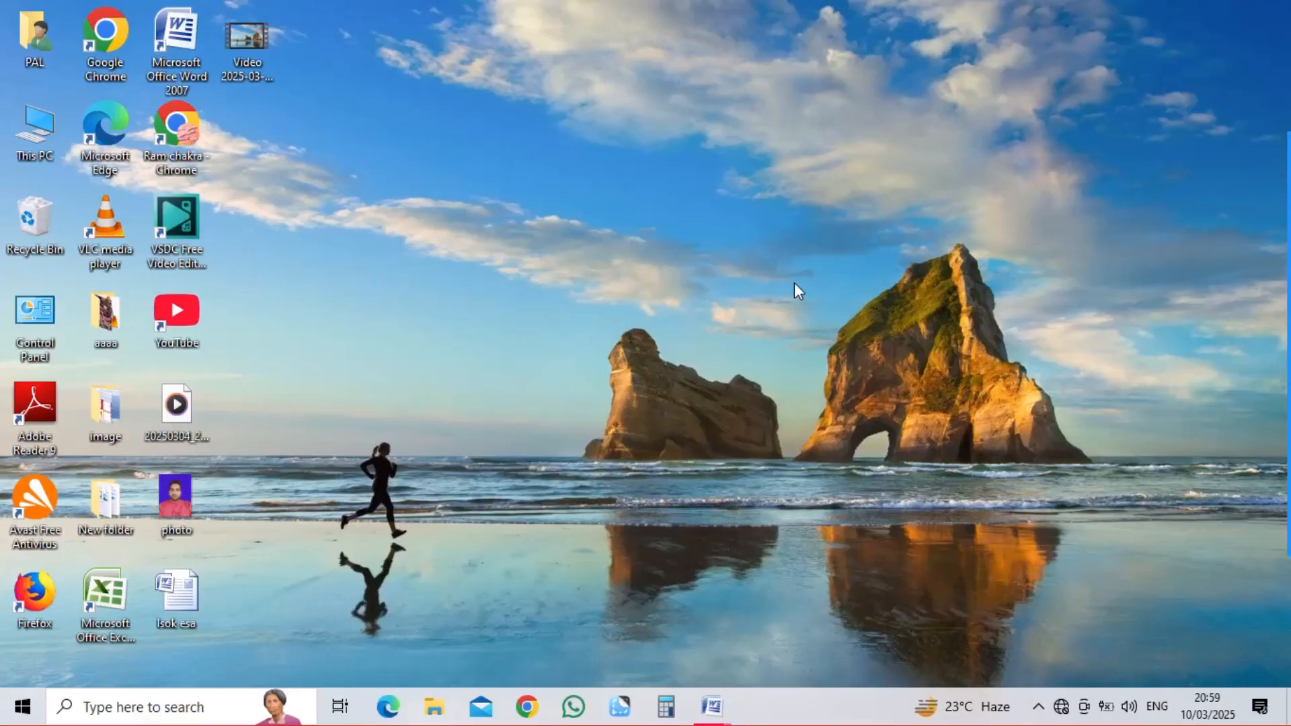
Step: Launch Microsoft Word with the Windows Run command winword
key("super+r")
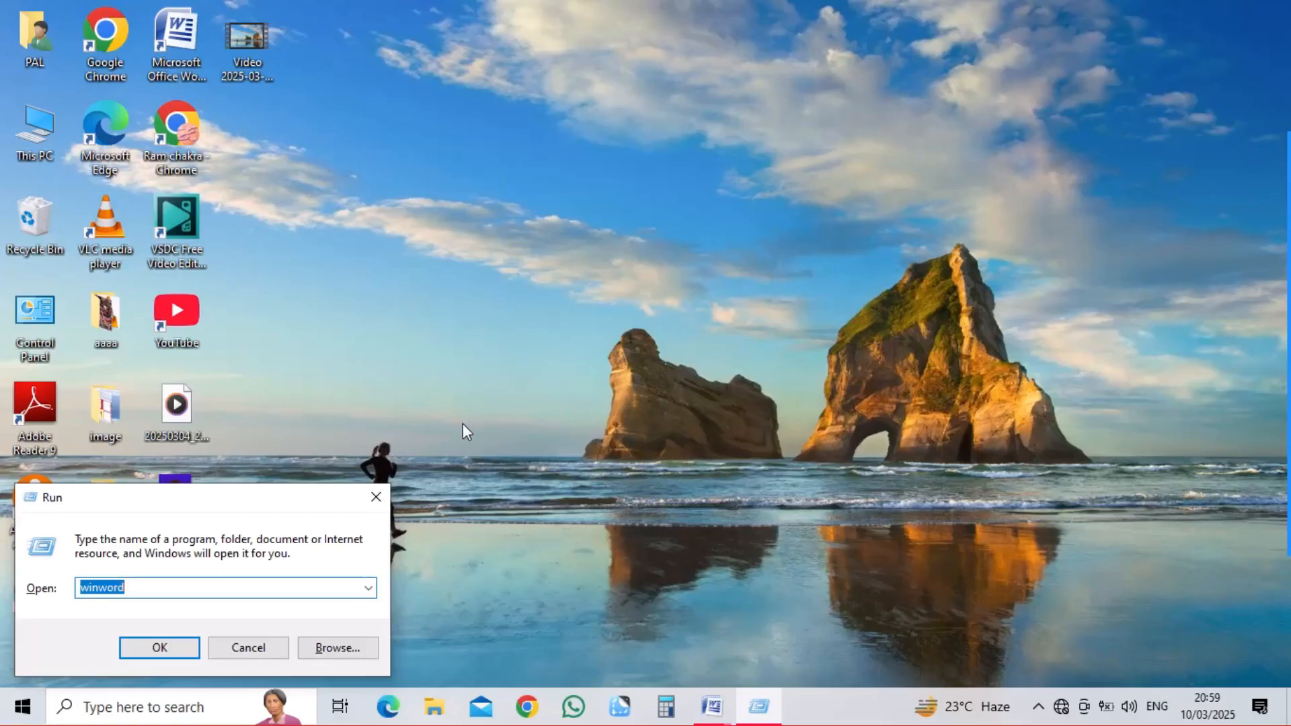
left_click(152, 587)
left_click(160, 647)
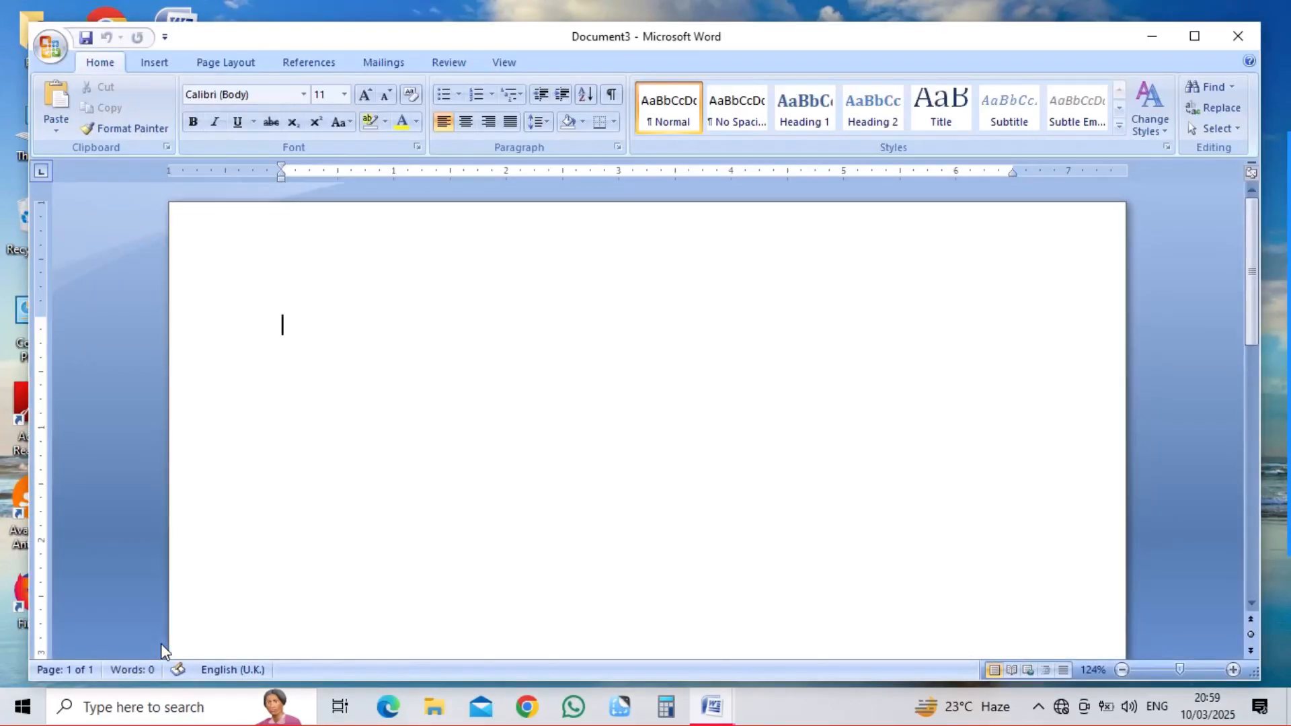
Step: Insert a table with six columns and three rows into the blank document using the size grid
left_click(156, 63)
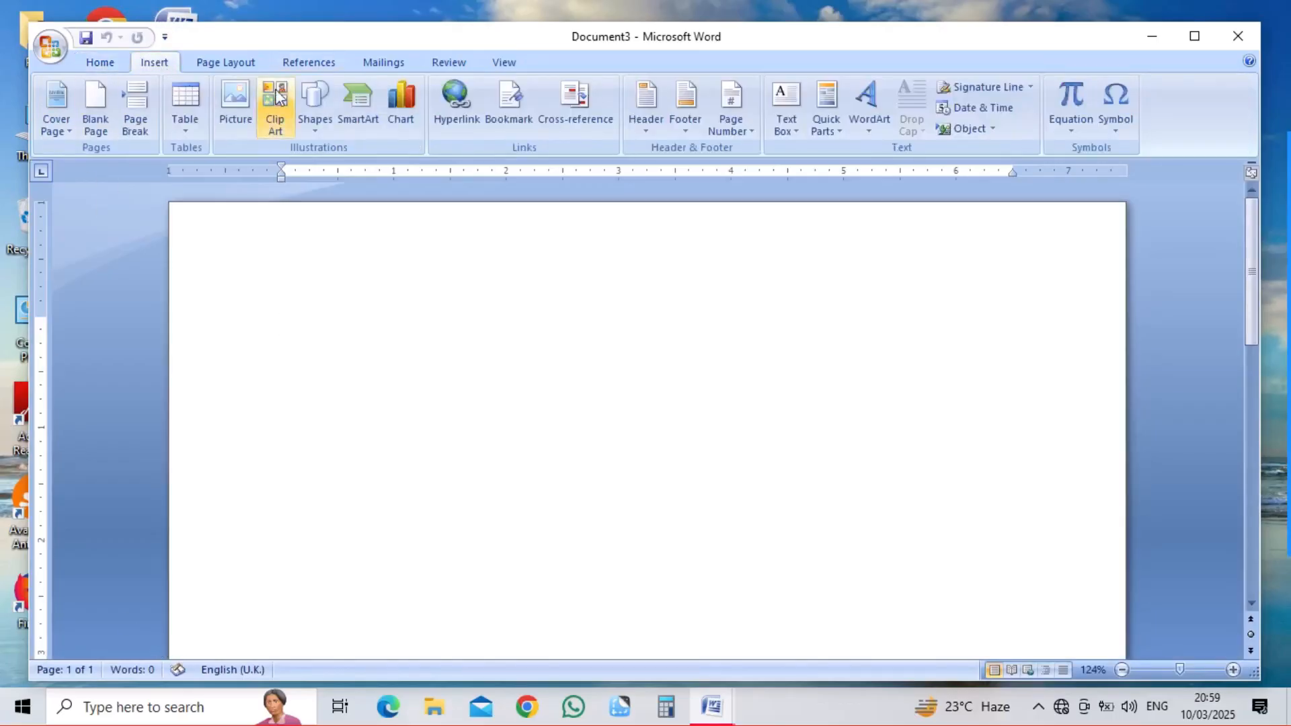
left_click(184, 129)
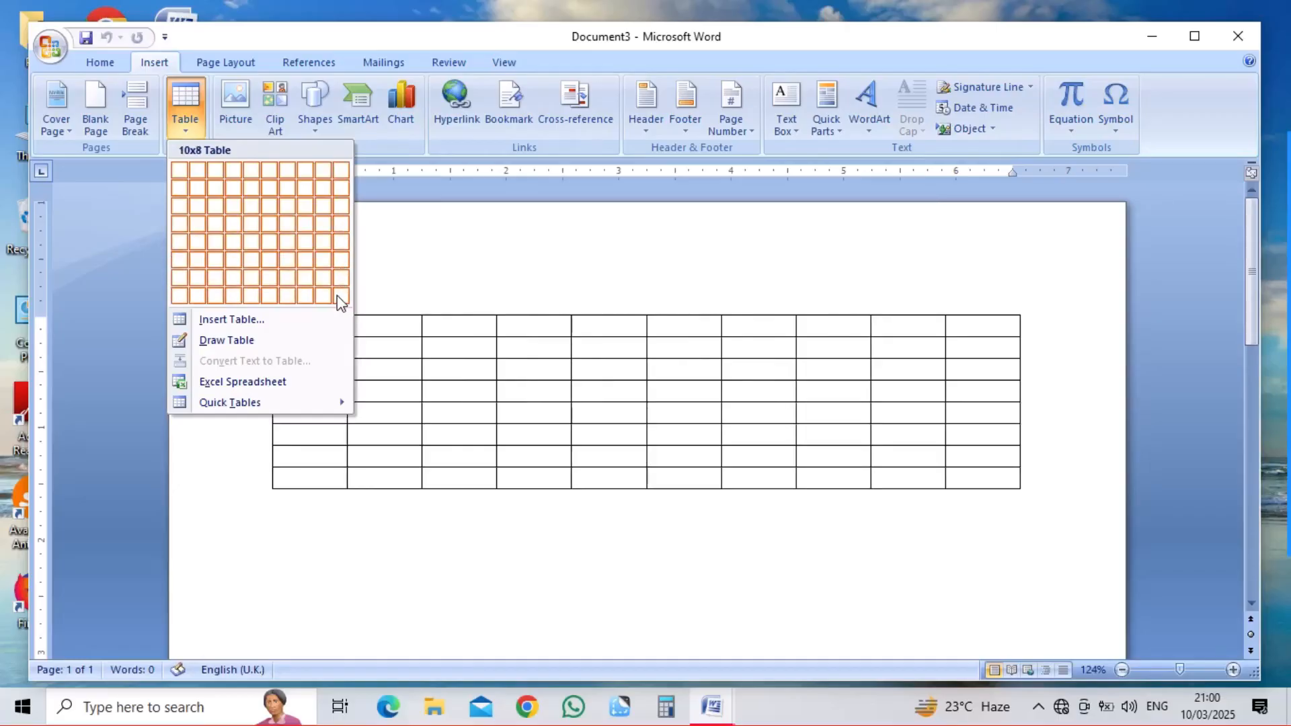
left_click(268, 210)
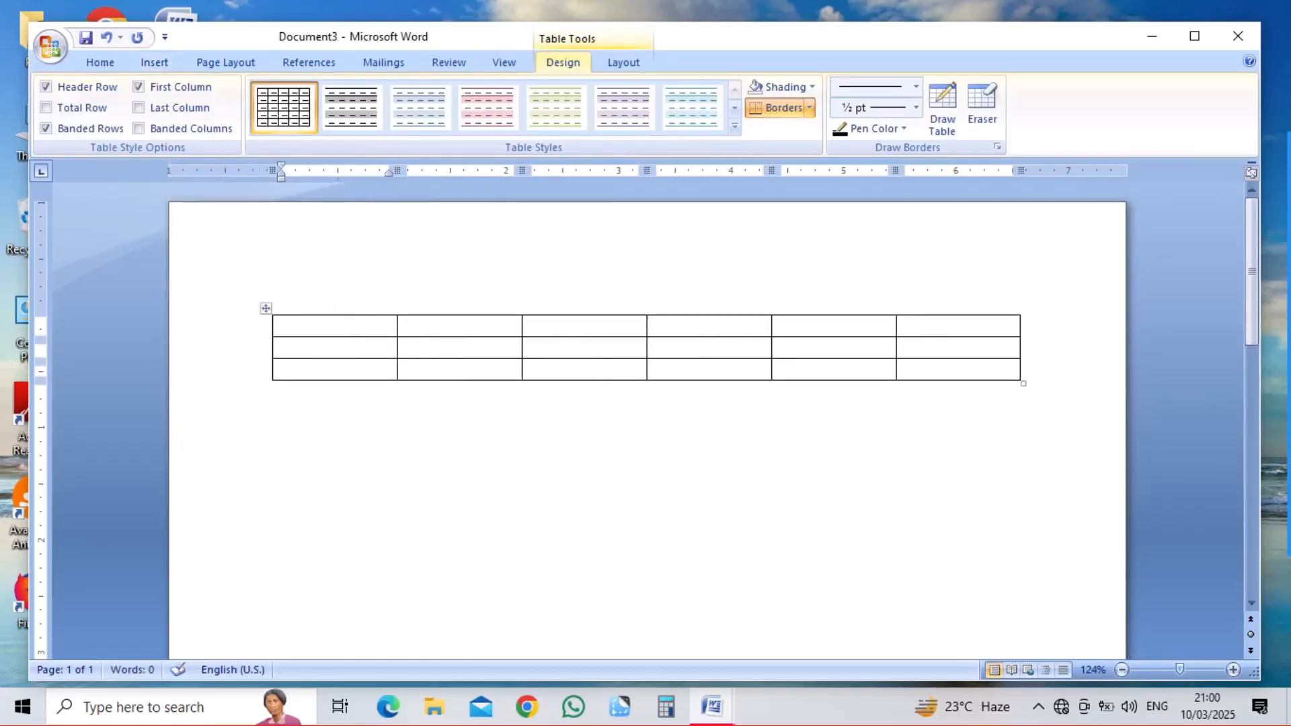
Step: Fill the table's first row with the values 52, 155, 421, 45, 451 and 45
type("52")
key("Tab")
type("155")
key("Tab")
type("421")
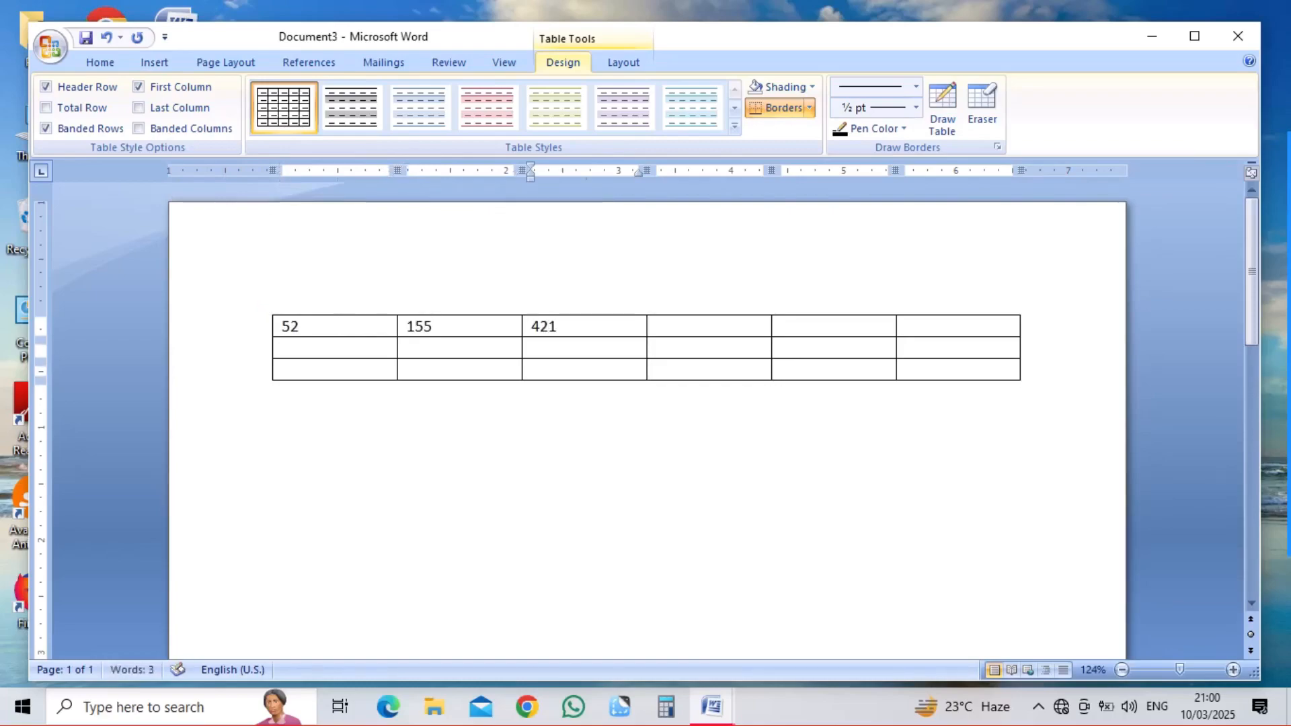
key("Tab")
type("45")
key("Tab")
type("451")
key("Tab")
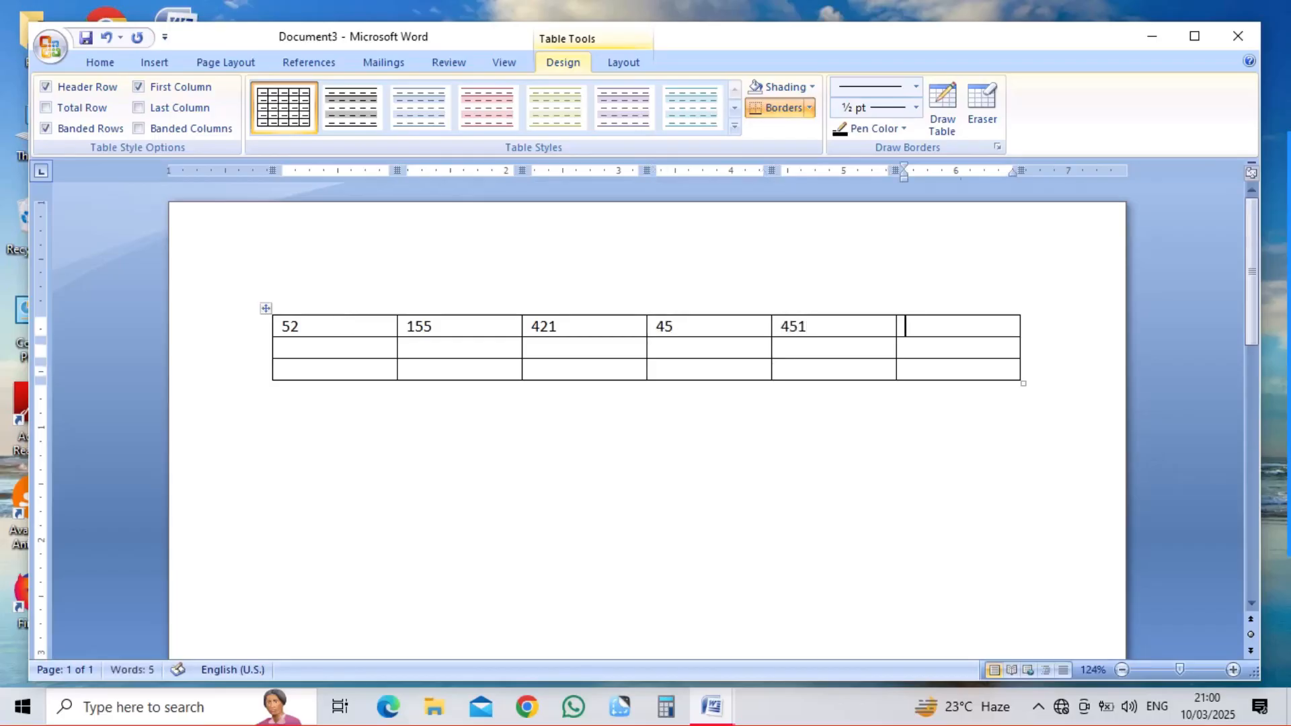
type("45")
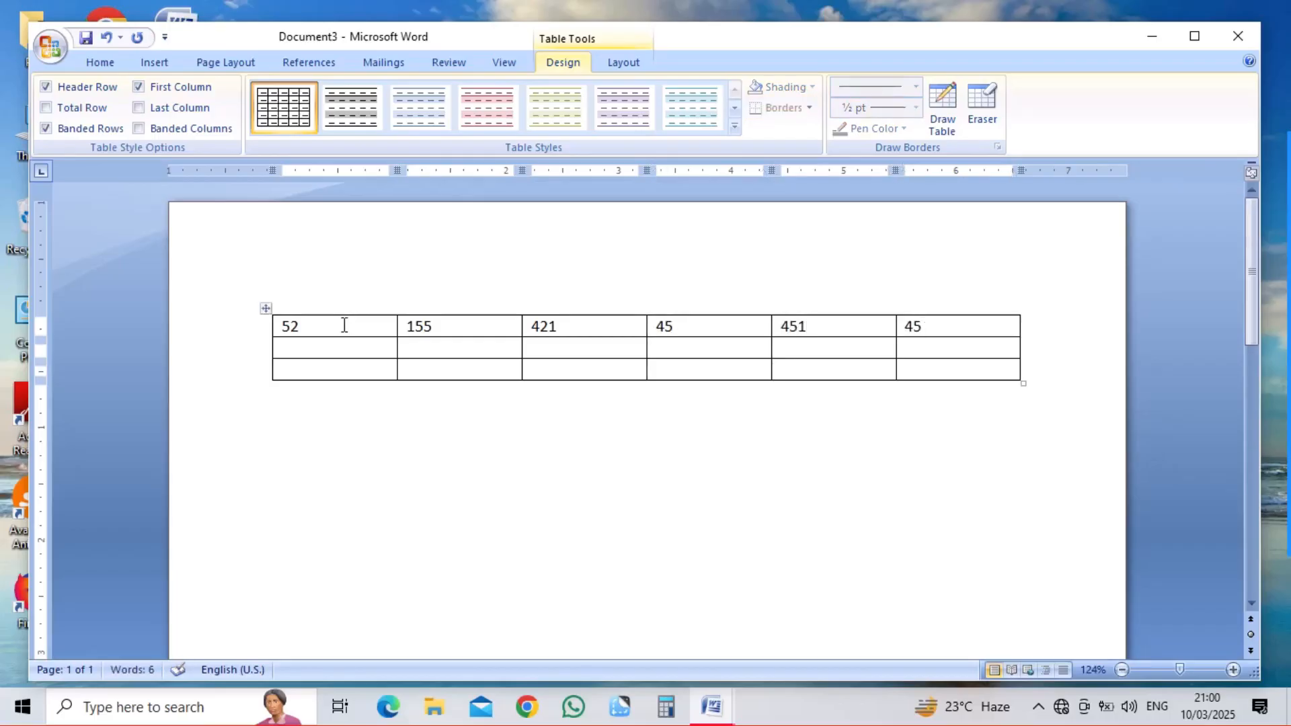
Step: Delete the document's entire contents, including the filled table
key("ctrl+a")
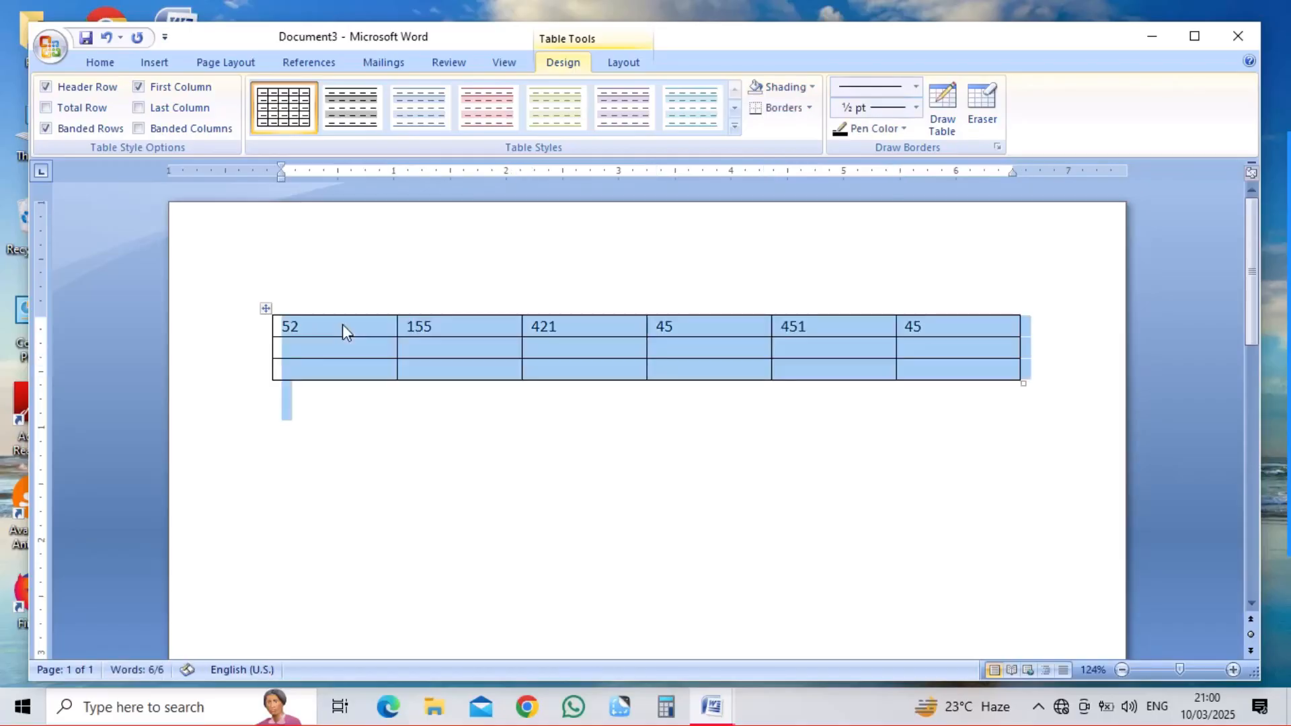
key("Delete")
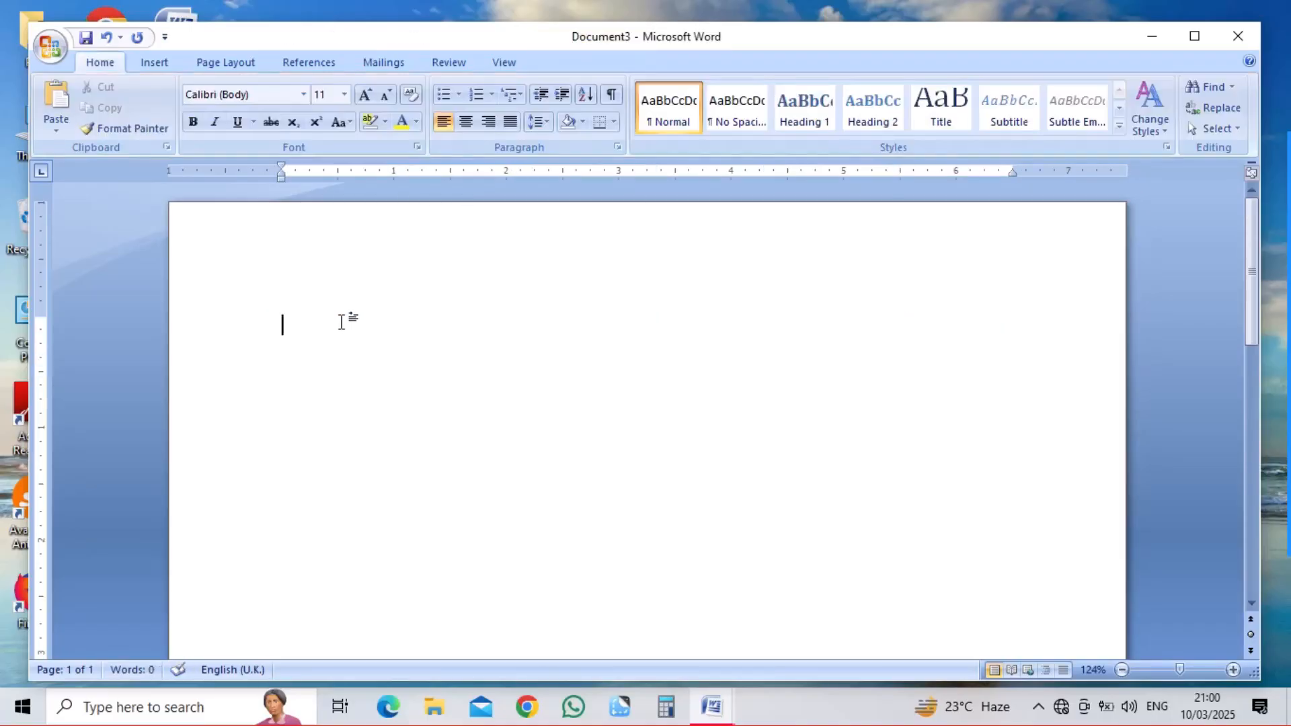
Step: Insert a table of 10 columns and 24 rows by specifying its dimensions, keeping the automatic fixed column width
left_click(149, 62)
left_click(184, 121)
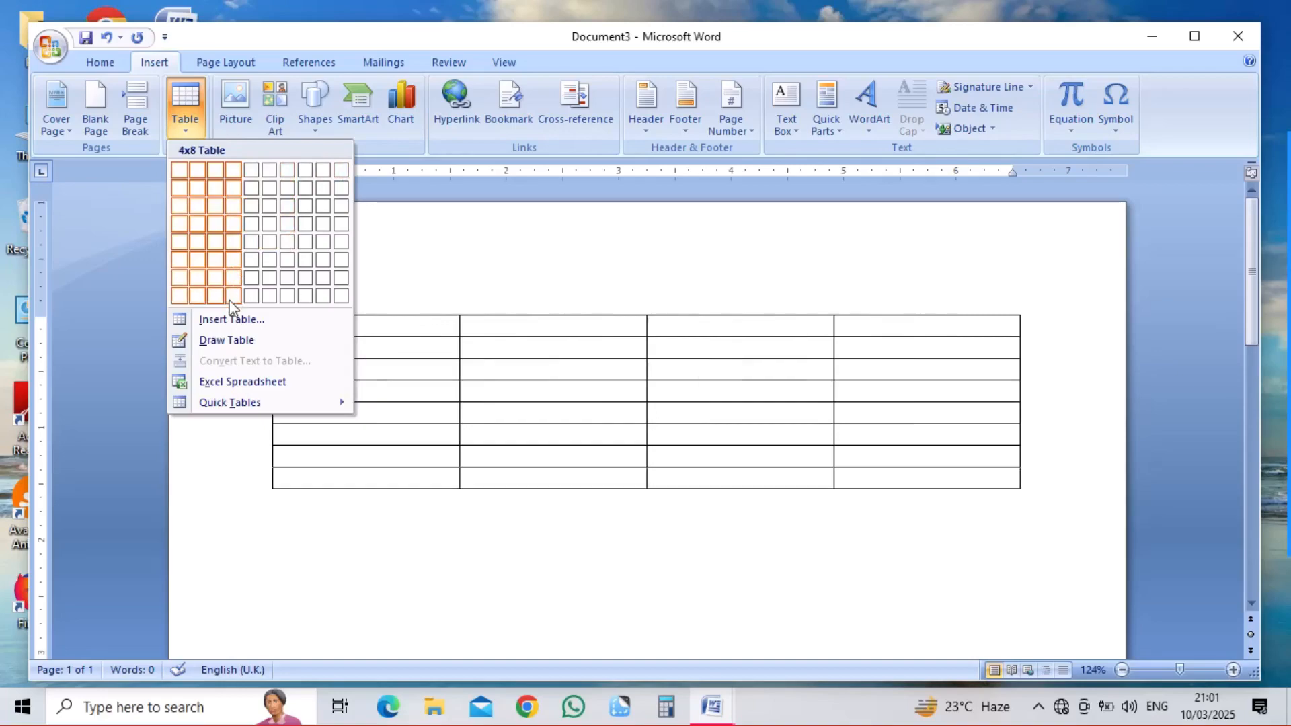
left_click(211, 316)
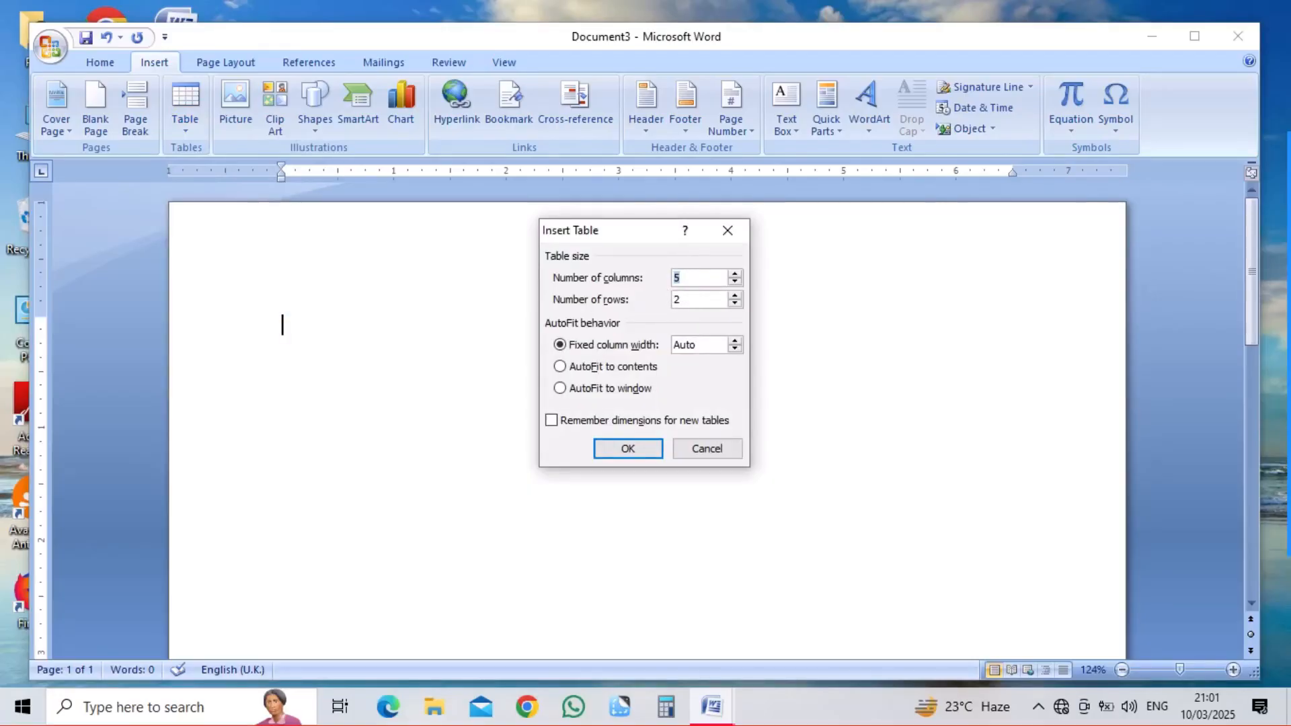
type("2")
key("BackSpace")
type("10")
double_click(693, 300)
type("24")
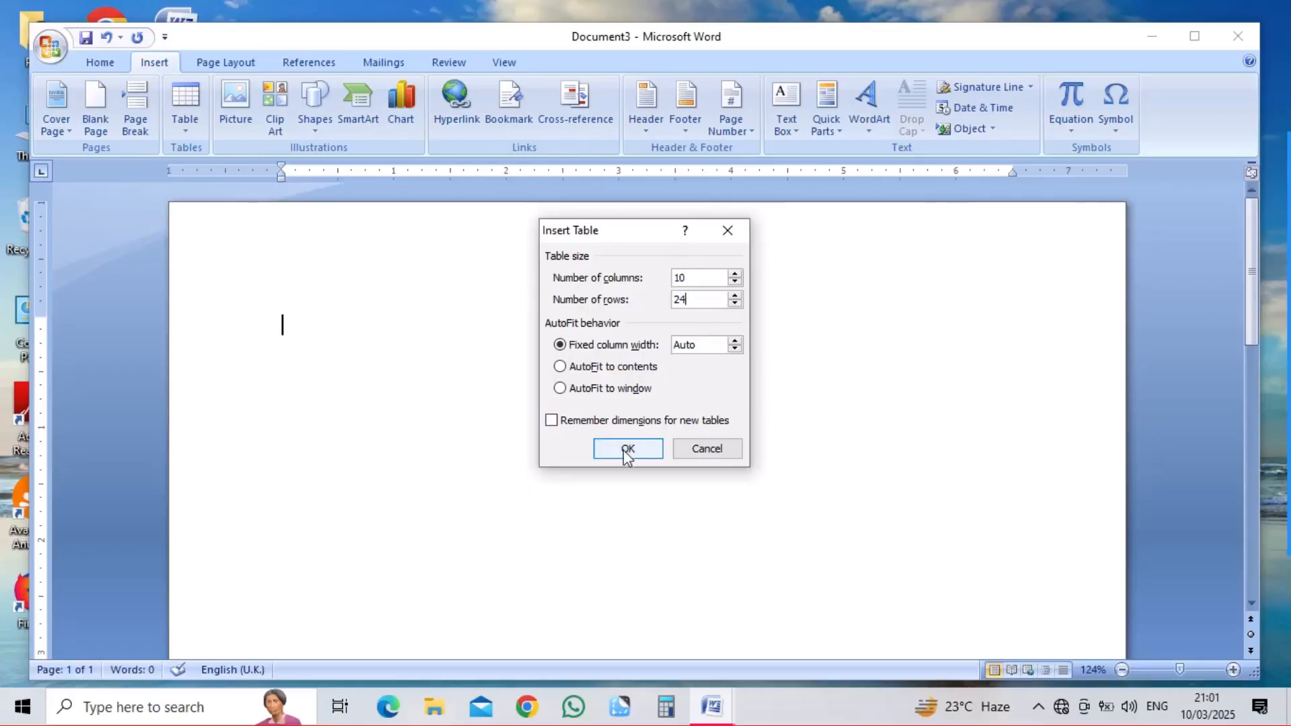
left_click(627, 450)
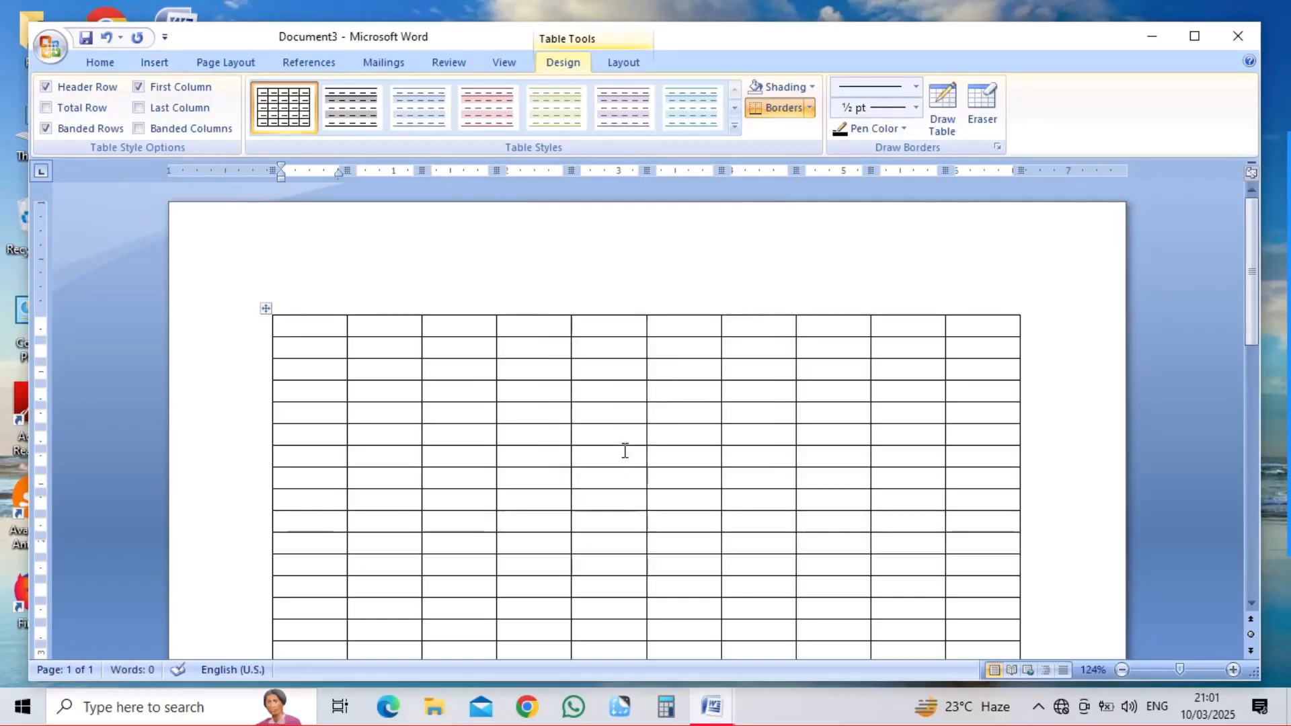
Step: Examine the new table down to its last row and back up to its beginning
left_click(1251, 602)
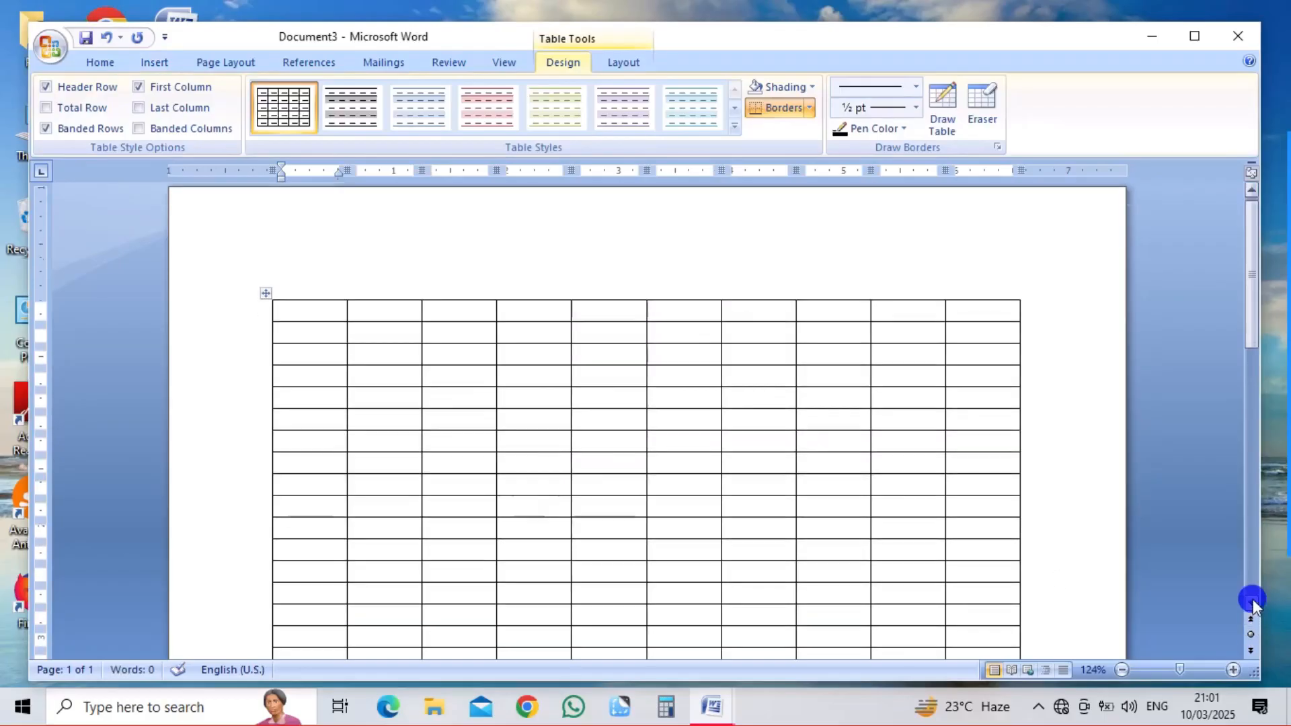
left_click(1251, 602)
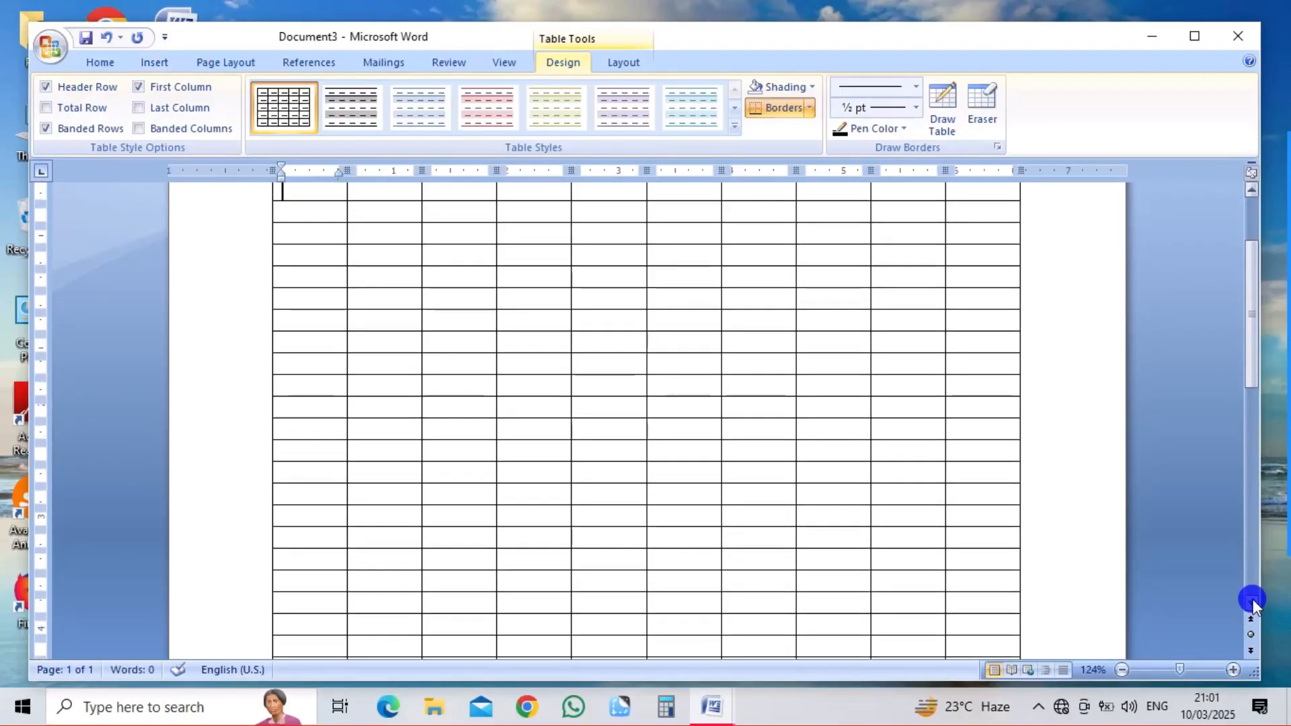
left_click(1251, 603)
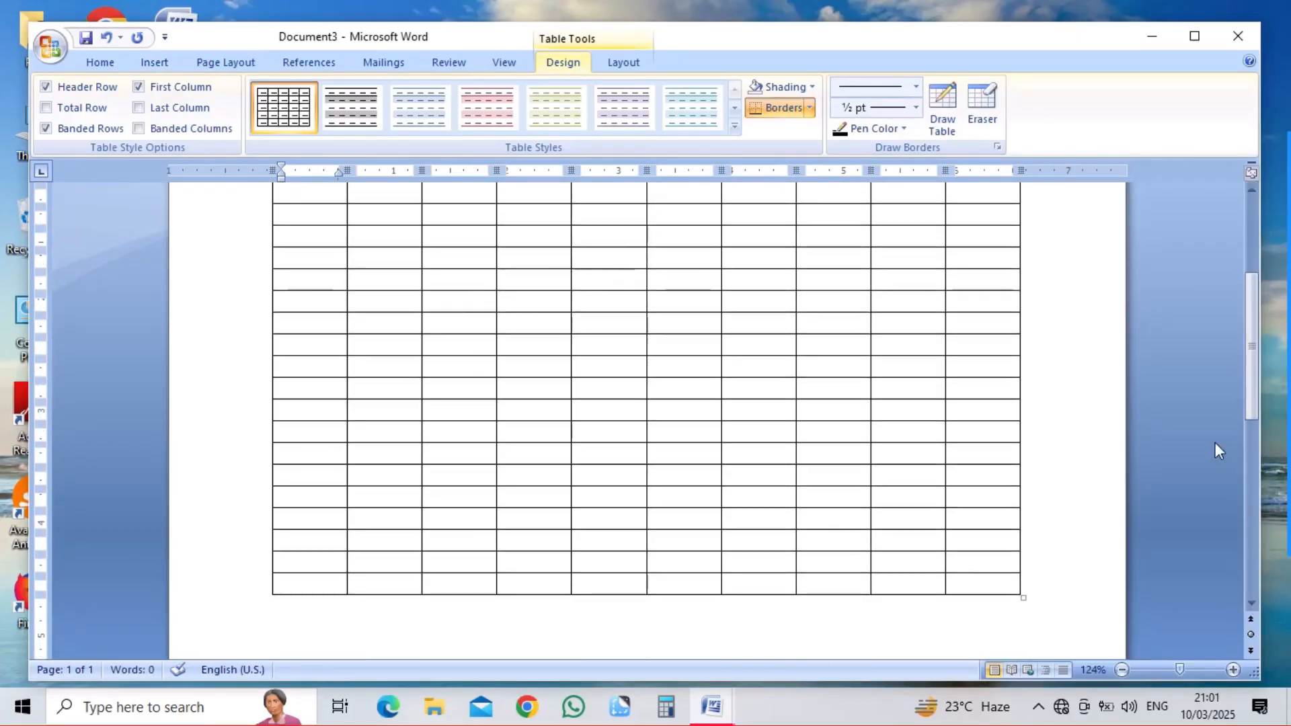
left_click(1251, 178)
left_click(1251, 178)
left_click(1251, 178)
left_click(1250, 178)
left_click(1250, 186)
left_click(1251, 187)
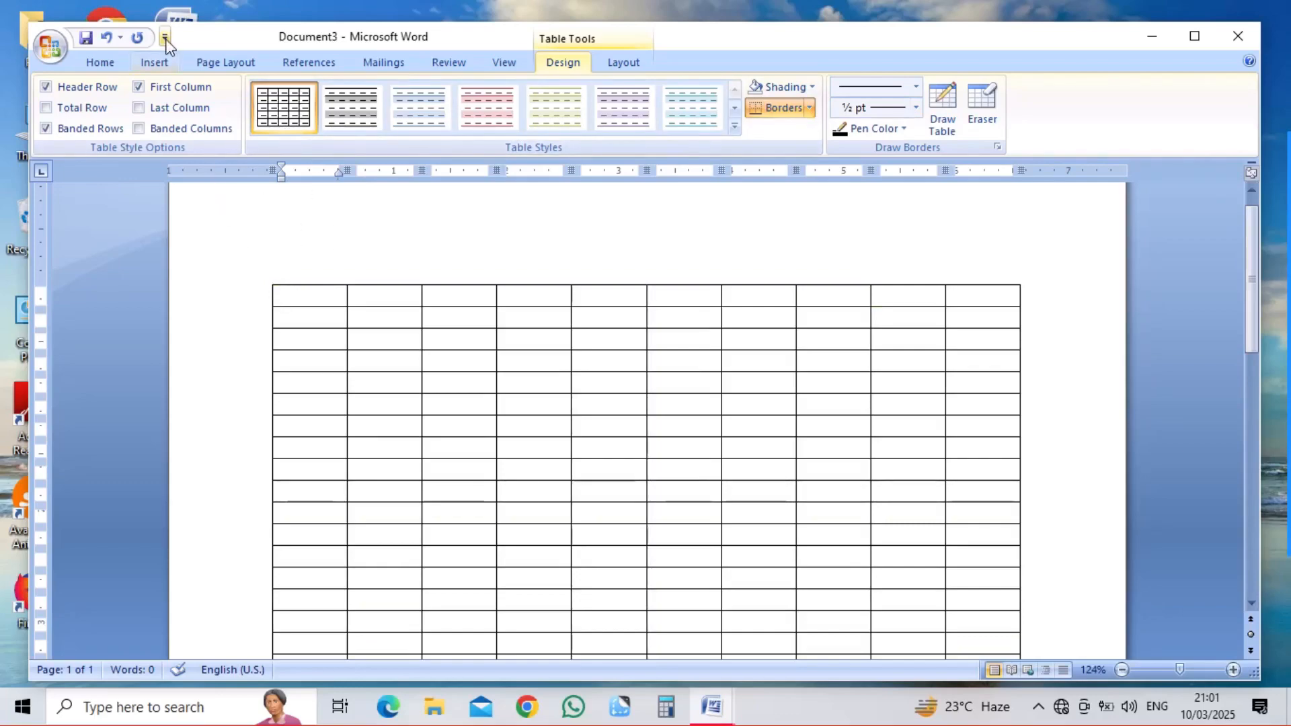
Step: Undo the insertion of the 10-column table
left_click(154, 62)
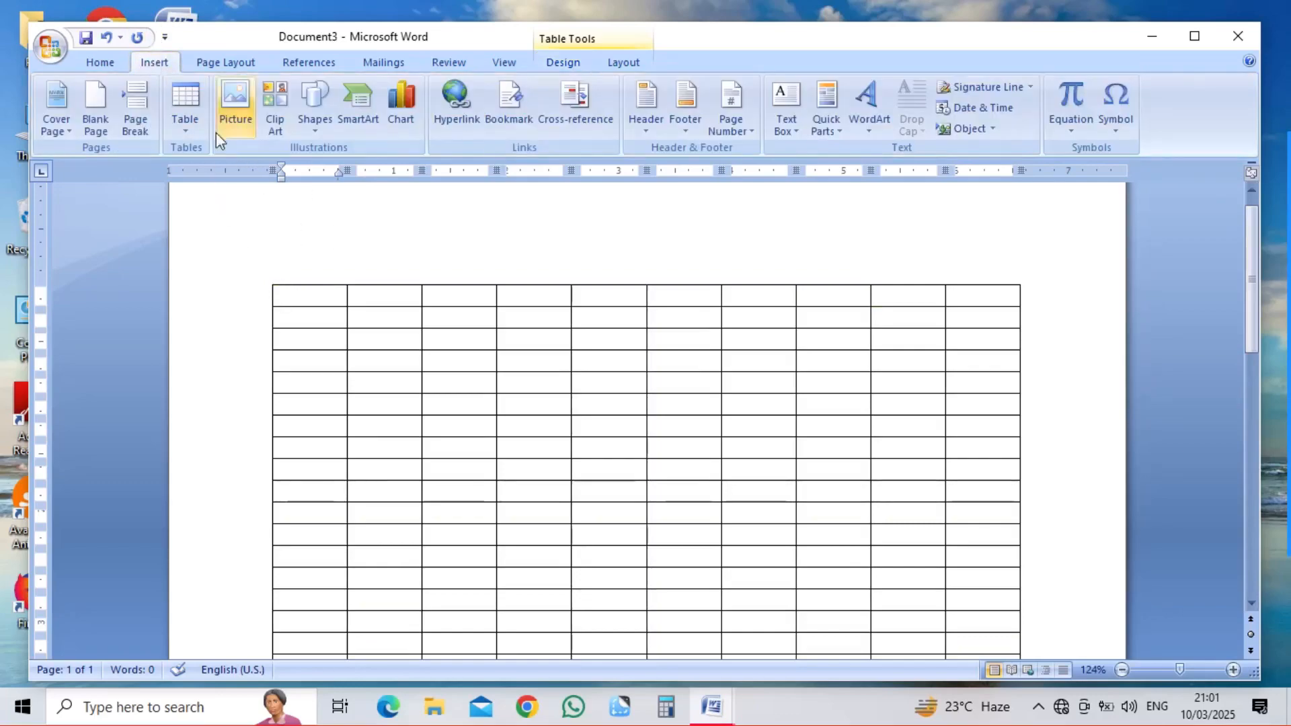
left_click(250, 235)
key("ctrl+z")
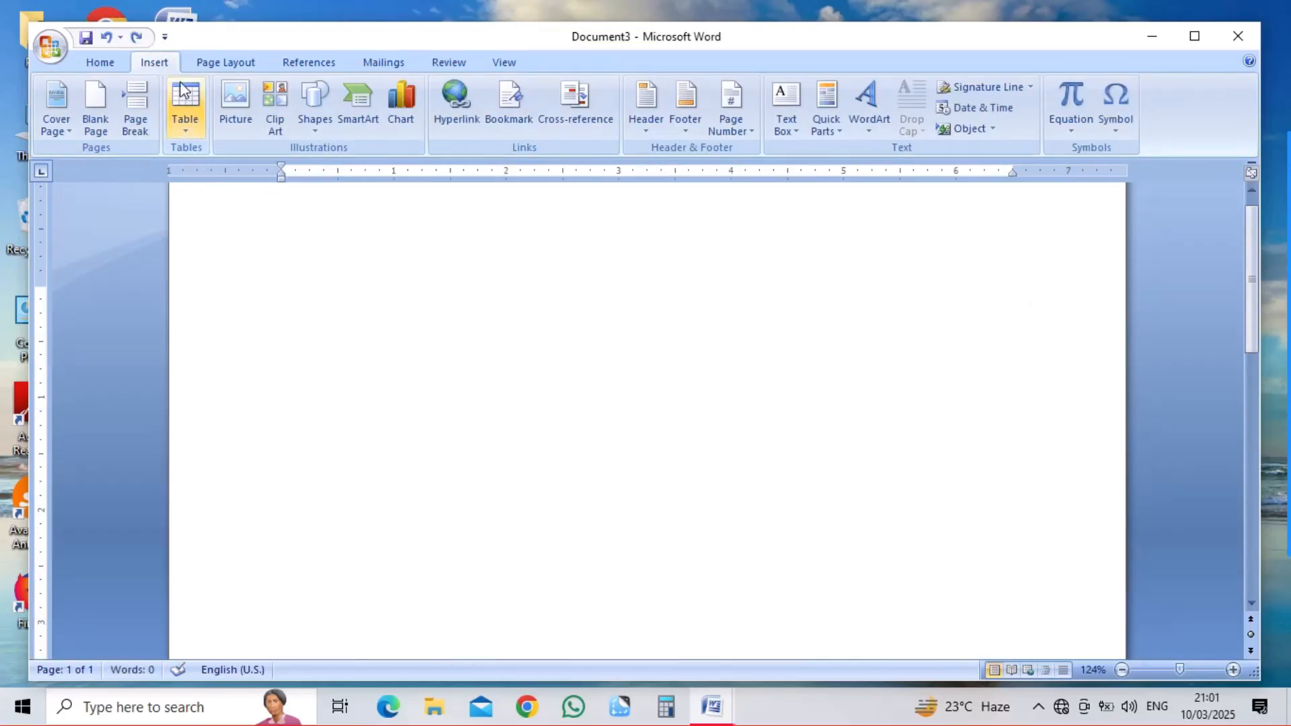
Step: Insert a table with 6 columns and 10 rows by specifying its dimensions, using the AutoFit to contents behaviour
left_click(187, 127)
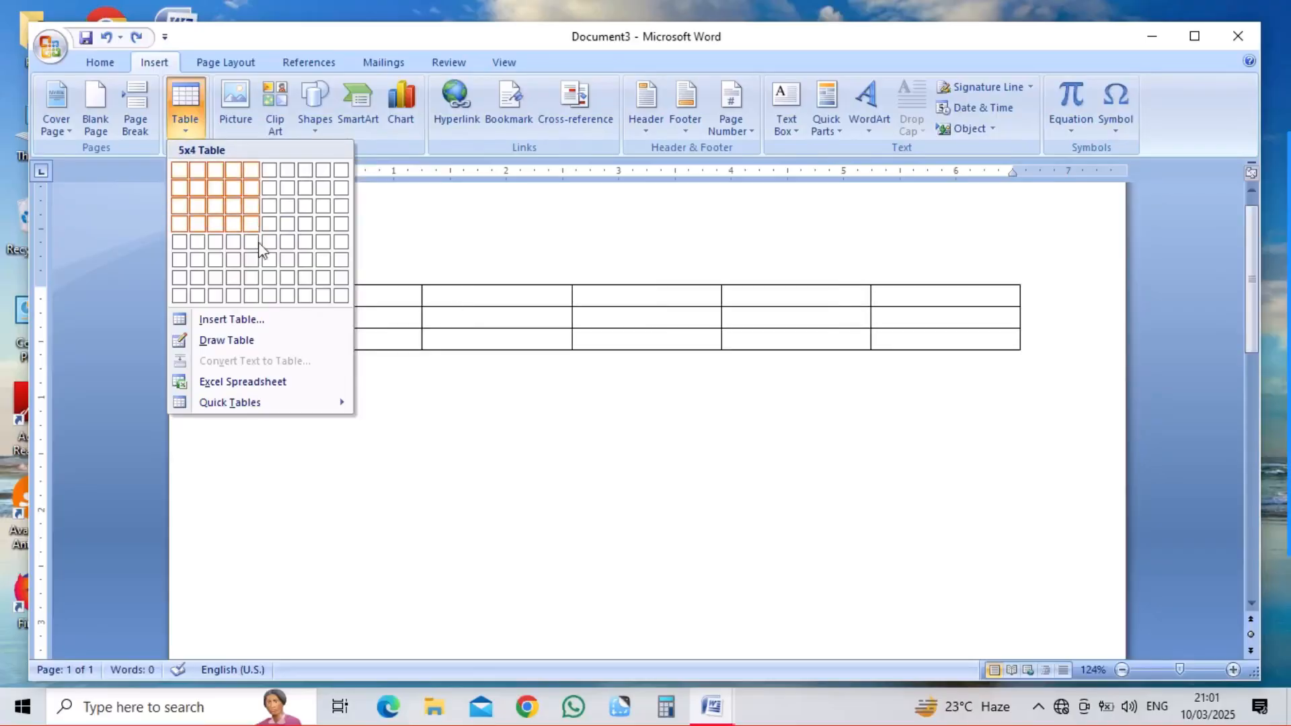
left_click(250, 321)
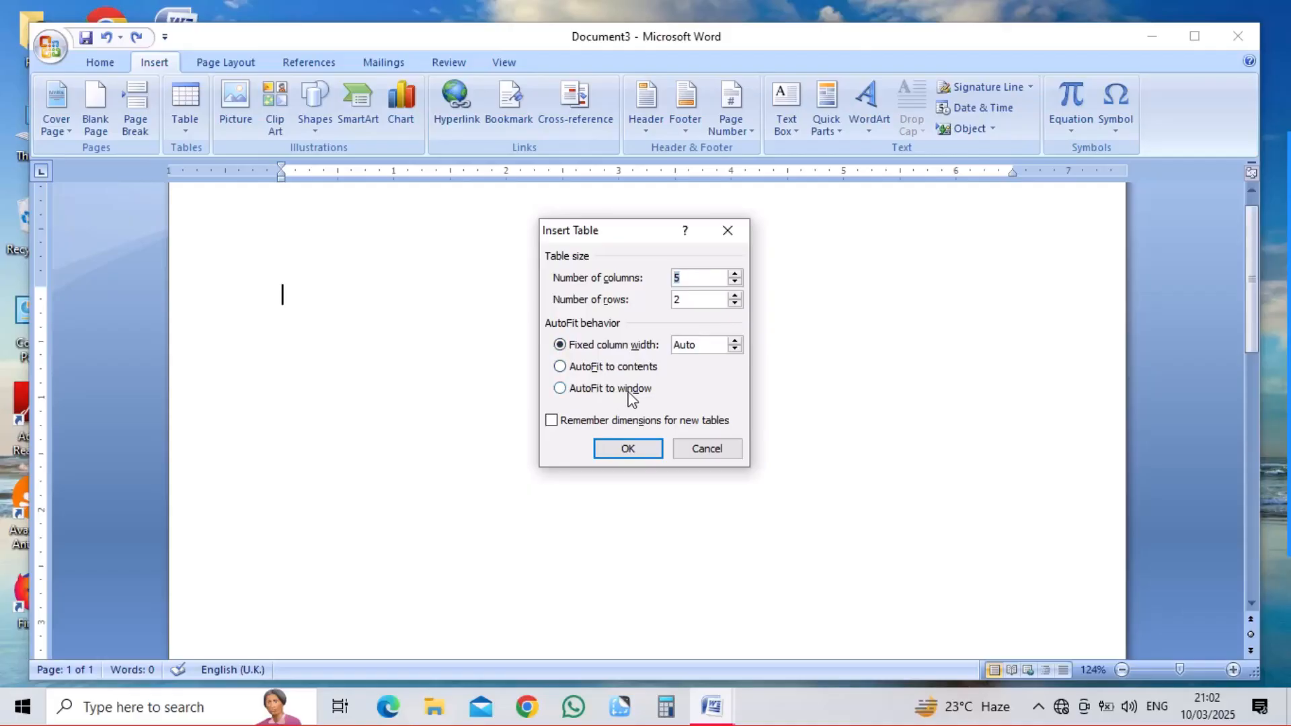
left_click(597, 370)
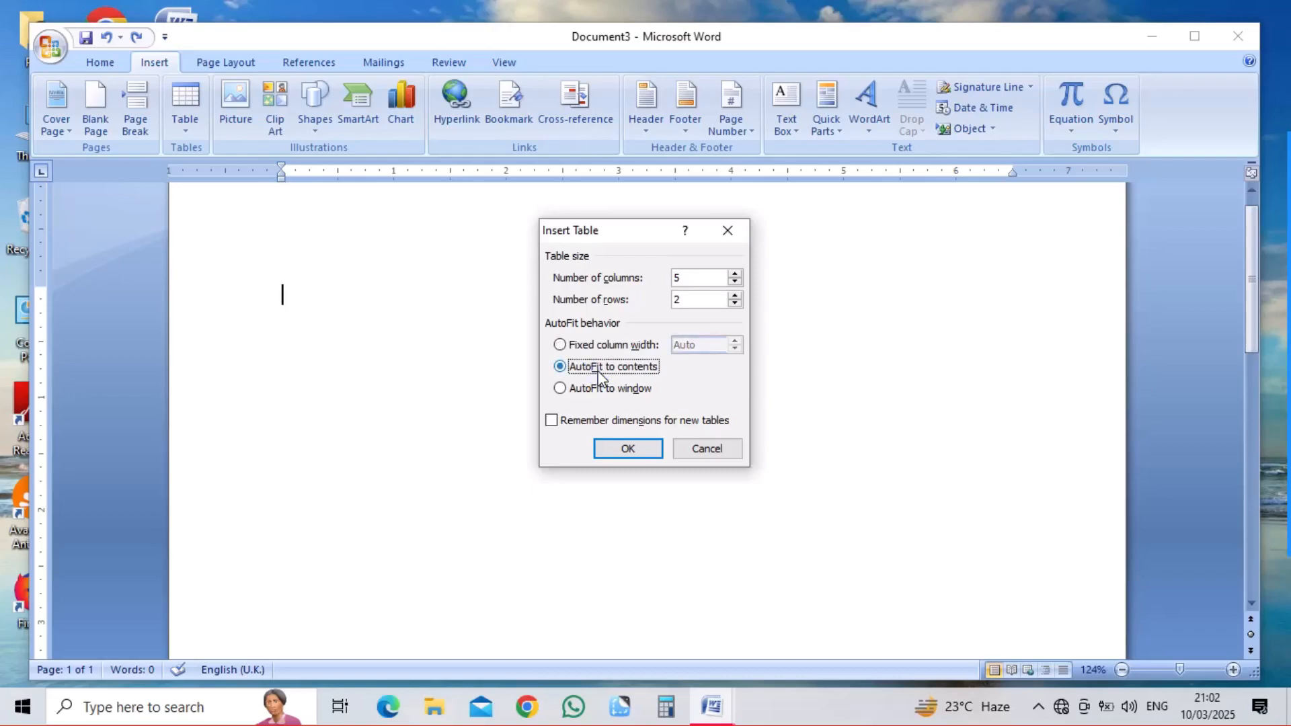
left_click(679, 278)
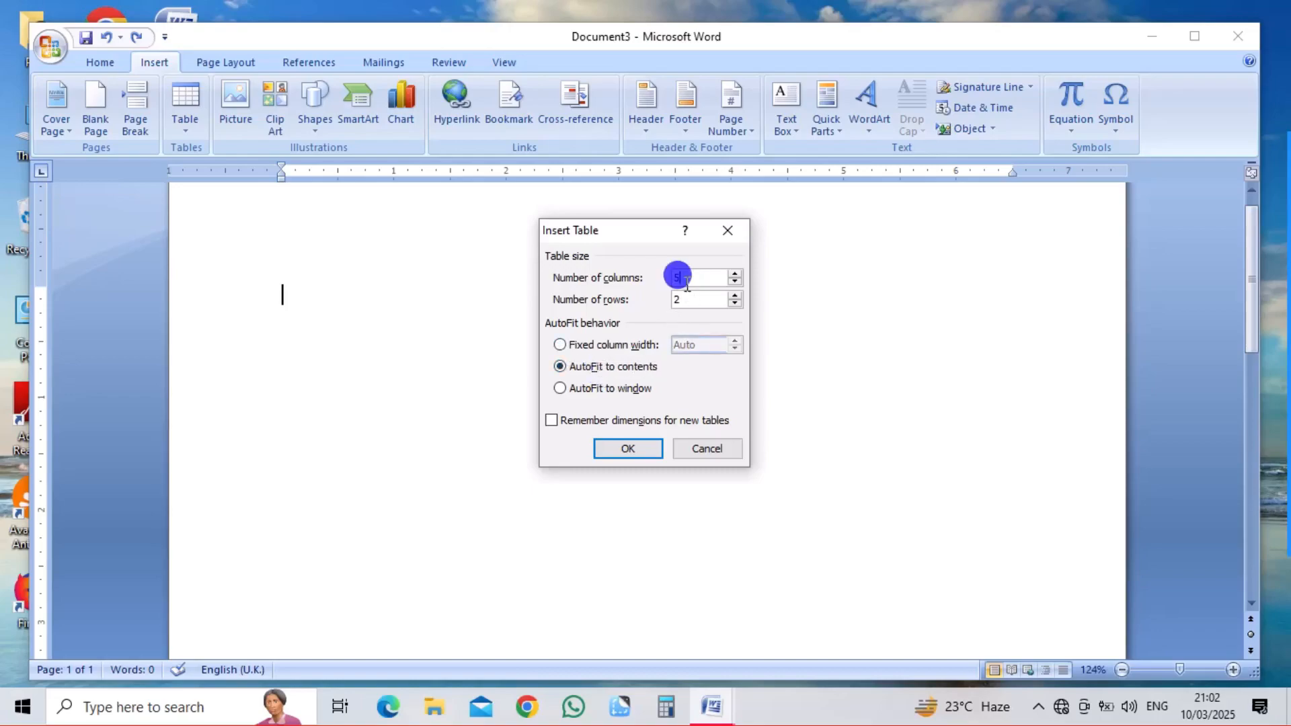
key("BackSpace")
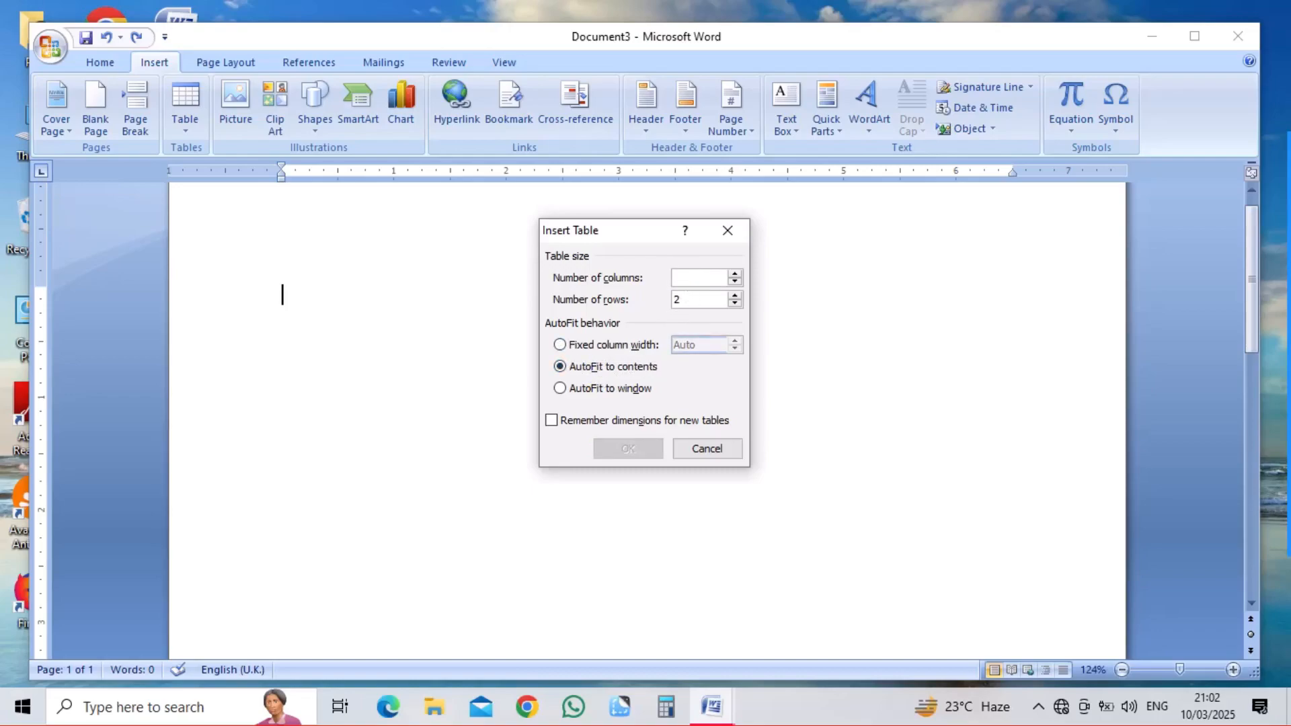
type("6")
left_click(685, 298)
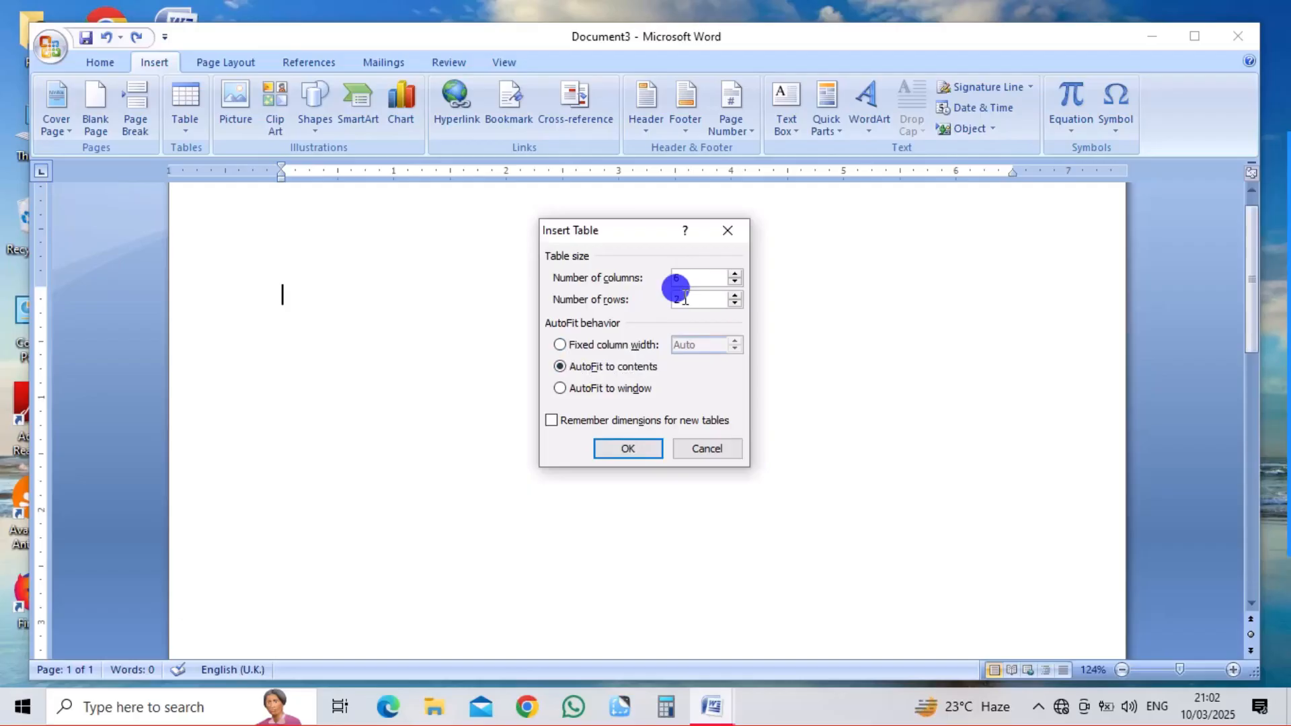
key("BackSpace")
type("10")
left_click(637, 449)
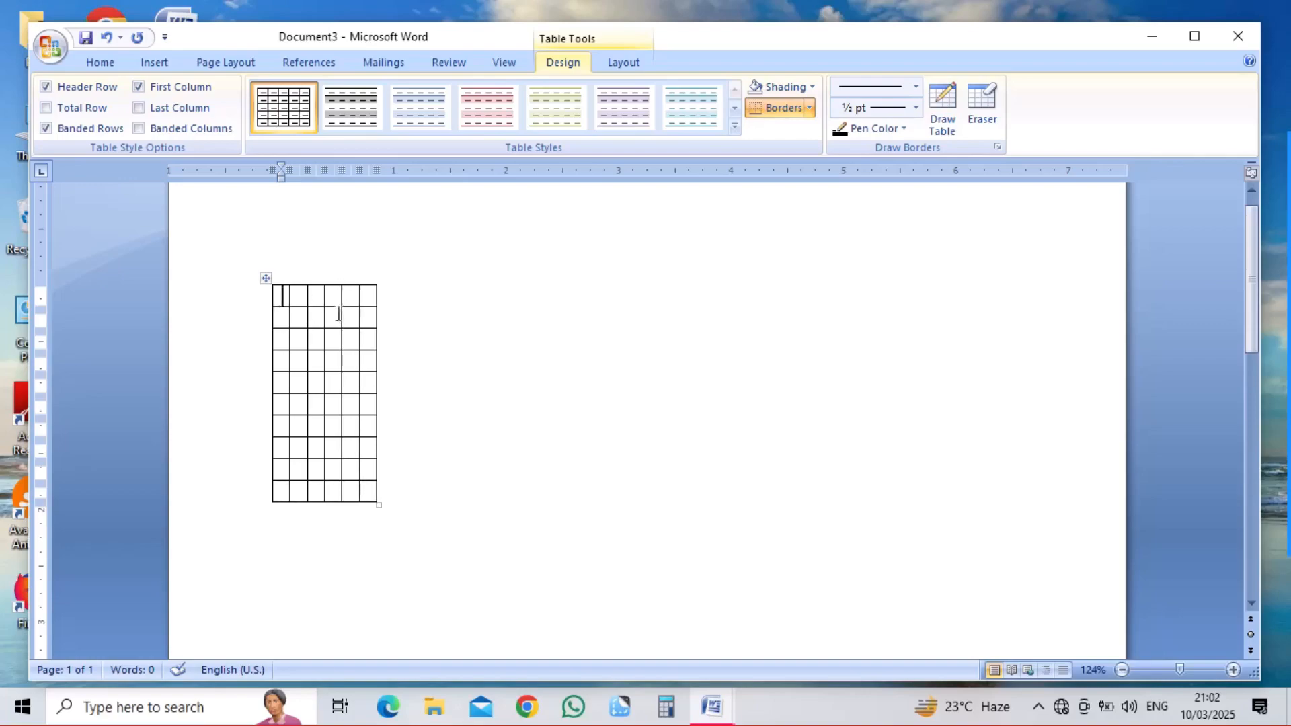
Step: Fill the first five cells of the table's top row with 50, 40, 55555, 5545 and 565
left_click(290, 310)
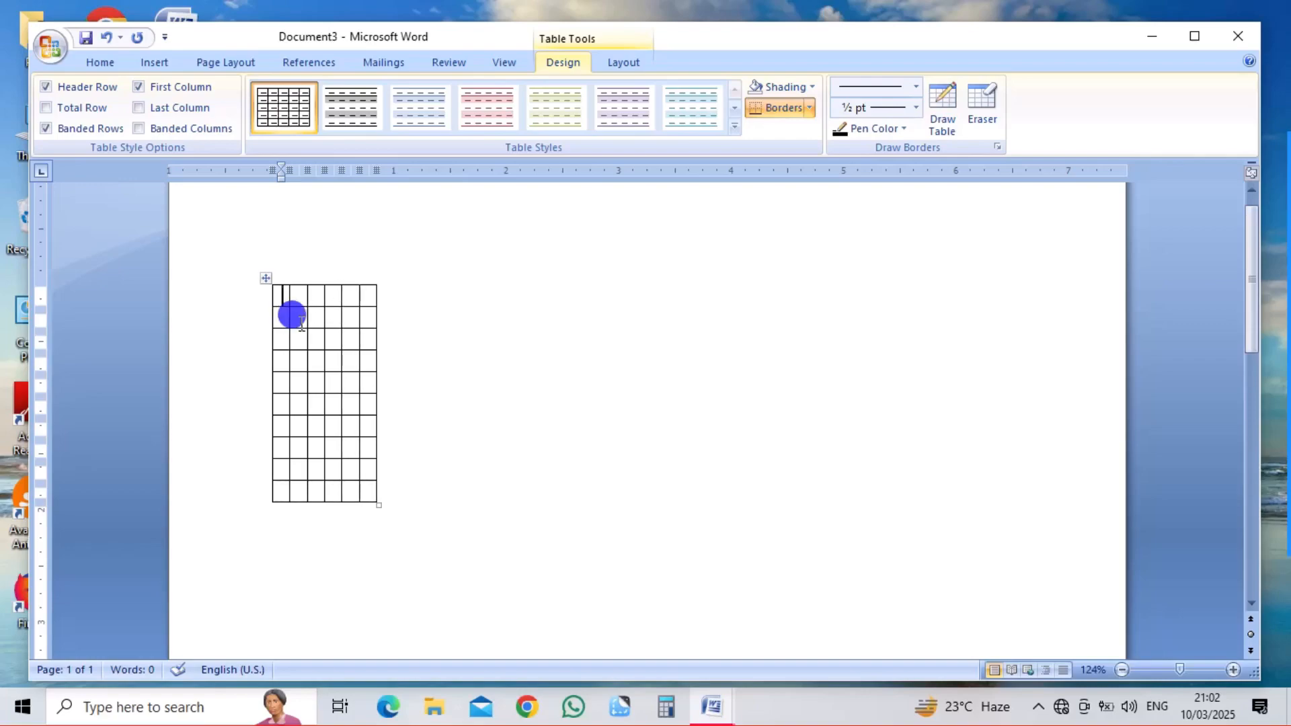
left_click(276, 288)
type("50")
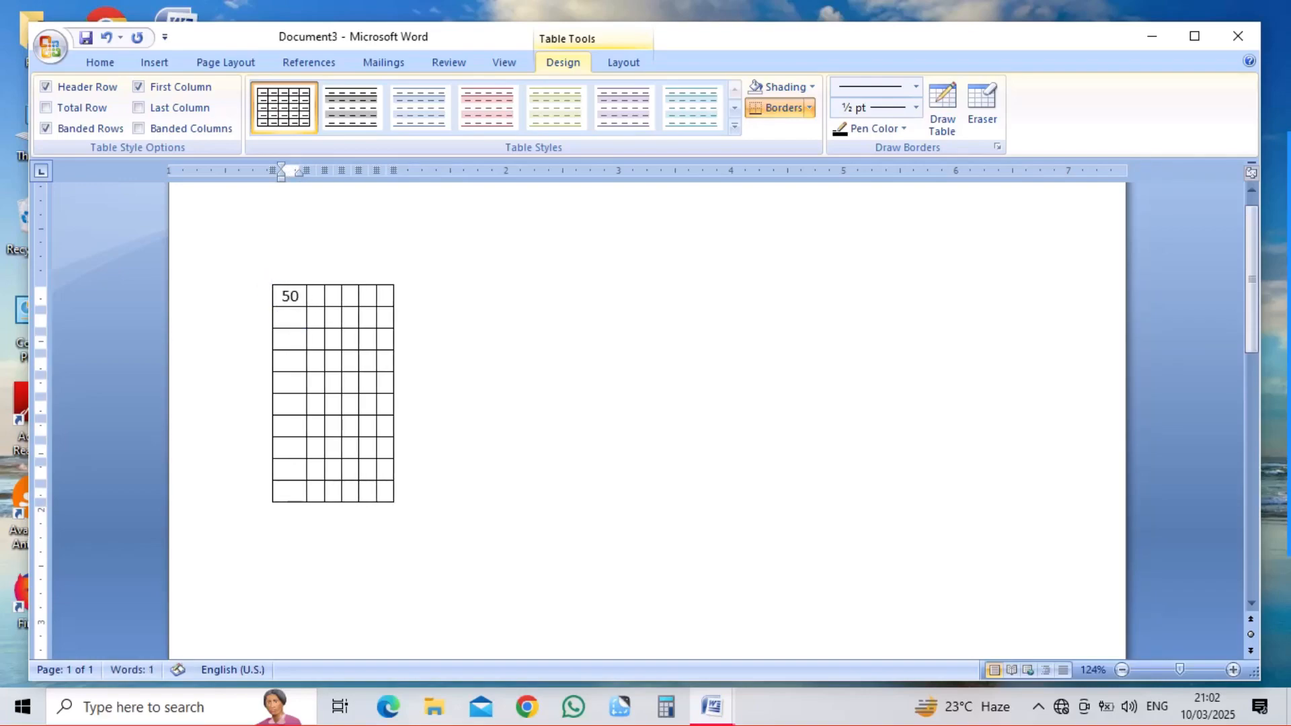
left_click(317, 297)
type("40")
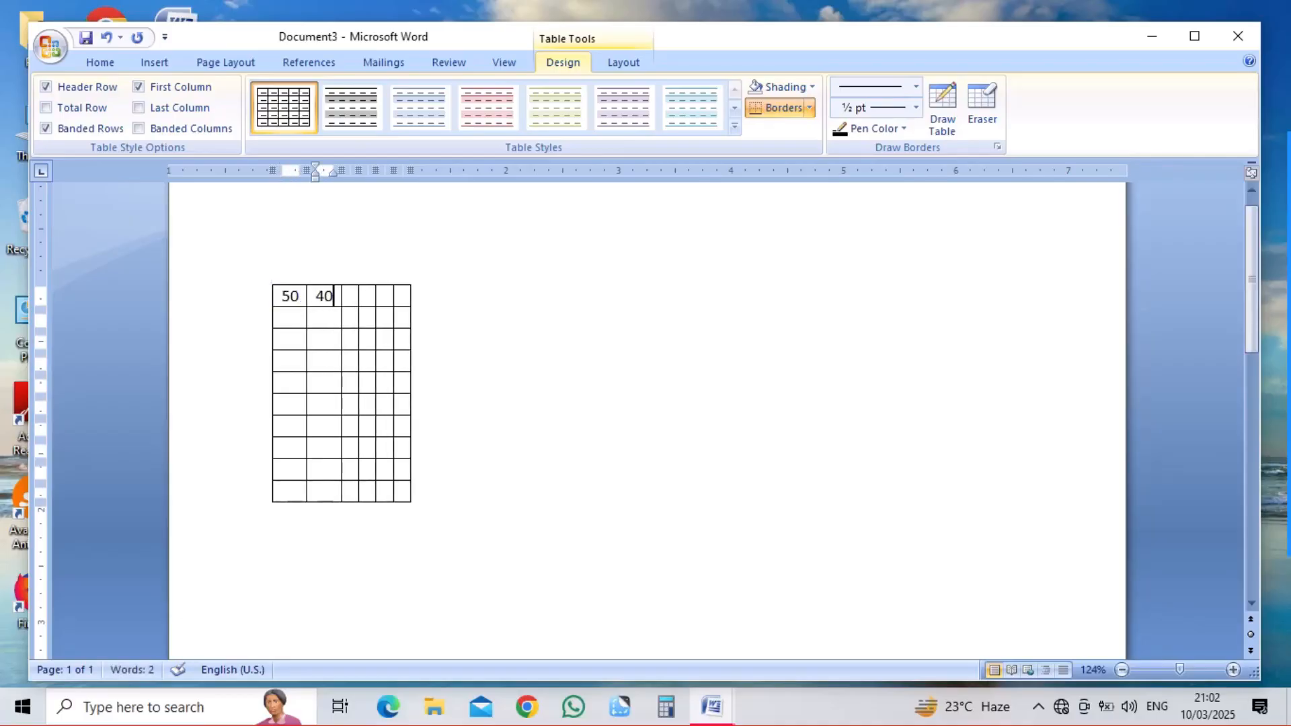
left_click(350, 297)
type("55555")
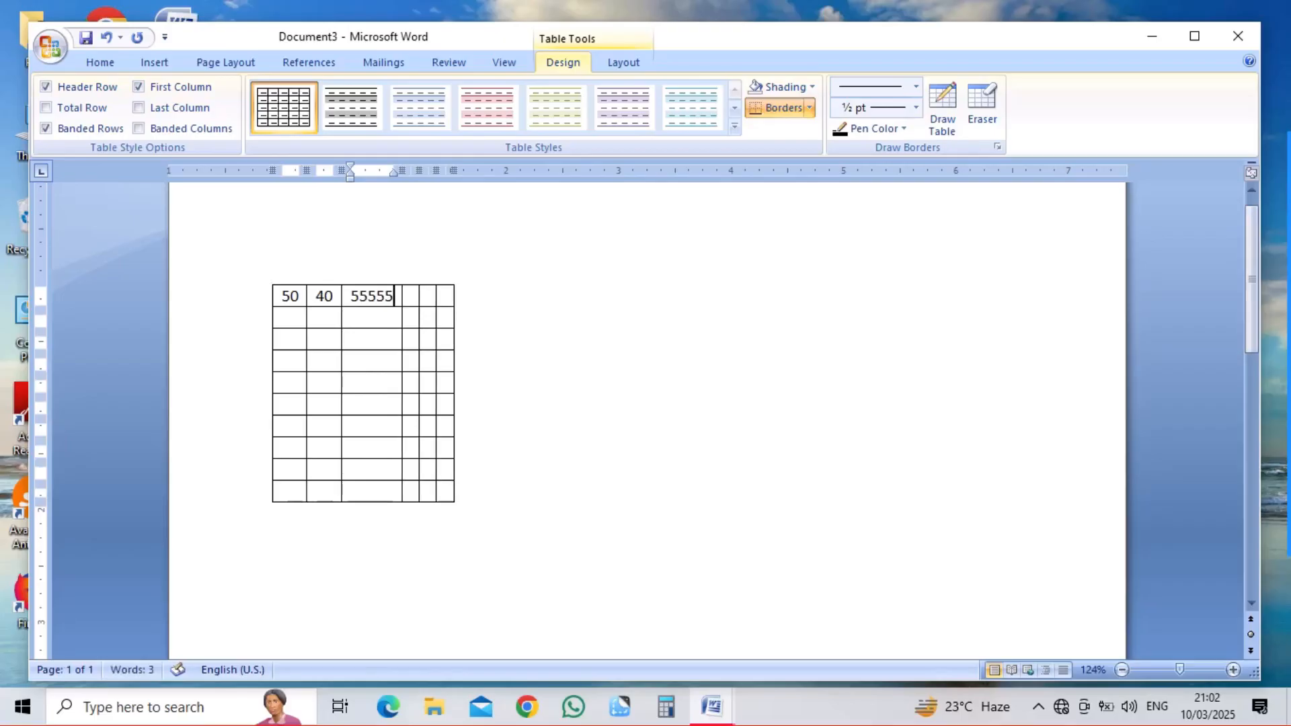
left_click(410, 296)
type("5545")
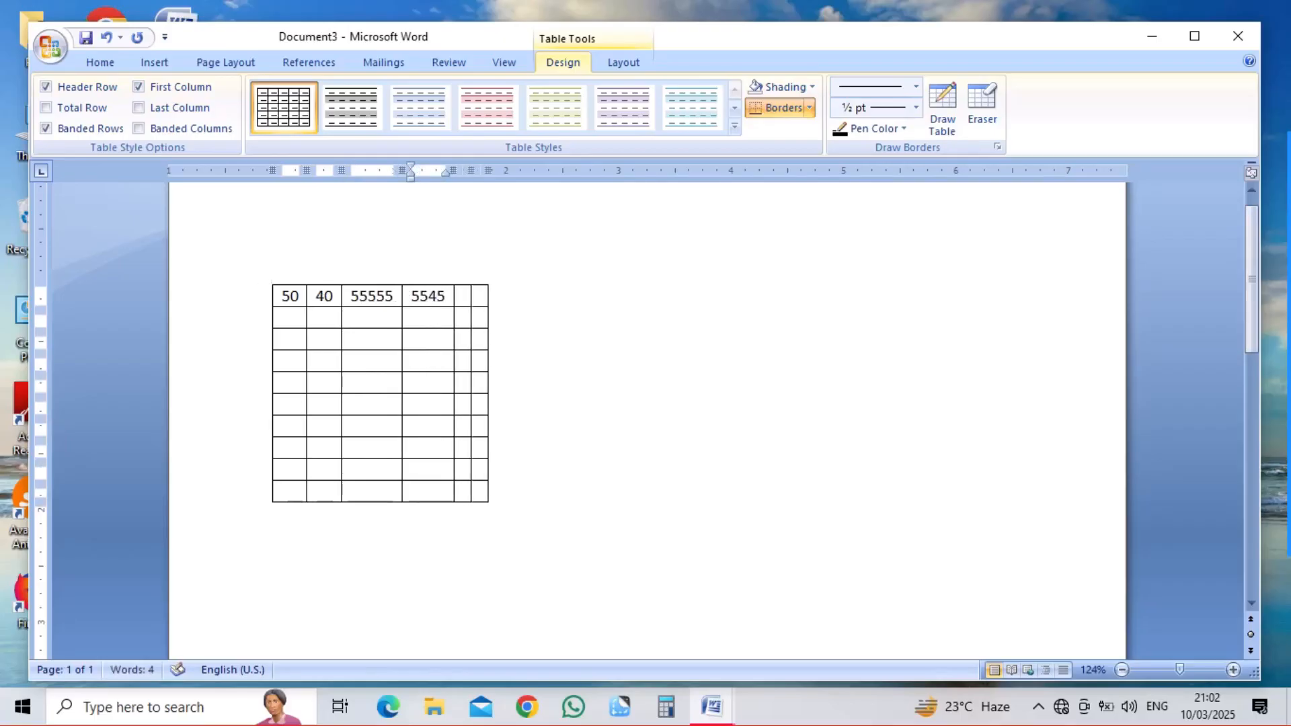
left_click(462, 297)
type("565")
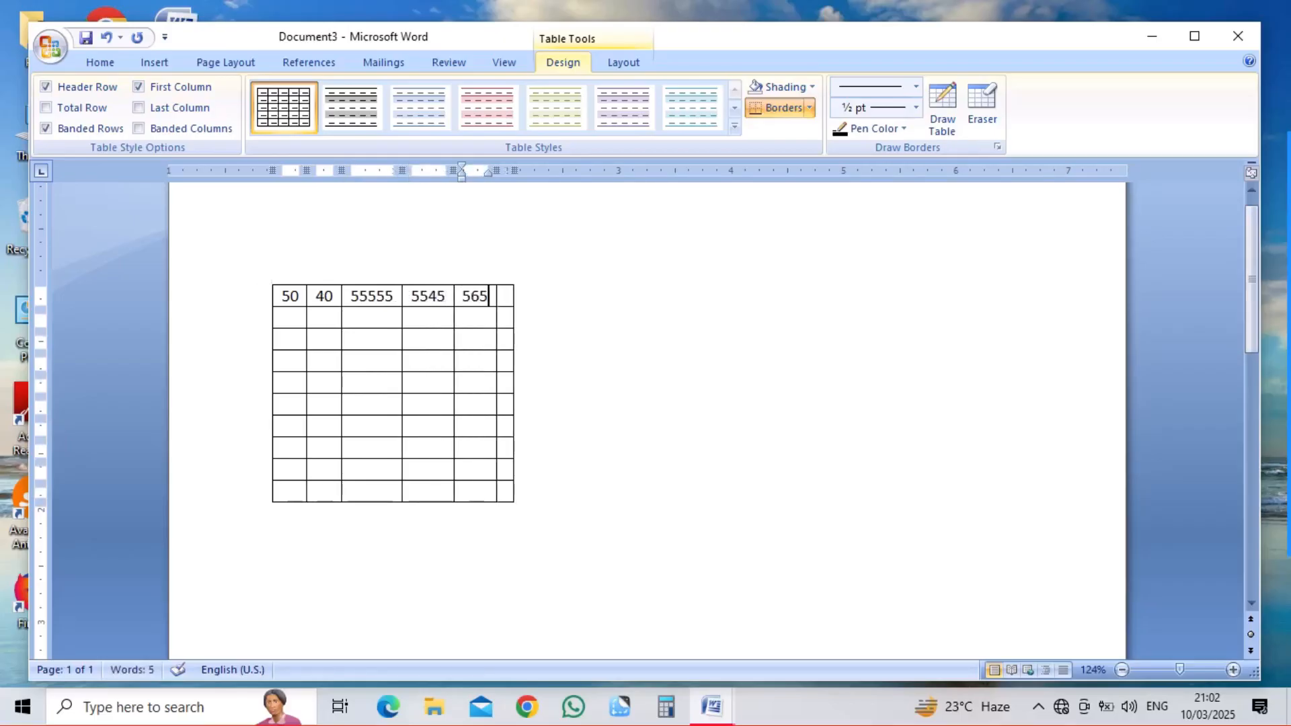
Step: Enter 125 in the third row's fourth column and 425 in the fourth row's last column
left_click(438, 338)
type("125")
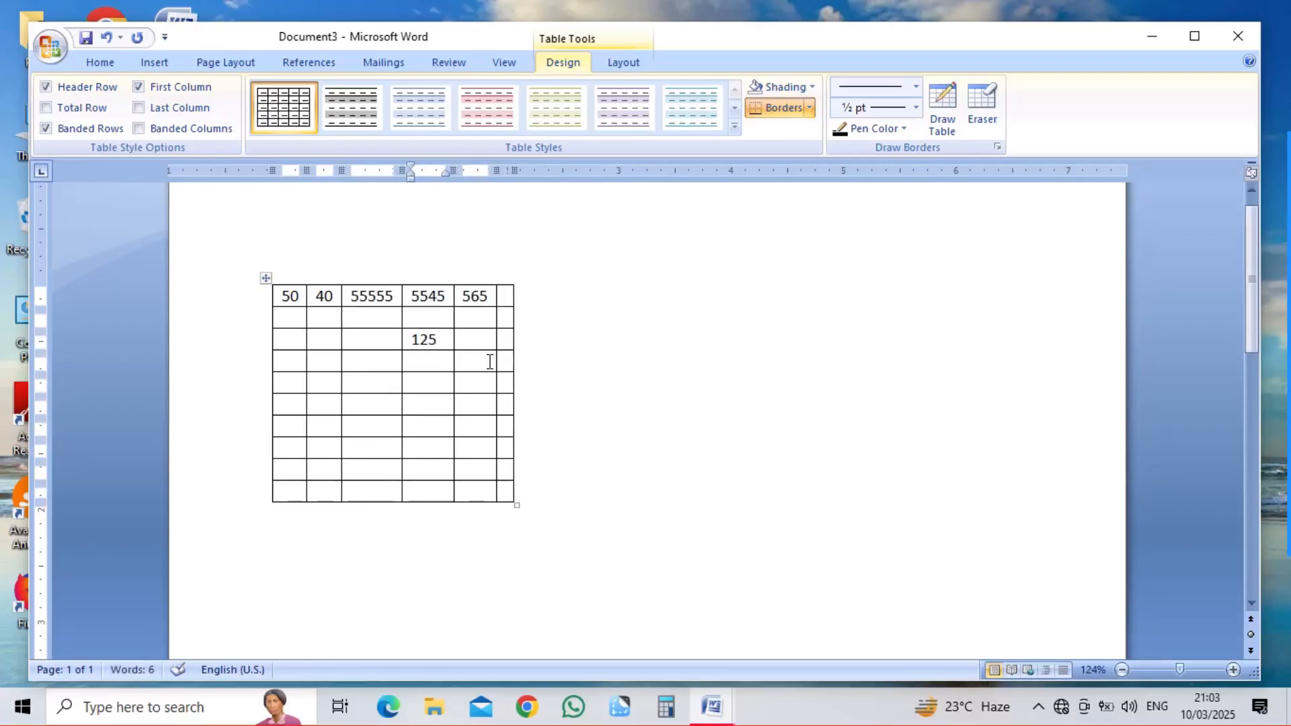
left_click(488, 363)
left_click(509, 363)
type("425")
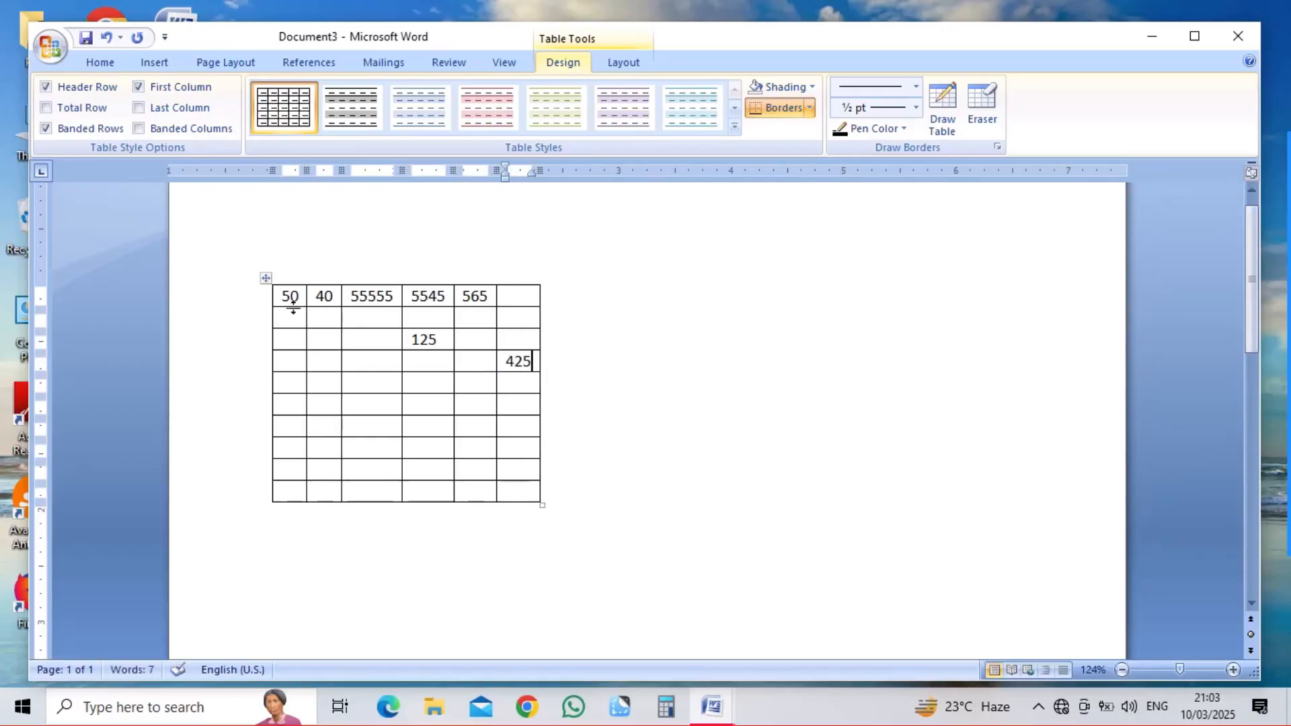
Step: Select the whole table and apply Convert Text to Table with 2 columns, AutoFit to contents and paragraph separators
left_click(266, 279)
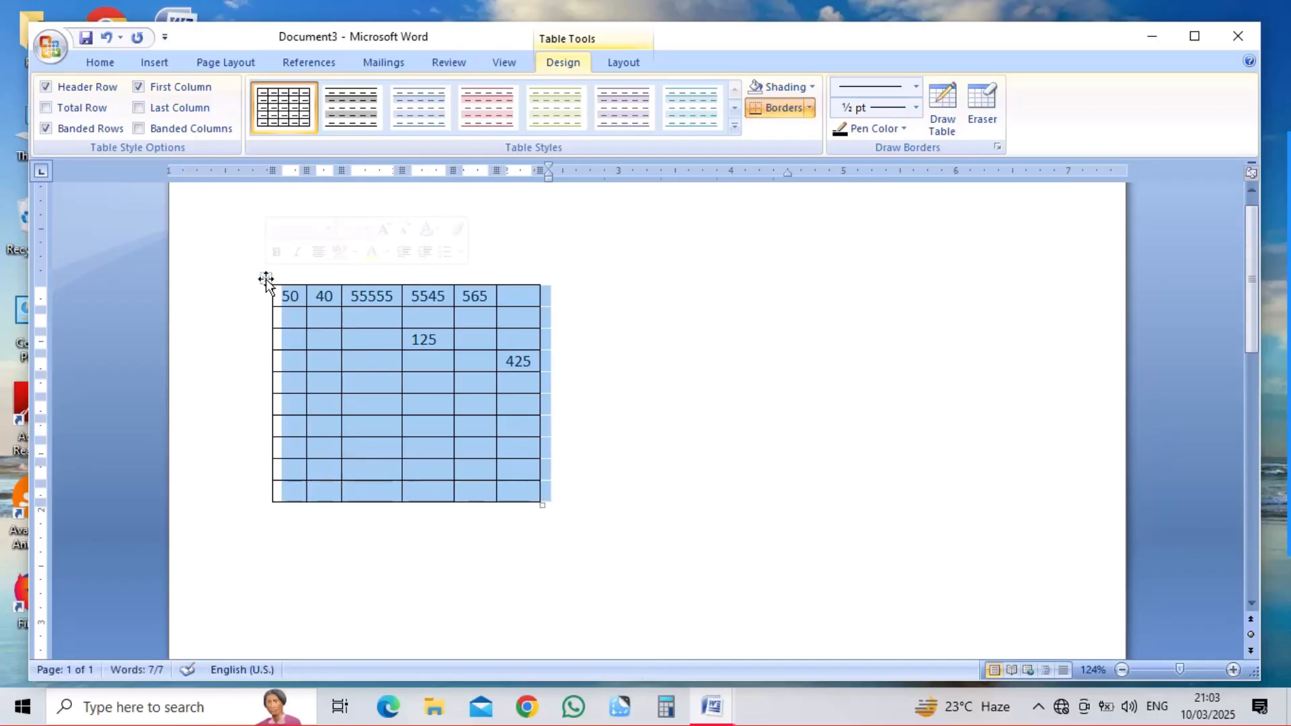
left_click(156, 62)
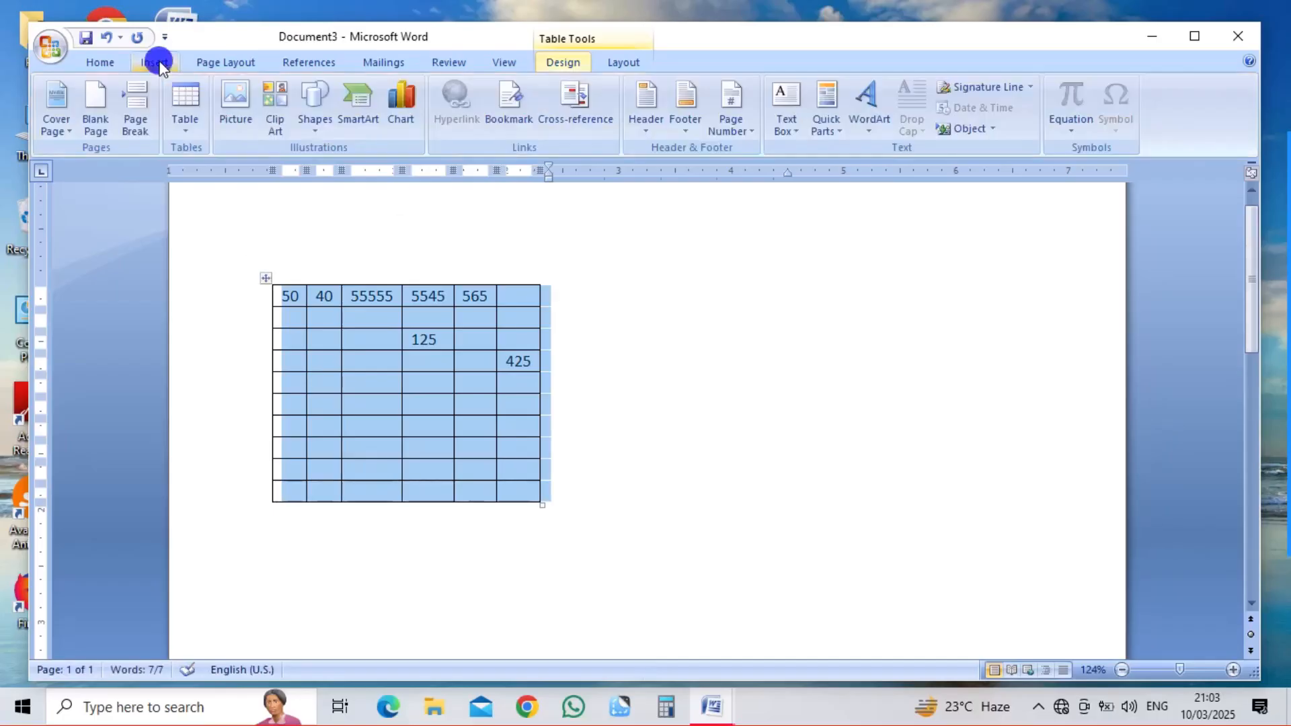
left_click(183, 120)
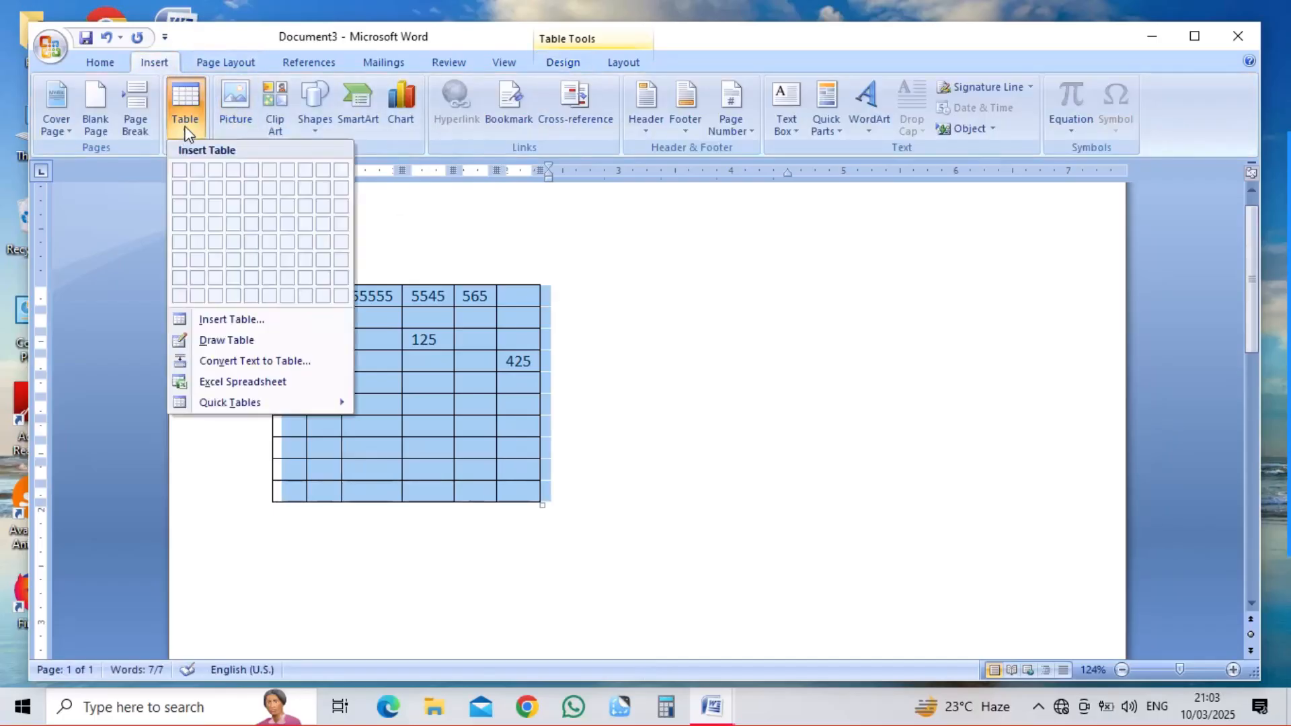
left_click(235, 361)
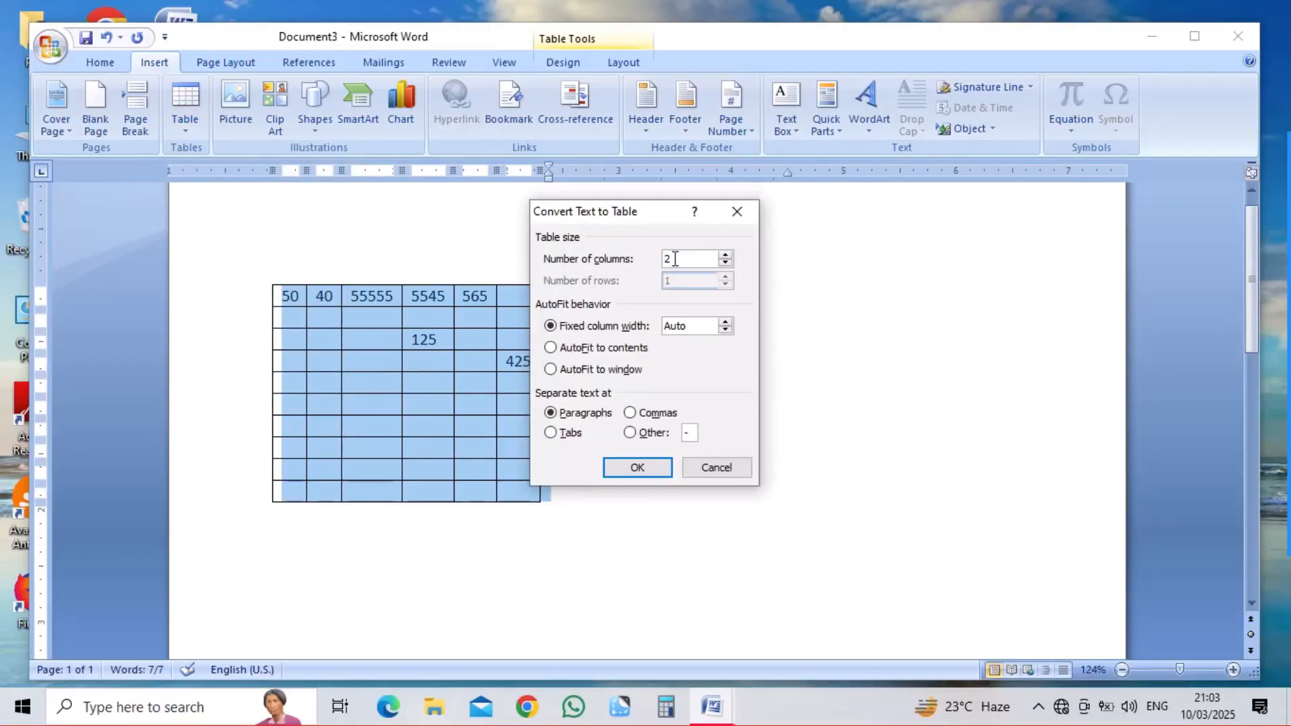
left_click(609, 347)
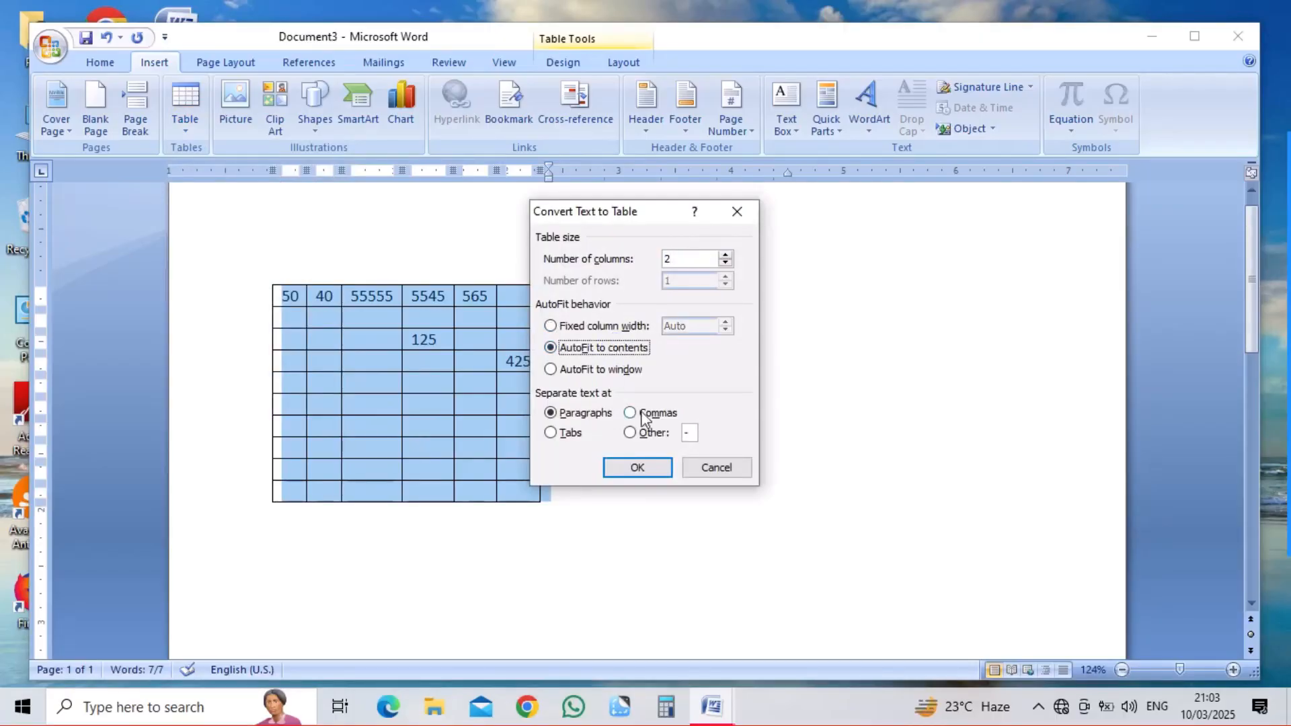
left_click(637, 467)
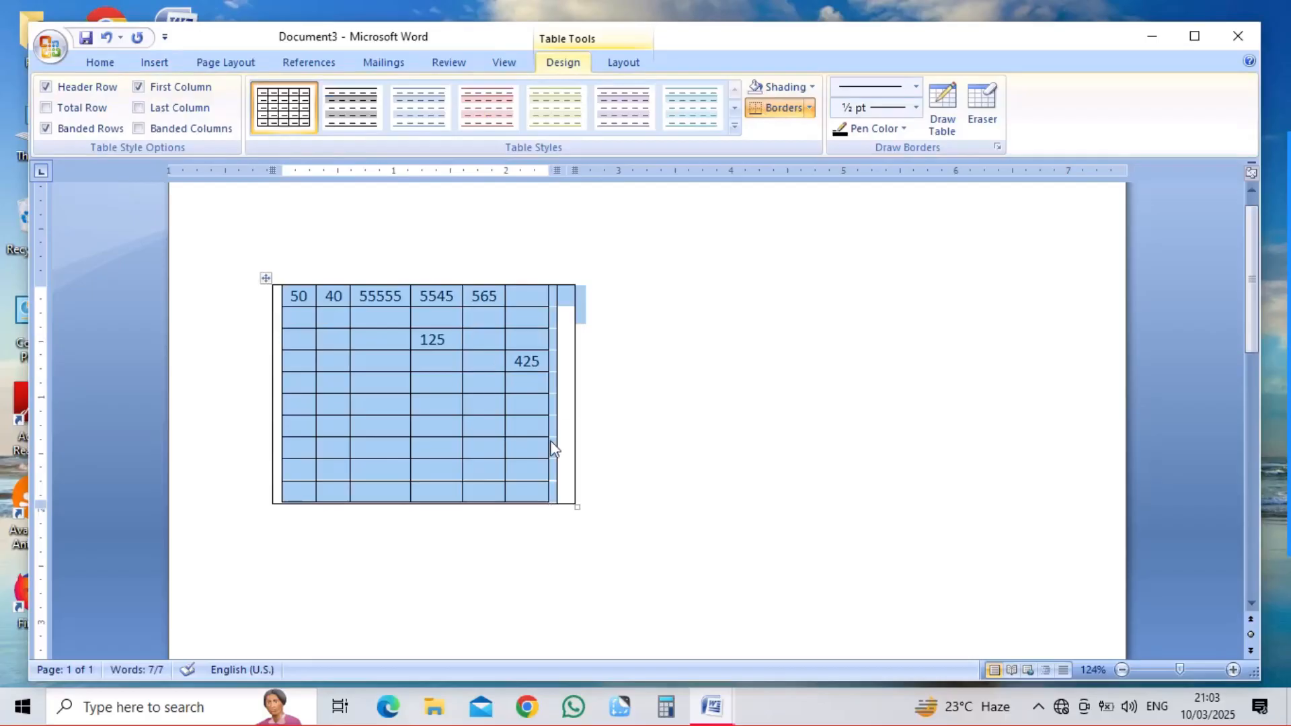
left_click(614, 452)
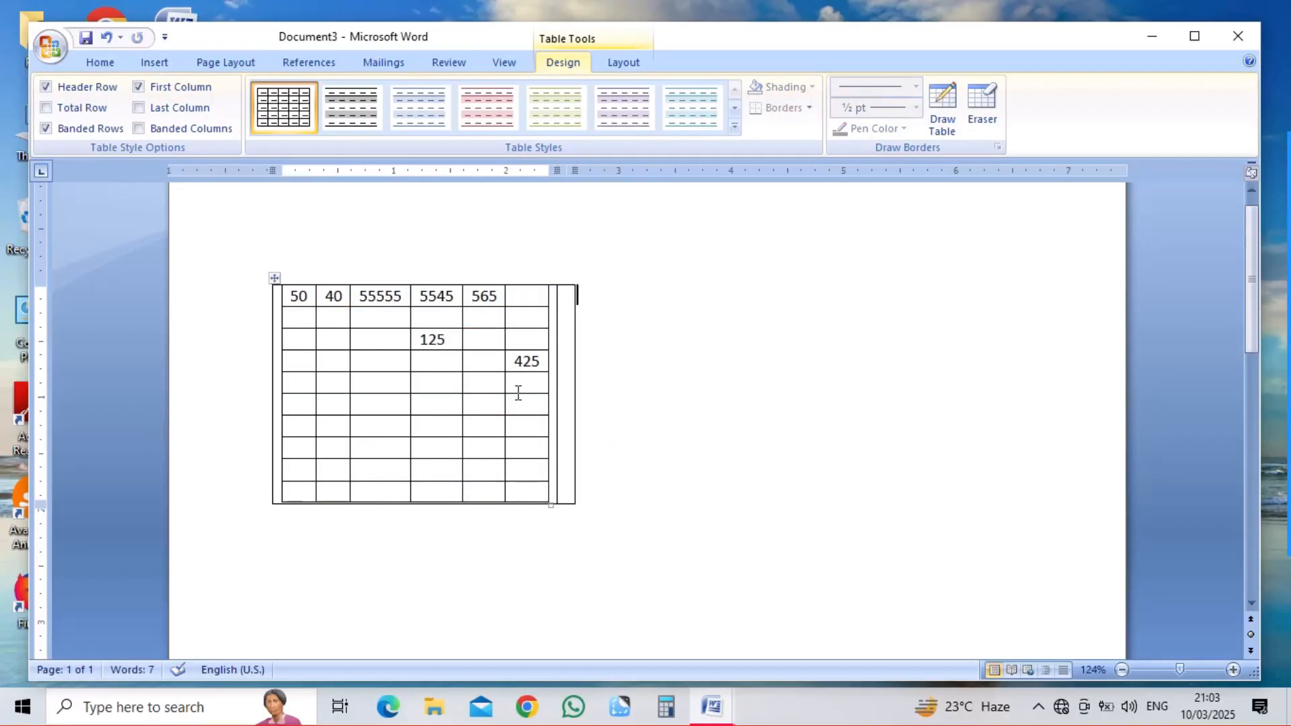
Step: Undo the table conversion, all the cell entries and the table insertion to return to a blank page
key("ctrl+z")
key("ctrl+z")
key("ctrl+z")
key("ctrl+z")
key("ctrl+z")
key("ctrl+z")
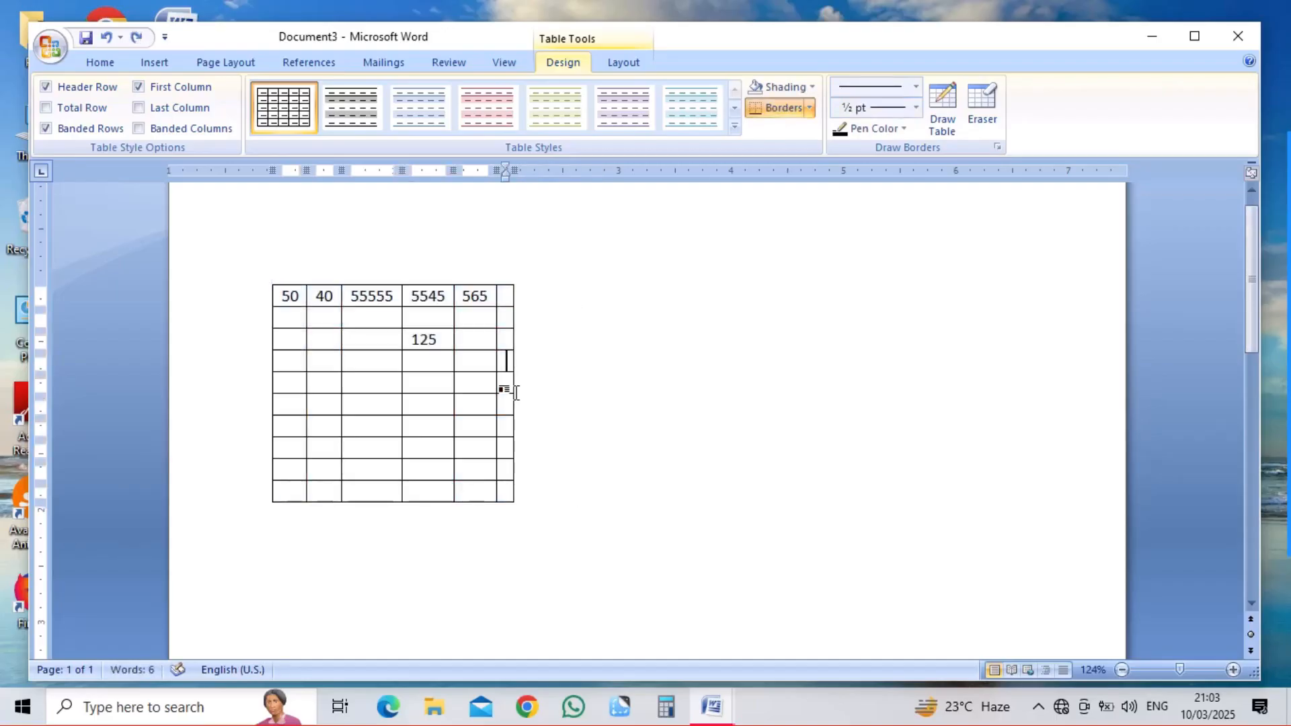
key("ctrl+z")
key("ctrl+z")
key("ctrl+z")
key("ctrl+z")
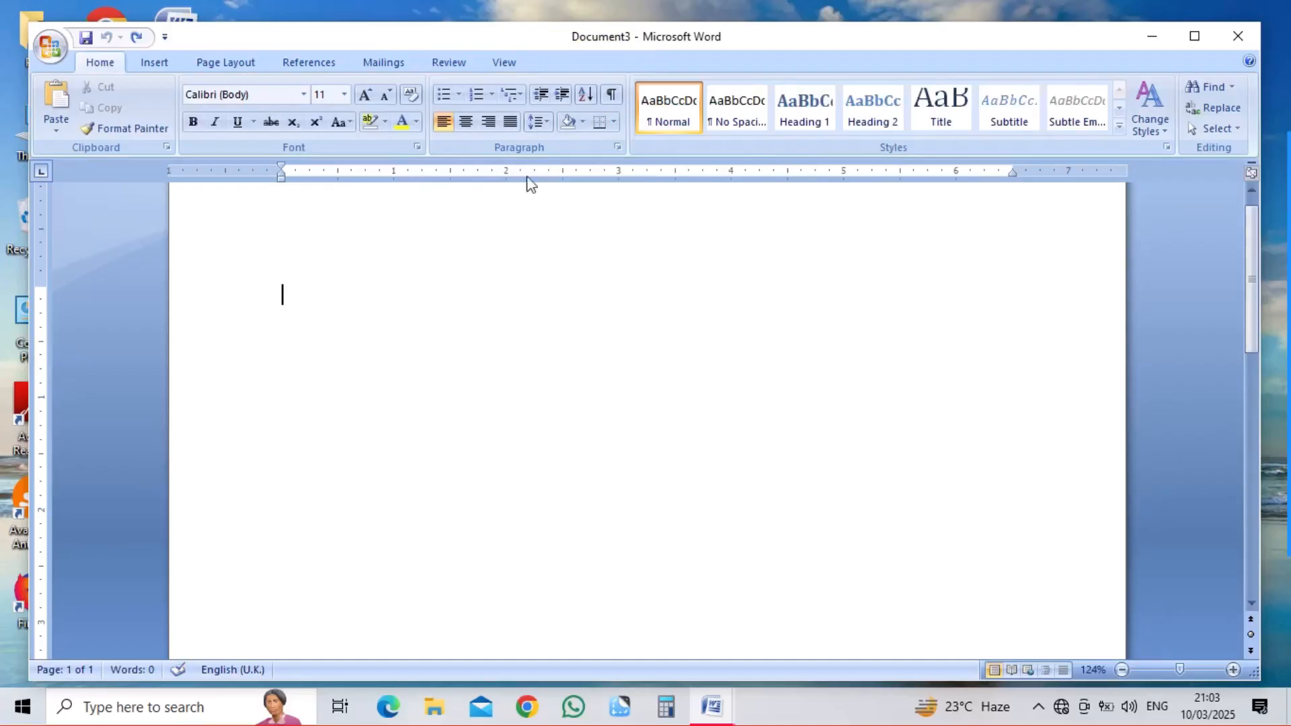
Step: Insert a 6-column table by specifying its dimensions with the AutoFit to window behaviour, and undo the insertion
left_click(1250, 190)
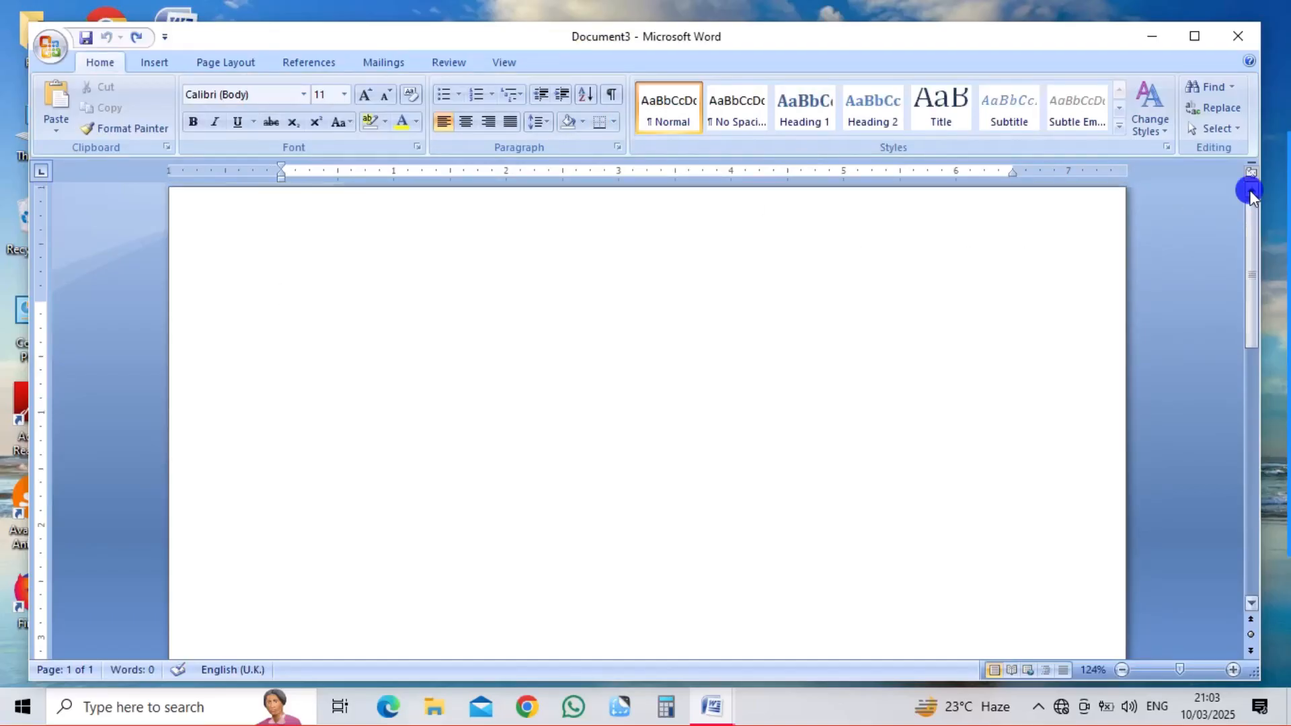
left_click(154, 66)
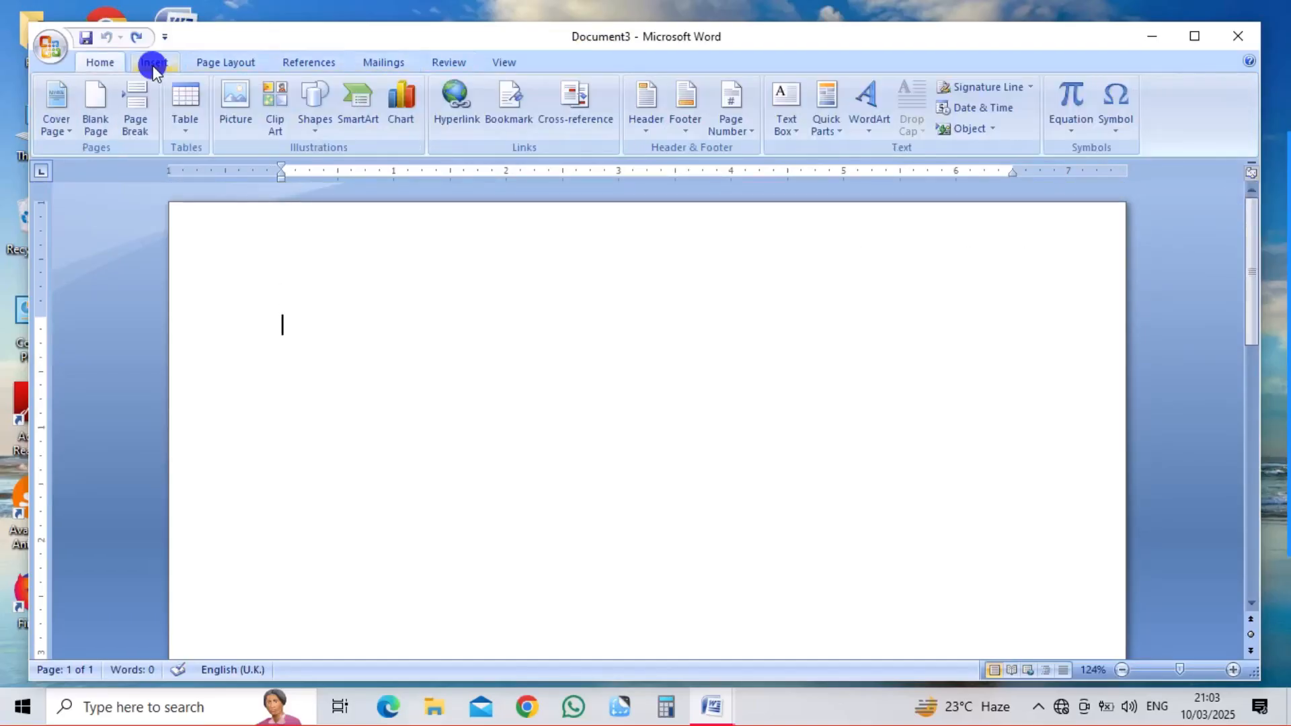
left_click(184, 126)
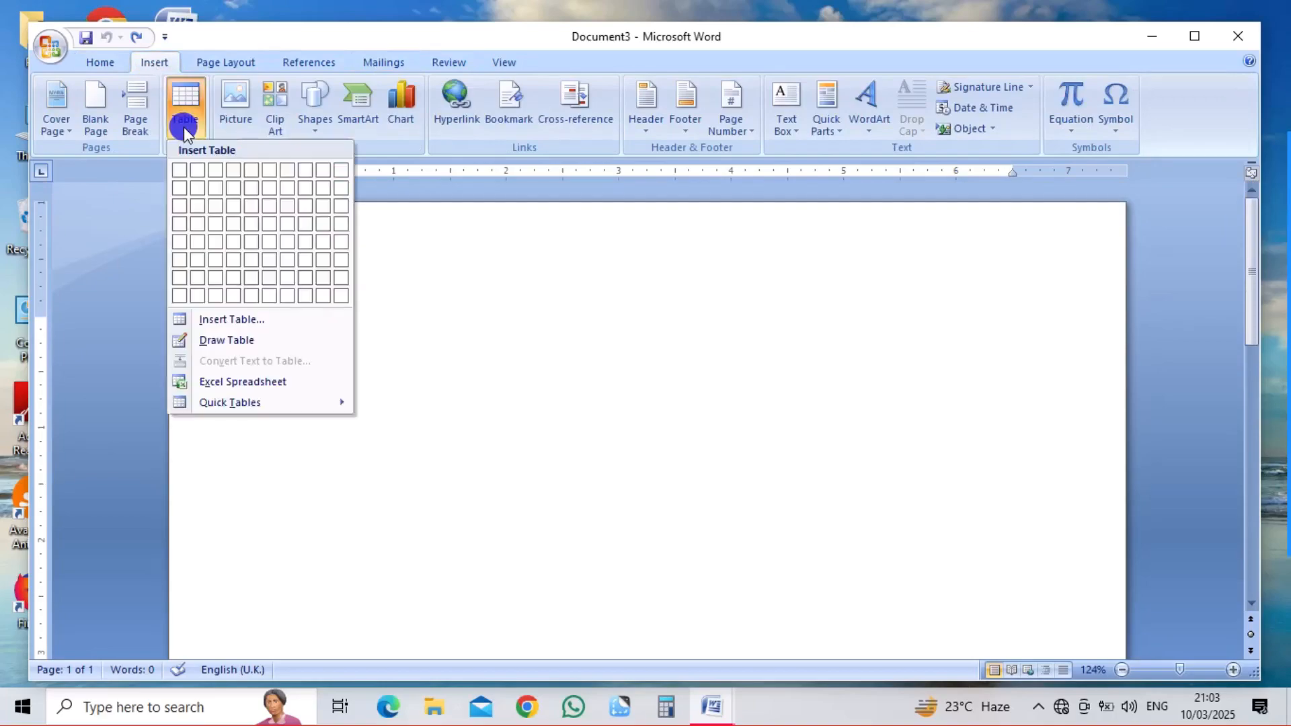
left_click(235, 325)
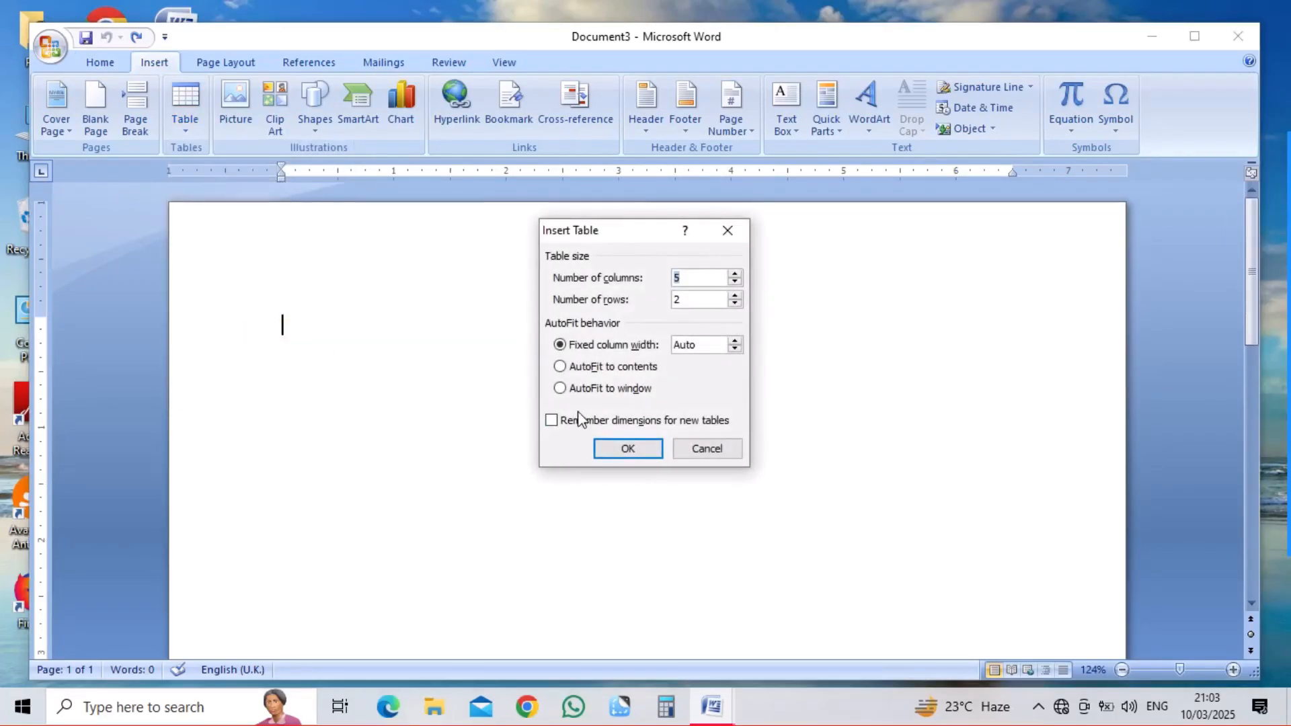
left_click(605, 390)
double_click(679, 280)
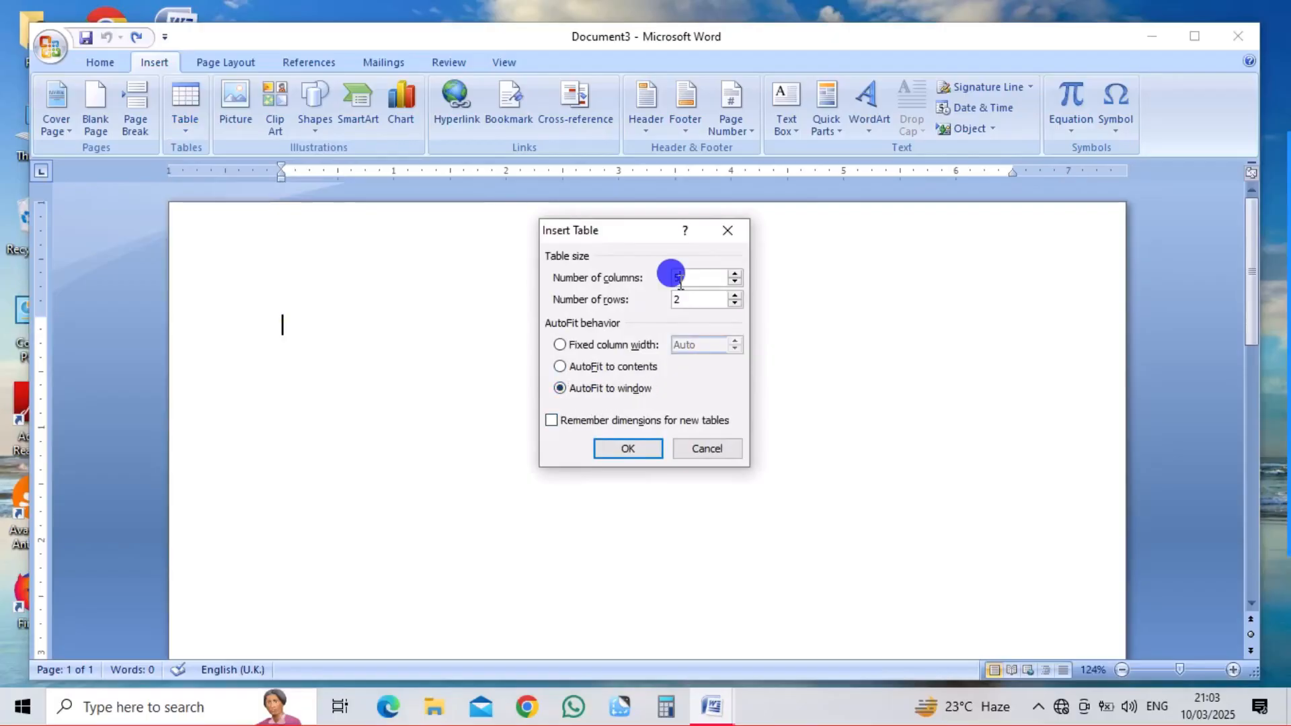
key("BackSpace")
type("6")
left_click(681, 301)
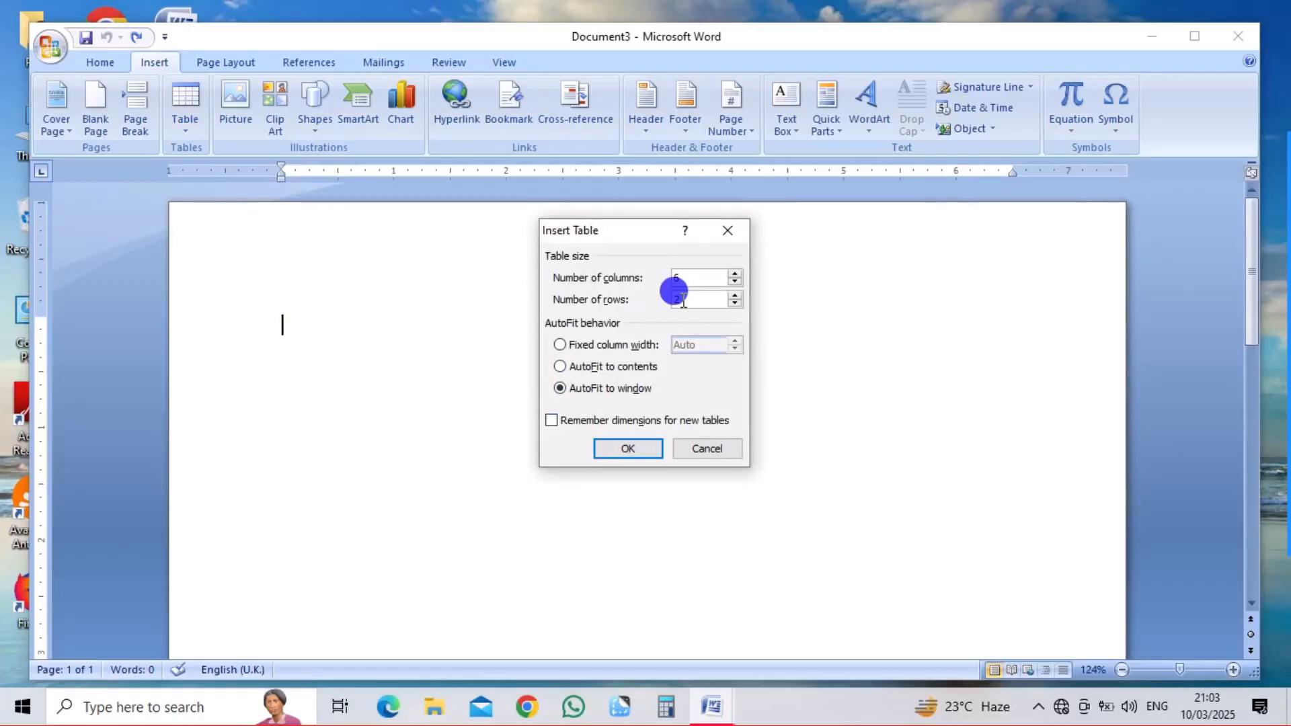
type("4")
left_click(627, 448)
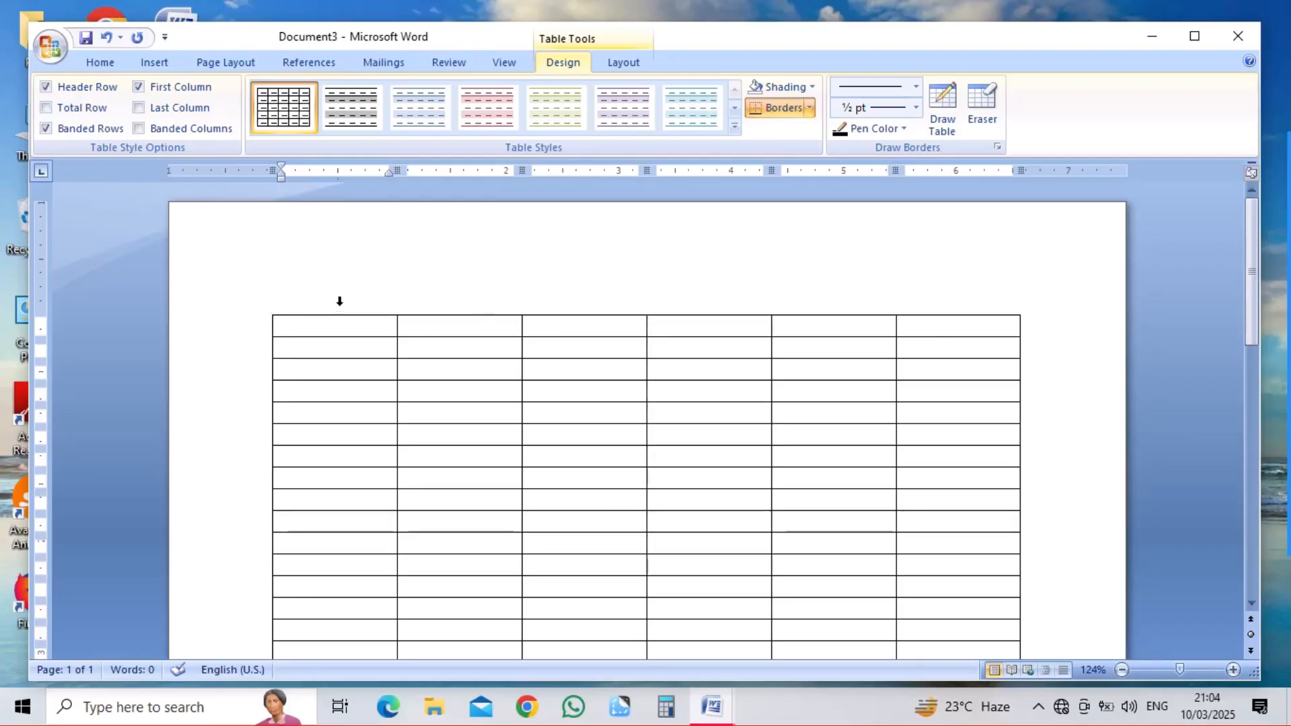
key("ctrl+z")
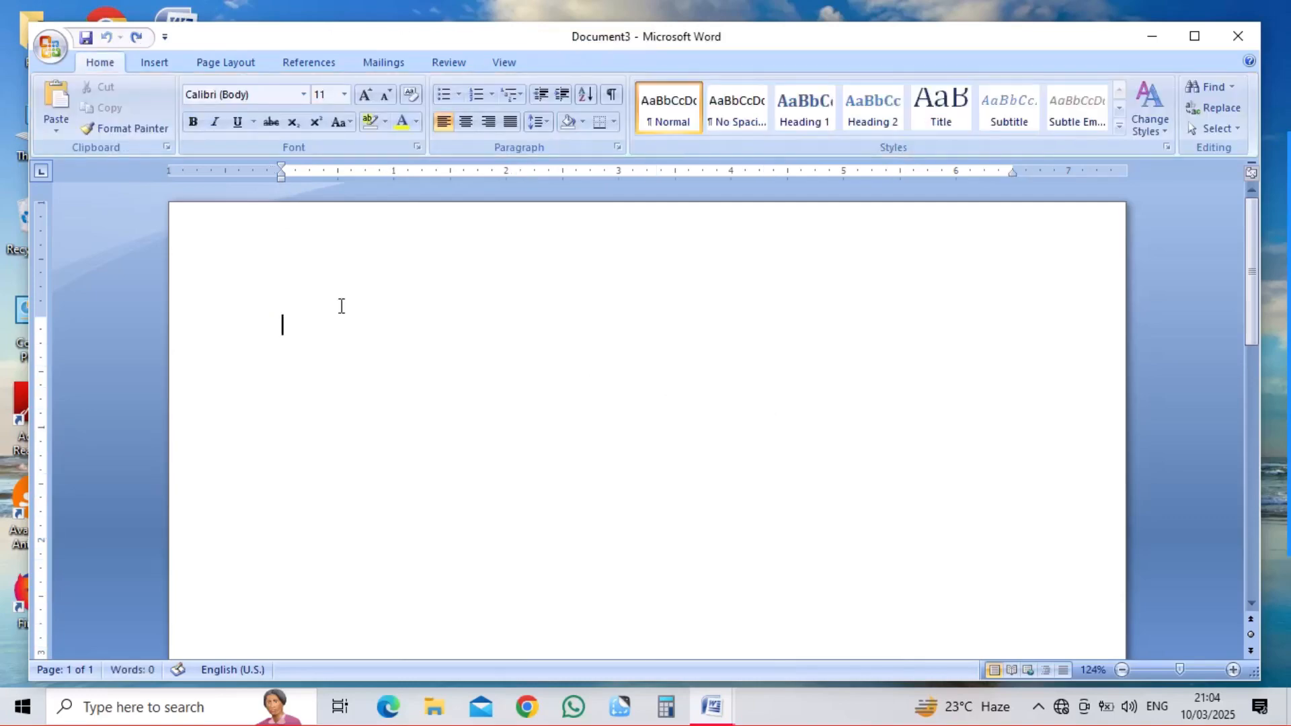
Step: Insert a table with 5 columns and 2 rows by dimensions, using an automatic fixed column width, and undo the insertion
left_click(159, 65)
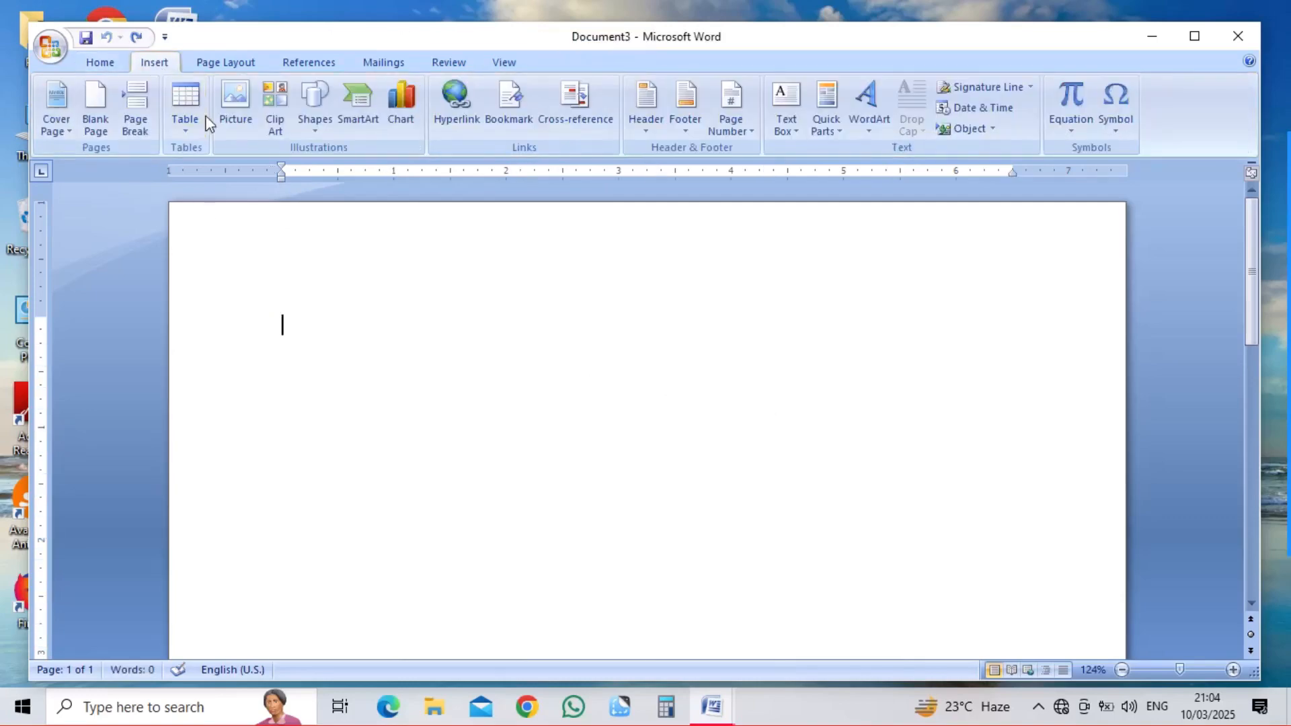
left_click(187, 124)
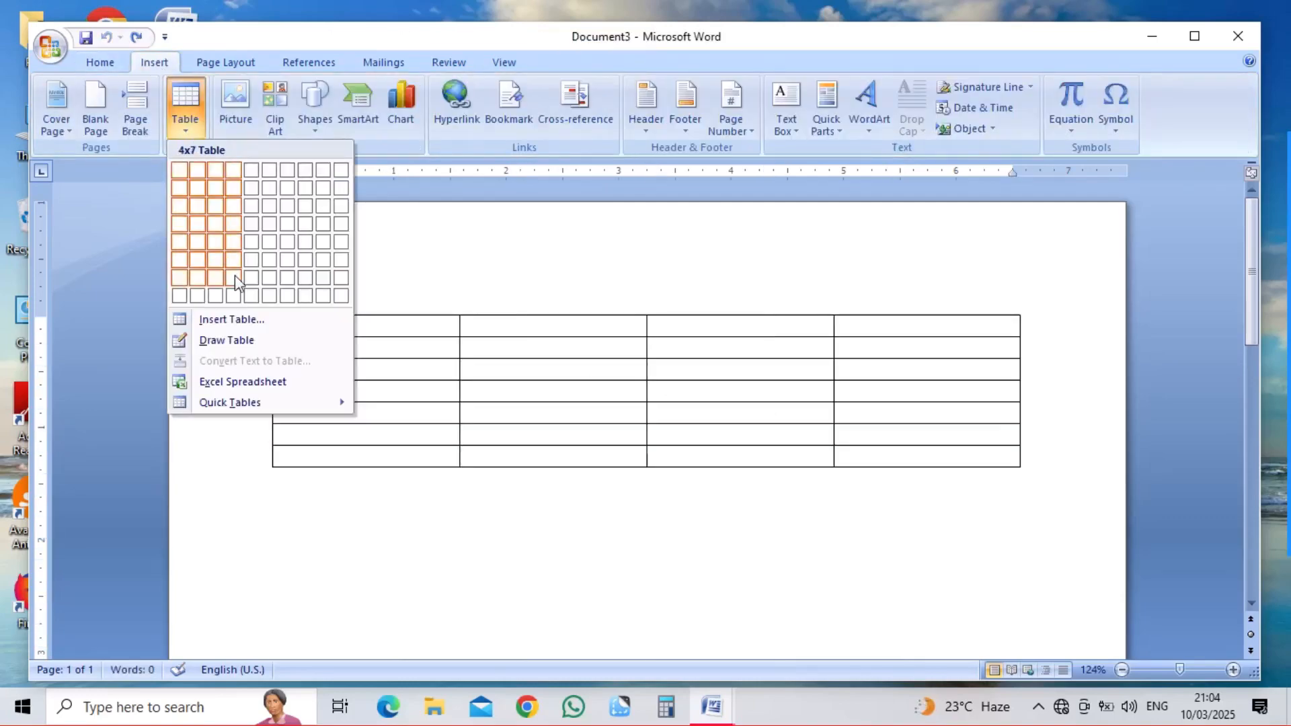
left_click(232, 320)
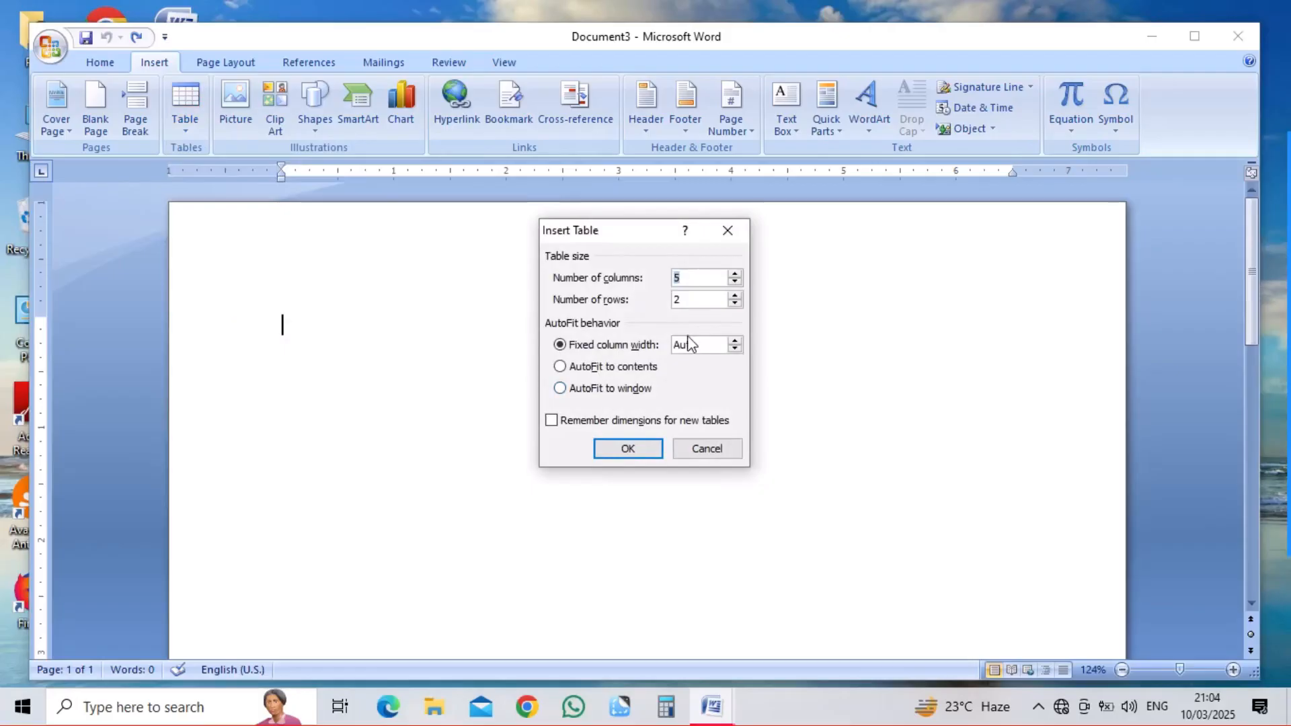
left_click(628, 447)
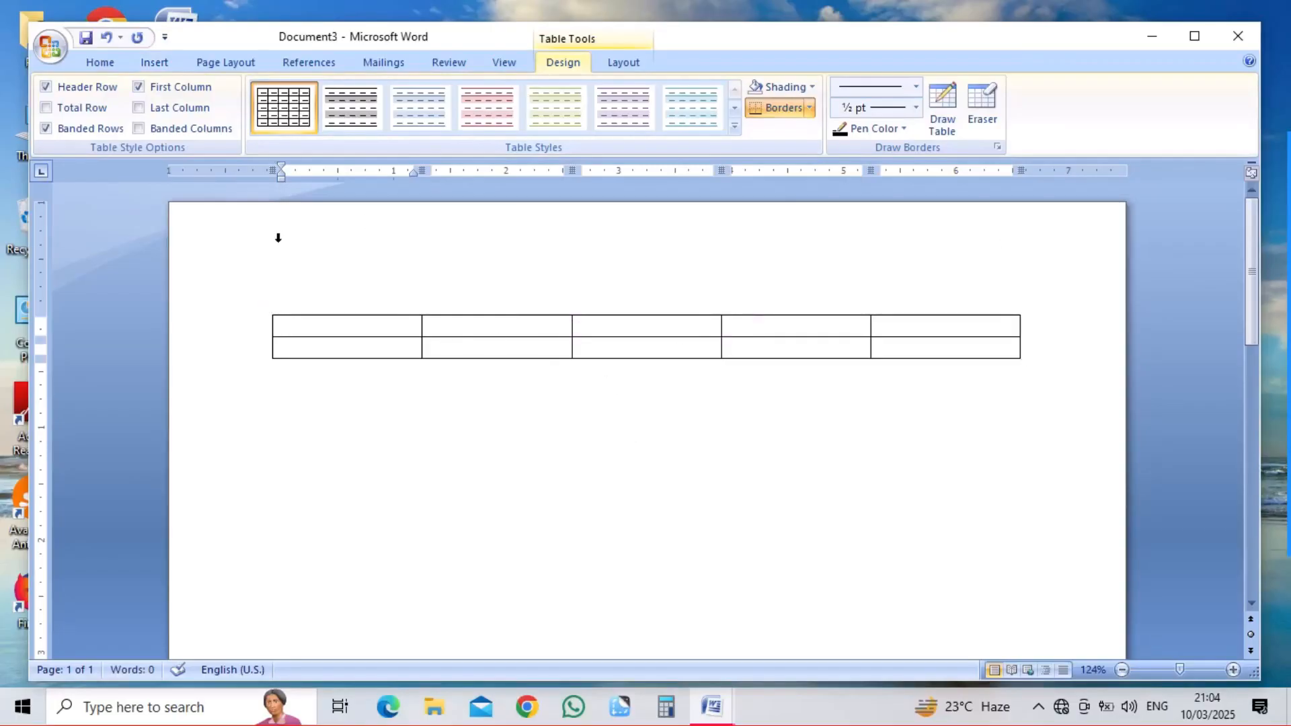
key("ctrl+z")
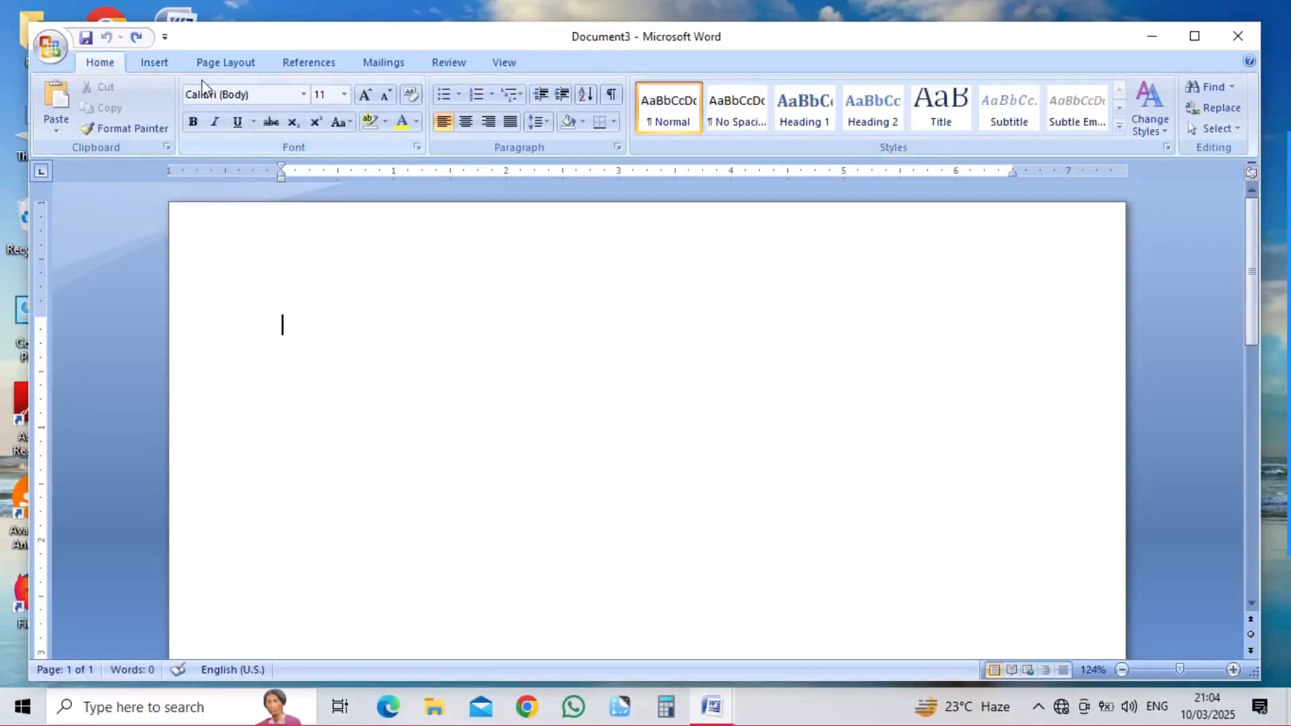
Step: Insert a table with 2 columns and 2 rows by dimensions, using AutoFit to window, and undo the insertion
left_click(154, 62)
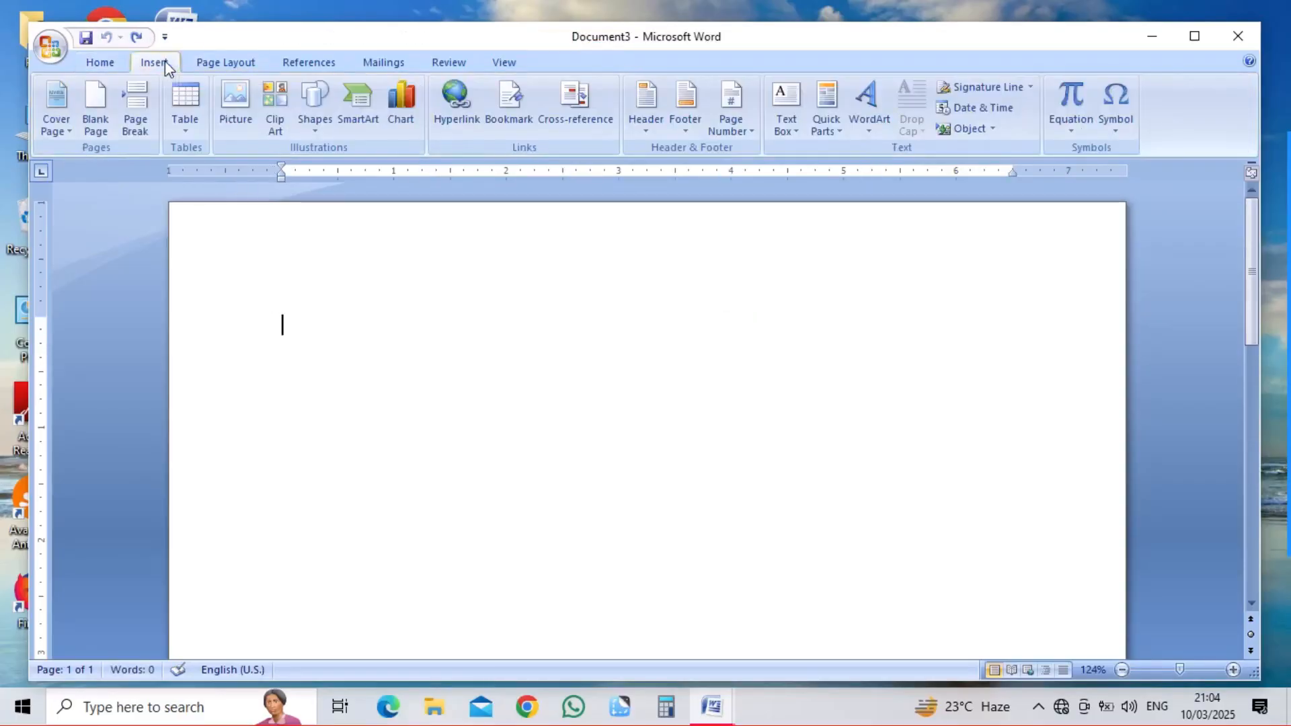
left_click(184, 122)
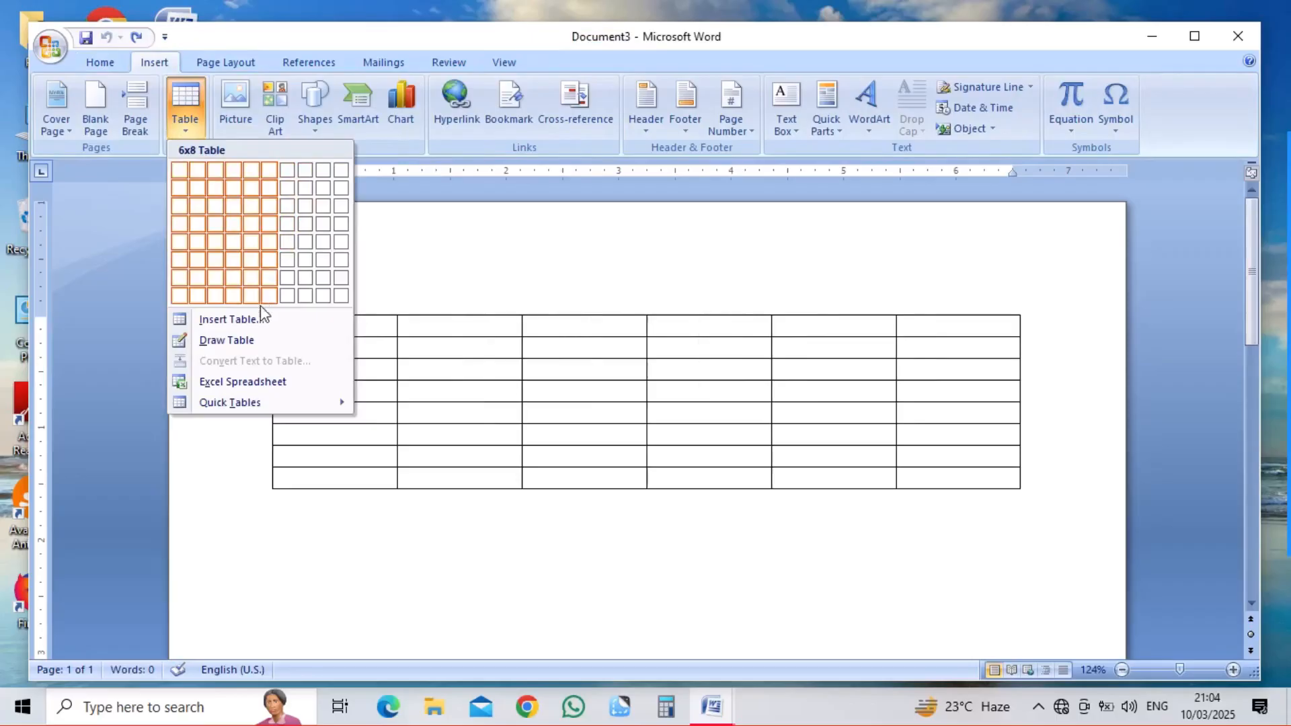
left_click(256, 325)
left_click(581, 389)
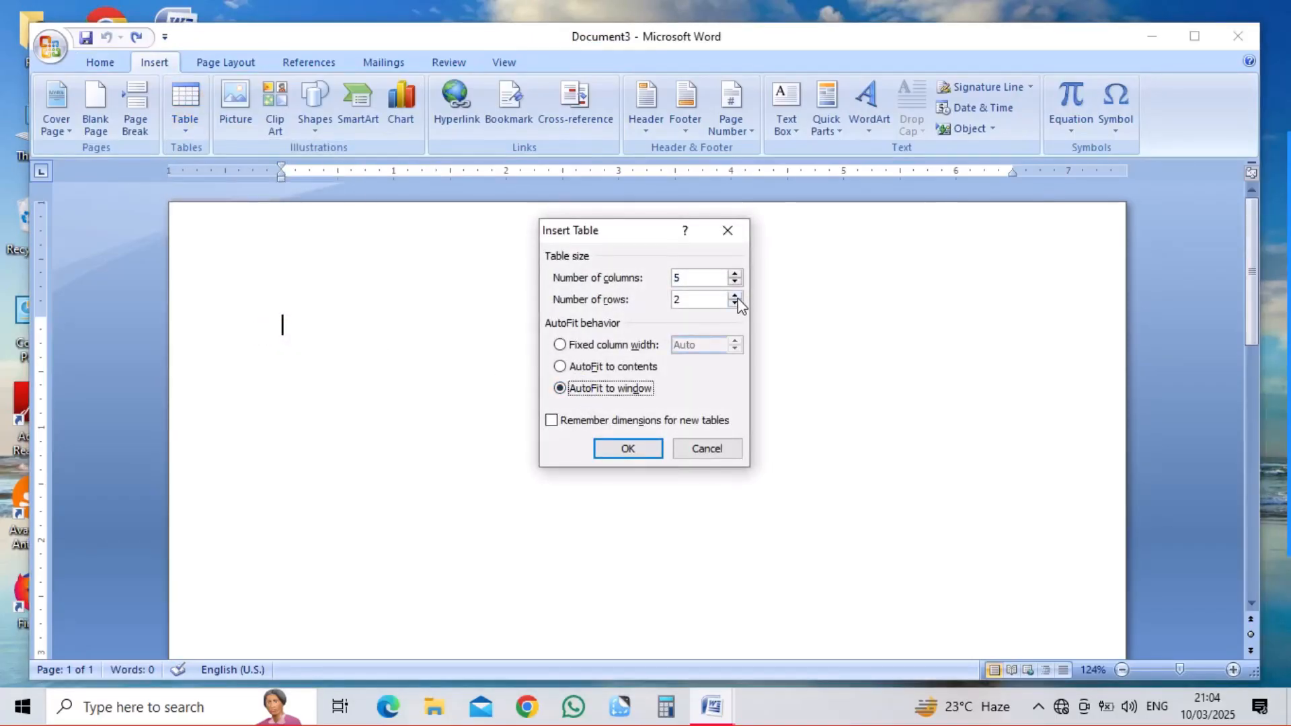
left_click(706, 278)
key("BackSpace")
type("2")
left_click(633, 450)
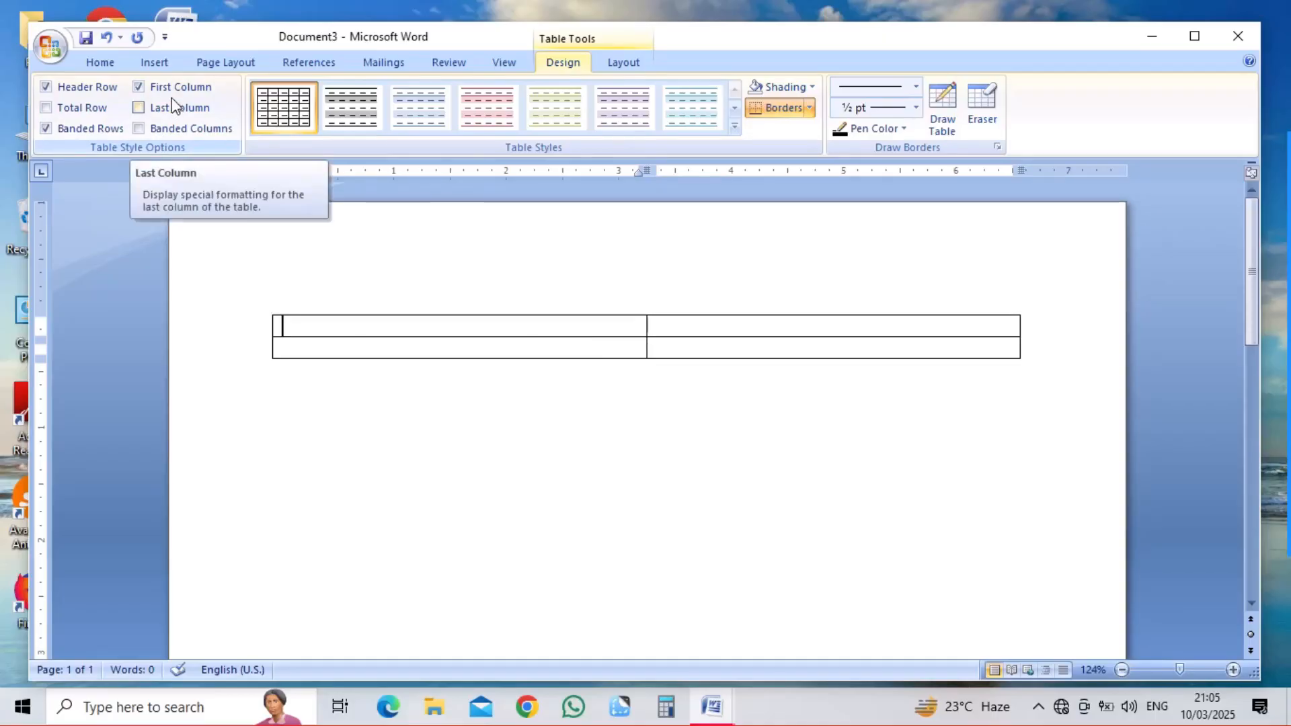
key("ctrl+z")
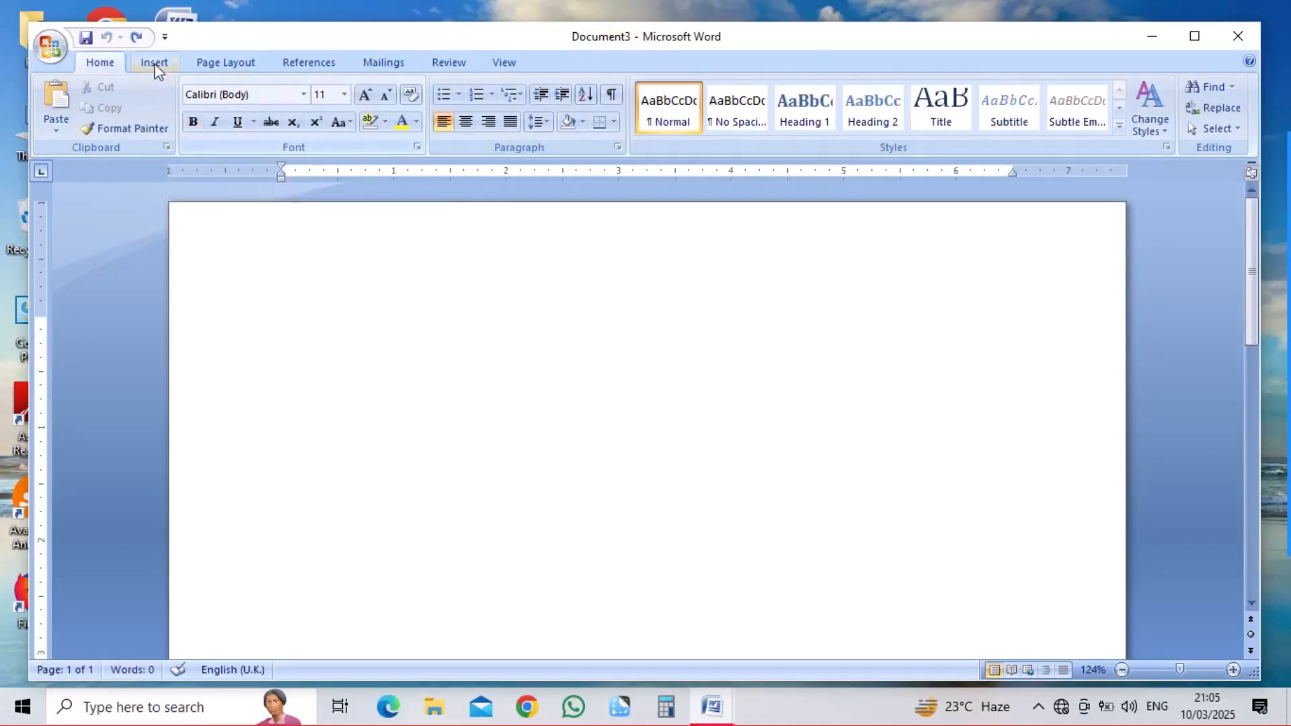
Step: Draw a table outline about 7.5 inches wide and 0.9 inch tall near the top of the page with Draw Table
left_click(154, 63)
left_click(188, 124)
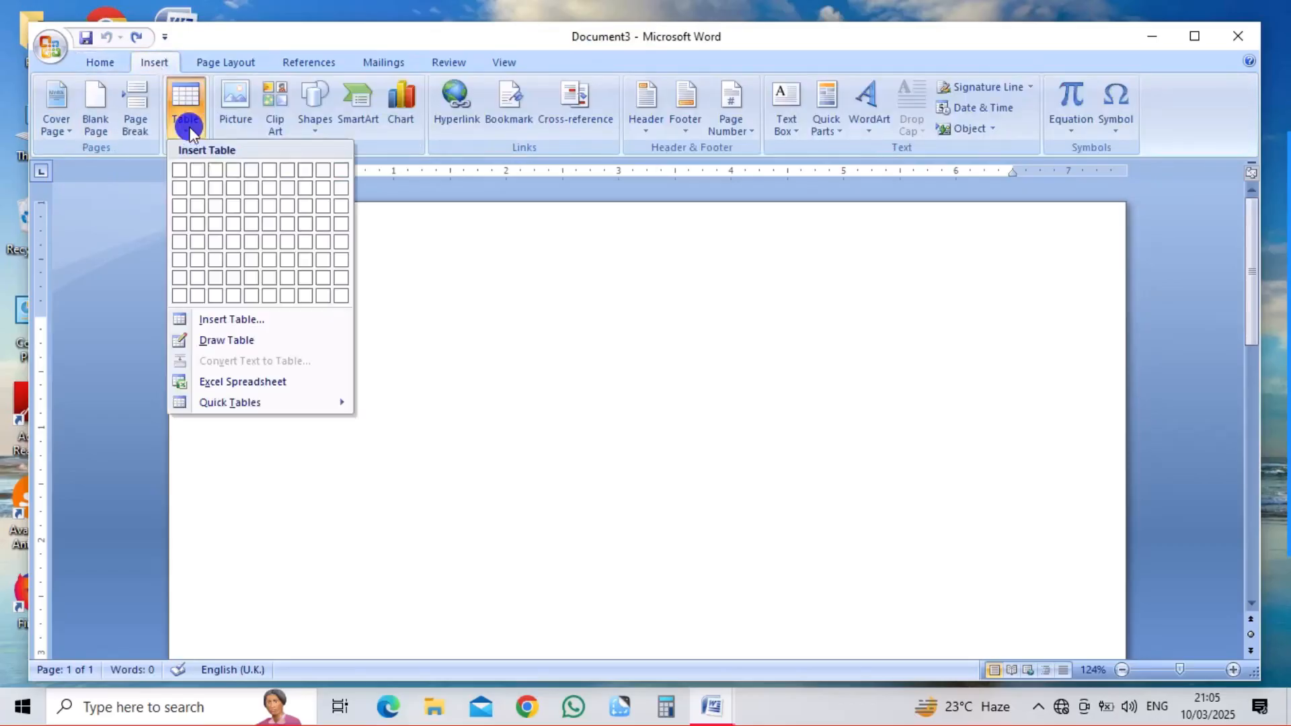
left_click(226, 341)
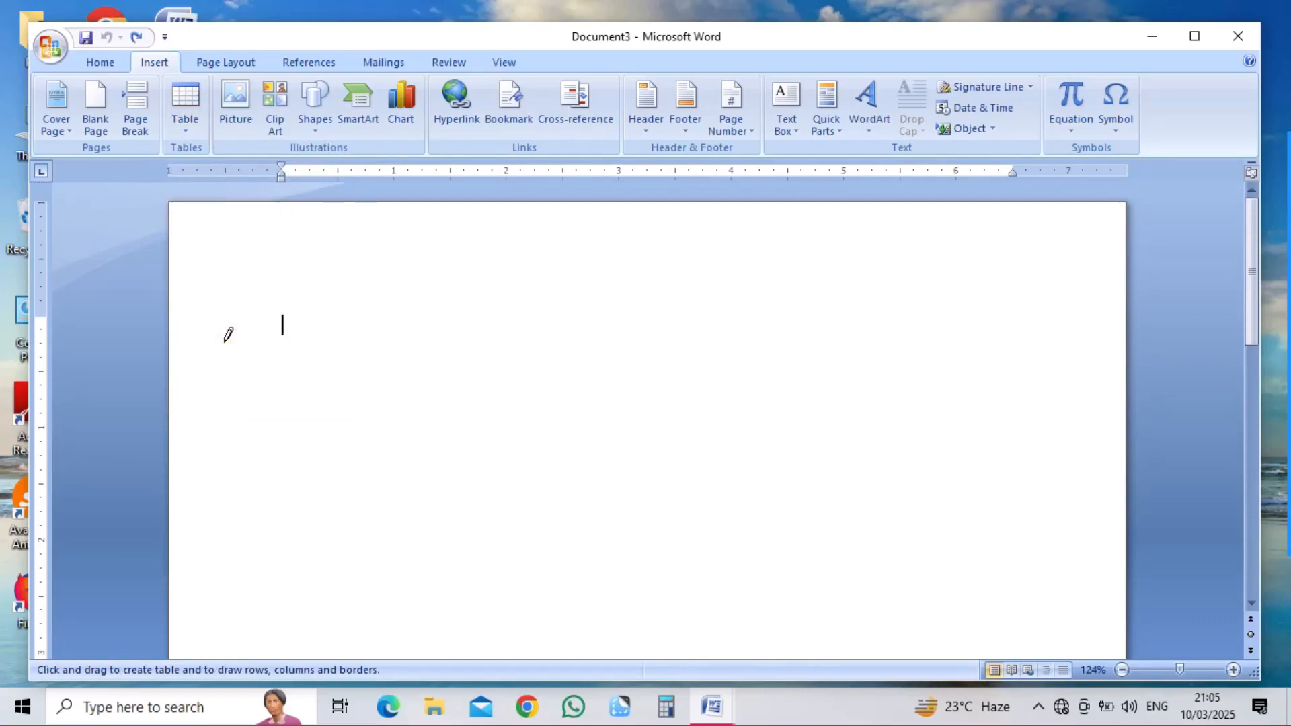
mouse_move(226, 341)
left_mouse_down()
mouse_move(518, 441)
mouse_move(1072, 427)
mouse_move(1071, 440)
left_mouse_up()
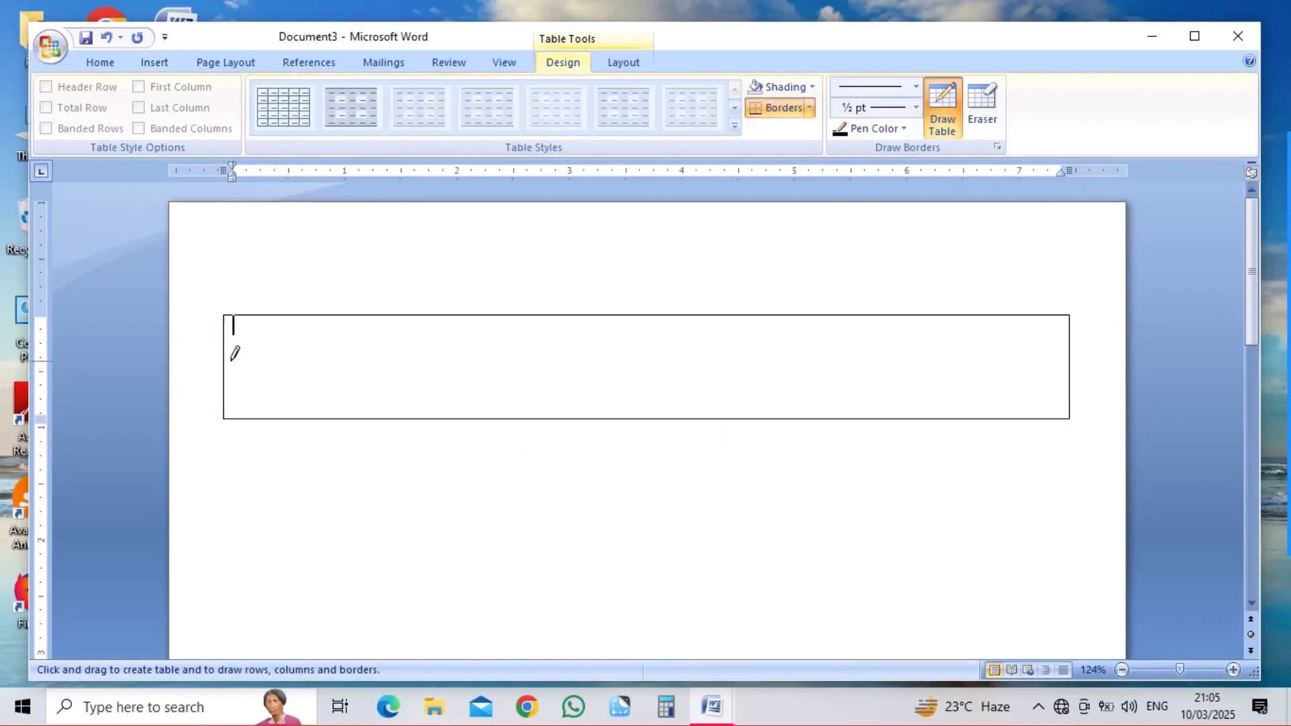
Step: Divide the drawn table into two rows and four columns with one horizontal and three vertical lines
left_click_drag(226, 351, 536, 367)
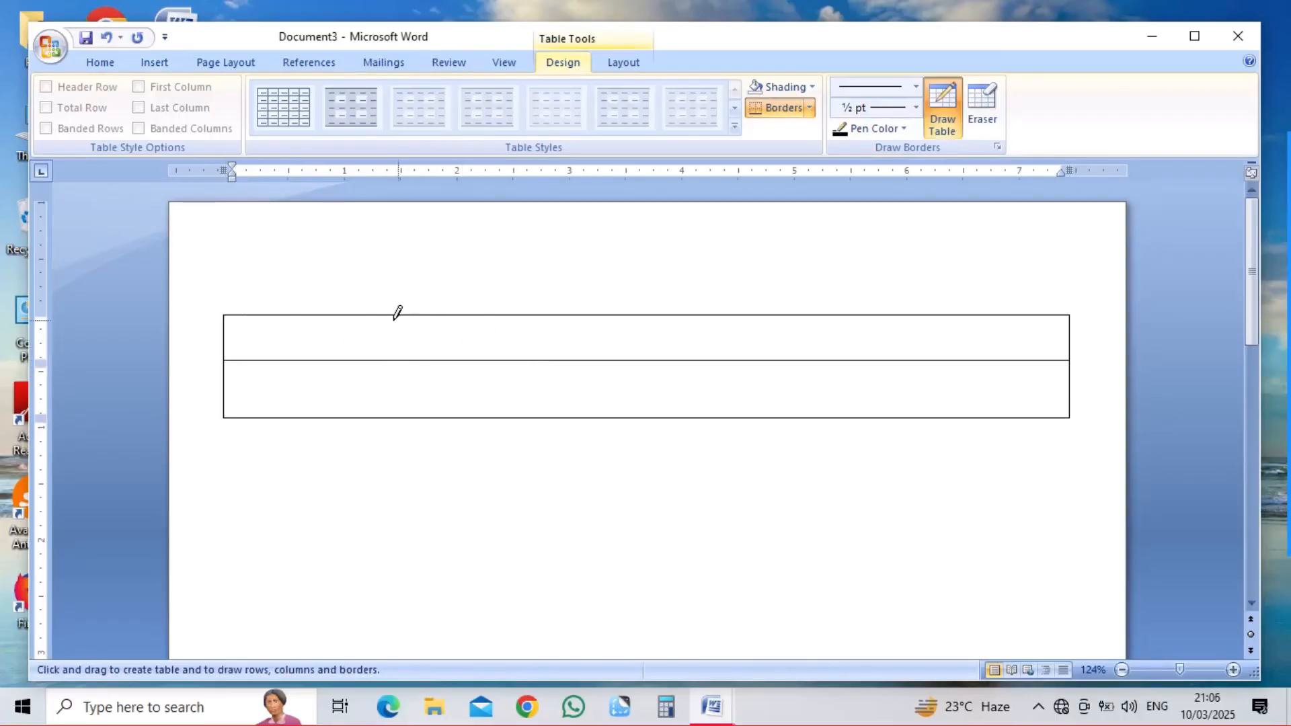
left_click_drag(348, 314, 337, 397)
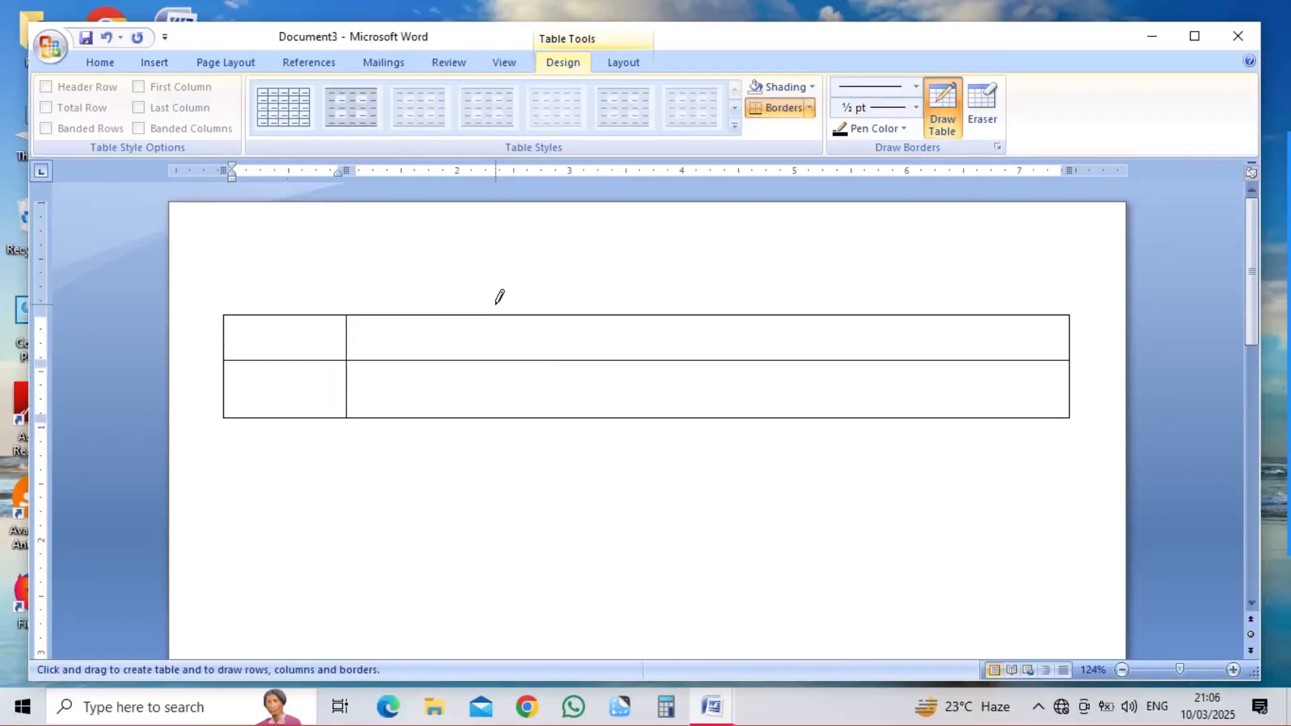
left_click_drag(496, 313, 496, 381)
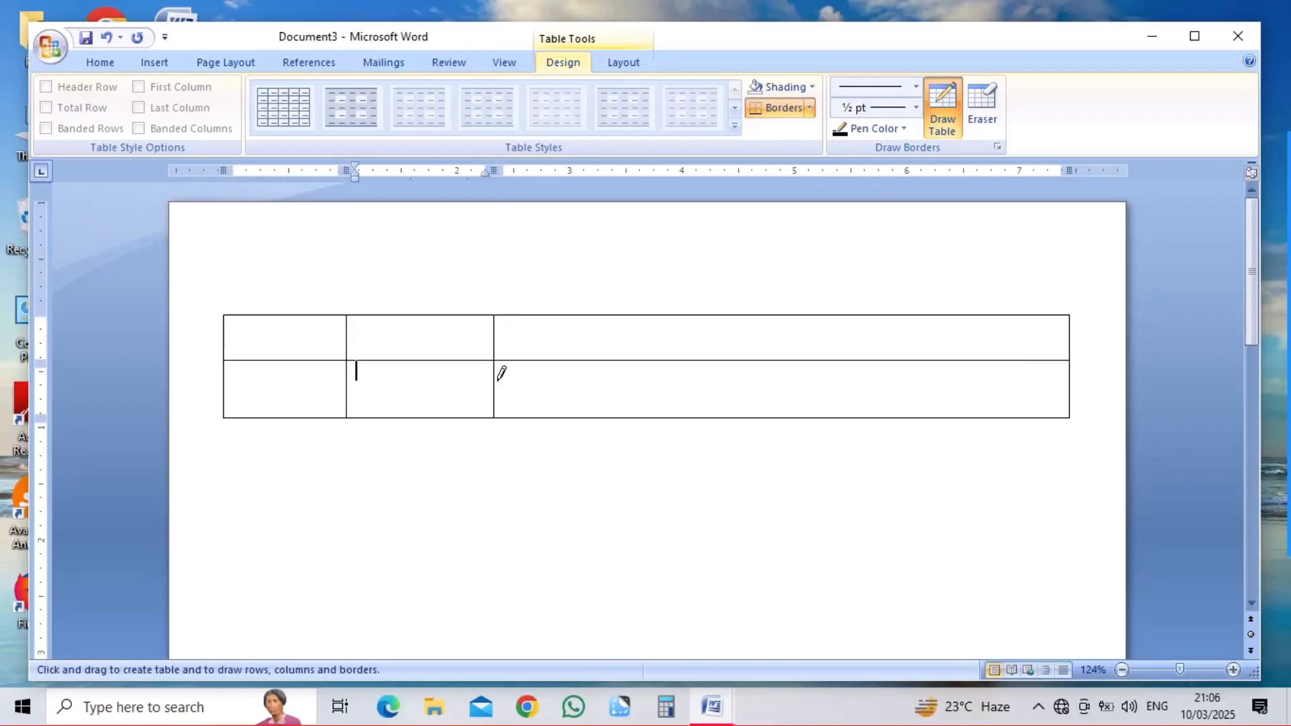
left_click_drag(602, 298, 612, 386)
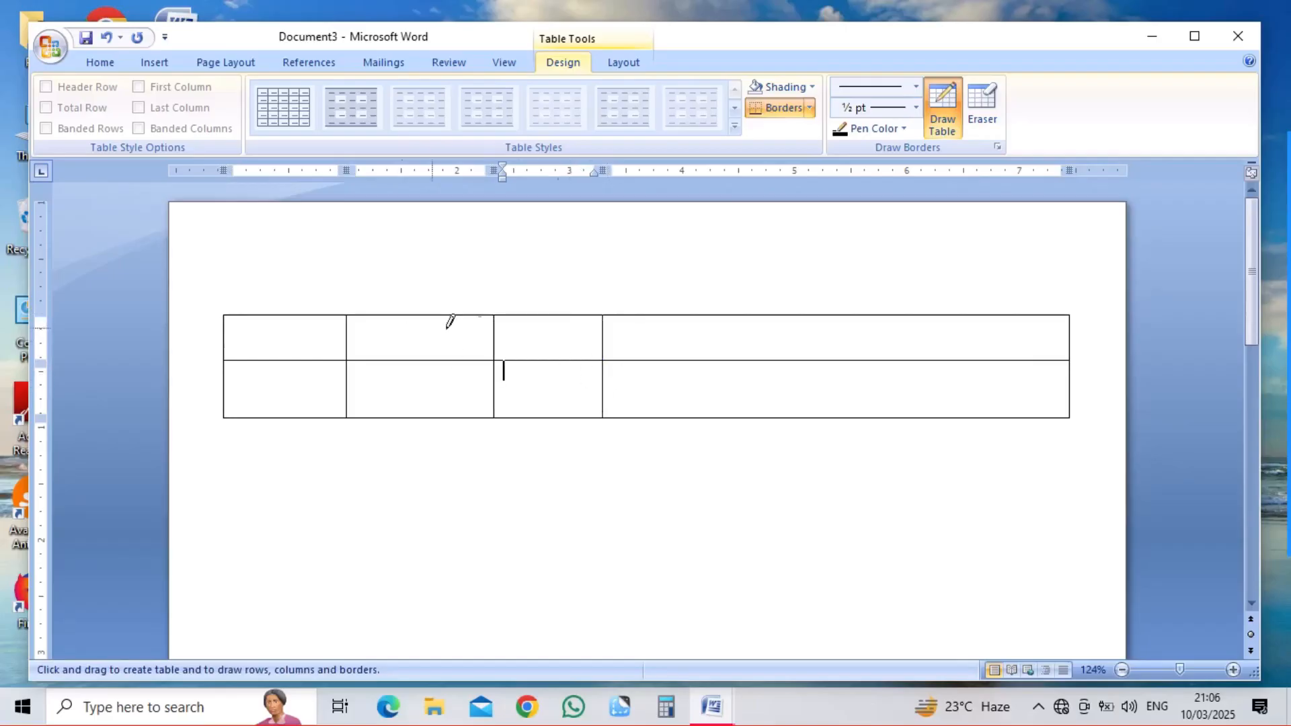
Step: Enter 5252, 7885 and 8565 in the first three cells of the table's top row
left_click(294, 335)
type("5252")
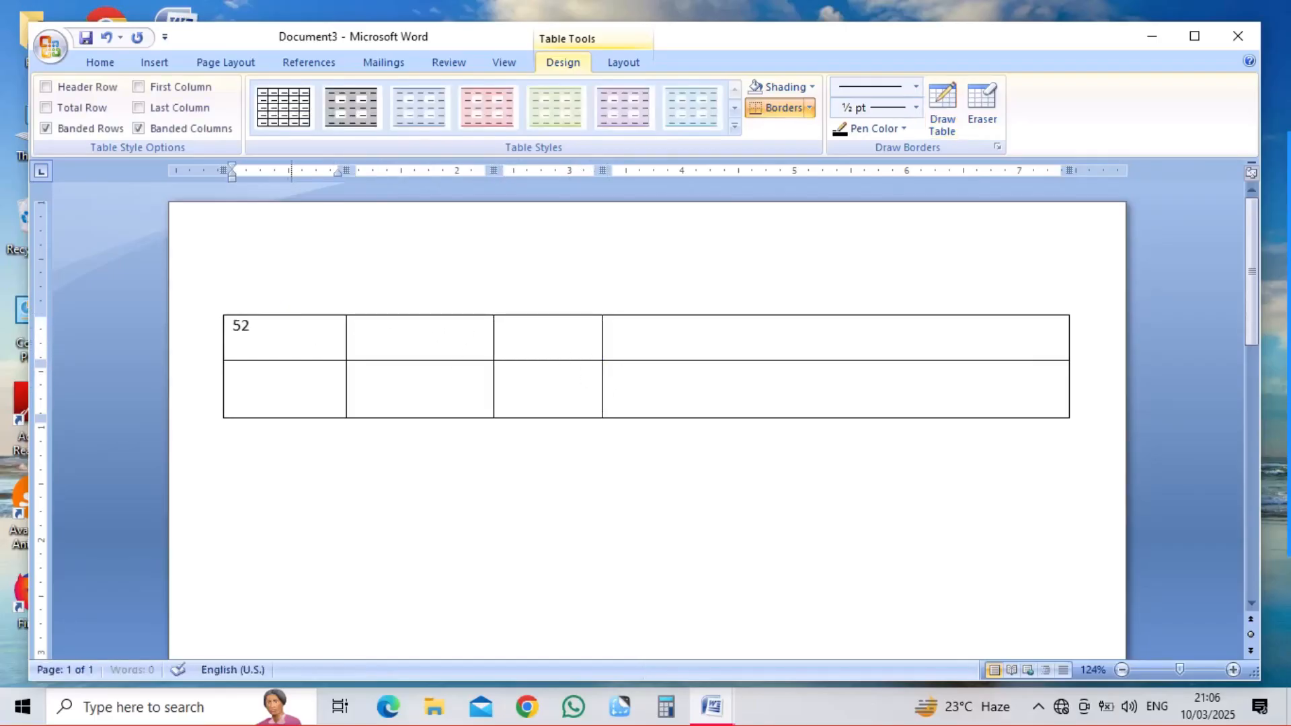
left_click(433, 332)
type("7885")
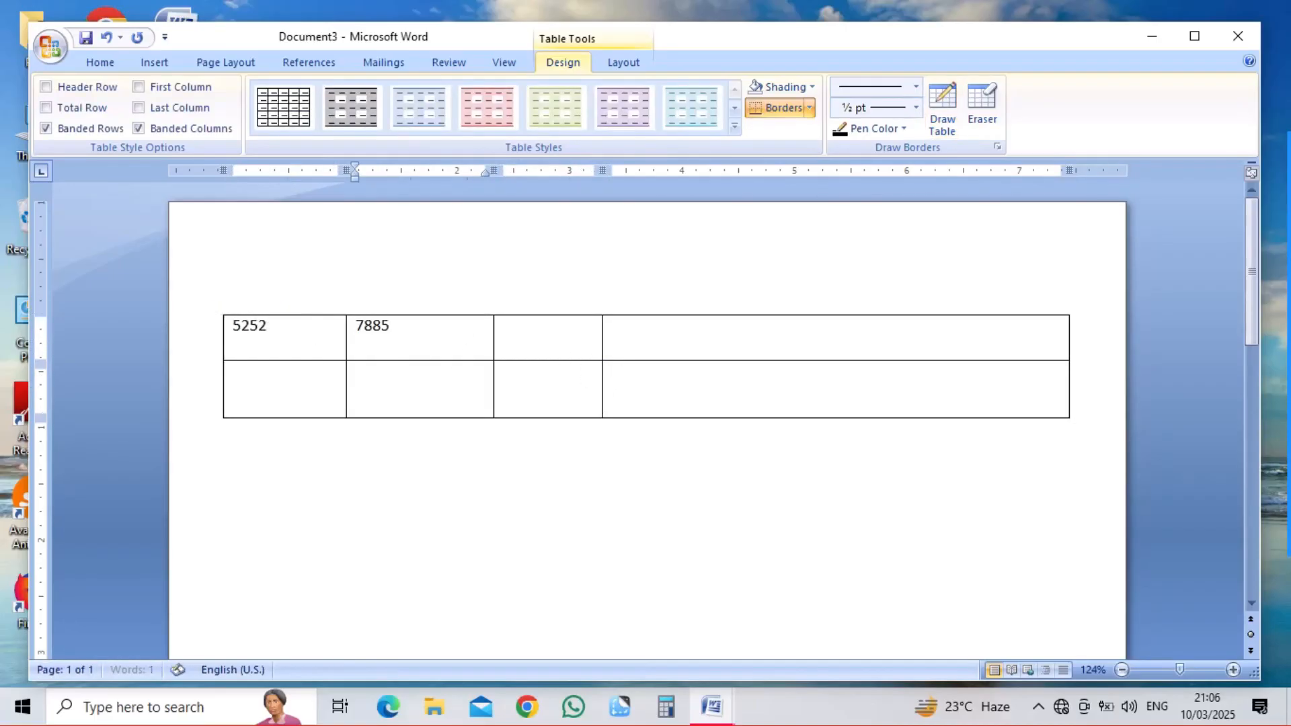
left_click(550, 334)
type("8565")
Step: Enter 54, 5232 and 542 in the first three cells of the table's second row
left_click(288, 385)
type("54")
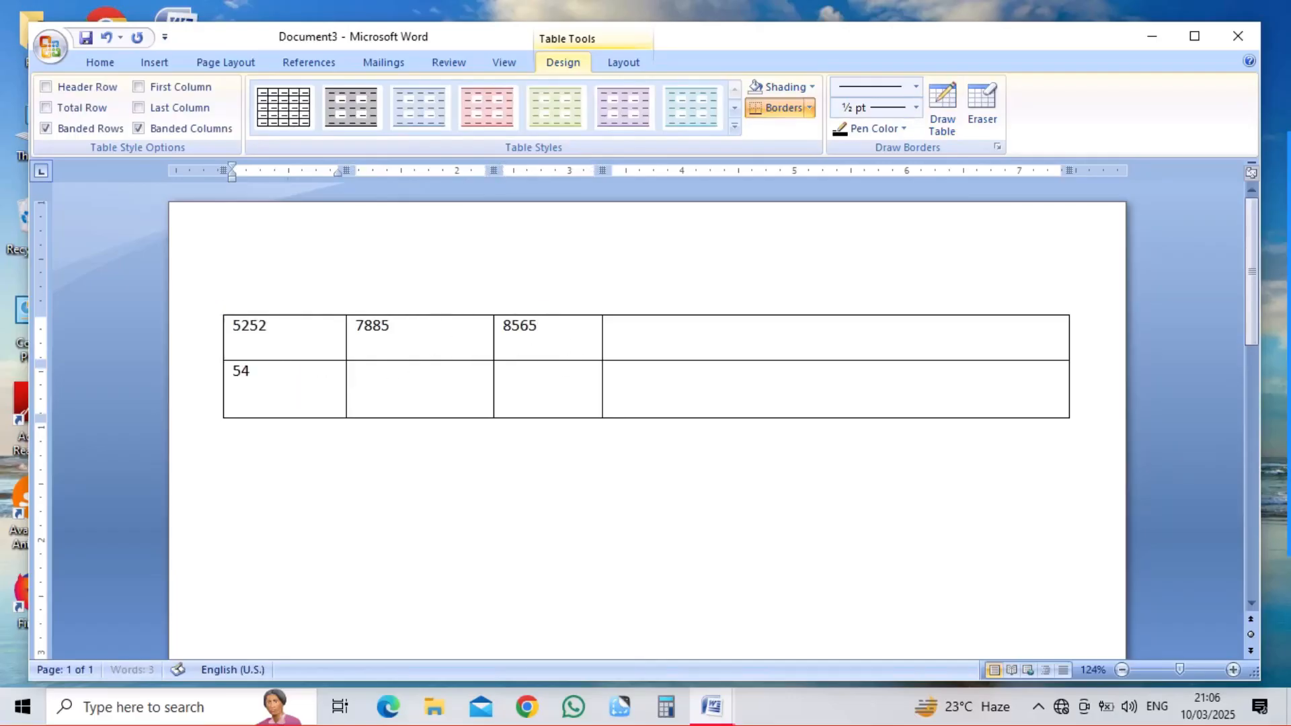
left_click(437, 403)
type("5232")
left_click(547, 383)
type("542")
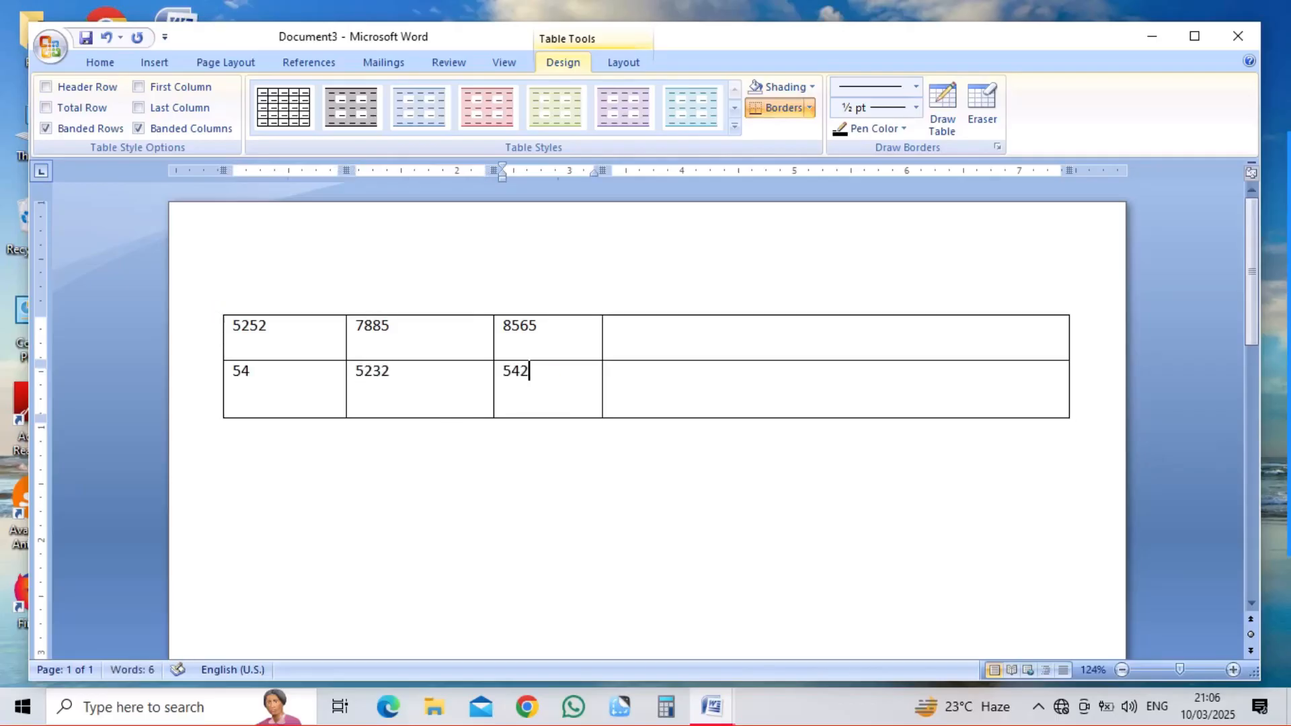
Step: Select the whole document and try to apply Align Bottom Center and Align Center to all table cells
left_click(460, 380)
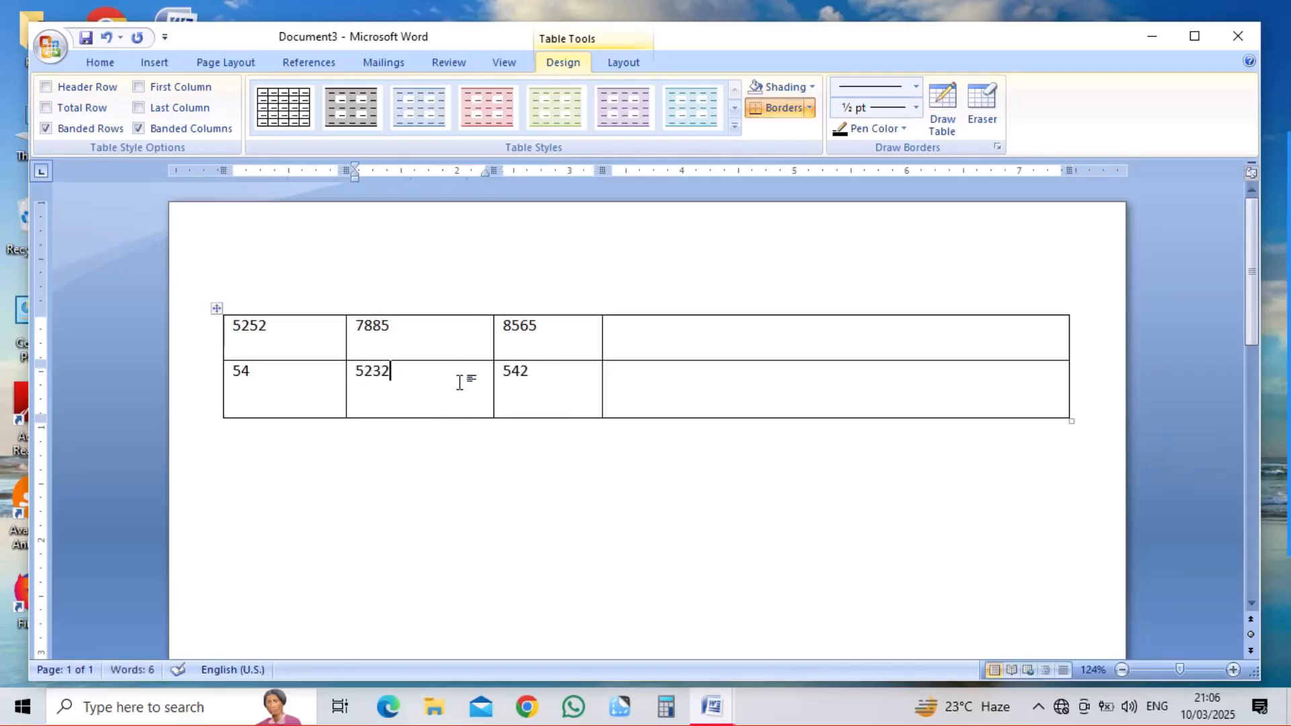
key("ctrl+a")
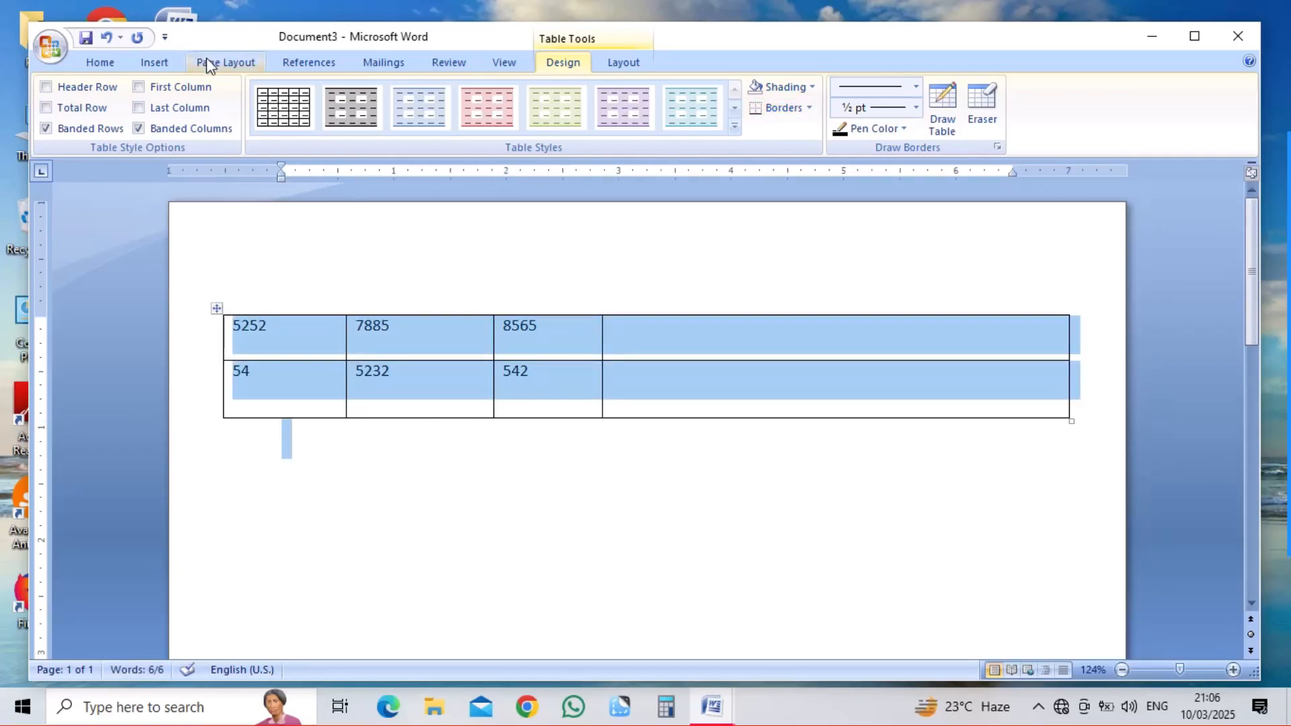
left_click(155, 64)
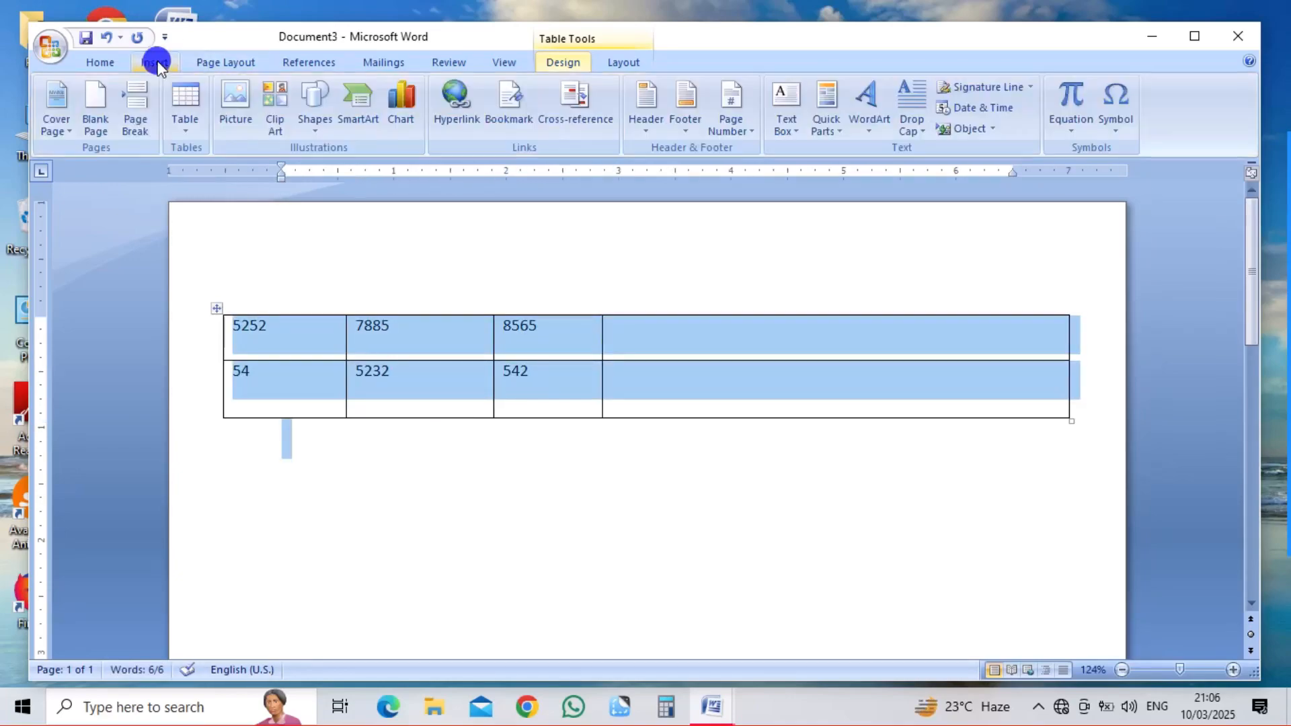
left_click(613, 64)
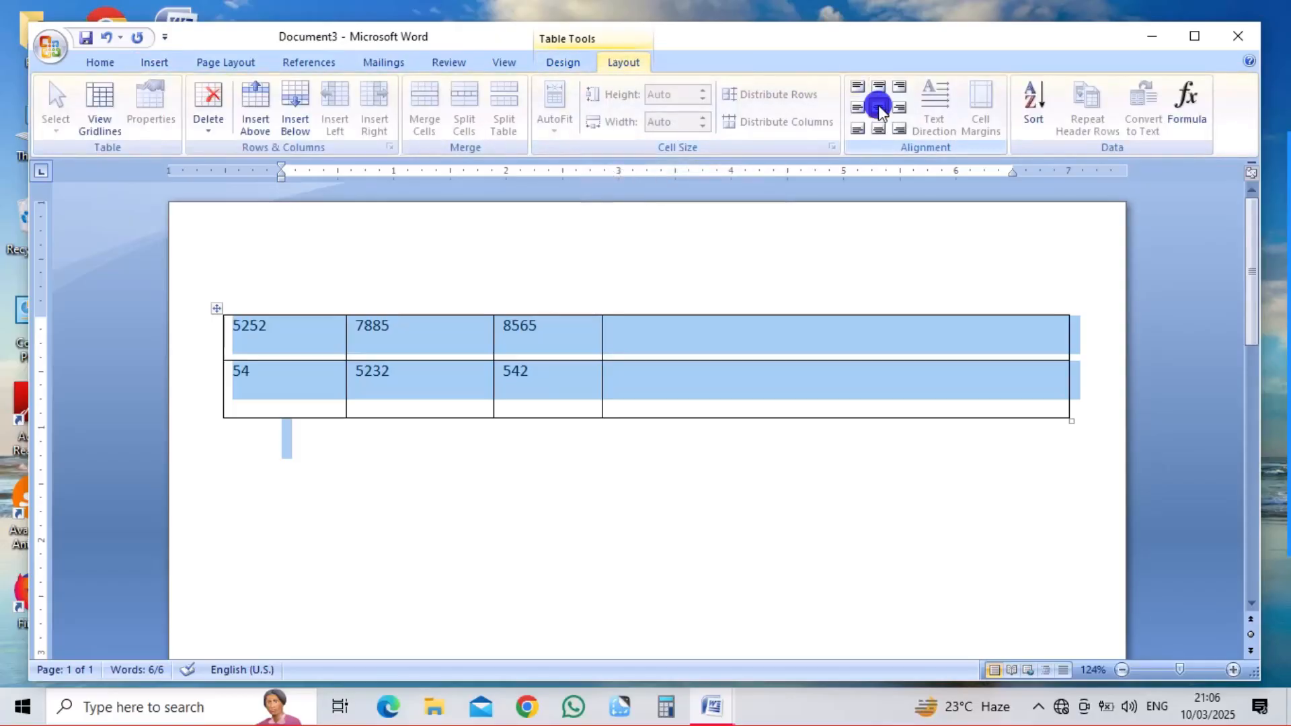
left_click(880, 129)
left_click(877, 101)
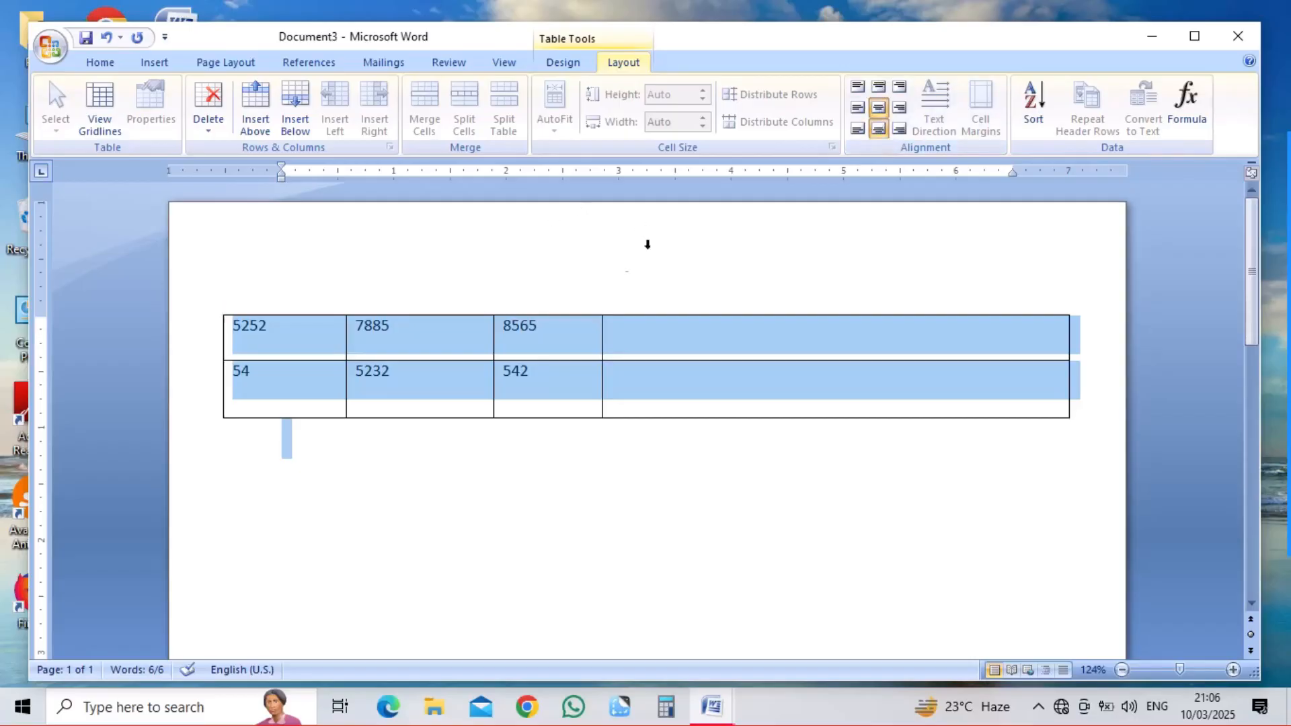
Step: Center the 5252 entry horizontally and vertically within its cell
left_click(523, 333)
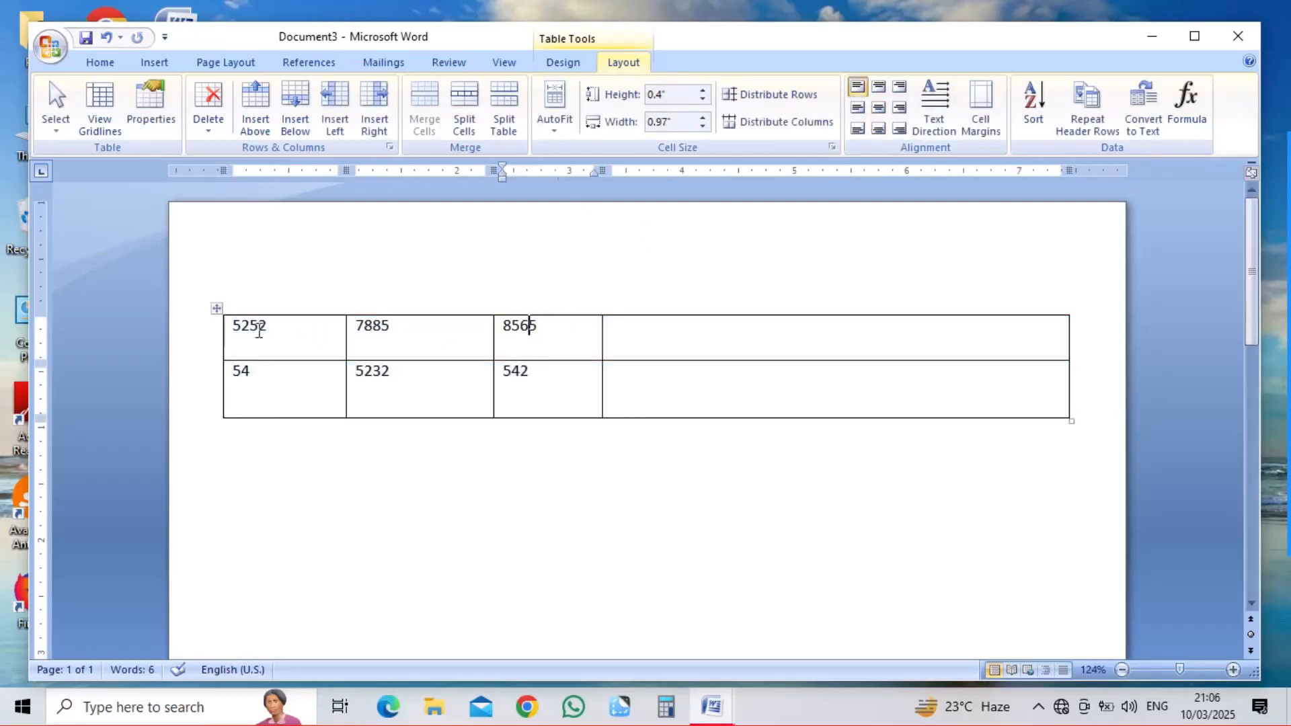
left_click(240, 326)
left_click(880, 106)
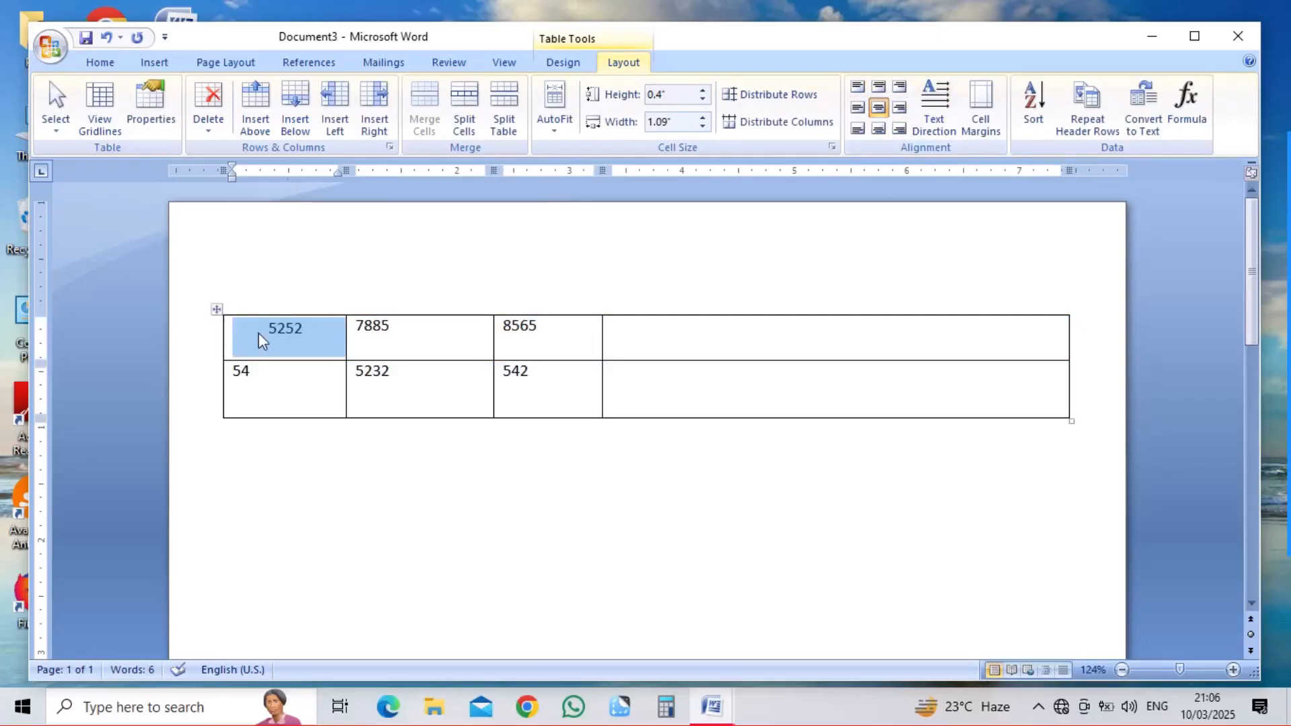
Step: Try to apply Align Center and Align Center Left to the whole selected table
left_click_drag(153, 260, 285, 421)
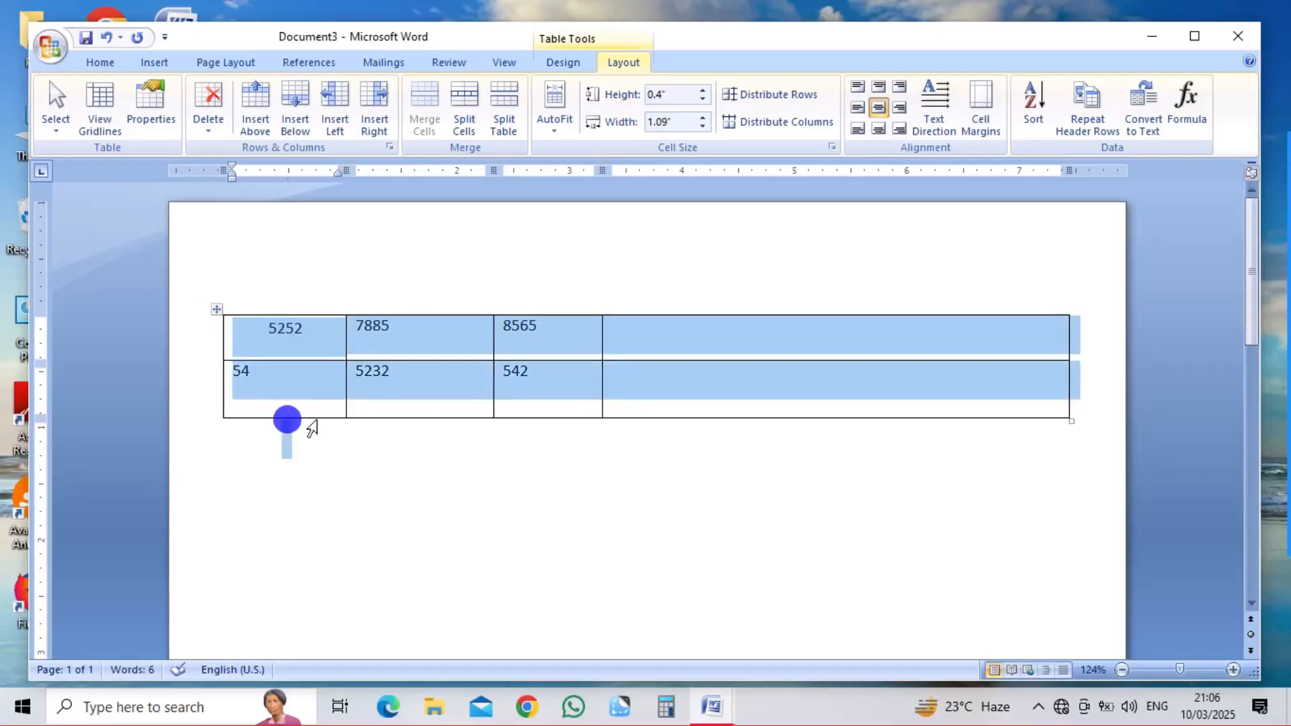
left_click(879, 109)
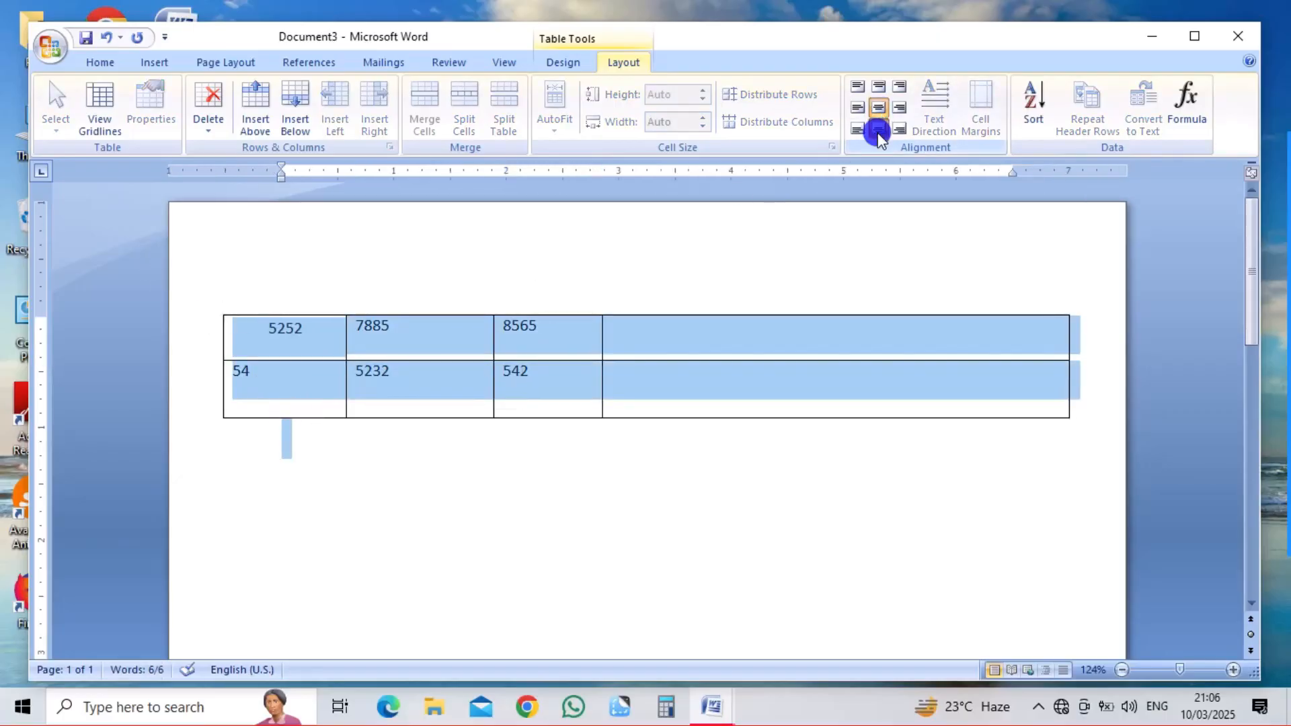
left_click(851, 112)
Step: Align 542 to the top center of its cell and 54 to the center of its cell
left_click(585, 369)
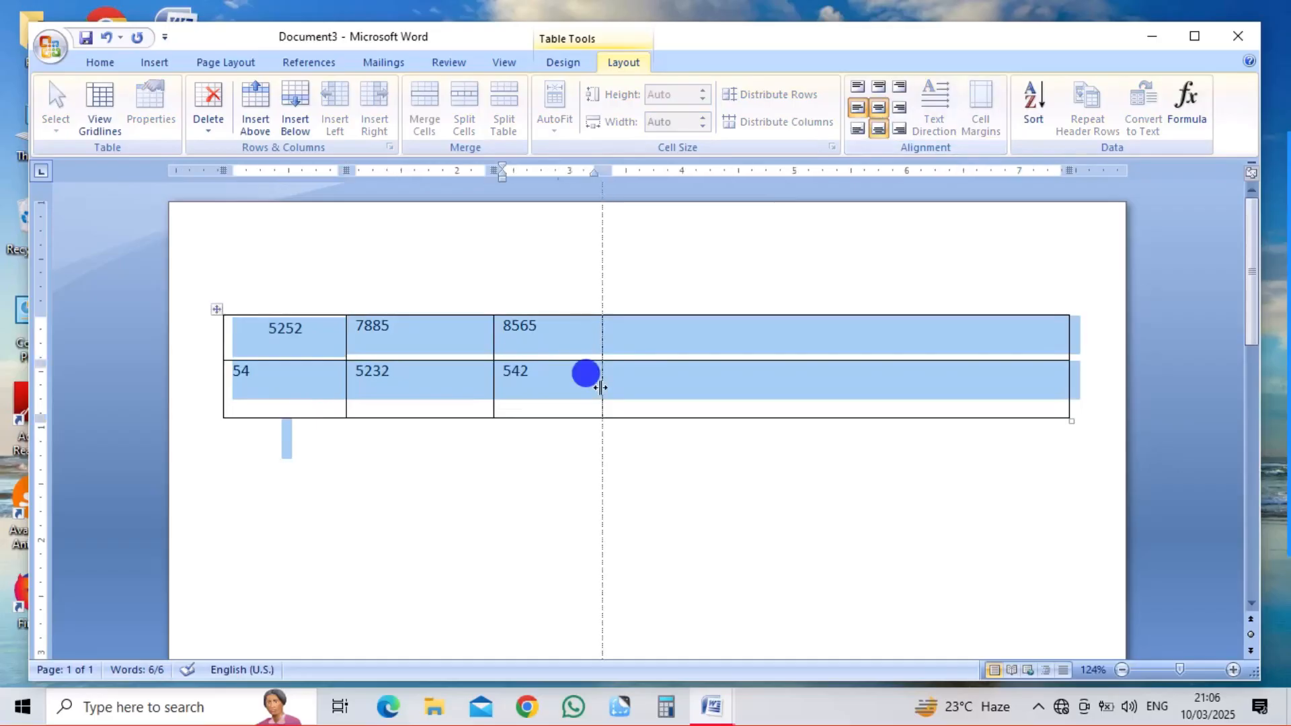
left_click(879, 109)
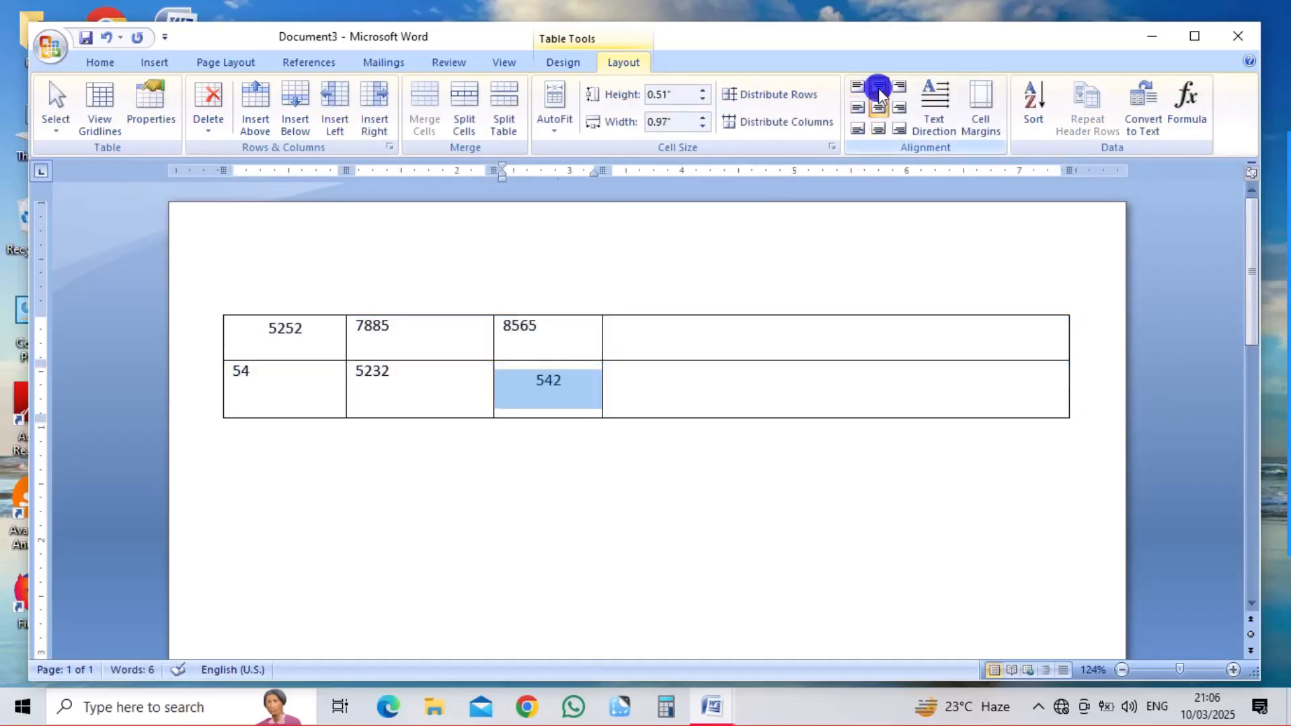
left_click(879, 88)
left_click(287, 397)
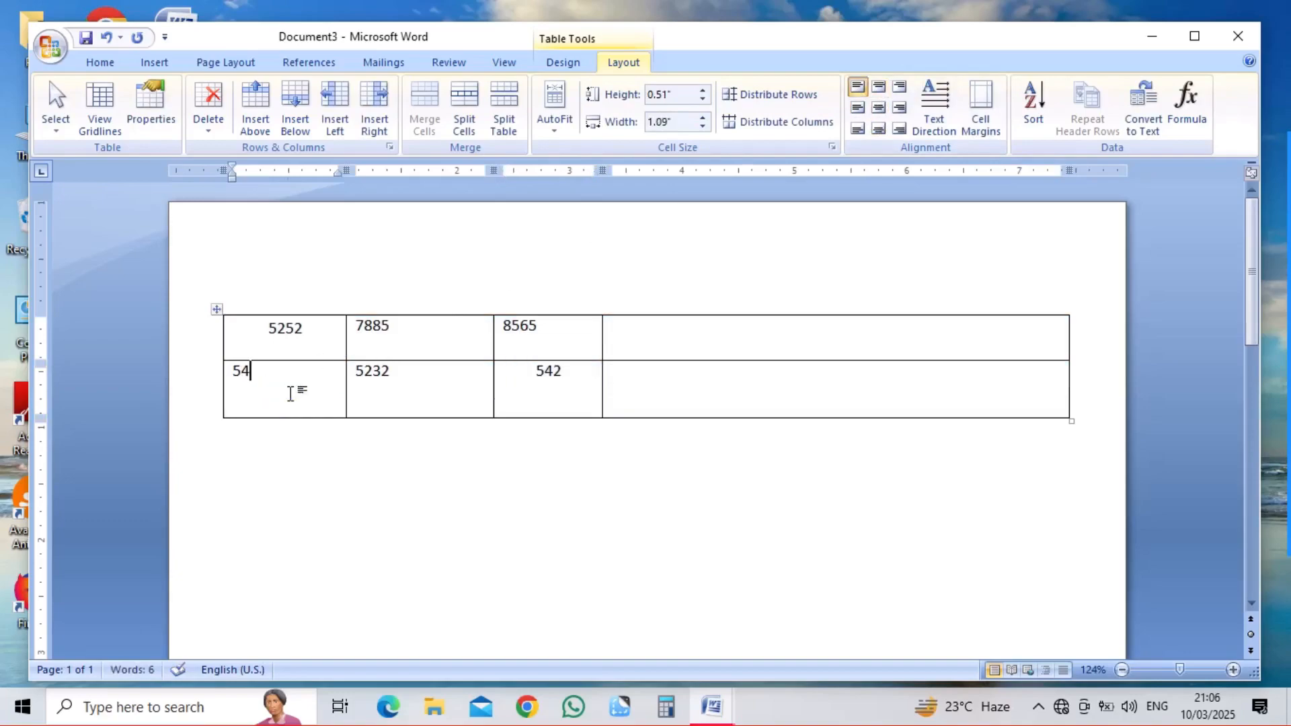
left_click(879, 109)
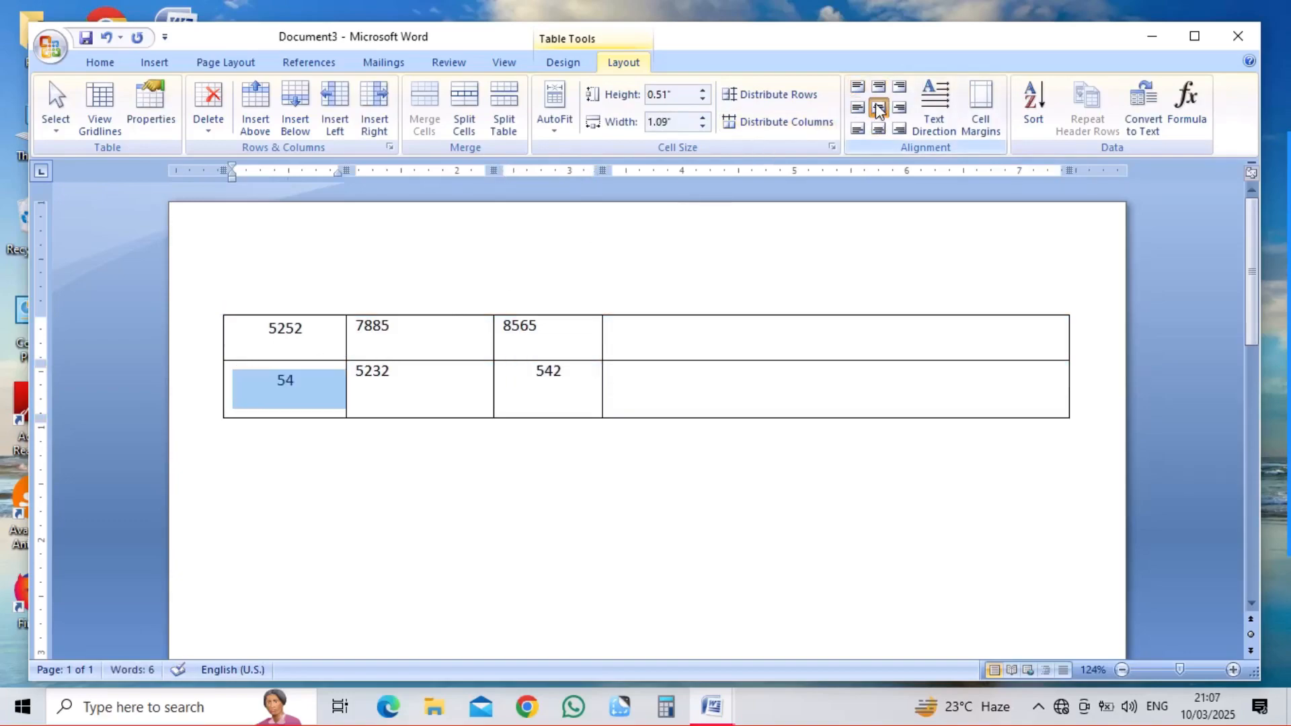
Step: Turn the table gridlines display on and off again
left_click(434, 376)
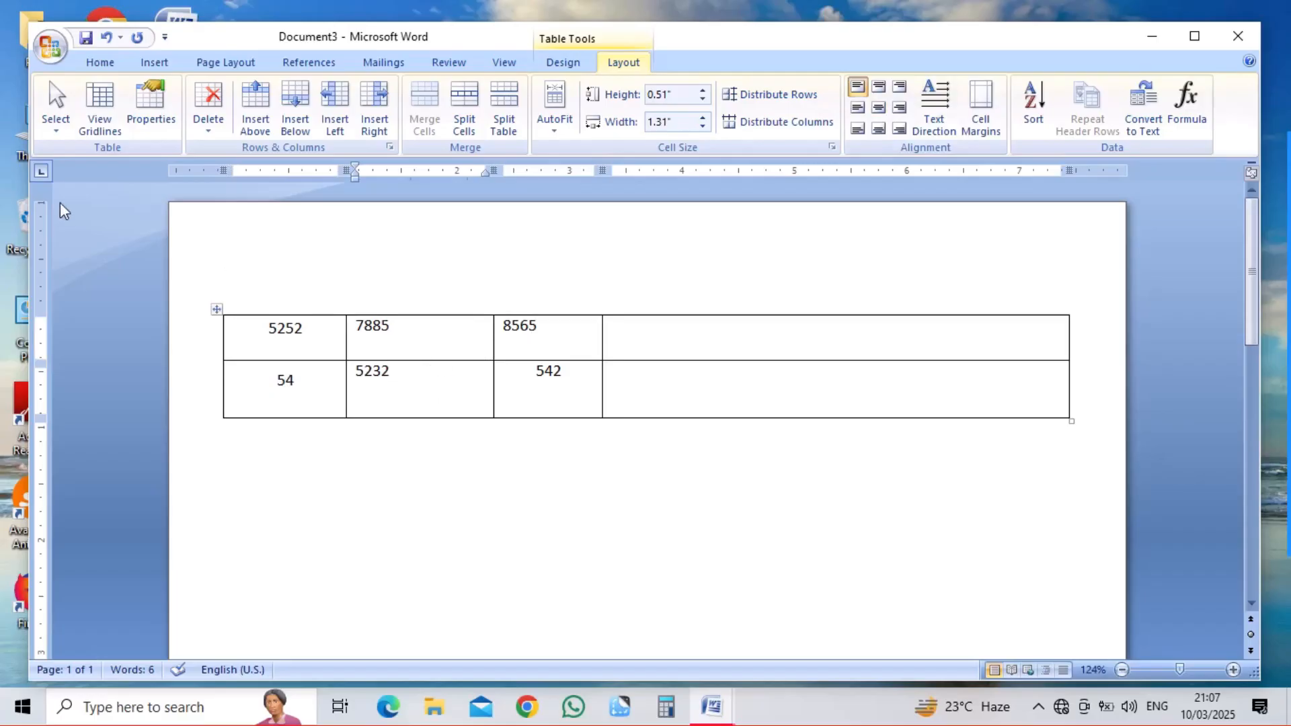
left_click(95, 138)
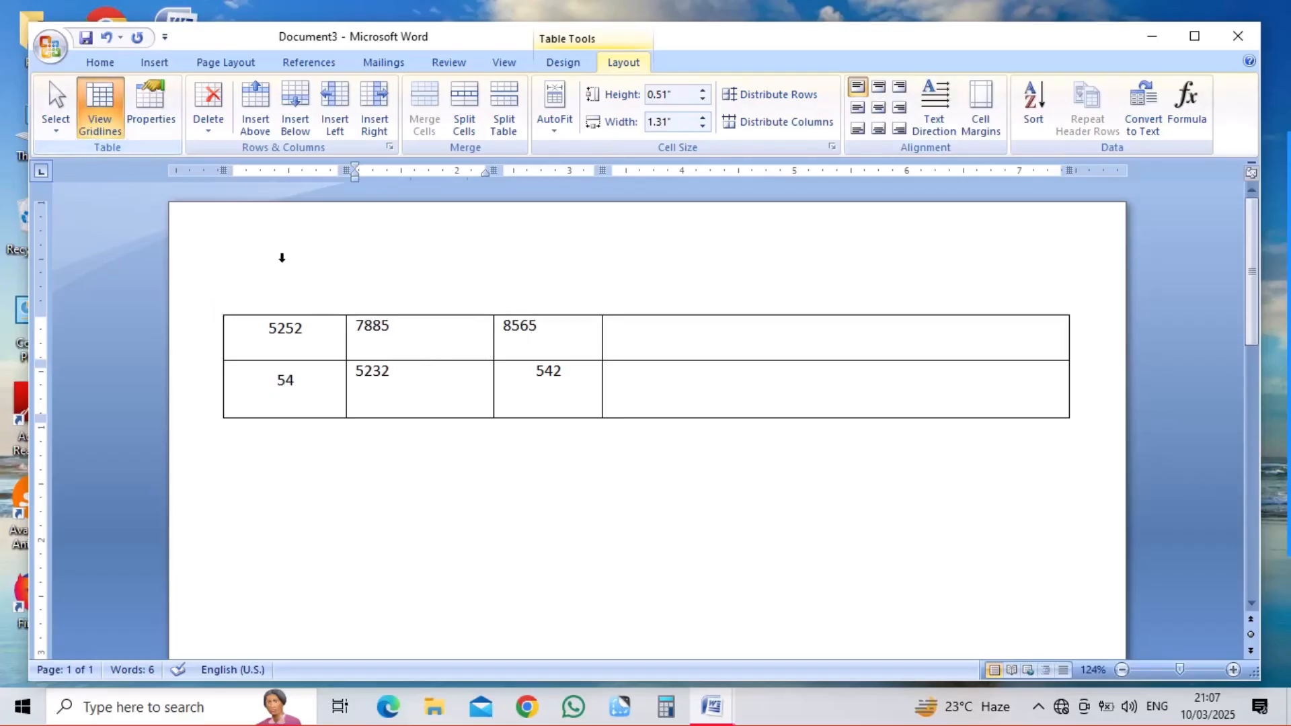
left_click(101, 111)
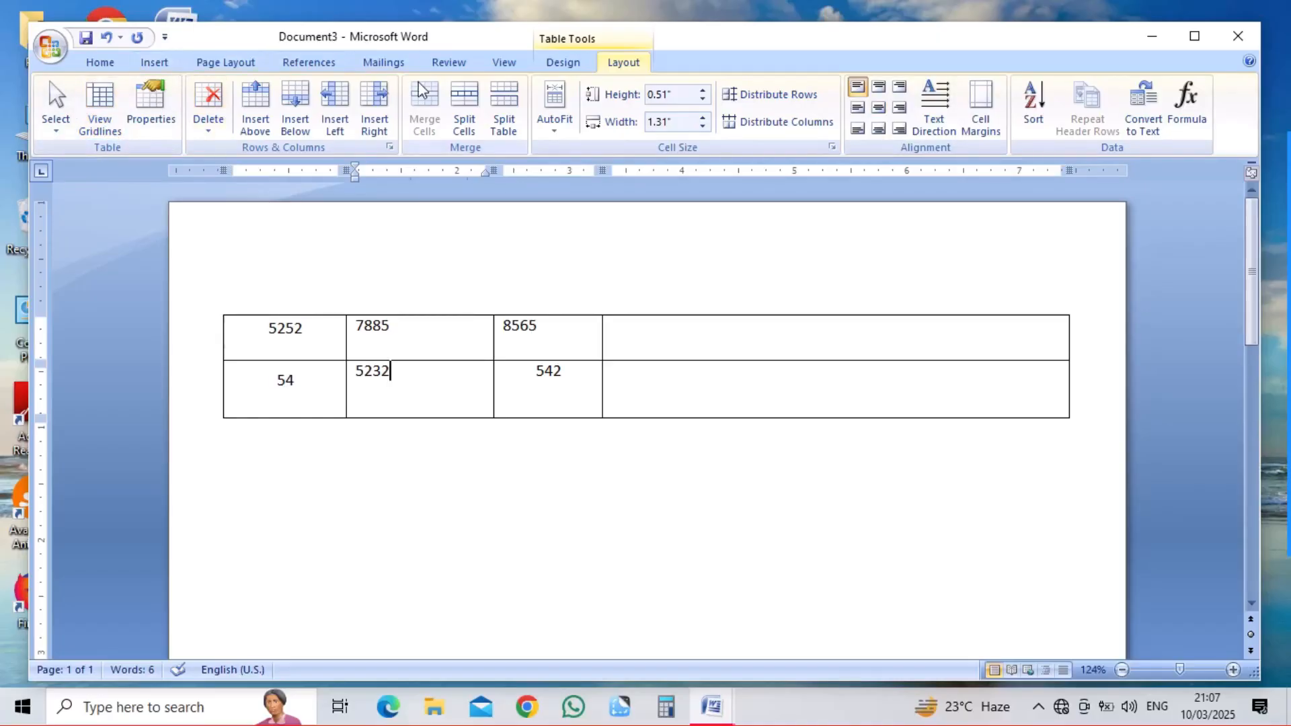
left_click(569, 66)
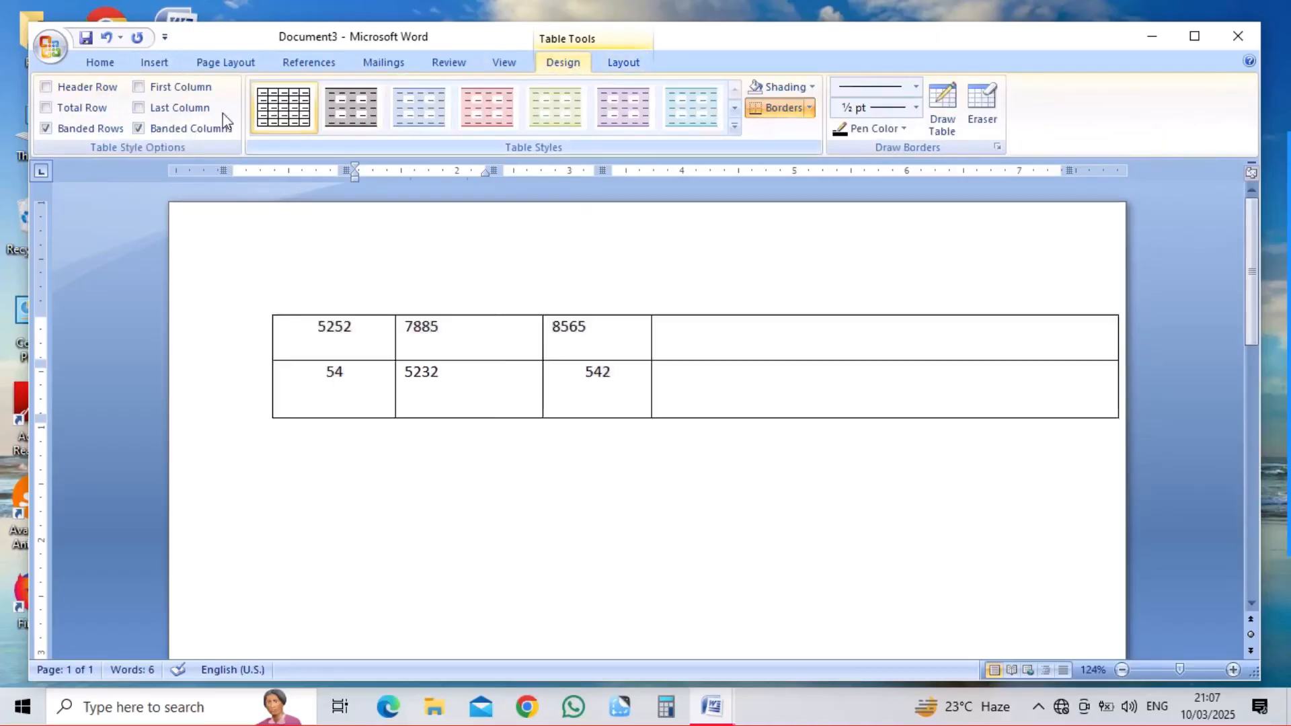
Step: Undo all the edits, including the drawn table, until the page is blank
key("ctrl+z")
key("ctrl+z")
key("ctrl+z")
key("ctrl+z")
key("ctrl+z")
key("ctrl+z")
key("ctrl+z")
key("ctrl+z")
key("ctrl+z")
key("ctrl+z")
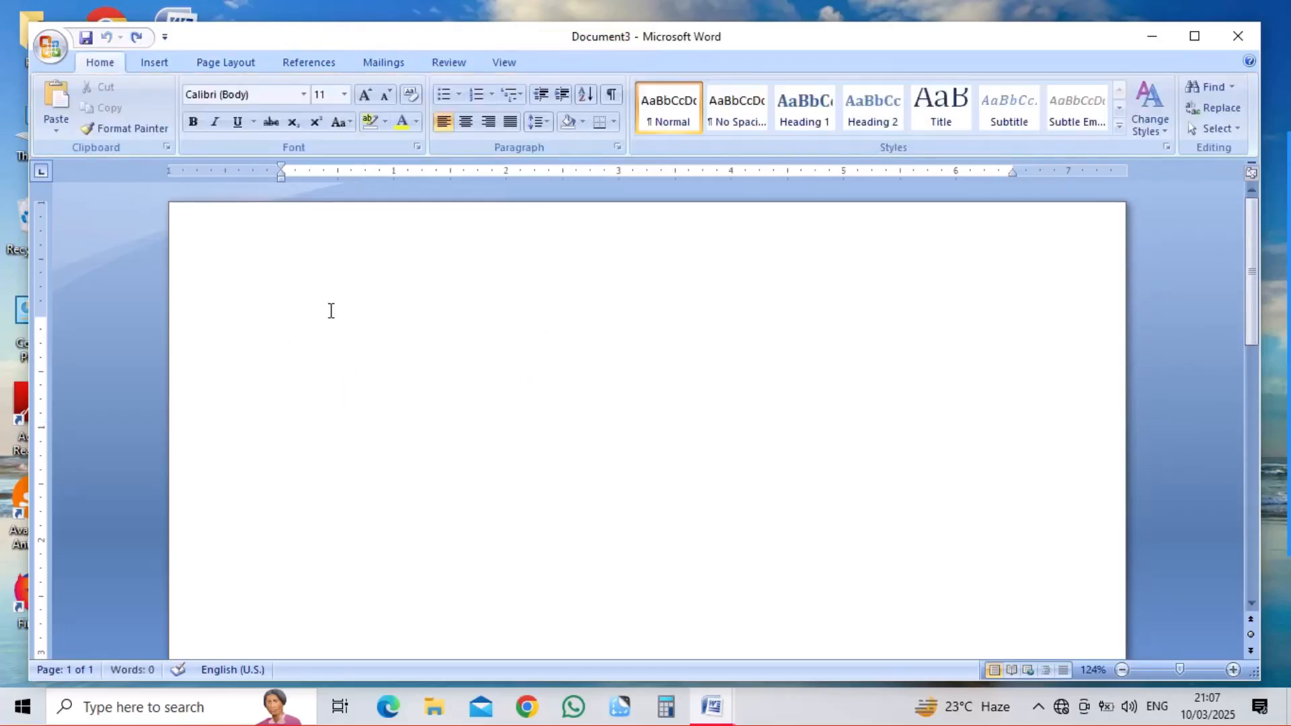
Step: Insert a table with 3 columns and 1 row and enter 45 and dsdd in its first two cells
left_click(155, 63)
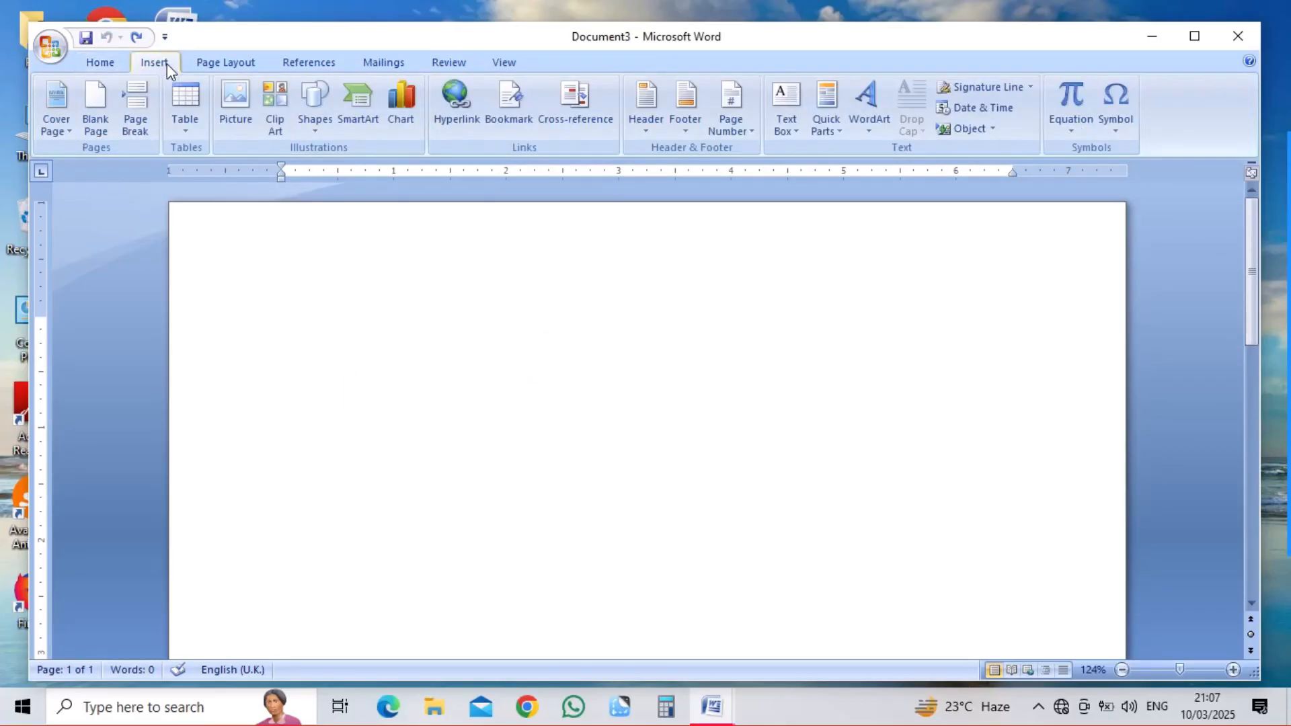
left_click(191, 120)
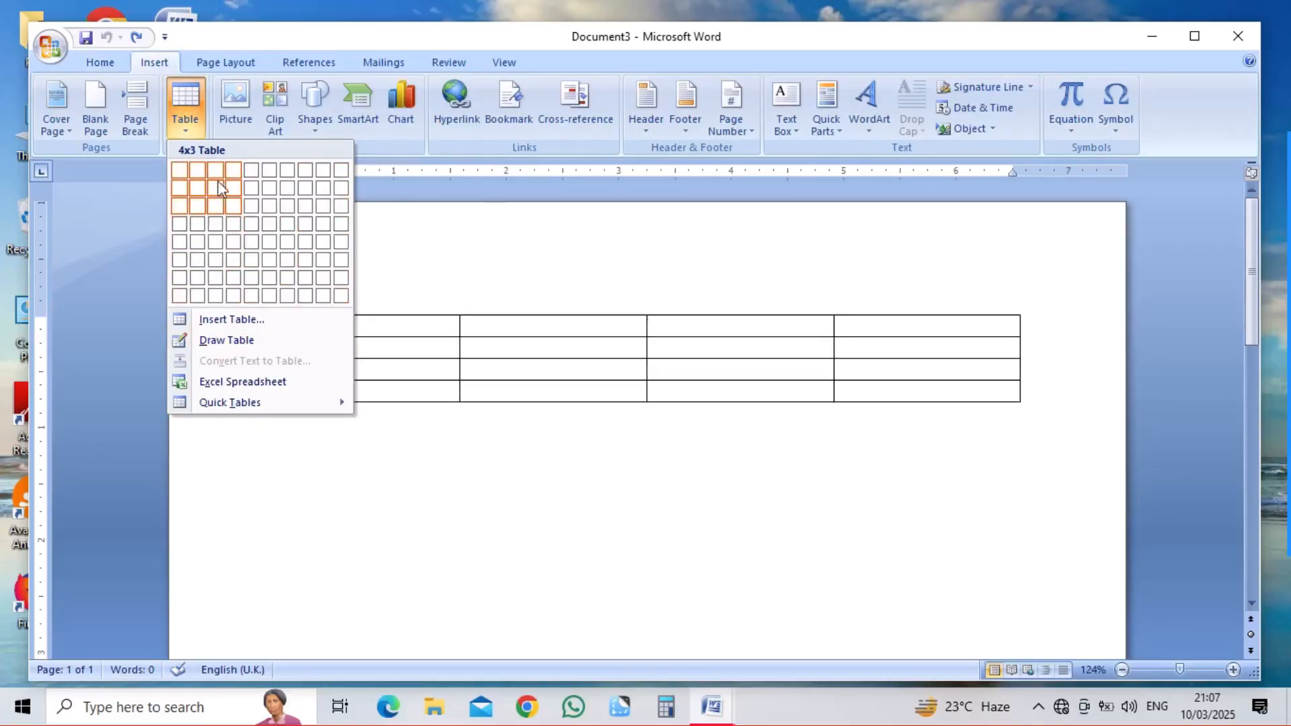
left_click(215, 170)
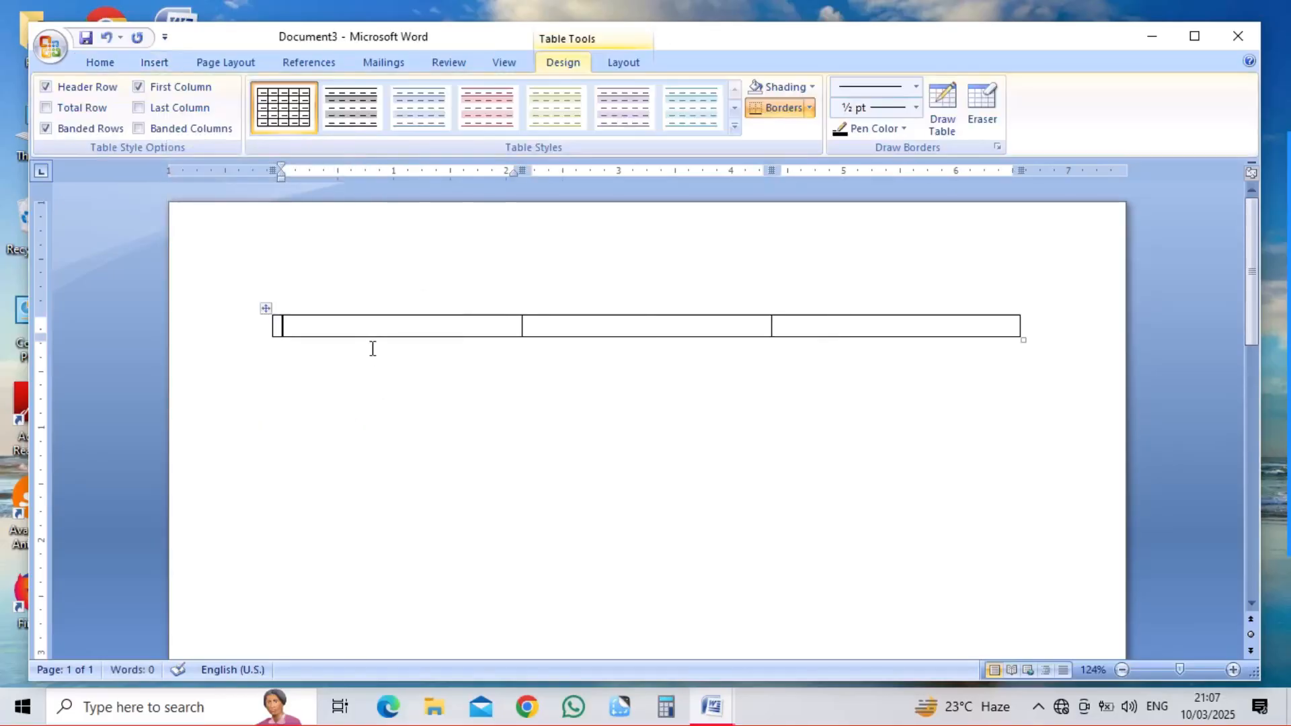
type("45")
left_click(608, 328)
type("dsdd")
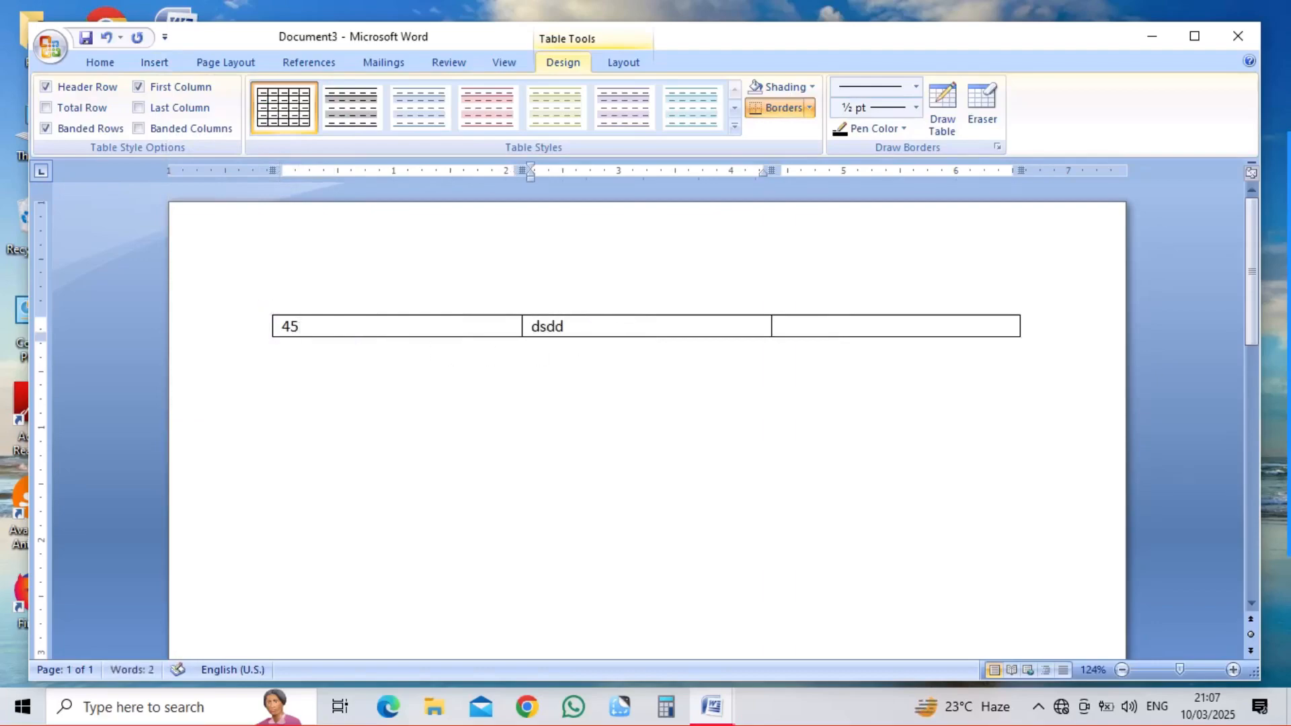
left_click(784, 329)
type("fggf")
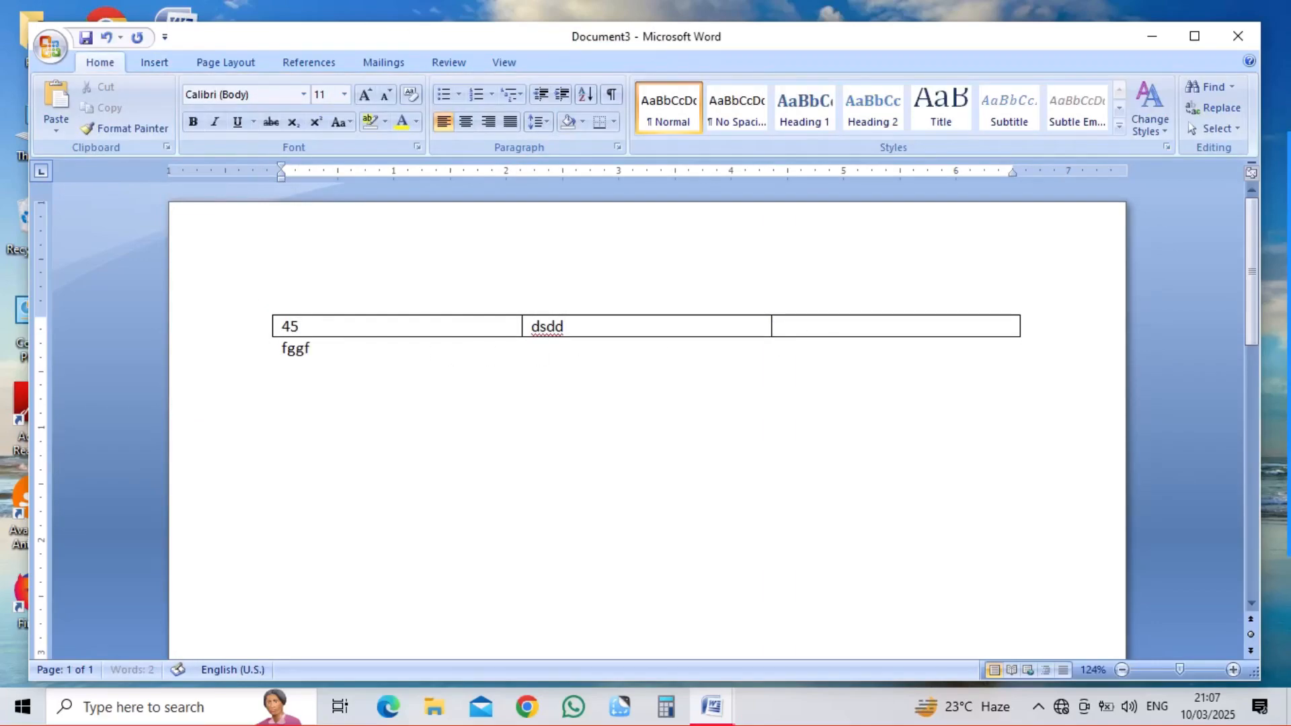
key("BackSpace")
key("BackSpace")
key("BackSpace")
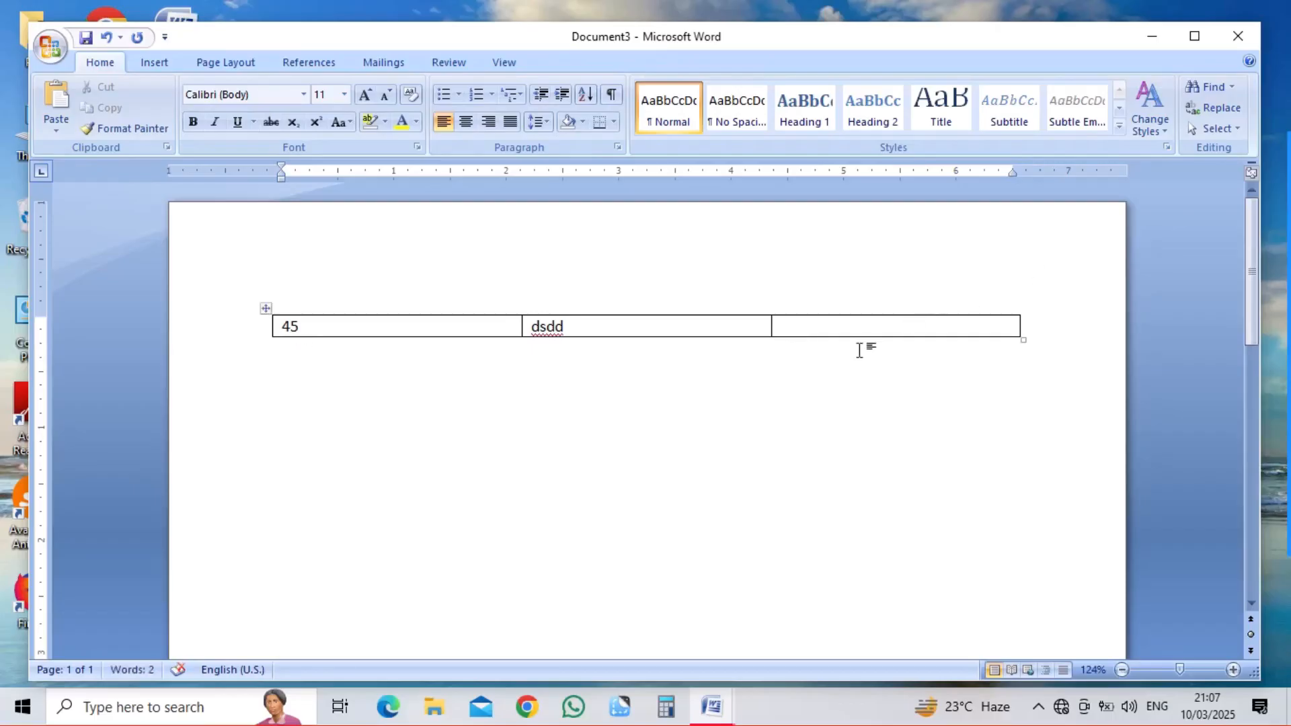
Step: Enter yg in the table's third cell and place the cursor below the table
left_click(849, 325)
type("yg")
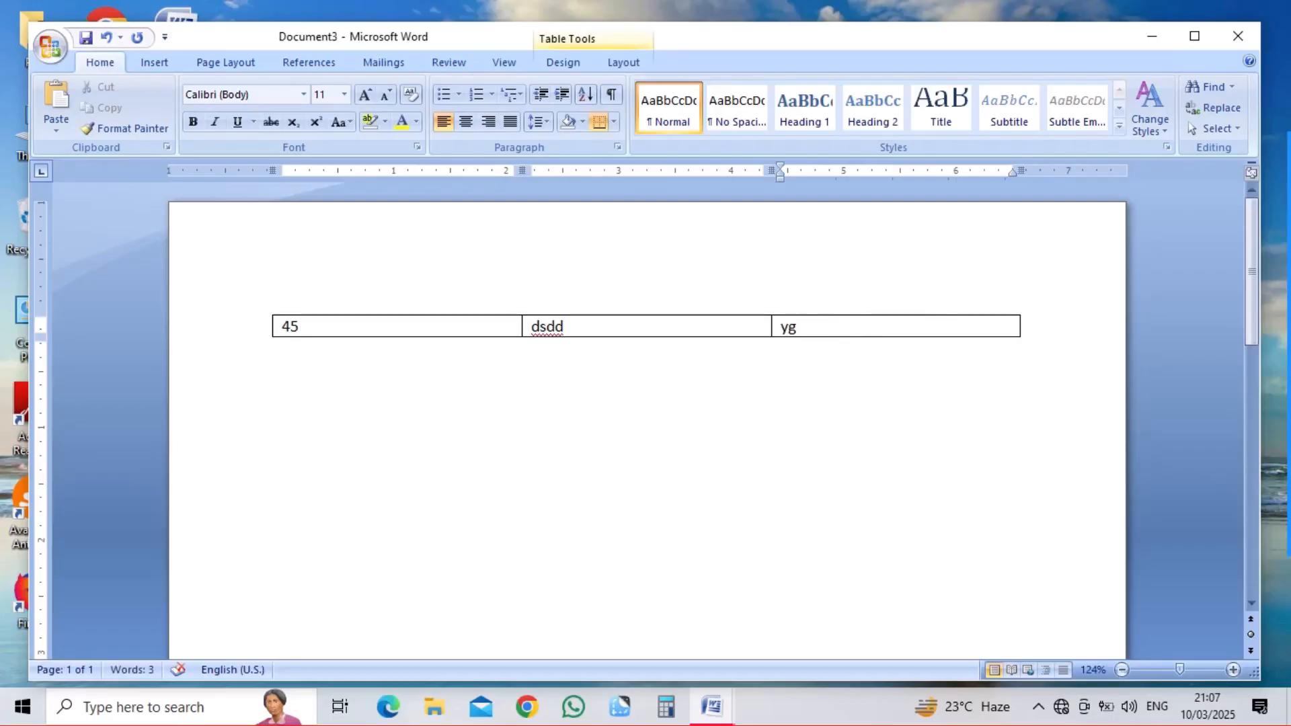
left_click(322, 449)
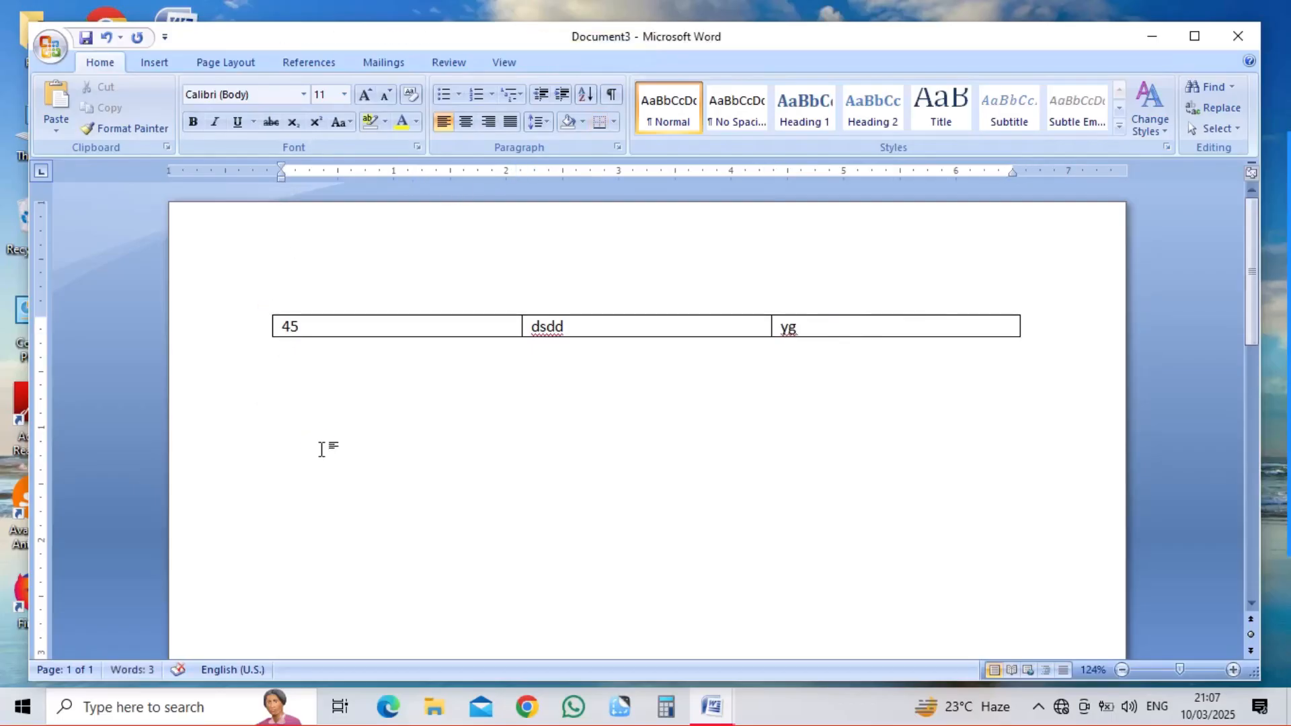
left_click(160, 62)
left_click(188, 133)
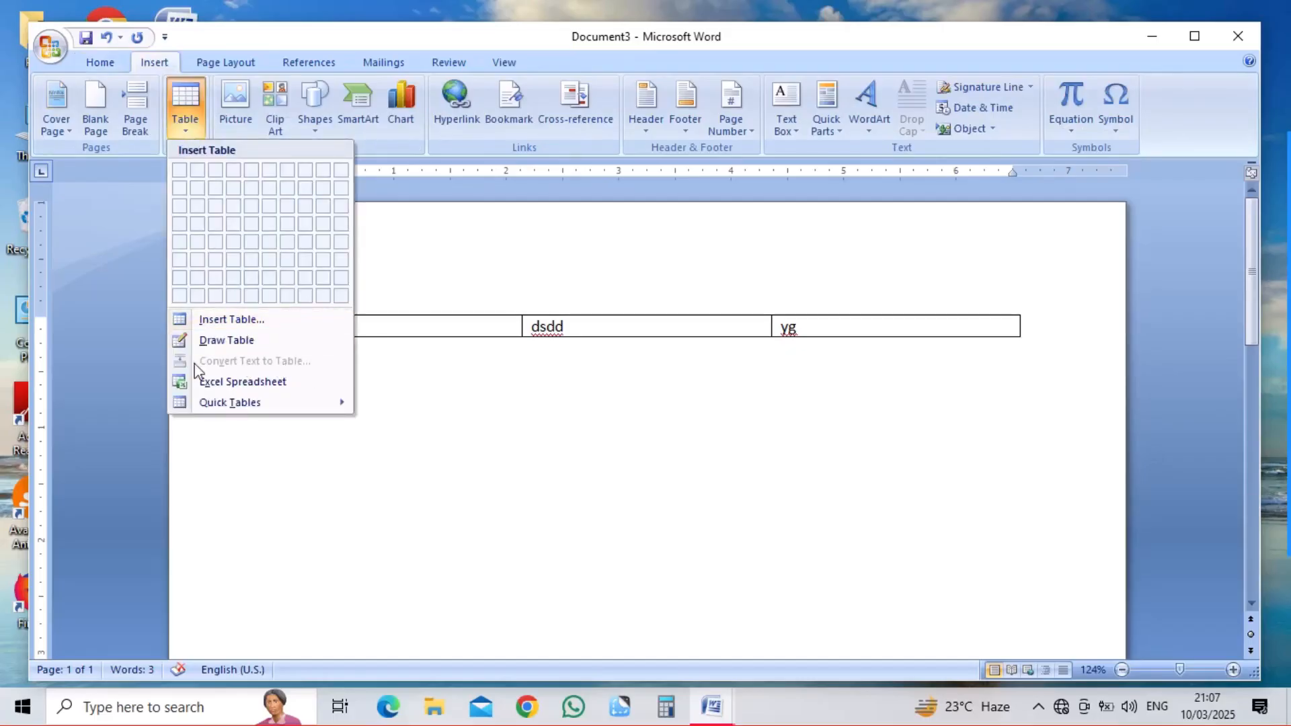
left_click(467, 380)
Step: Select the whole three-cell table and convert its text to a table, separating the text at tabs
left_click(277, 309)
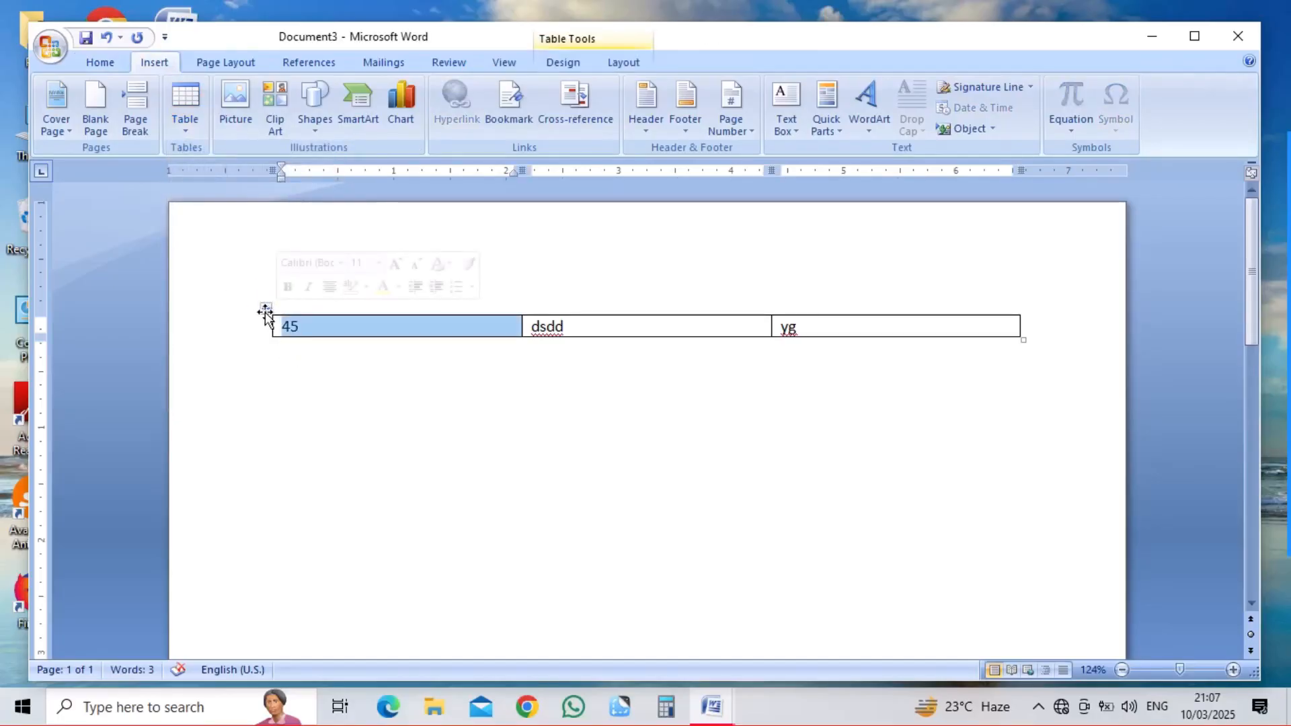
left_click(266, 309)
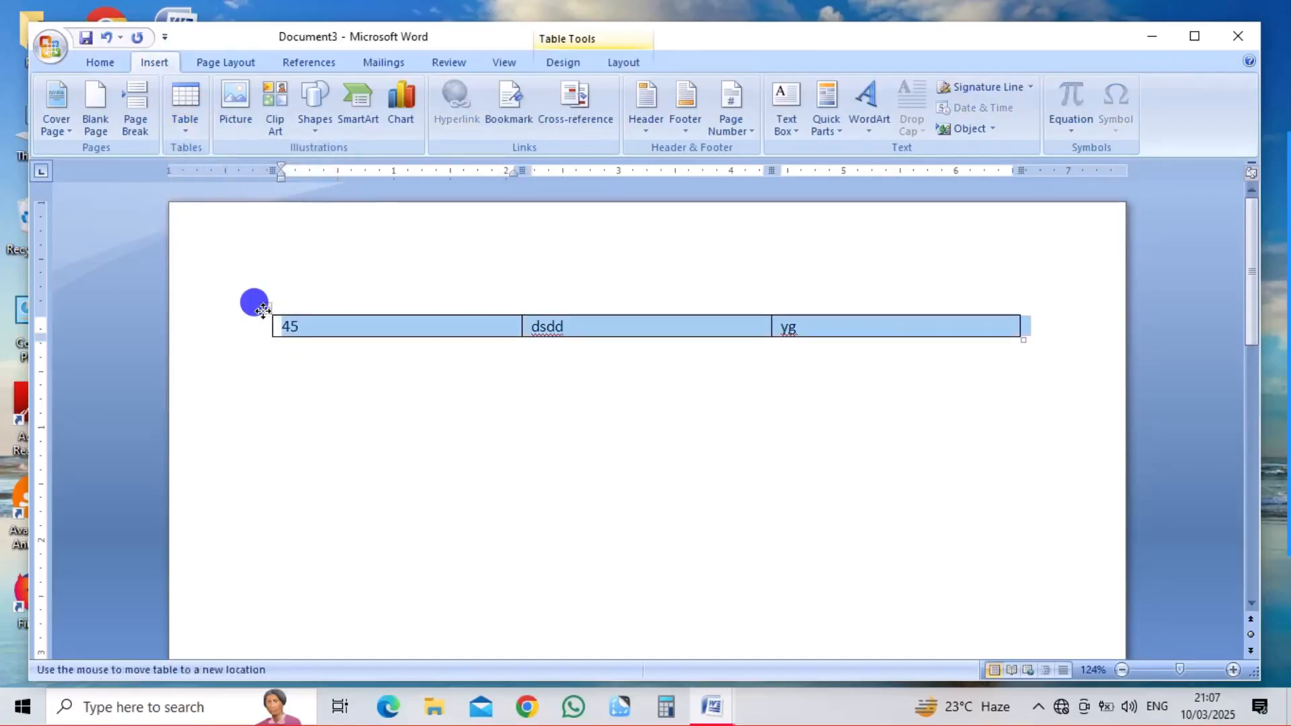
left_click(188, 108)
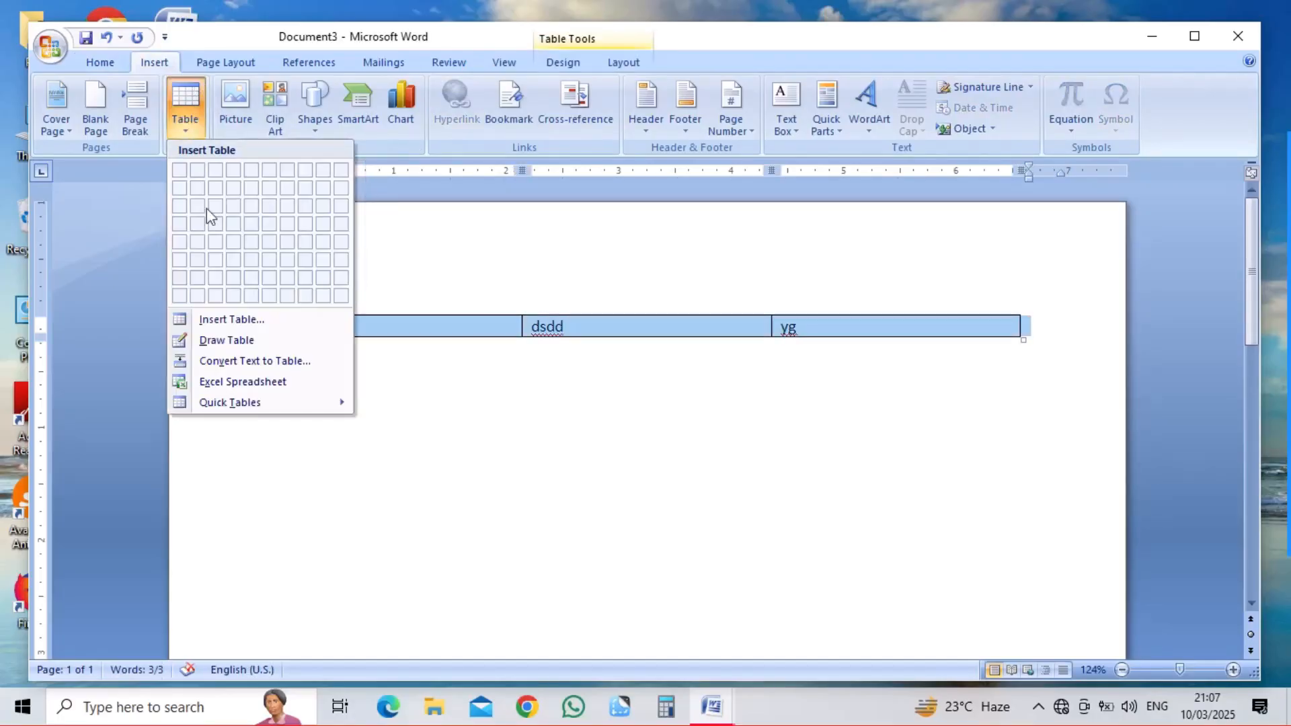
left_click(214, 360)
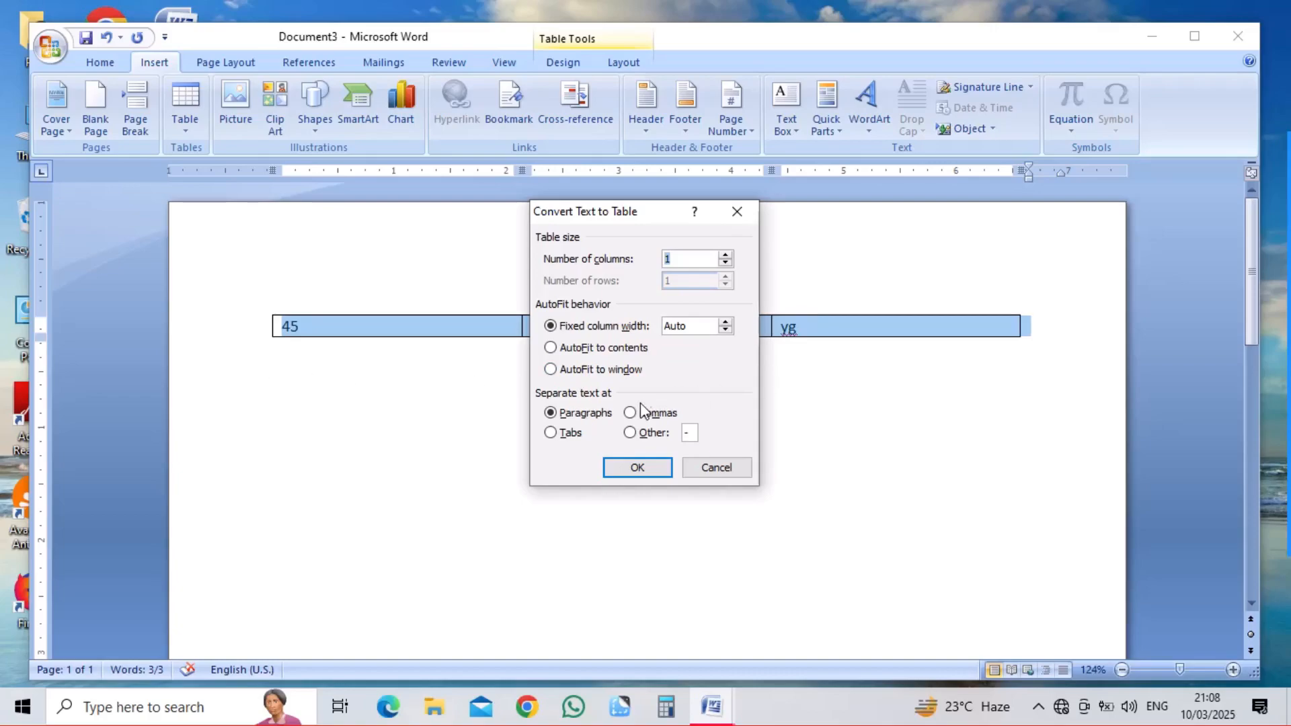
left_click(550, 432)
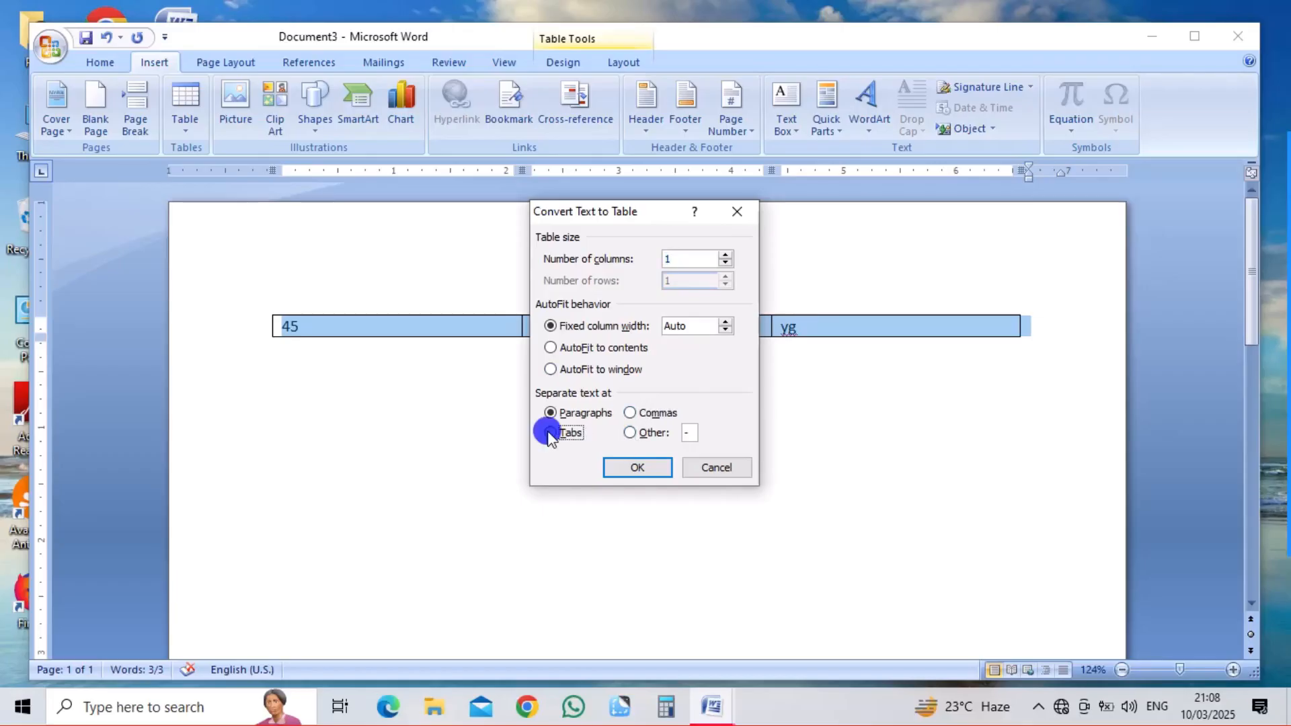
left_click(626, 466)
left_click(660, 412)
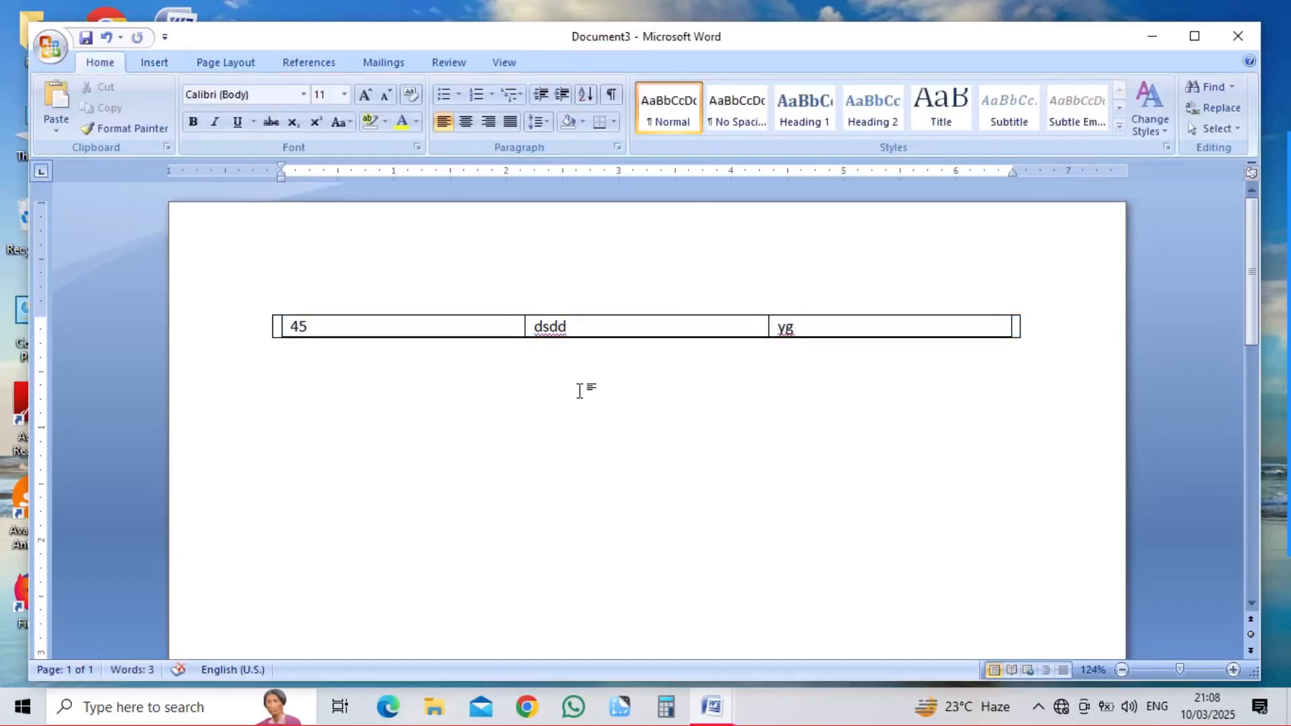
Step: Undo the conversion, the cell entries and the table insertion until the page is blank
left_click_drag(657, 336, 658, 335)
key("ctrl+z")
key("ctrl+z")
key("ctrl+z")
key("ctrl+z")
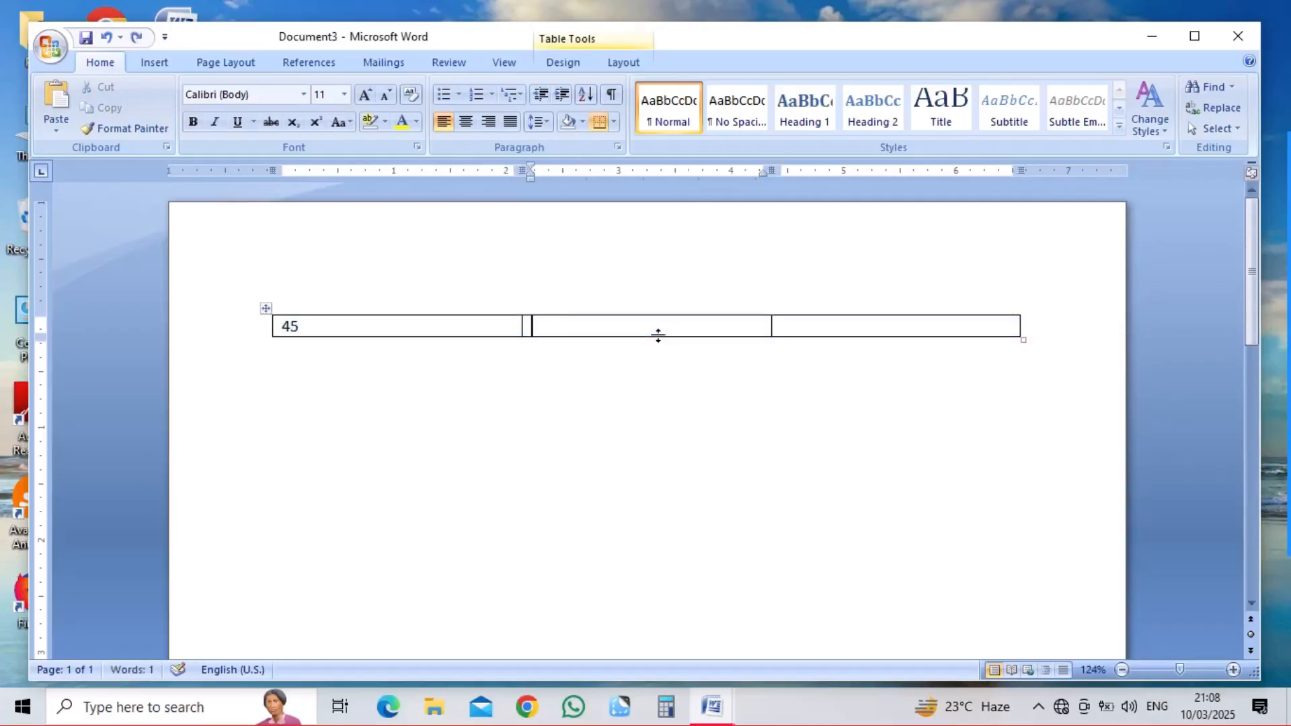
key("ctrl+z")
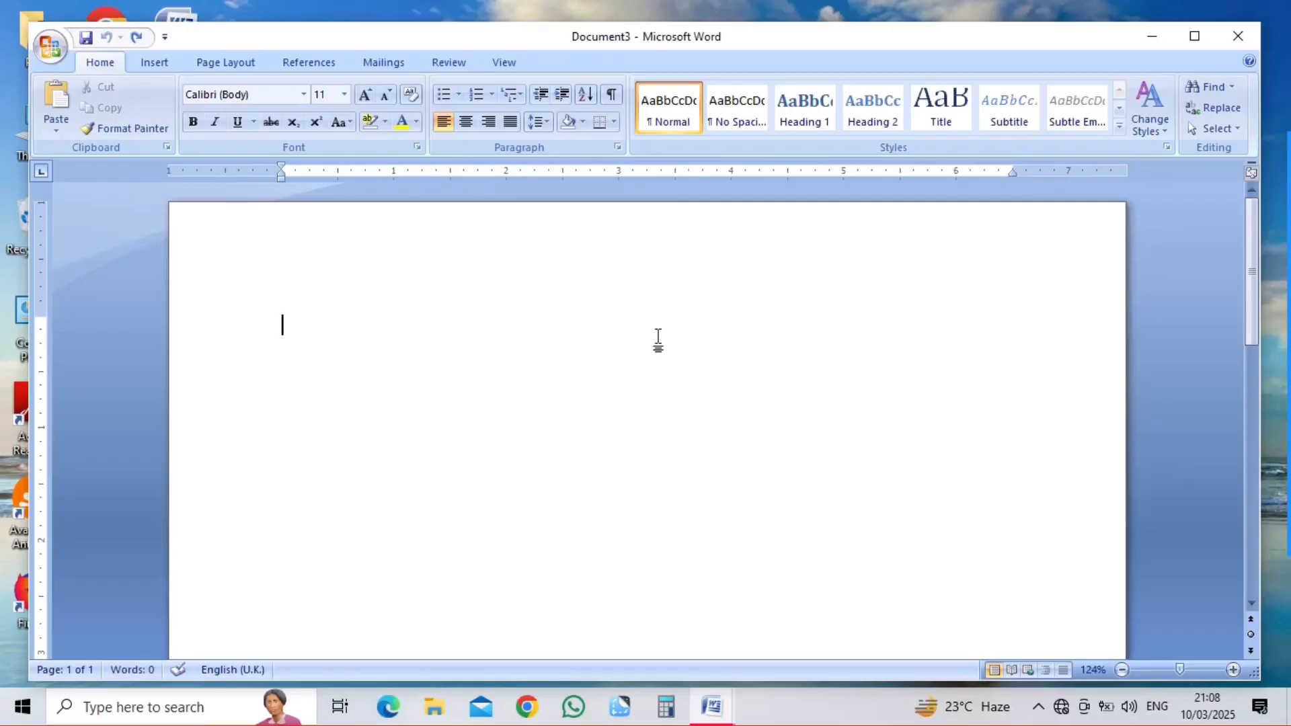
Step: Generate sample paragraphs on the blank page with =rand()
left_click(170, 70)
left_click(187, 131)
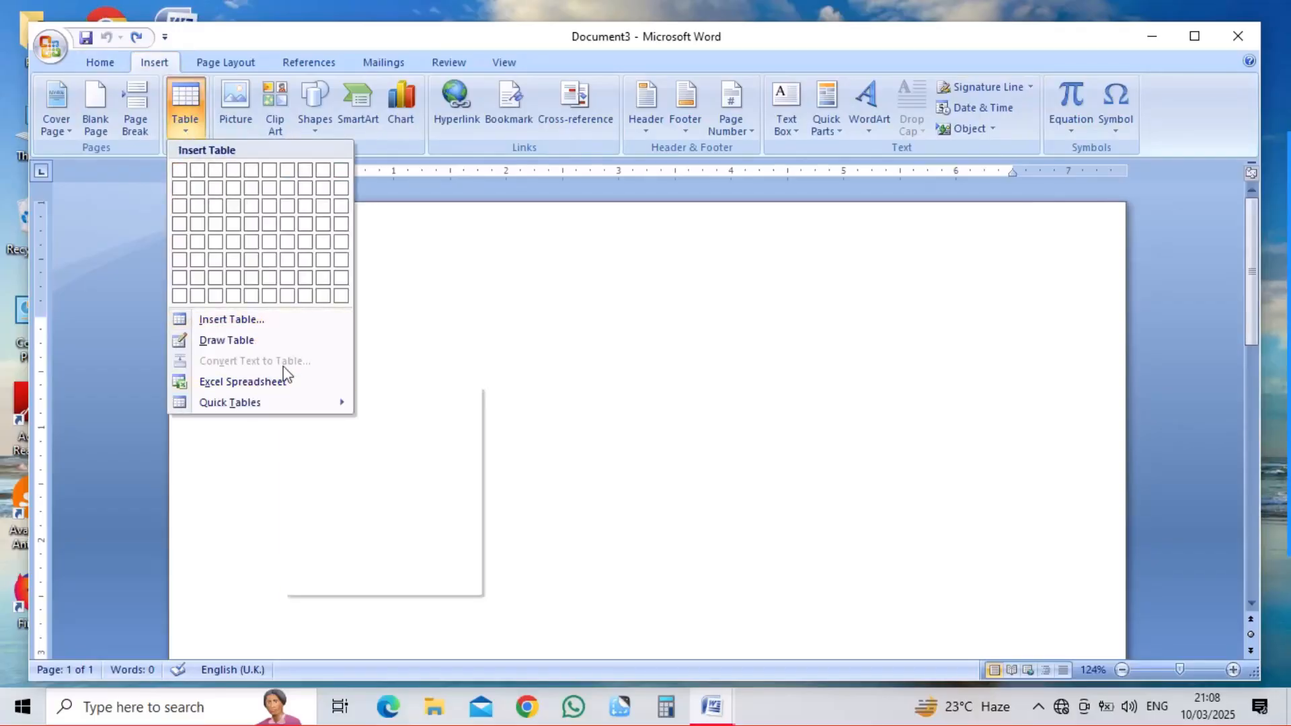
left_click(489, 303)
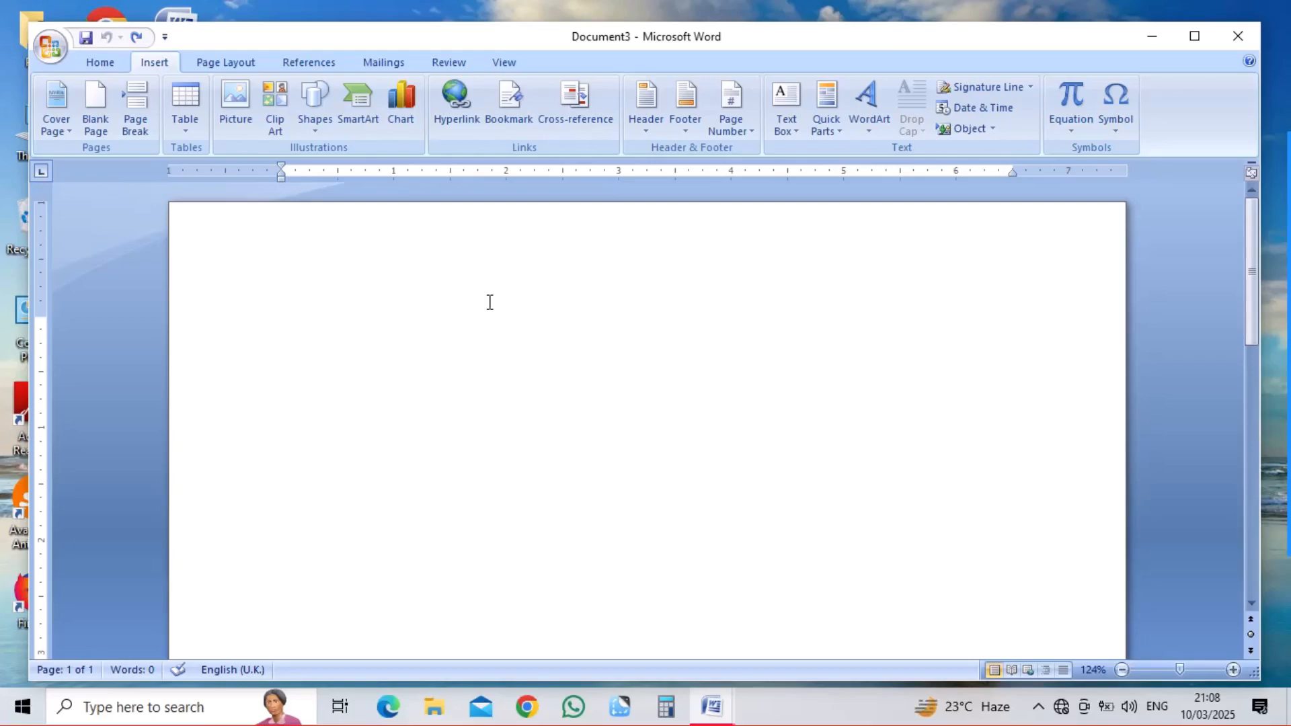
type("=")
type("r")
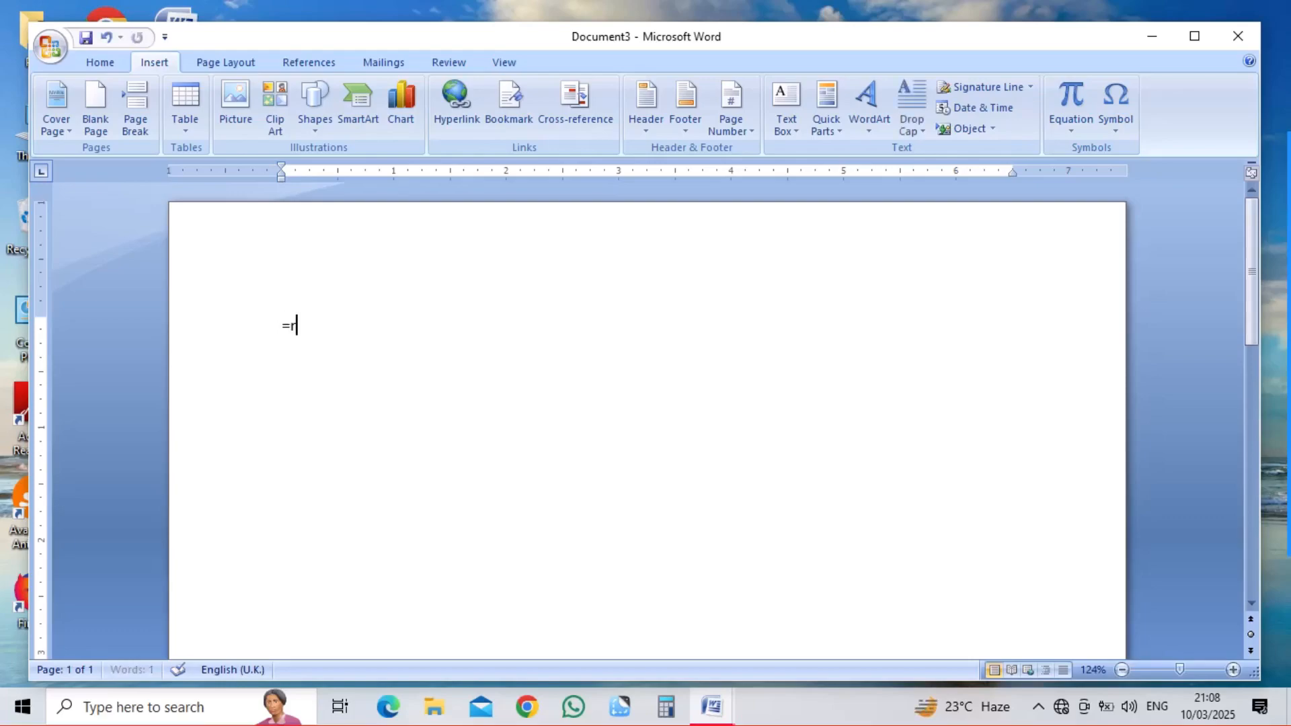
type("and()")
key("Return")
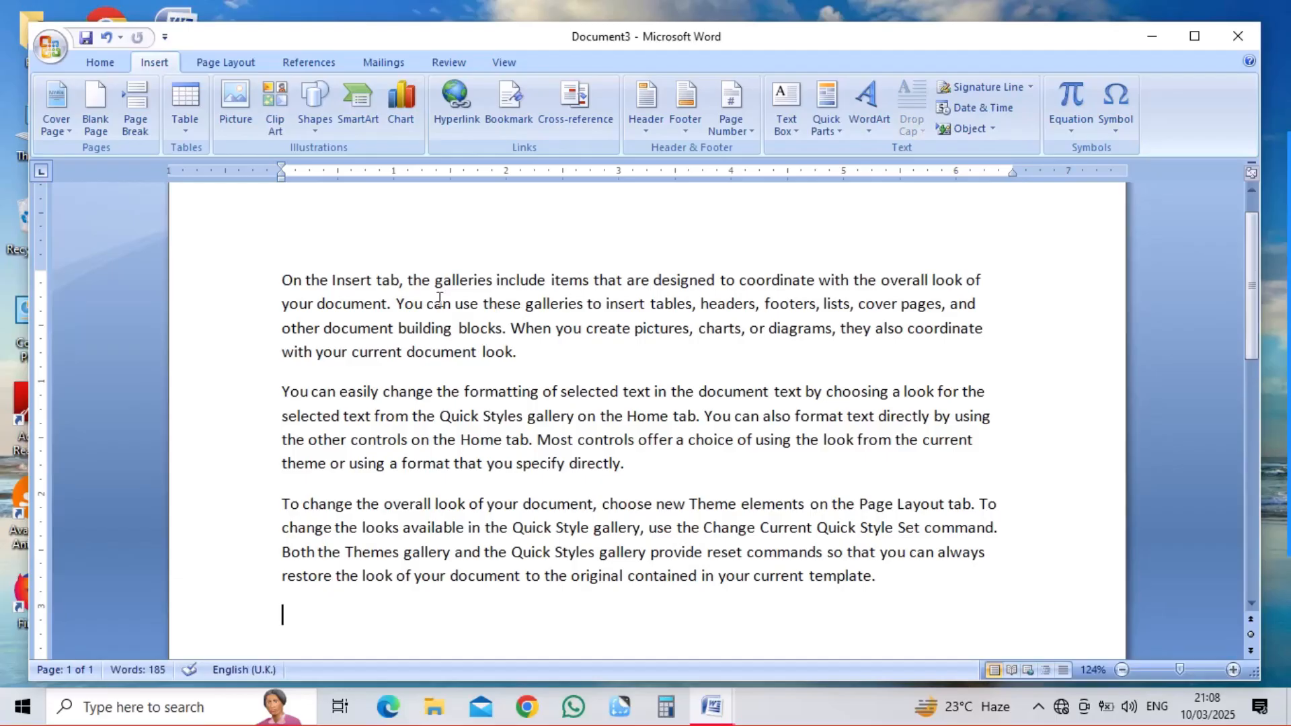
Step: Insert a table with 3 columns and 2 rows after the first sample paragraph
left_click(186, 113)
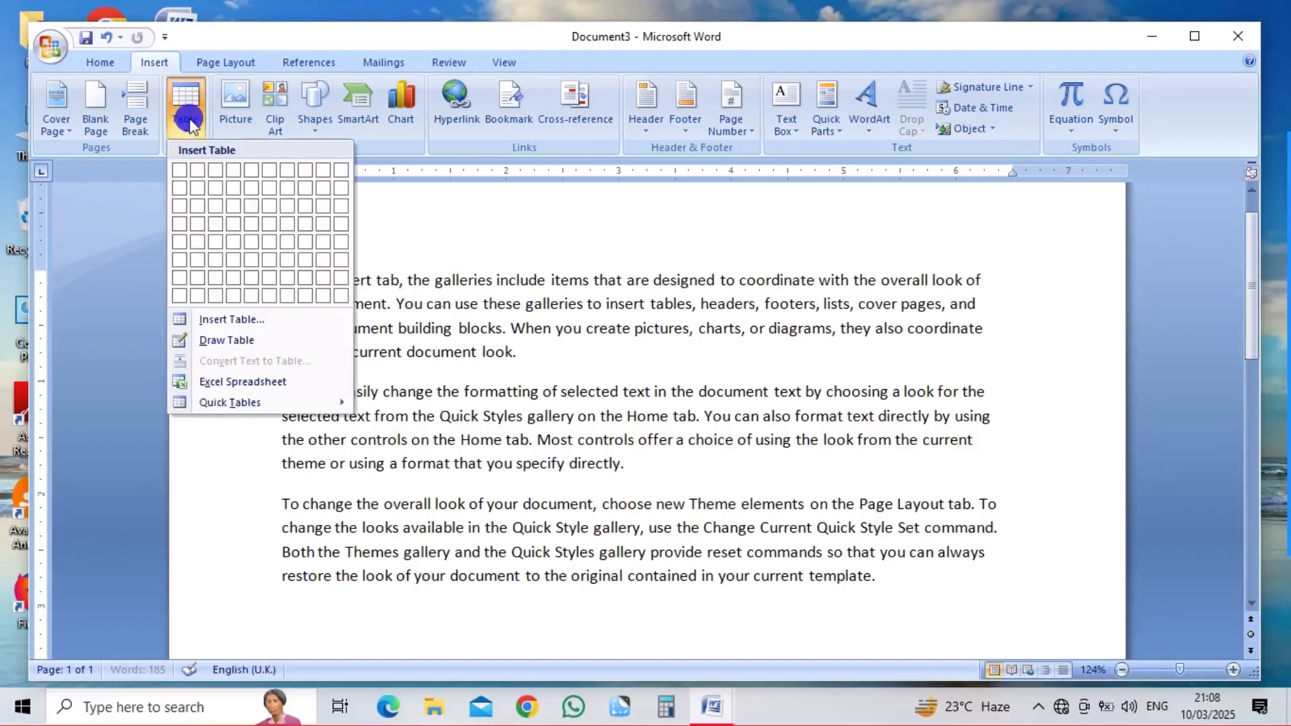
left_click(554, 355)
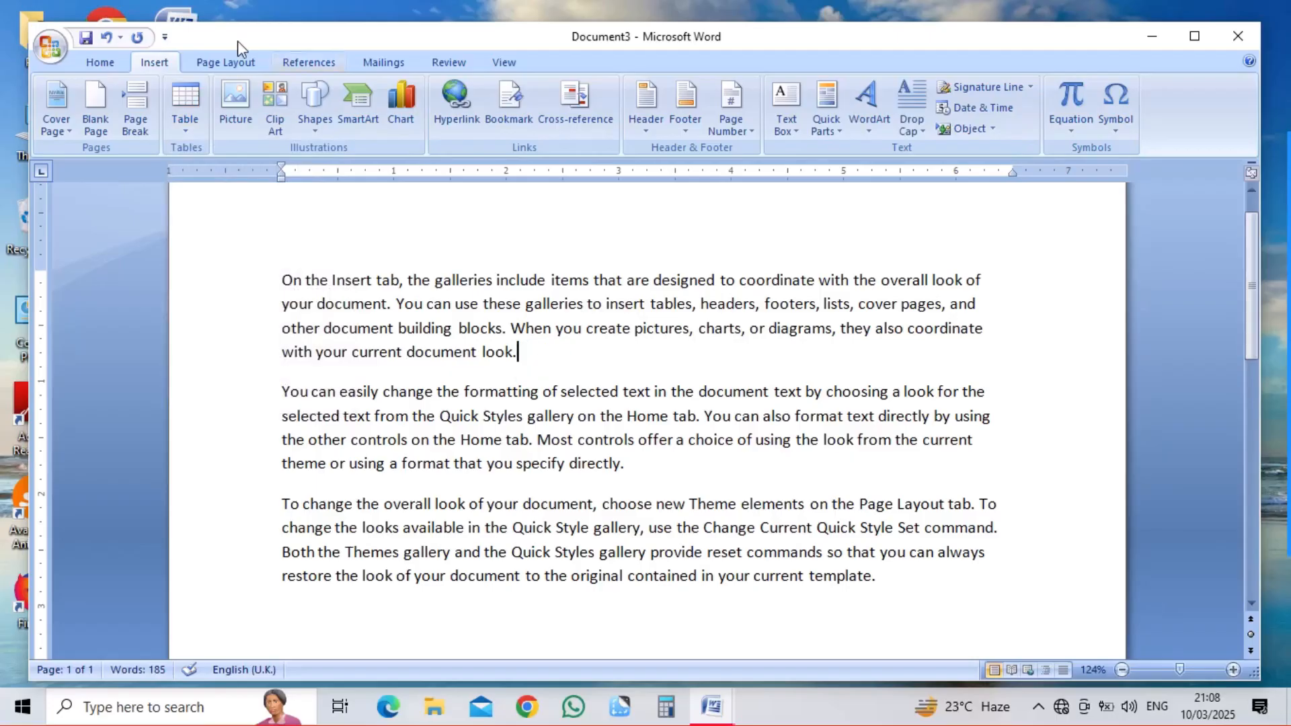
left_click(185, 113)
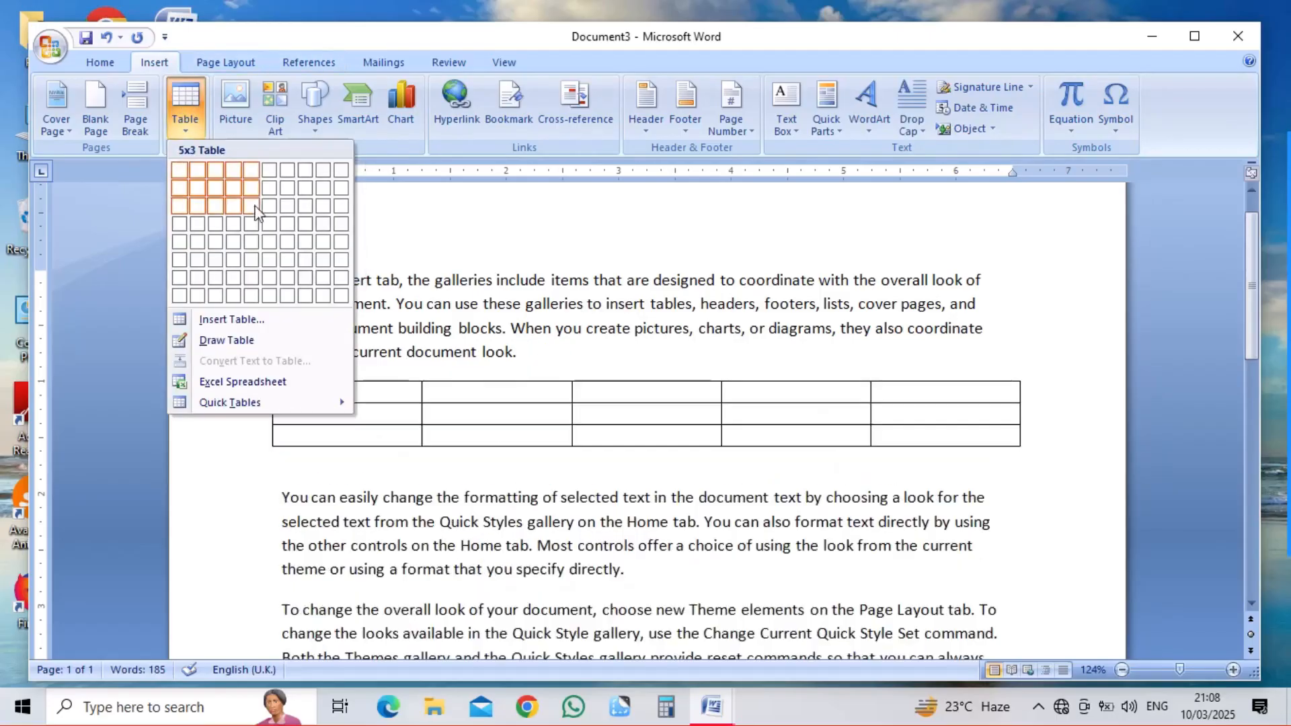
left_click(224, 193)
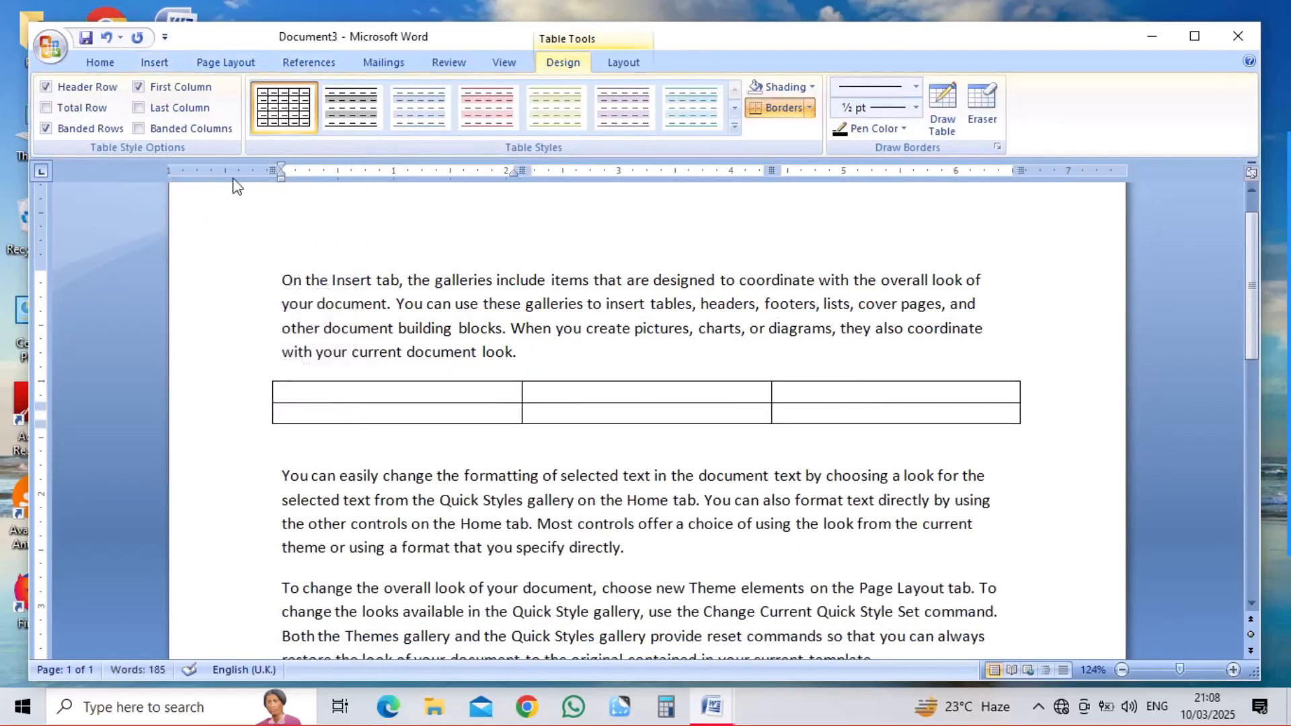
Step: Select the whole empty table and convert it with Convert Text to Table, using AutoFit to contents and separation at paragraphs
left_click(267, 374)
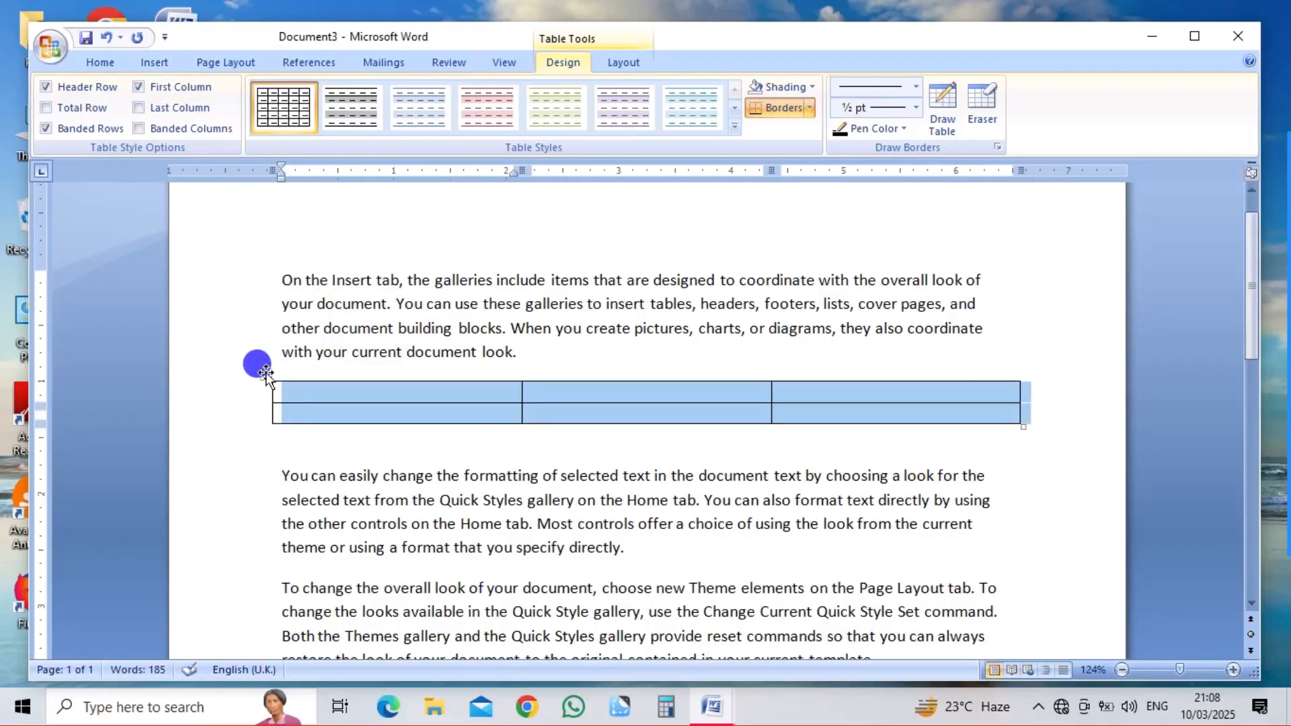
left_click(155, 62)
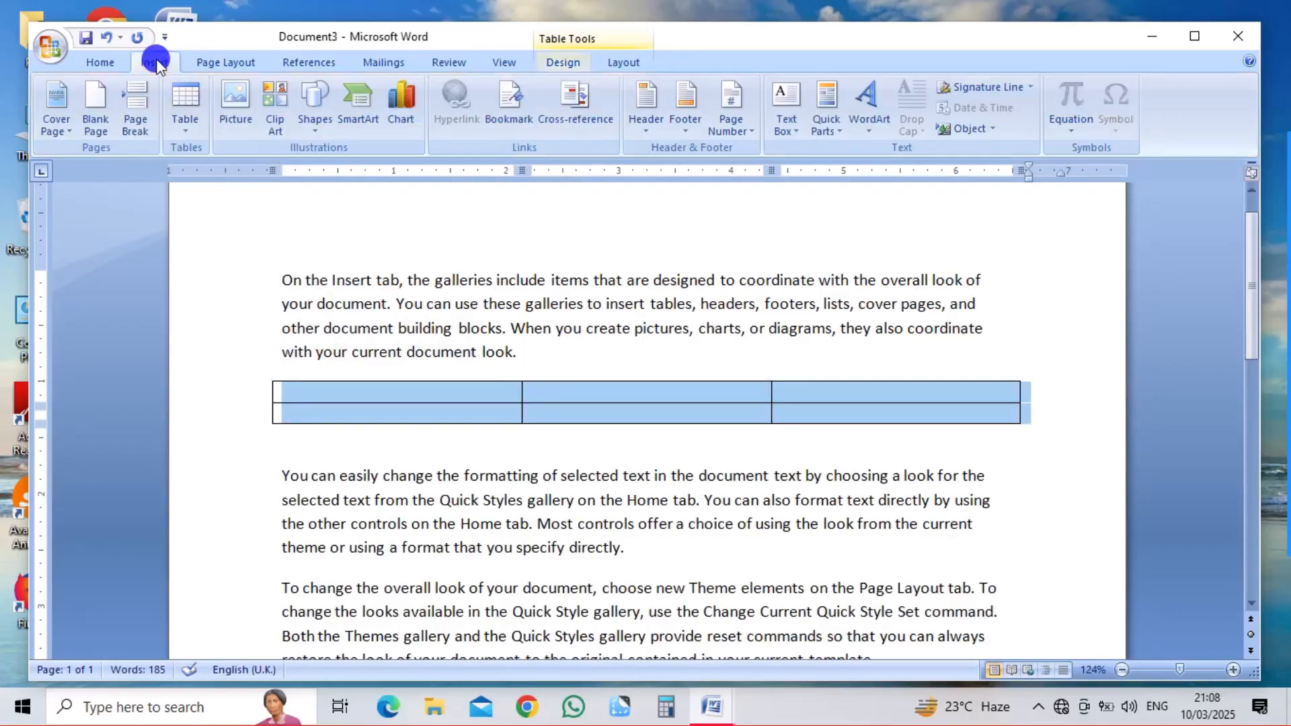
left_click(184, 128)
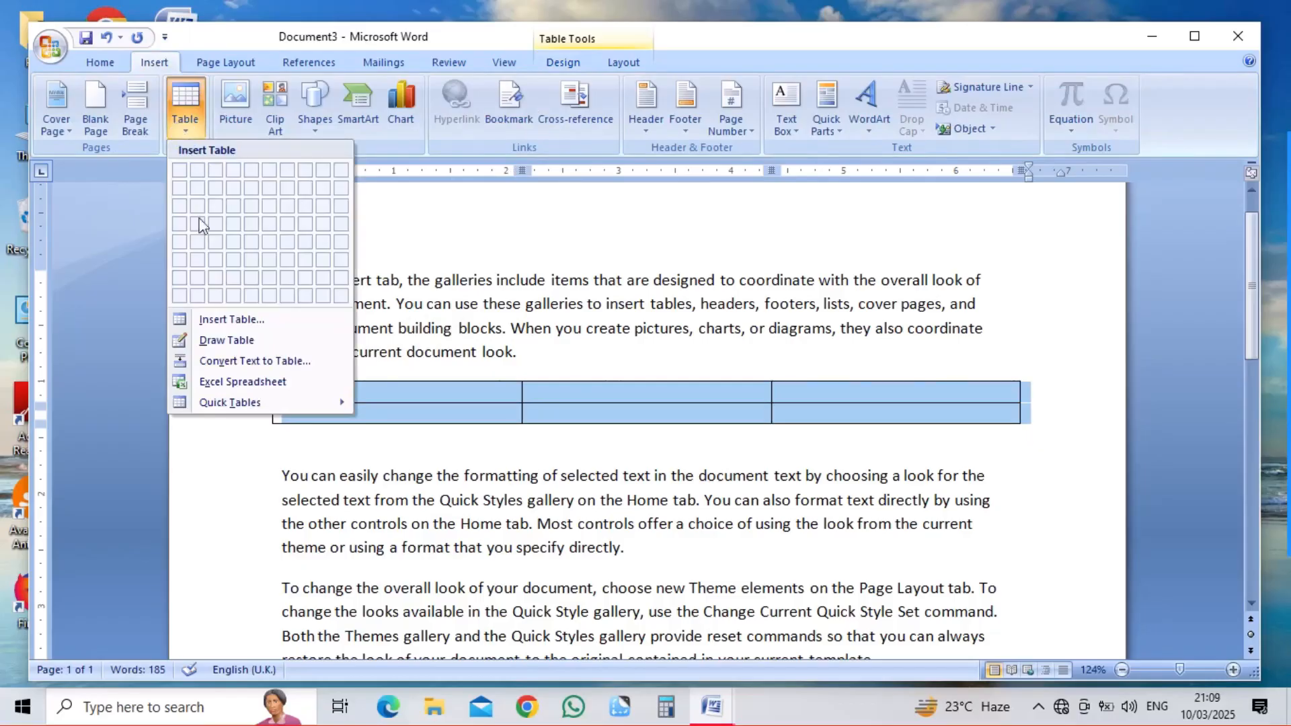
left_click(220, 361)
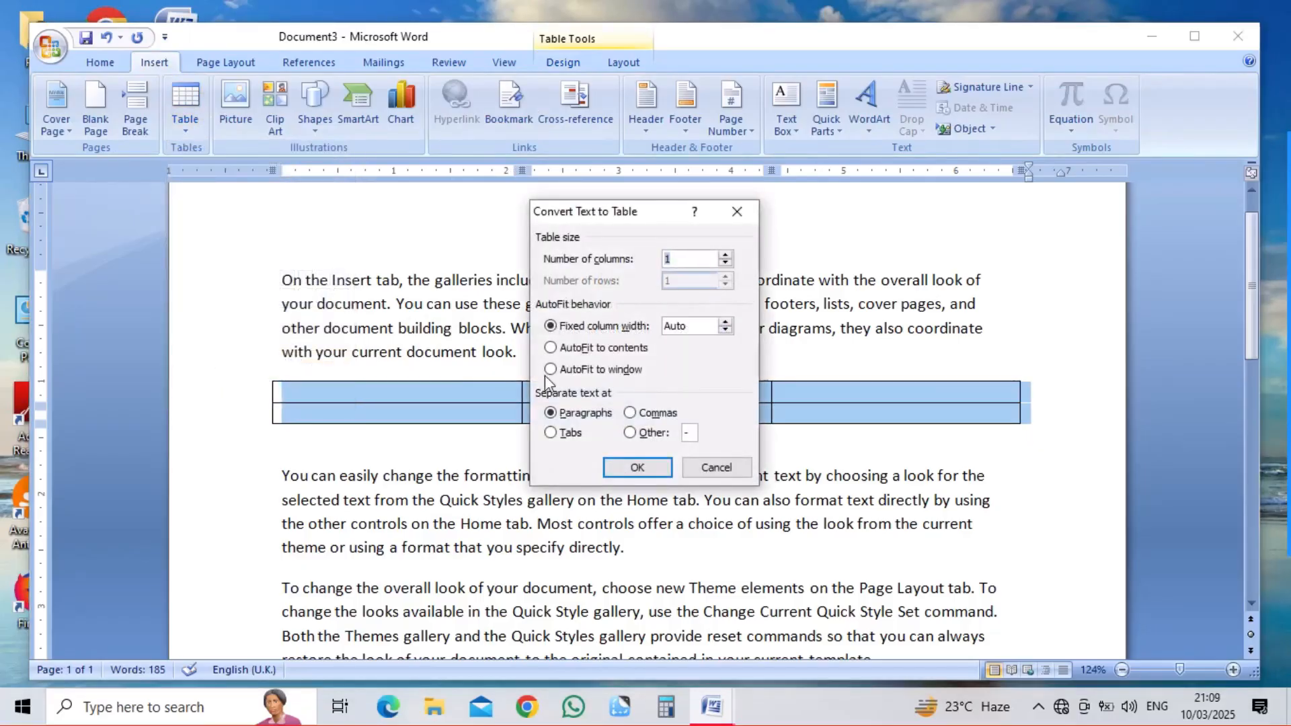
left_click(615, 348)
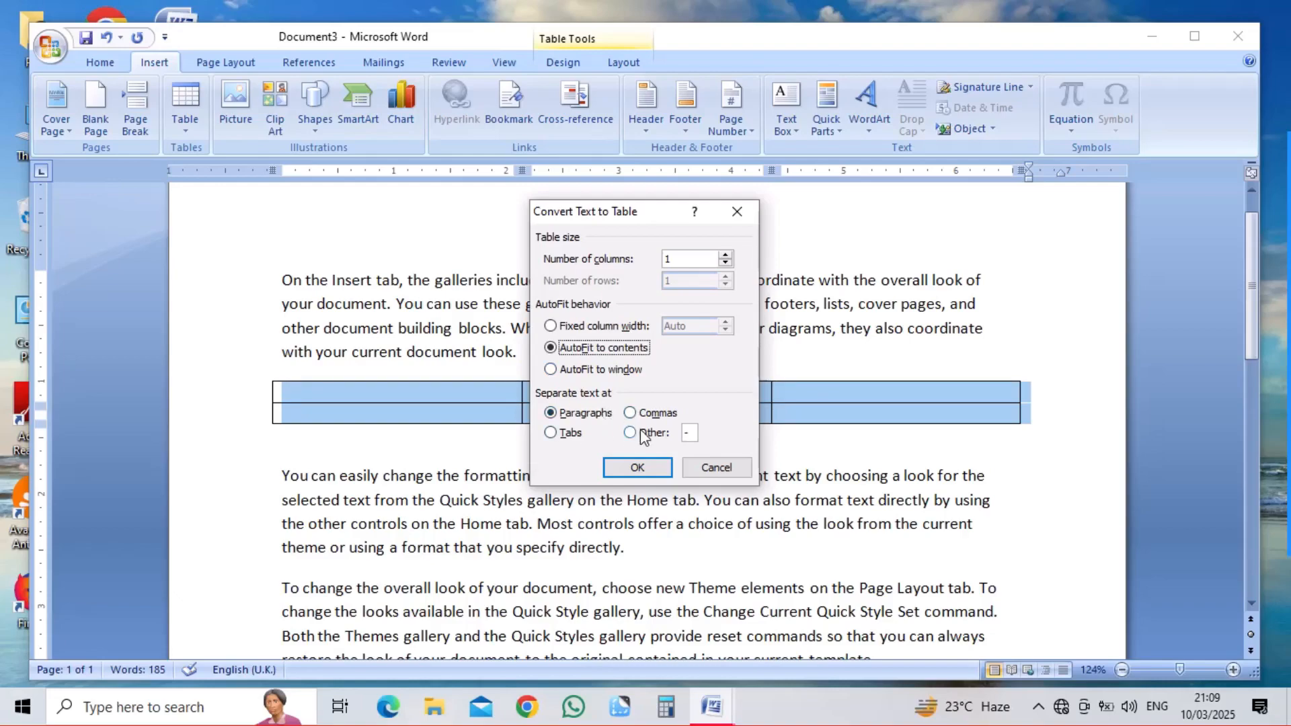
left_click(639, 468)
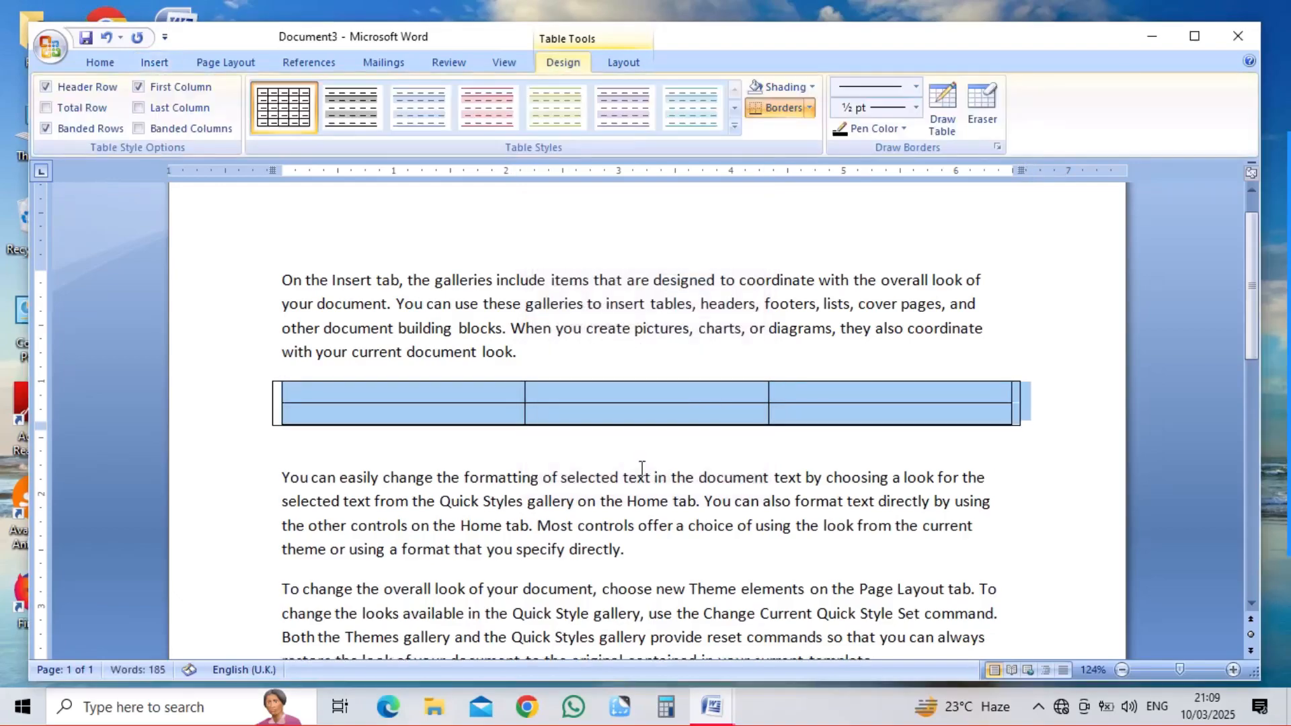
left_click(535, 449)
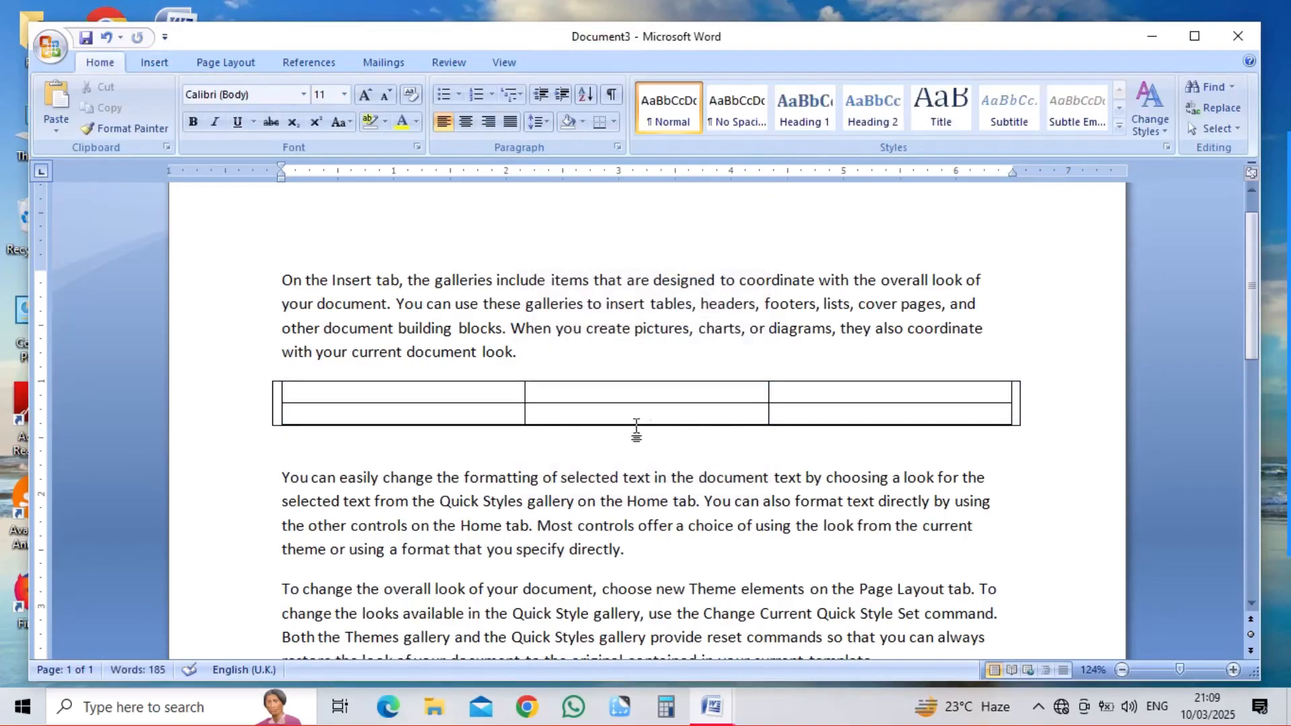
Step: Enter Y6tuy and Y6tuy67 in the first two cells of the table's first row
left_click(301, 397)
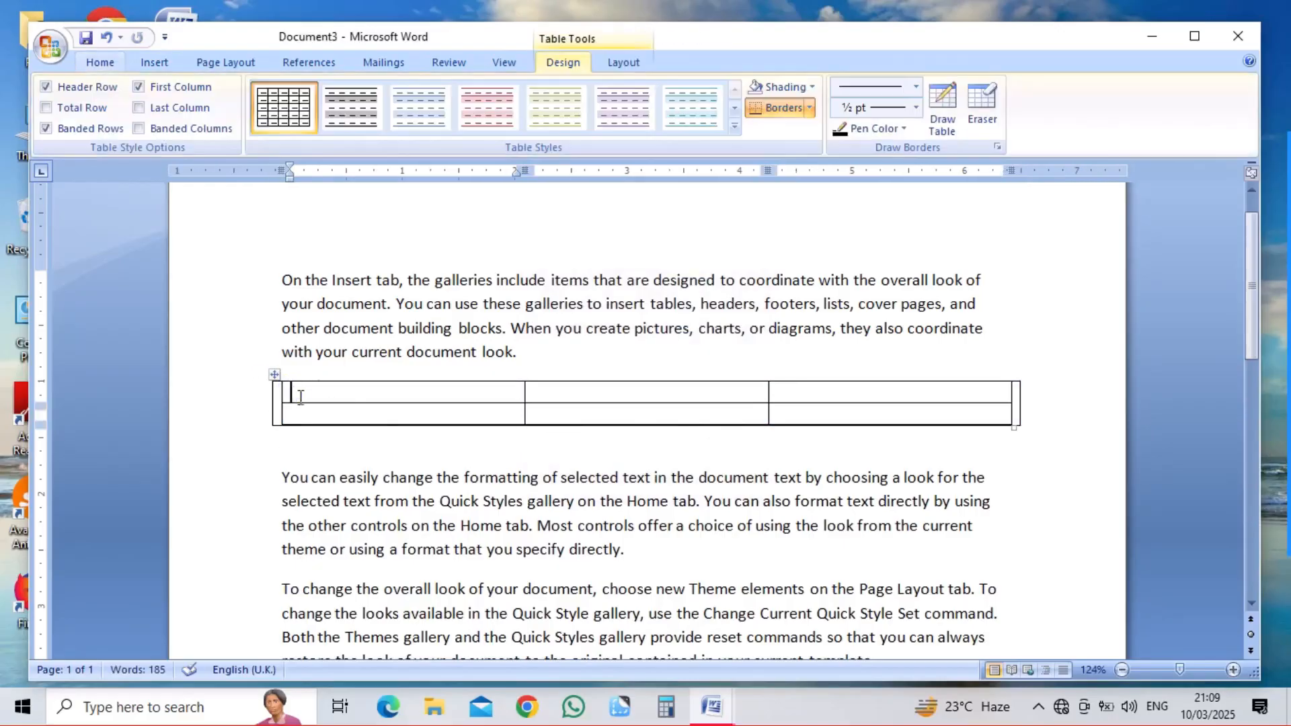
type("Y6tuy")
left_click(542, 386)
type("Y6tuy67")
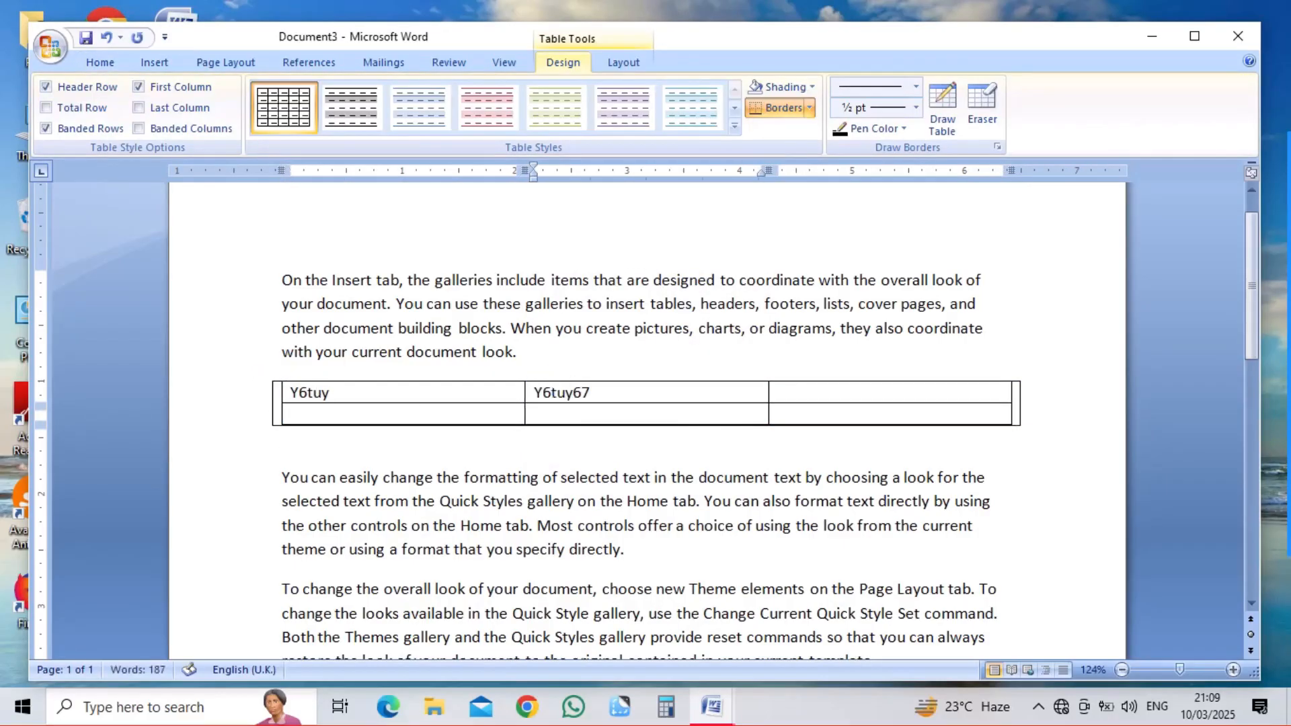
Step: Undo the text entries in the first two cells of the table
key("ctrl+z")
key("ctrl+z")
key("ctrl+z")
key("ctrl+z")
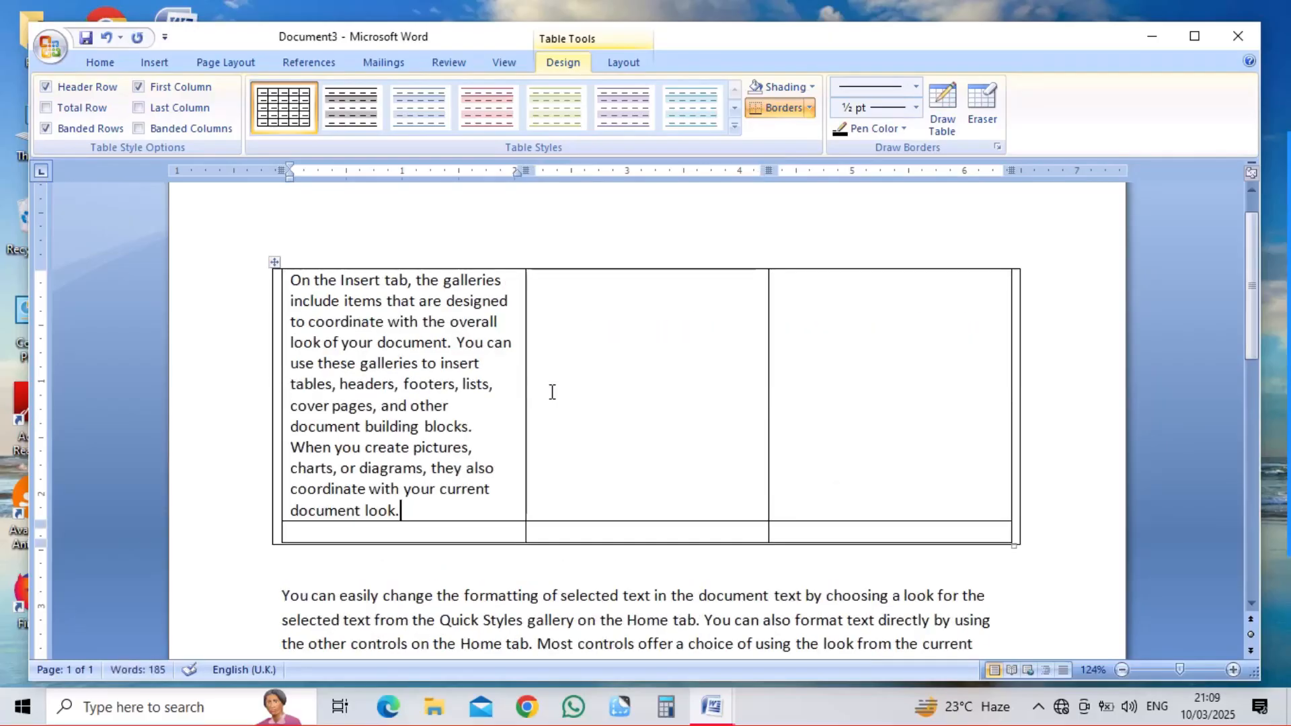
Step: Undo the placement of the first paragraph in the table's first cell
left_click(825, 339)
left_click(623, 391)
key("ctrl+z")
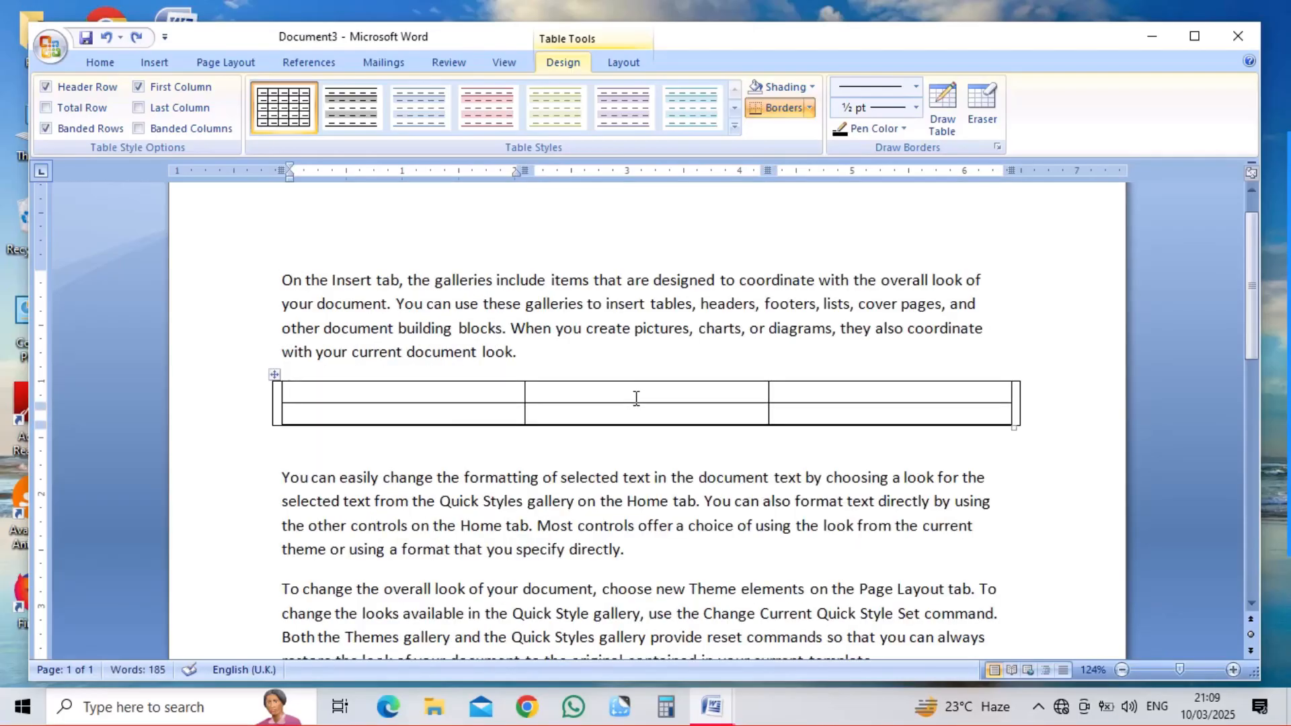
Step: Move the inner table down within its outer cell and out into the second paragraph
left_click_drag(274, 375, 382, 407)
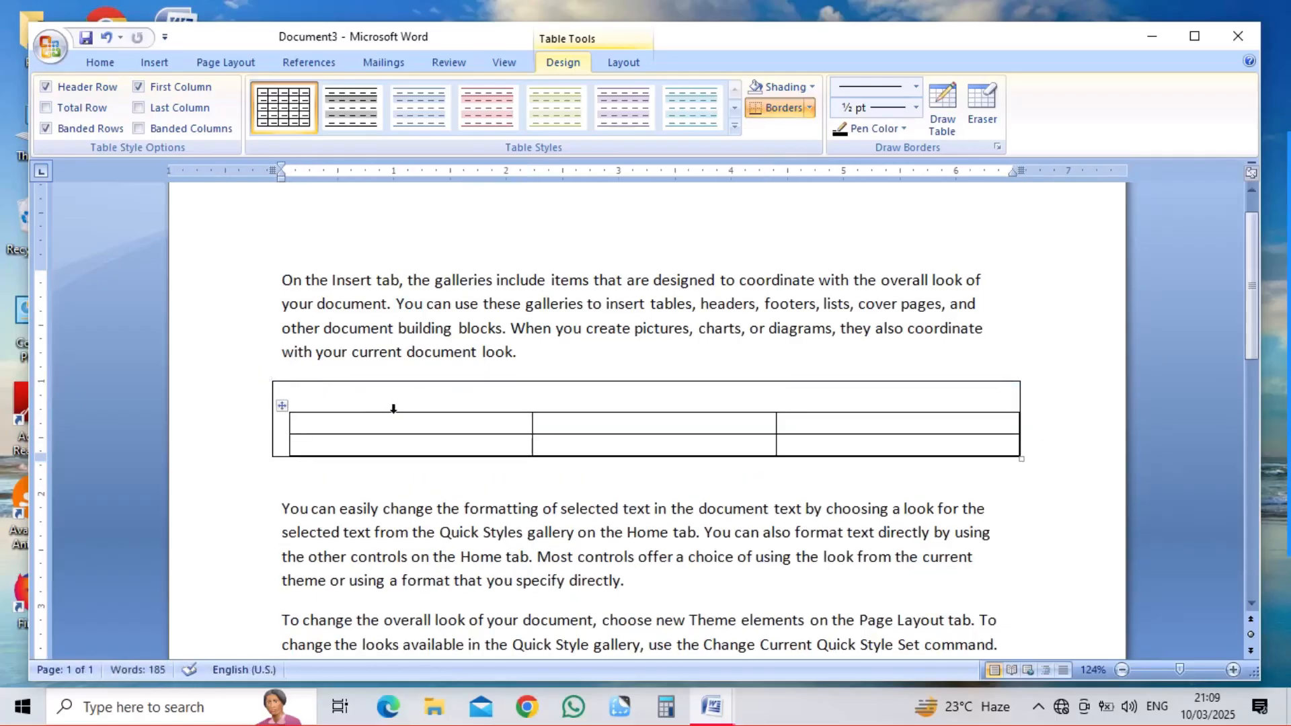
left_click_drag(389, 397, 438, 532)
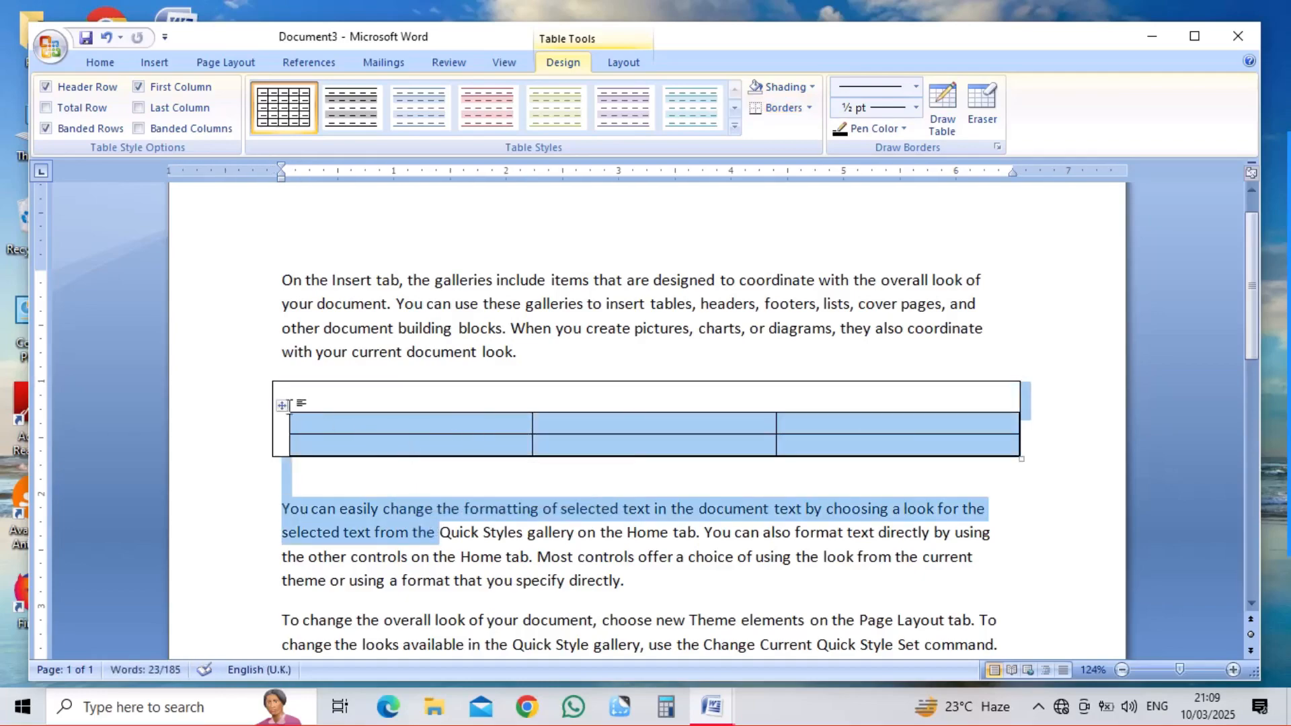
left_click_drag(282, 405, 340, 509)
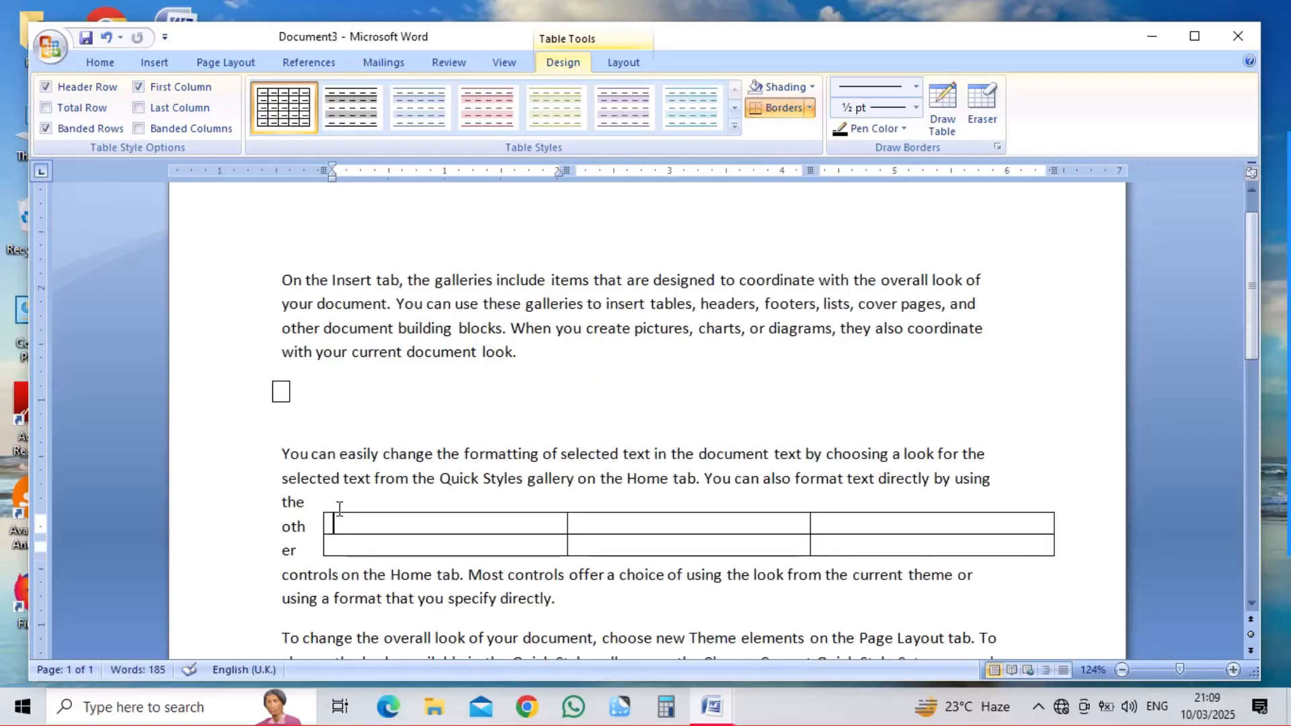
Step: Undo the table moves, the conversion, the table insertion and the sample text until the page is blank
key("super+x")
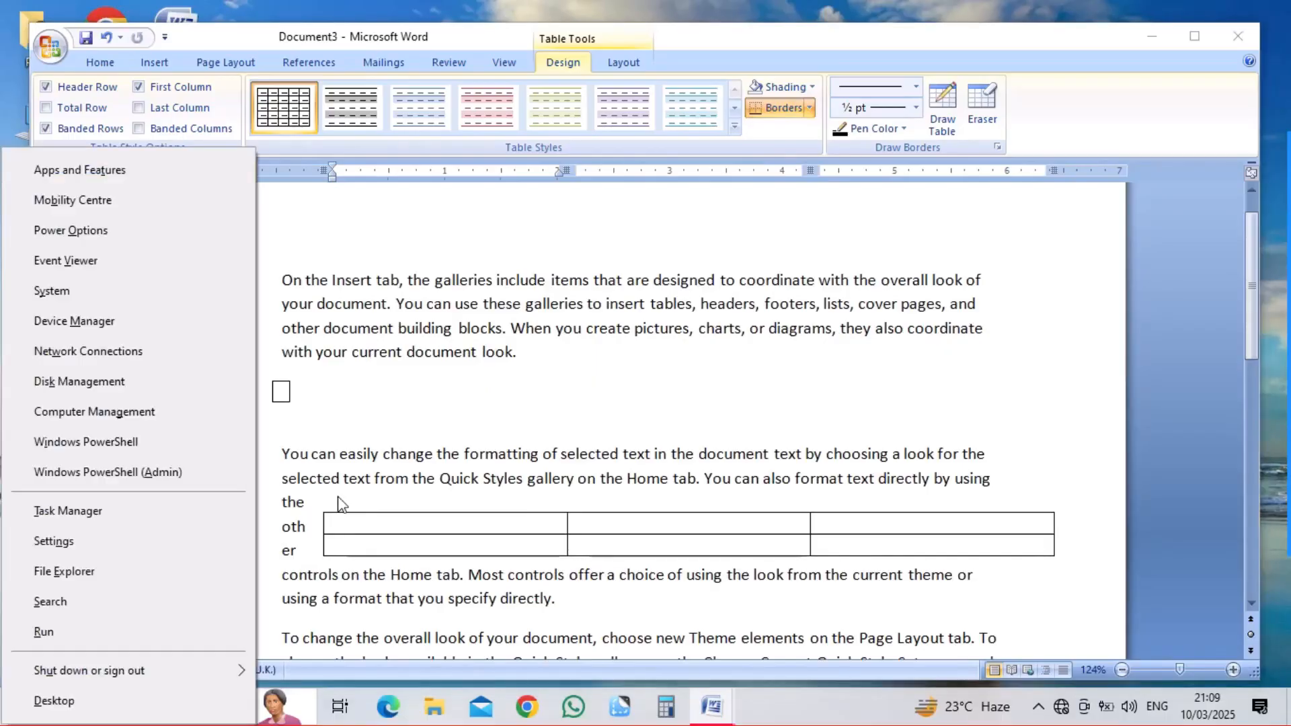
key("Escape")
key("ctrl+z")
key("ctrl+z")
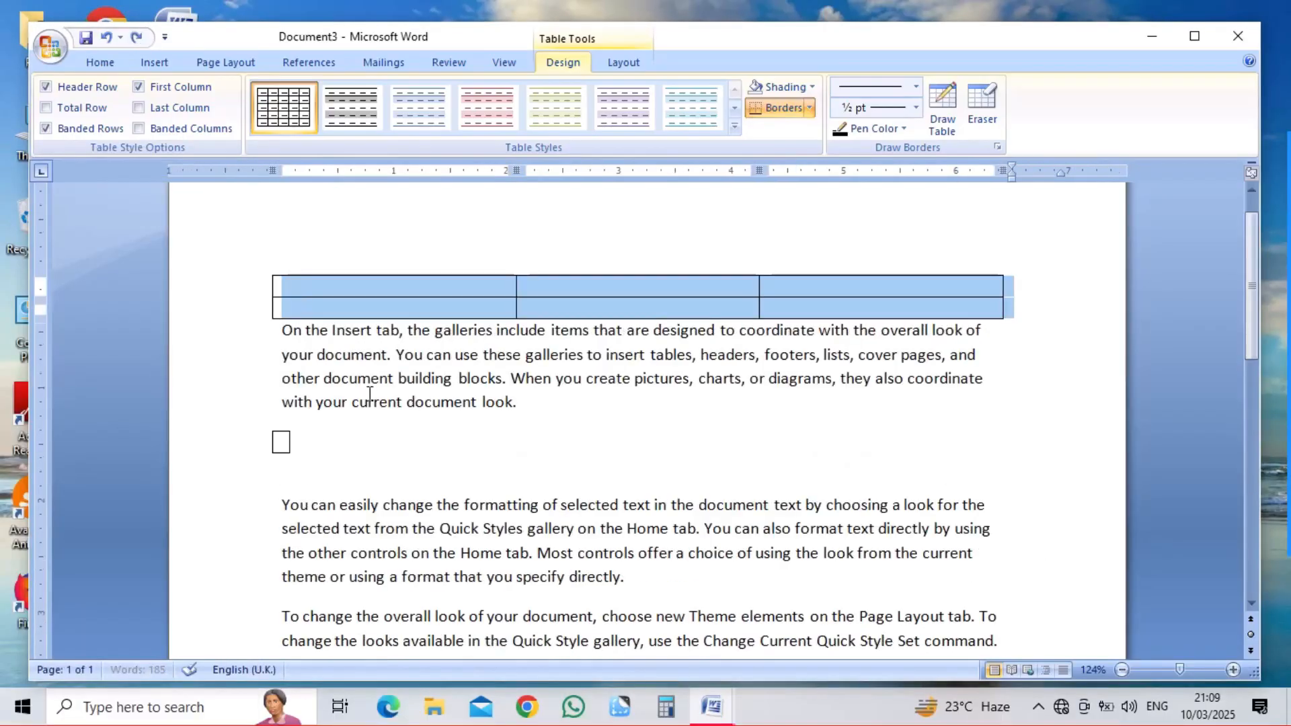
key("ctrl+z")
key("ctrl+z")
key("ctrl+z")
key("ctrl+z")
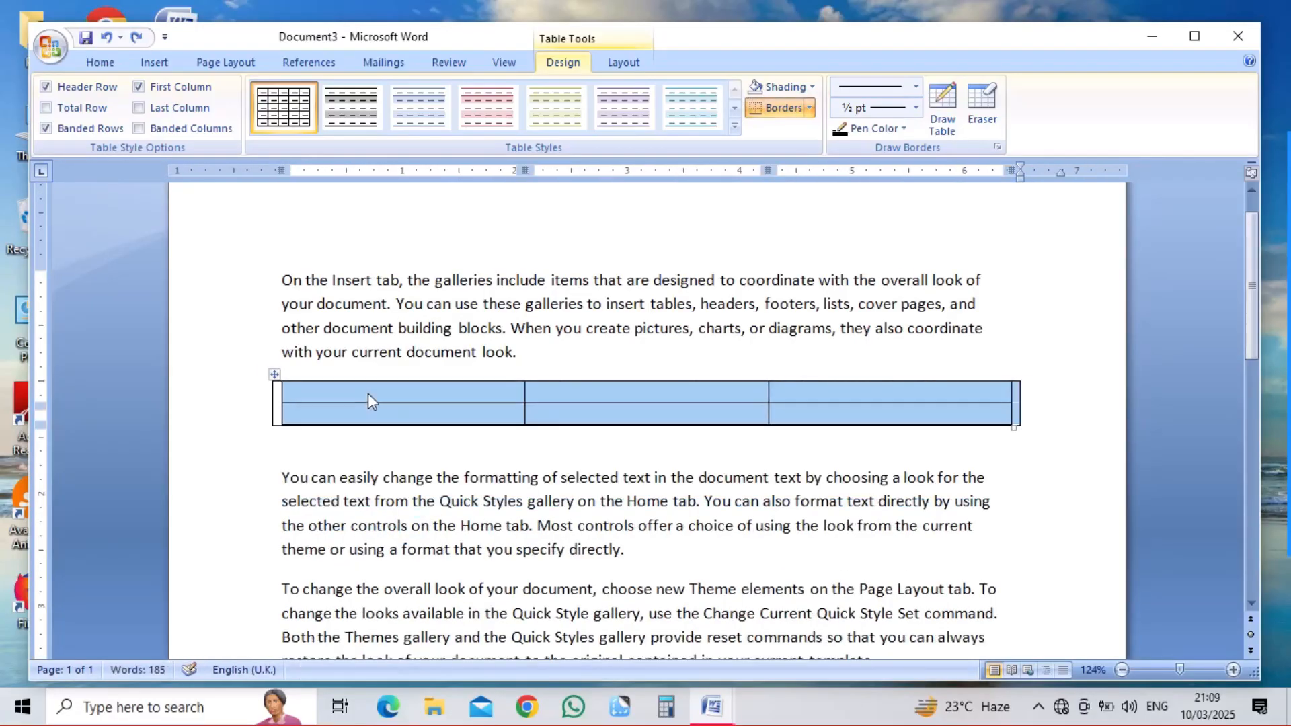
key("ctrl+z")
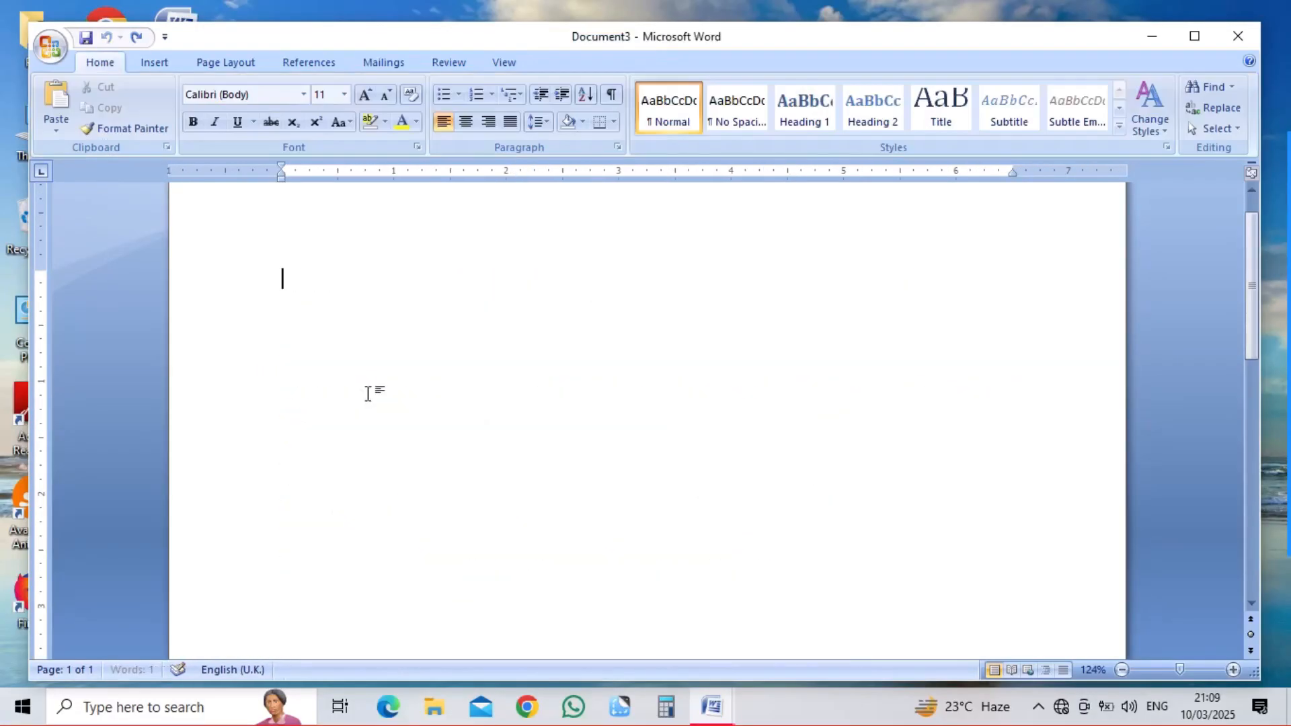
Step: Insert an embedded Excel spreadsheet into the blank page
left_click(166, 62)
left_click(191, 100)
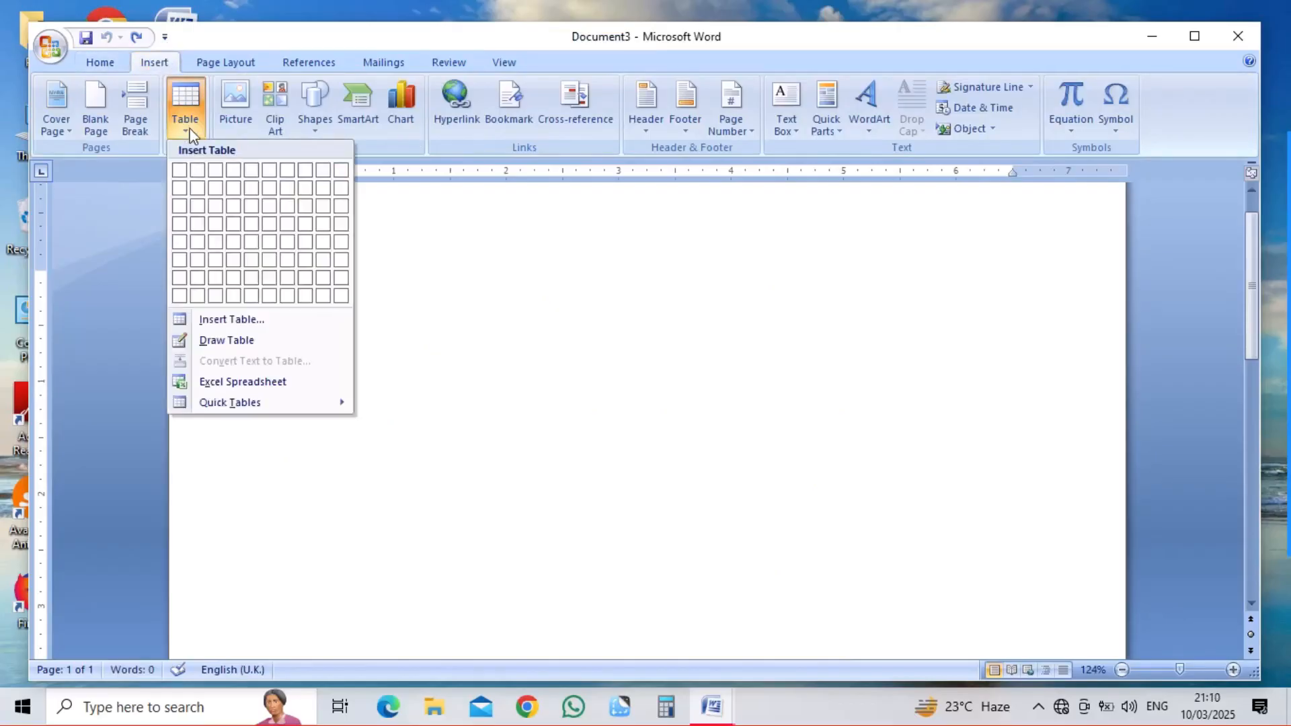
left_click(253, 388)
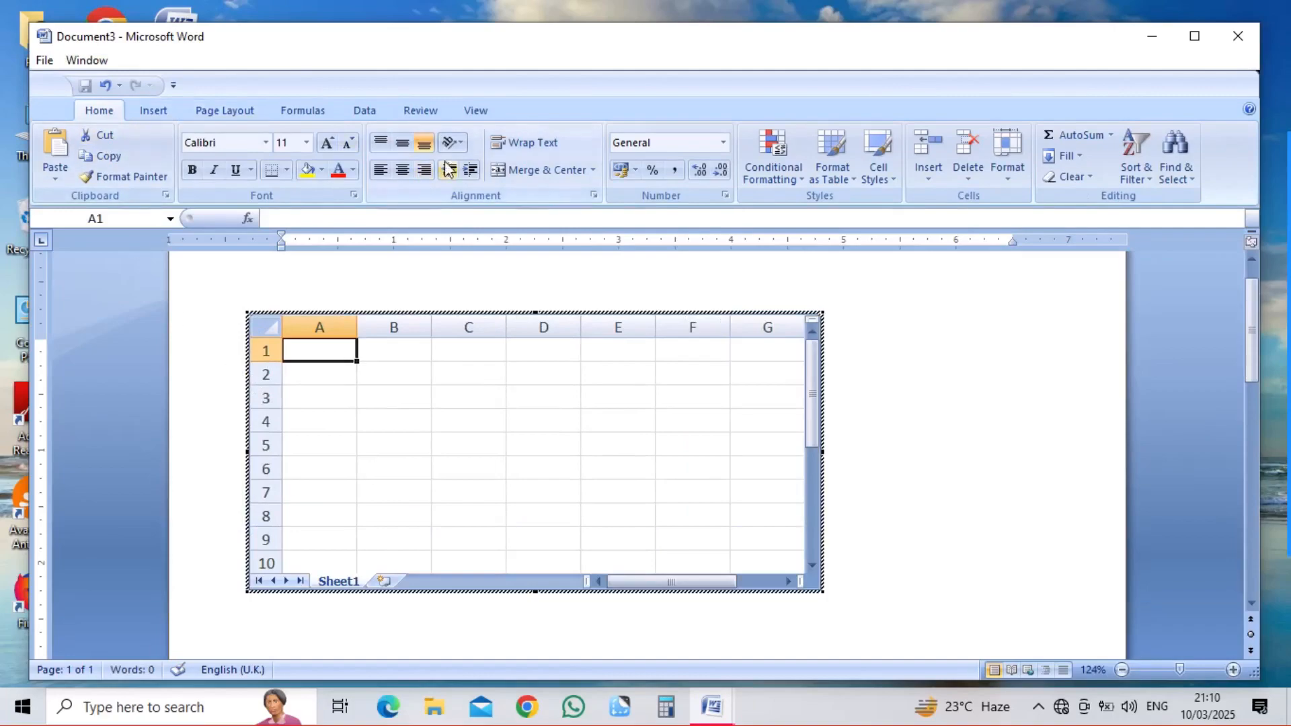
left_click(219, 109)
left_click(288, 114)
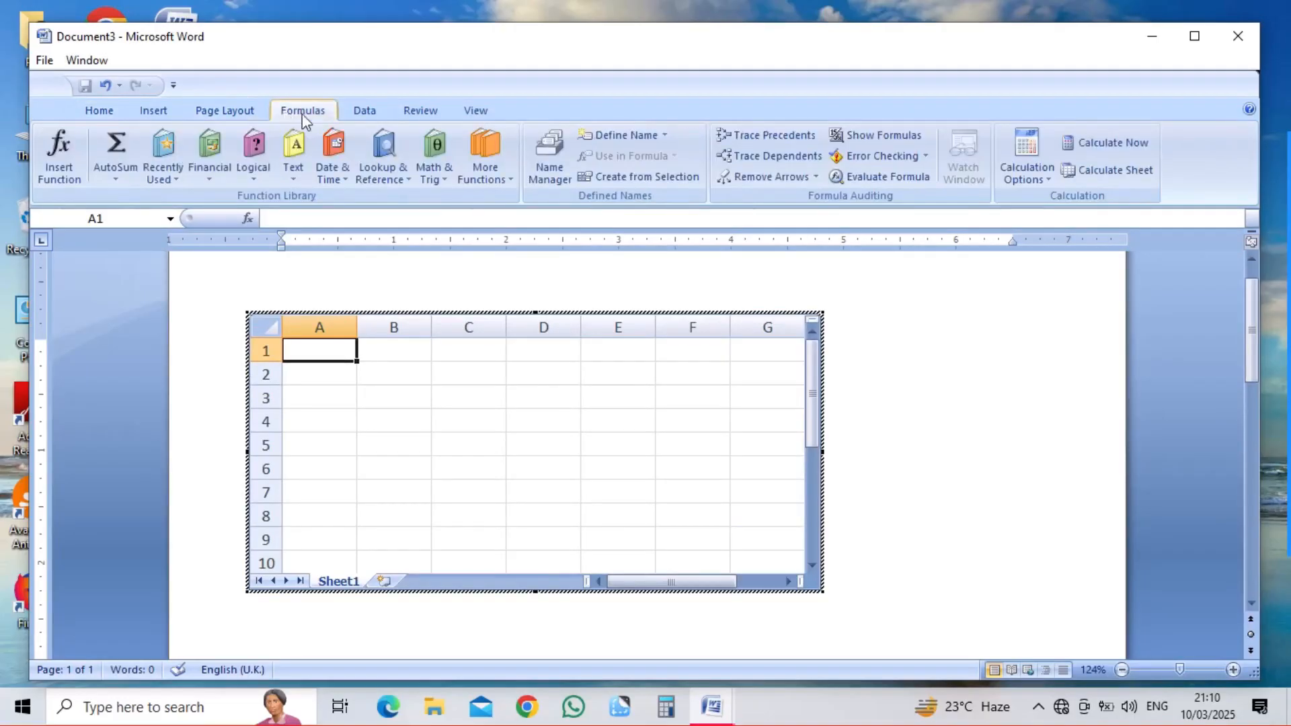
left_click(374, 111)
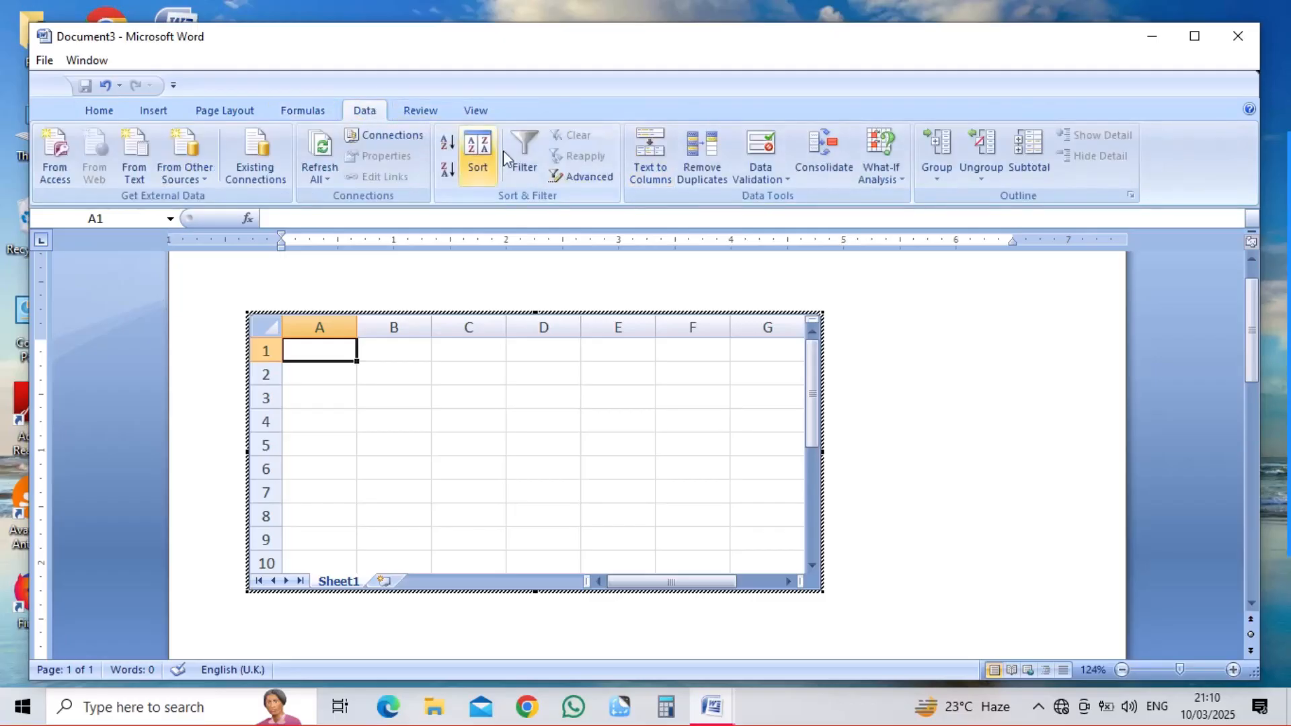
left_click(240, 115)
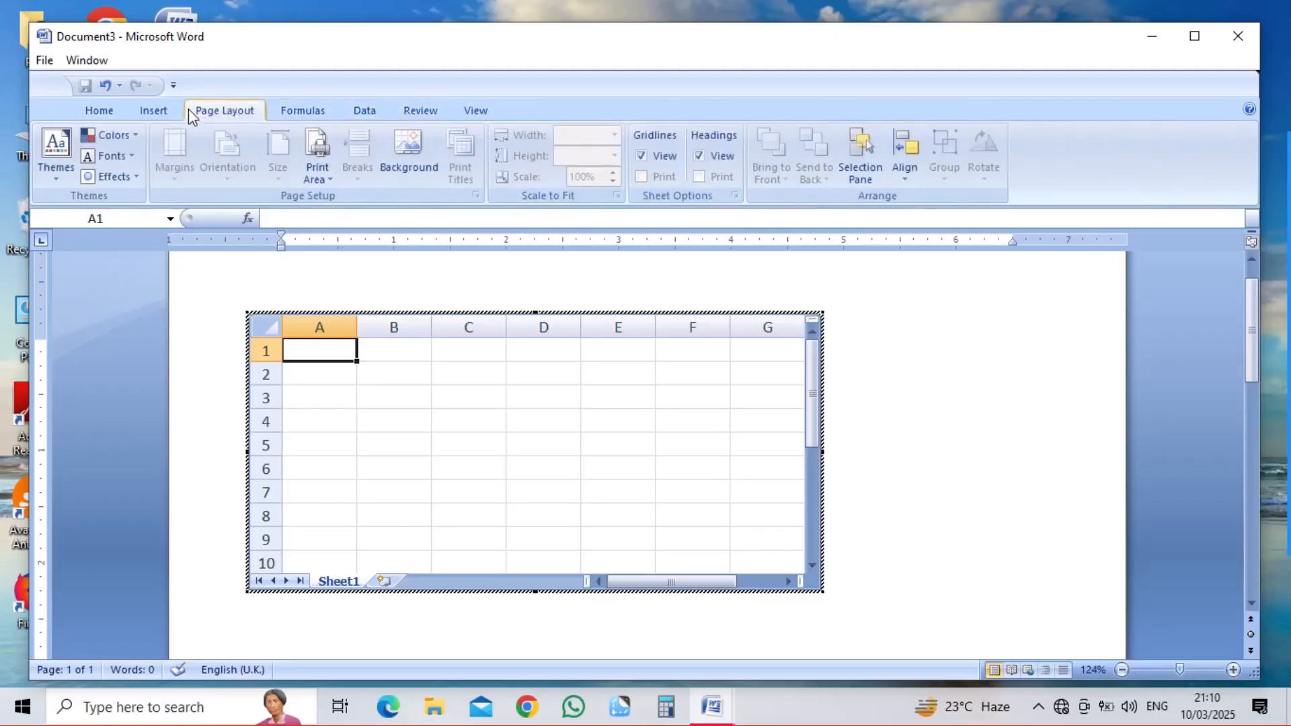
left_click(150, 111)
left_click(96, 111)
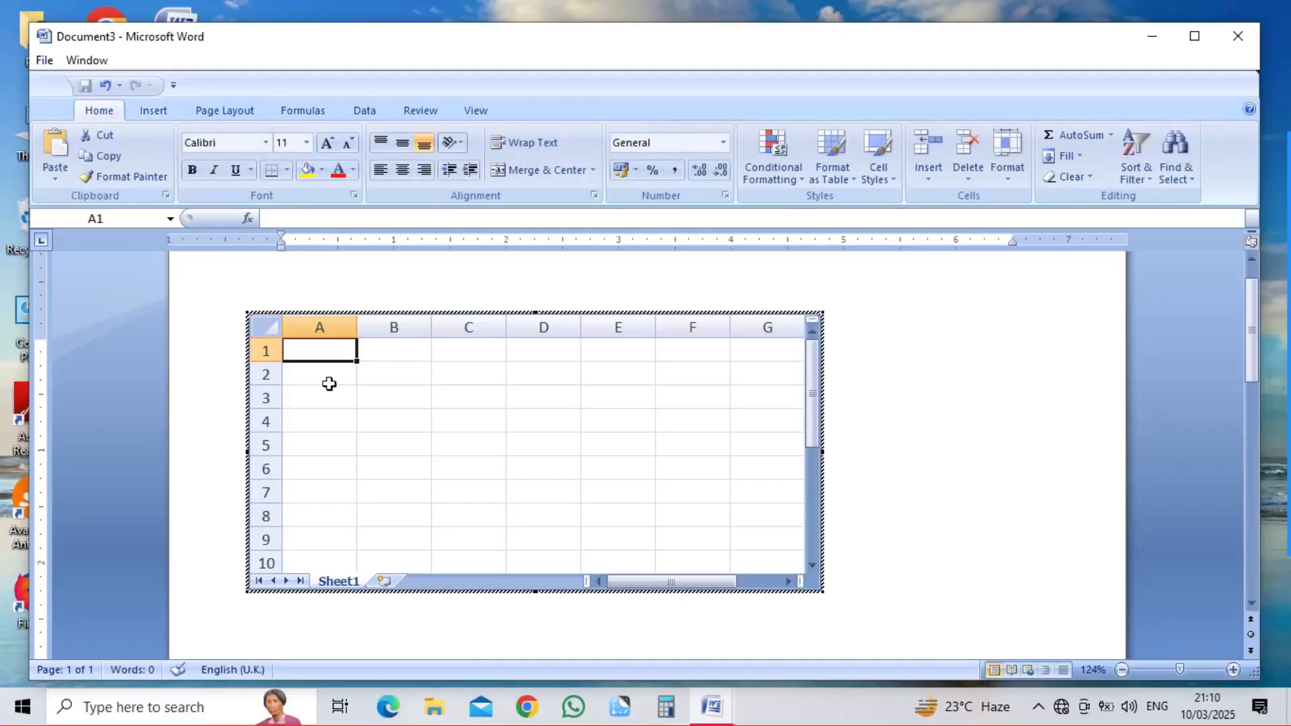
Step: Fill cells A1 down to A8 of the spreadsheet with 45, 54, 15, 5, 5, 4, 5 and 5
type("45")
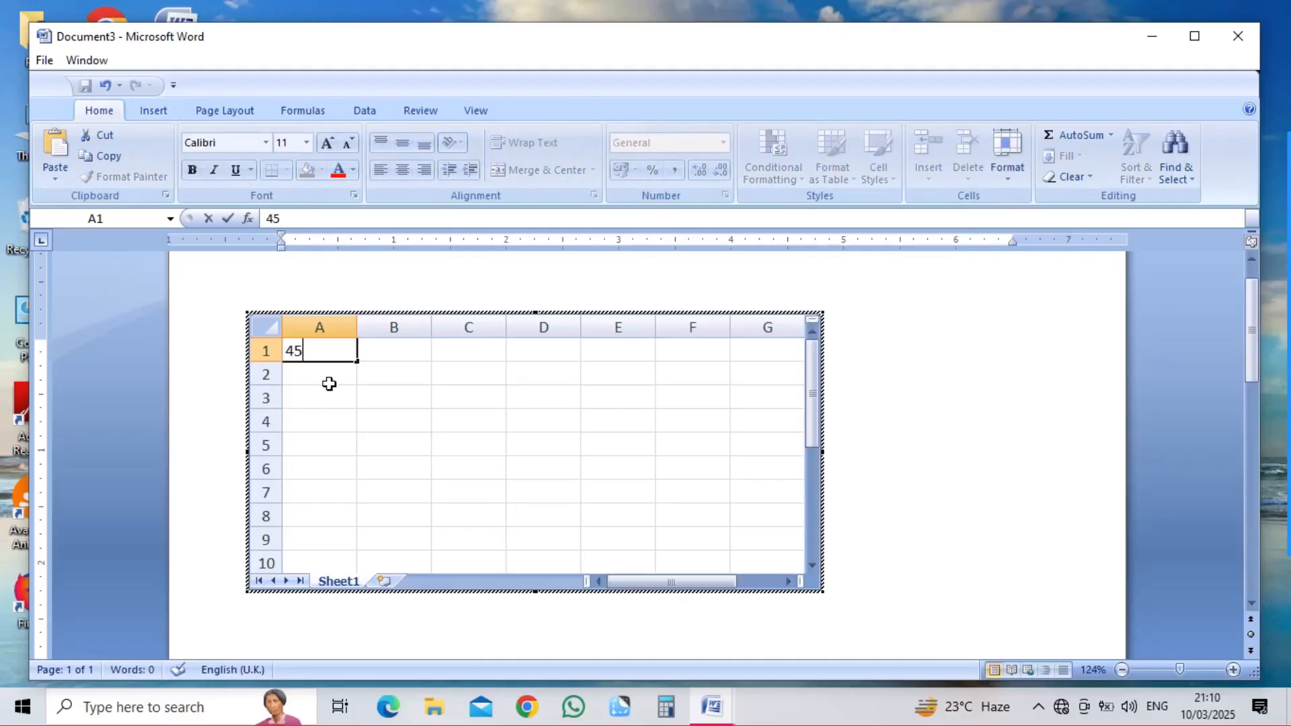
key("Return")
type("54")
key("Return")
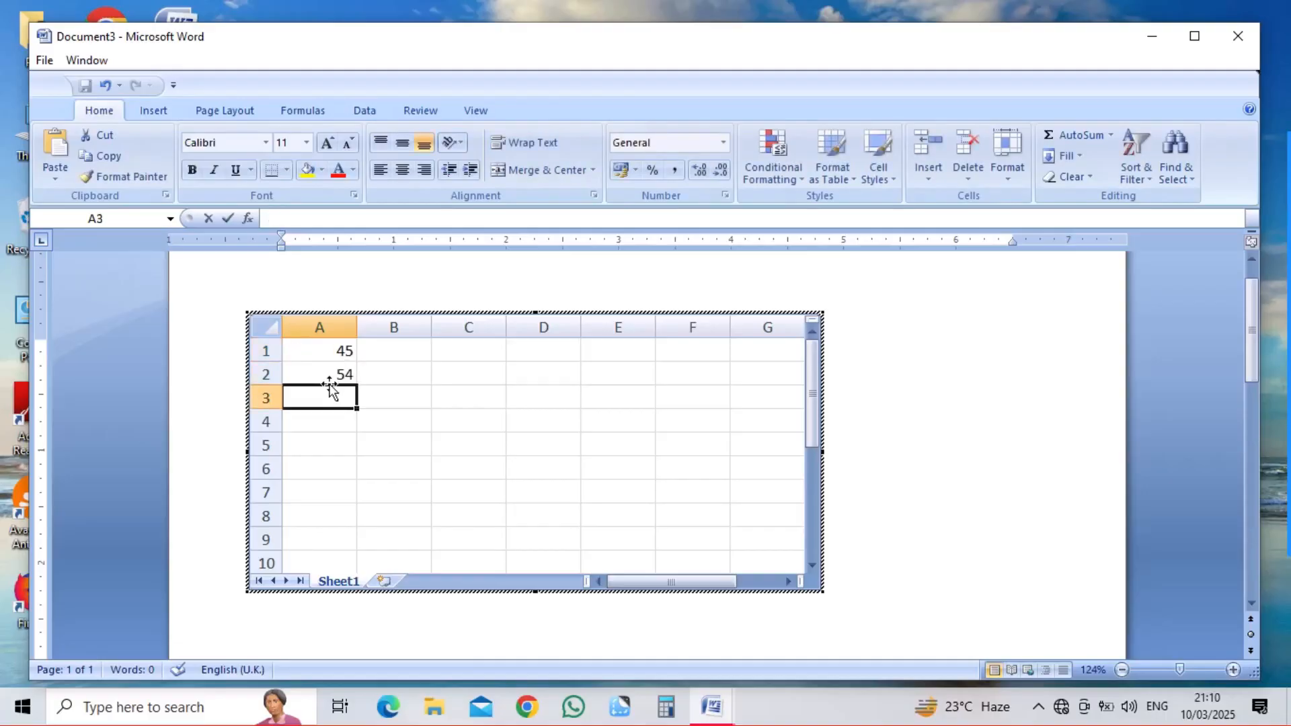
type("15 5 5 4 ")
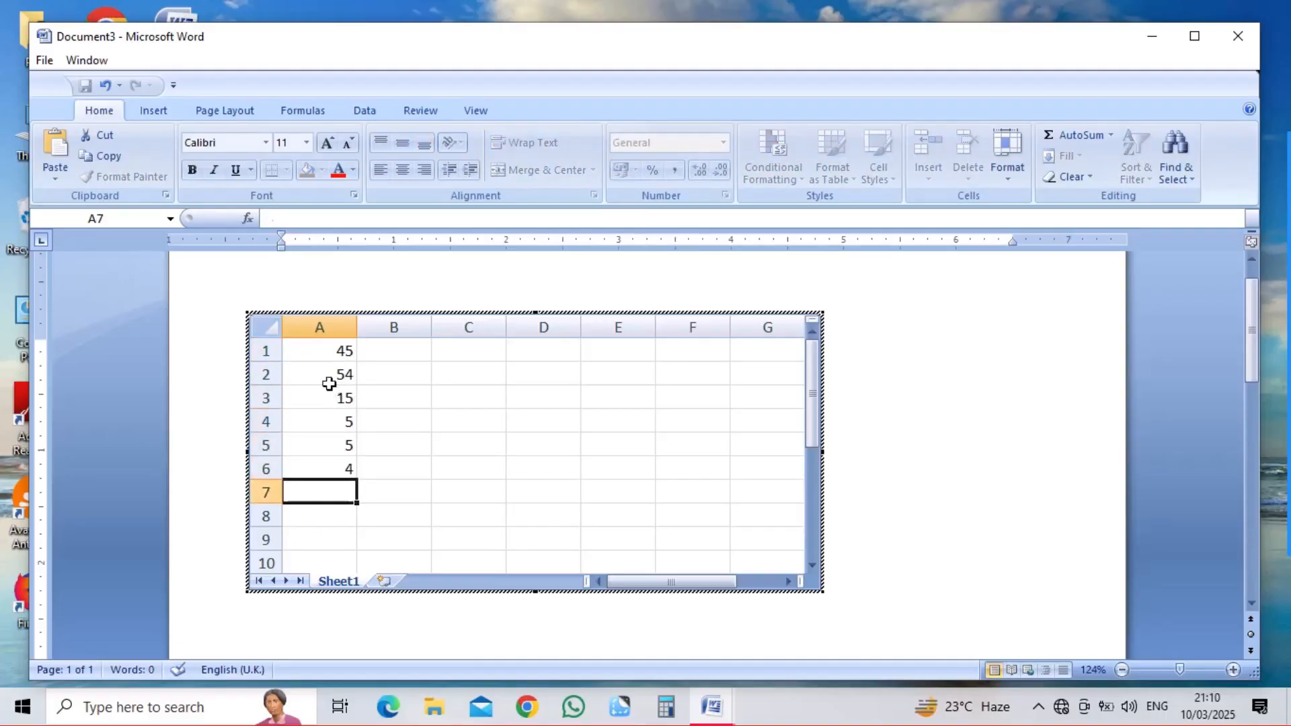
type("5 5")
key("Return")
Step: Fill column B from B9 up to B1 with 5, 4, 5, 8, 7, 8, 88, 8 and 7
key("Right")
type("5")
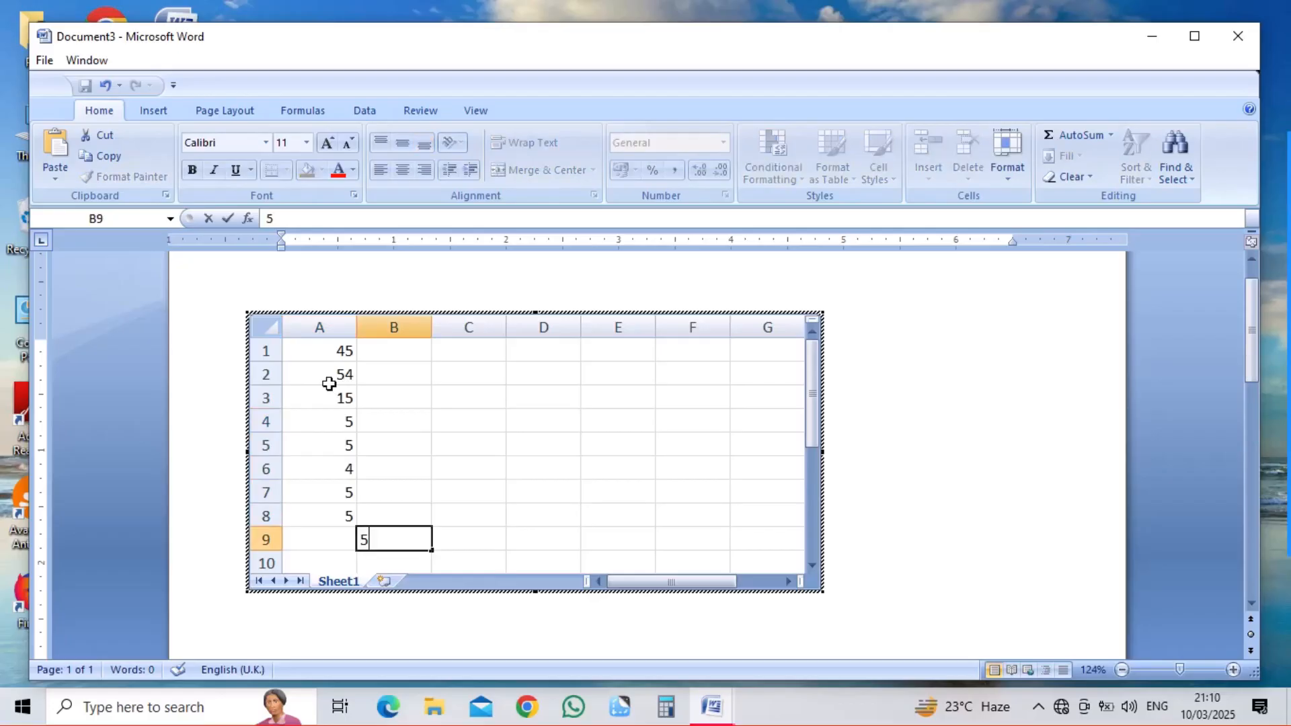
key("Up")
type("4")
key("Up")
key("5")
key("Up")
key("8")
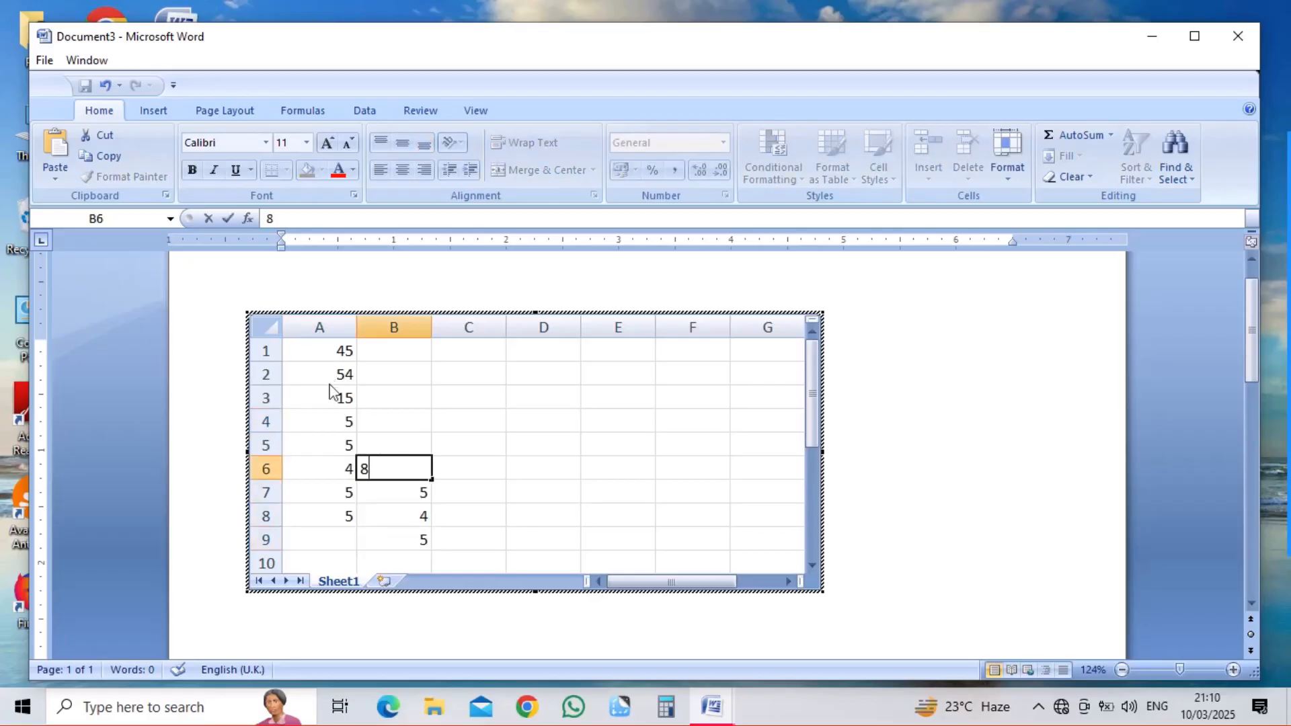
key("Up")
key("7")
key("Up")
key("8")
key("Up")
type("88")
key("Up")
type("8")
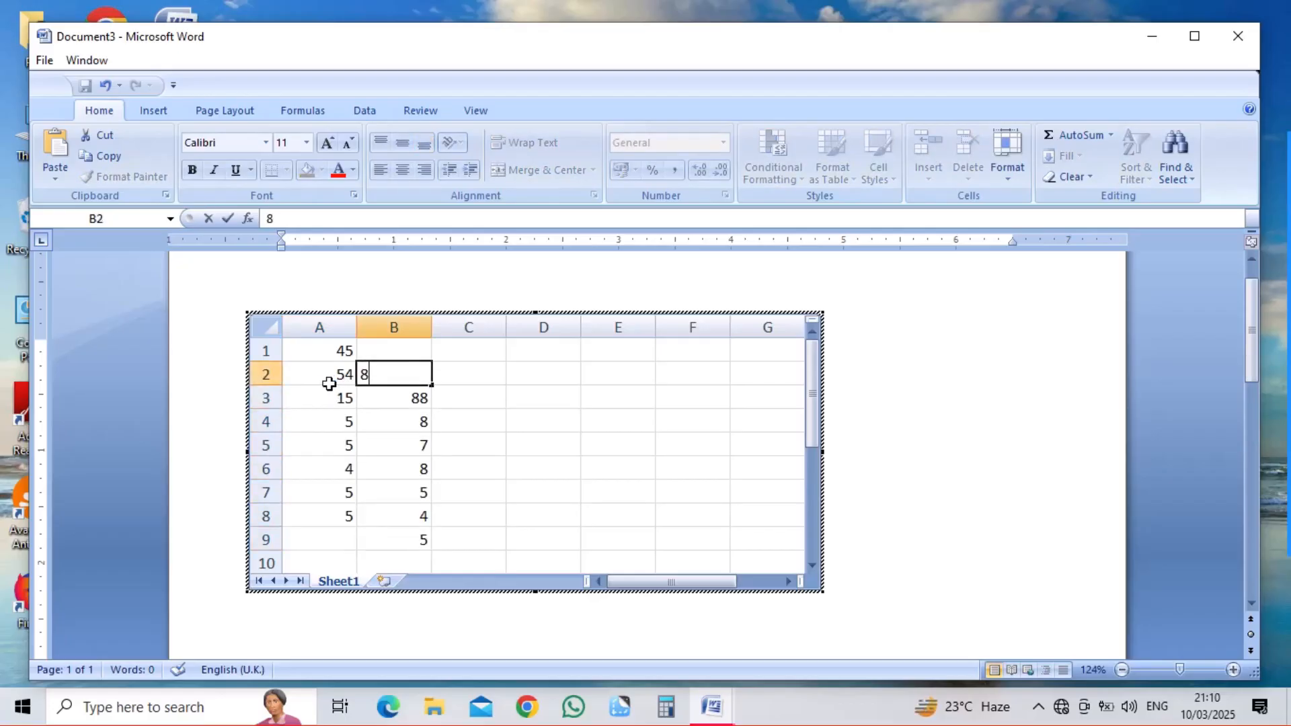
key("Up")
type("7")
Step: Fill column C from C2 down to C9 with 2, 5, 5, 4, 5, 5, 45 and 5
key("Right")
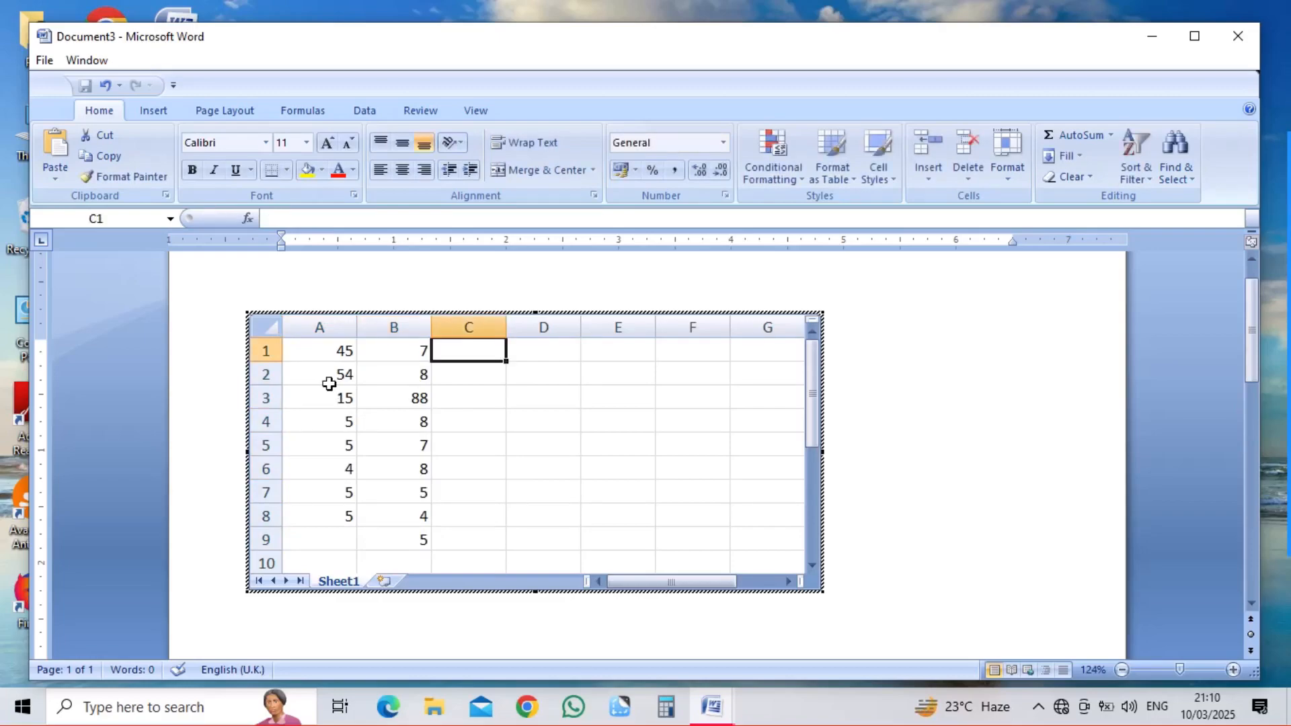
key("Down")
type("2 5")
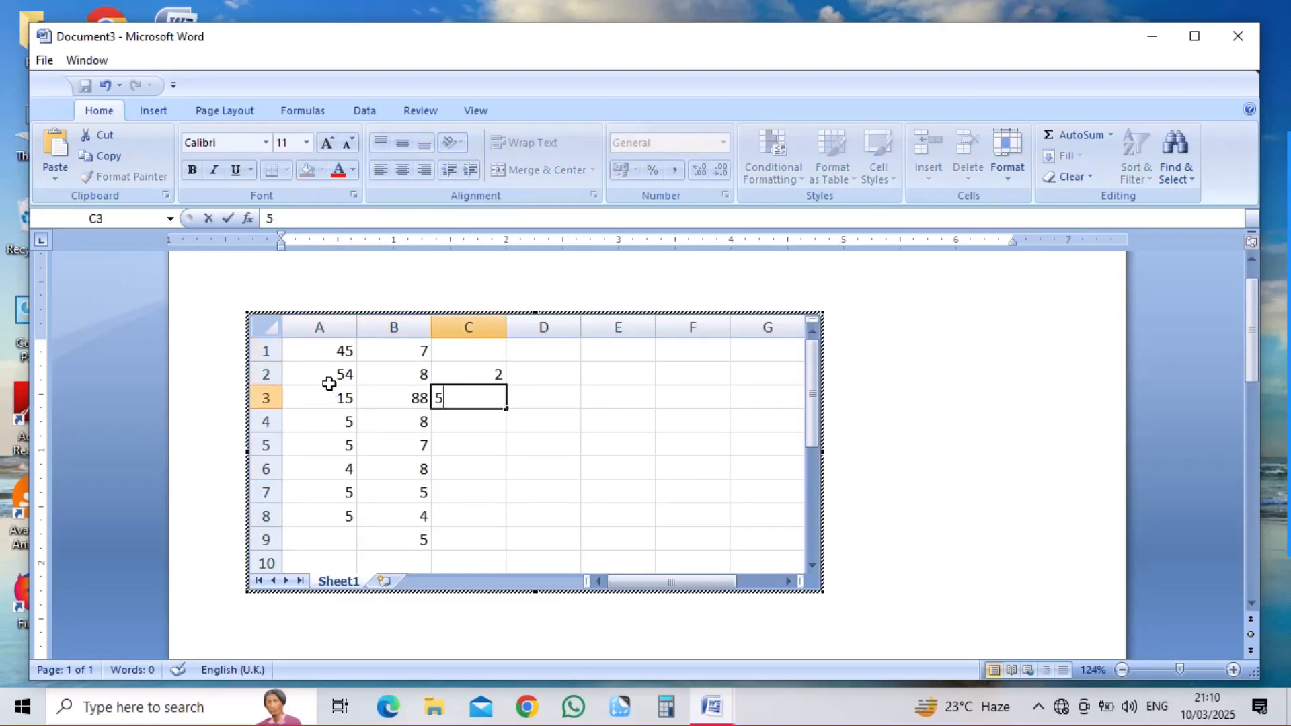
type(" 5 4 5 5 45")
key("Return")
type("5")
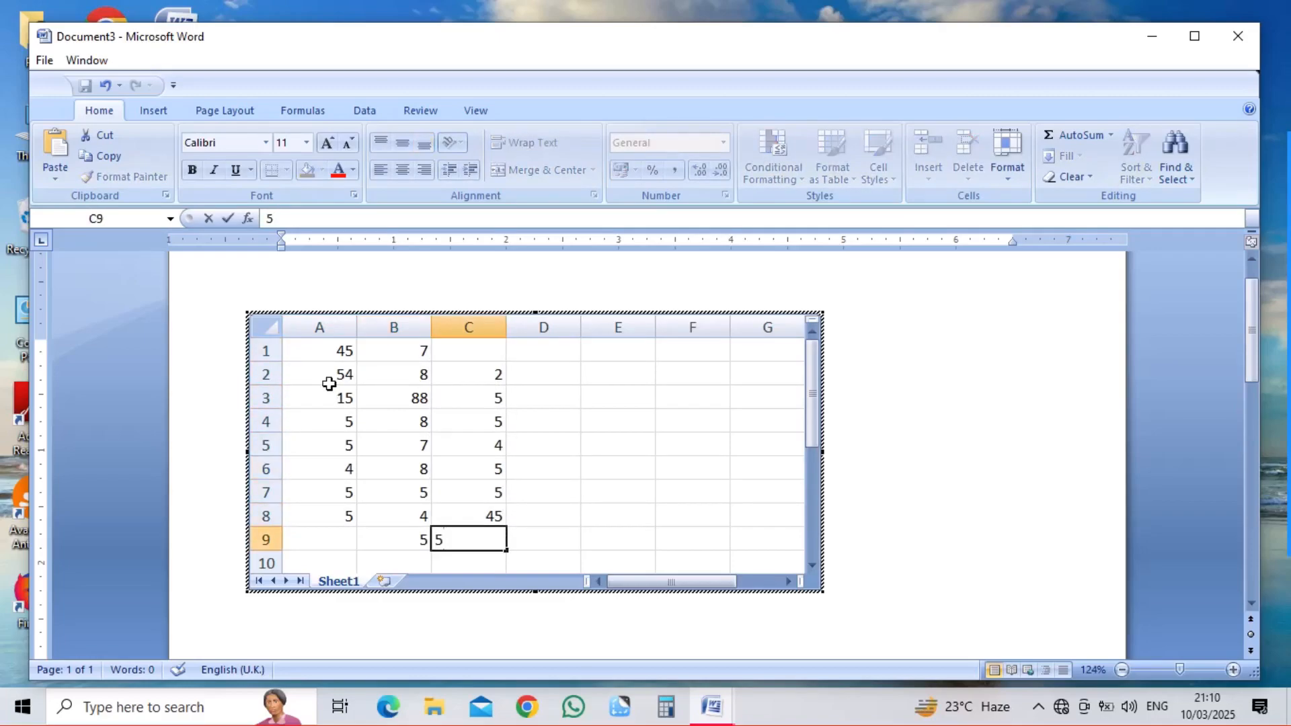
Step: Fill column D from D9 up to D1 with 2, 5, 656, 4, 556, 455, 4, 54 and 5, and finish editing the spreadsheet
key("Tab")
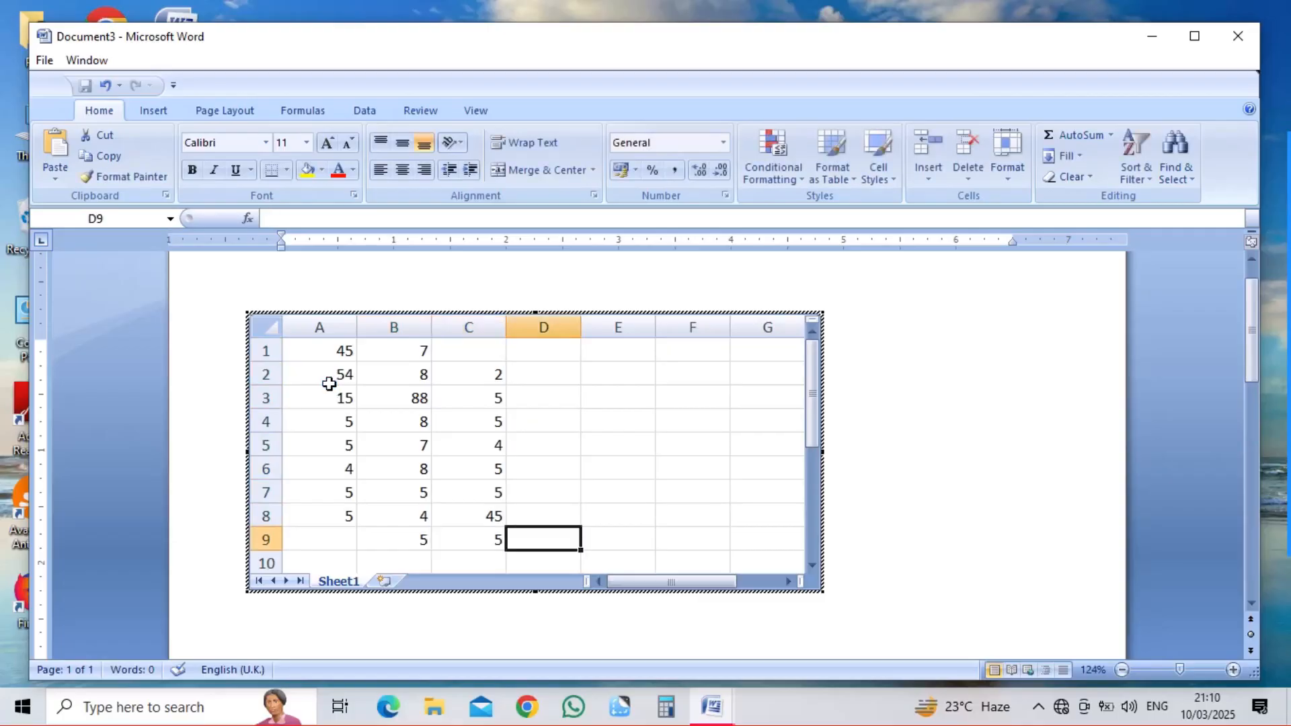
type("2")
key("shift+Return")
type("5")
key("shift+Return")
type("656")
key("shift+Return")
type("4")
key("shift+Return")
type("556")
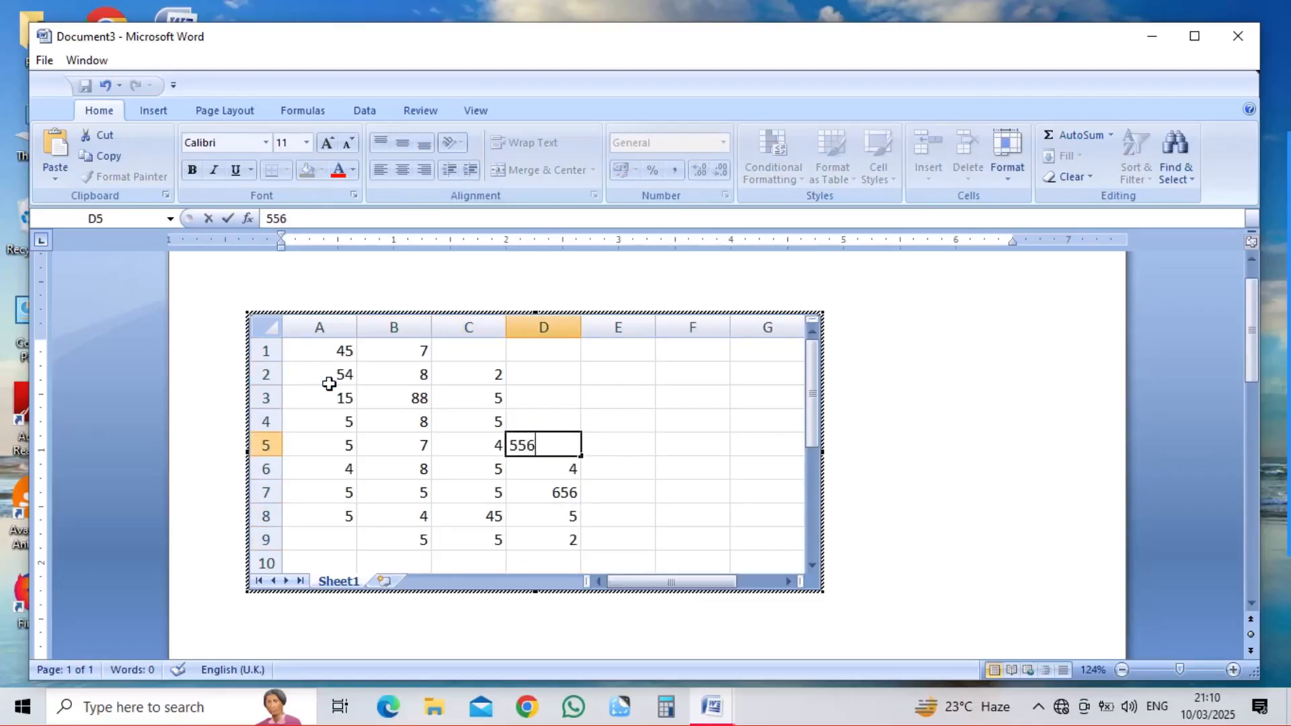
key("shift+Return")
type("455")
key("shift+Return")
type("4")
key("shift+Return")
type("54")
key("shift+Return")
type("5")
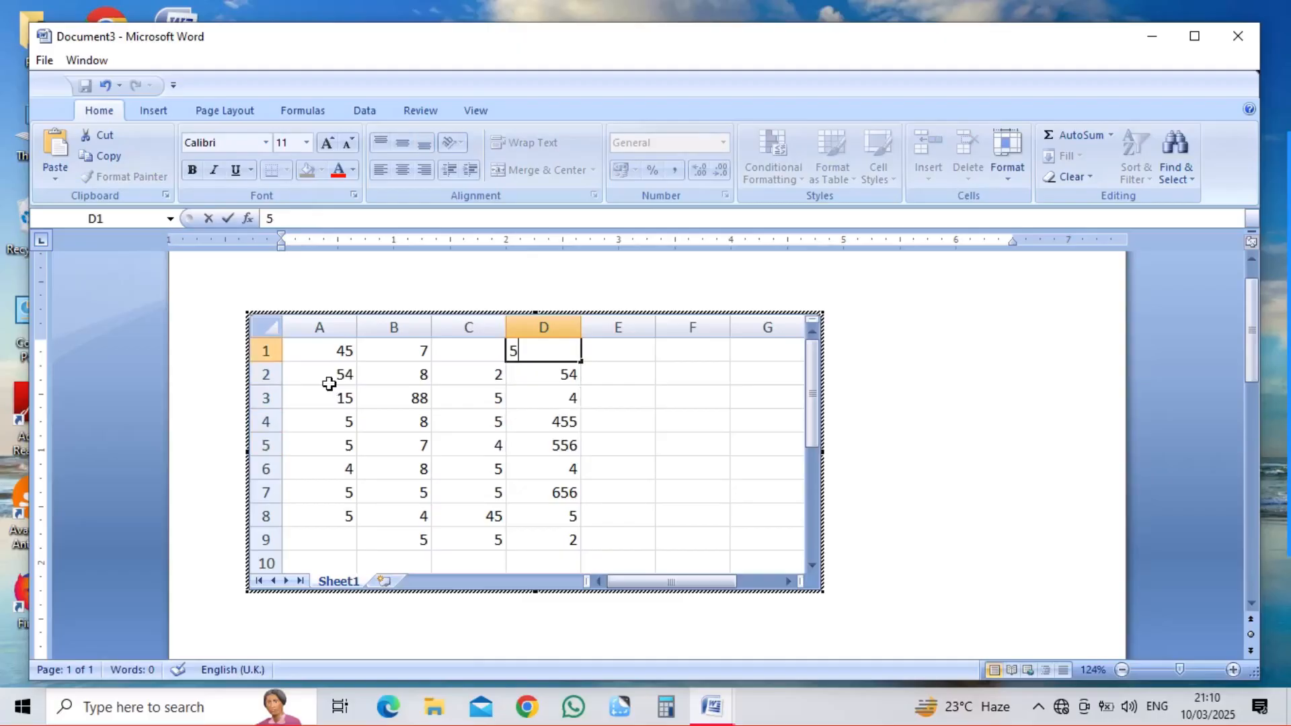
left_click(901, 411)
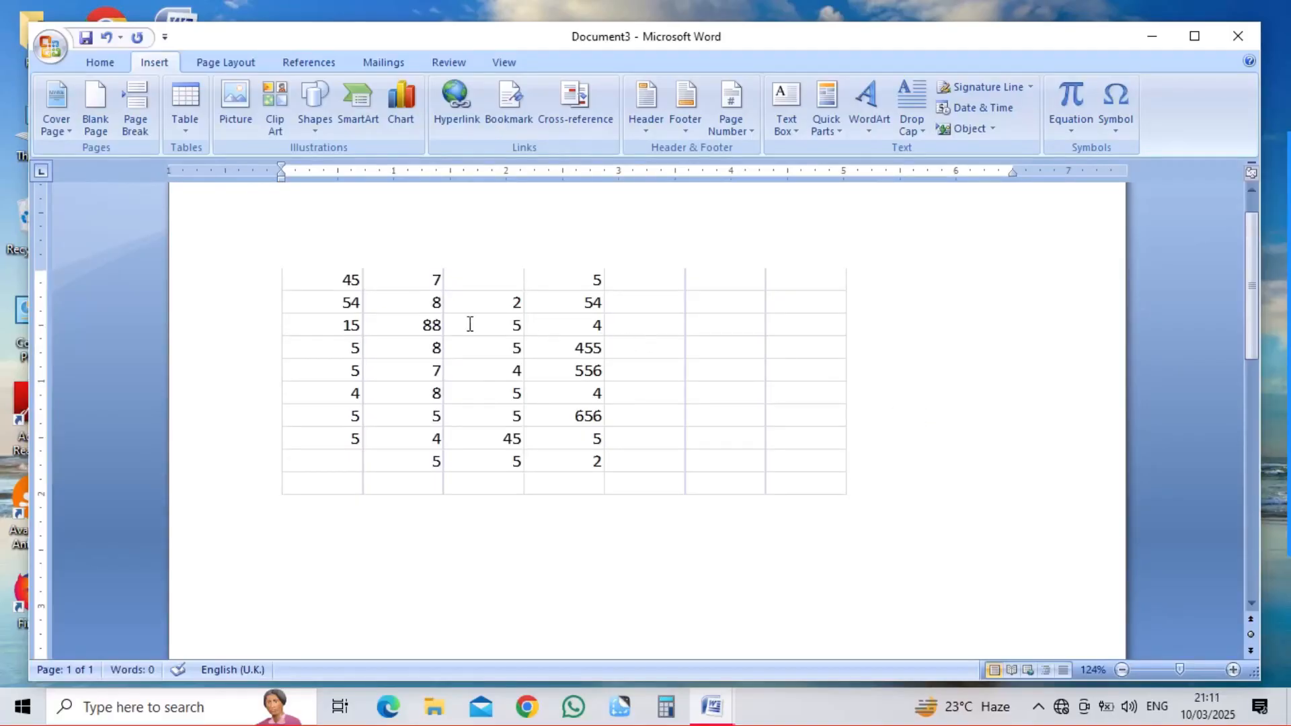
left_click(302, 274)
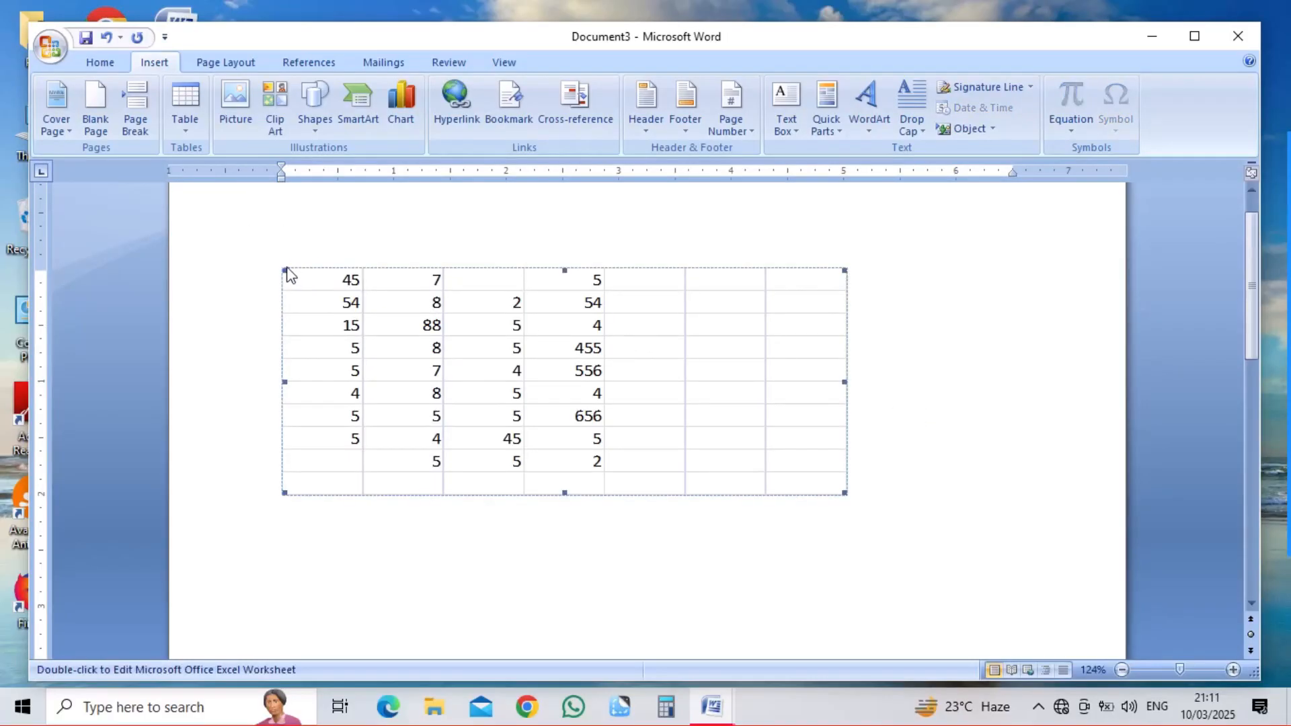
left_click(190, 128)
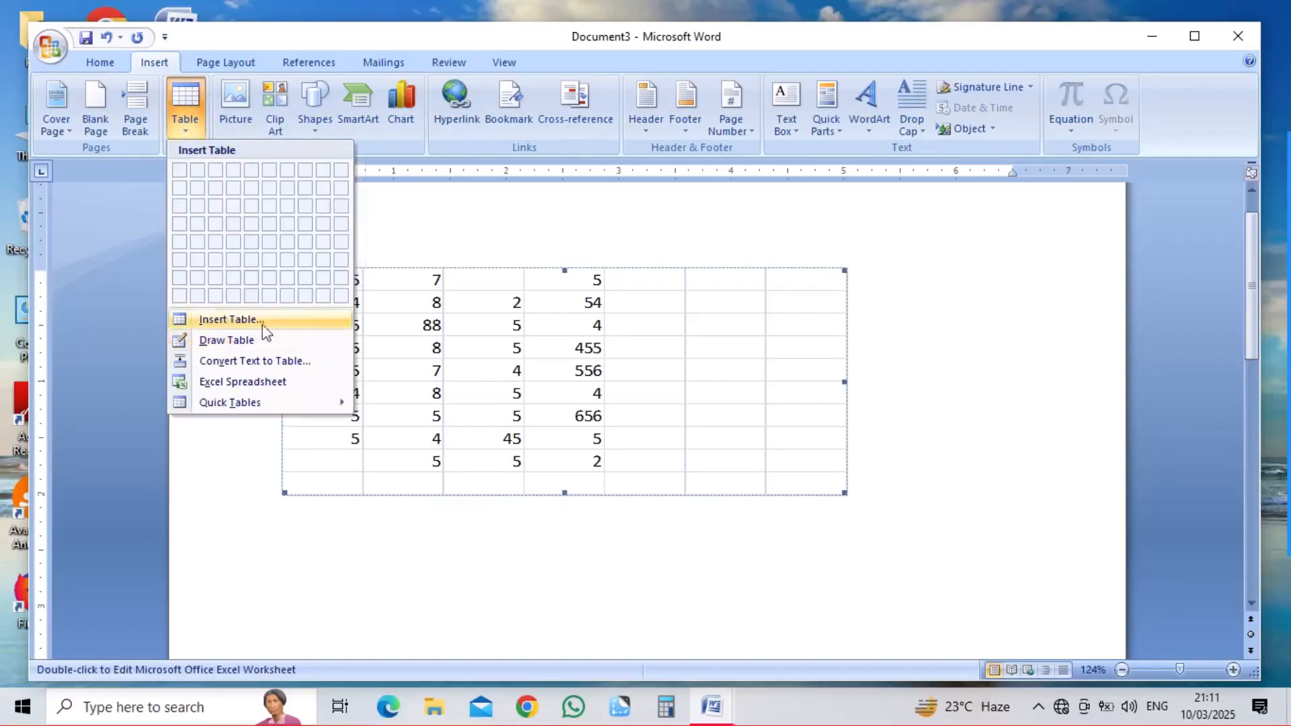
left_click(558, 200)
left_click(496, 291)
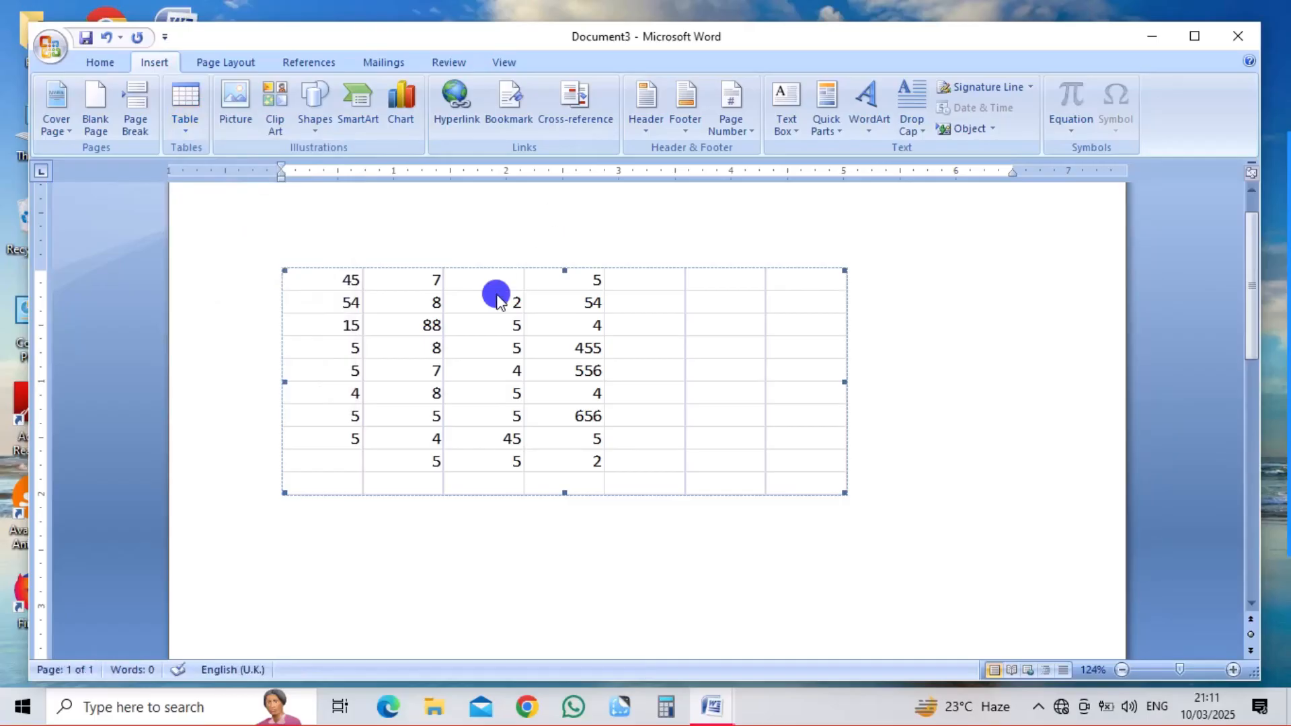
left_click(889, 316)
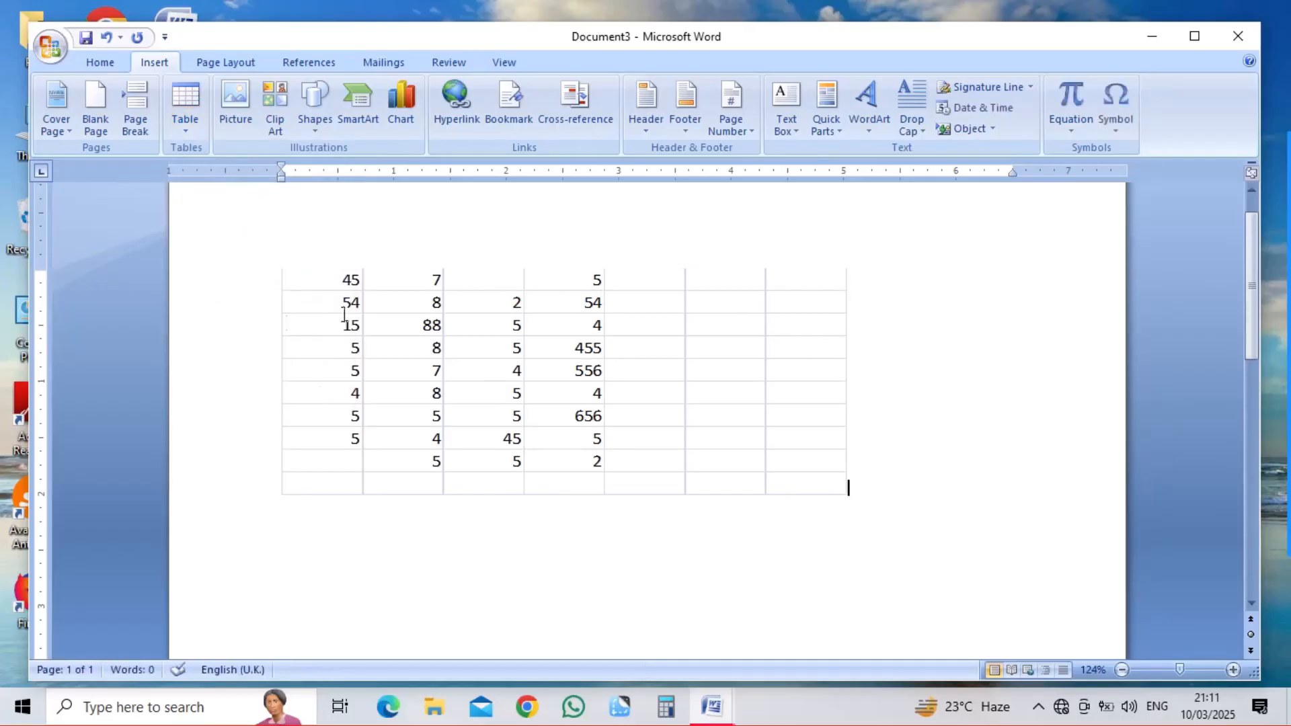
left_click(280, 314)
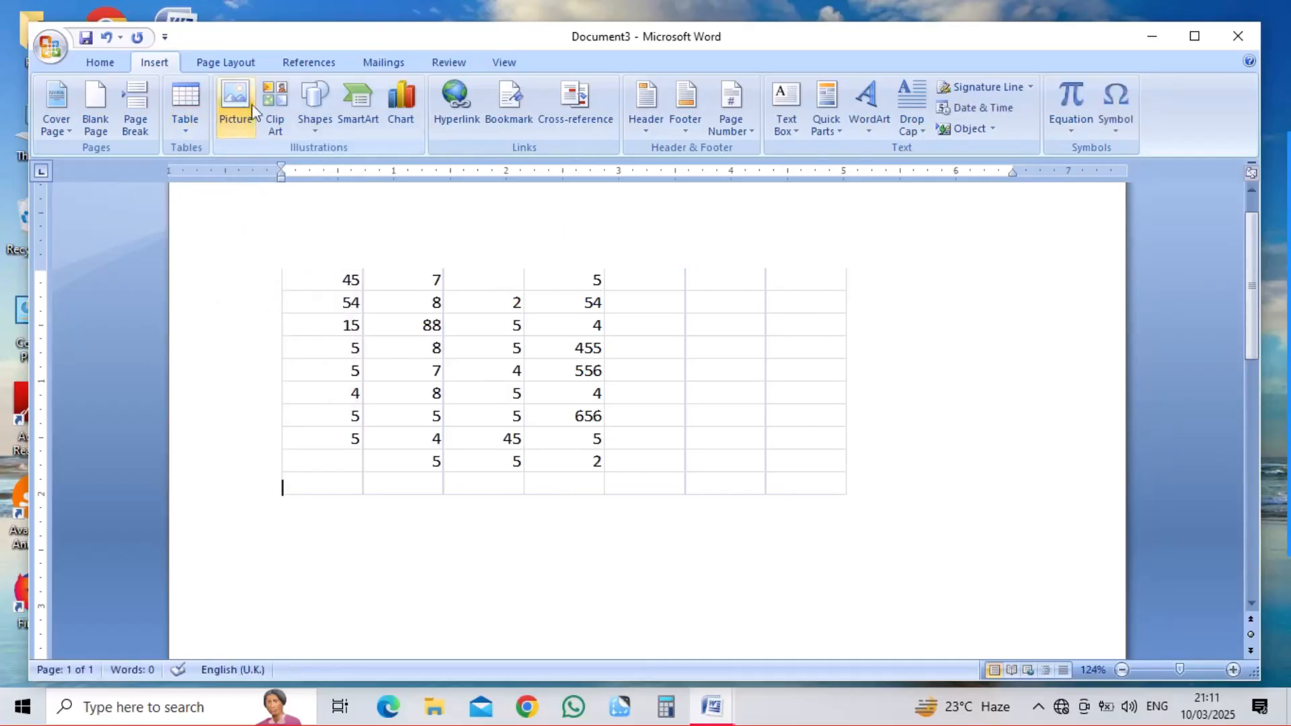
Step: Enclose the embedded spreadsheet object in a Word table with the Insert Table command
left_click(338, 286)
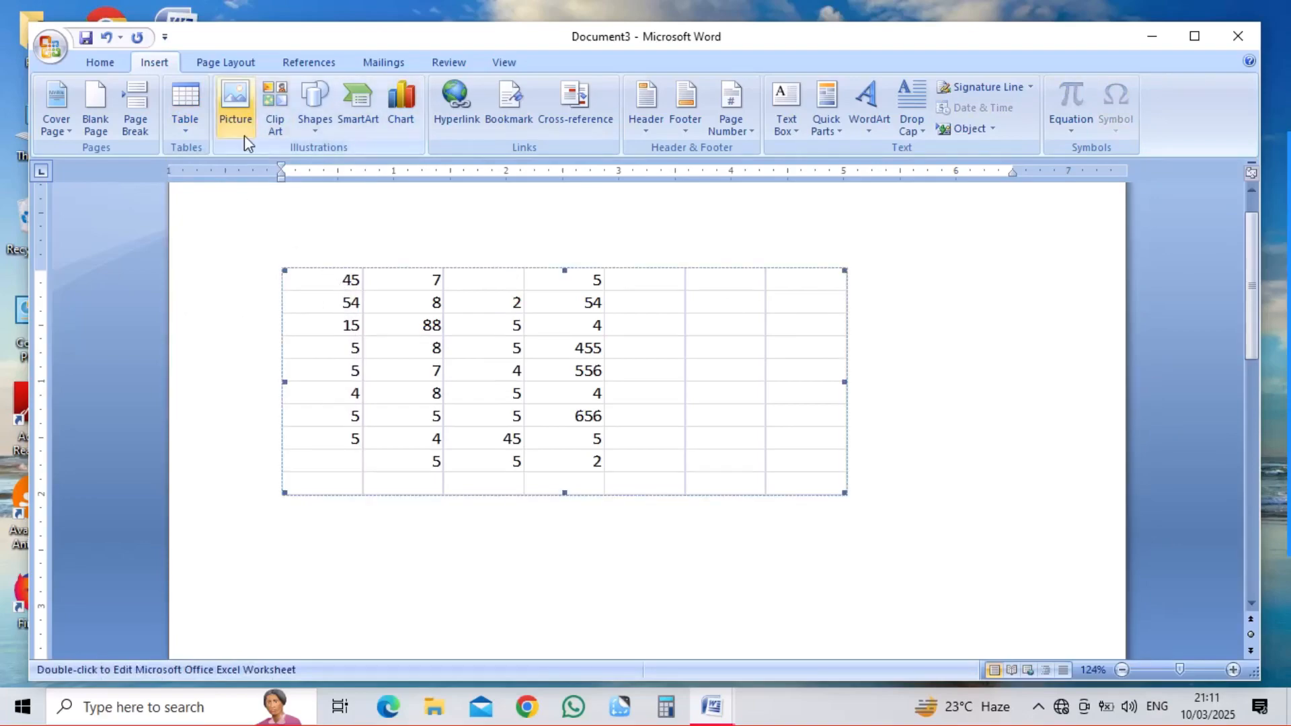
left_click(181, 104)
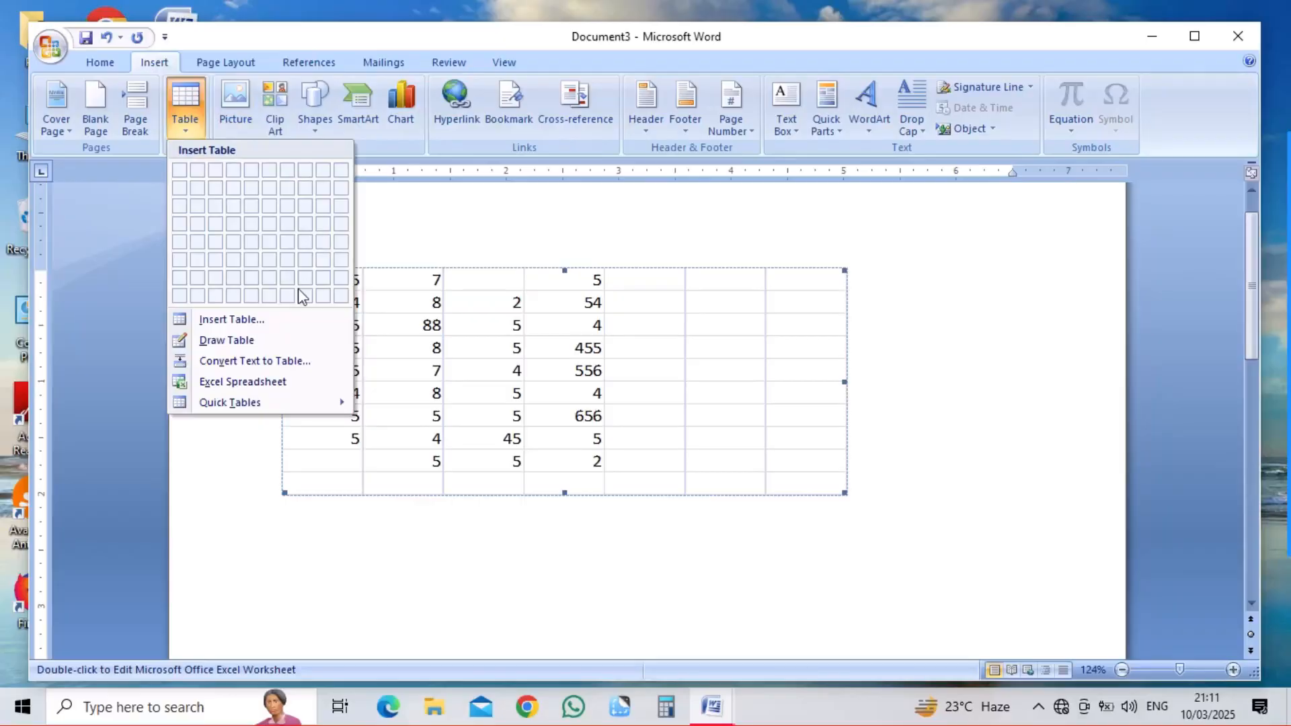
left_click(256, 321)
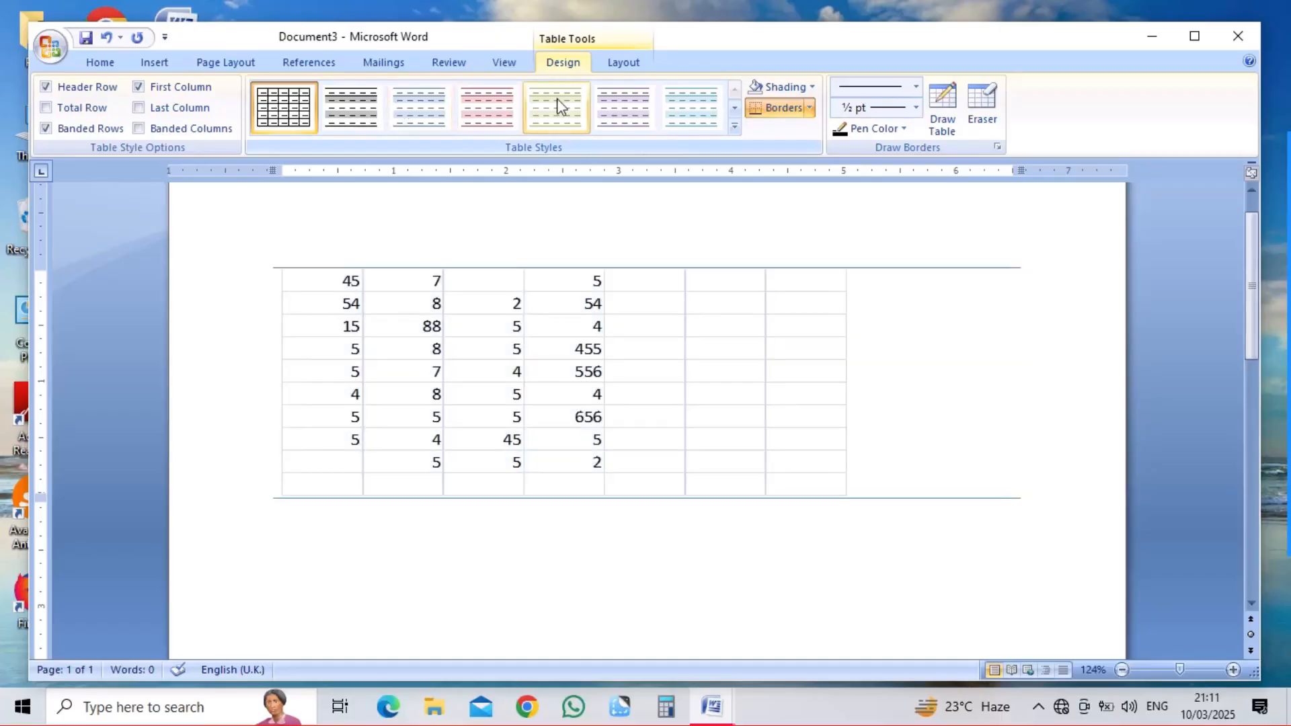
Step: Try the light green and purple table styles and apply the teal Medium Shading 1 - Accent 5 style to the table
left_click(556, 105)
left_click(624, 117)
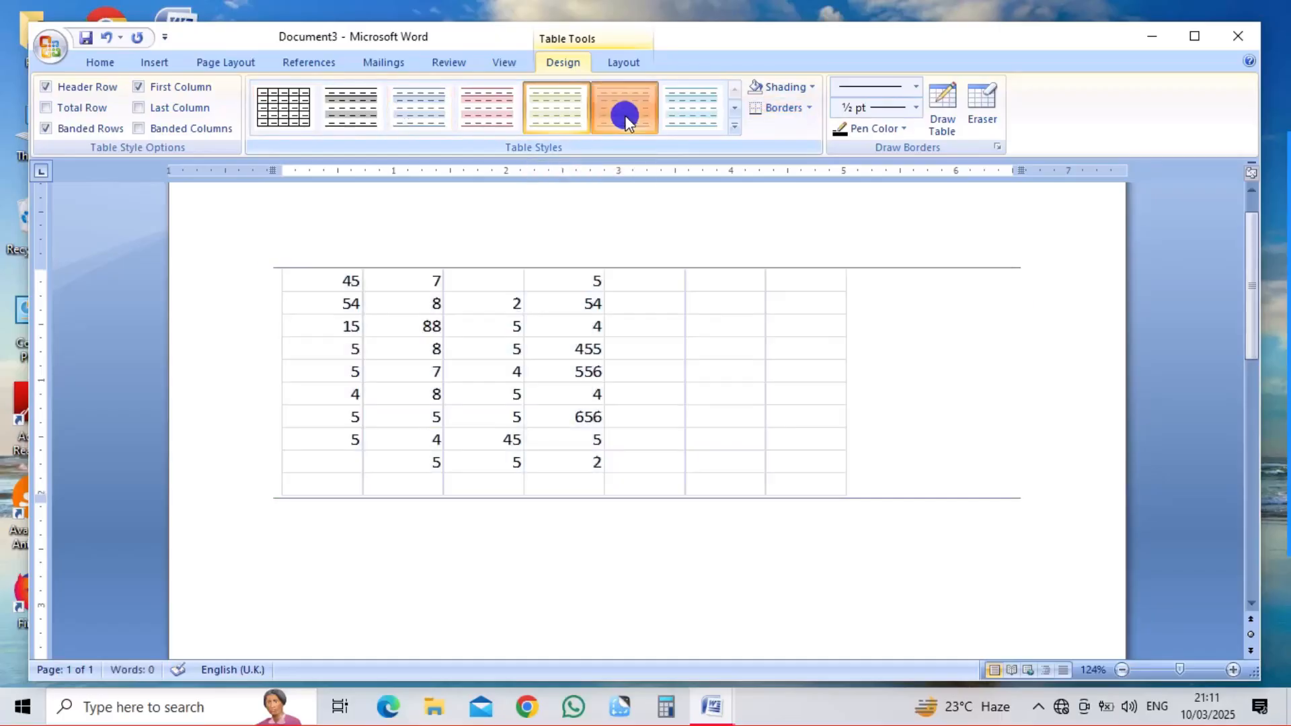
left_click(733, 126)
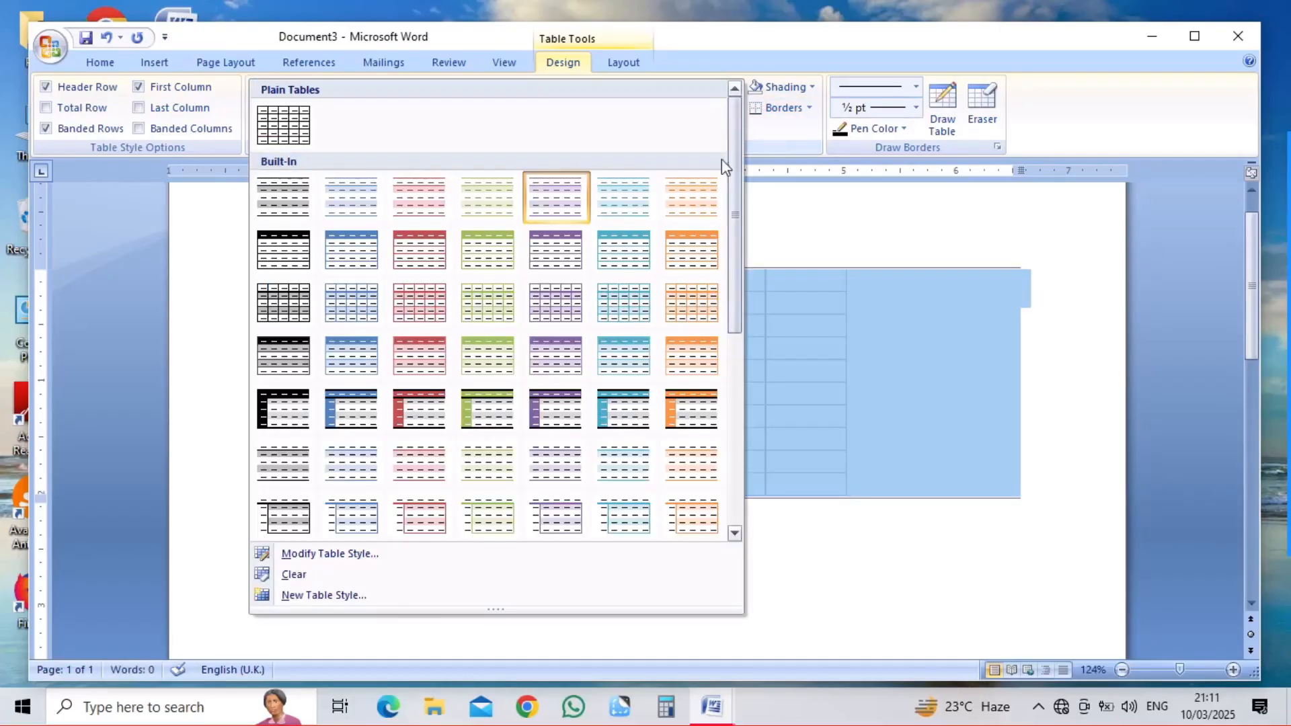
left_click(612, 349)
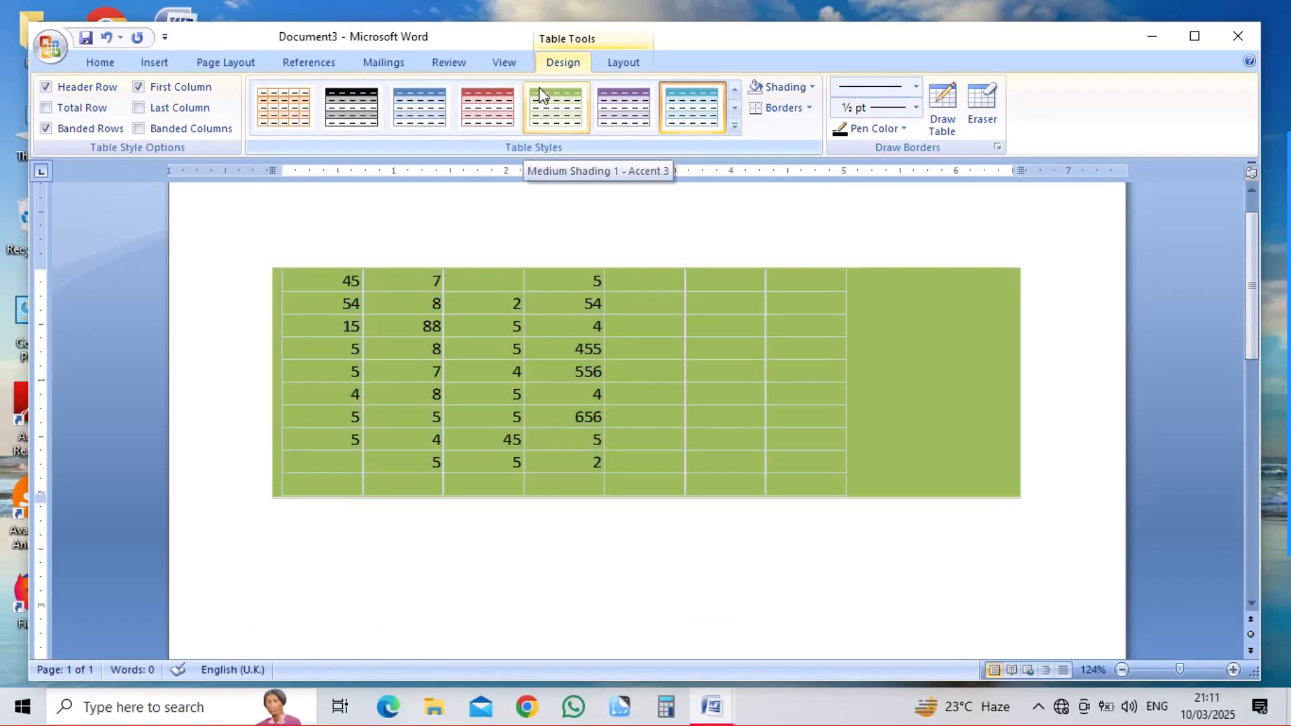
Step: Apply All Borders to the table around the spreadsheet
left_click(618, 61)
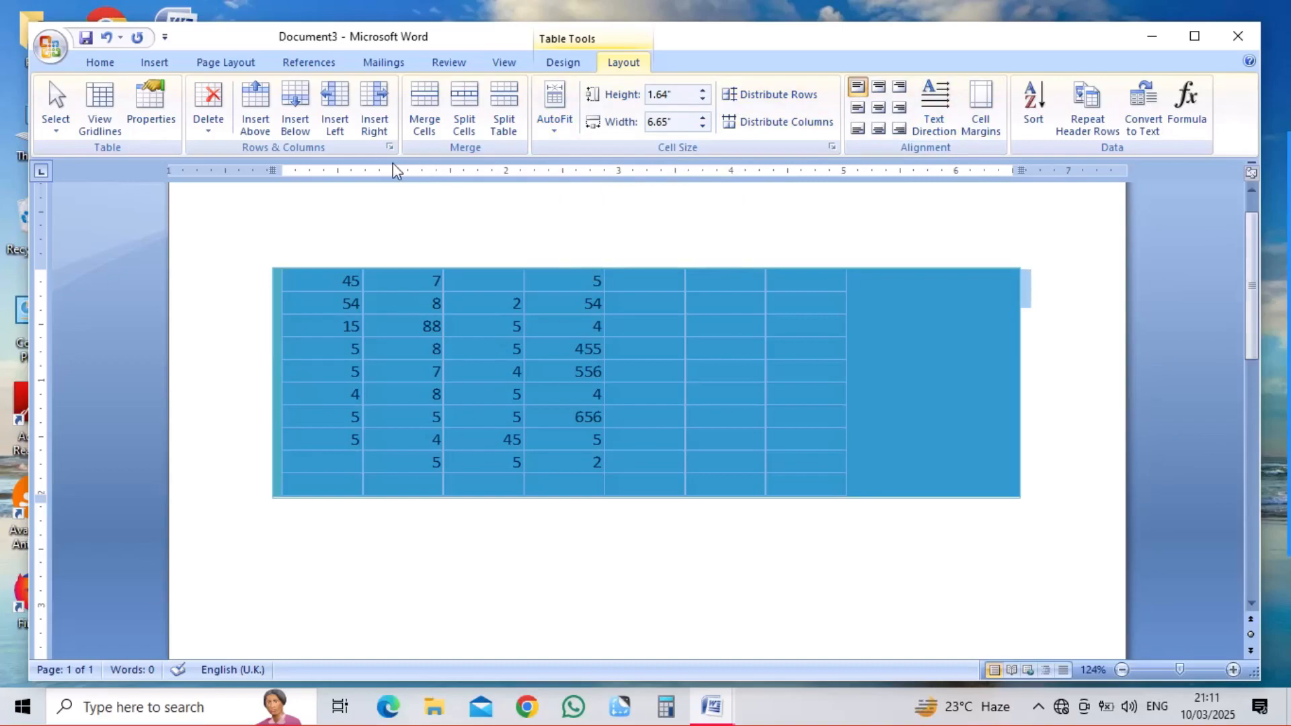
mouse_move(392, 162)
left_mouse_down()
mouse_move(495, 163)
mouse_move(488, 147)
left_mouse_up()
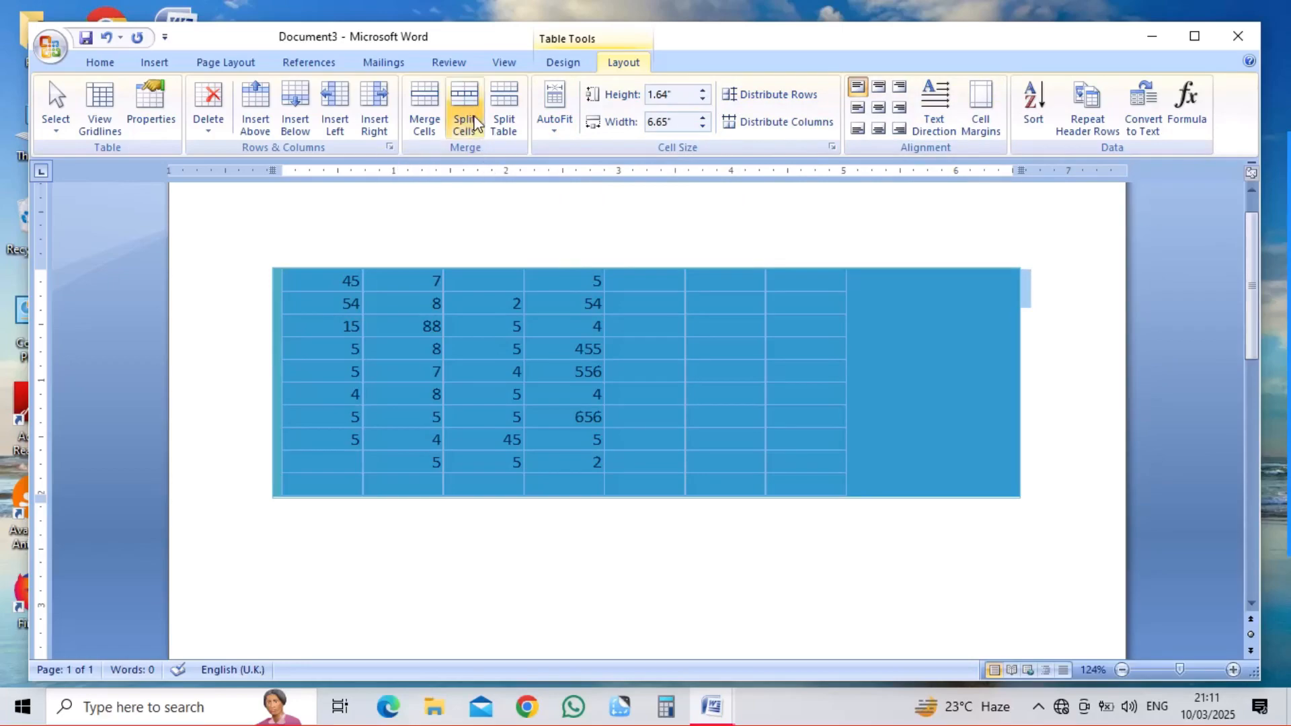
left_click(561, 64)
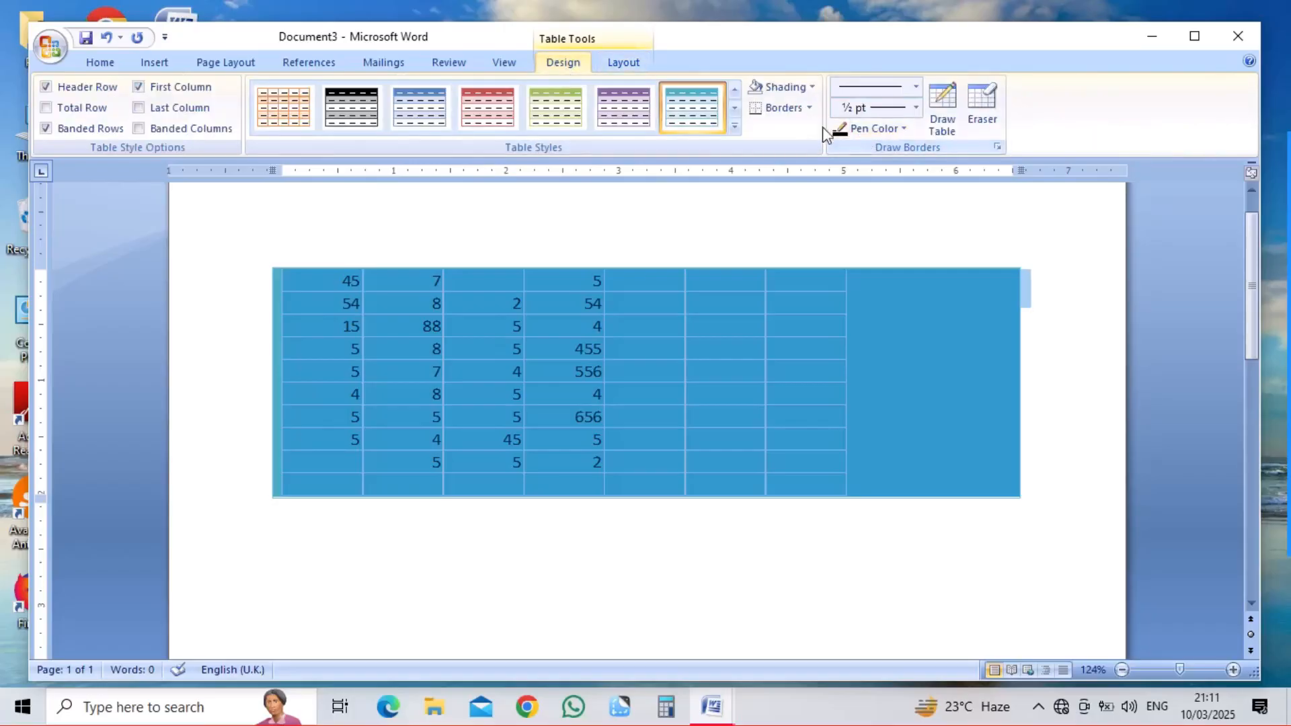
left_click(810, 108)
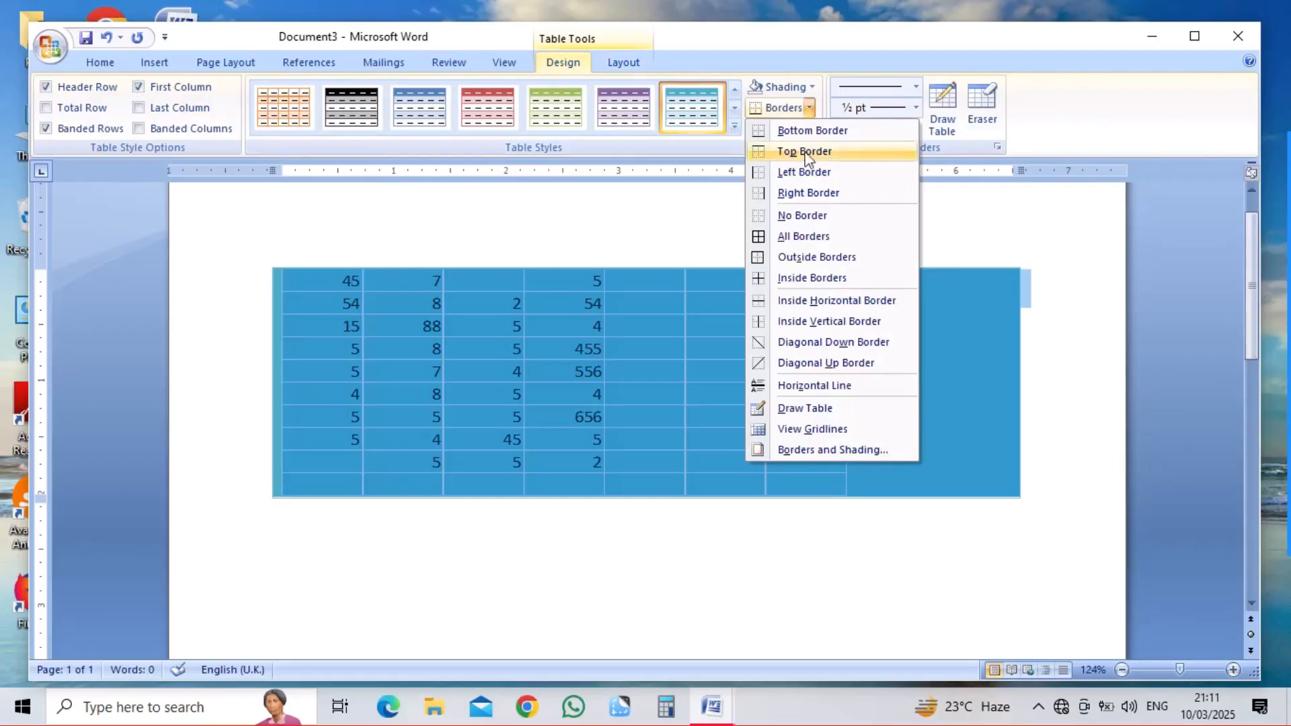
left_click(762, 233)
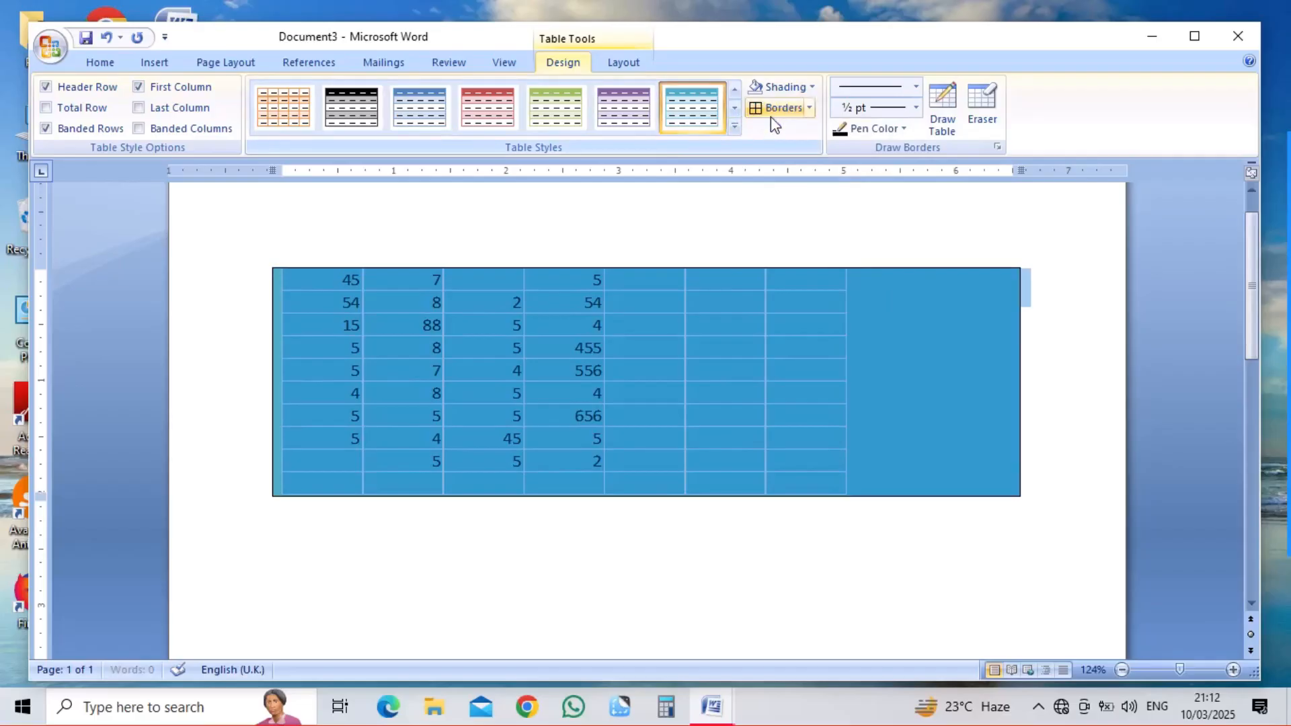
Step: Shade the table around the spreadsheet with the standard Blue colour
left_click(810, 86)
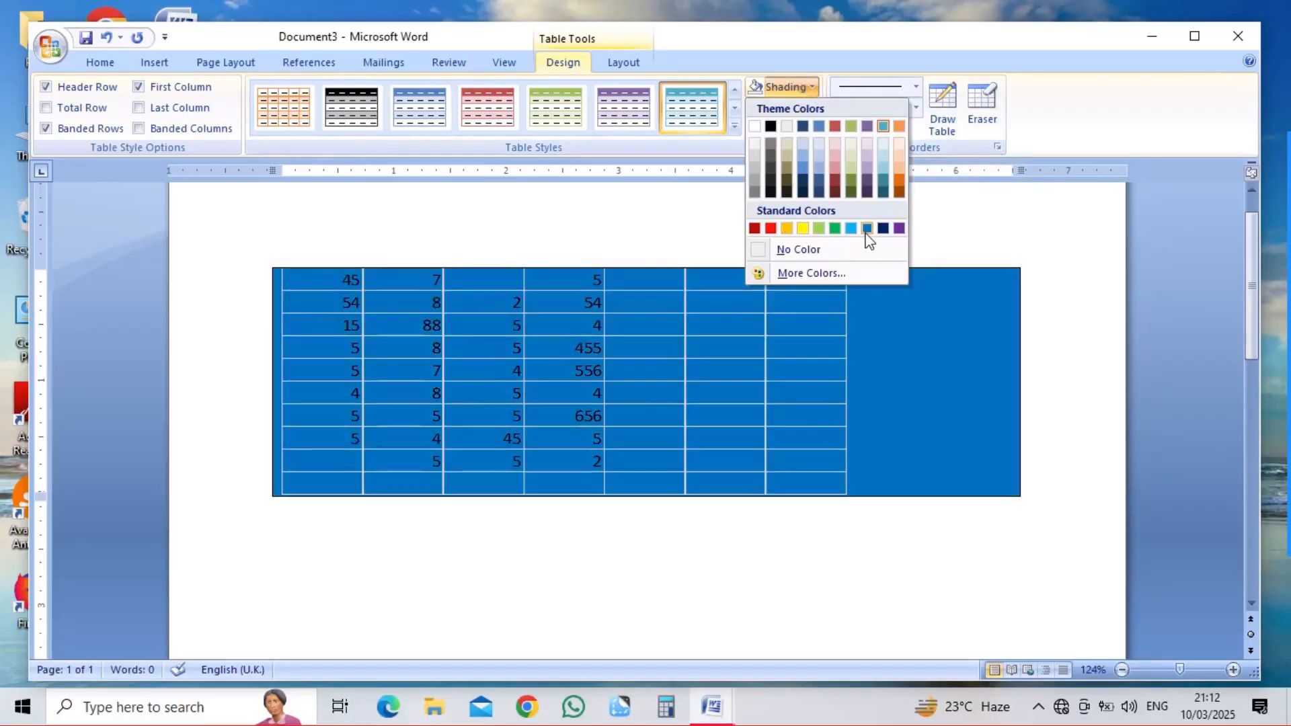
left_click(866, 229)
left_click(690, 265)
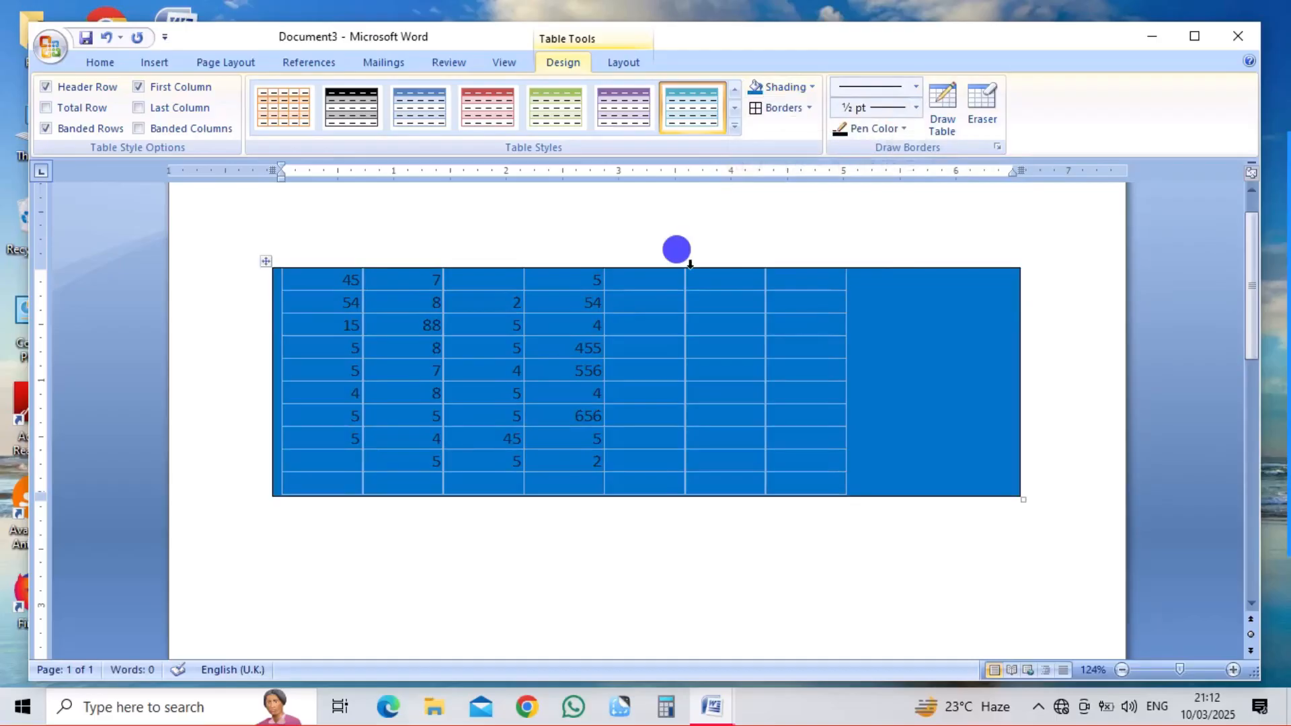
Step: Undo the shading, formatting and insertion of the spreadsheet table until the document is blank
key("ctrl+z")
key("ctrl+z")
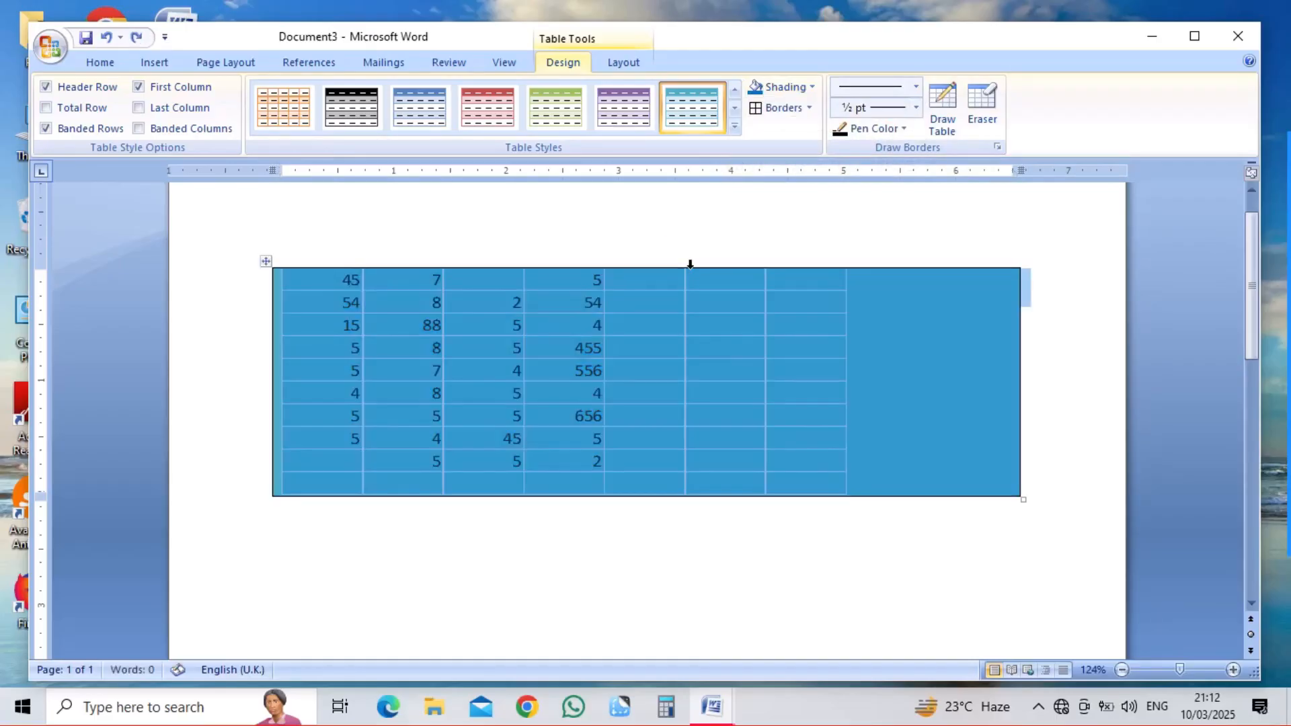
key("ctrl+z")
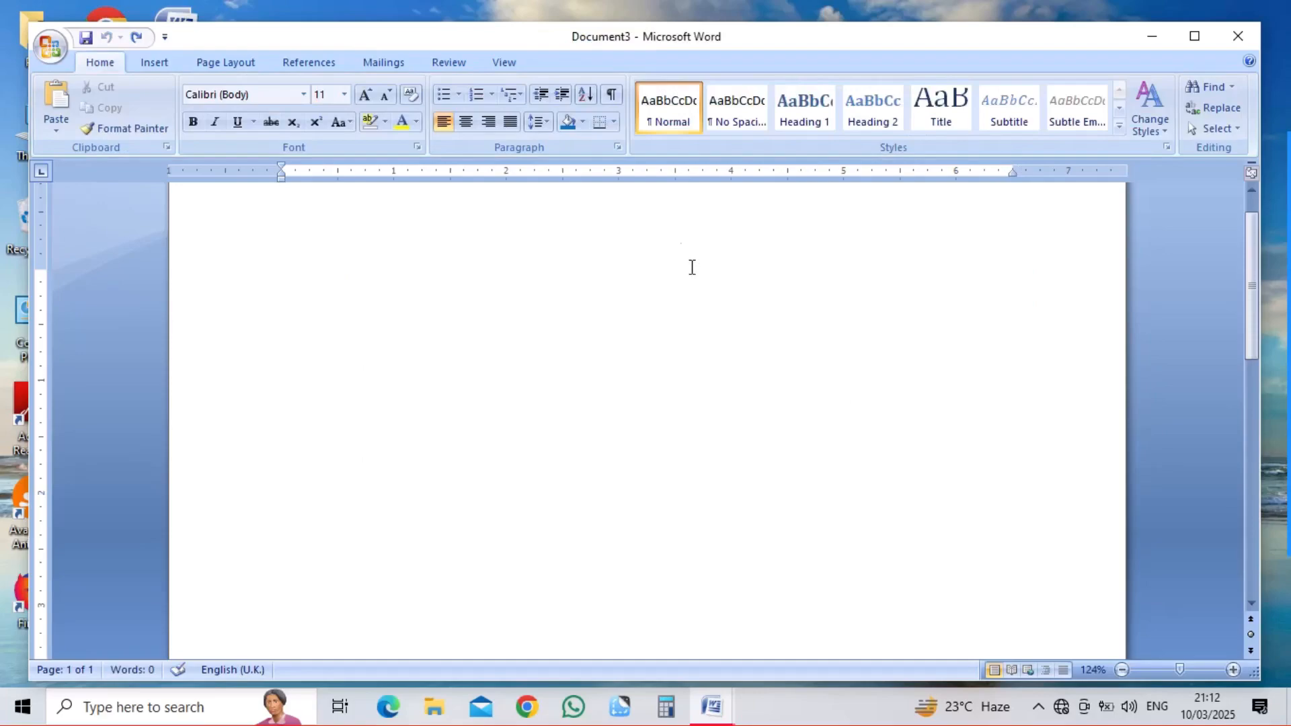
Step: Insert the built-in Calendar 3 quick table into the blank document
left_click(166, 62)
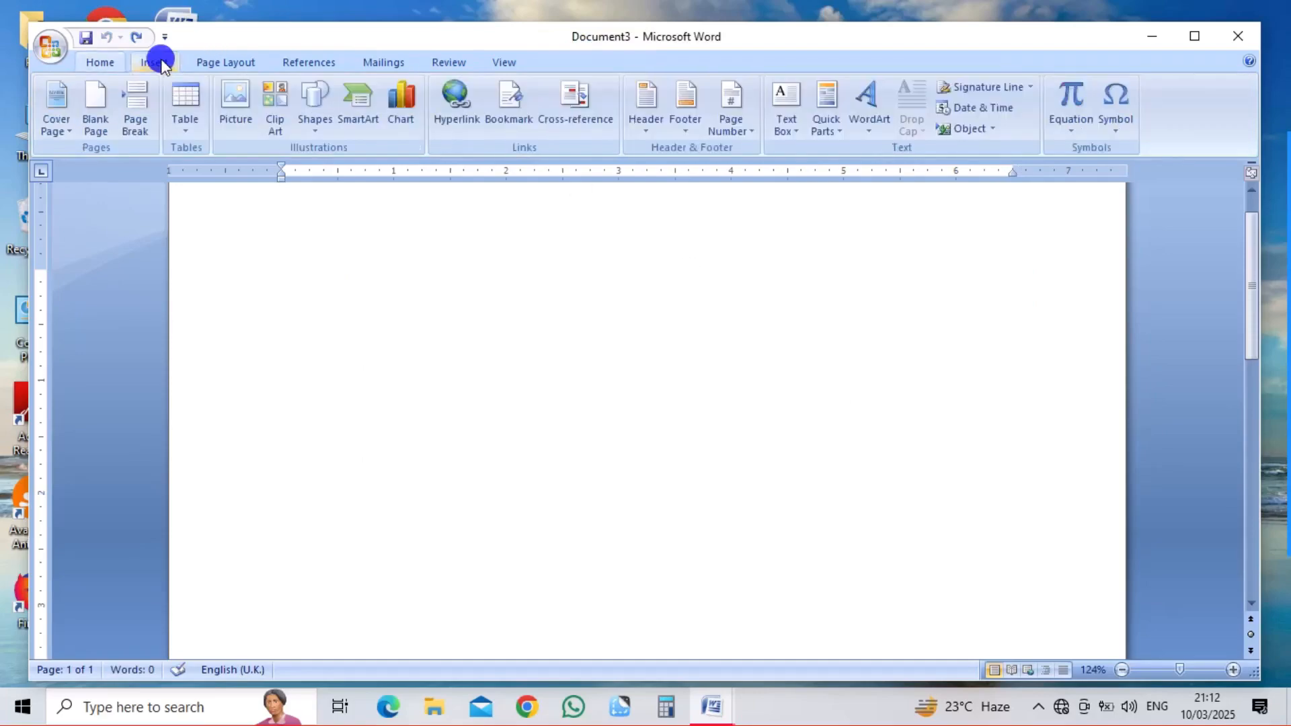
left_click(195, 121)
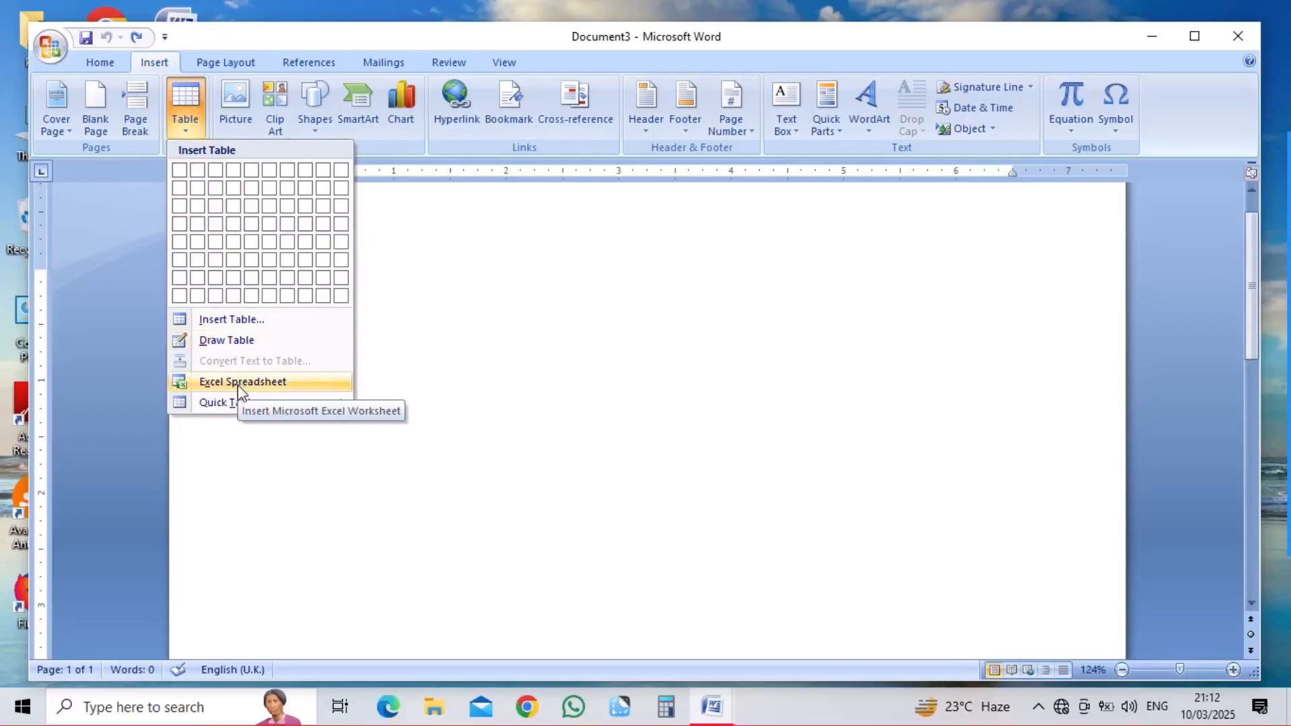
mouse_move(225, 407)
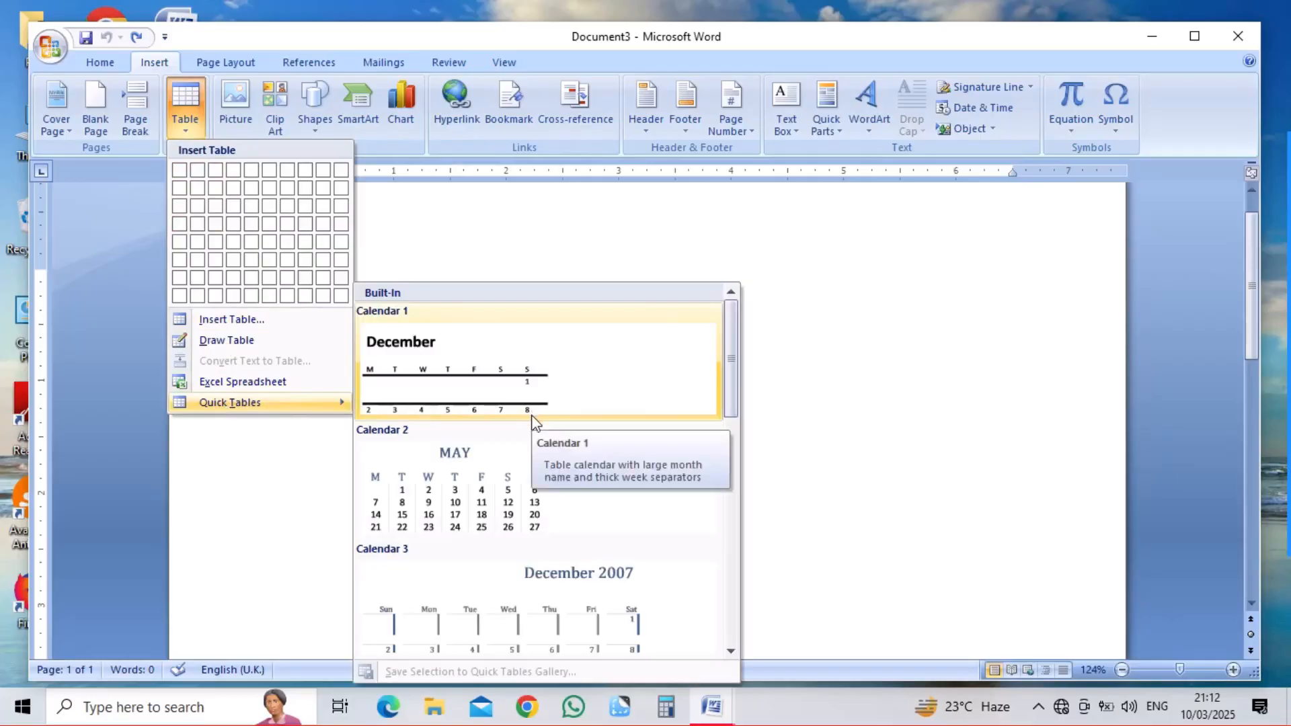
left_click(515, 613)
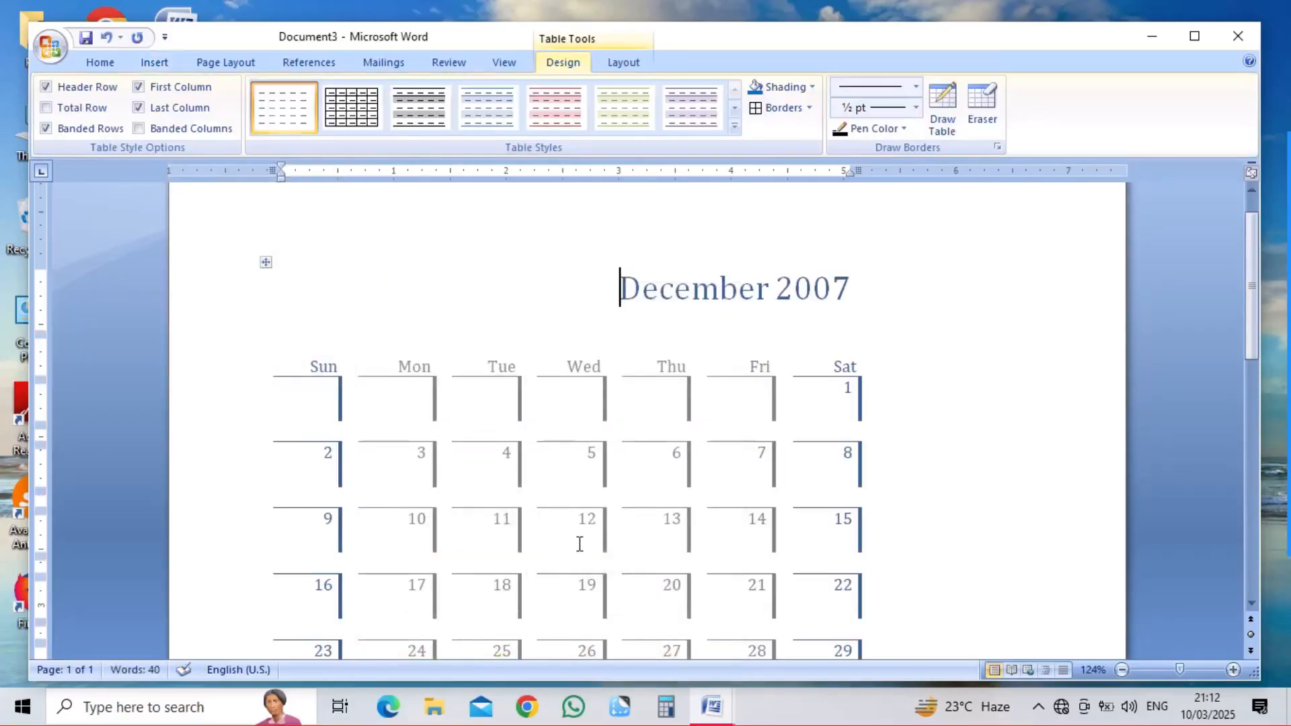
left_click(418, 451)
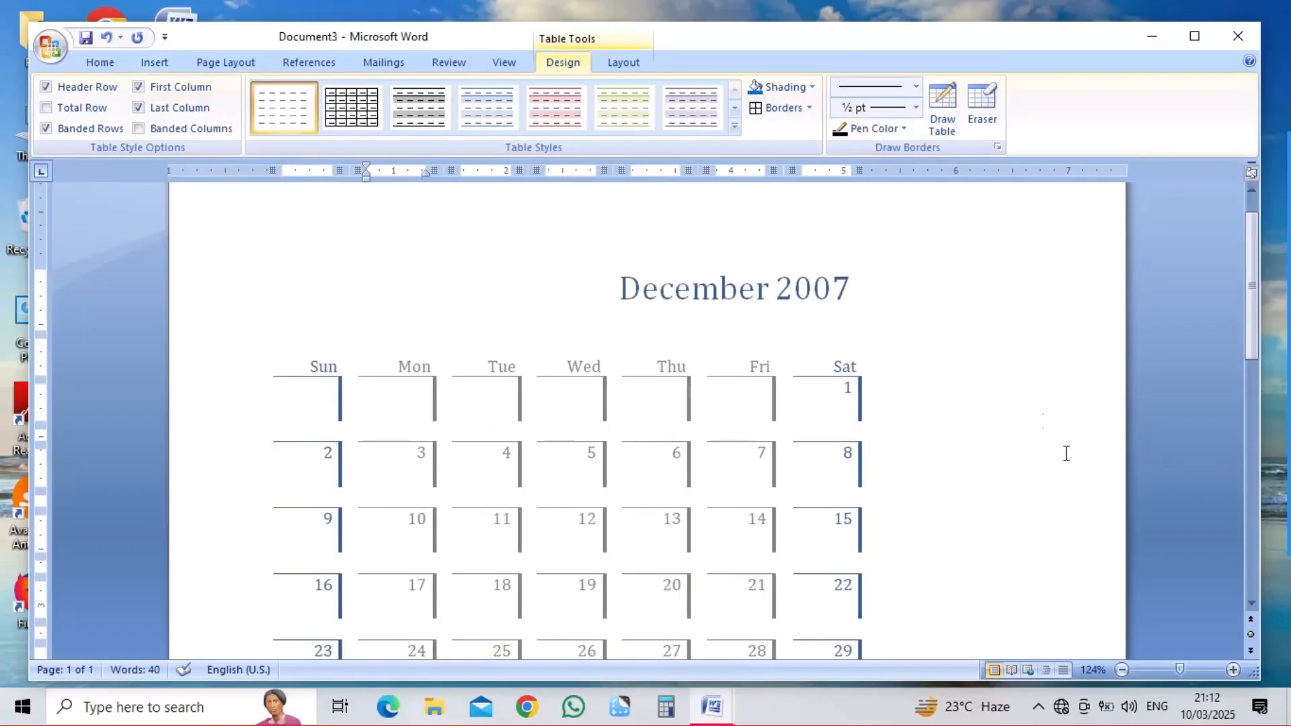
Step: Look over the December 2007 calendar down to its last week and undo its insertion
left_click(1251, 603)
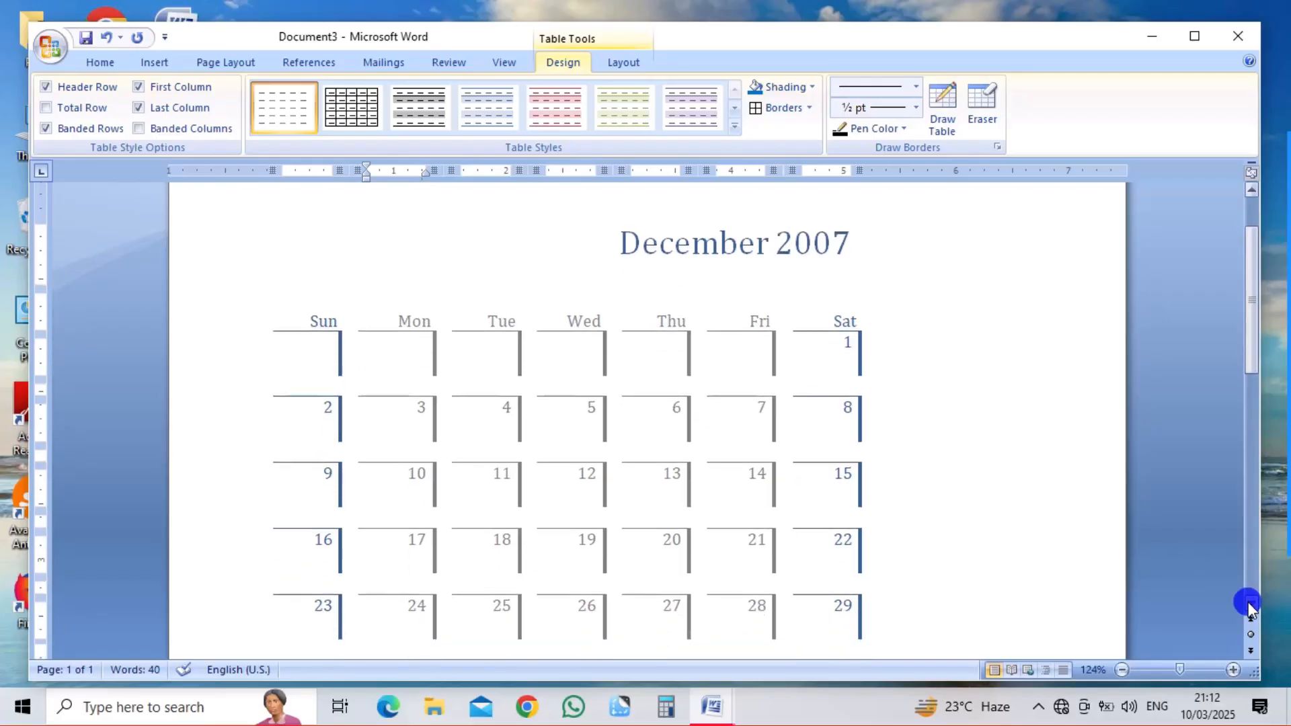
left_click(1249, 605)
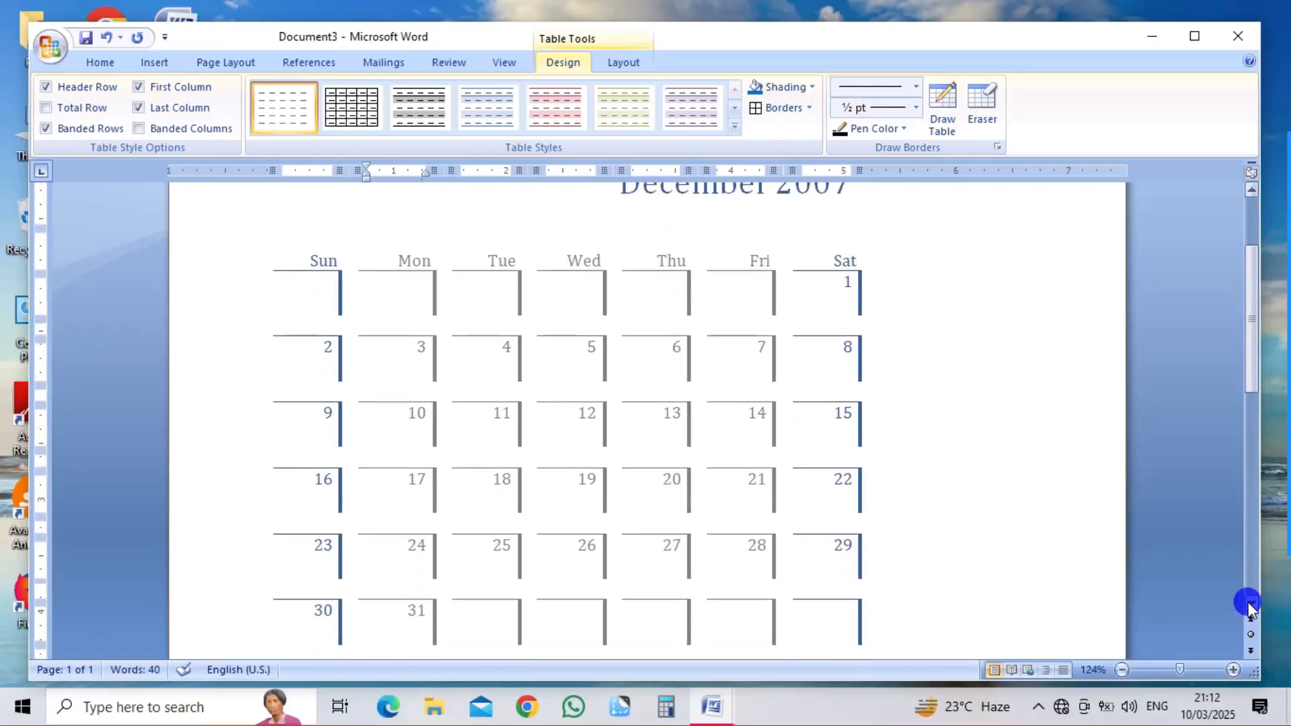
left_click(1249, 605)
left_click(1249, 607)
left_click(1249, 607)
left_click(1249, 607)
left_click(1249, 607)
left_click(1249, 607)
left_click(1249, 605)
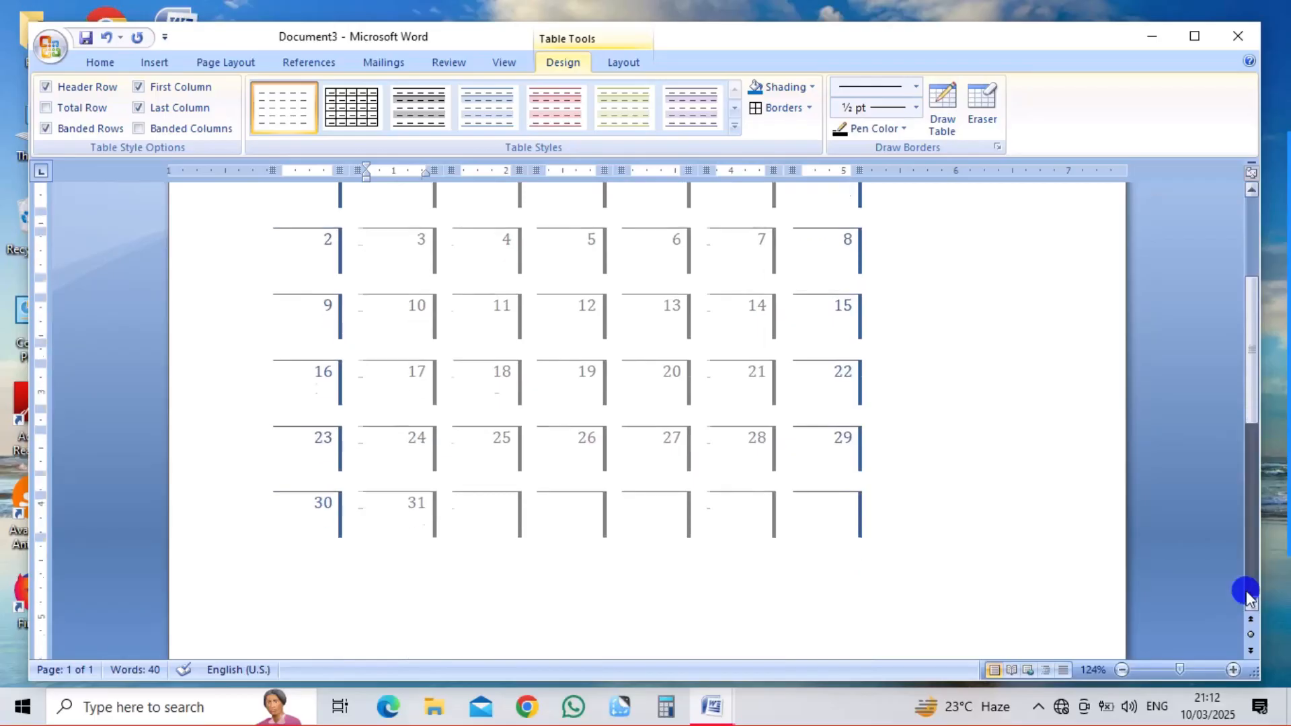
key("ctrl+z")
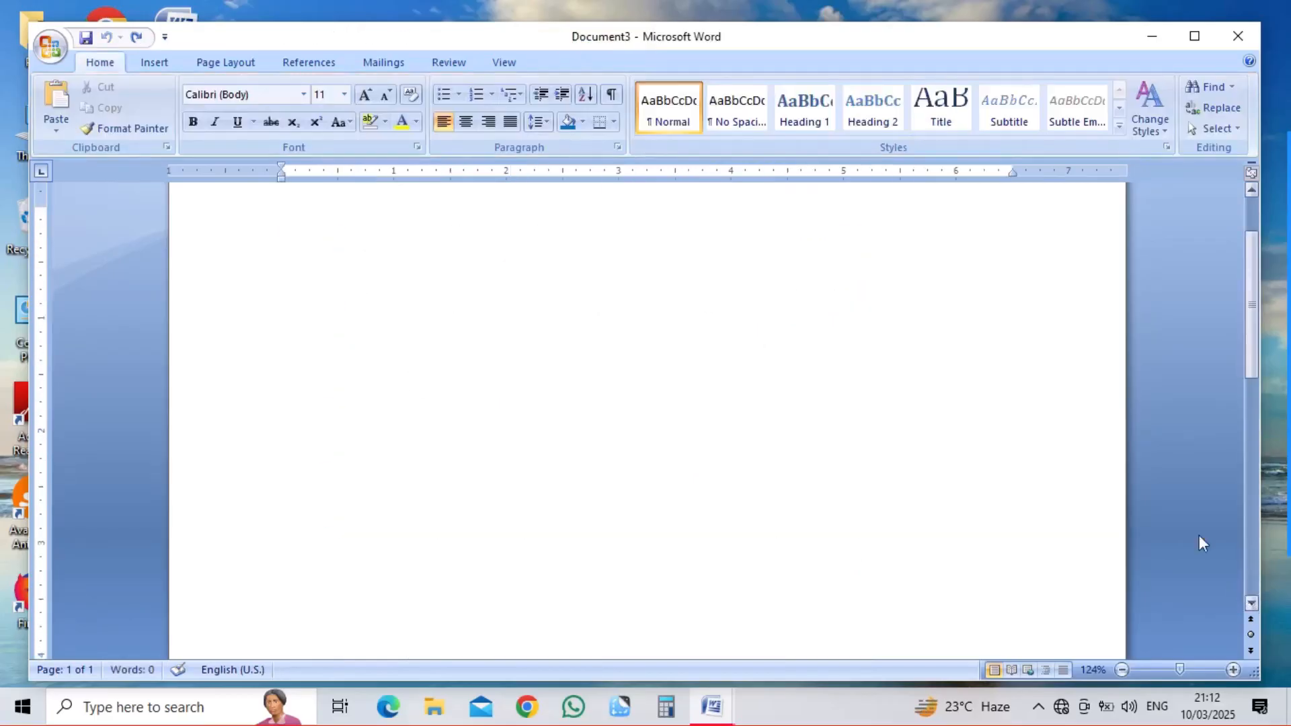
Step: Insert a table with six columns and two rows
left_click(160, 62)
left_click(185, 111)
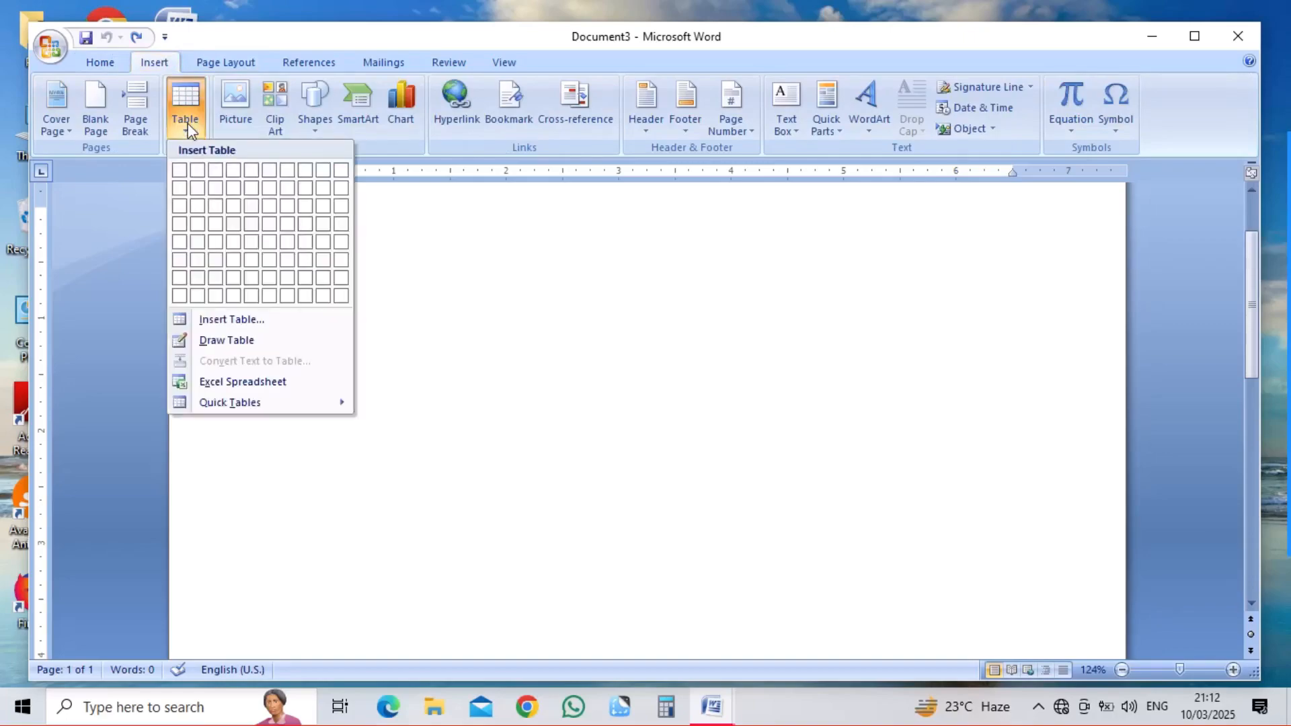
left_click(267, 190)
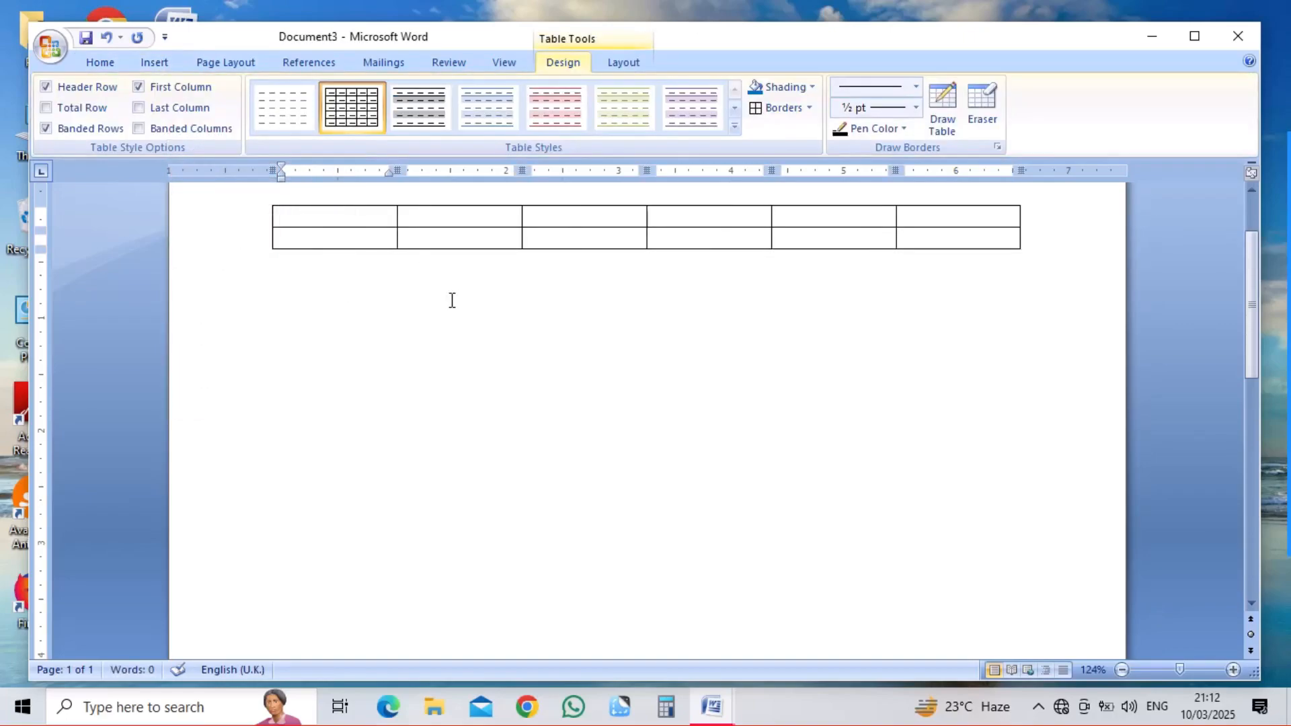
Step: Enter a person's full name and 4521 in the first two cells of the table's first row
left_click(332, 210)
left_click(350, 214)
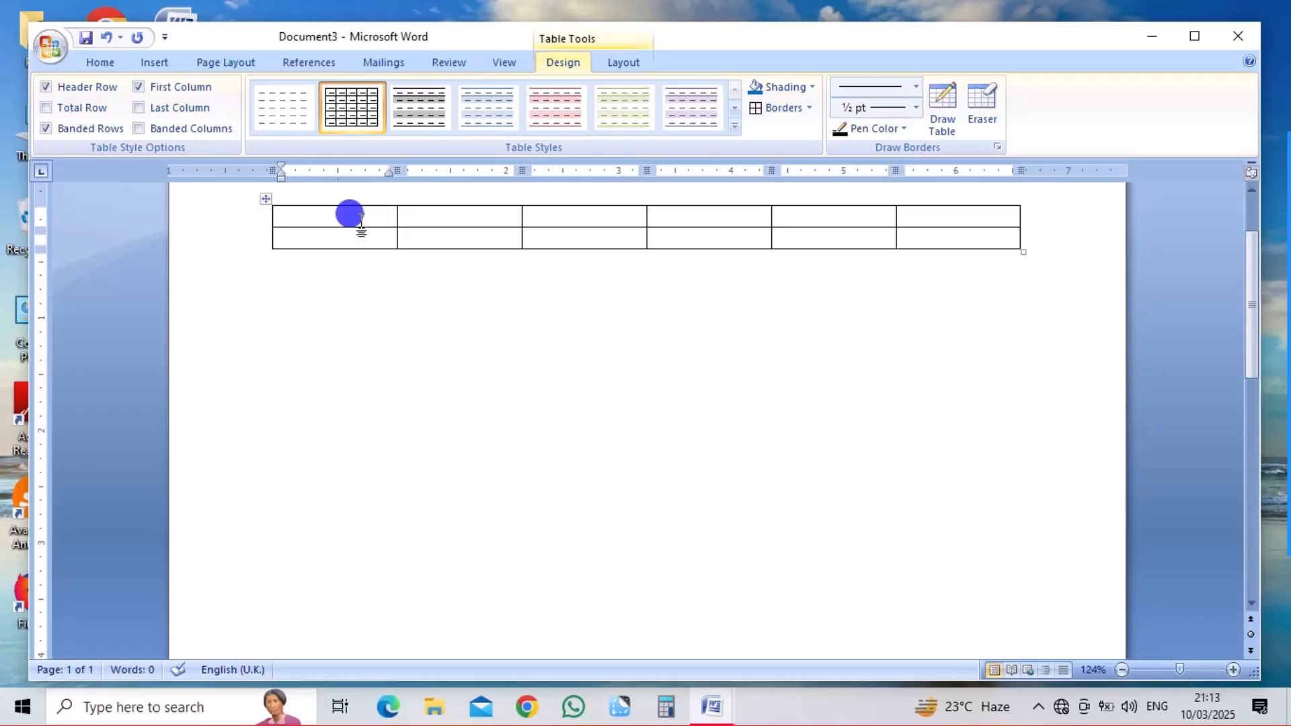
type("r")
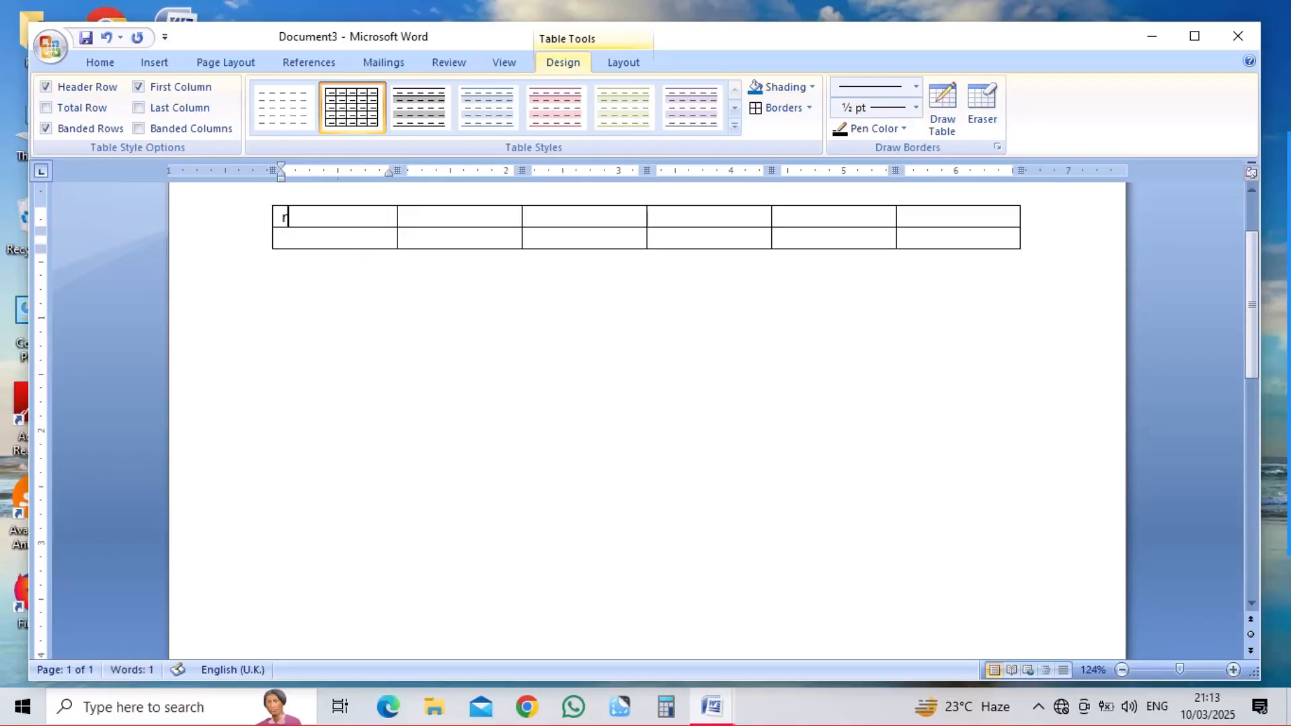
key("BackSpace")
type("RAM KUMAR")
key("Tab")
type("4521")
key("Tab")
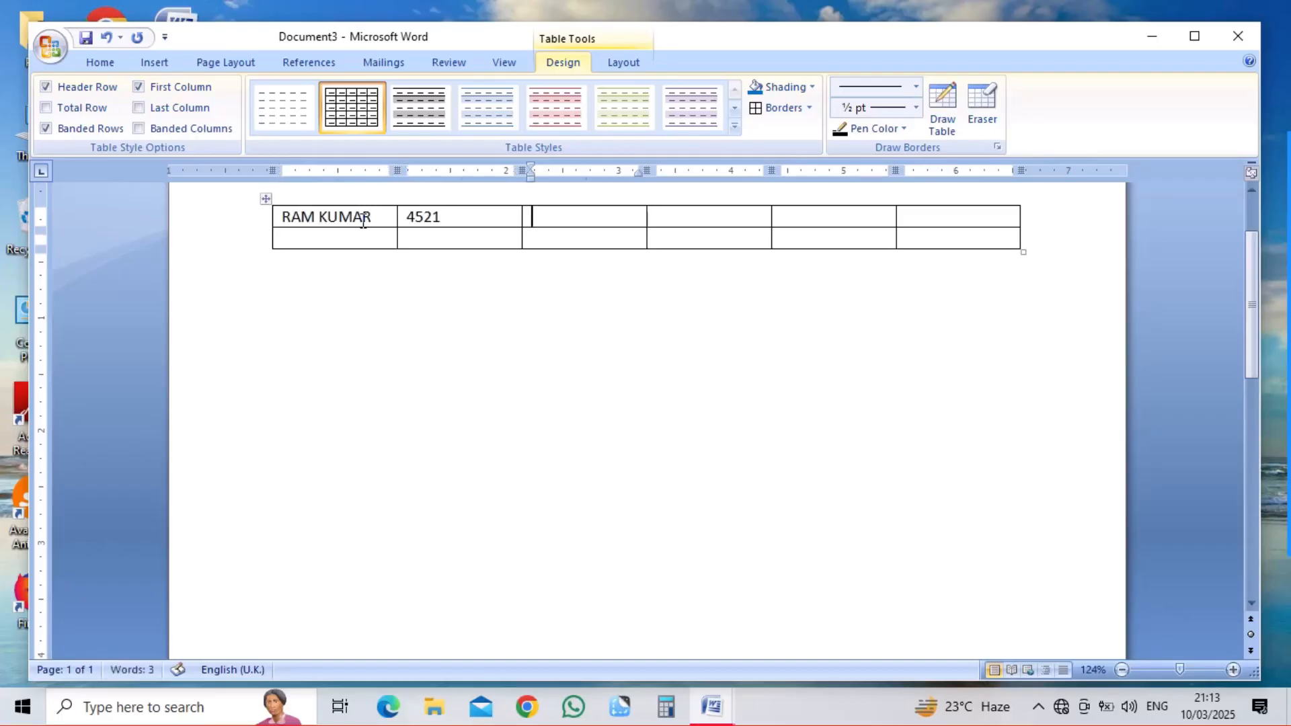
Step: Fill the remaining cells of the first row with 1454, 4, 41 and 1
type("1454")
key("Tab")
type("4")
key("Tab")
type("41")
key("Tab")
type("1\t5")
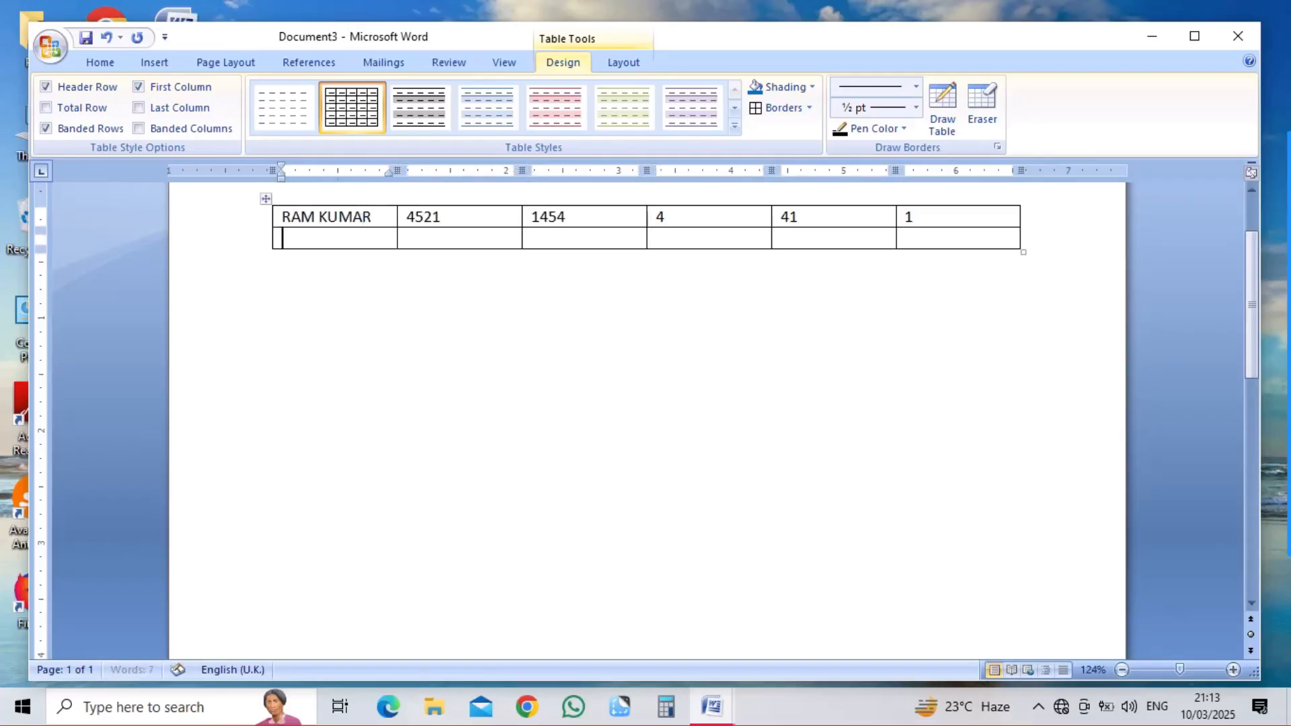
Step: Enter a second person's full name in the first cell of the second row, without extra line breaks
key("Return")
key("BackSpace")
key("BackSpace")
type("R")
key("BackSpace")
type("AMIT KUMAR")
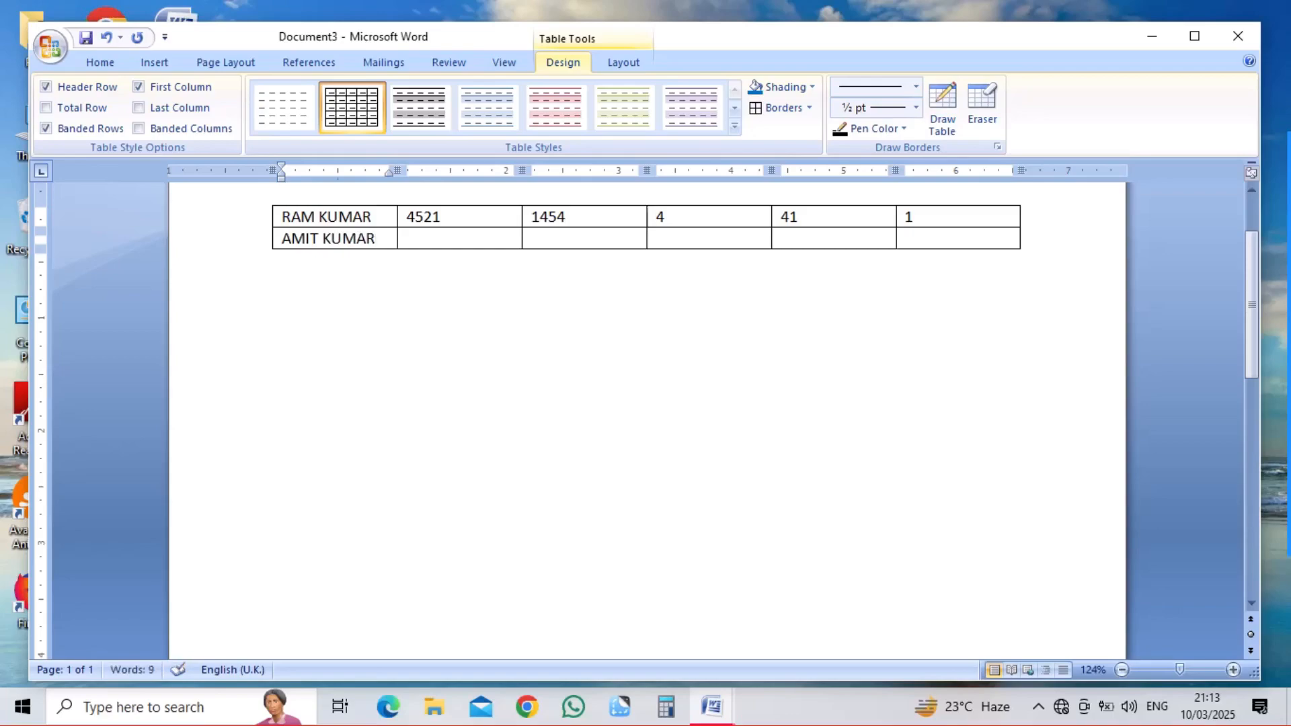
key("Return")
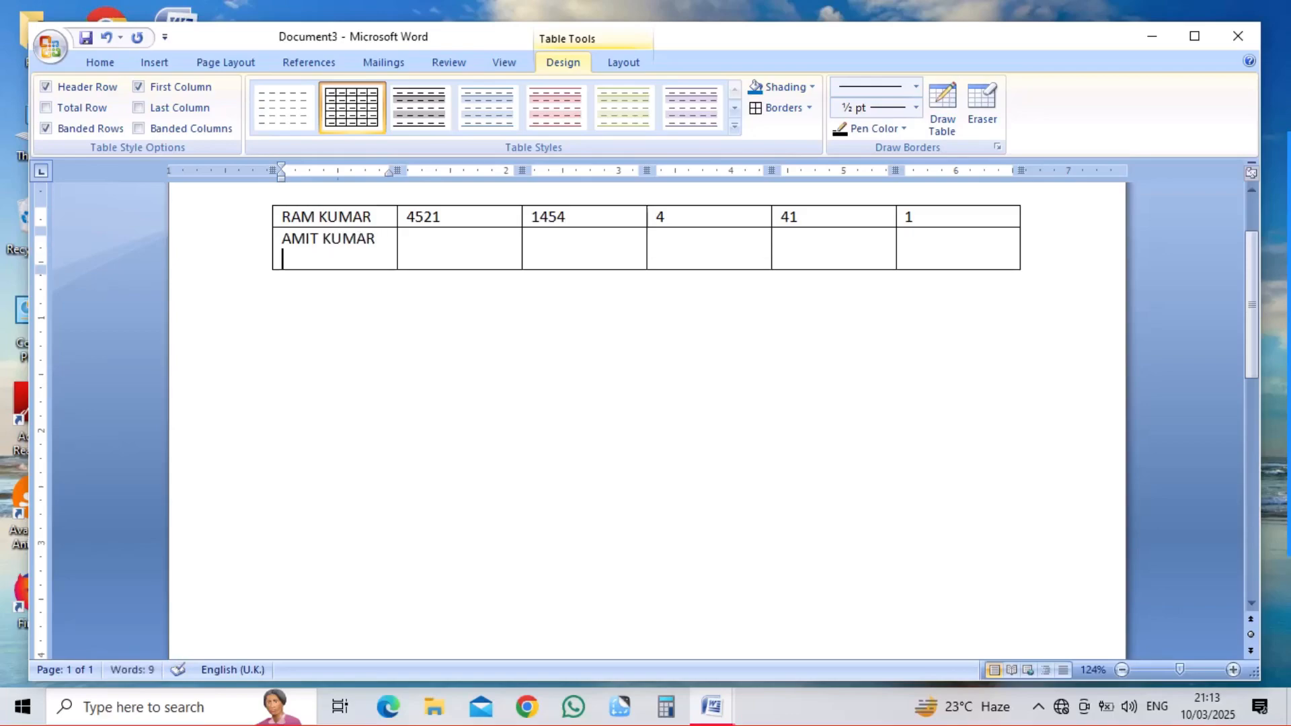
key("BackSpace")
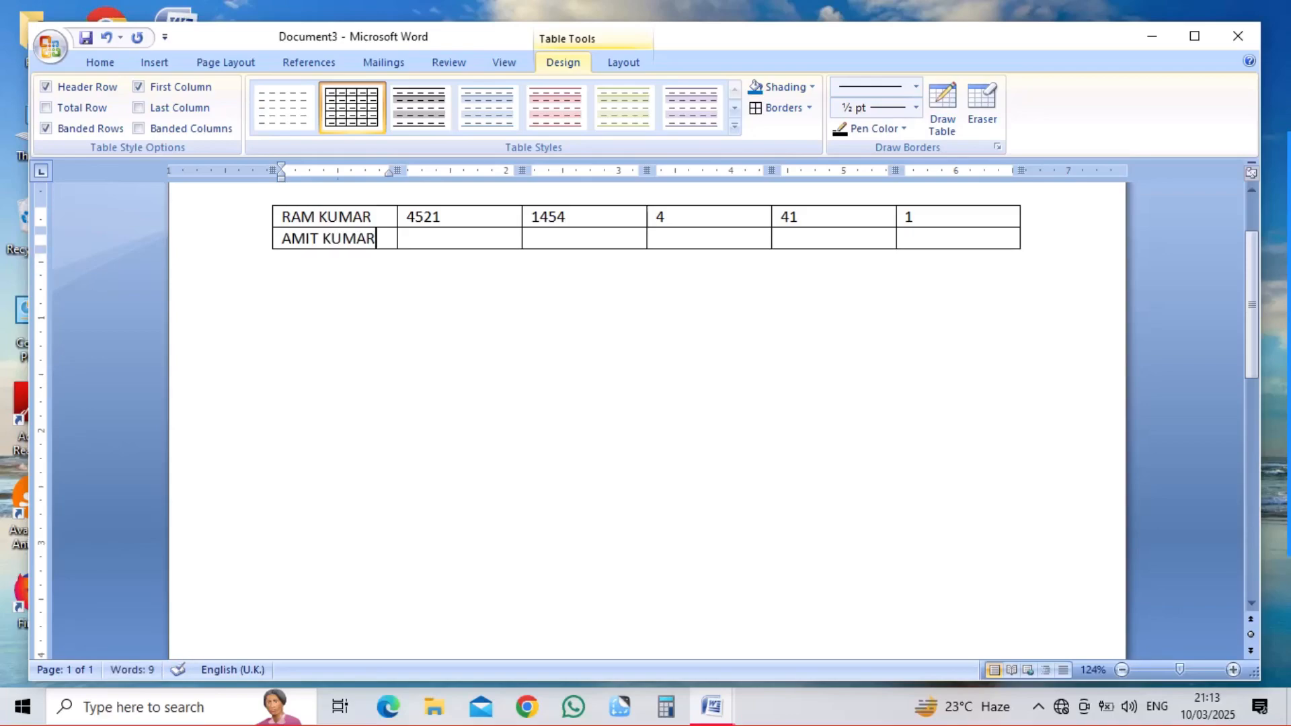
Step: Add a third row to the table from the end of the second row
key("Right")
key("Right")
key("Right")
key("Right")
key("Right")
key("Right")
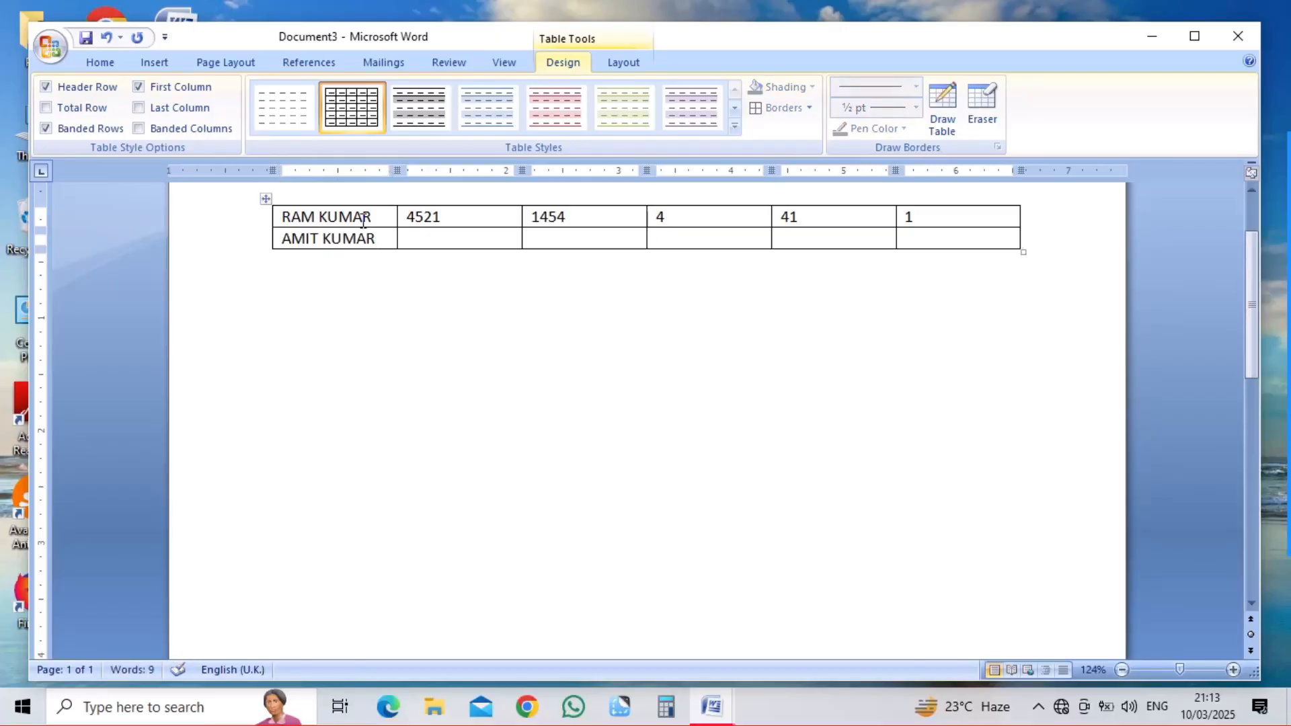
key("Return")
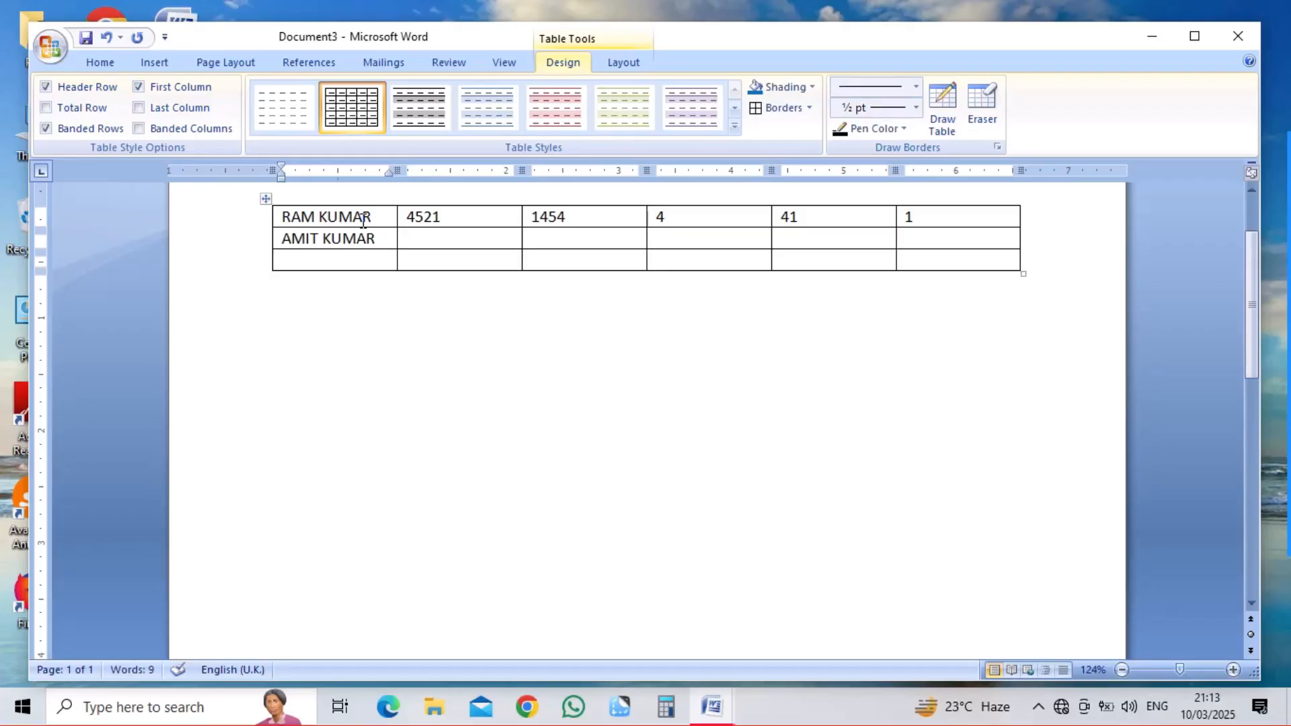
Step: Fill the third row with a person's full name followed by 45, 5, 5, 5 and 5
type("SONU ")
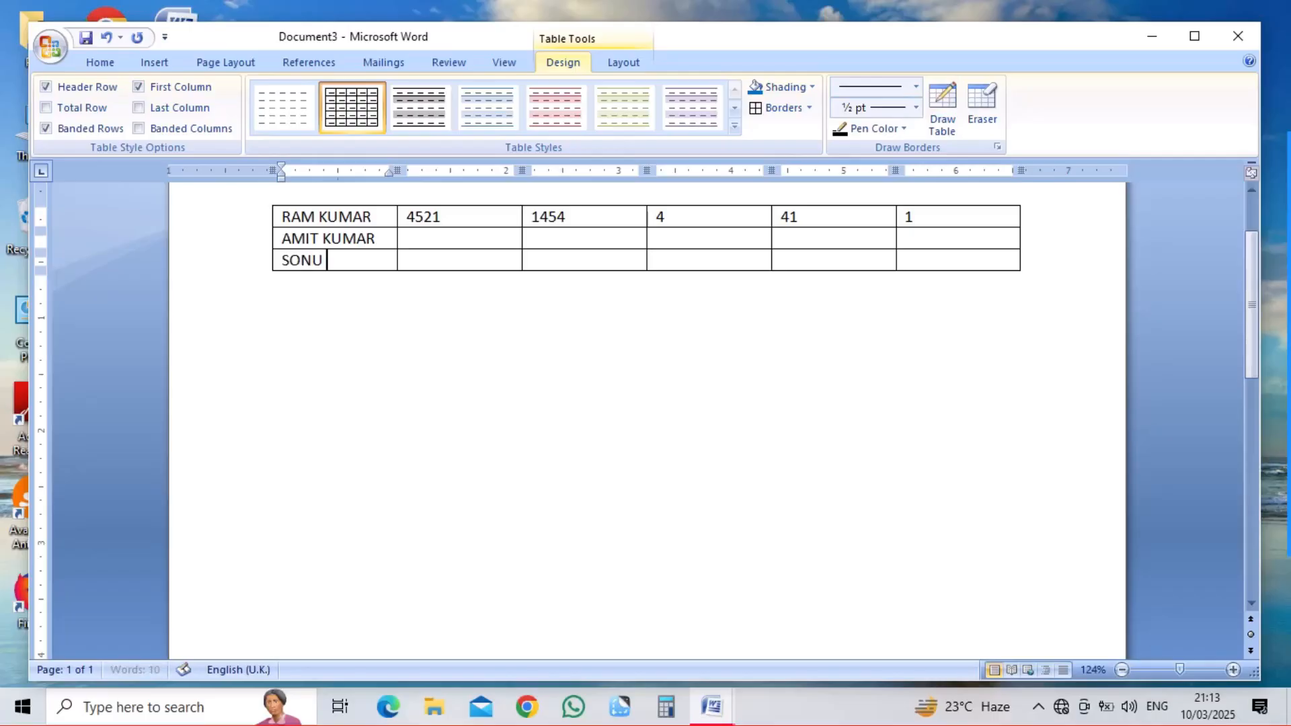
type("SINGH")
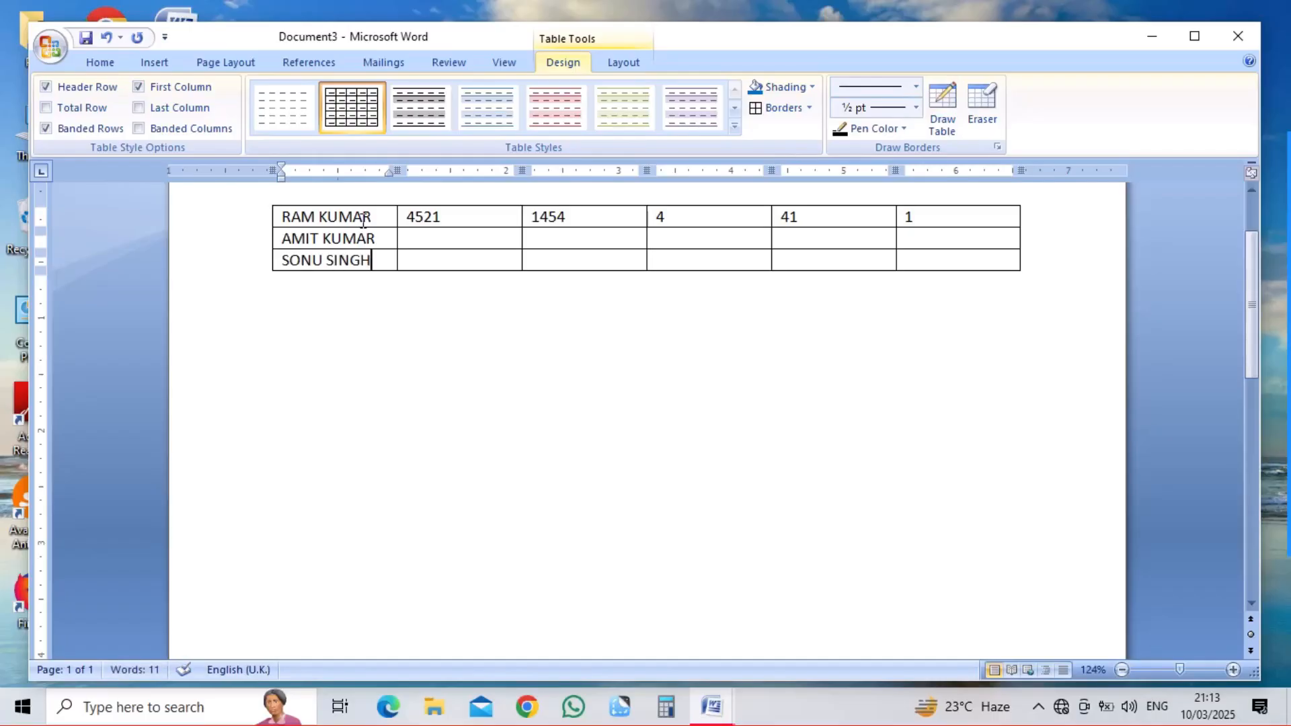
key("Tab")
type("45")
key("Tab")
type("5")
key("Tab")
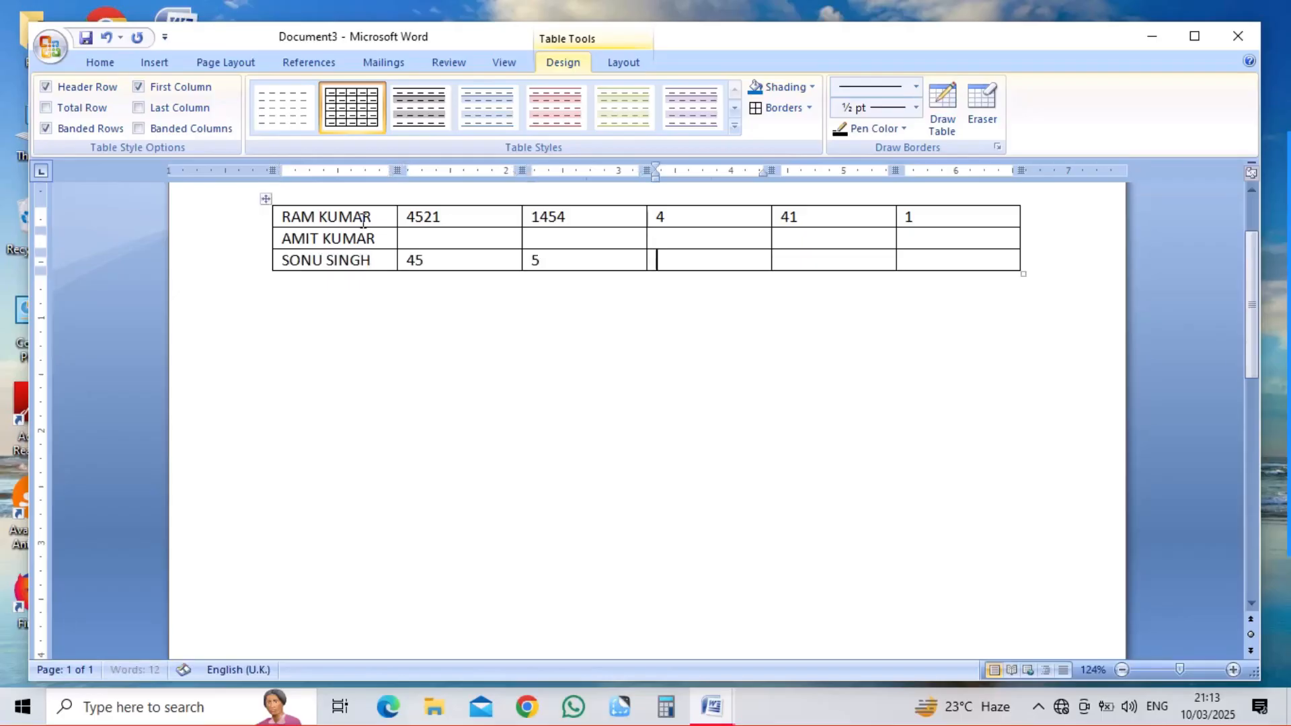
type("5")
key("Tab")
type("5")
key("Tab")
type("5")
Step: Add a fourth row after the last cell of the table, leaving no extra line break in that cell
key("Return")
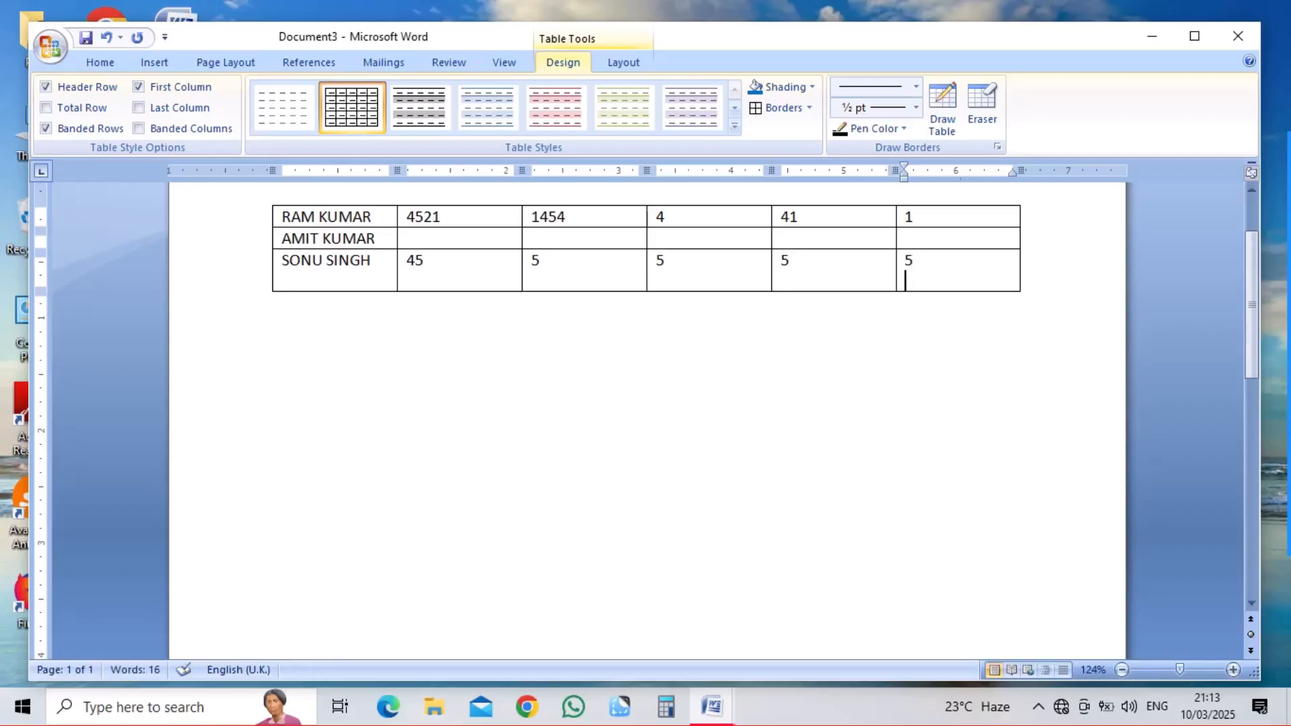
key("BackSpace")
key("Return")
key("BackSpace")
key("Tab")
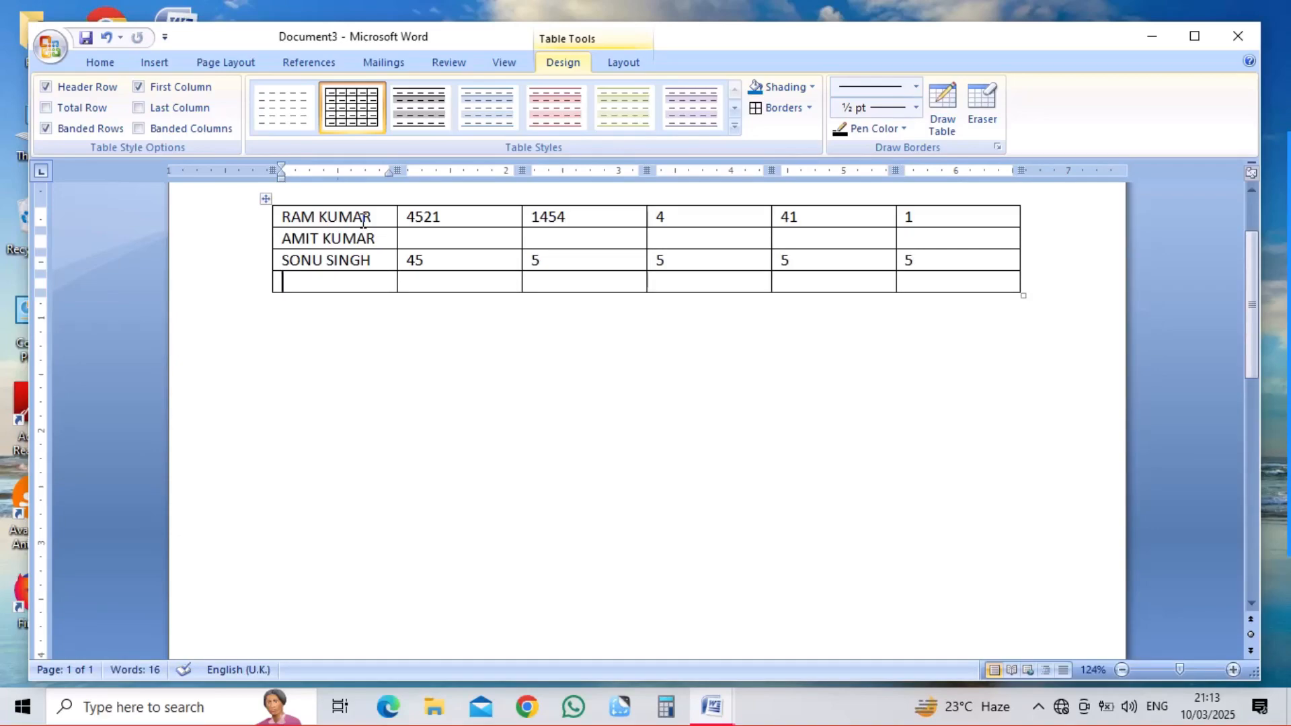
Step: Fill the fourth row with a person's full name followed by 65, 5, 5, 5 and 5
type("NITIN KUMAR")
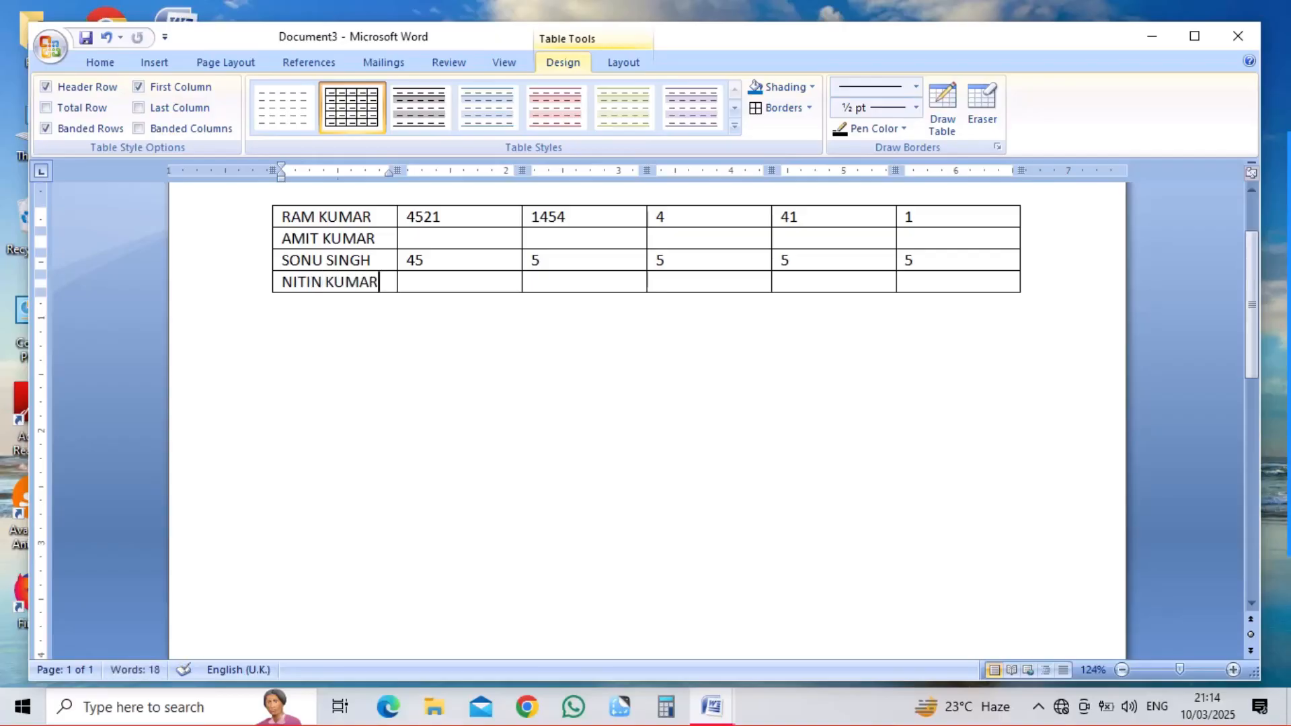
key("Tab")
type("65")
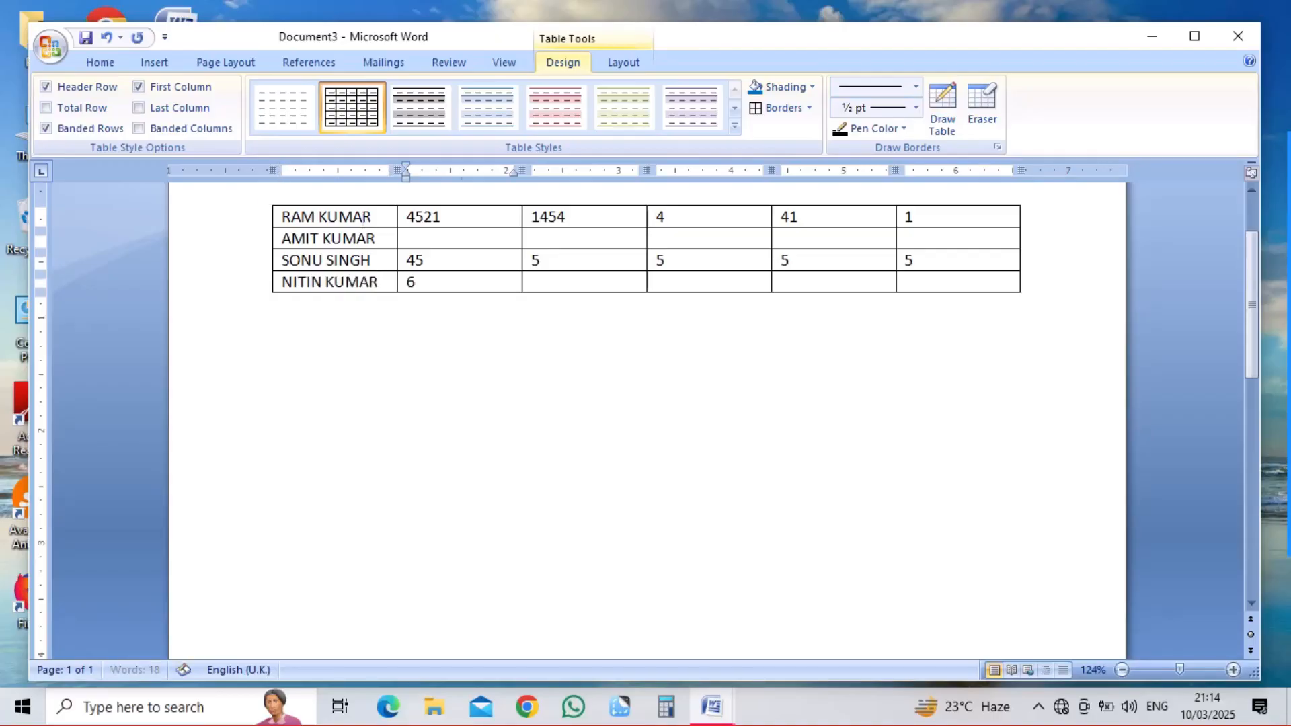
key("Tab")
type("5")
key("Tab")
type("5")
key("Tab")
type("5")
key("Tab")
type("5")
left_click(445, 355)
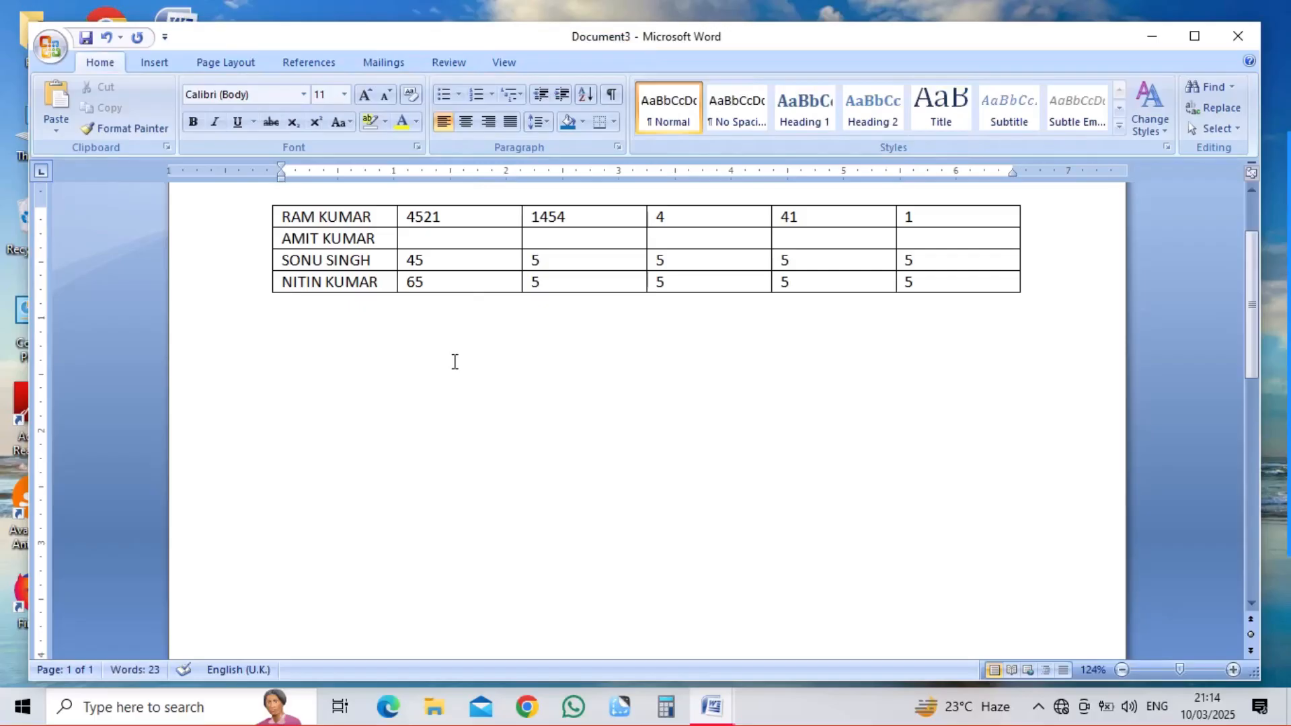
Step: Apply the purple built-in table style with the solid header row and plain body rows to the four-row table
left_click(414, 237)
left_click(360, 214)
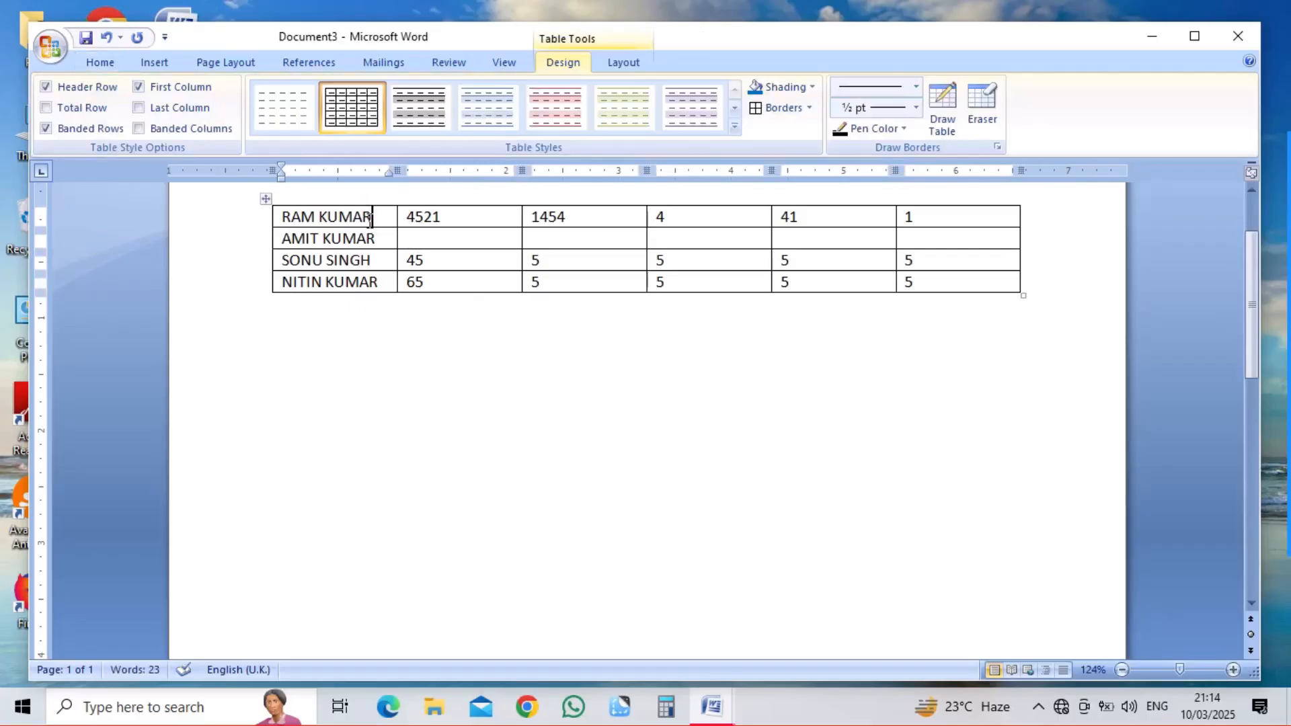
left_click(618, 66)
left_click(566, 64)
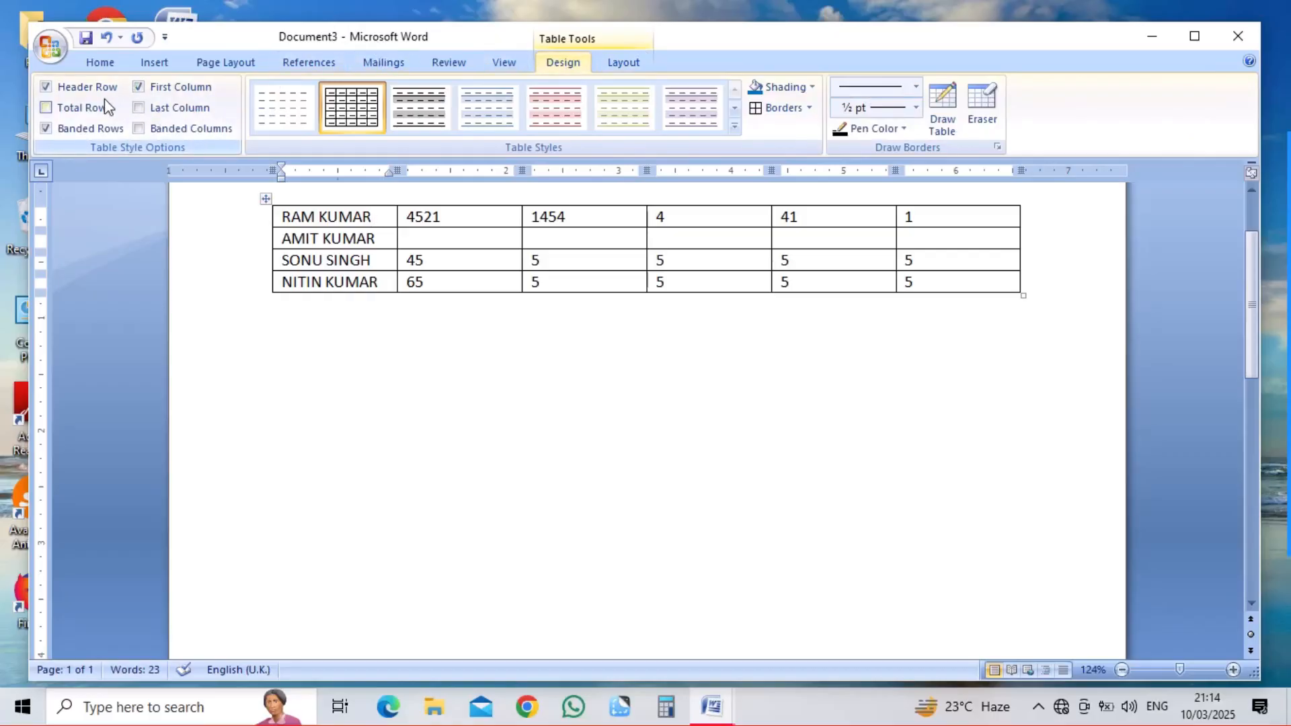
left_click(733, 129)
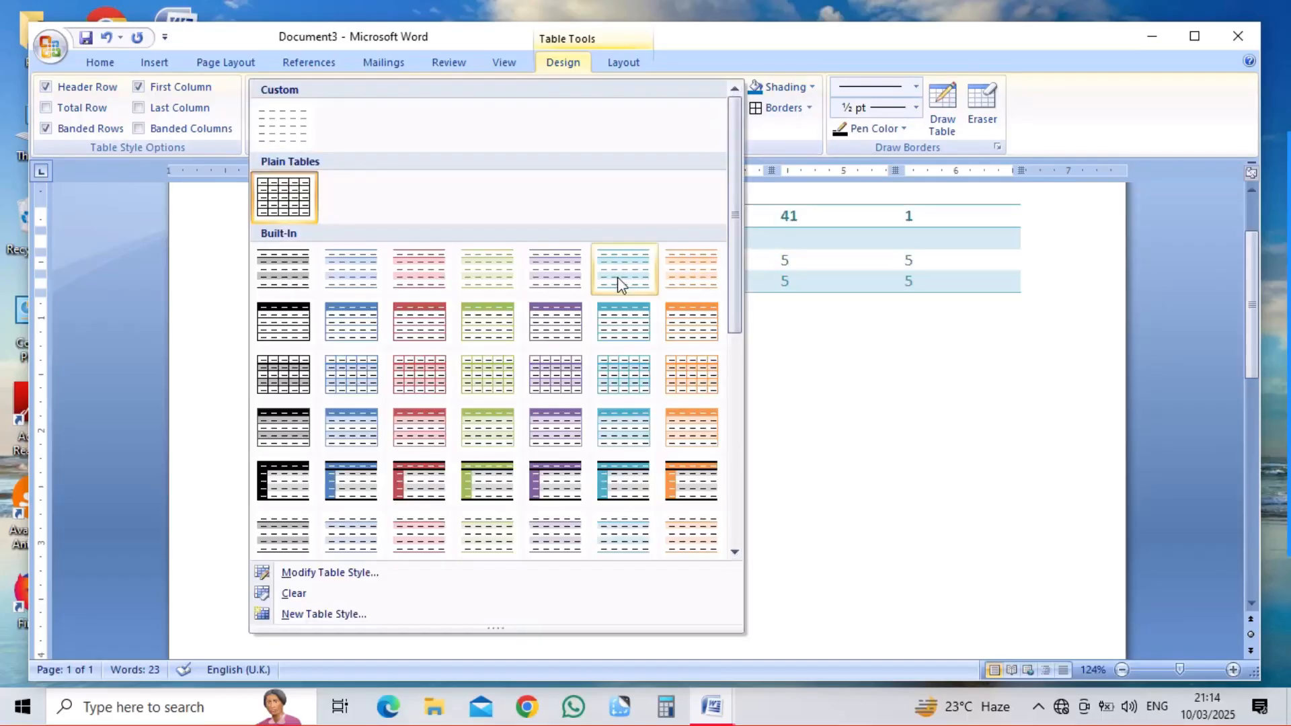
left_click(563, 329)
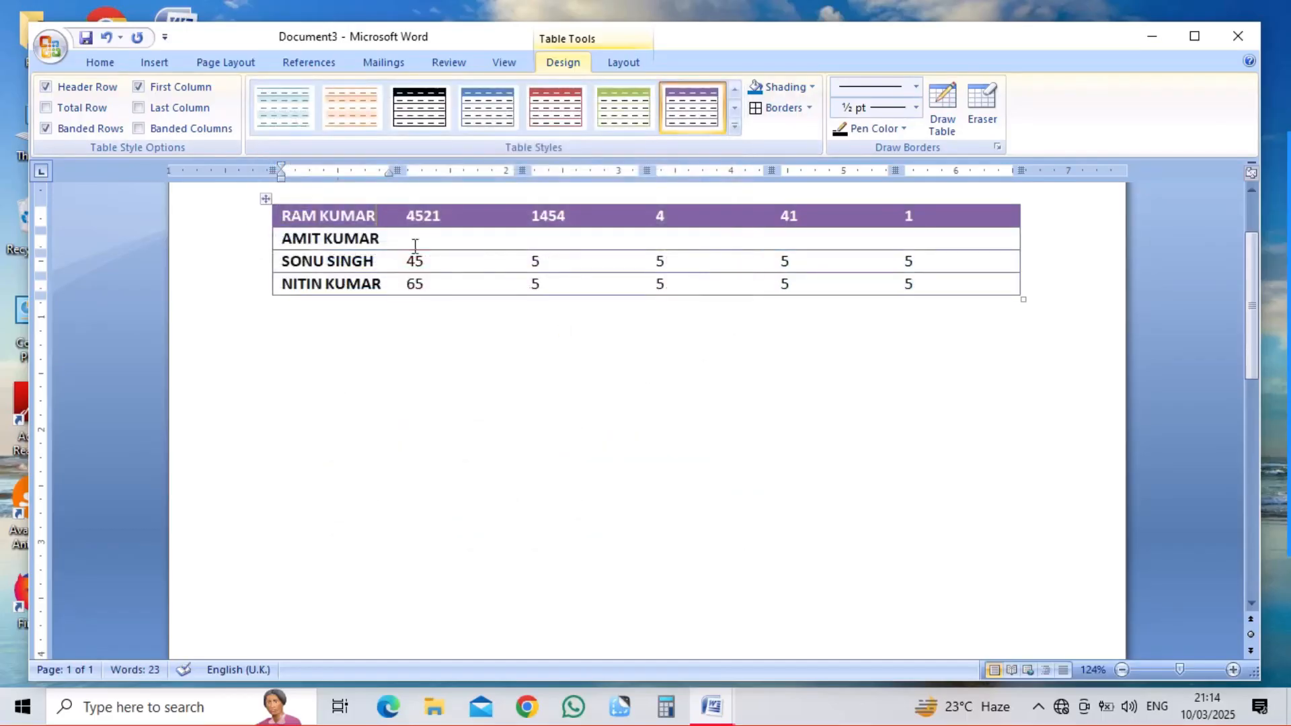
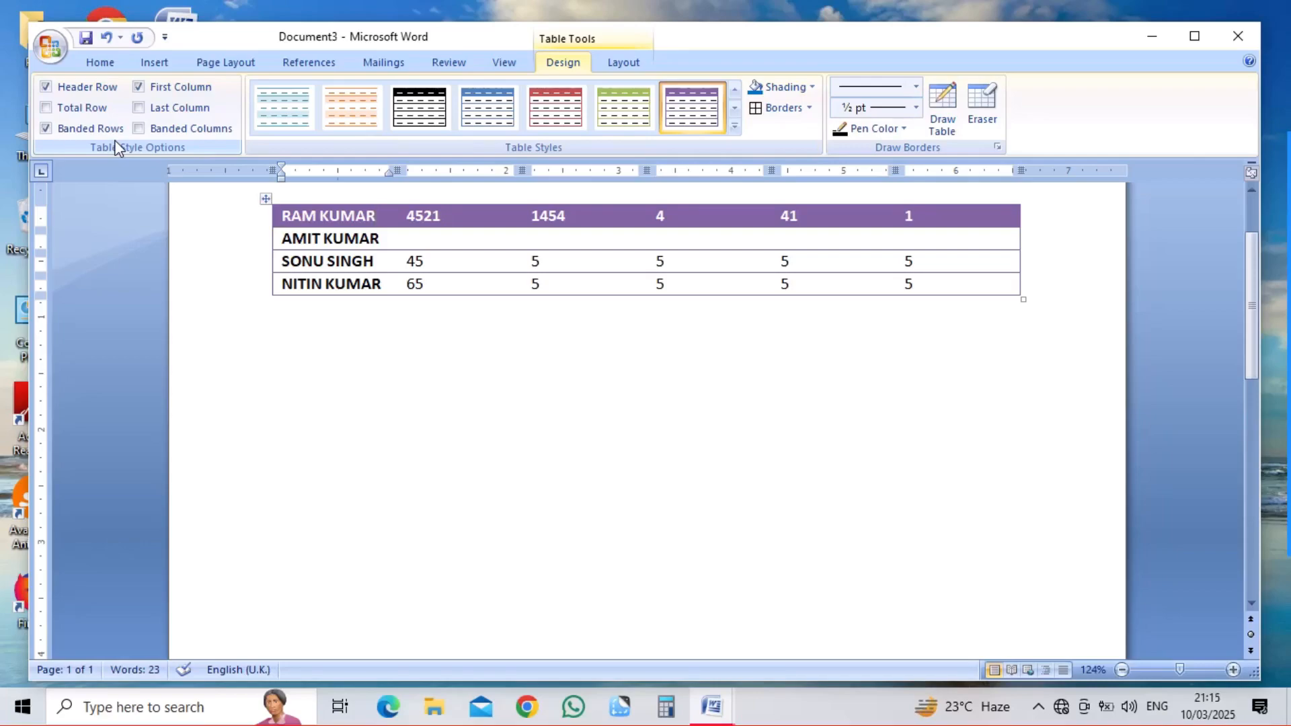
Step: Toggle the table's Header Row, Banded Rows and First Column style options off and back on, and enable Last Column
left_click(49, 87)
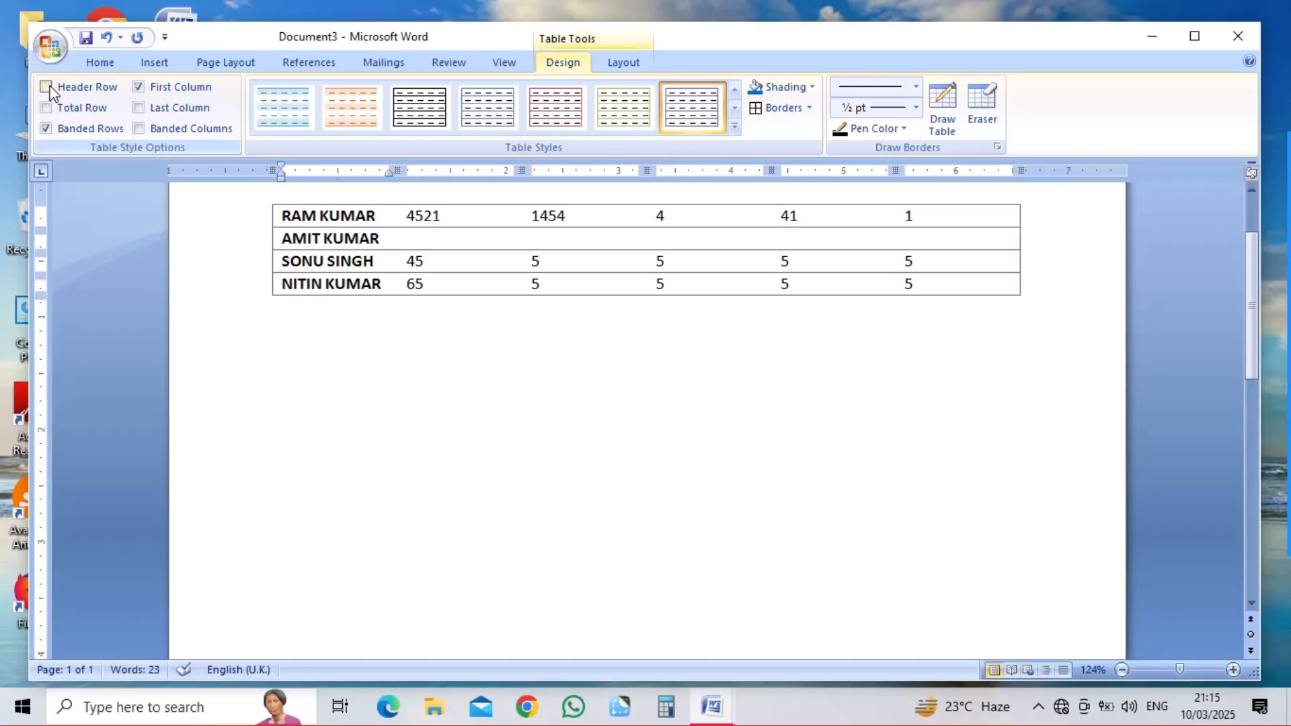
left_click(49, 88)
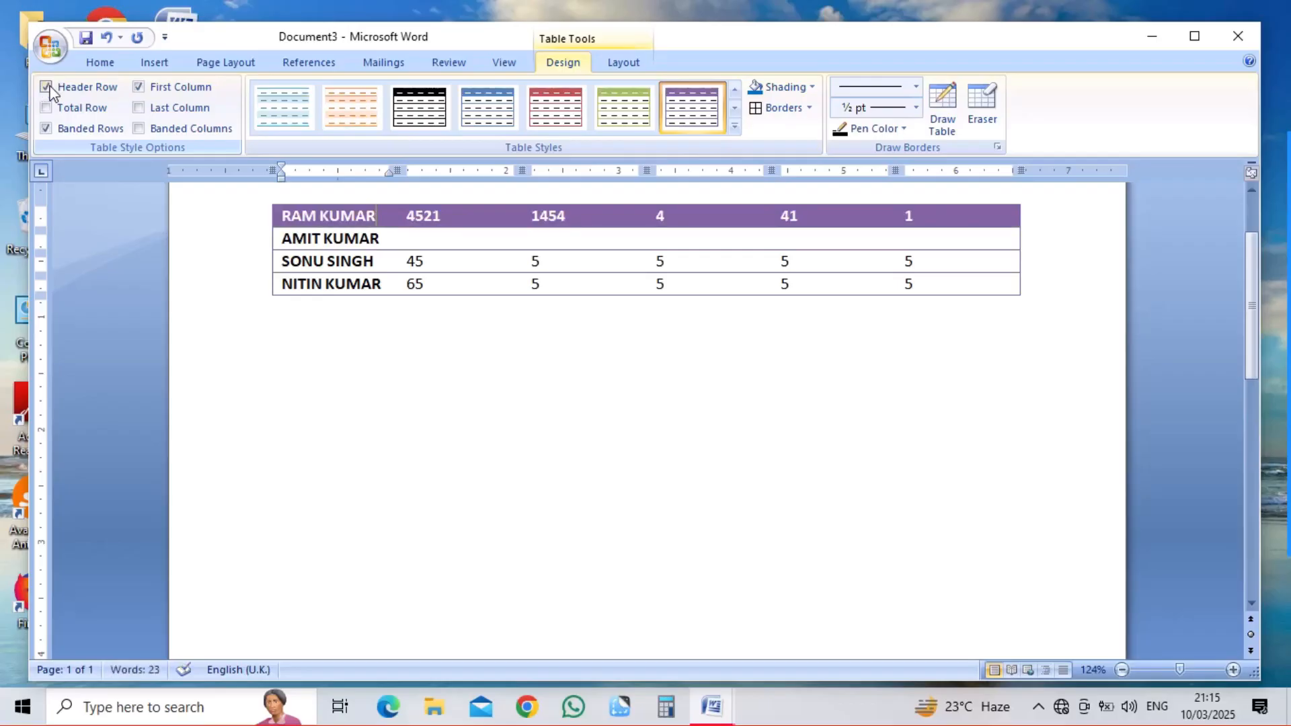
left_click(45, 129)
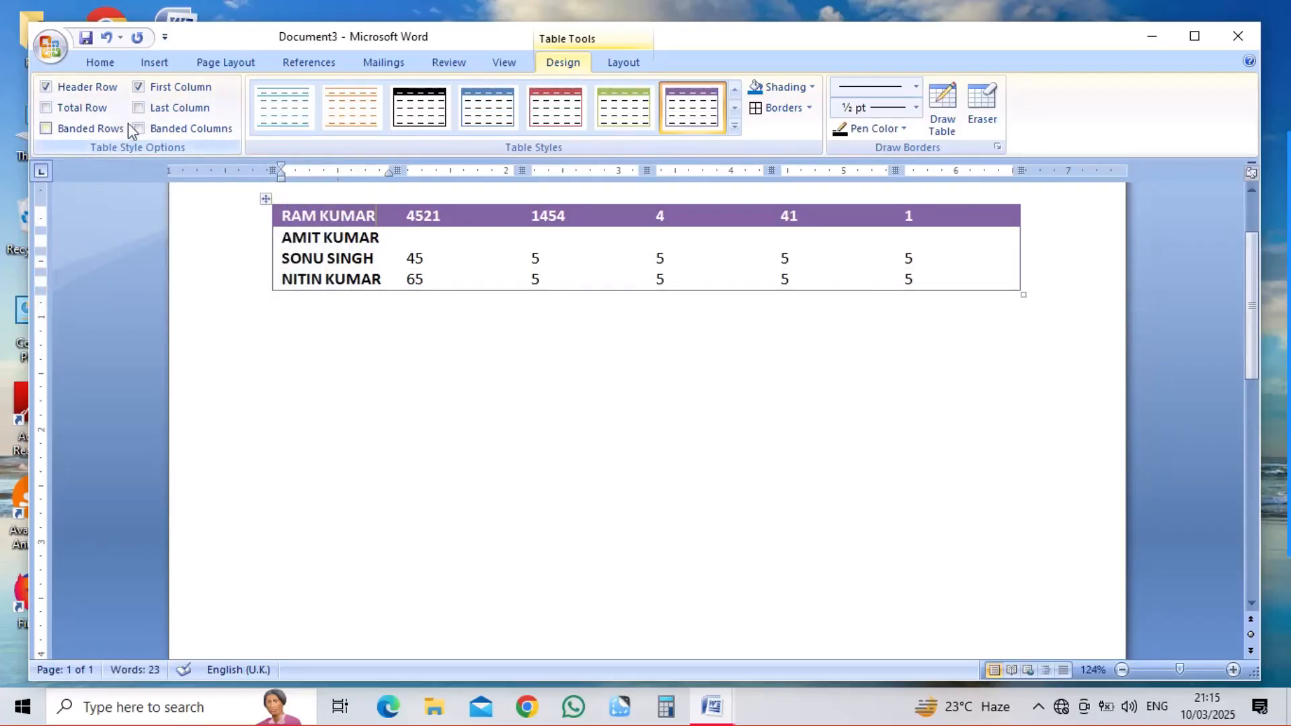
left_click(169, 109)
left_click(138, 87)
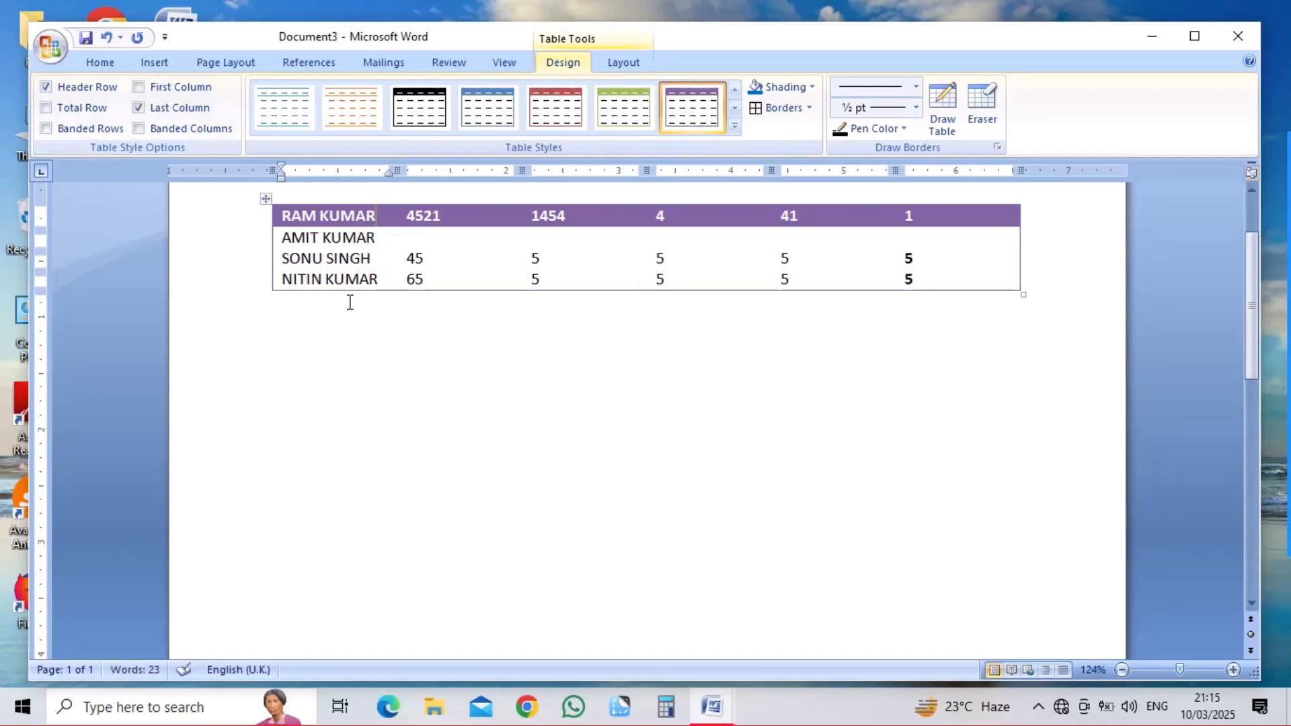
left_click(140, 88)
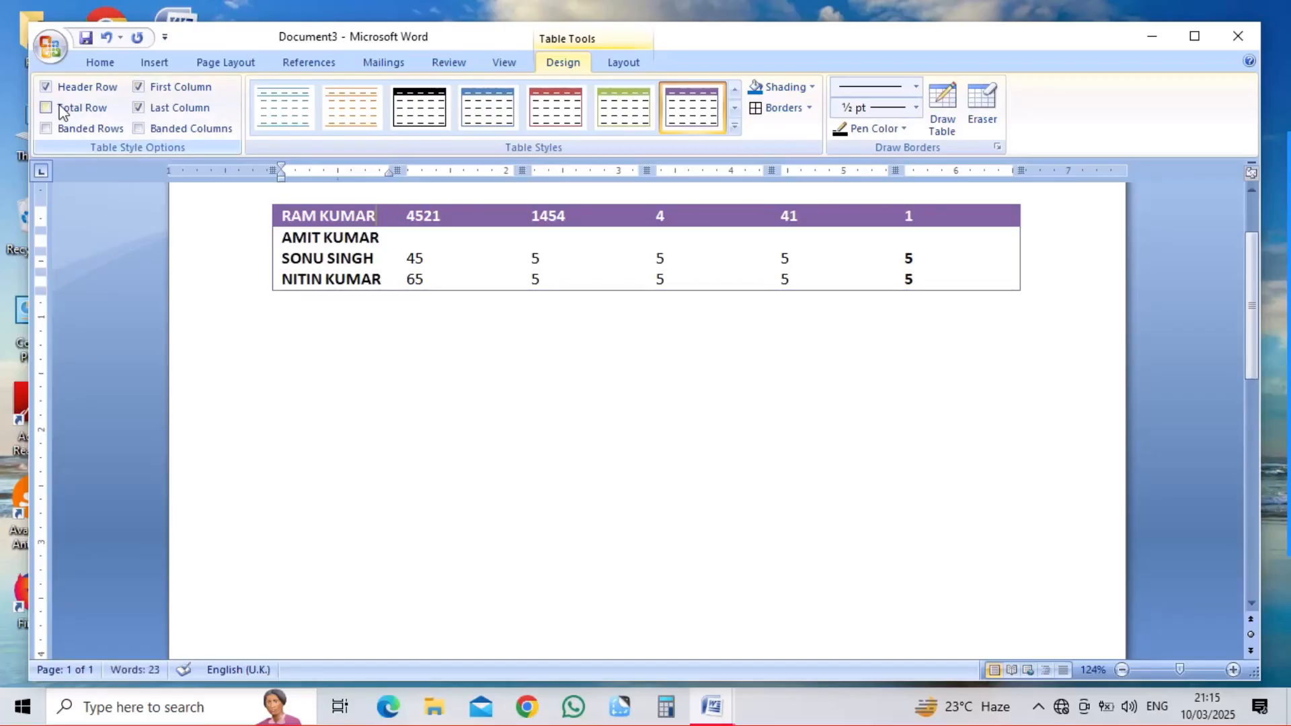
left_click(46, 128)
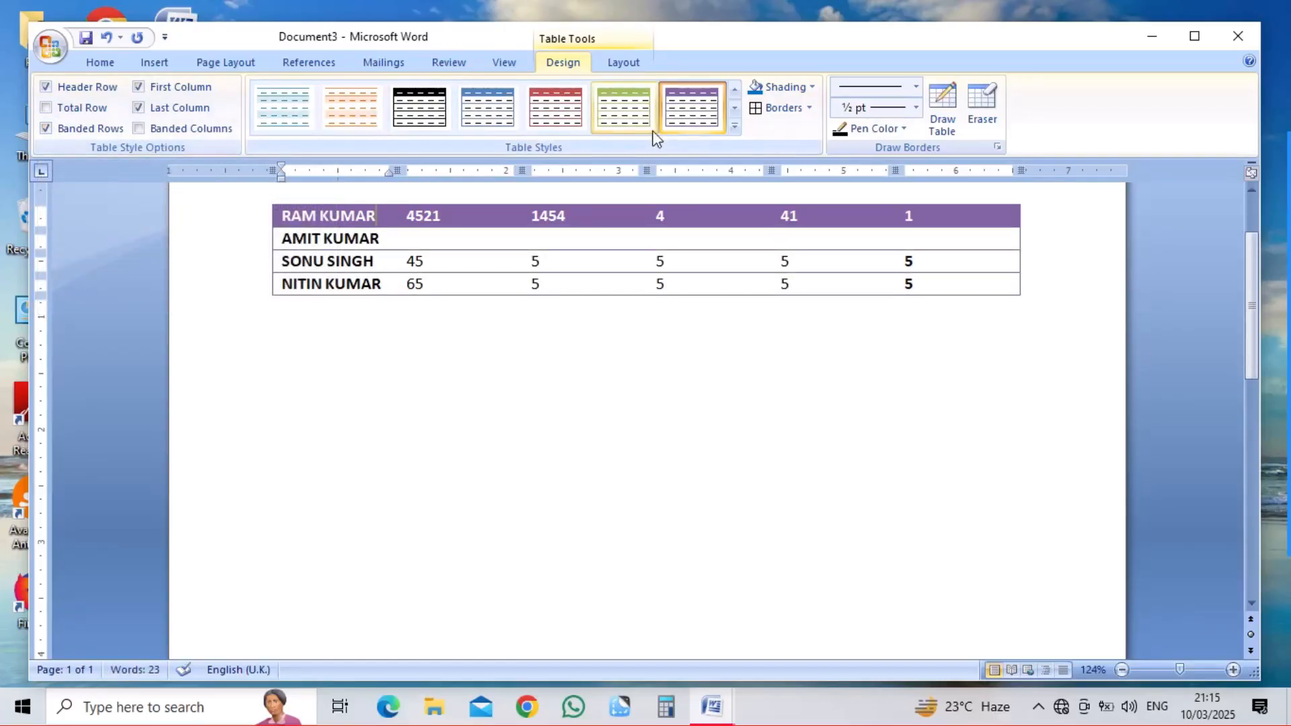
Step: Apply the orange Medium Shading 2 - Accent 6 style to the table and enable Total Row and Banded Columns
left_click(733, 127)
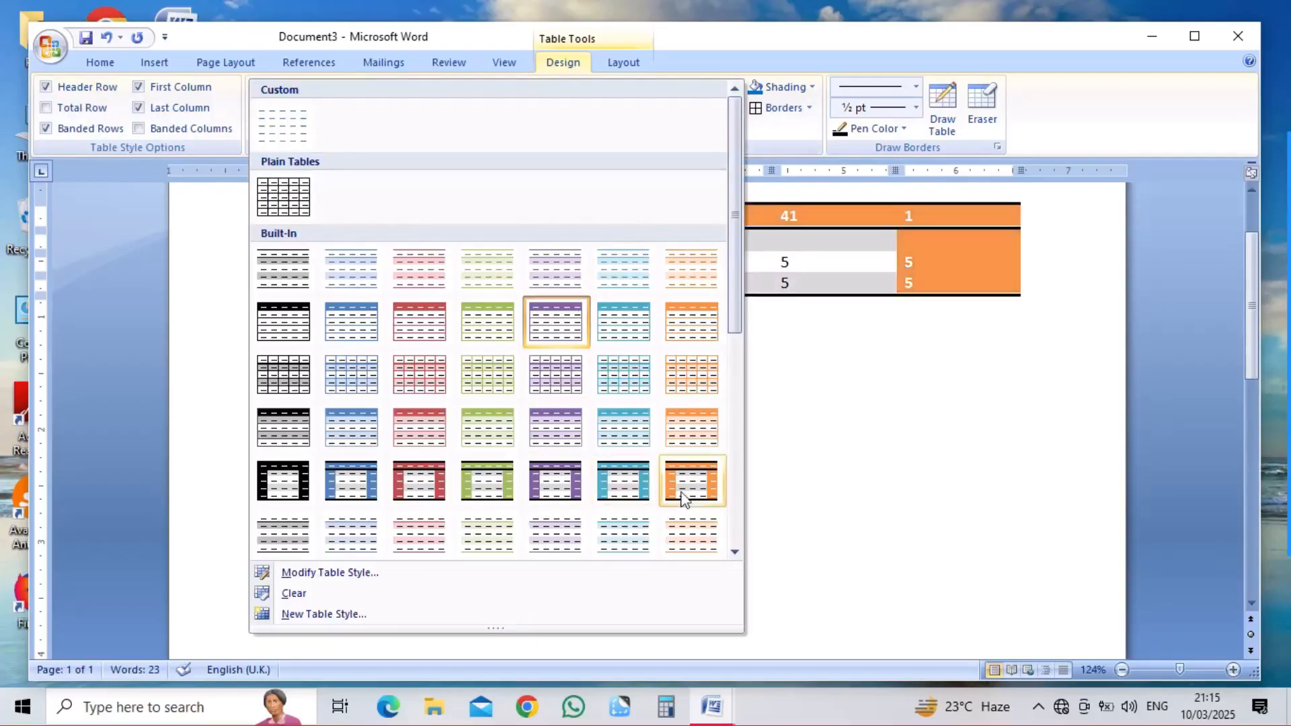
left_click(683, 490)
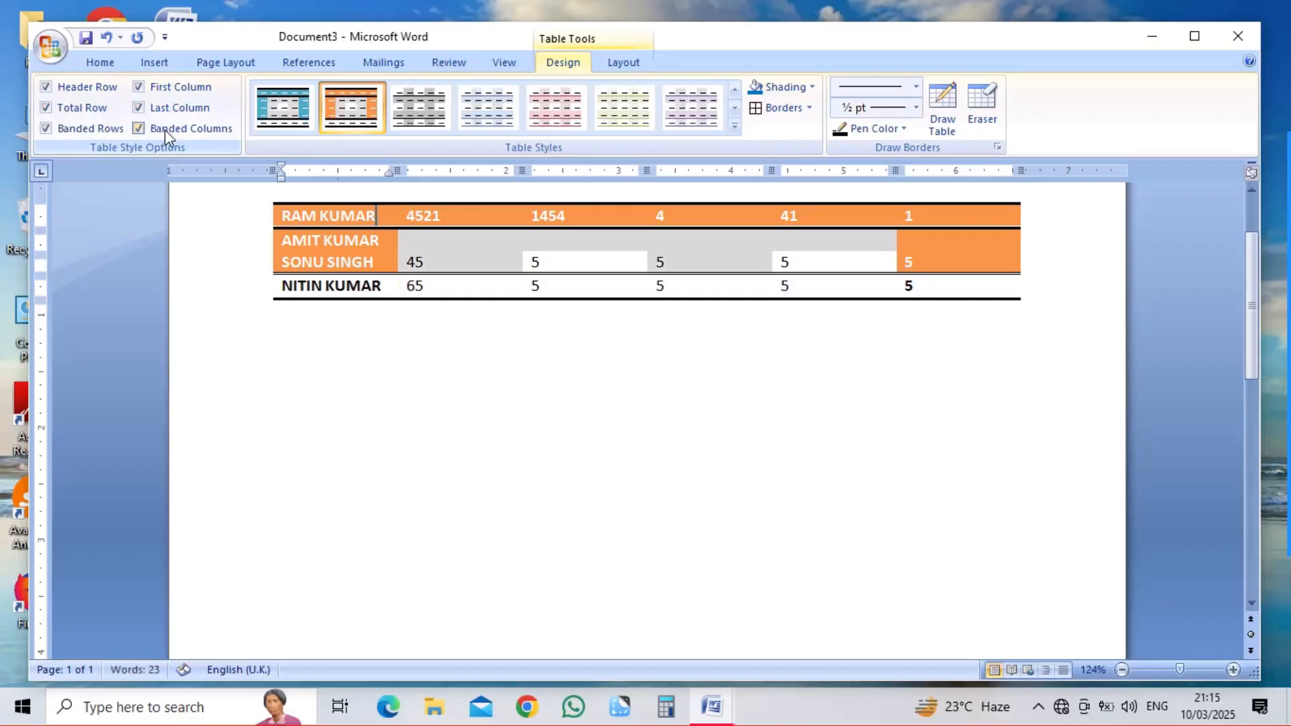
Step: Toggle the Last Column style option off and back on, and disable First Column and Header Row
left_click(140, 108)
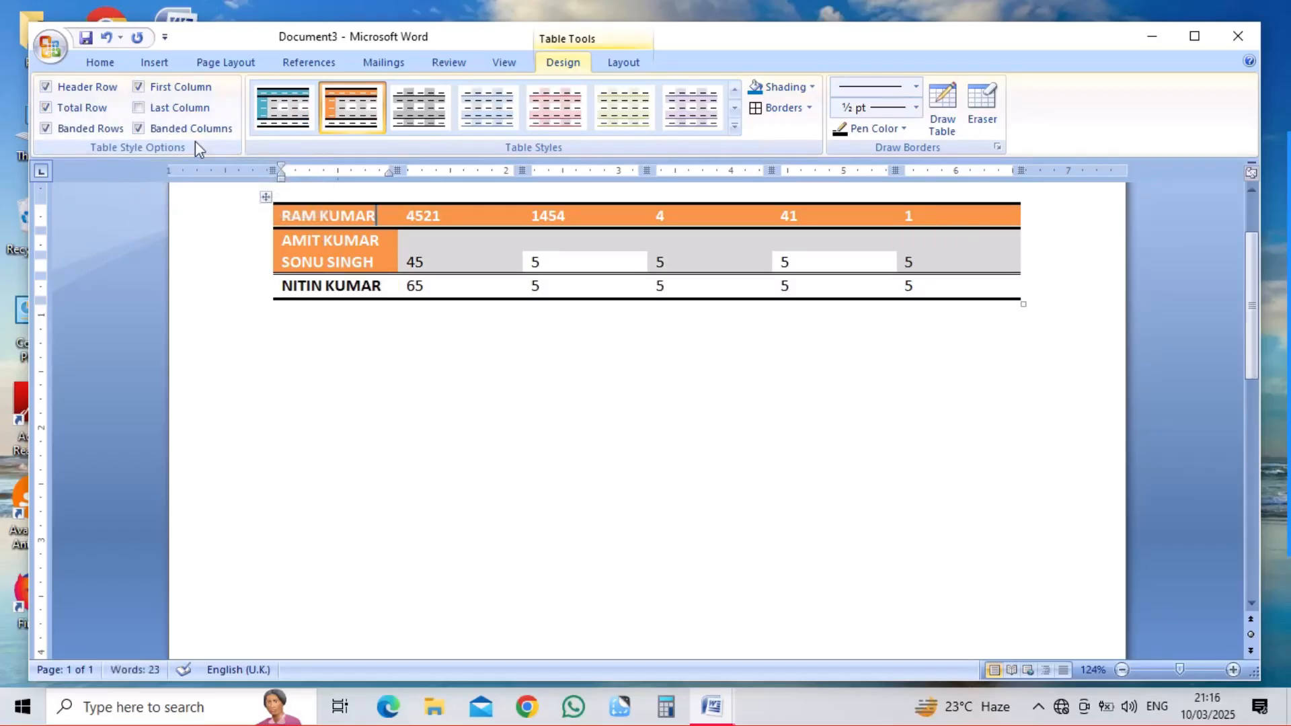
left_click(156, 108)
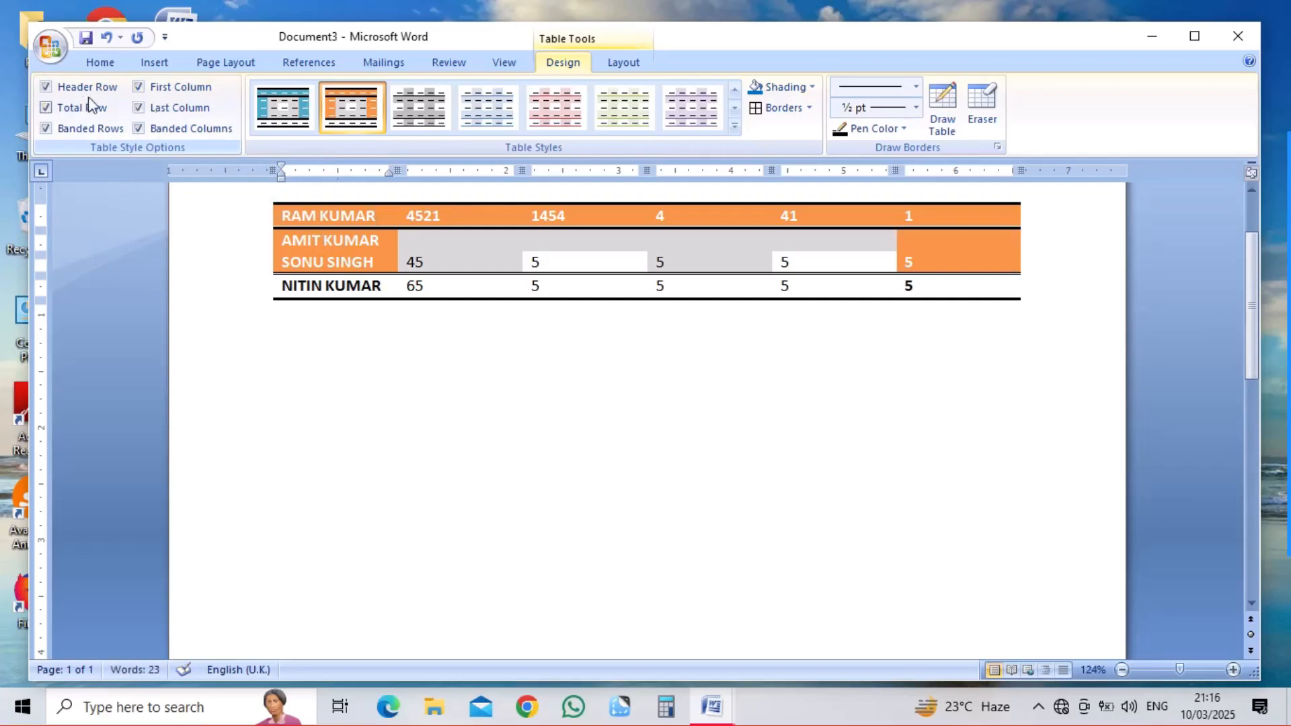
left_click(142, 89)
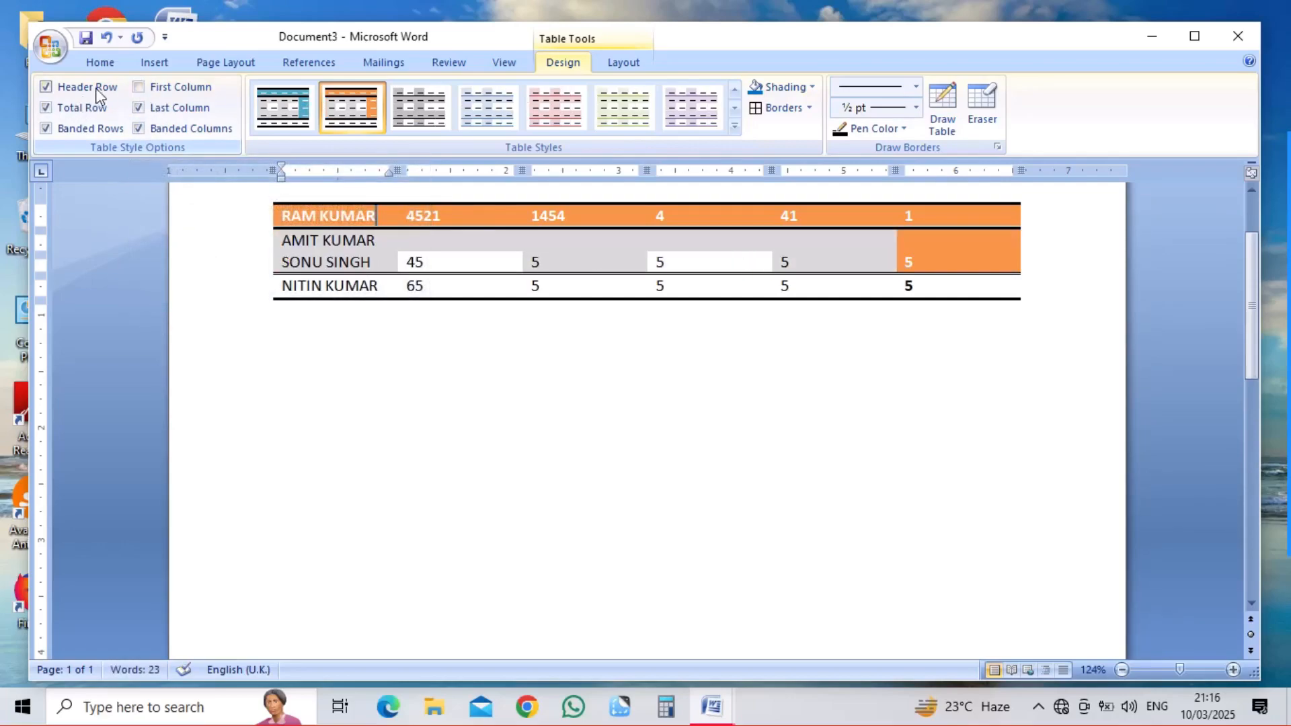
left_click(73, 87)
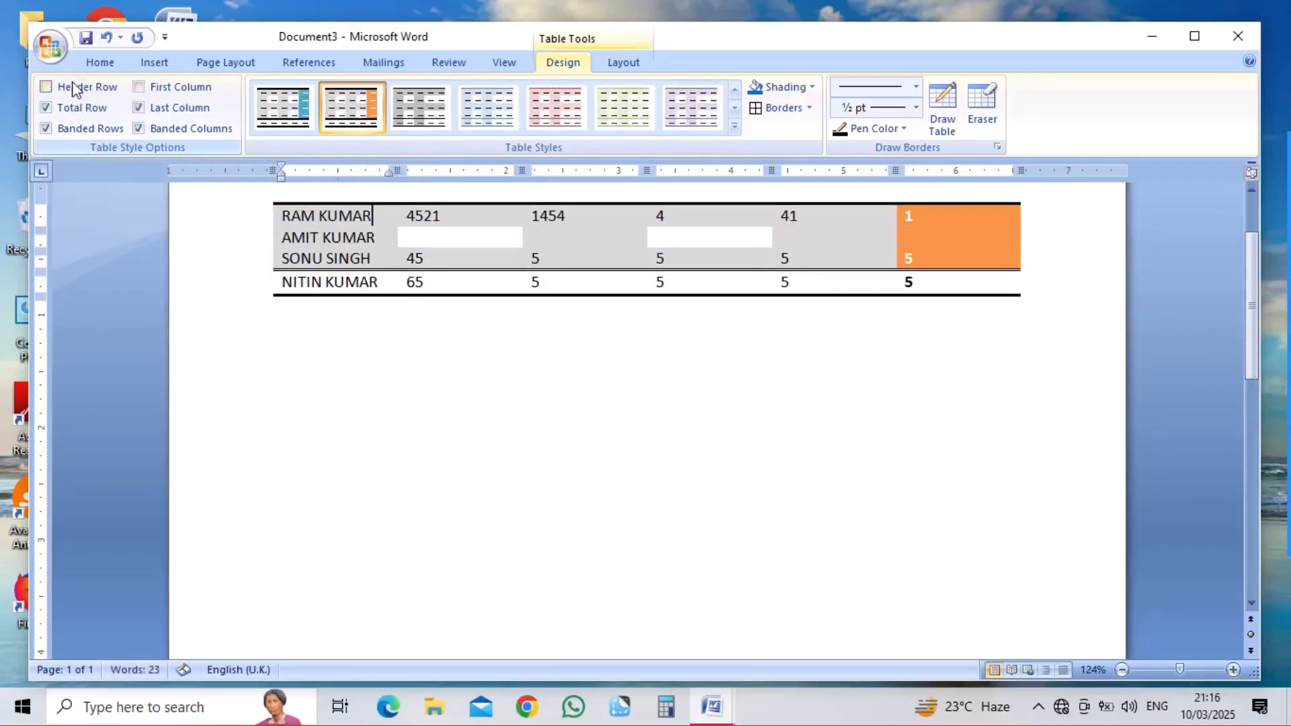
Step: Try the grey shaded table style, and replace it with the light red style of the same design
left_click(417, 116)
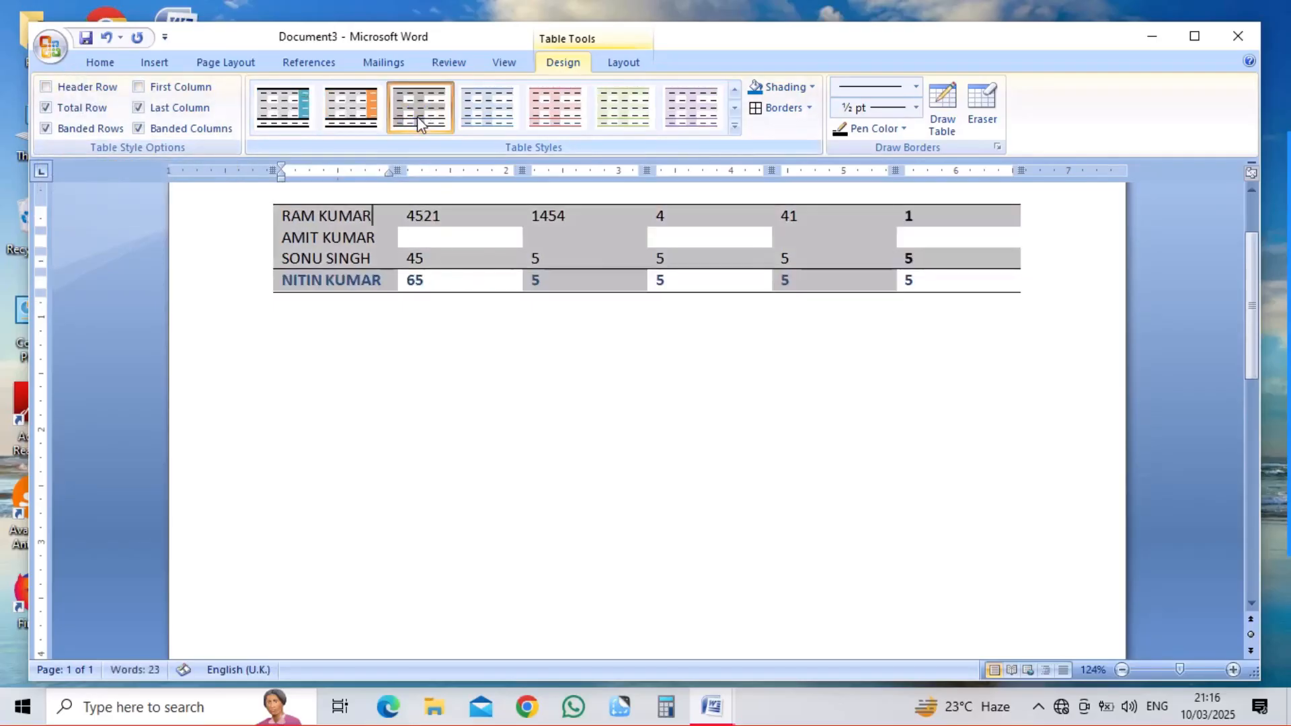
left_click(565, 116)
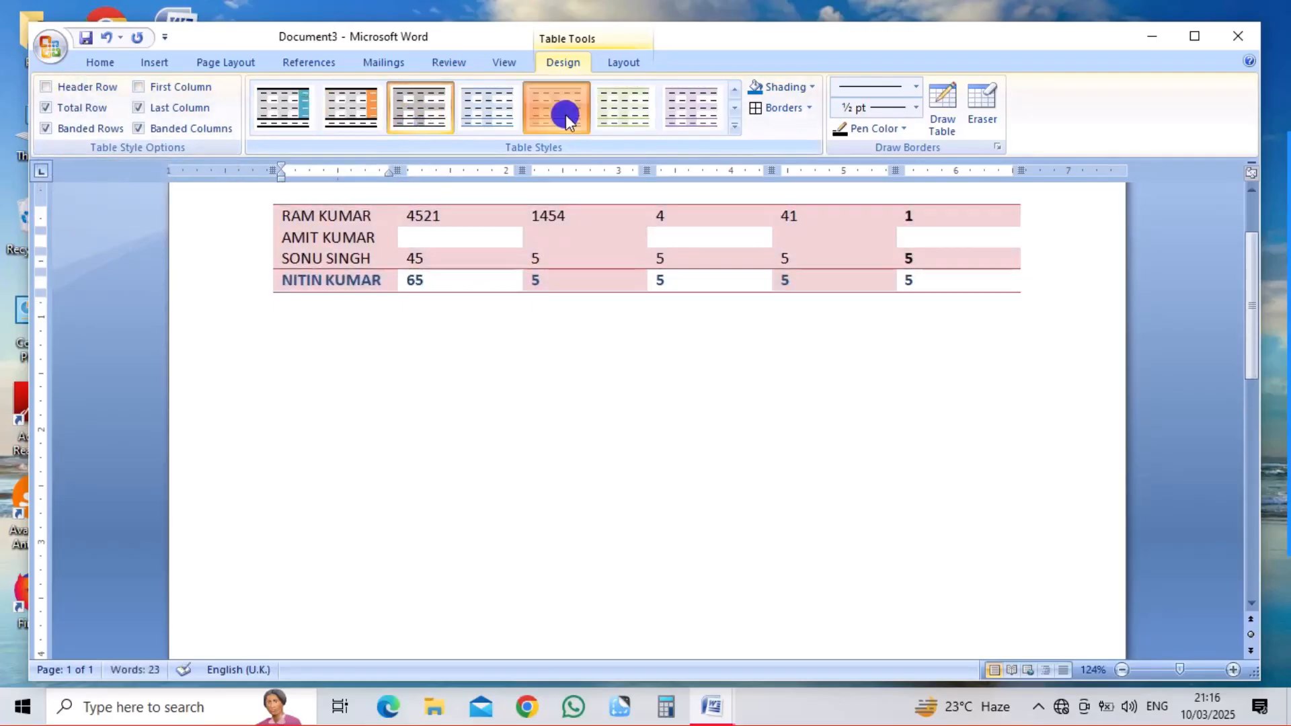
left_click(736, 126)
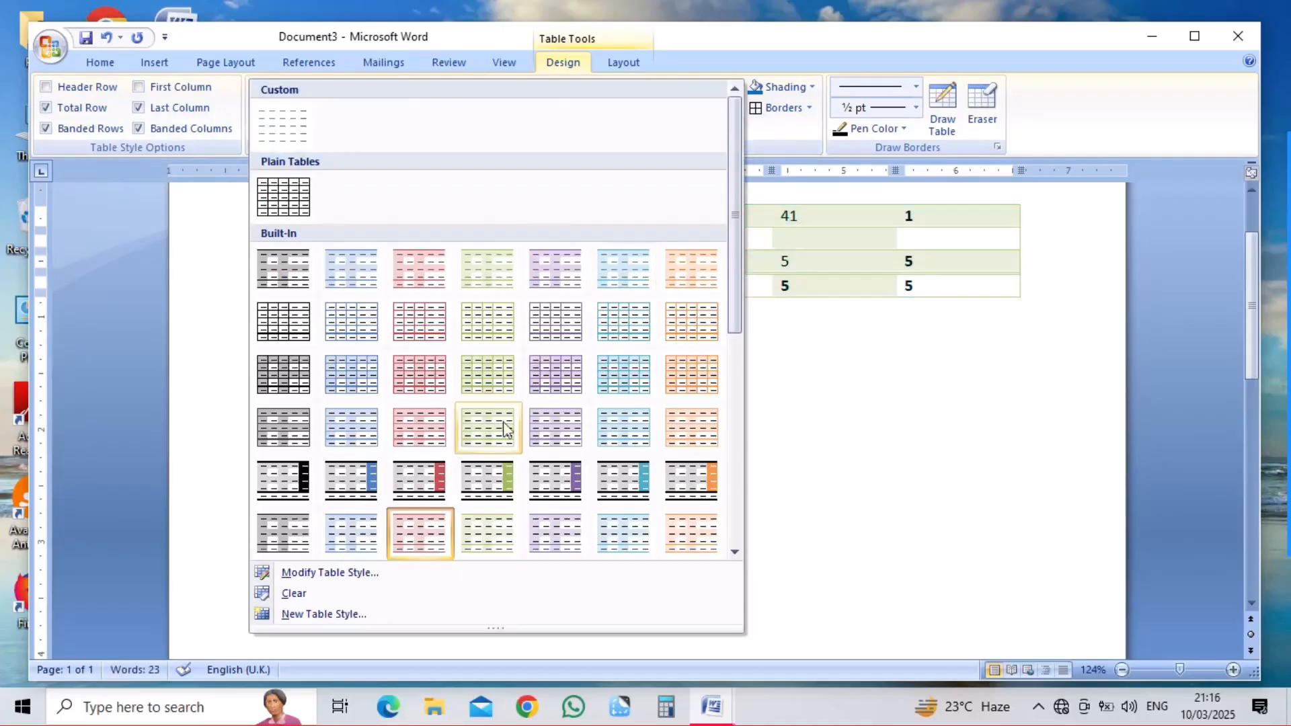
left_click(426, 518)
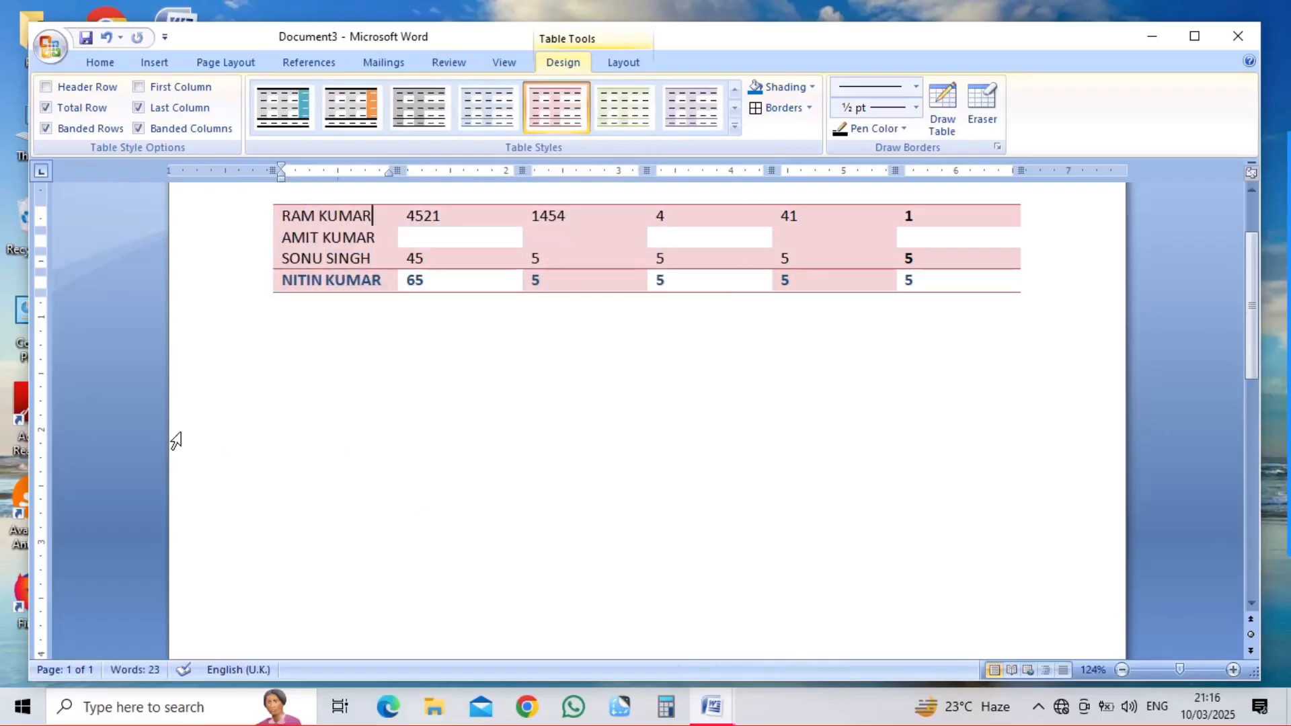
Step: Enable First Column and Header Row, and apply the orange Medium Shading 2 - Accent 6 style to the table
left_click(139, 87)
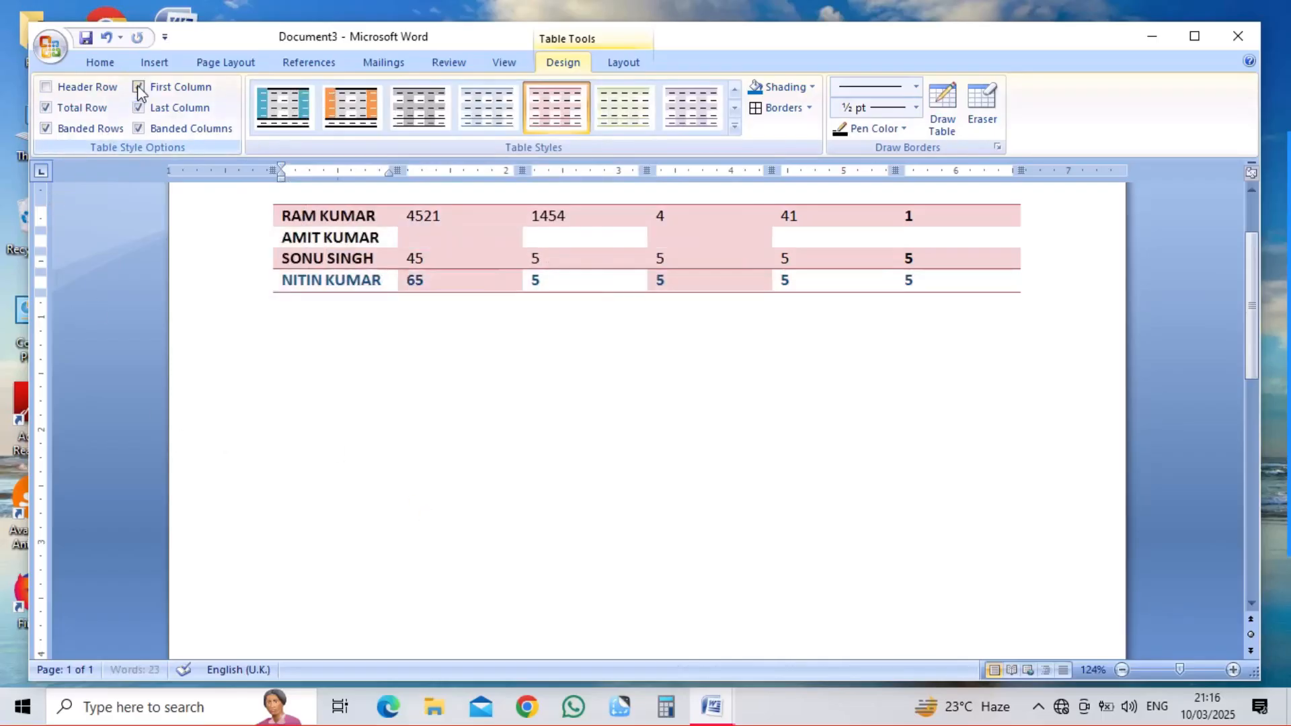
left_click(46, 87)
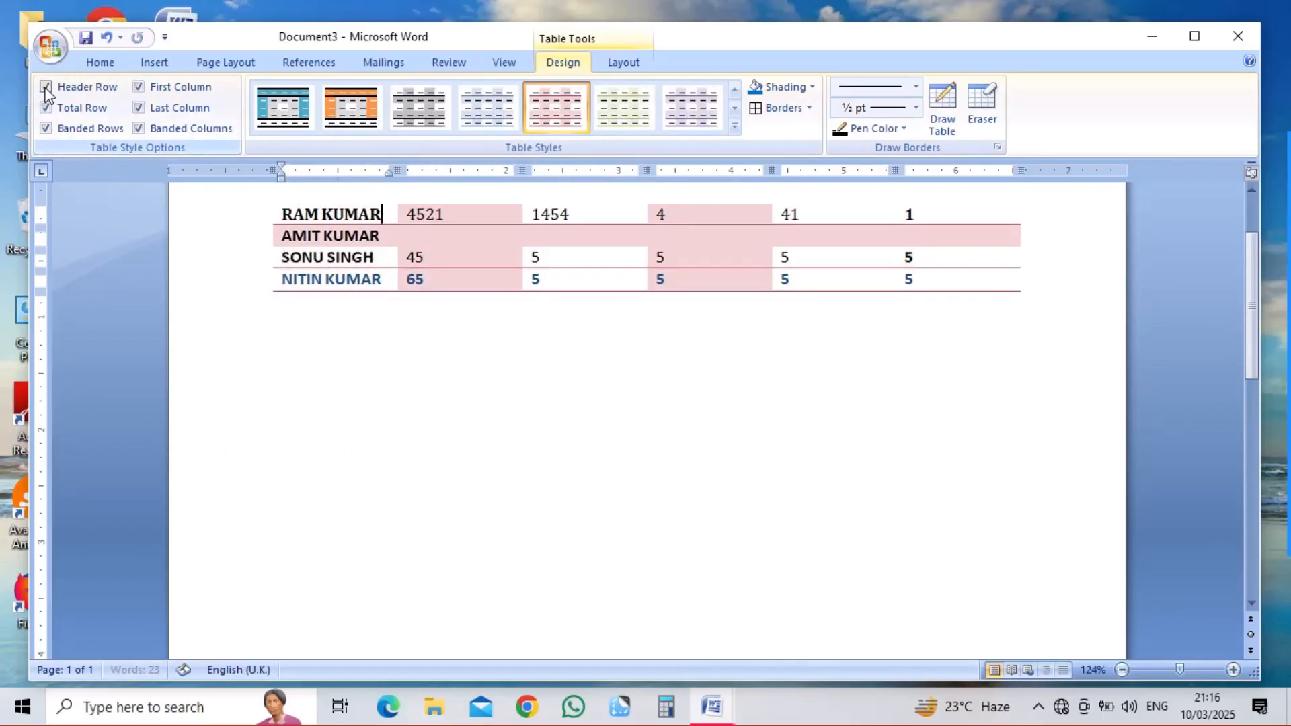
left_click(351, 96)
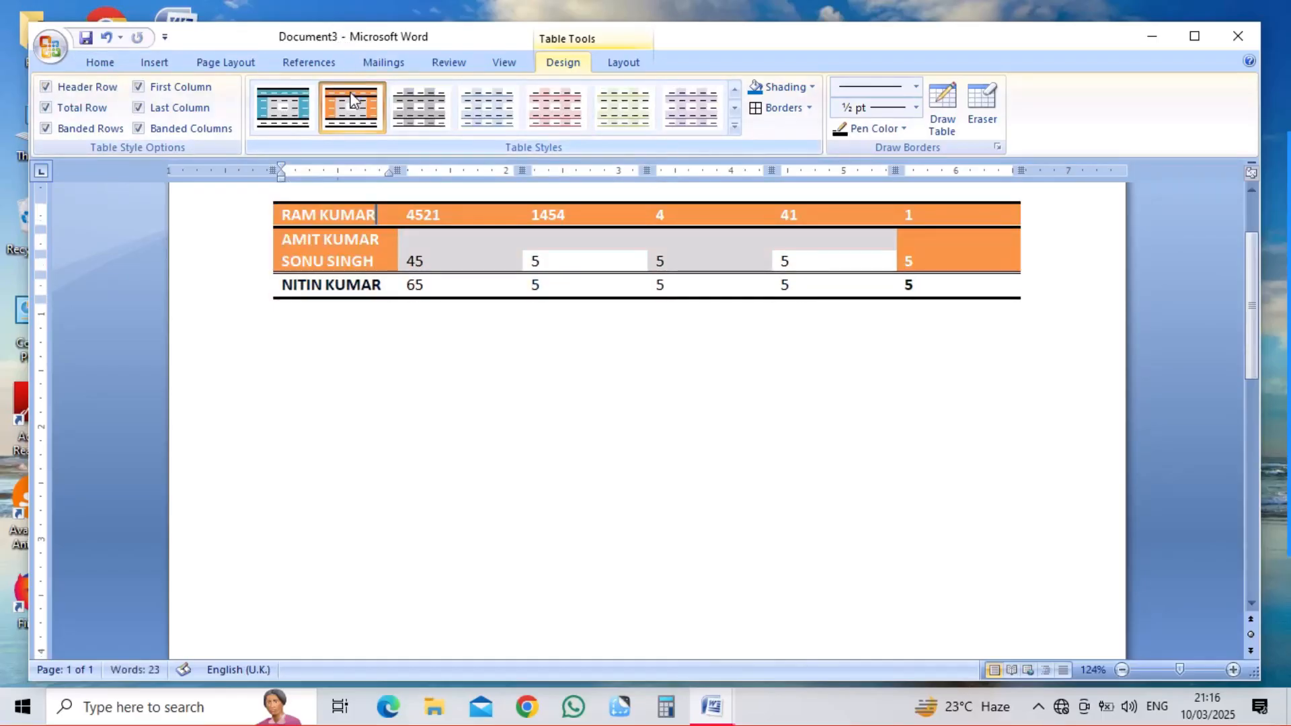
Step: Open the current table style for modification and set its whole-table fill colour to yellow
left_click(736, 131)
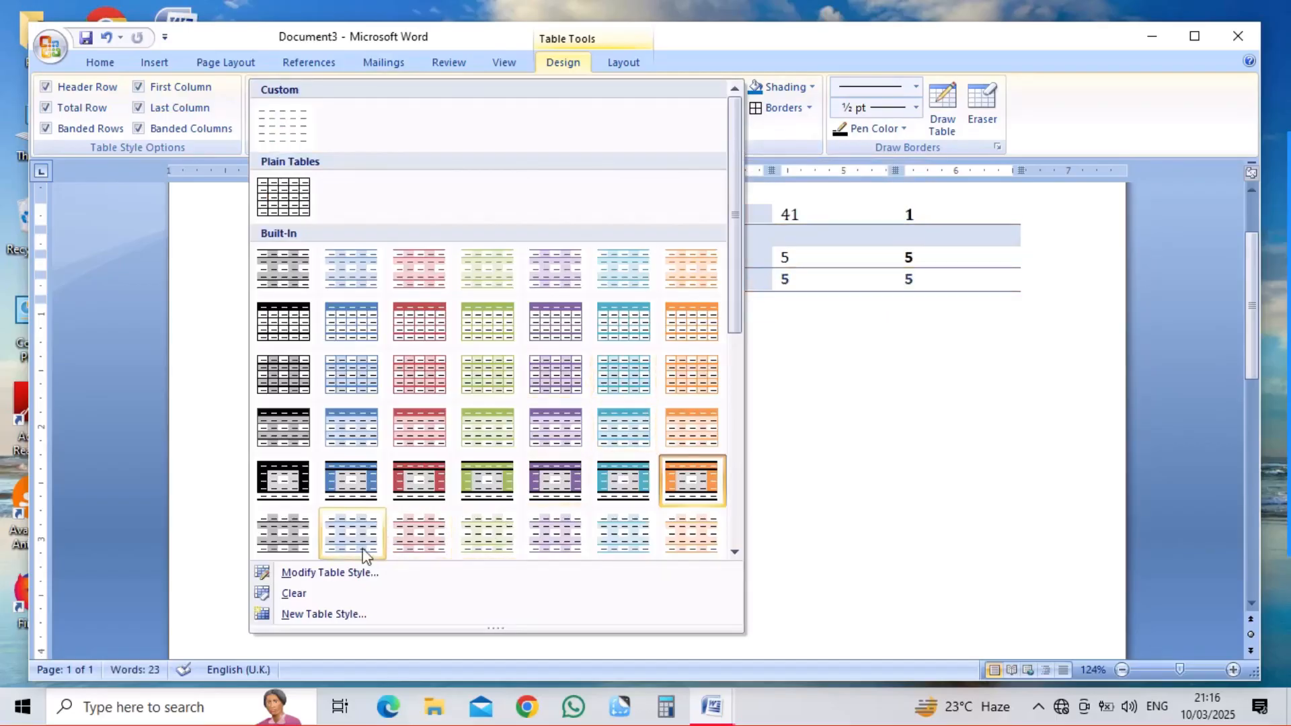
left_click(312, 572)
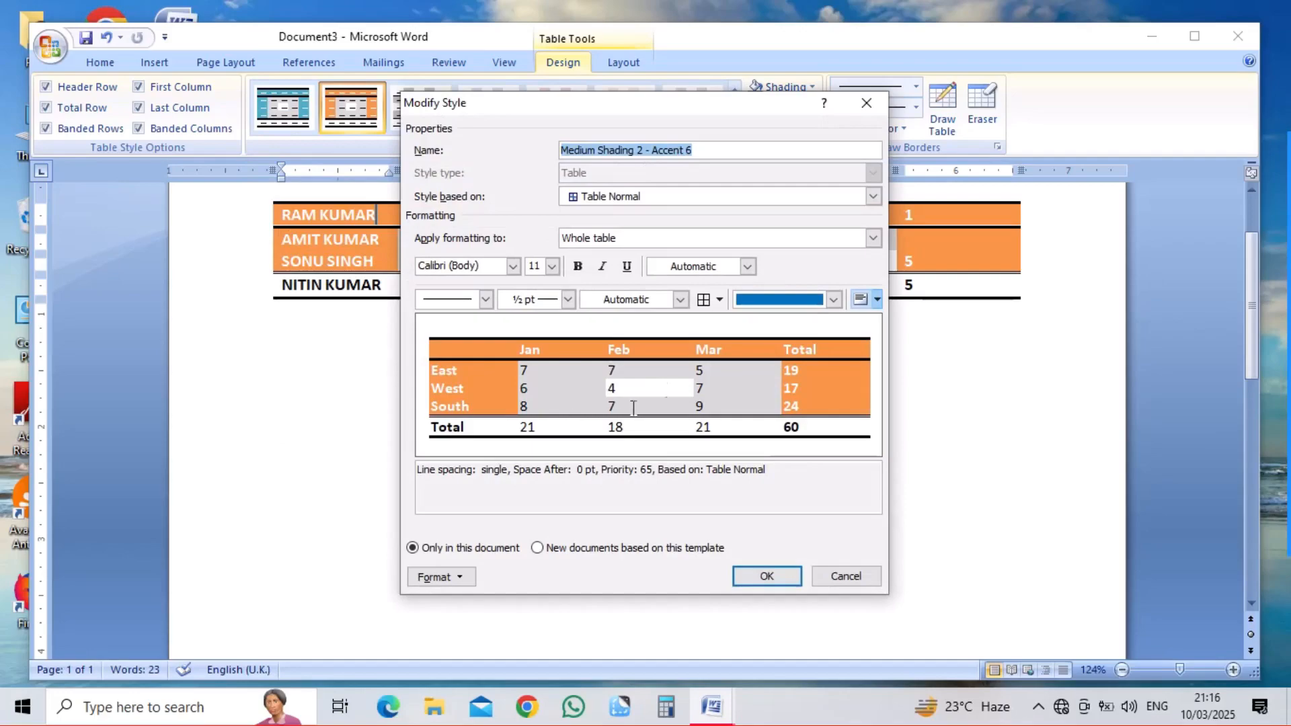
left_click(834, 300)
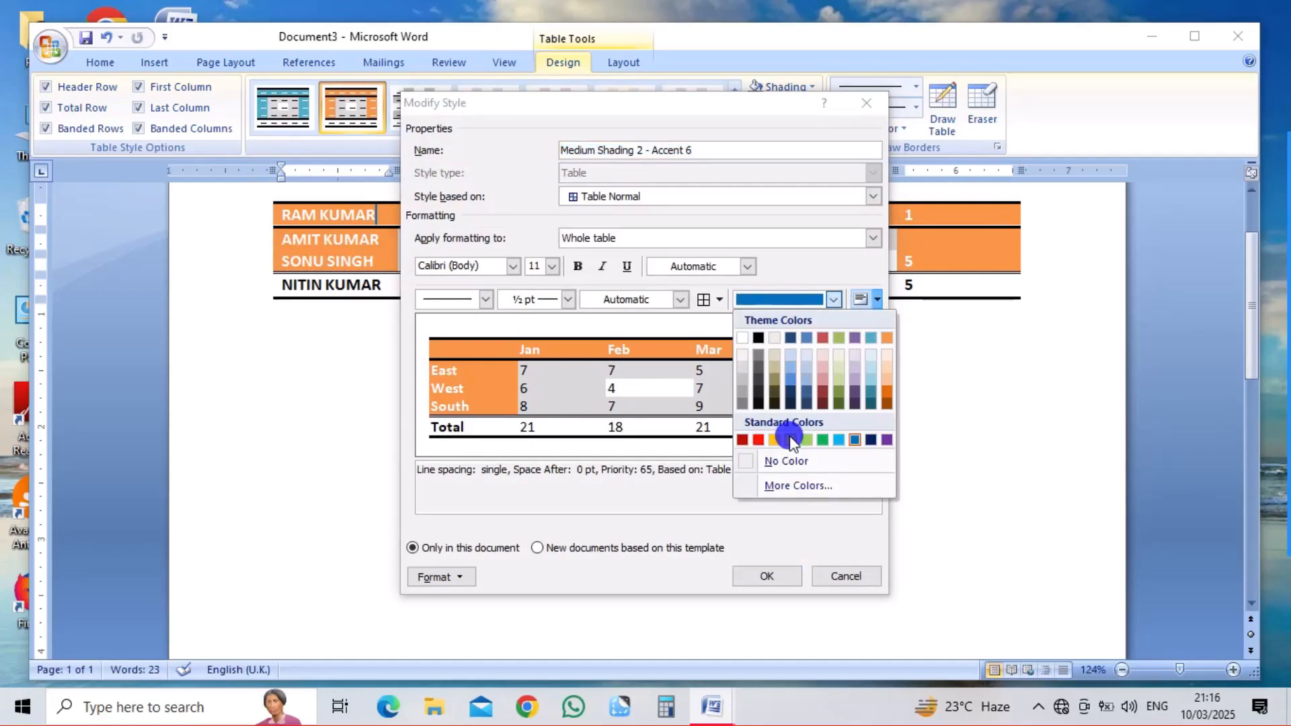
left_click(791, 440)
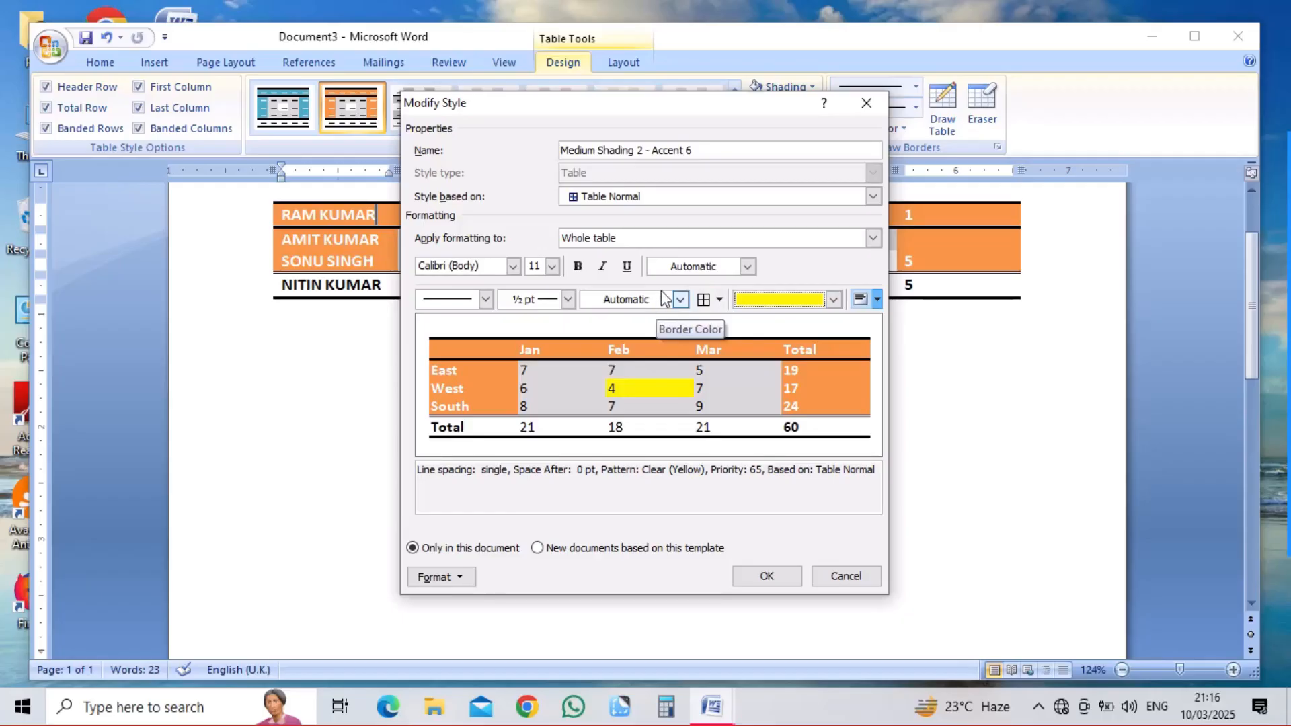
Step: Set the table style's border colour to red and its line weight to 2 ¼ pt
left_click(682, 300)
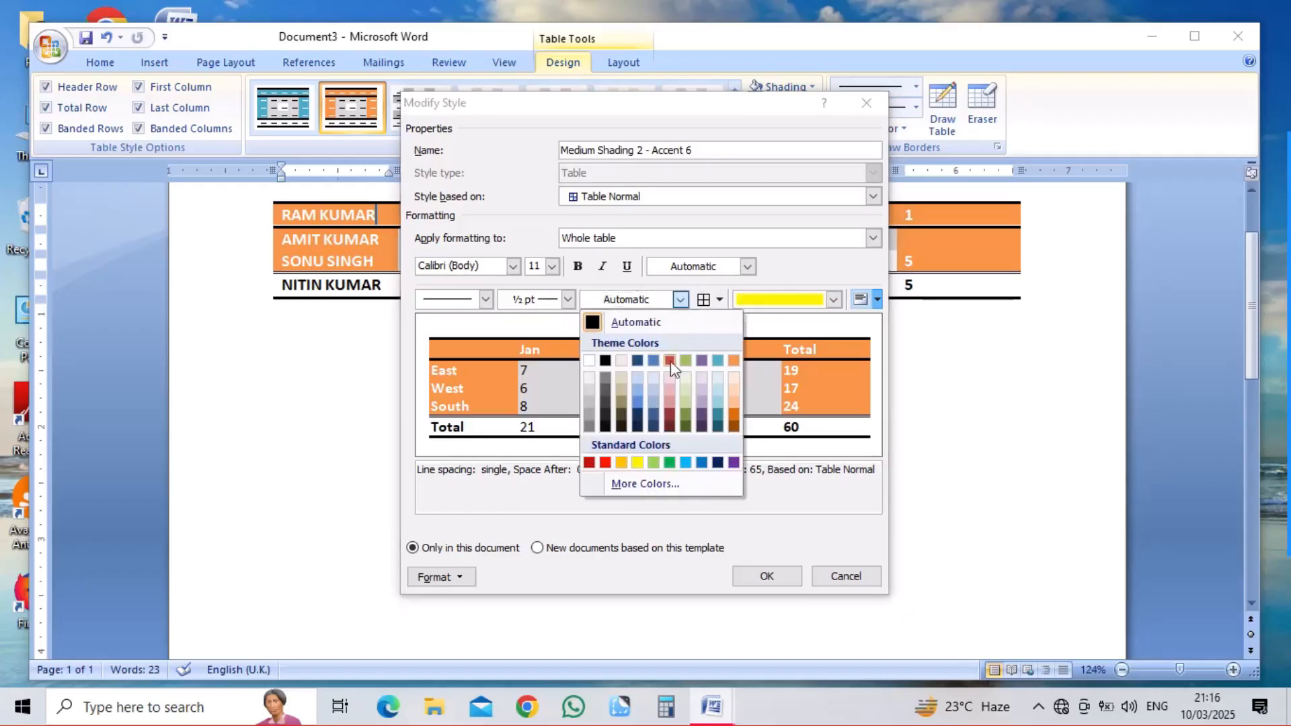
left_click(605, 463)
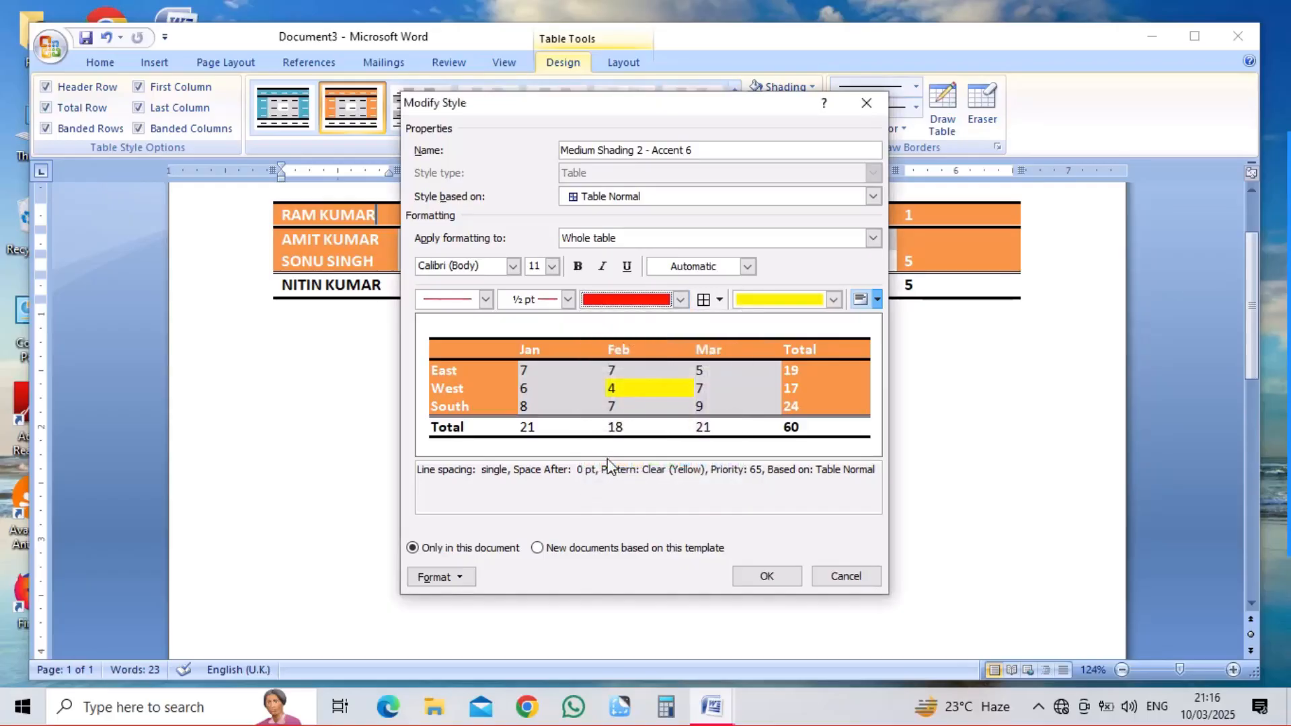
left_click(568, 299)
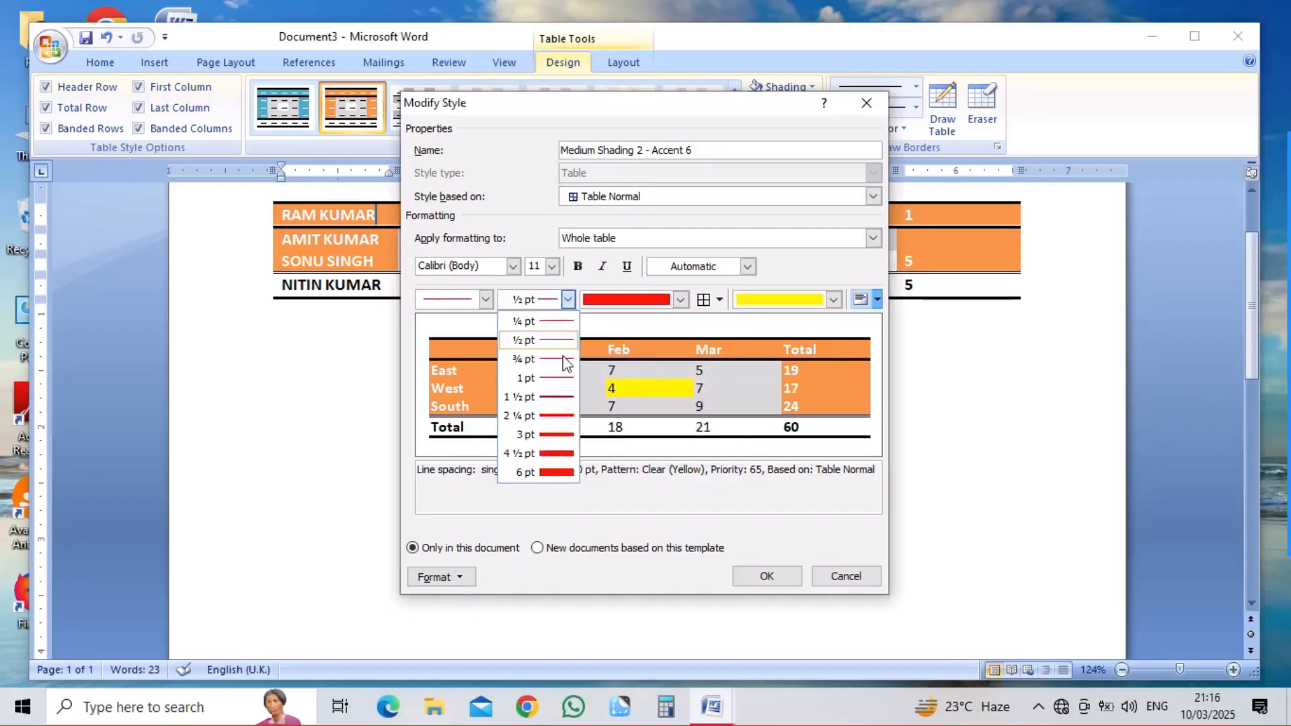
left_click(559, 416)
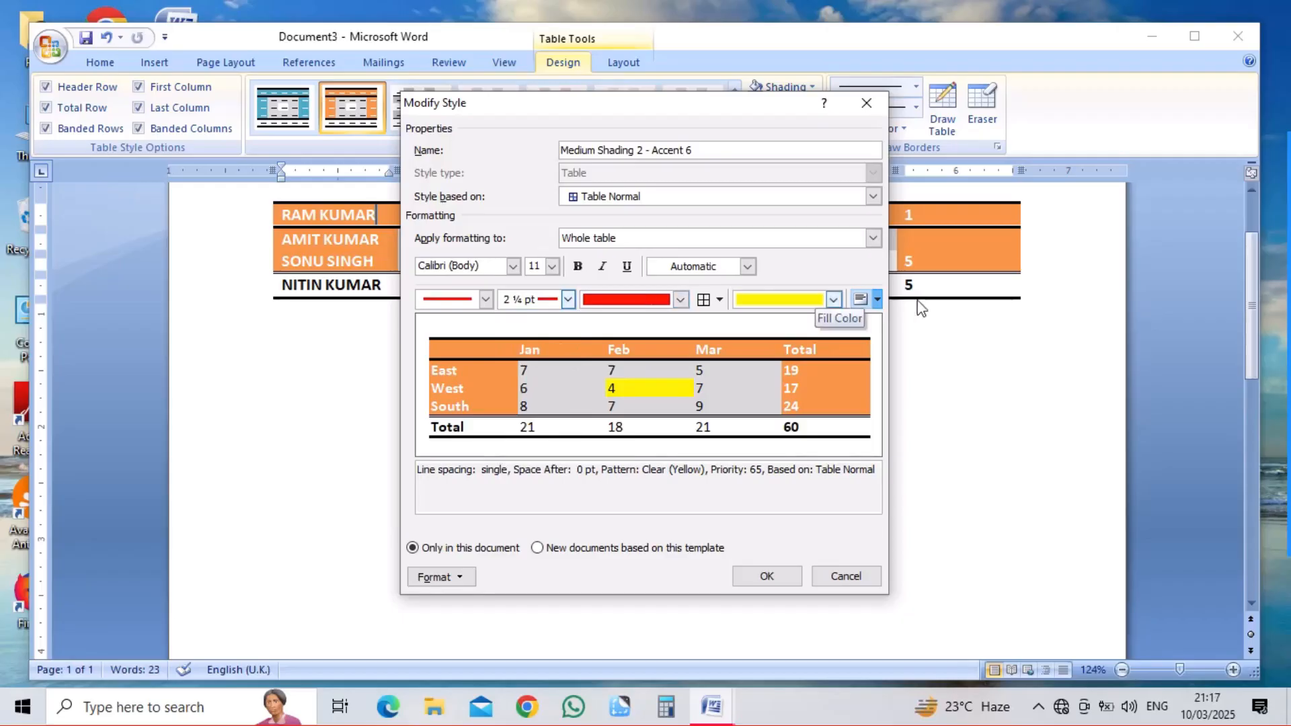
Step: Base the table style on Table List 8 and save the style changes
left_click(760, 199)
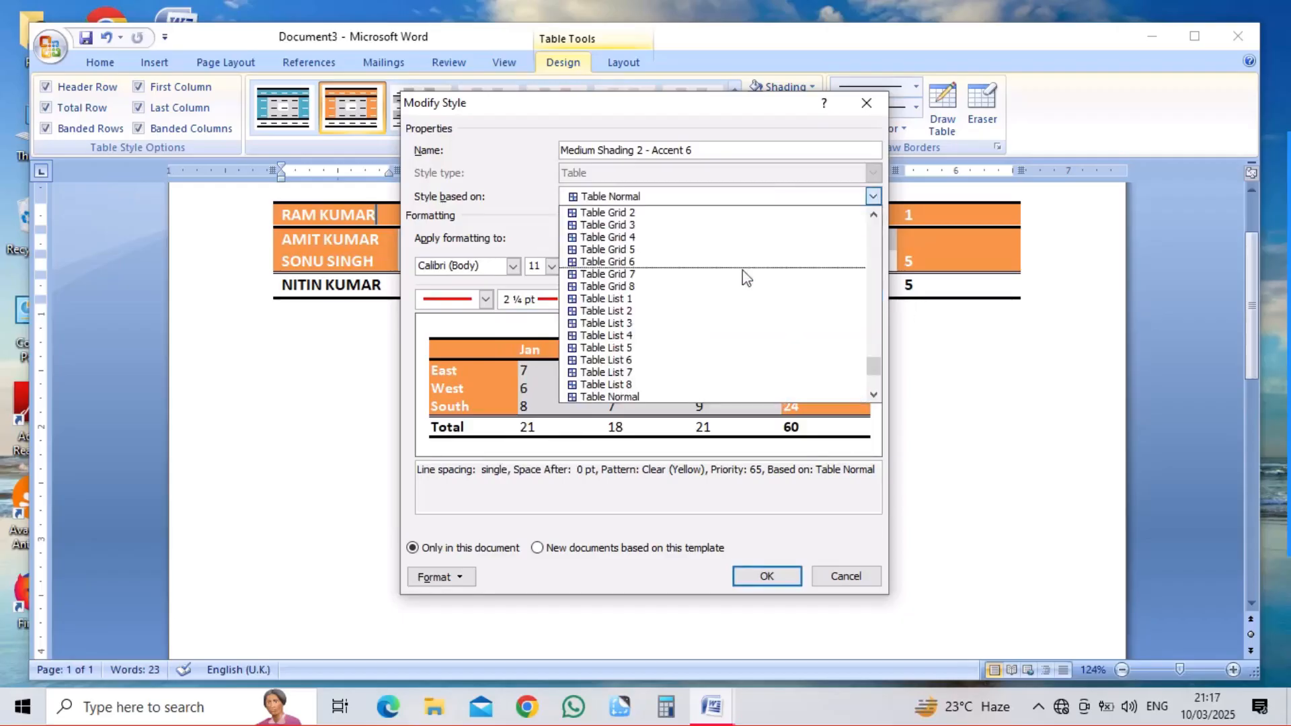
left_click(677, 387)
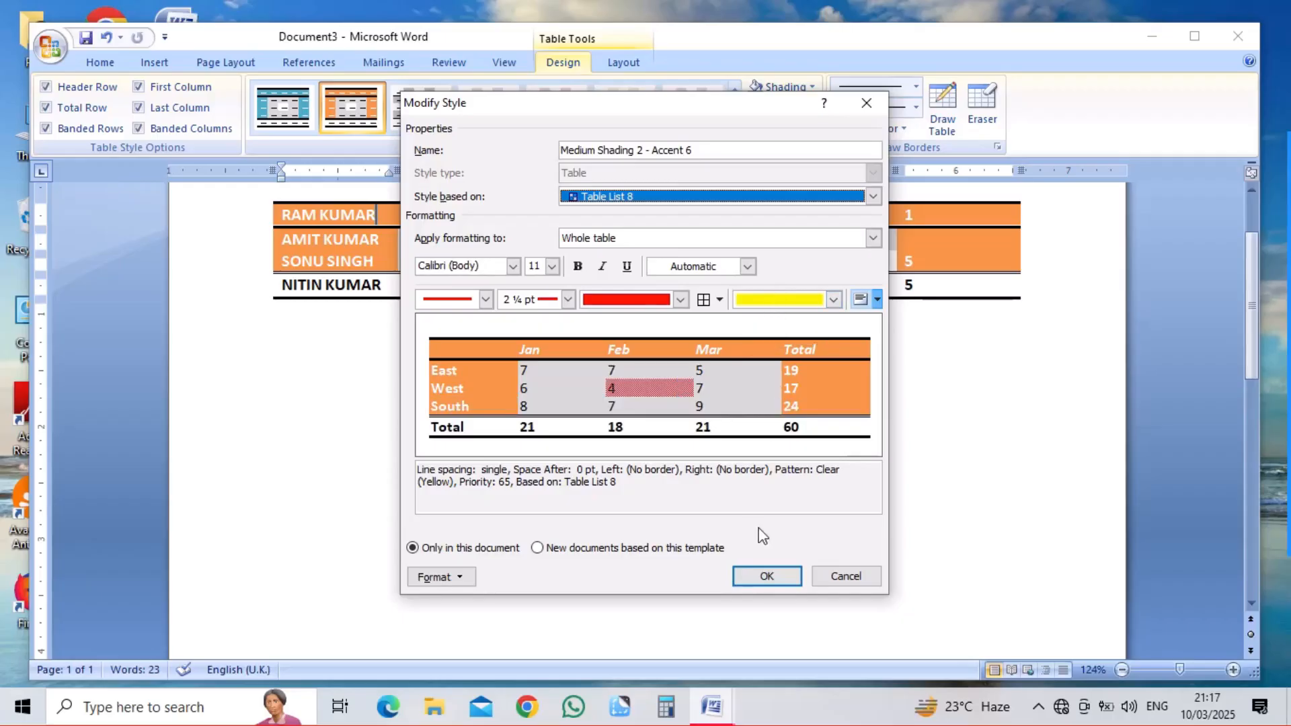
left_click(762, 577)
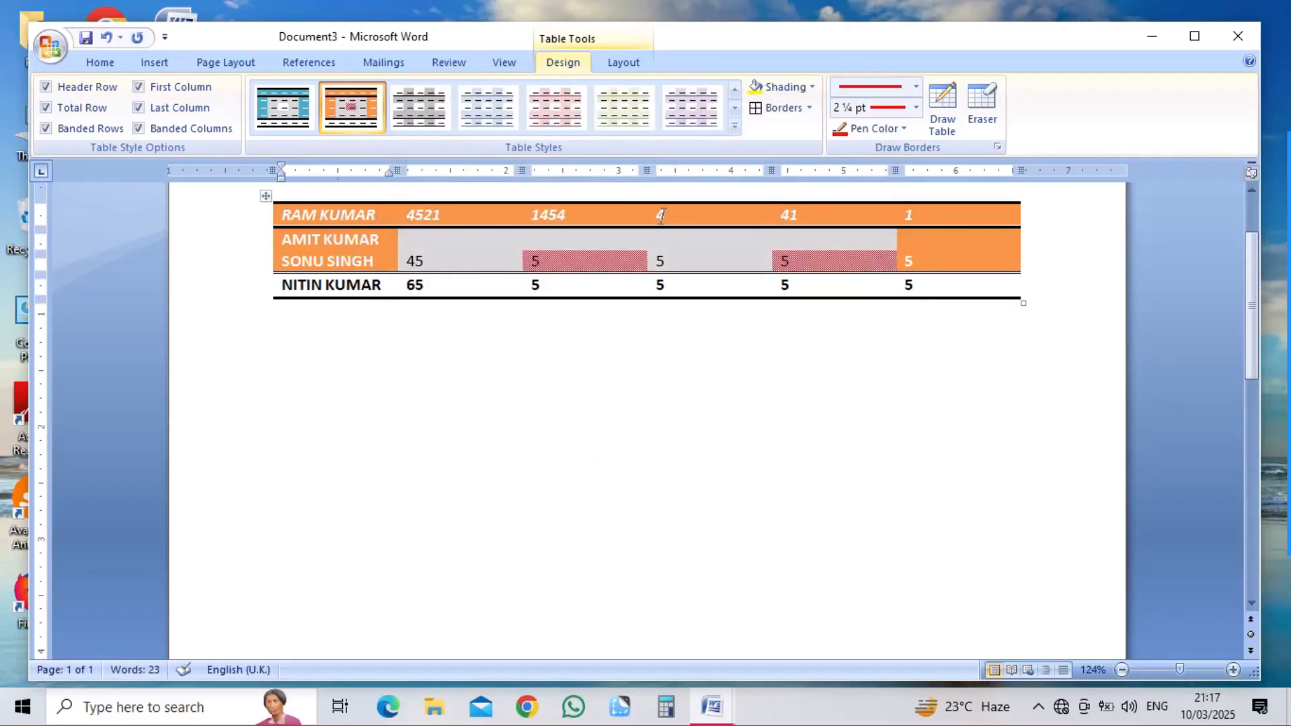
Step: Clear the table's modified style, try the black, blue and red Light Shading styles, and settle on the plain Table Grid style
left_click(734, 126)
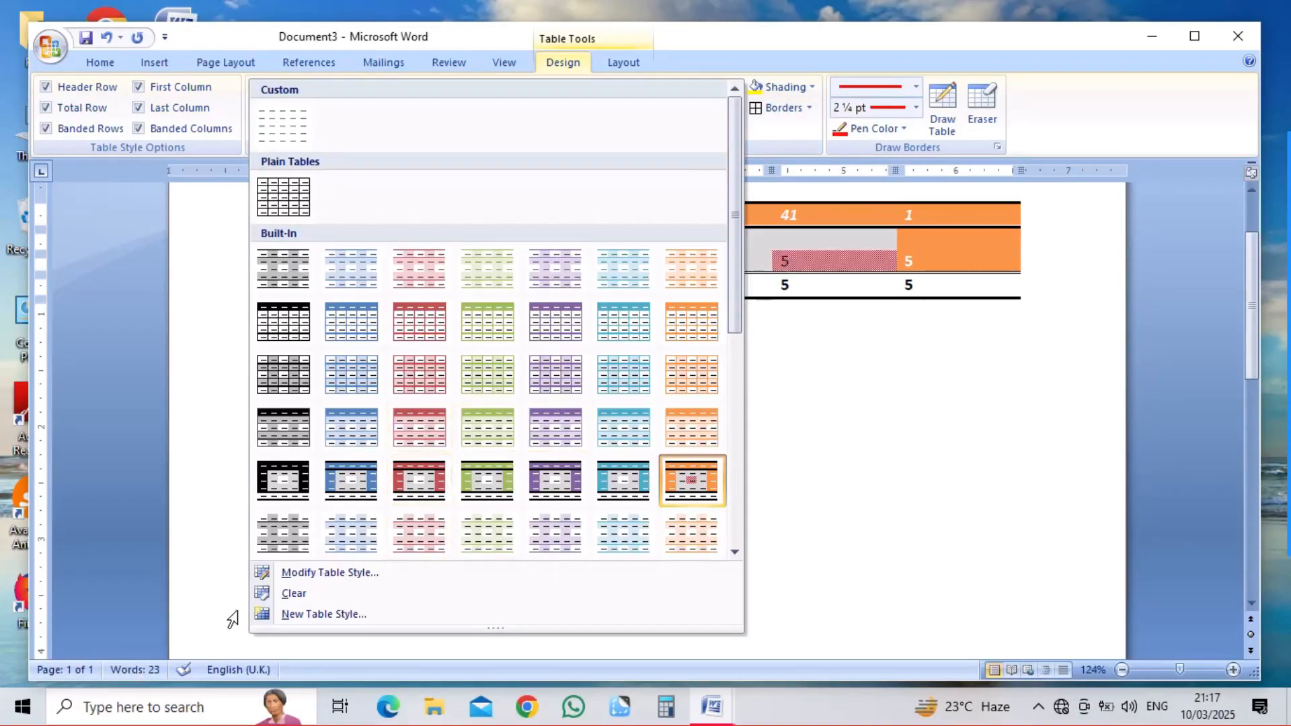
left_click(281, 593)
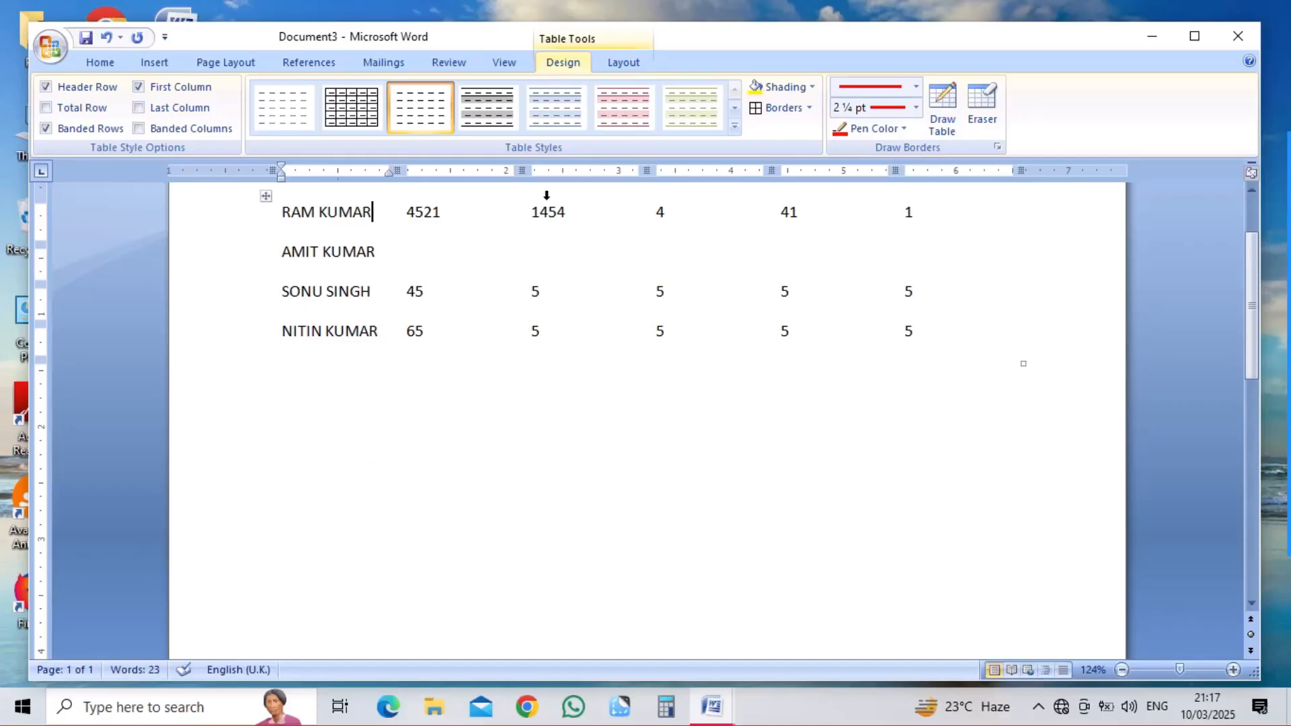
left_click(504, 119)
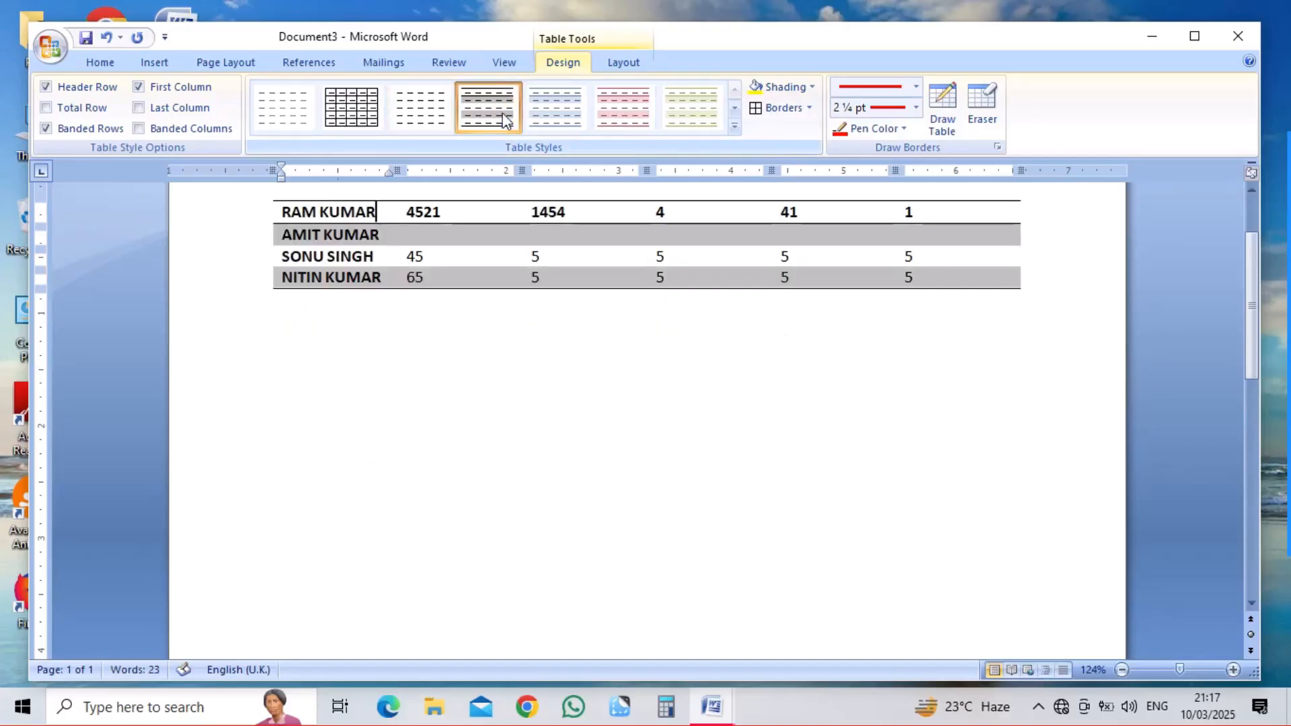
left_click(566, 117)
left_click(632, 119)
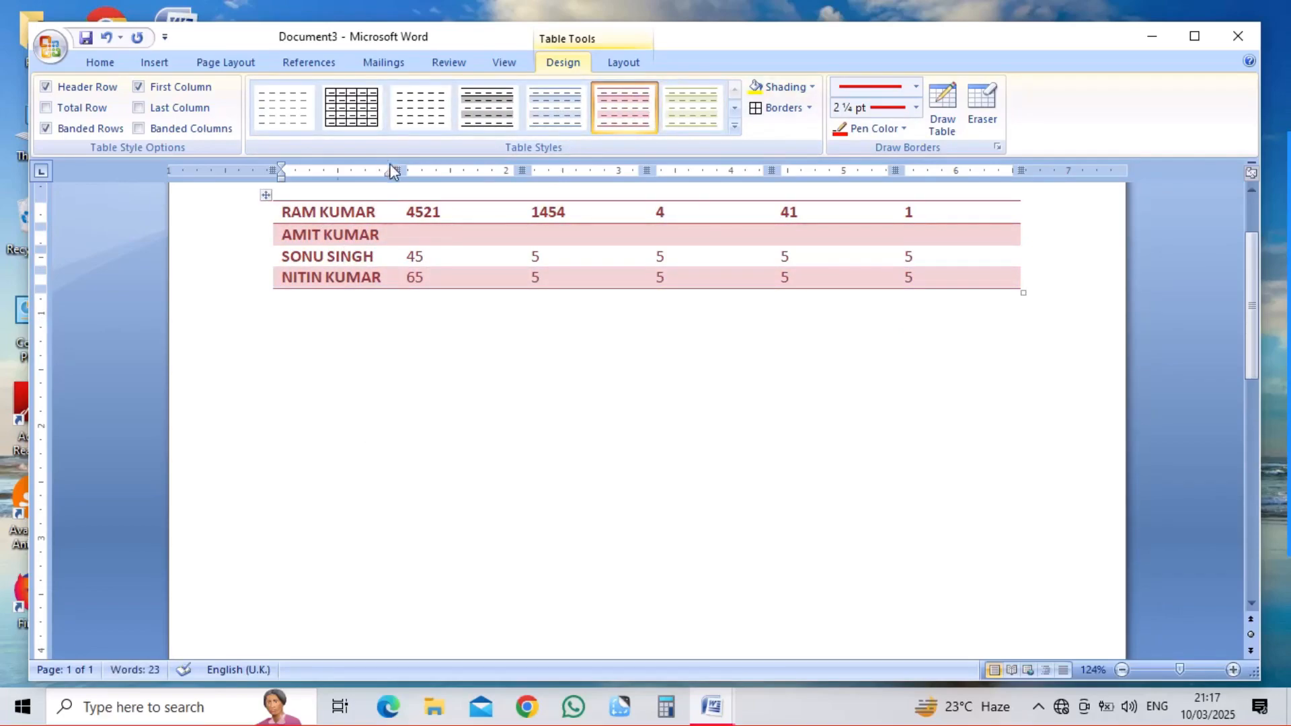
left_click(365, 123)
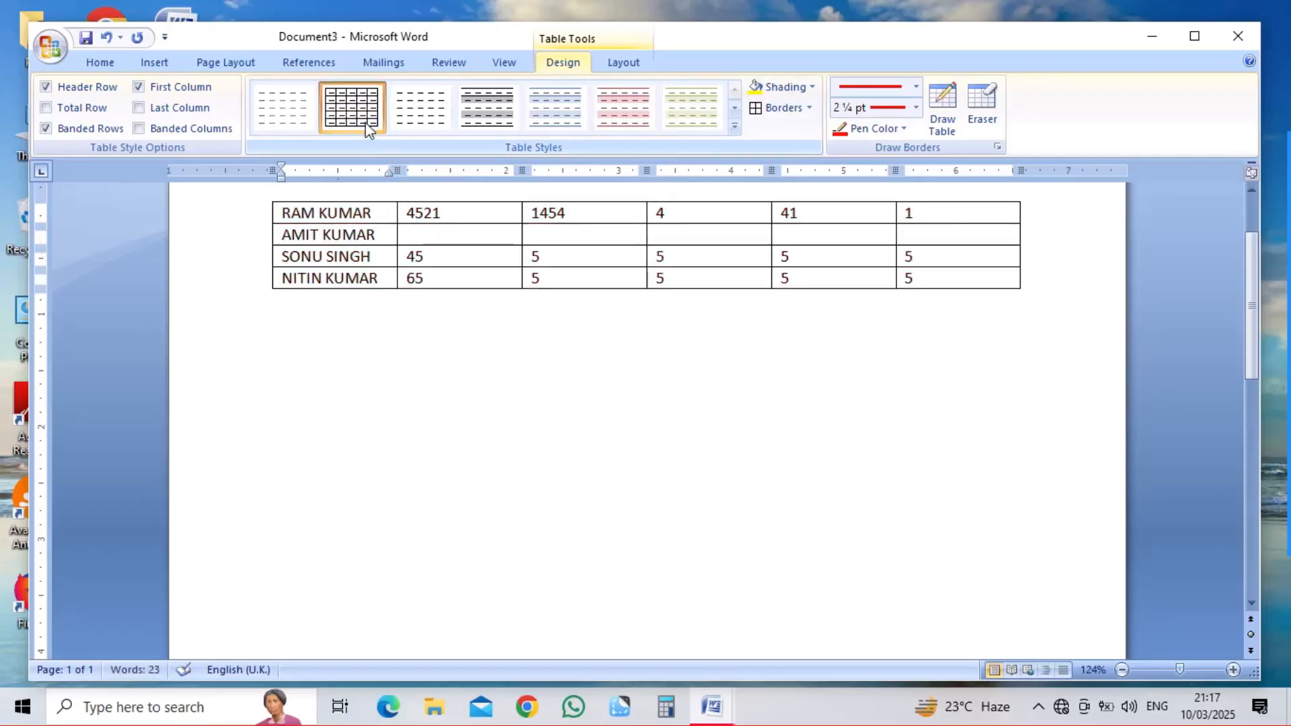
Step: Fill the empty cells of the table's second row with 54, 5, 55, 5 and 5
left_click(448, 232)
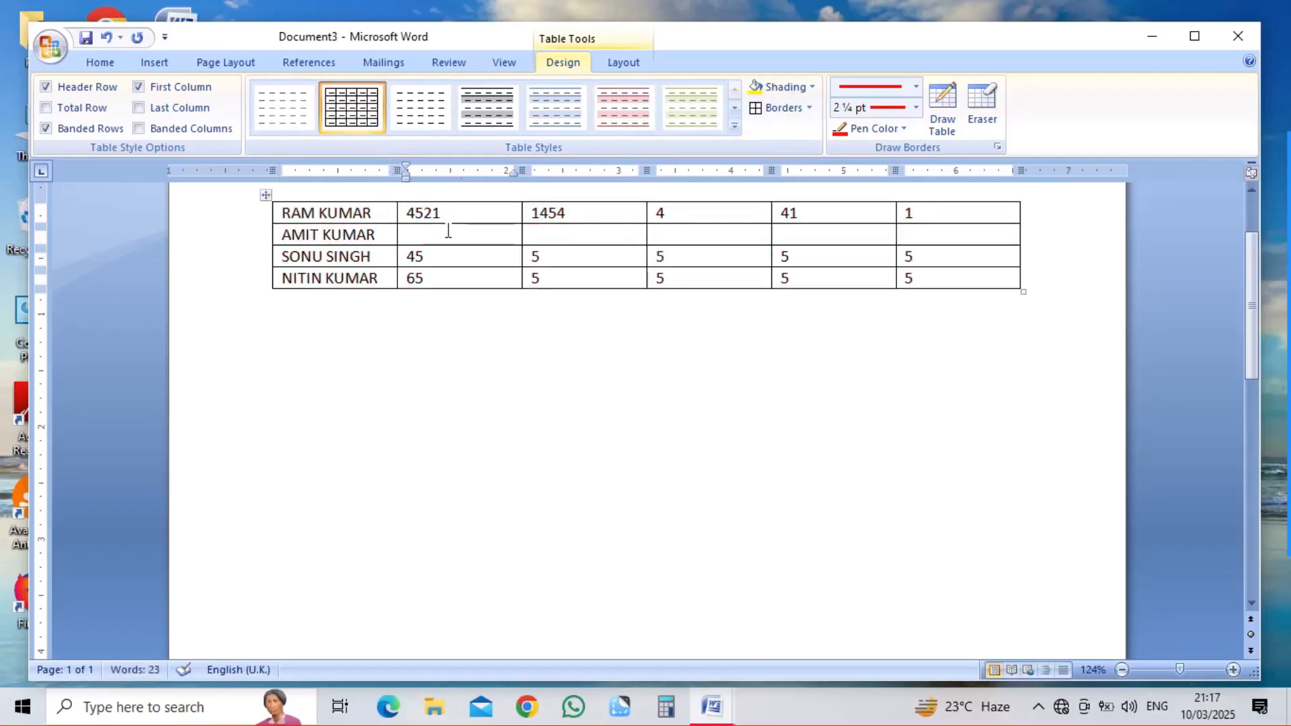
type("54")
key("Tab")
type("5")
key("Tab")
type("55")
key("Tab")
type("5")
key("Tab")
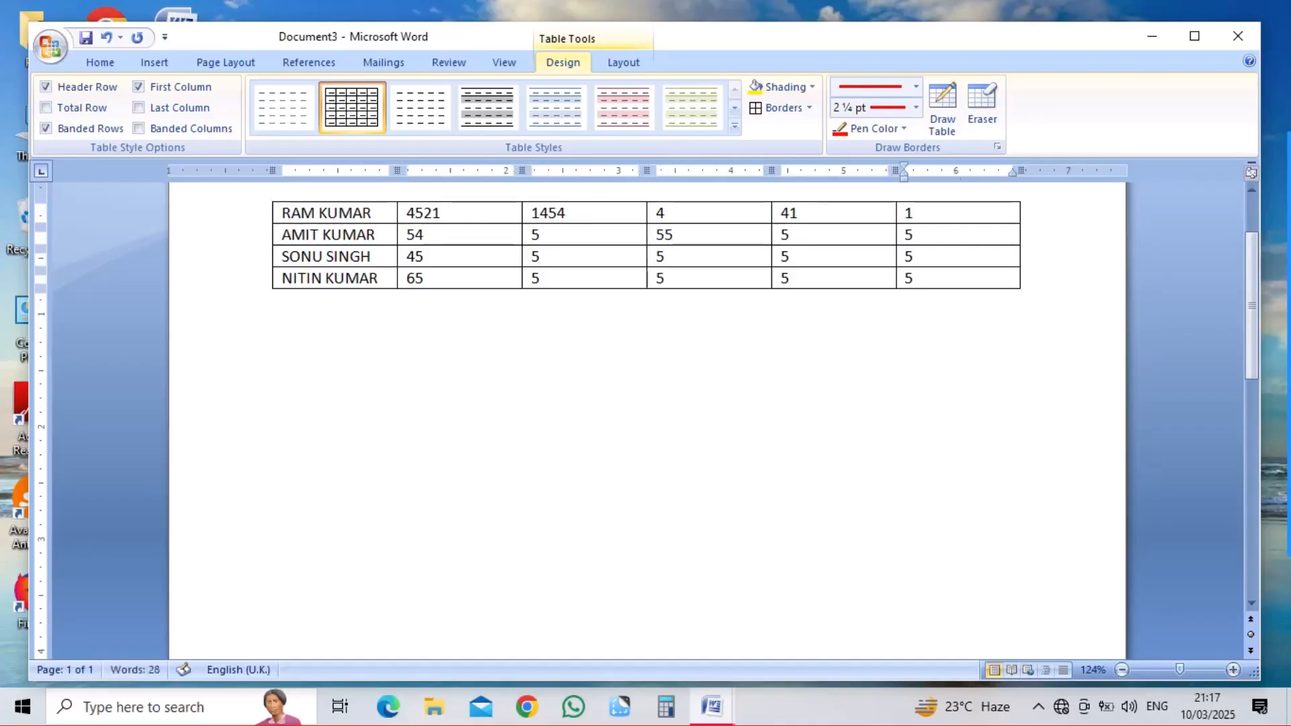
type("5")
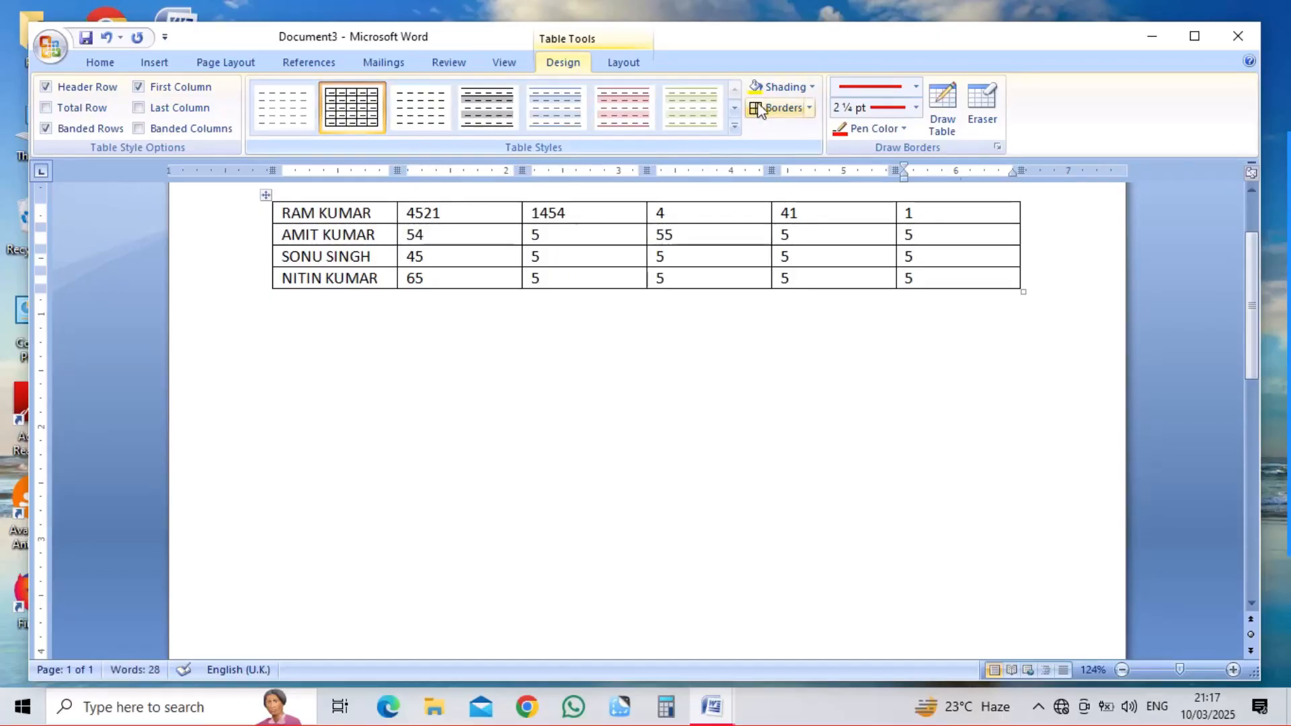
left_click(787, 91)
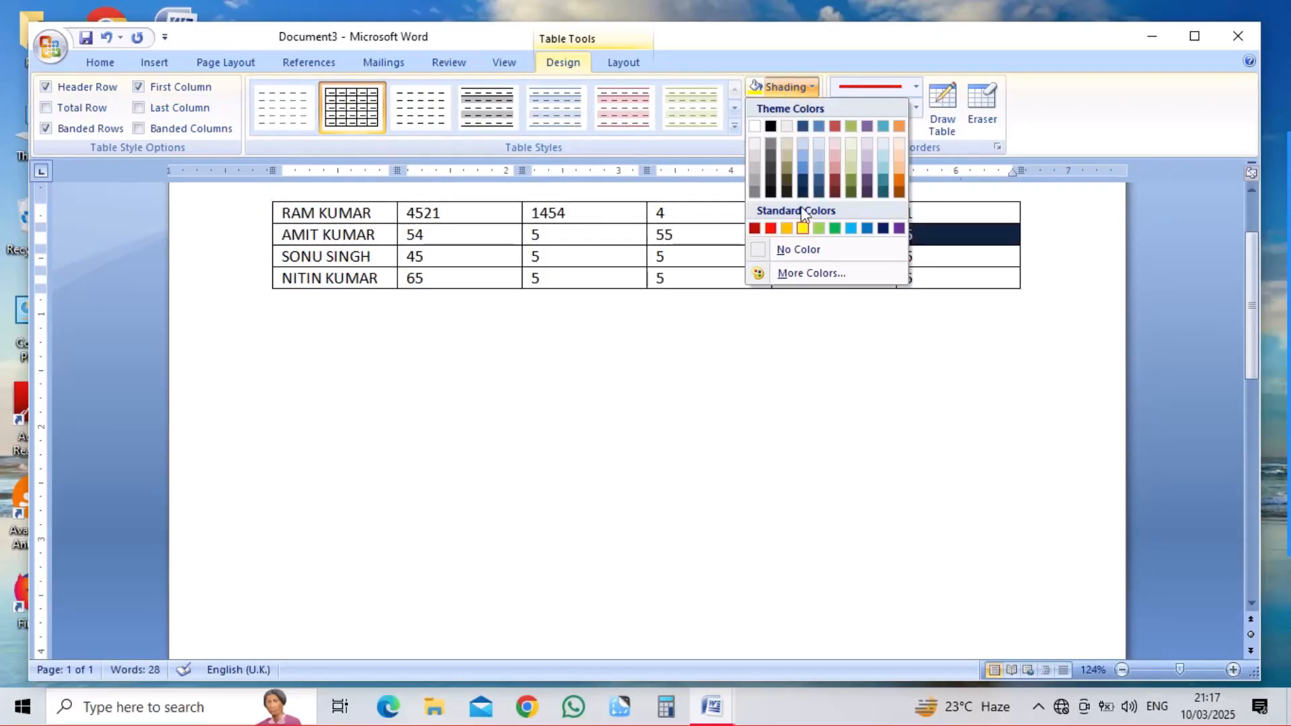
left_click(277, 215)
left_click(277, 216)
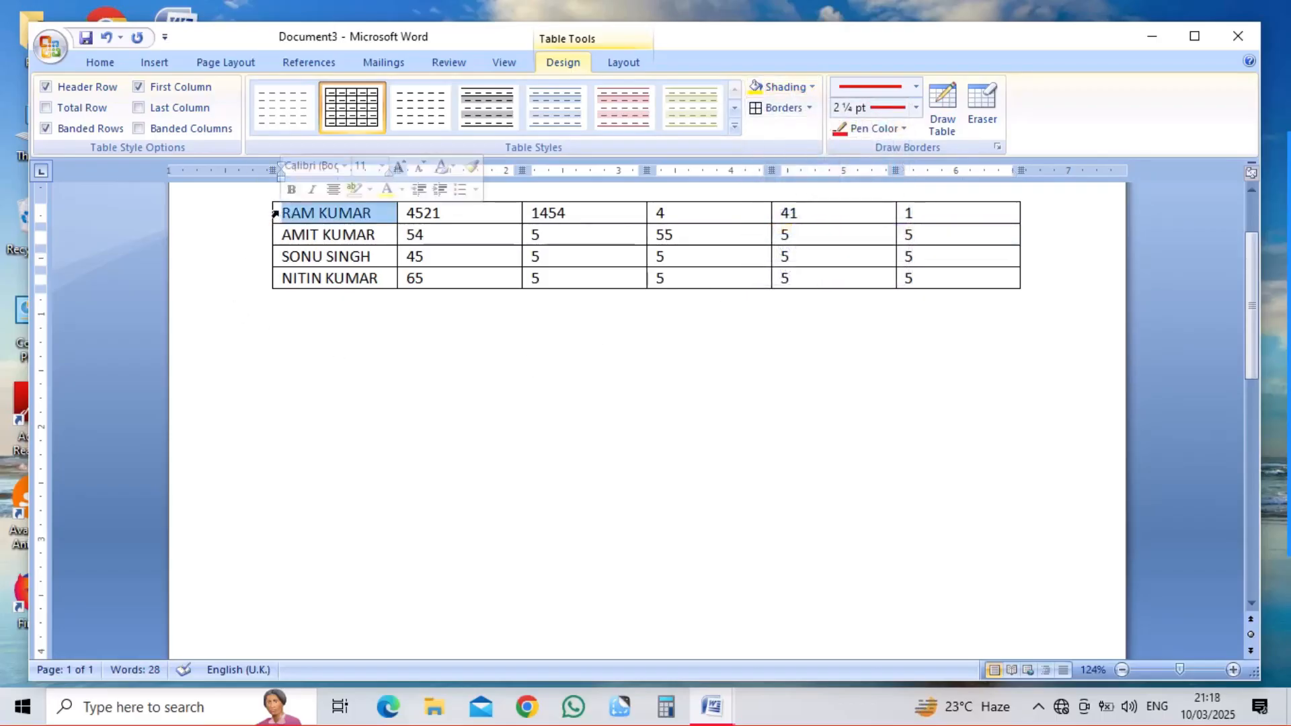
left_click(279, 199)
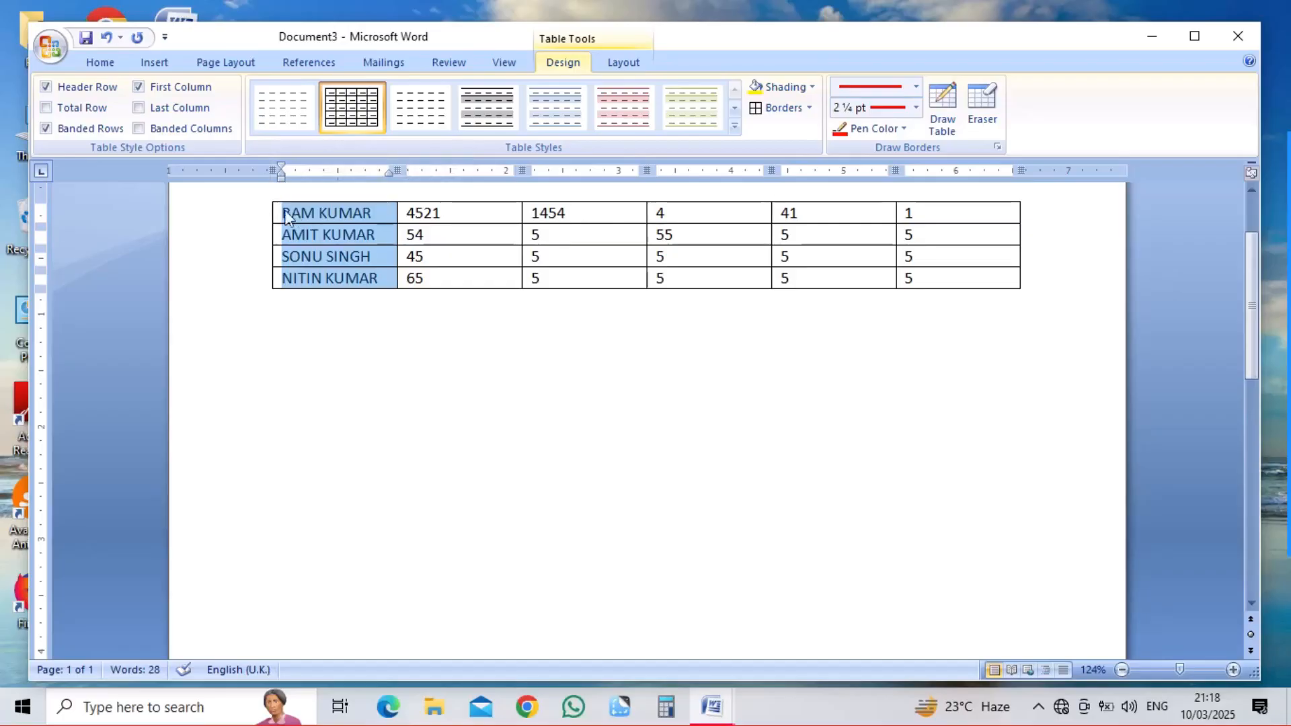
left_click(466, 255)
left_click(350, 233)
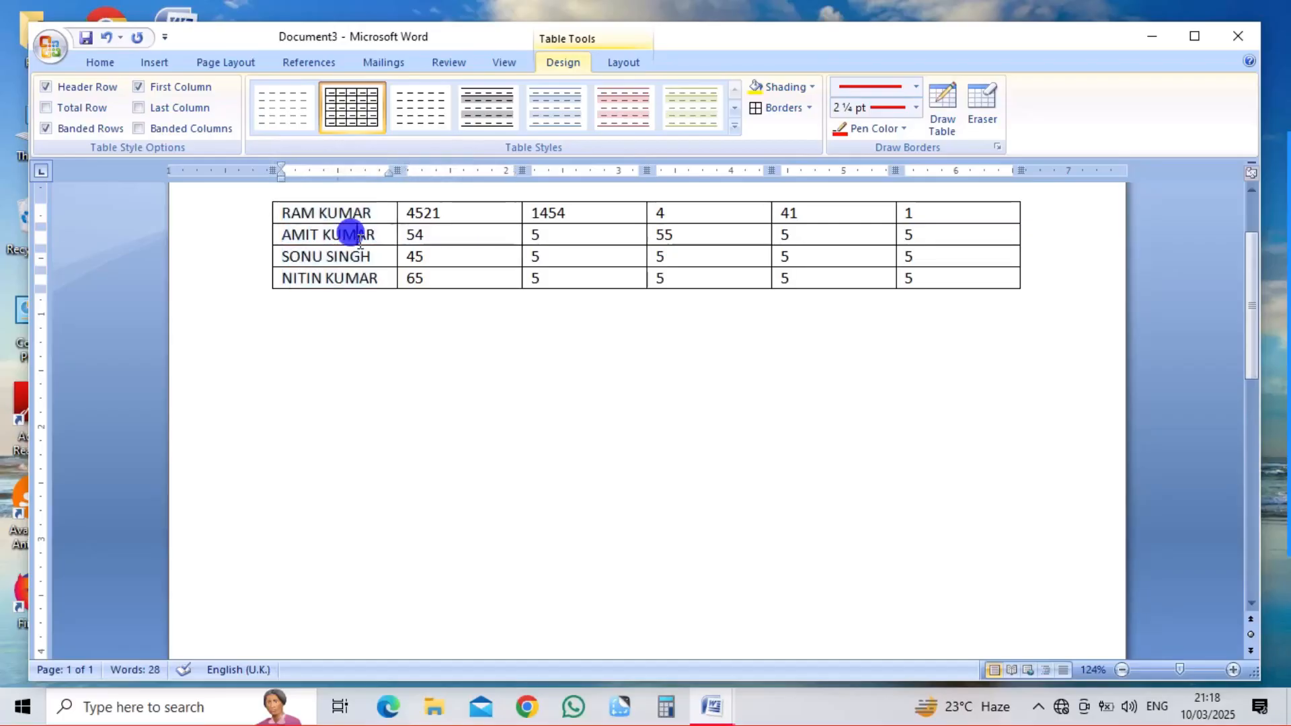
left_click(275, 212)
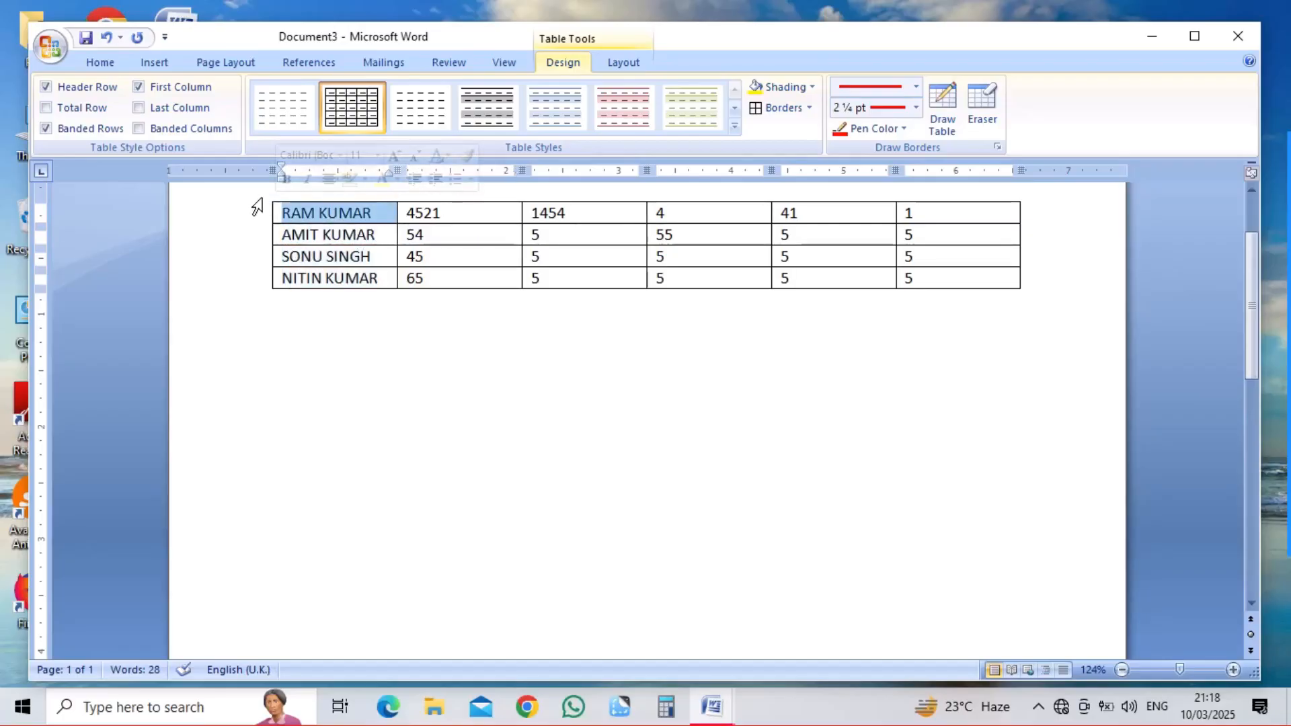
left_click(540, 439)
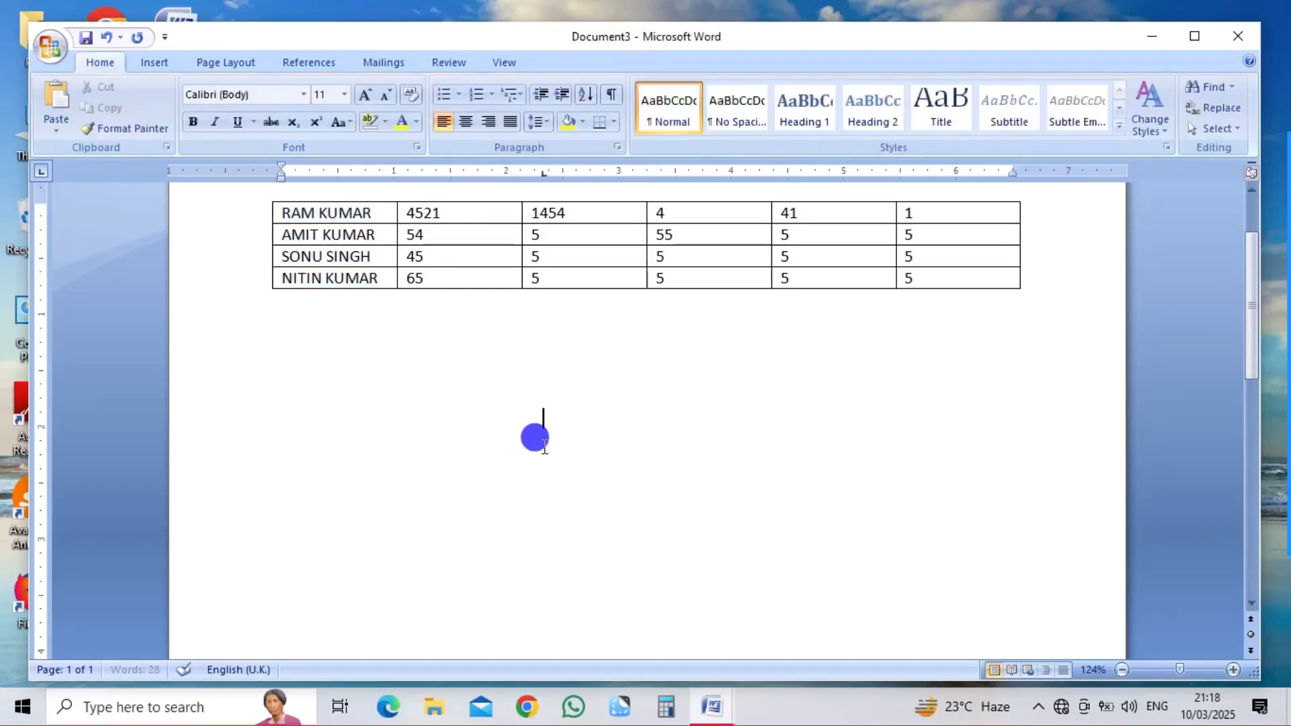
Step: Select the table's entire first row and shade it standard red
left_click(263, 204)
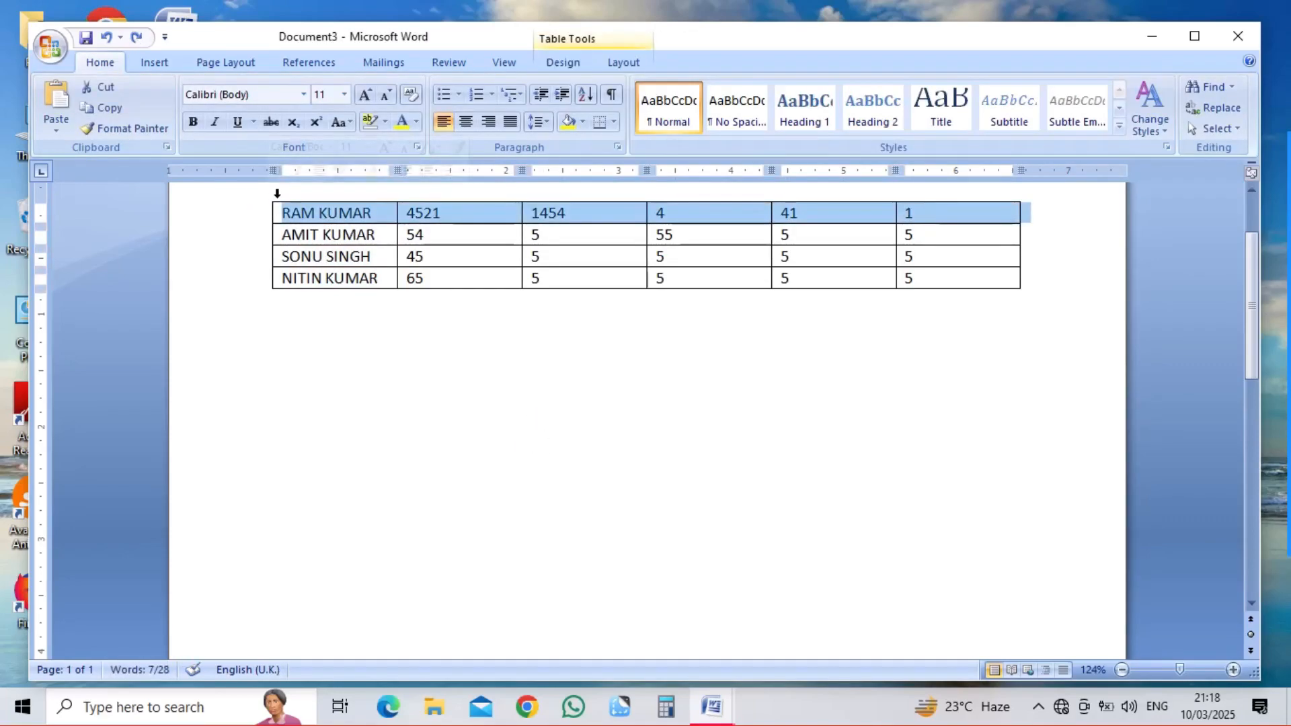
left_click(577, 63)
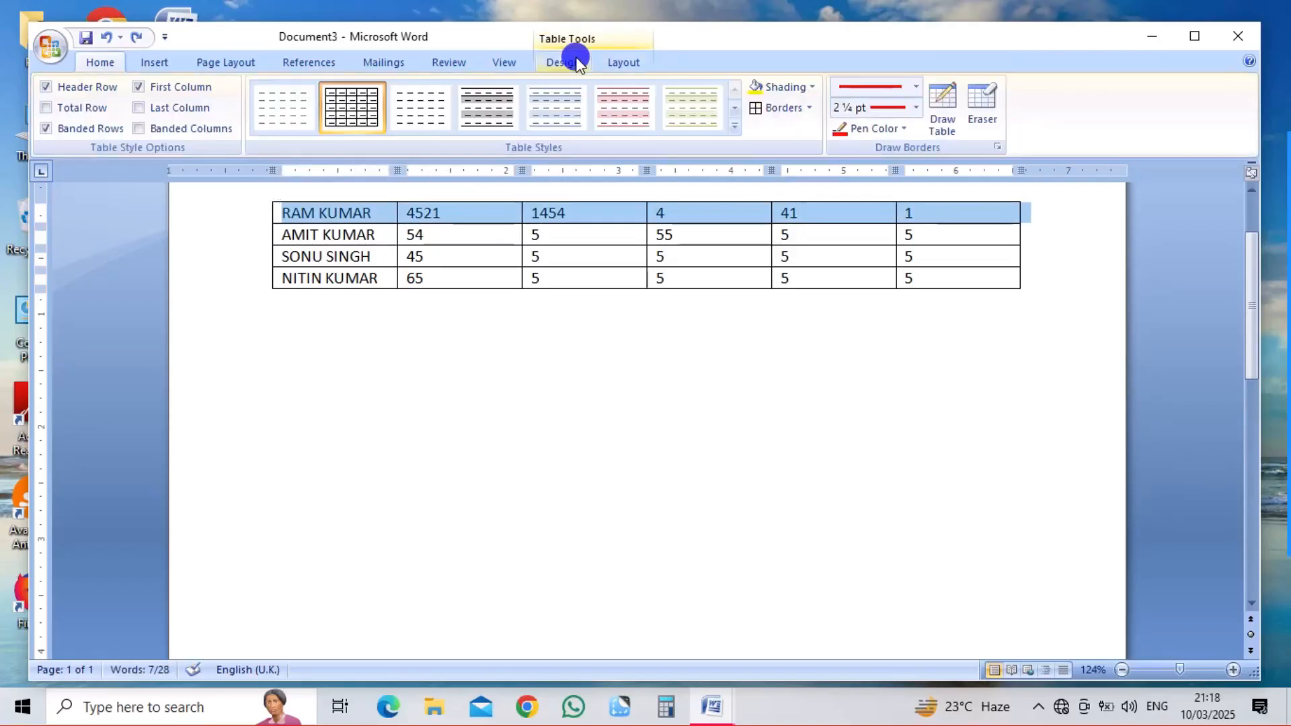
left_click(811, 87)
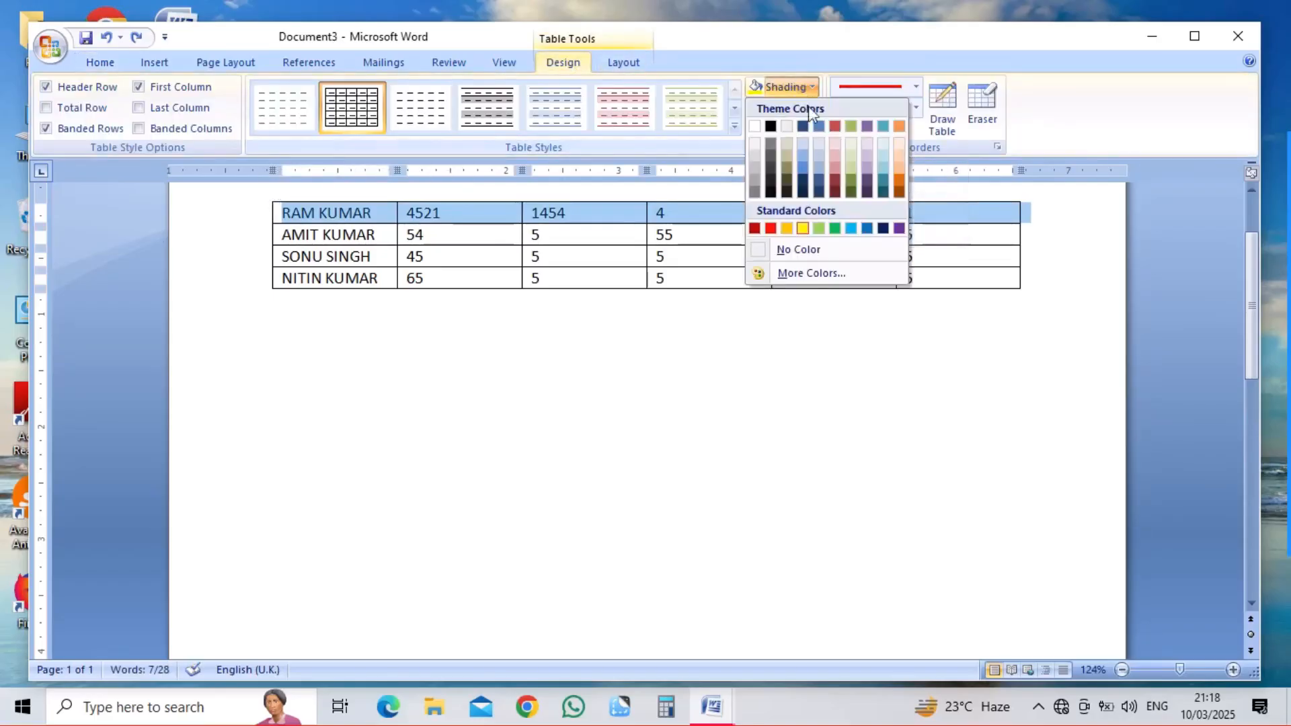
left_click(771, 230)
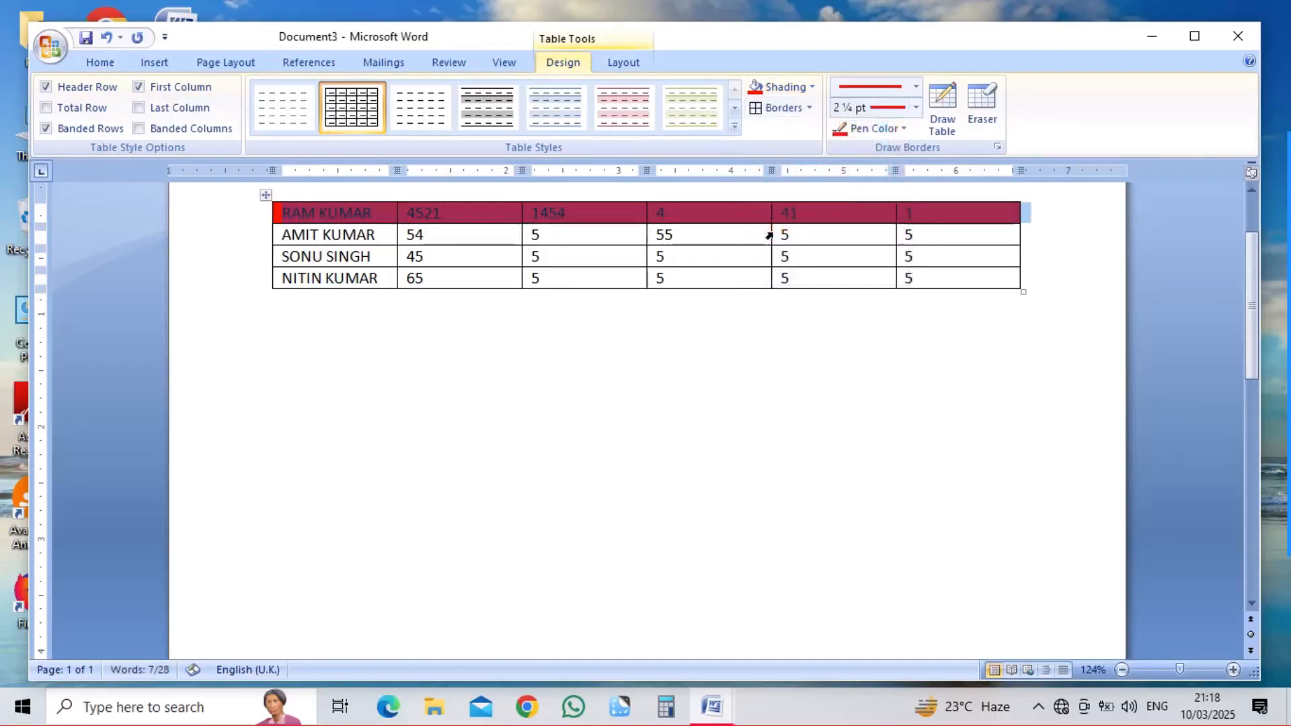
Step: Try borders on all cells of the first row, and set the row to No Border
left_click(802, 110)
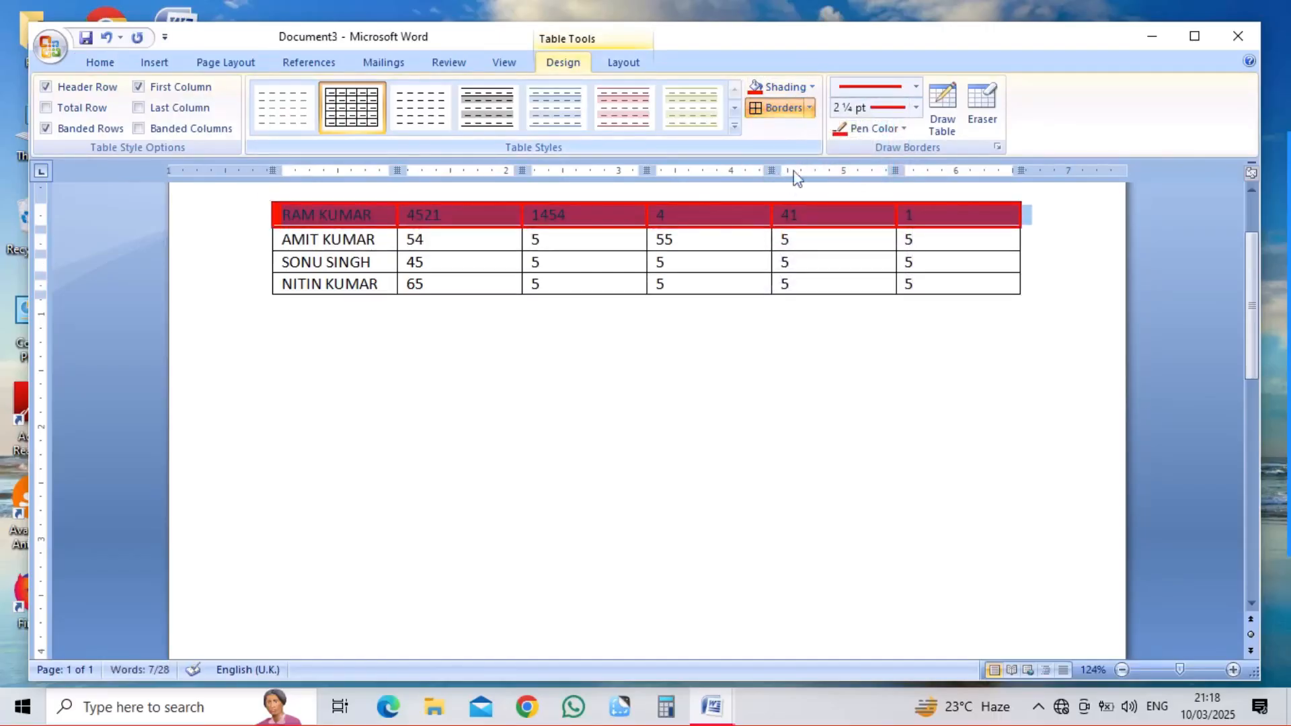
left_click(808, 109)
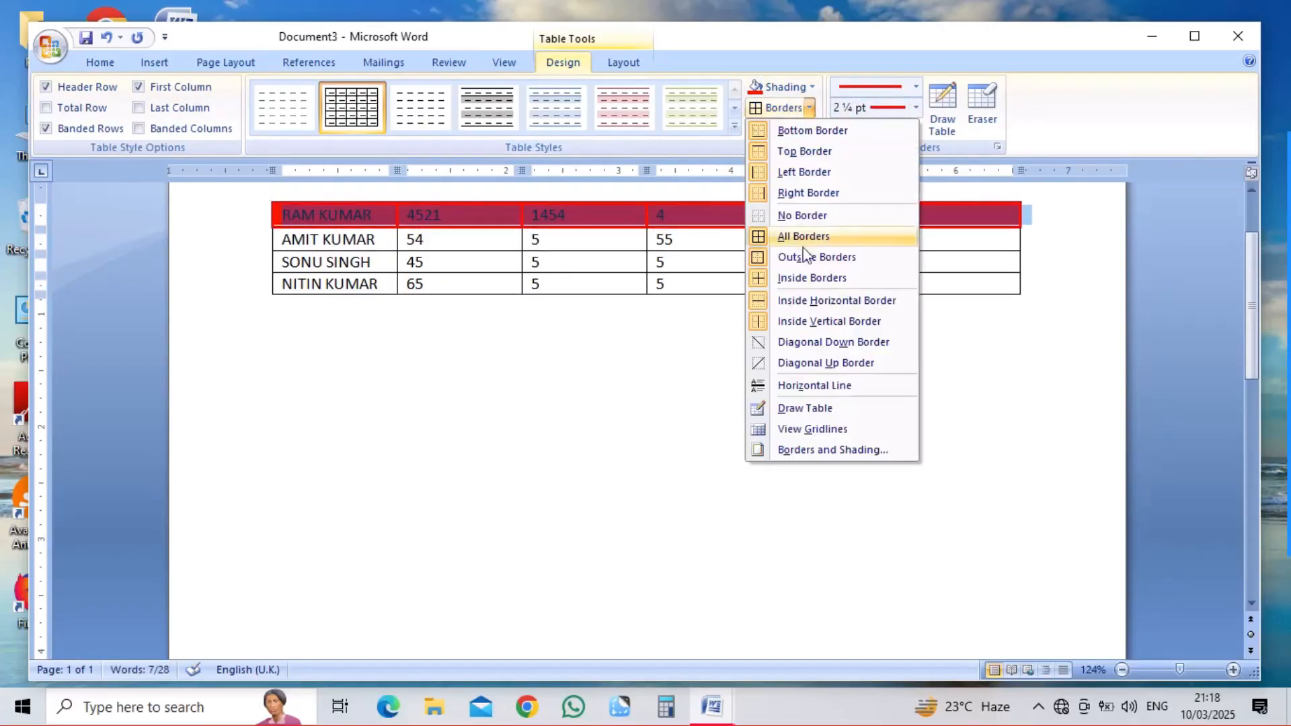
left_click(780, 217)
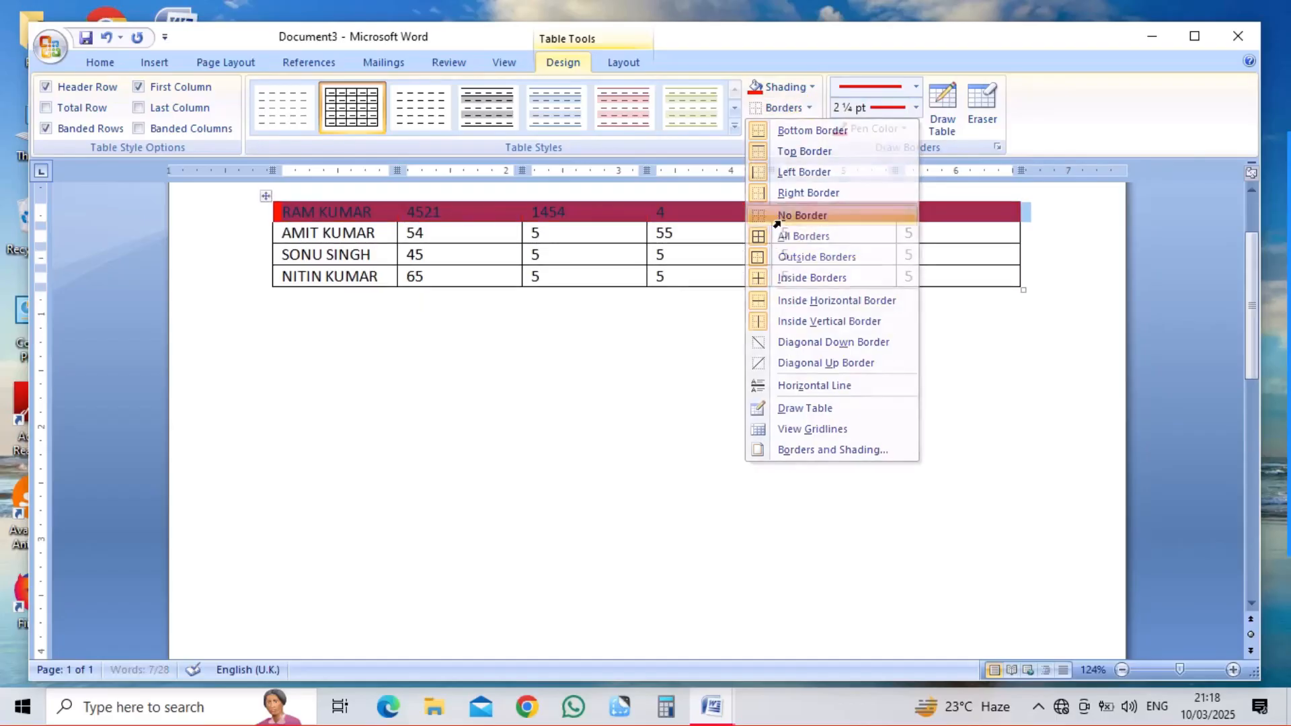
left_click(646, 360)
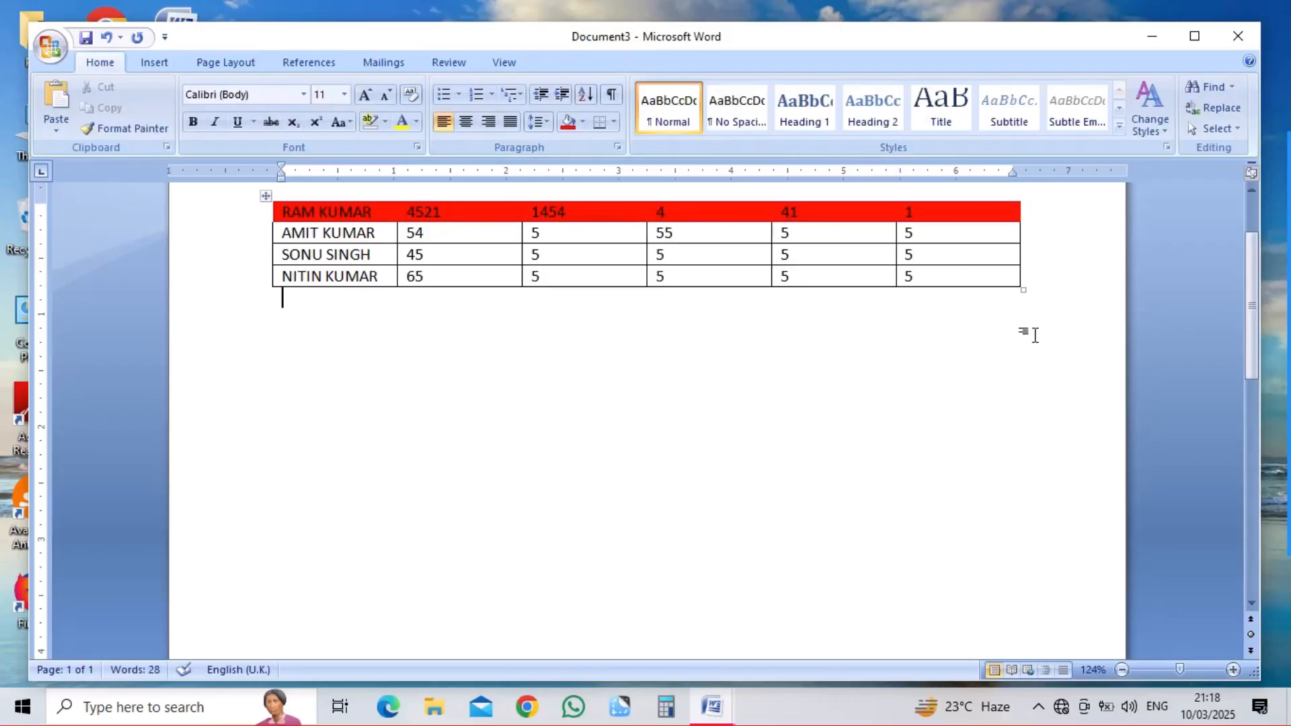
Step: Select the whole table and apply the purple Light List table style to it
left_click(1234, 671)
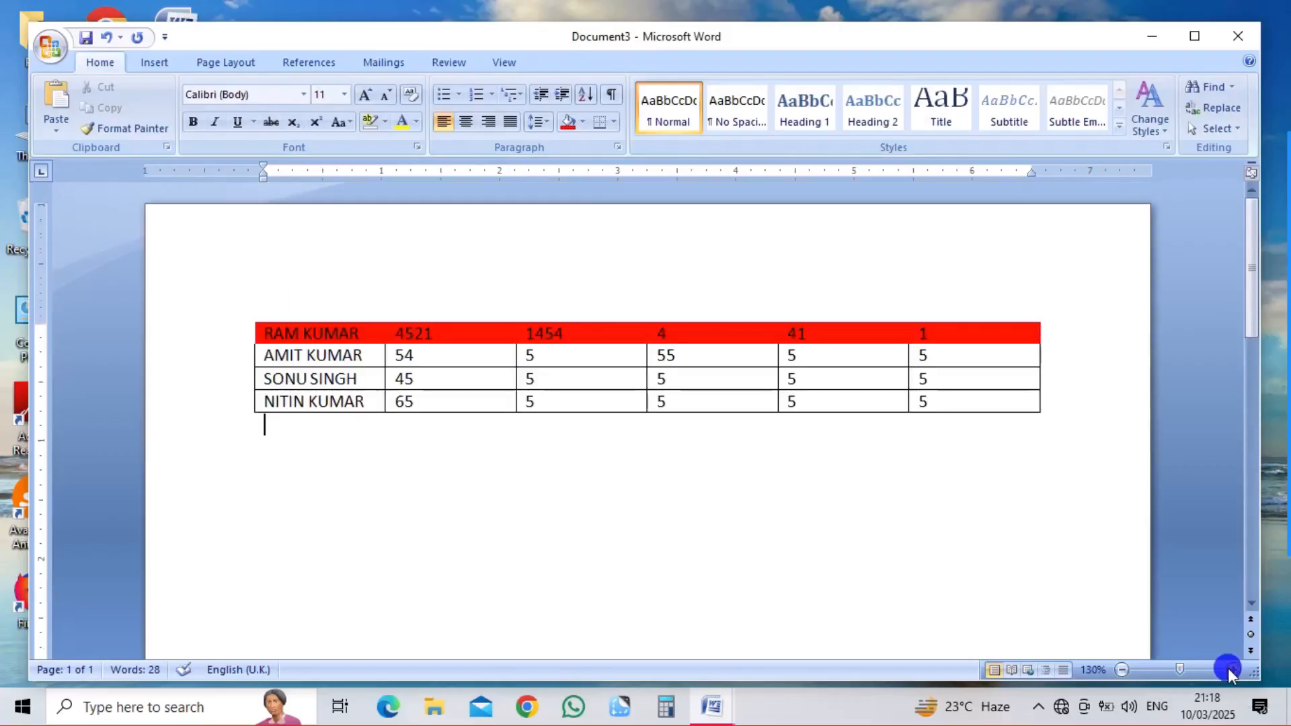
left_click(1233, 670)
left_click(1233, 670)
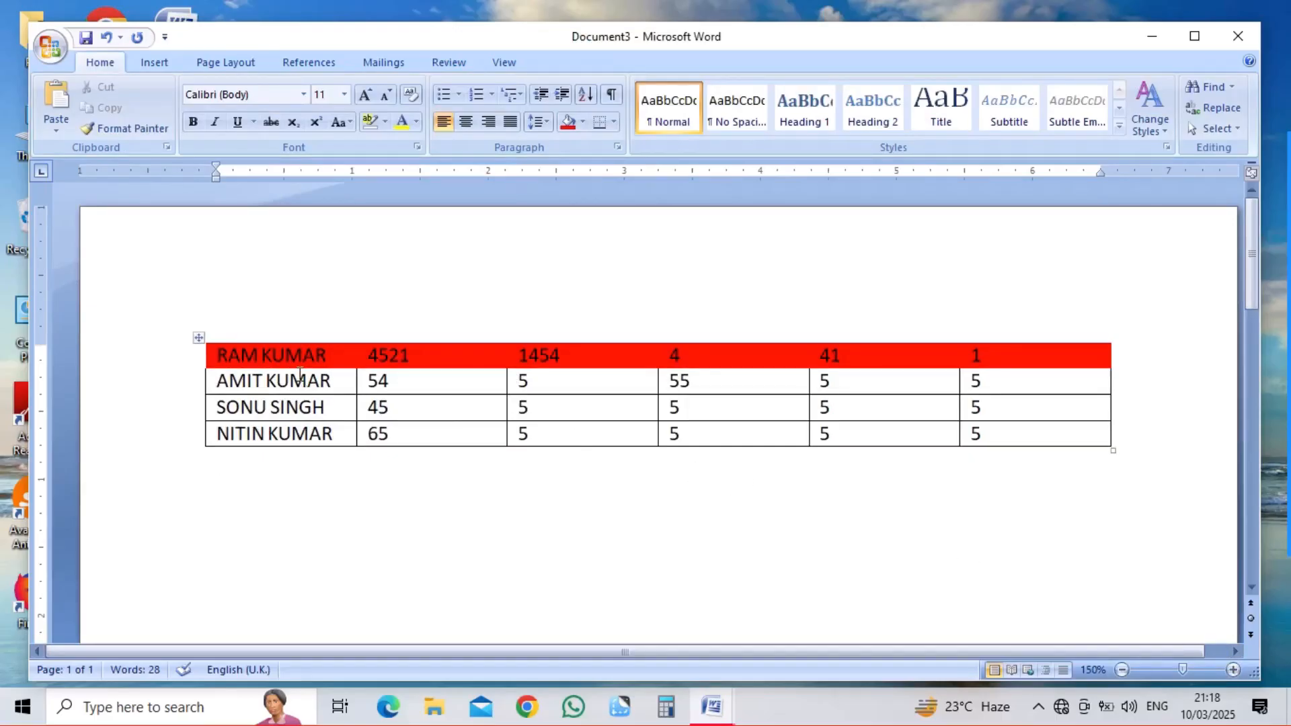
left_click(197, 336)
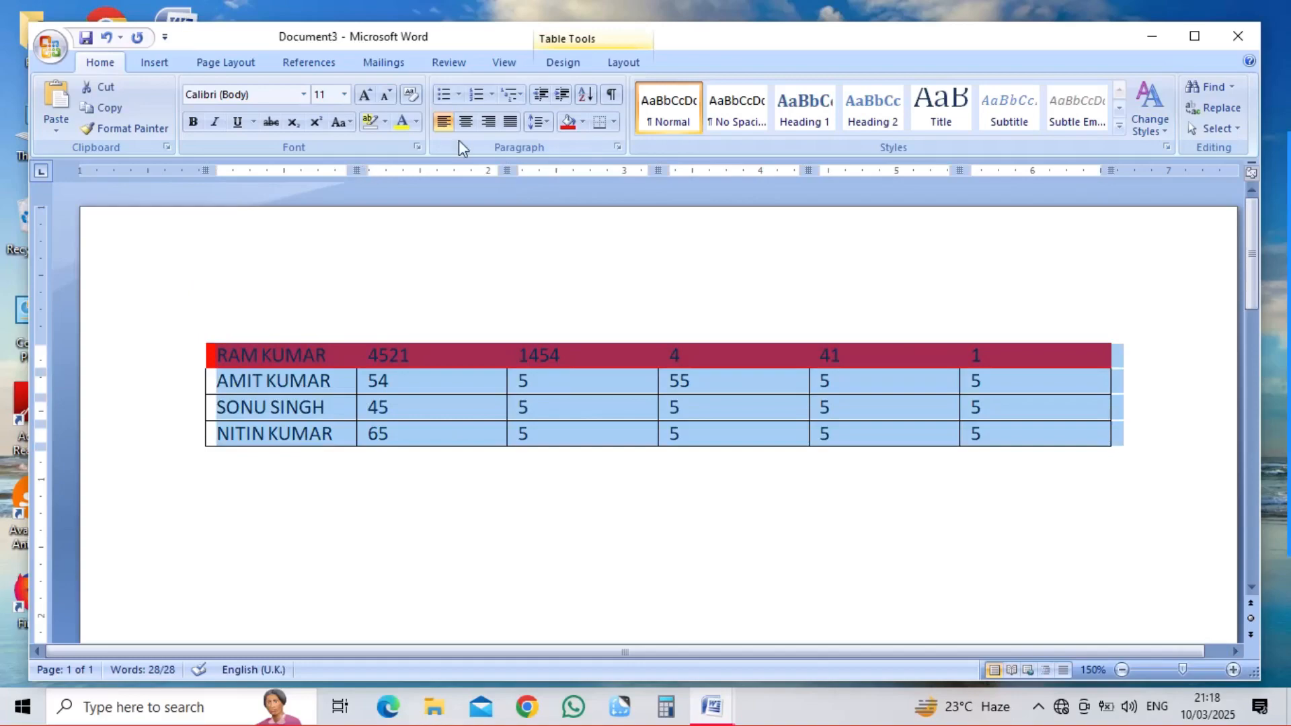
left_click(561, 62)
left_click(733, 128)
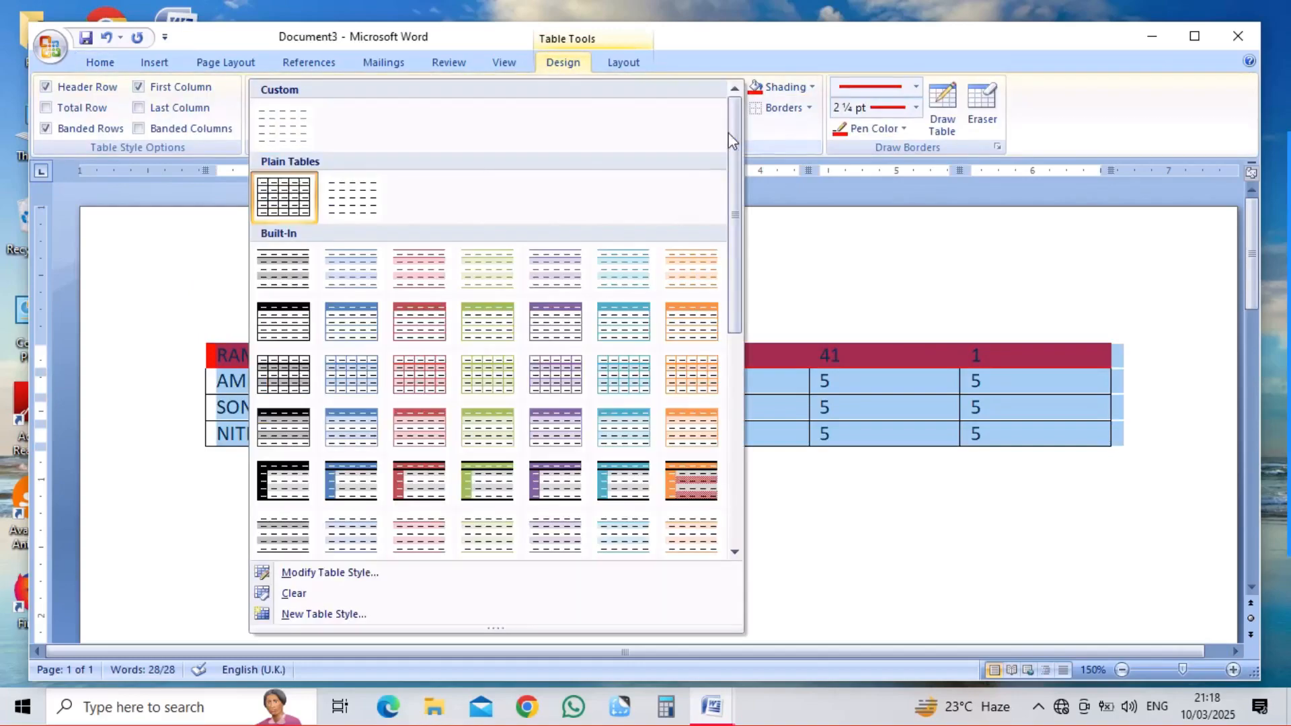
left_click(548, 330)
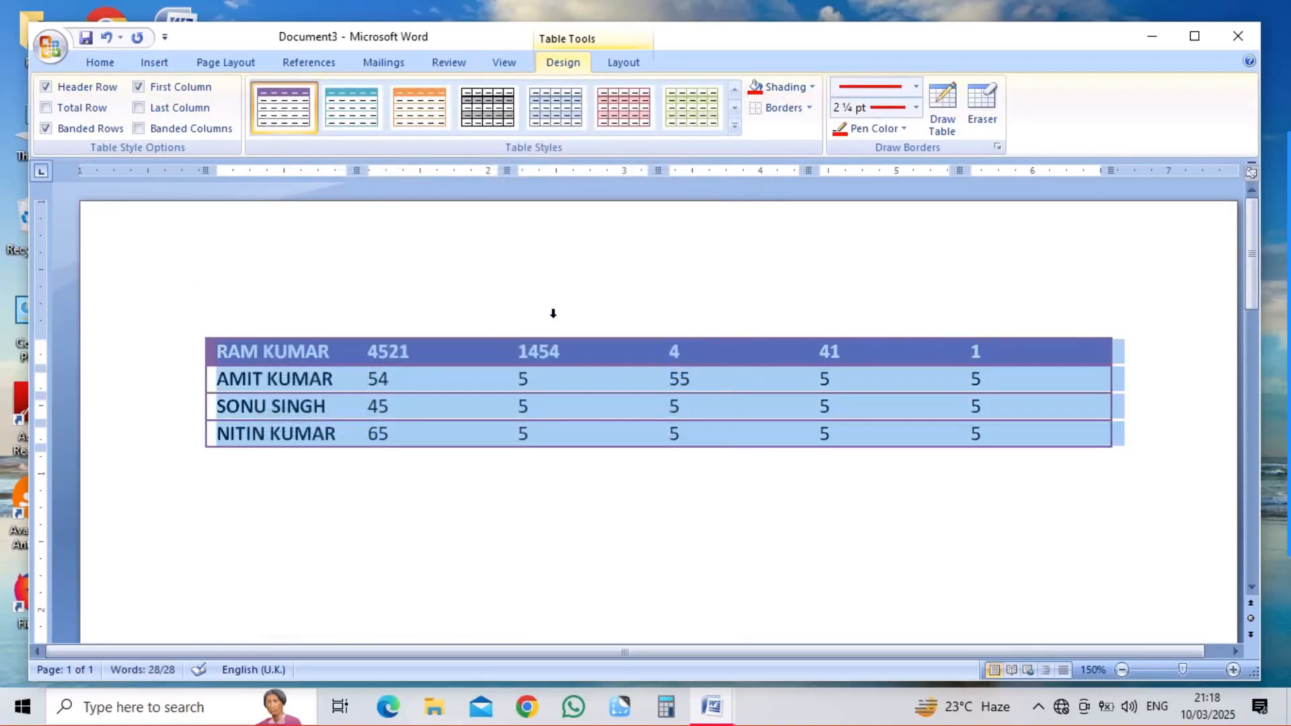
Step: Apply red 2 ¼ pt borders to all cells of the table and shade the whole table light blue
left_click(756, 109)
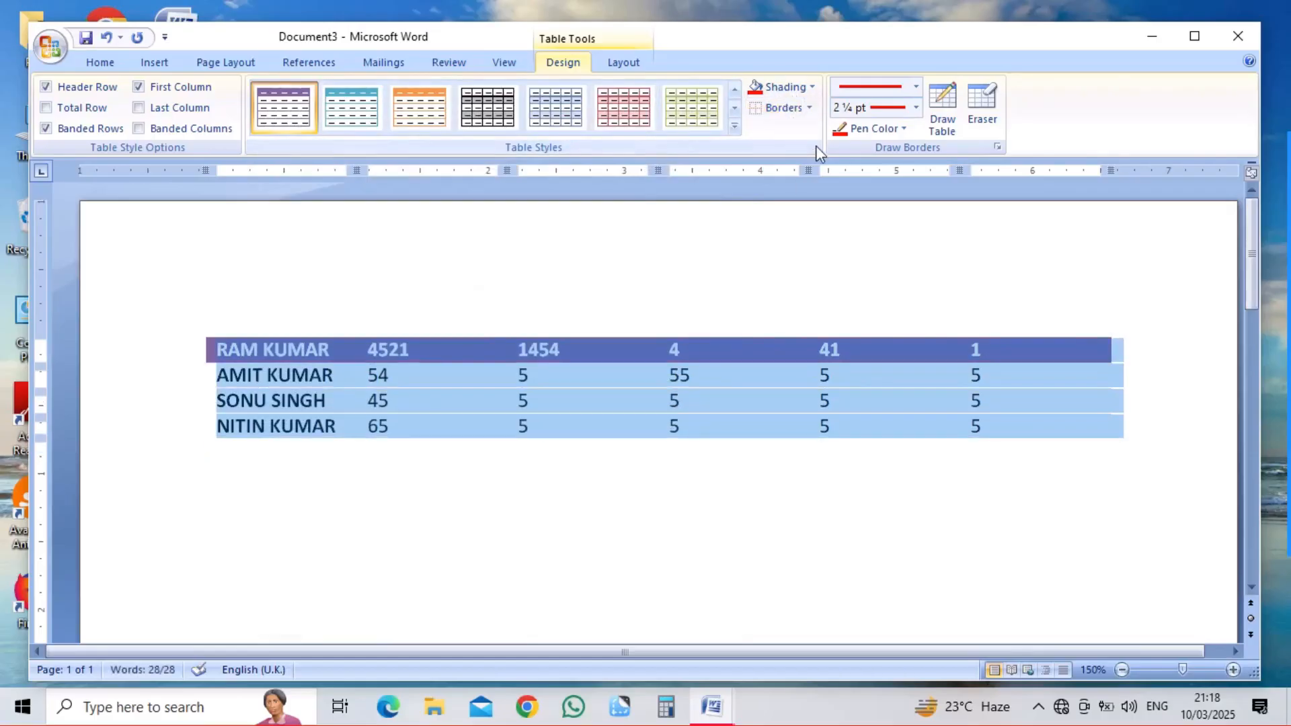
left_click(810, 109)
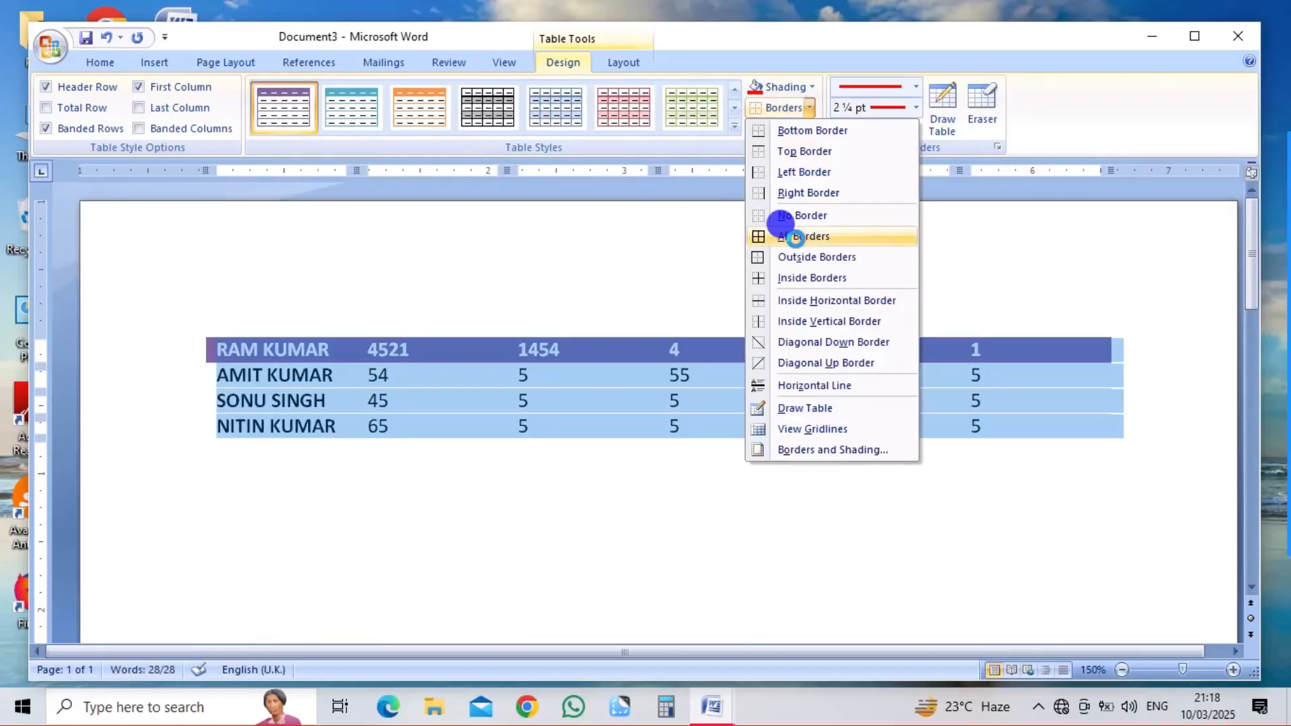
left_click(795, 237)
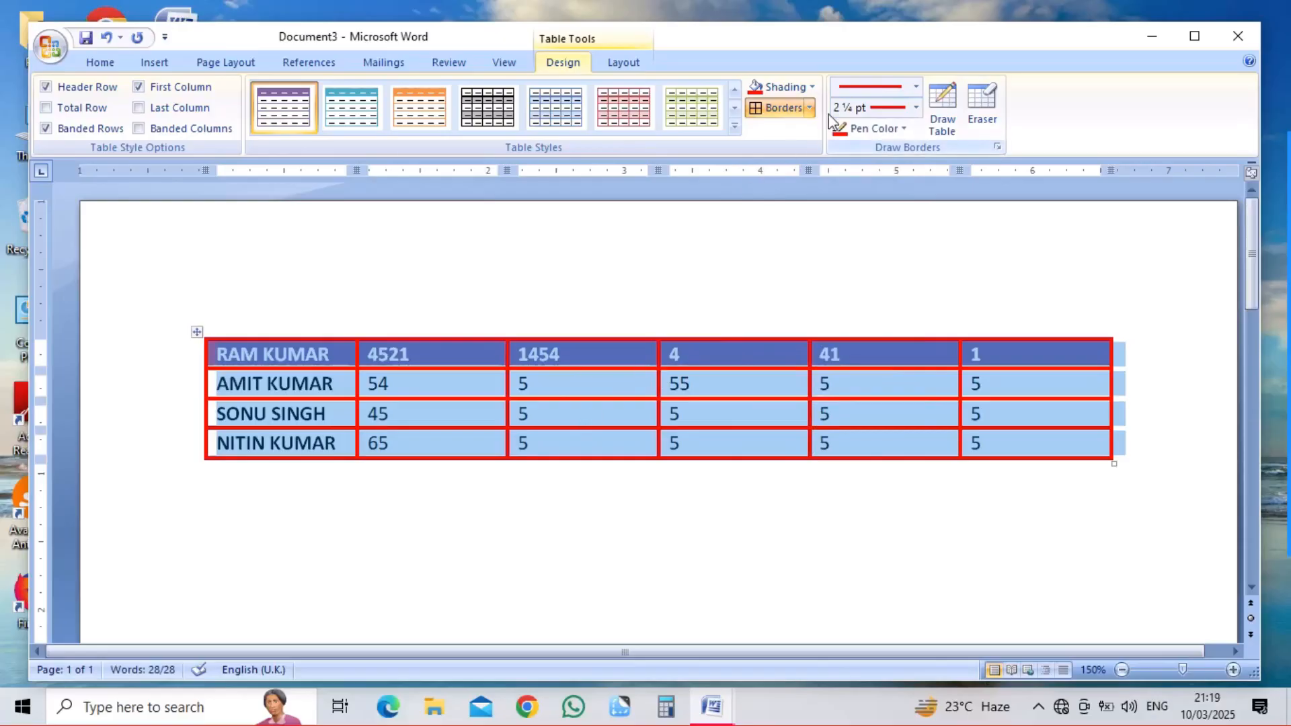
left_click(812, 87)
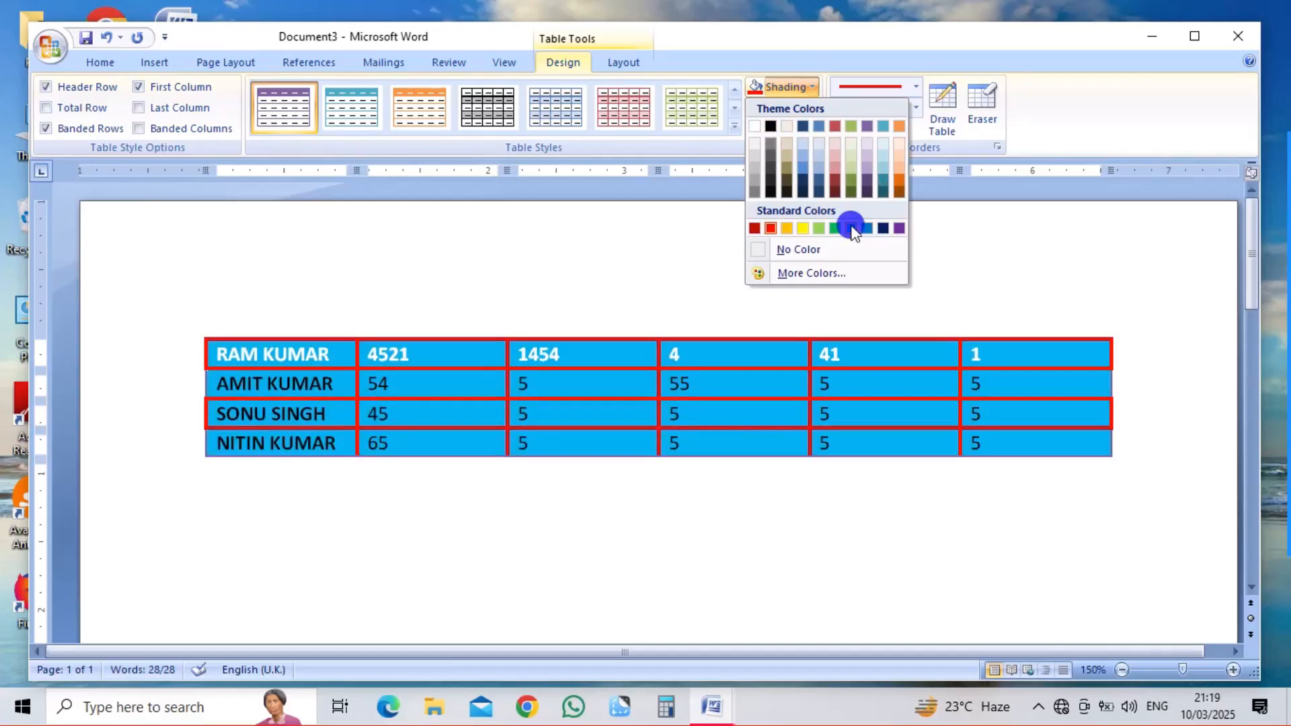
left_click(850, 229)
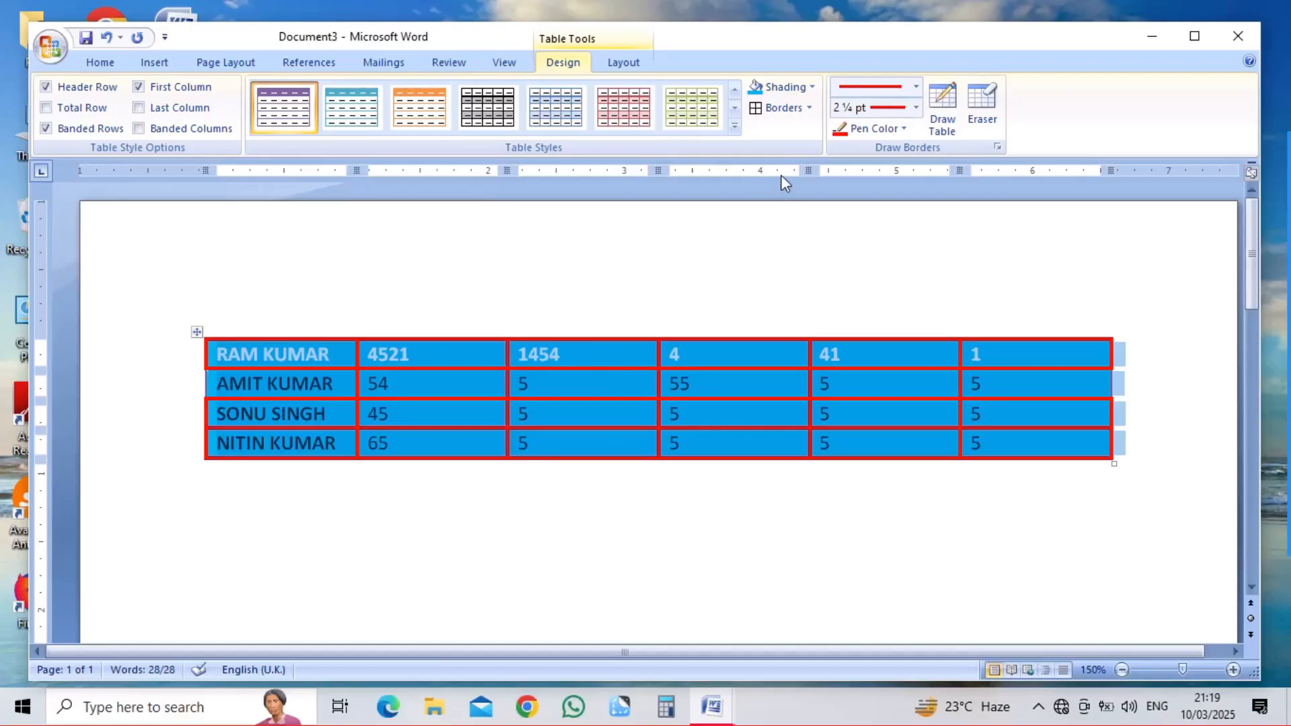
Step: Set the border pen to a red ½ pt triple line and shade the whole table dark red
left_click(915, 86)
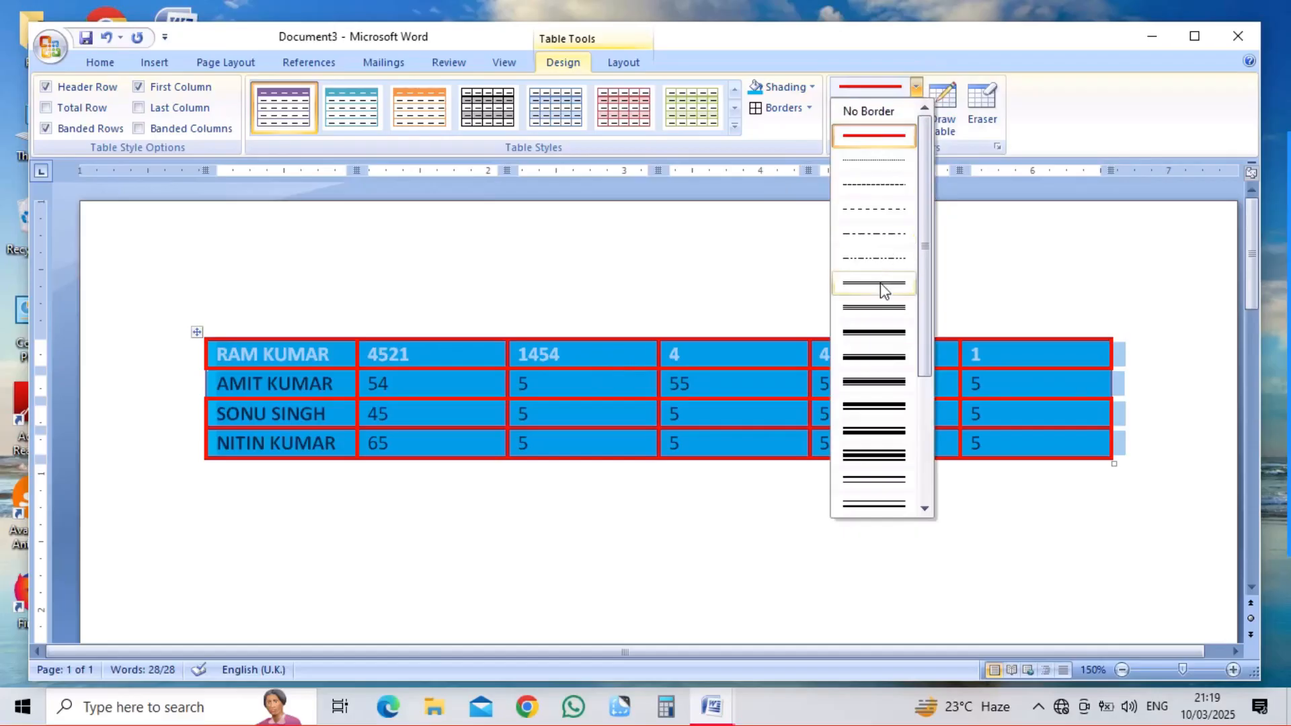
left_click(876, 304)
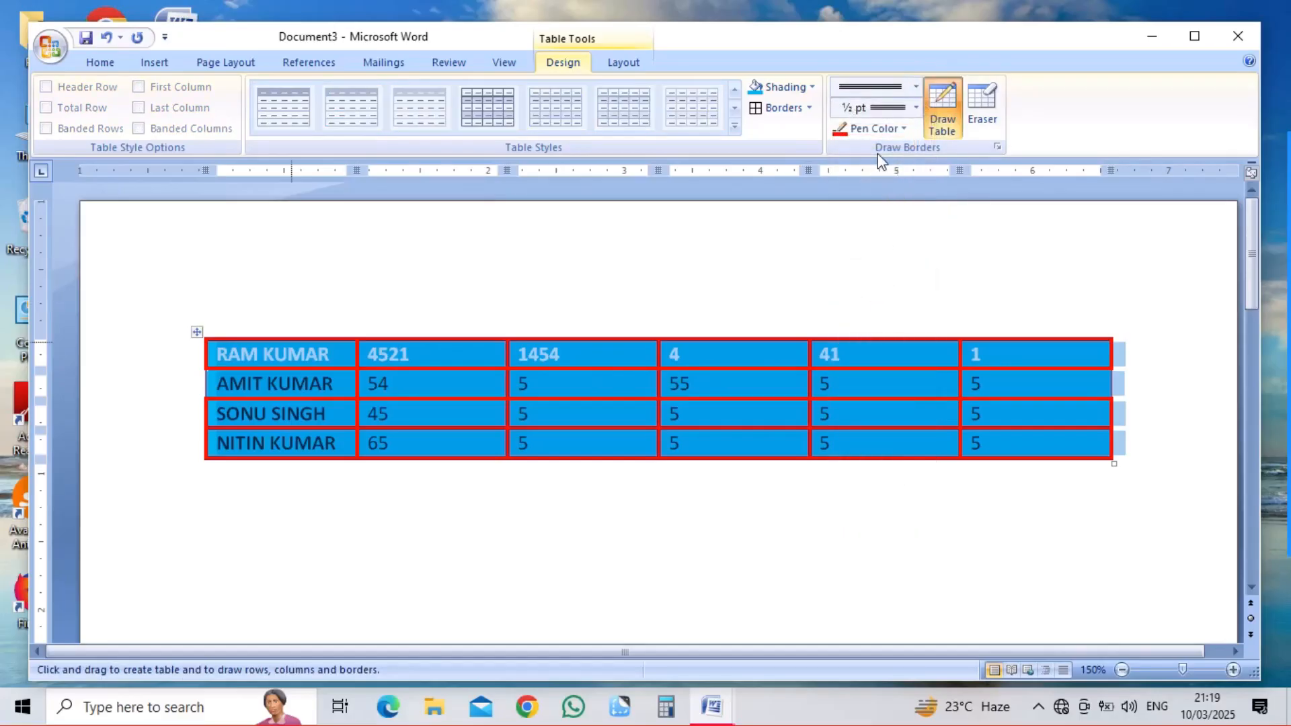
left_click(903, 129)
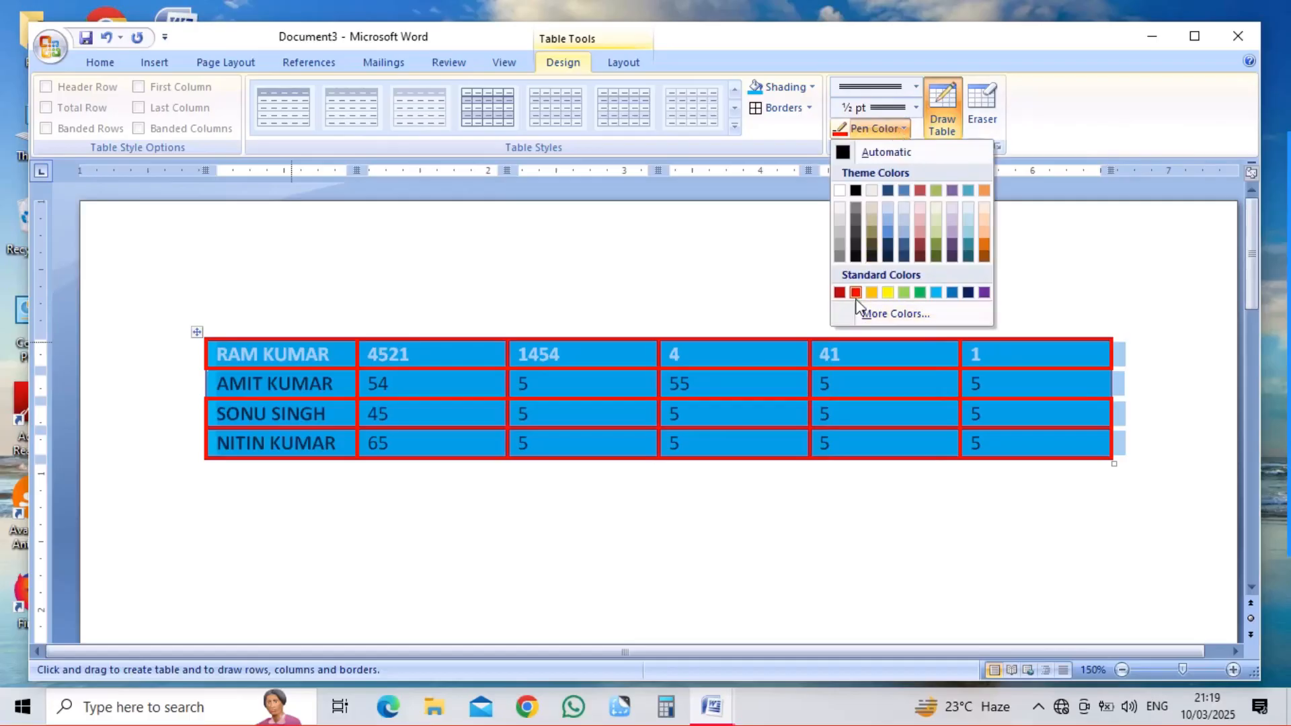
left_click(855, 293)
left_click(1003, 217)
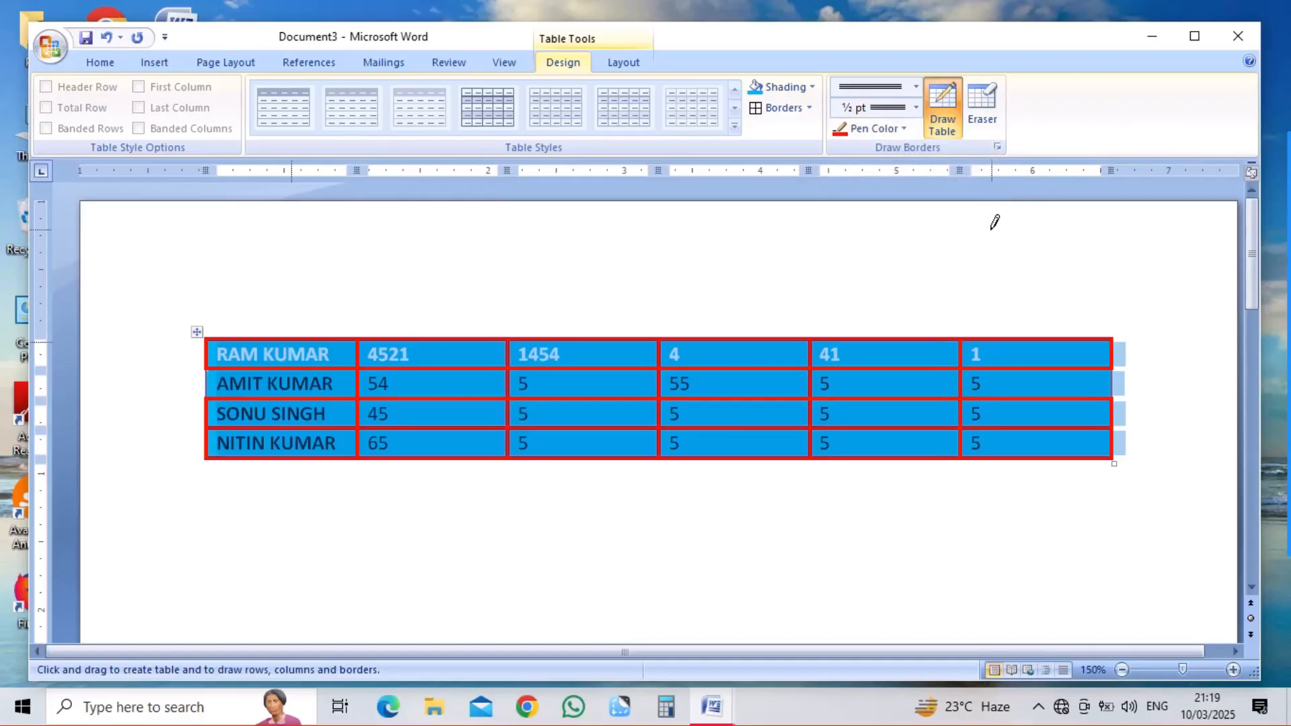
left_click(811, 88)
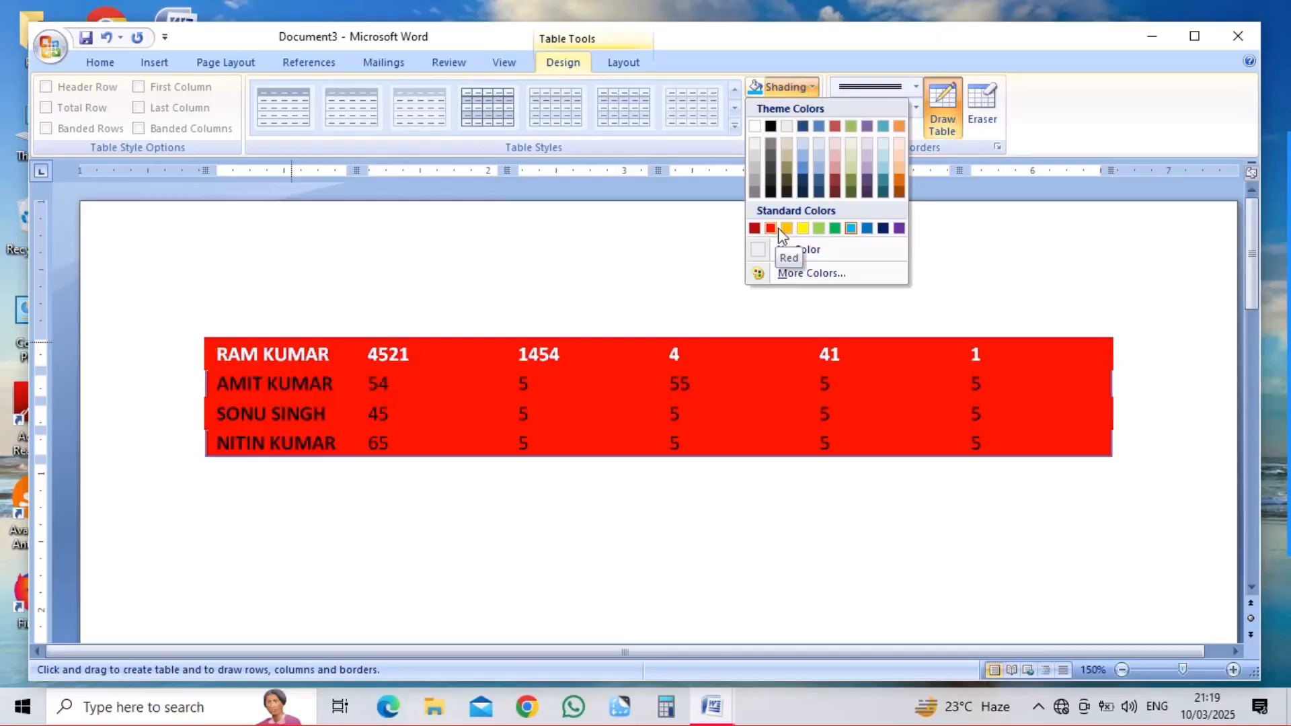
left_click(838, 191)
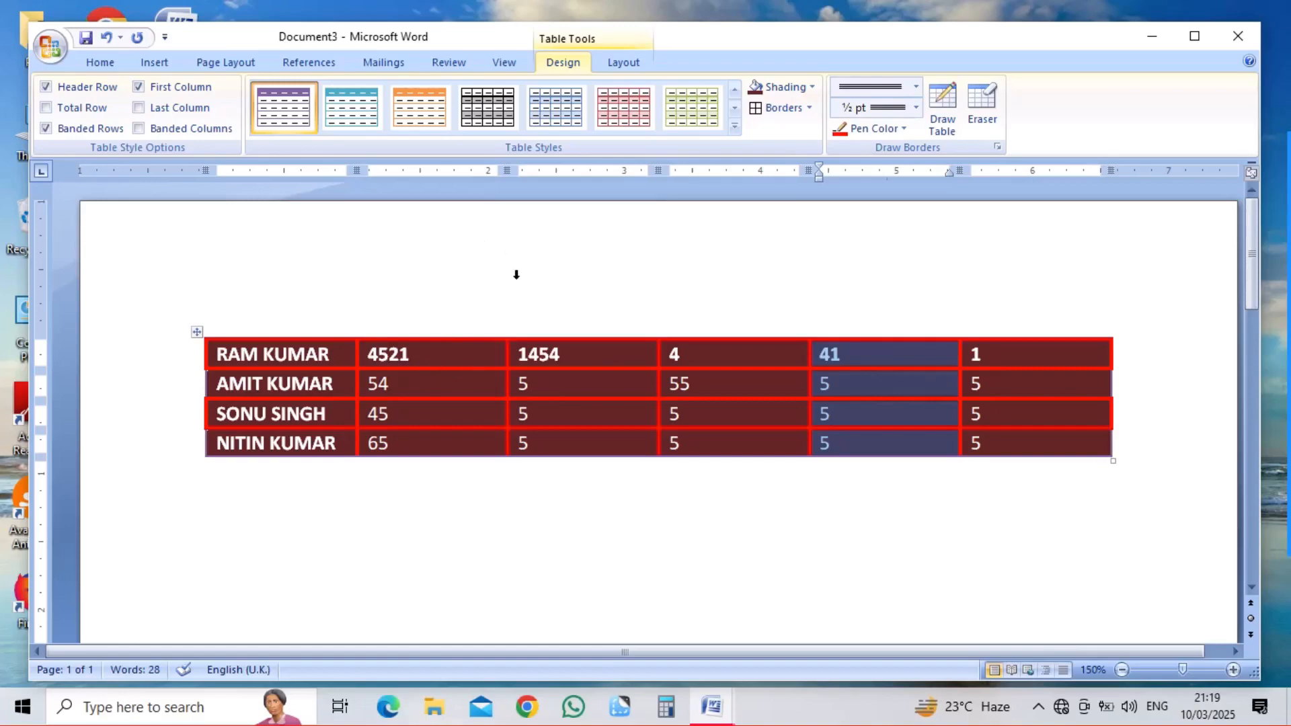
Step: Undo the recent shading, border, table style and second-row entry changes, back to the gridded table with the purple header row
key("ctrl+z")
key("ctrl+z")
key("ctrl+z")
key("ctrl+z")
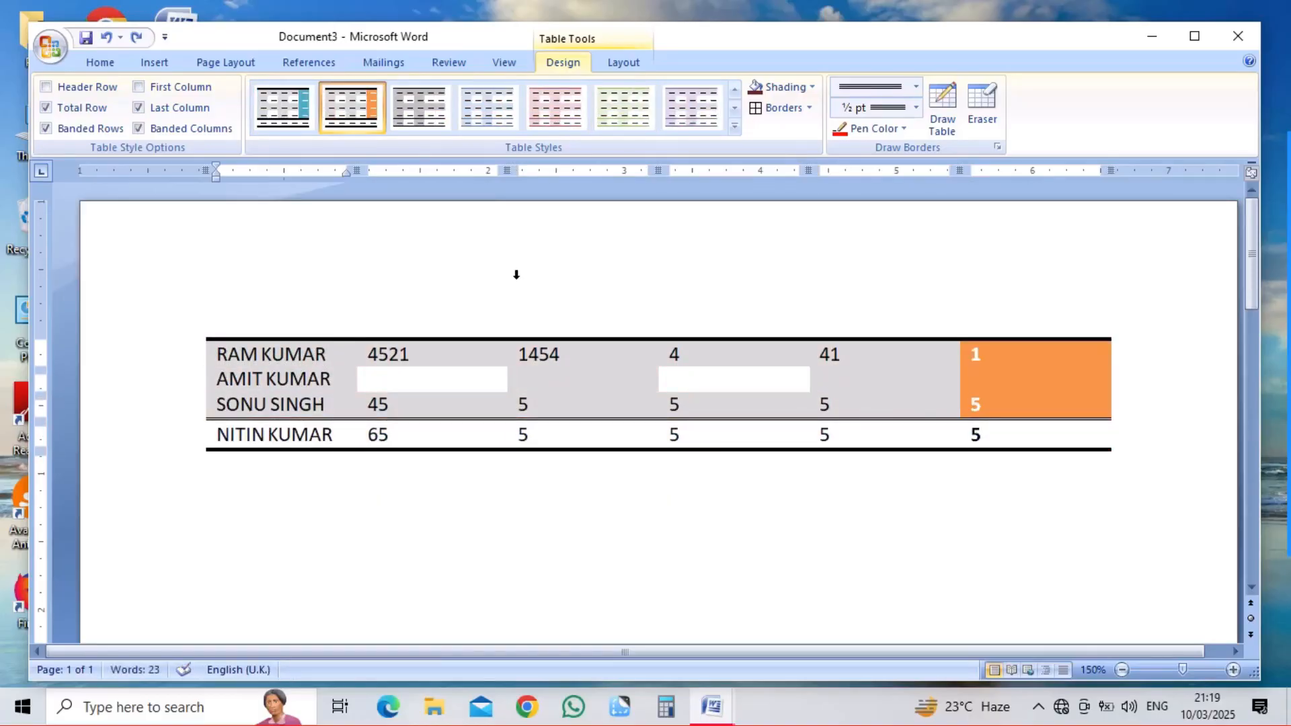
key("ctrl+z")
key("ctrl+z")
key("ctrl+z")
key("ctrl+z")
key("ctrl+z")
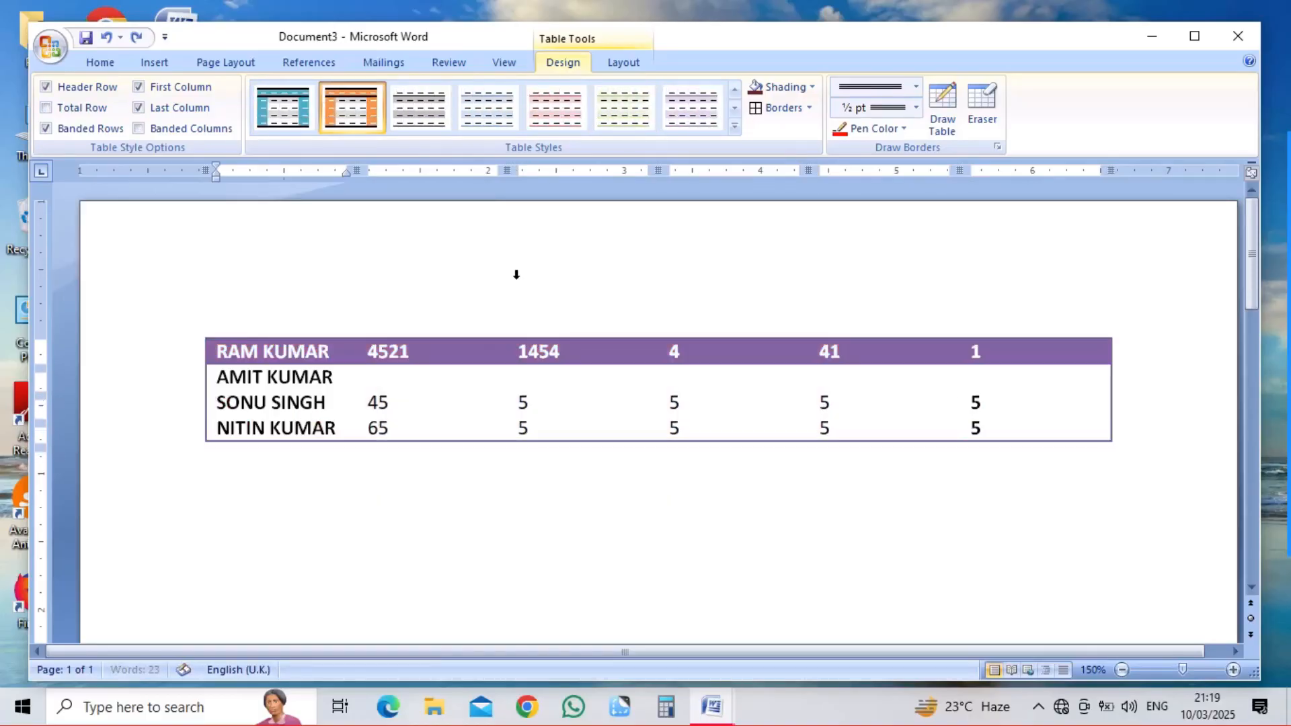
key("ctrl+z")
key("ctrl+z")
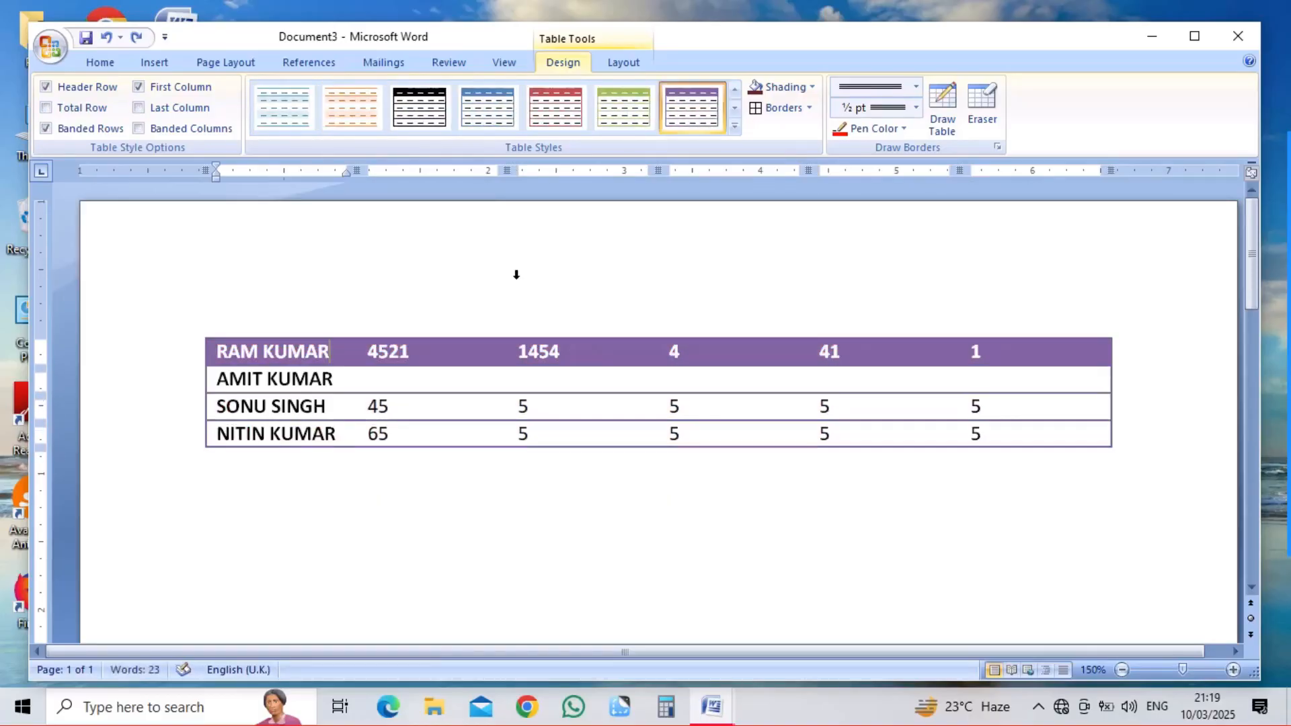
Step: Select the whole table, try the triple-line border on all cells, and set the table to No Border
left_click(499, 390)
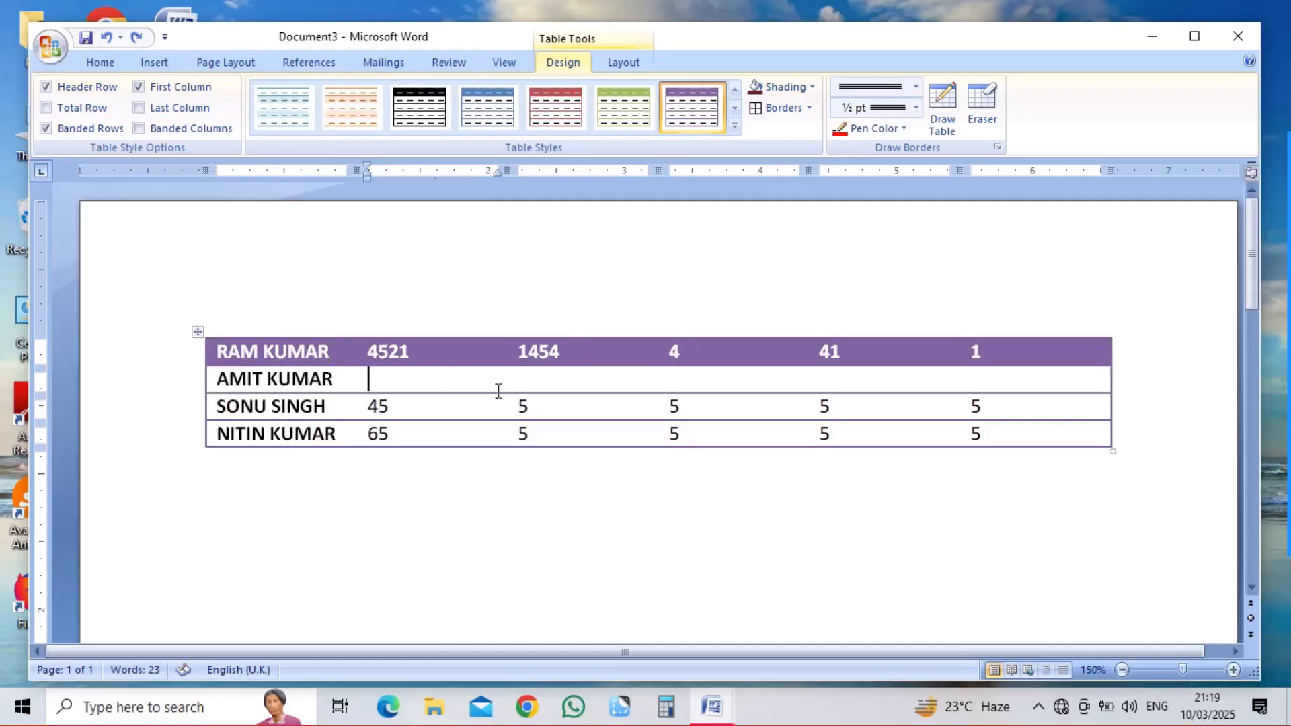
left_click(198, 332)
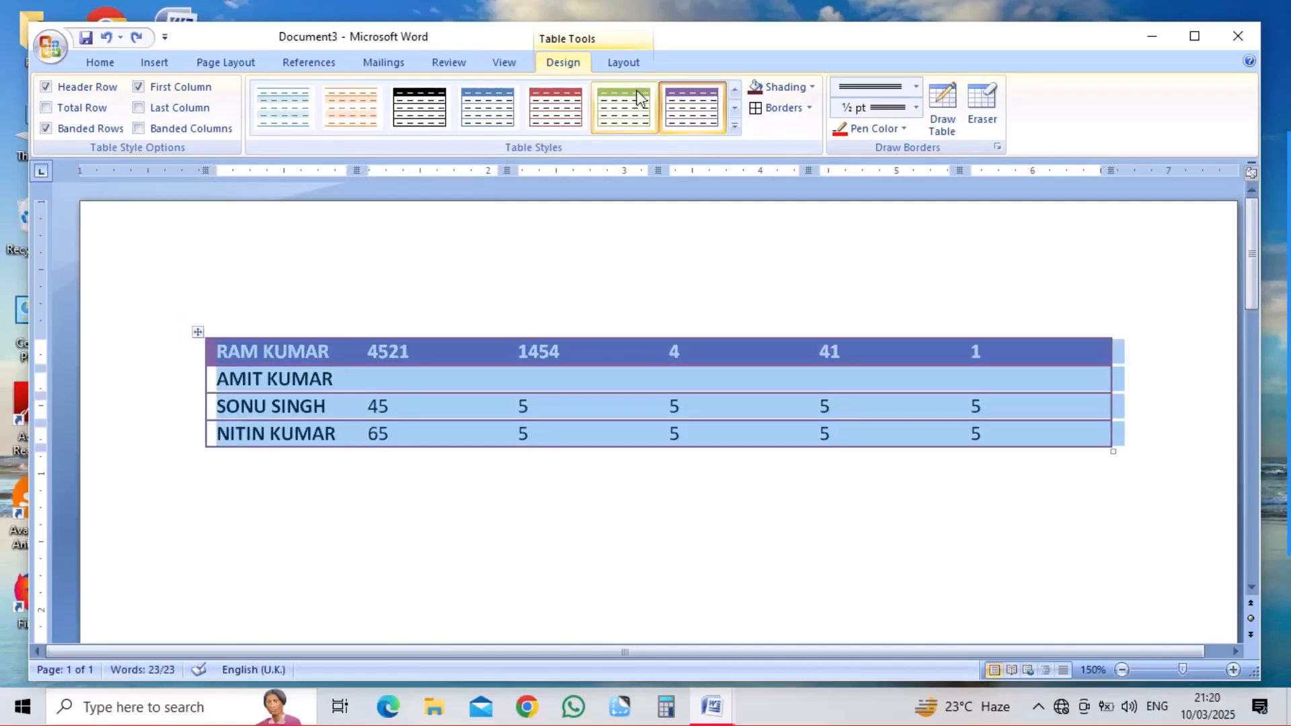
left_click(802, 110)
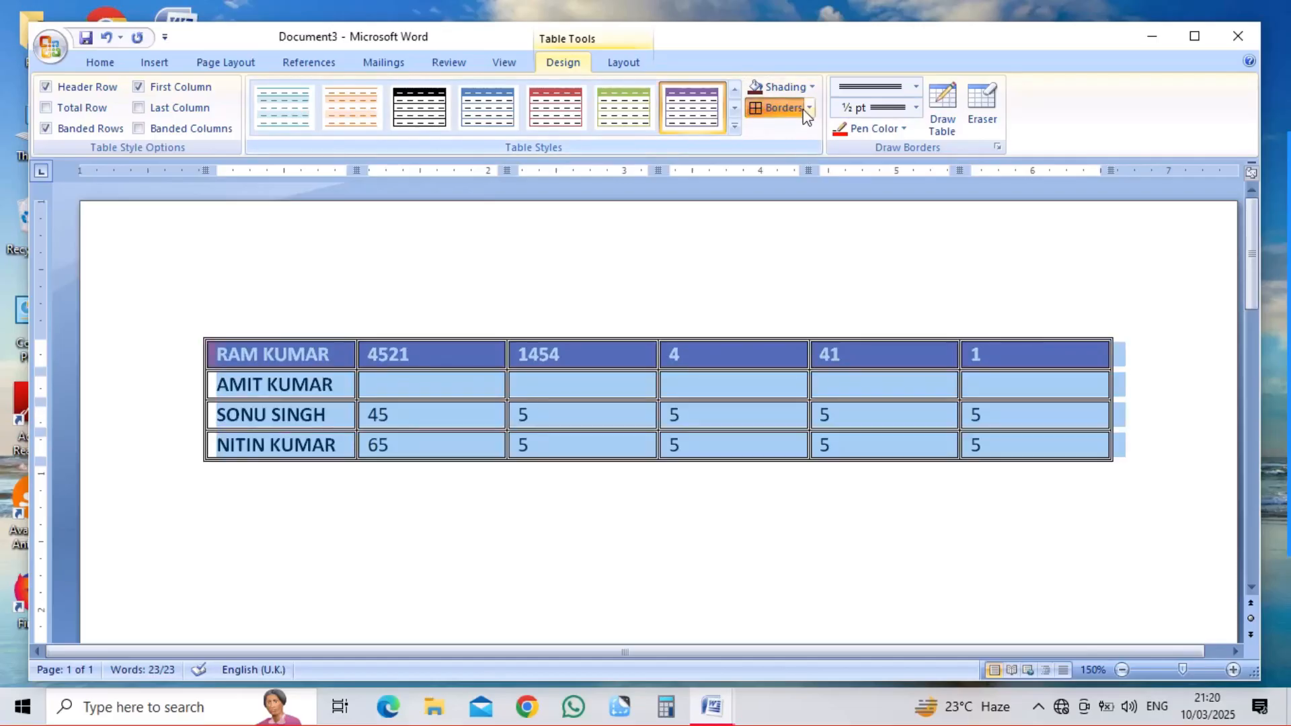
left_click(809, 109)
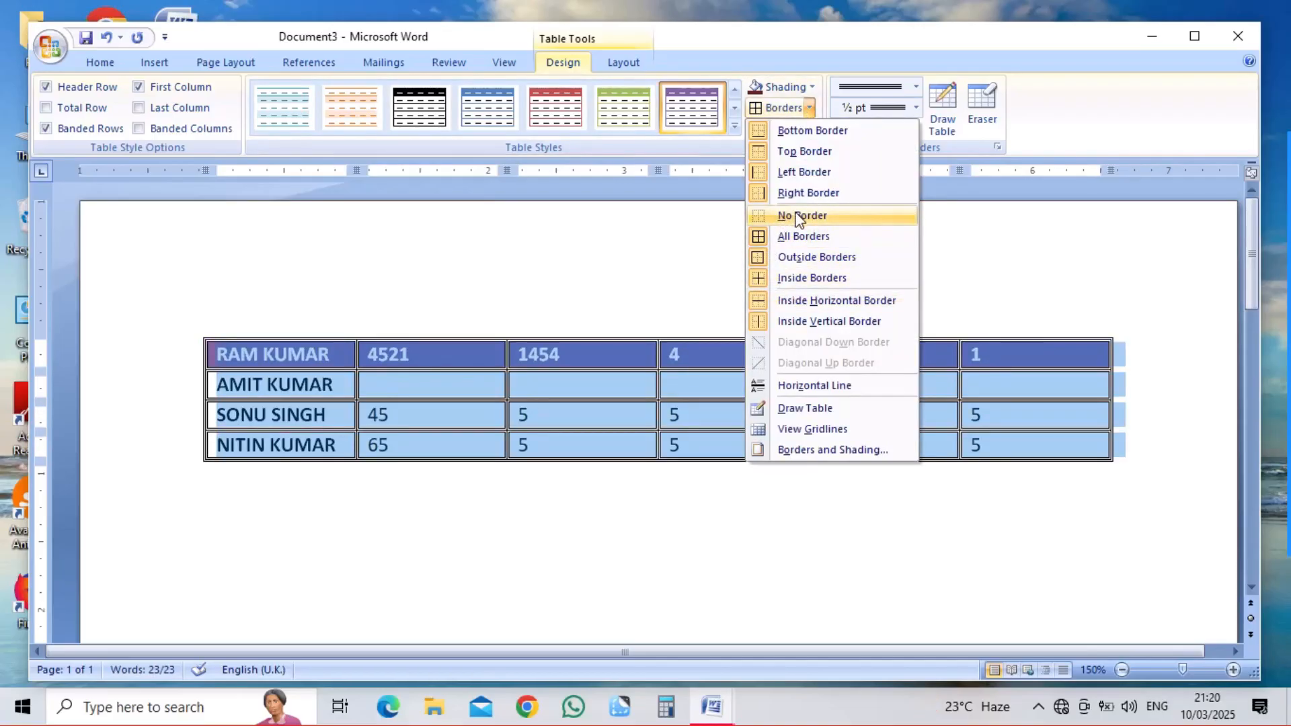
left_click(799, 216)
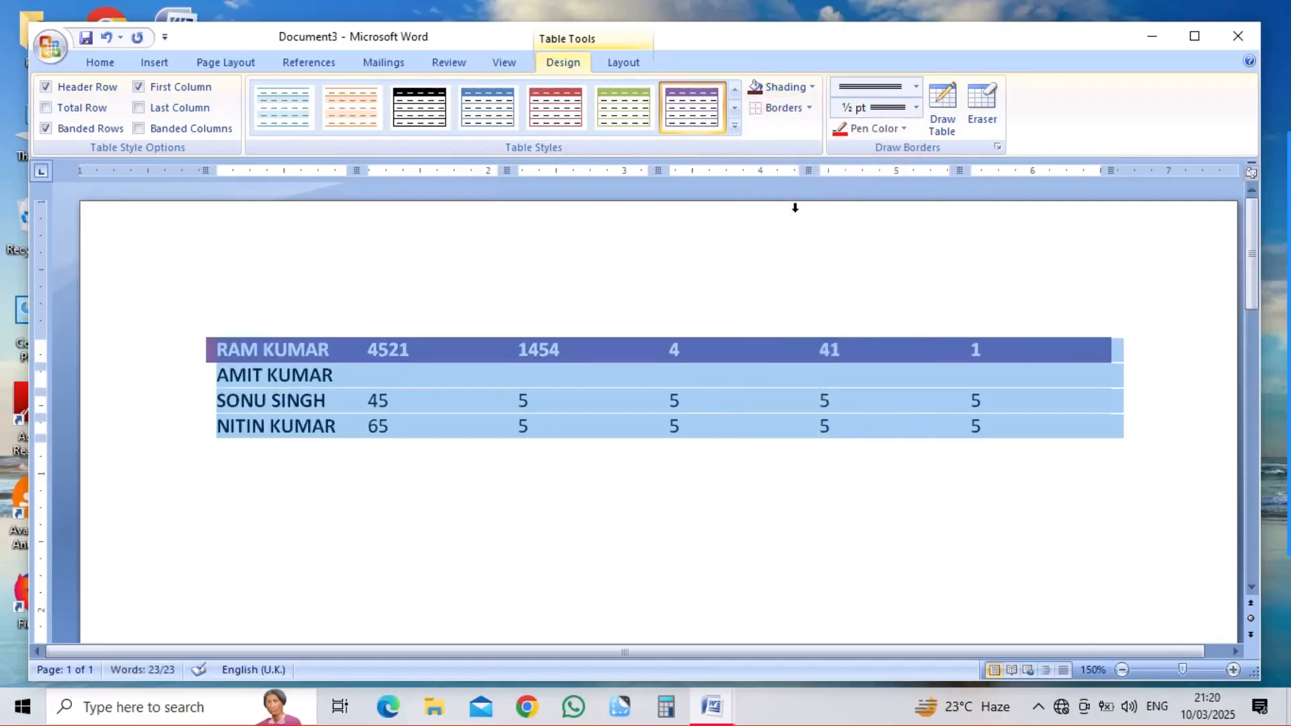
Step: Apply a black 1 pt Box border around the whole table in the Borders and Shading settings
left_click(809, 108)
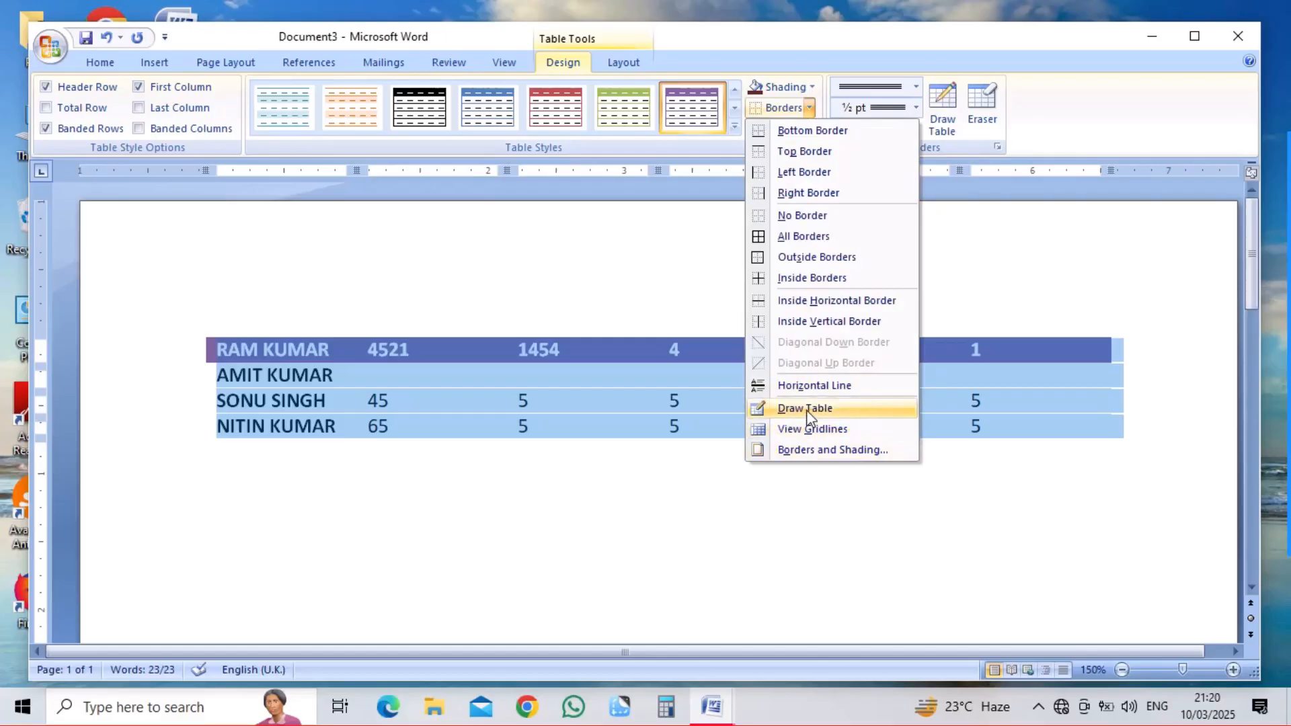
left_click(817, 451)
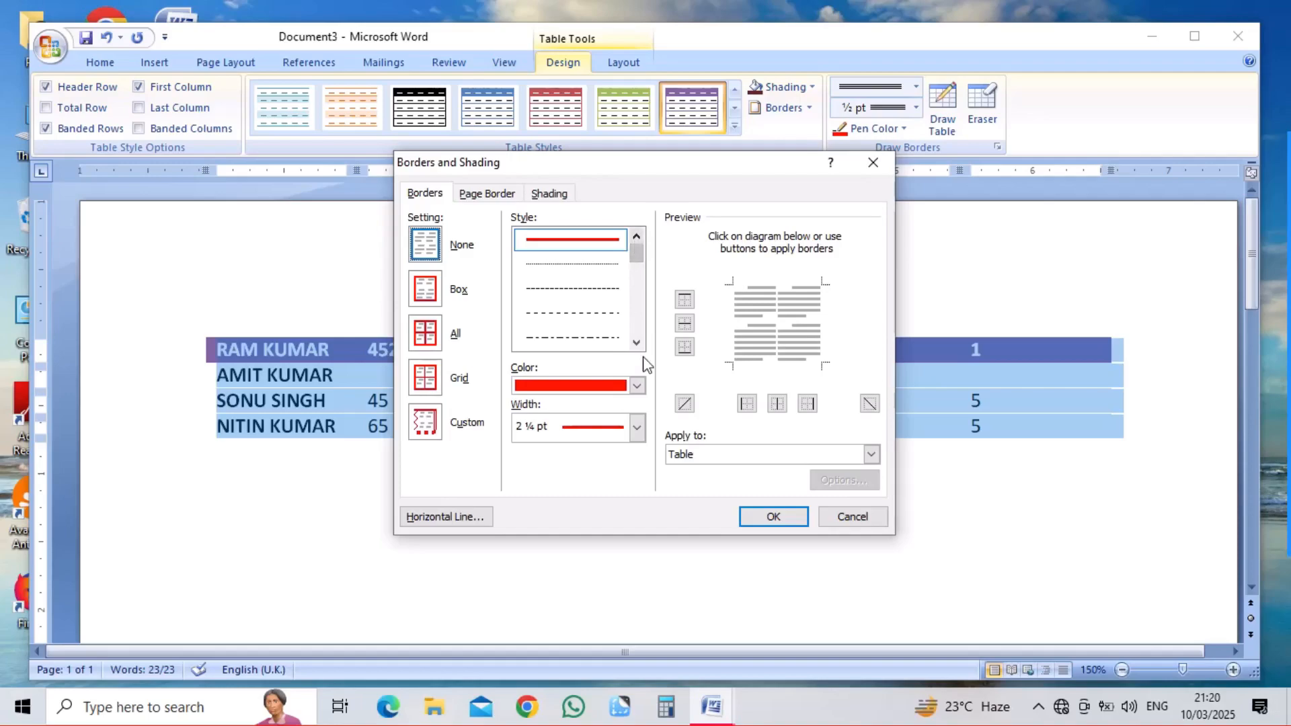
left_click(637, 386)
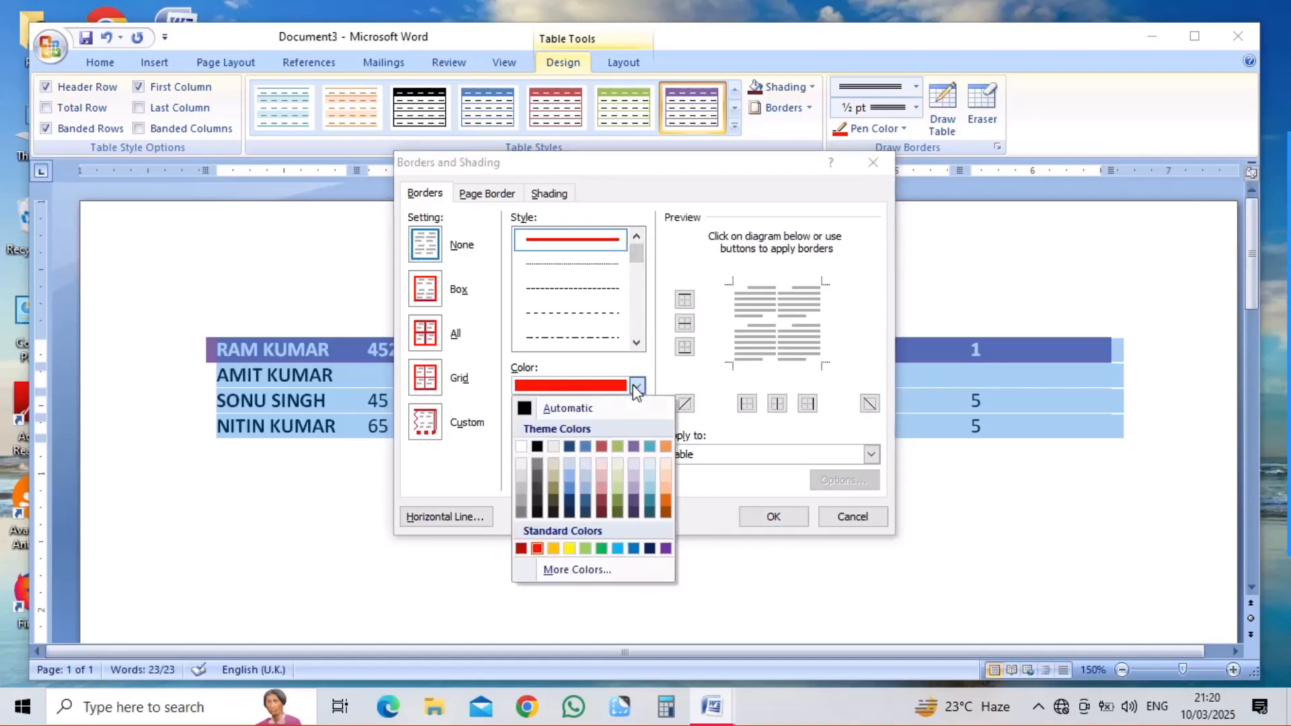
left_click(537, 446)
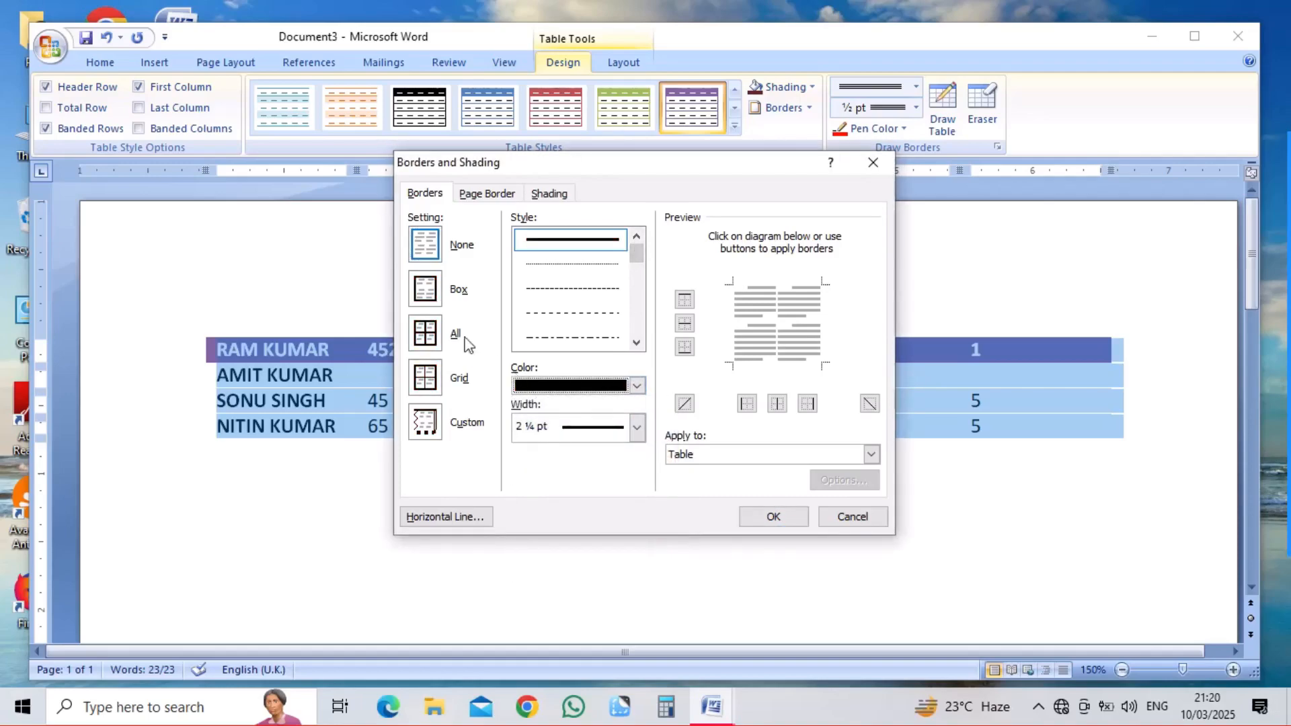
left_click(425, 289)
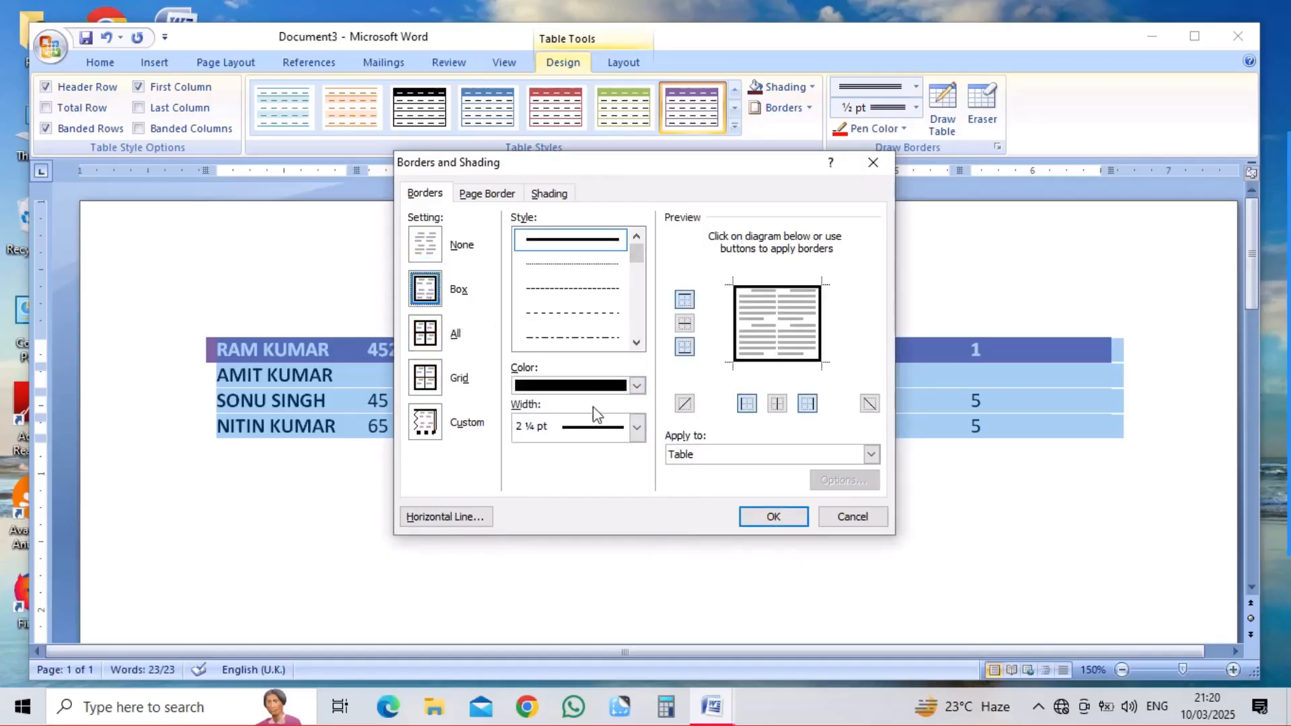
left_click(636, 427)
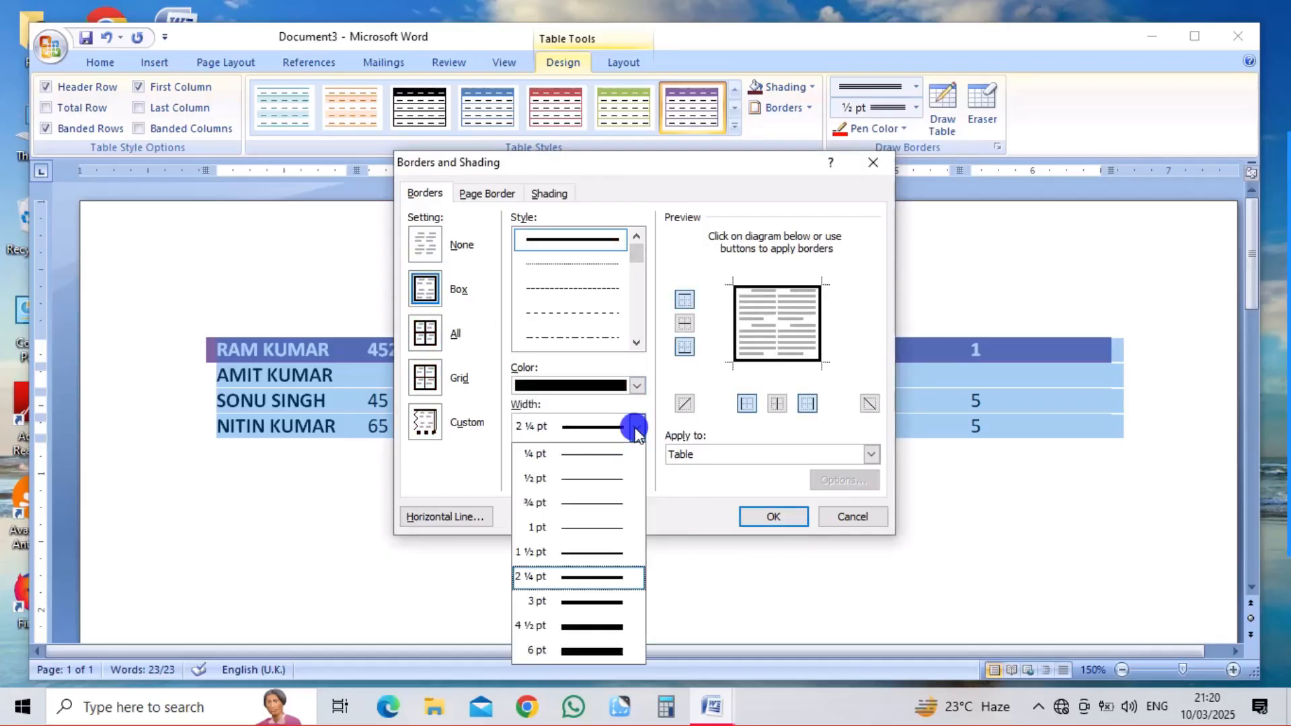
left_click(596, 527)
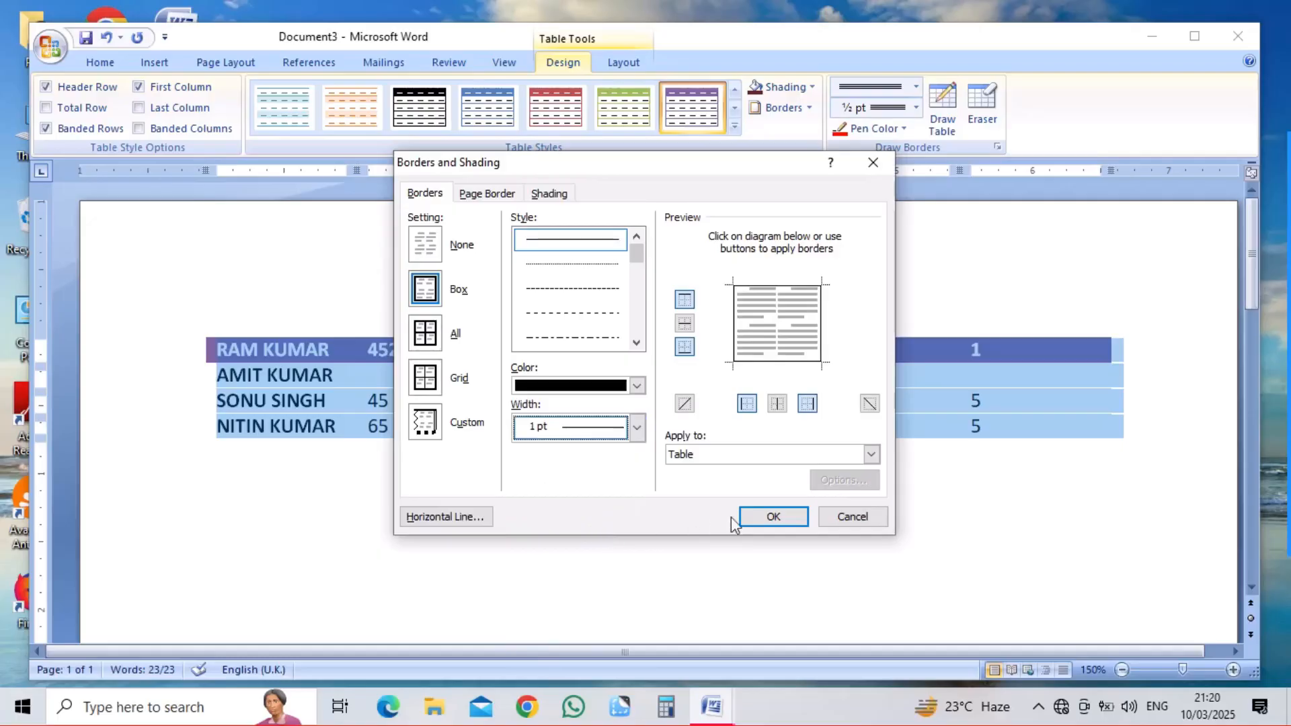
left_click(757, 516)
left_click(754, 515)
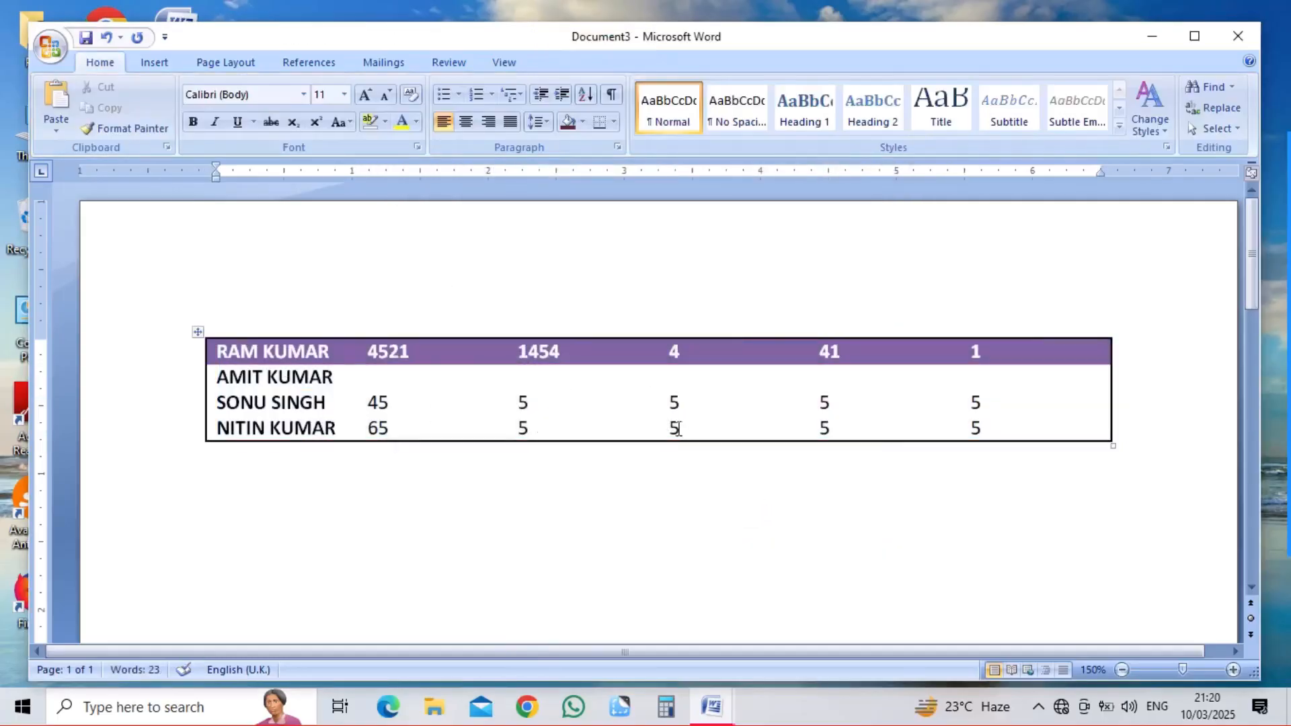
Step: Select the whole table and apply All Borders to it with the 1 pt line
left_click(197, 332)
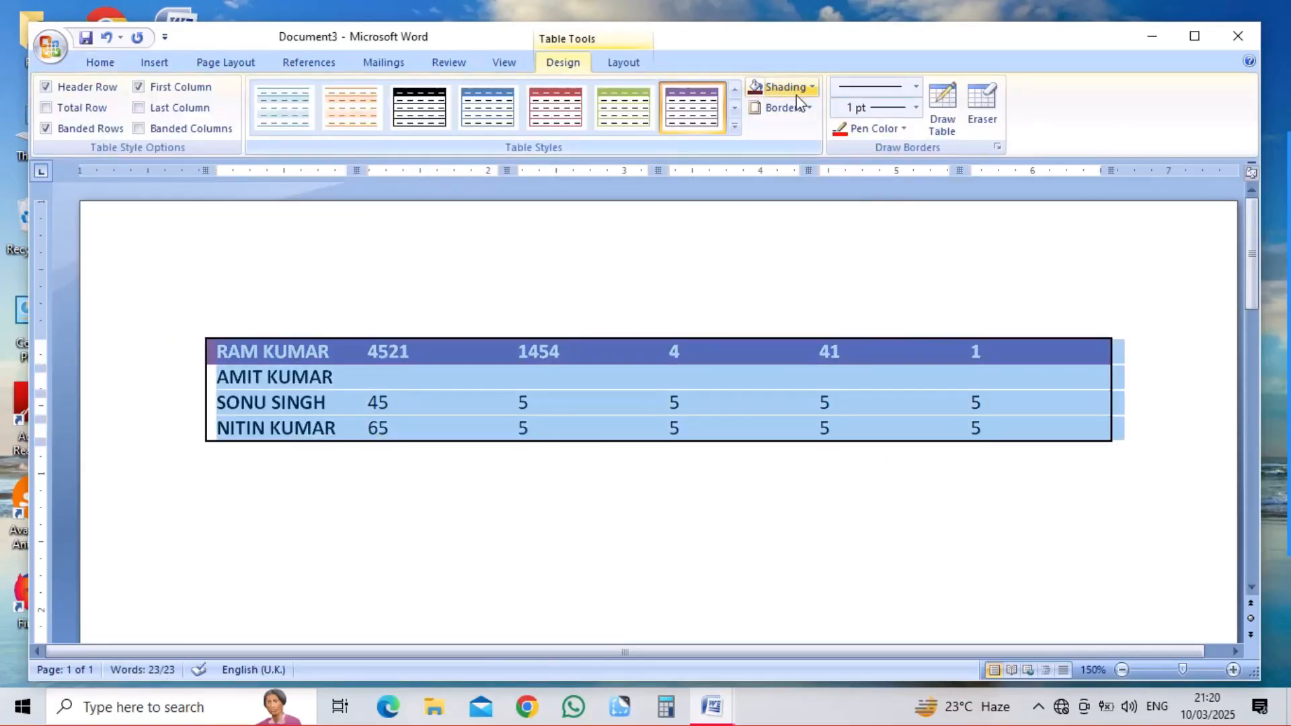
left_click(808, 107)
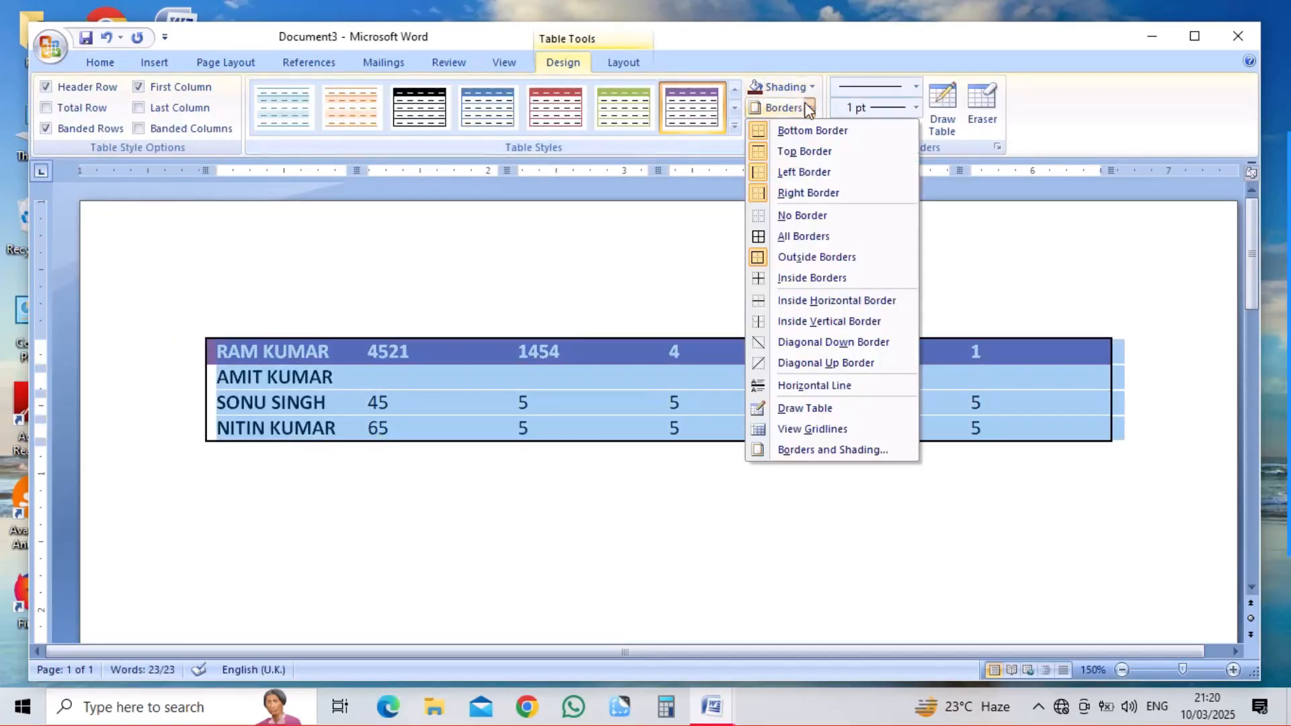
left_click(773, 238)
left_click(740, 247)
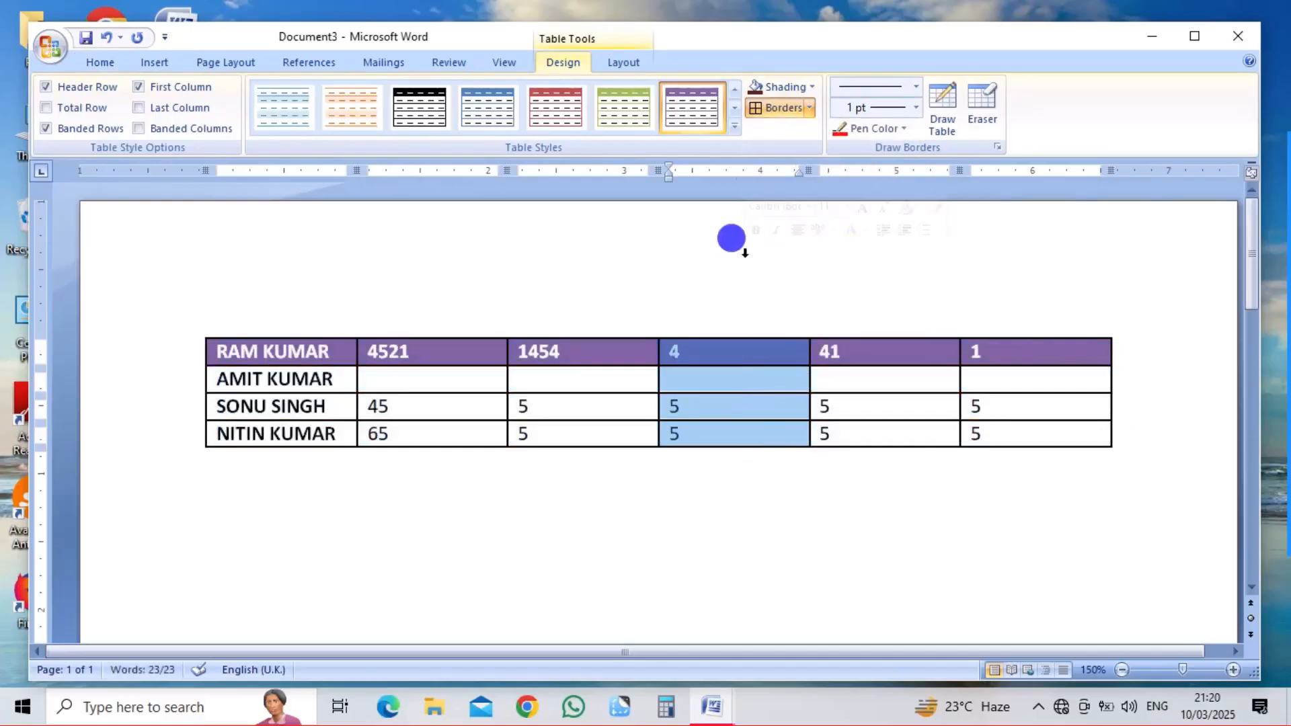
left_click(624, 483)
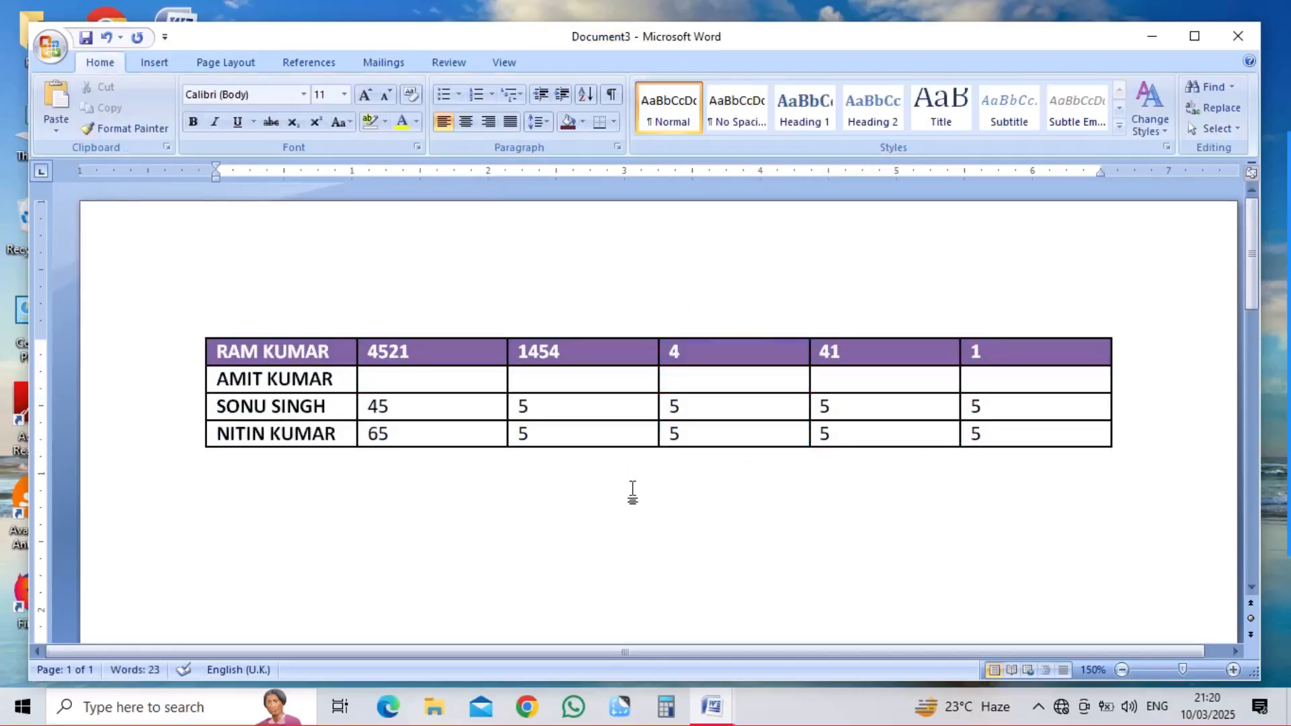
Step: Fill the empty cells of the table's second row with 45, 5, 66, 6 and 6
left_click(453, 382)
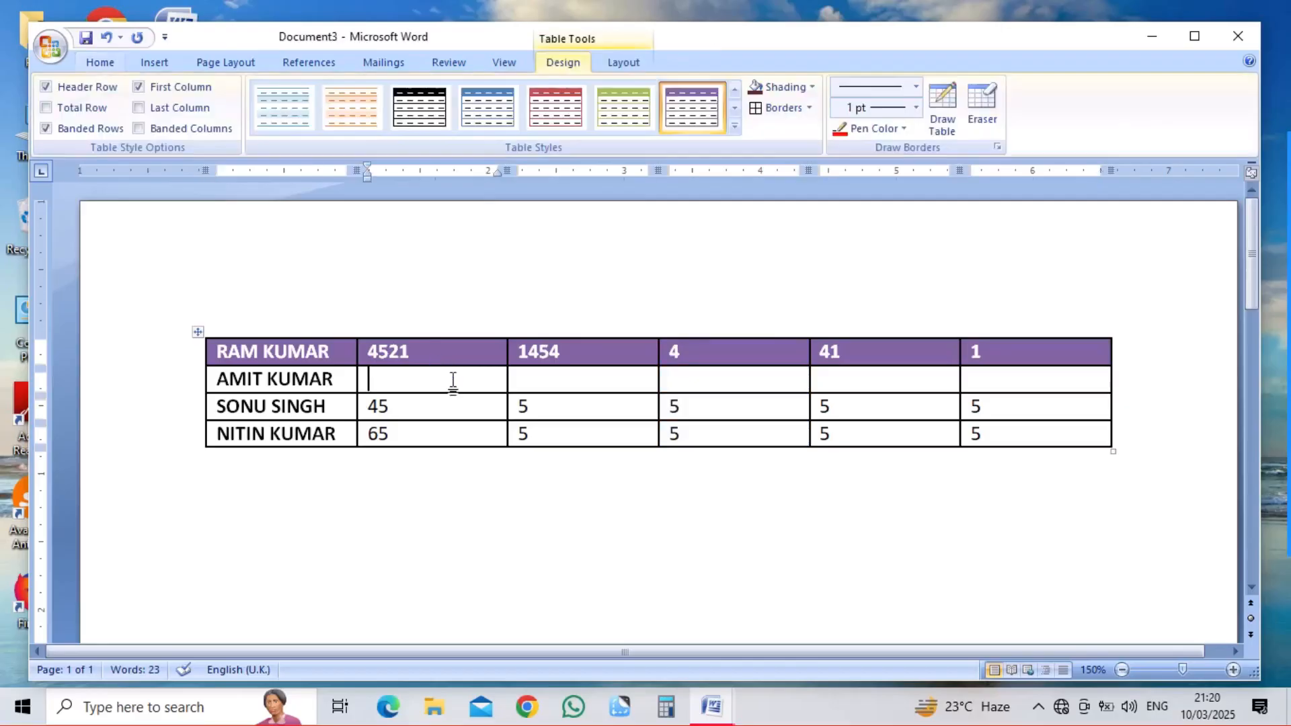
type("45")
key("Tab")
type("5")
key("Tab")
type("66")
key("Tab")
type("6")
key("Tab")
type("6")
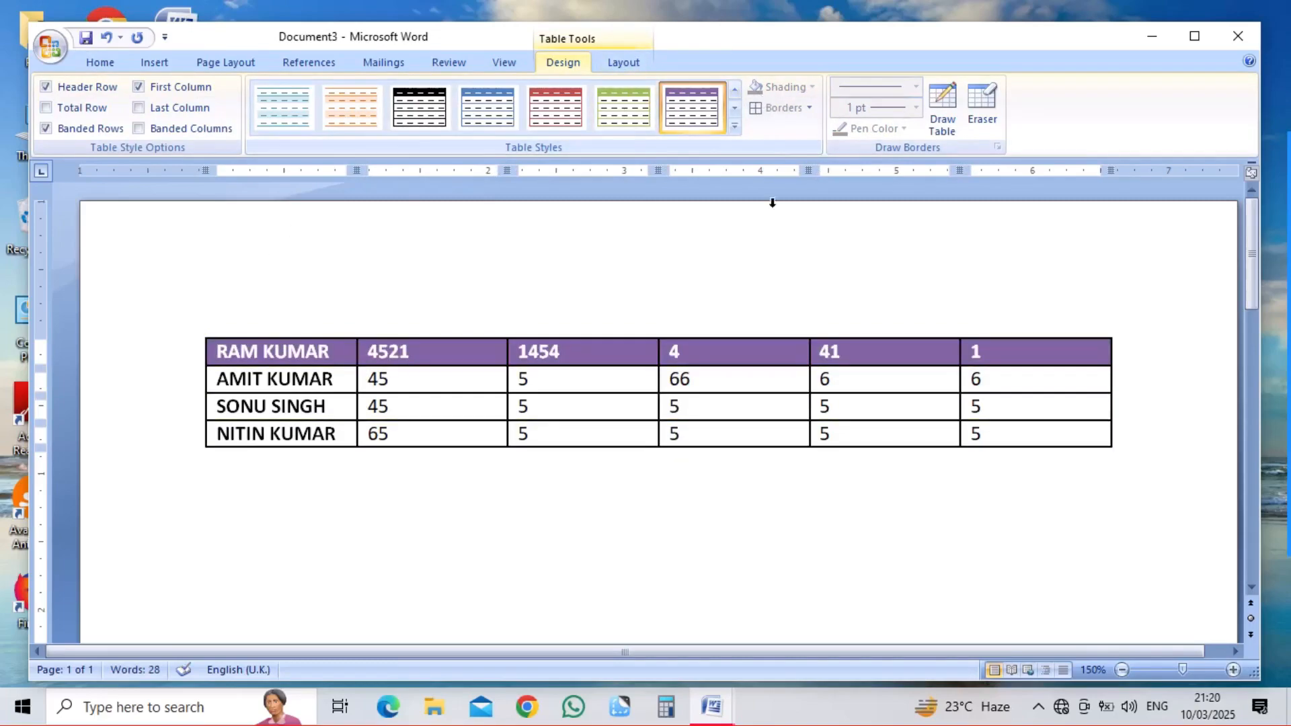
left_click(736, 249)
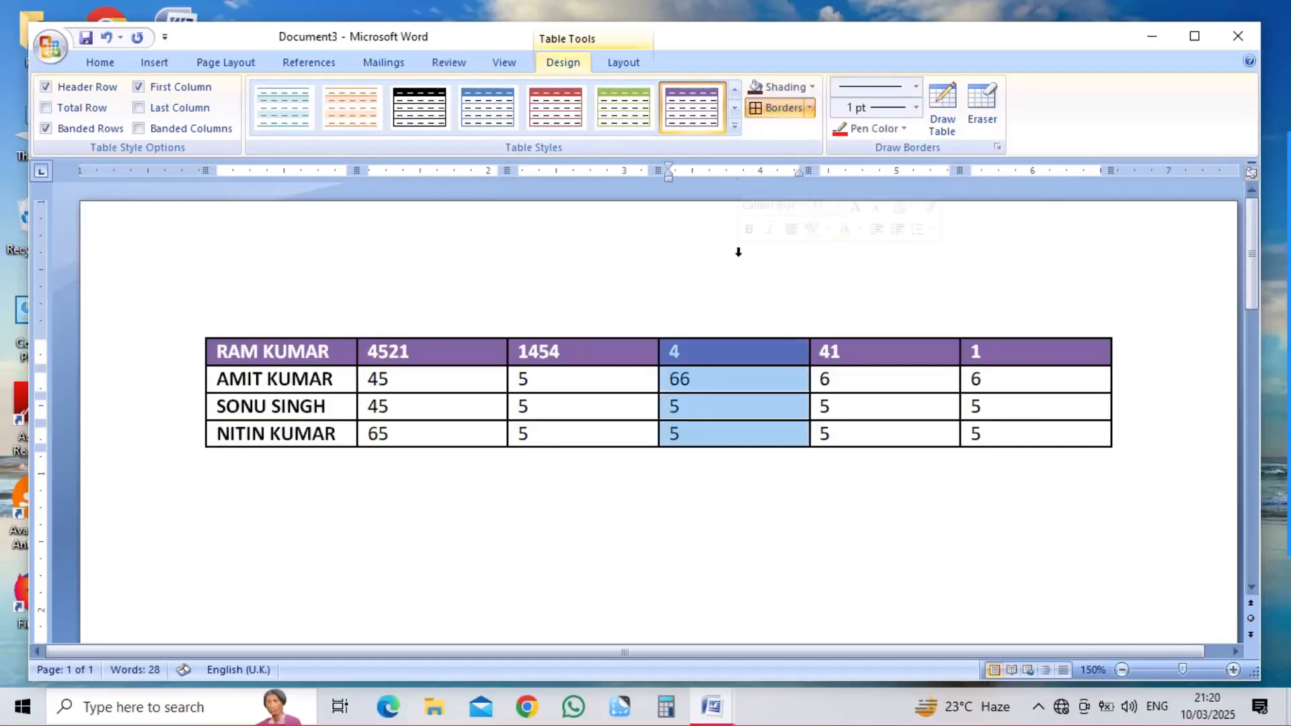
left_click(709, 514)
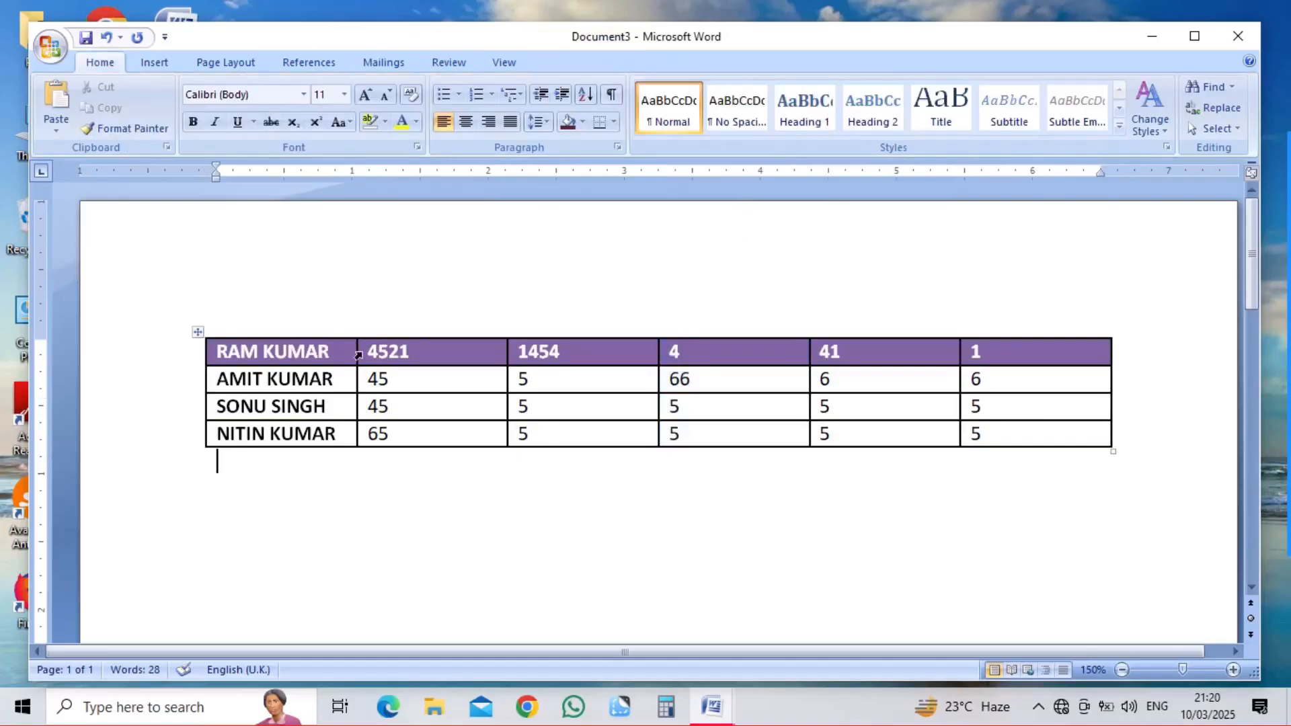
Step: Choose the 3 pt diagonal-striped line style and draw a single-cell table about 2.5 inches wide below the existing table
left_click(358, 355)
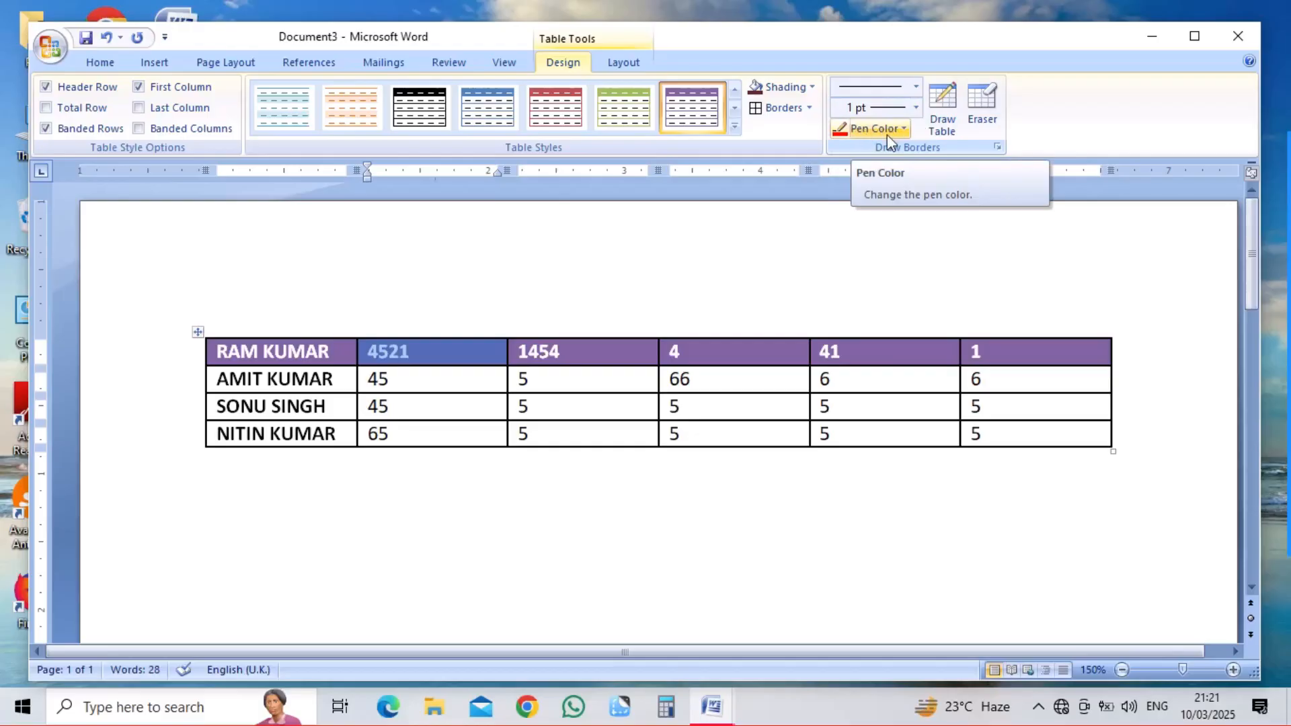
left_click(913, 93)
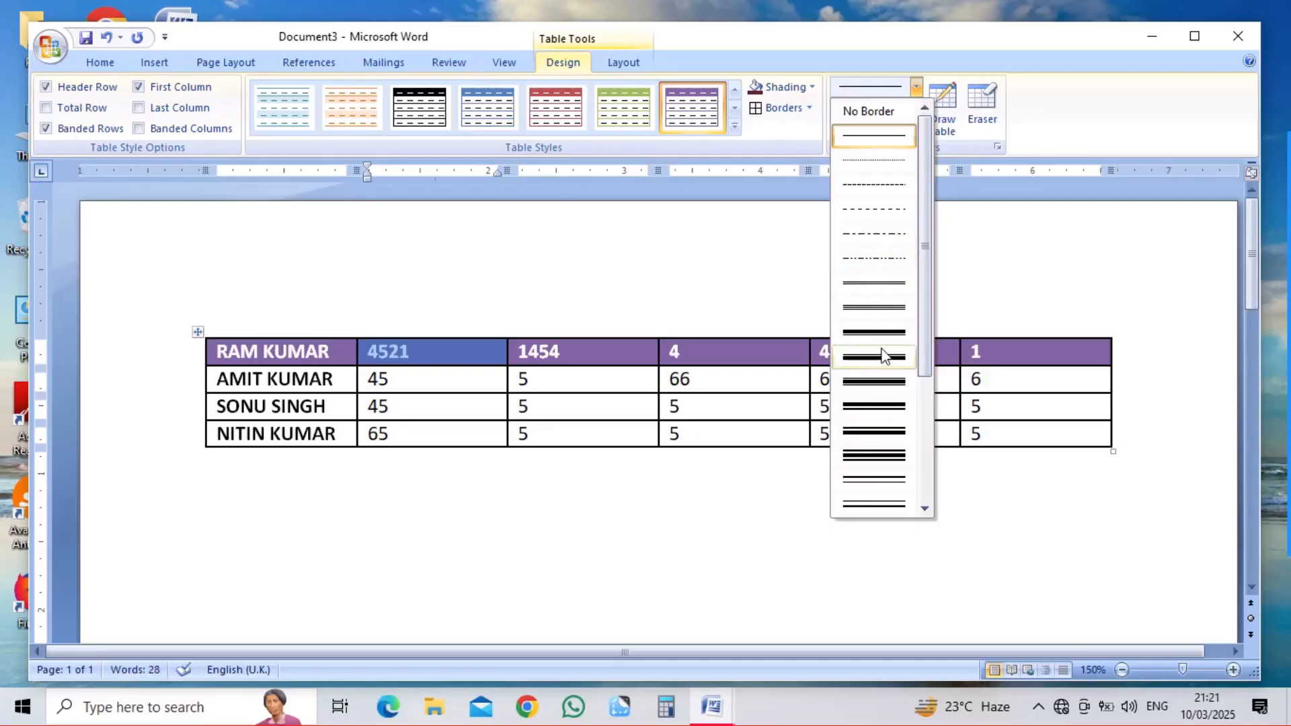
left_click(925, 509)
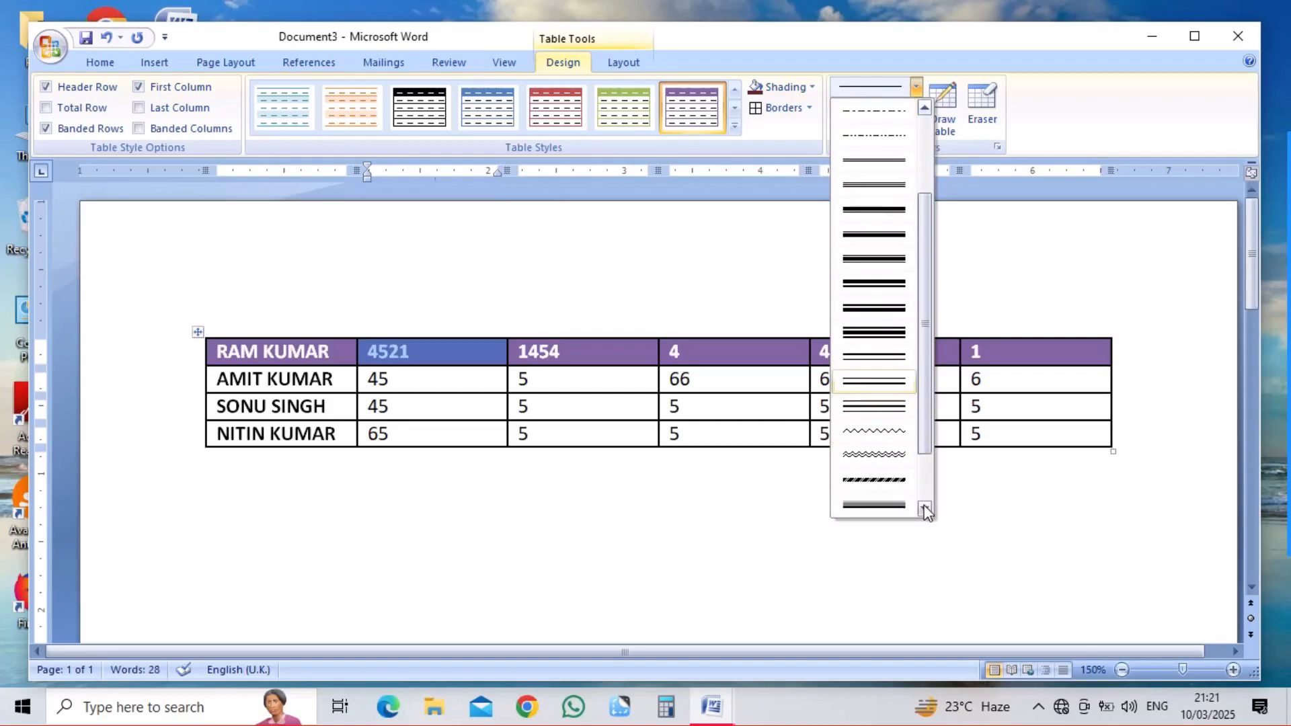
left_click(901, 482)
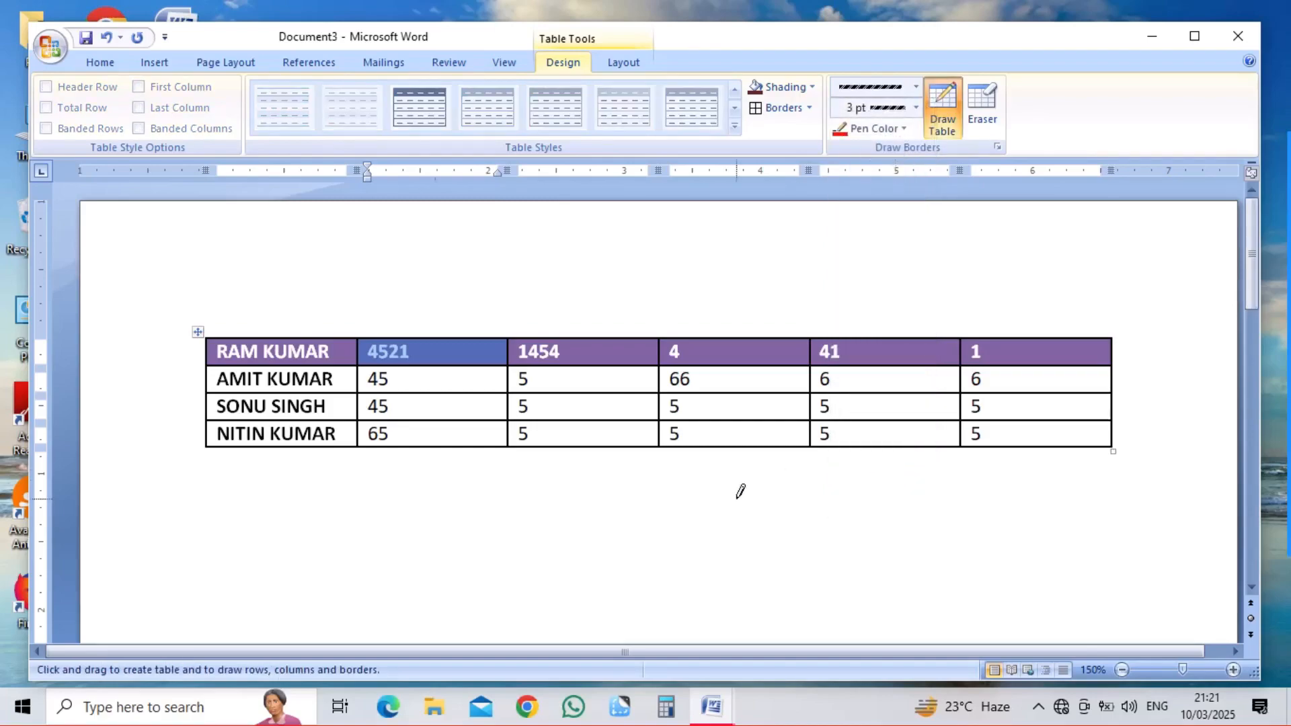
mouse_move(679, 498)
left_mouse_down()
mouse_move(746, 538)
mouse_move(992, 539)
mouse_move(1020, 570)
left_mouse_up()
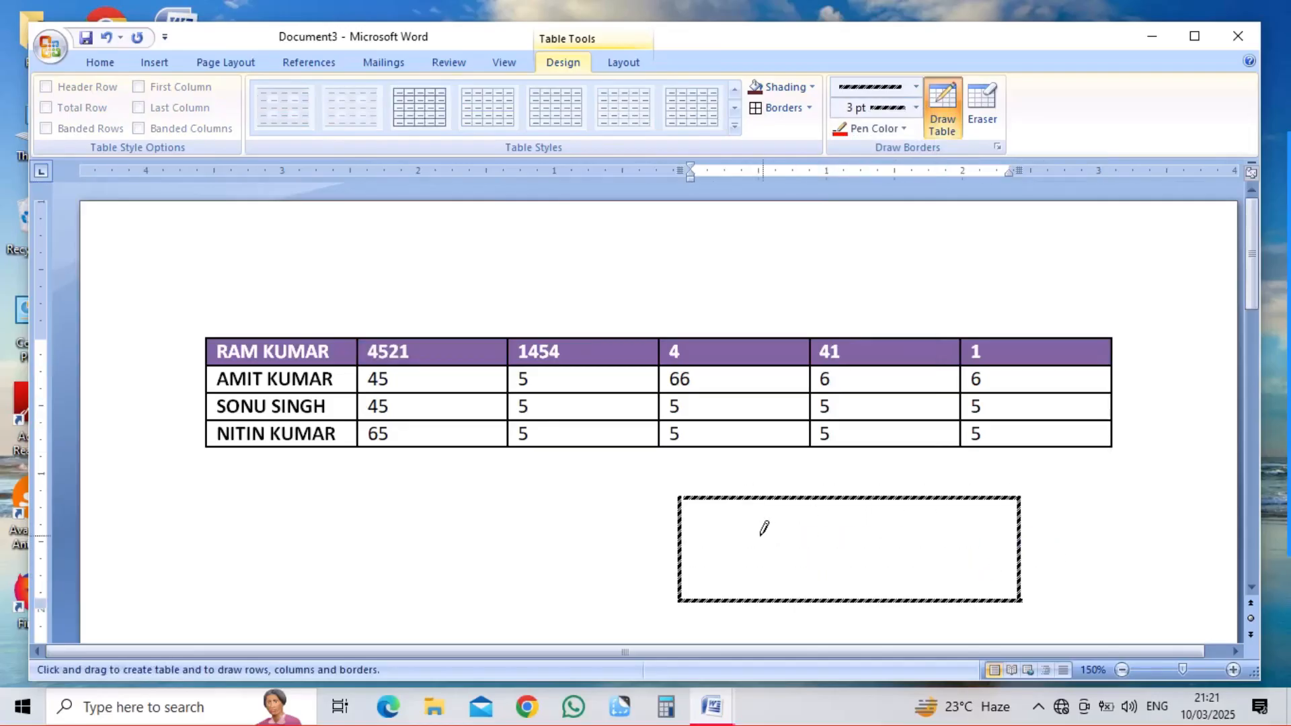
Step: Divide the drawn striped table into two rows and four columns with one horizontal and three vertical lines
left_click_drag(717, 530, 855, 538)
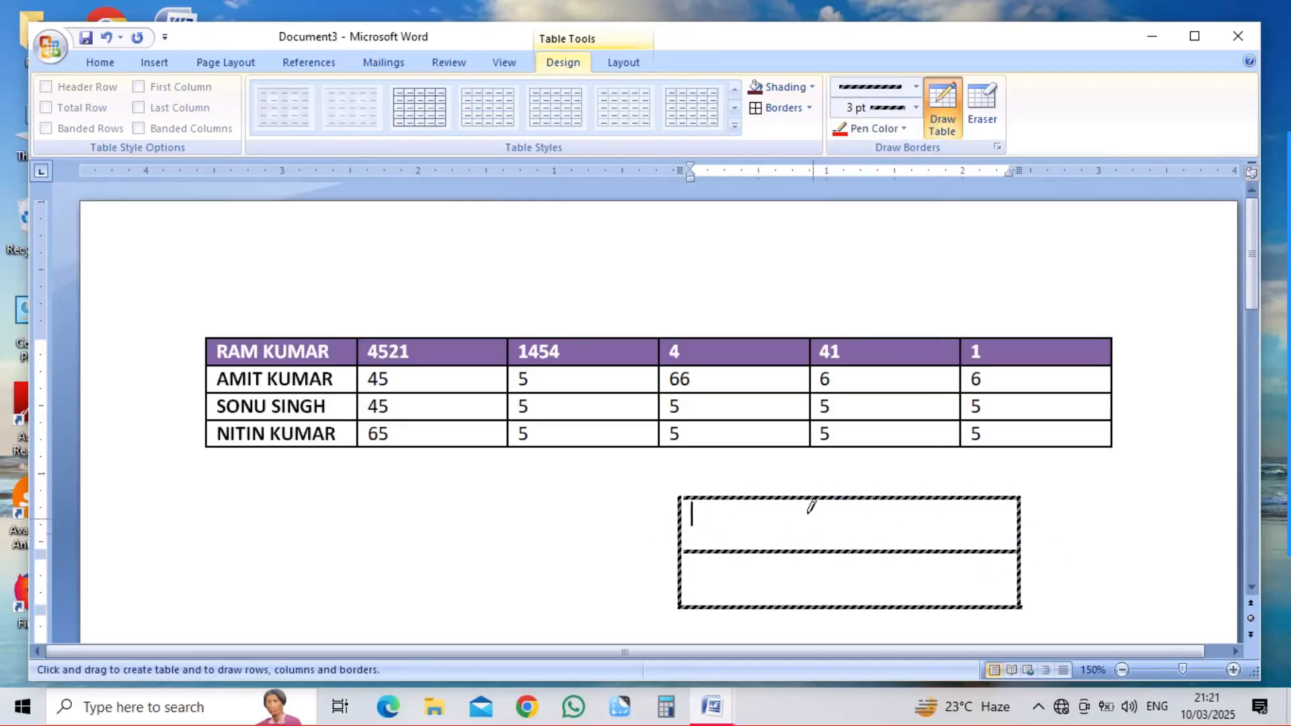
left_click_drag(800, 495, 801, 599)
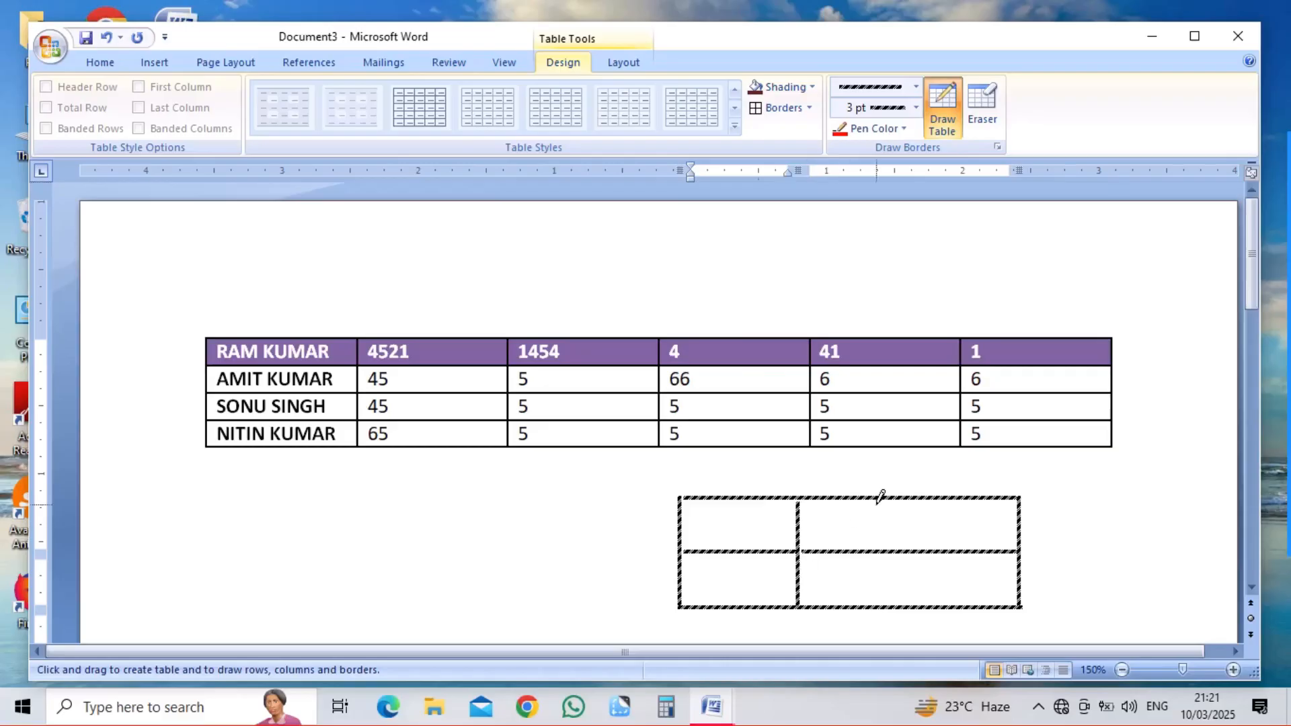
left_click_drag(881, 497, 864, 606)
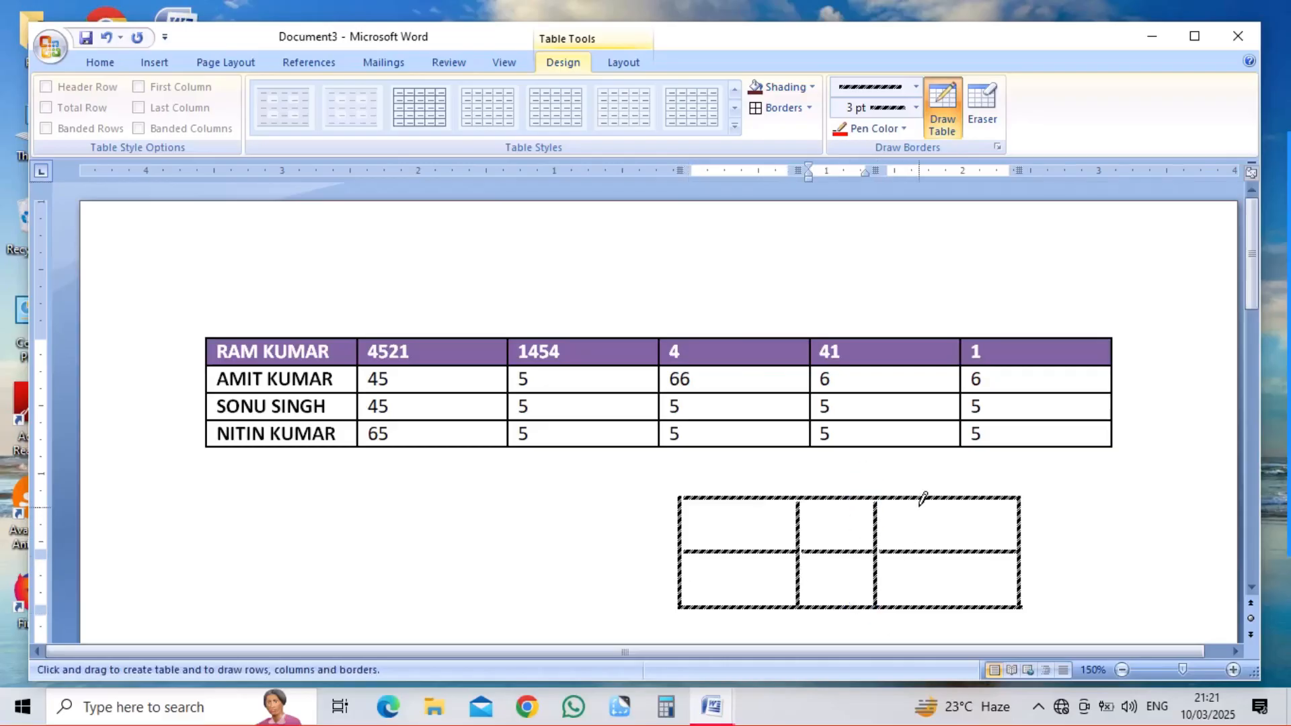
left_click_drag(932, 492, 934, 546)
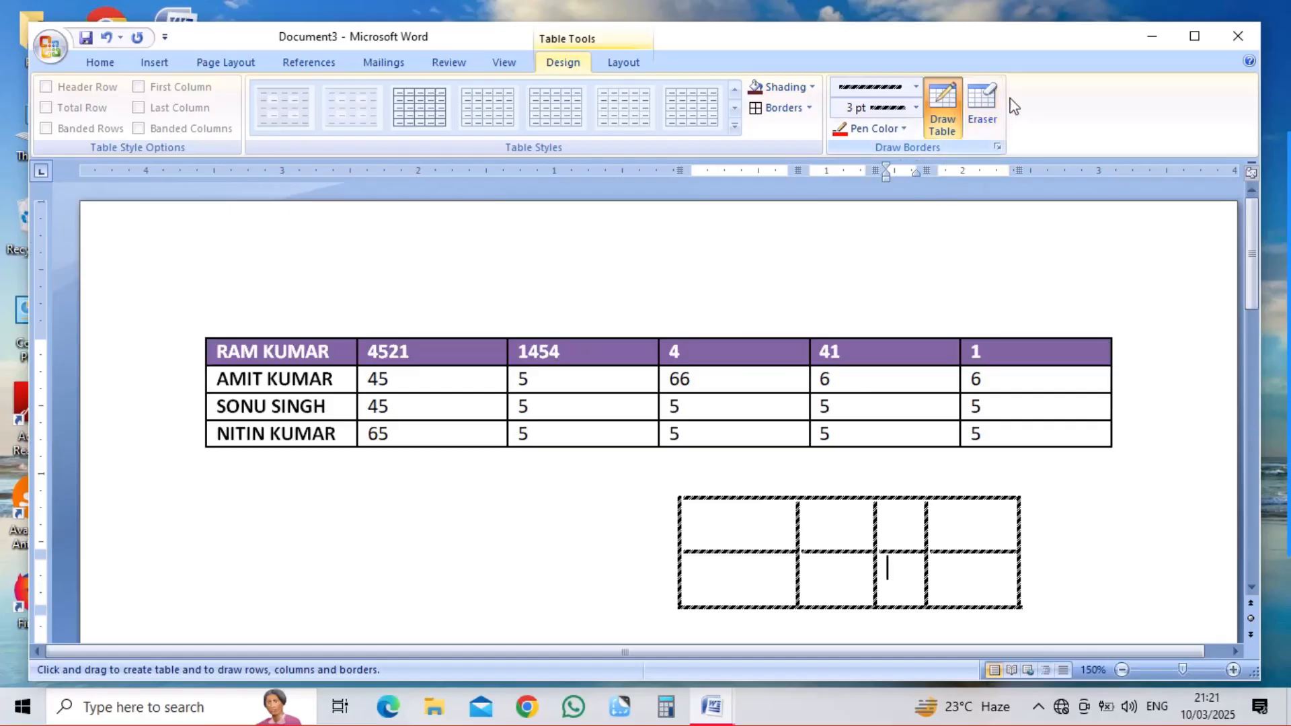
Step: Erase the upper row's three vertical dividers, the table's right outer border and the inner borders around the lower middle cells
left_click(991, 113)
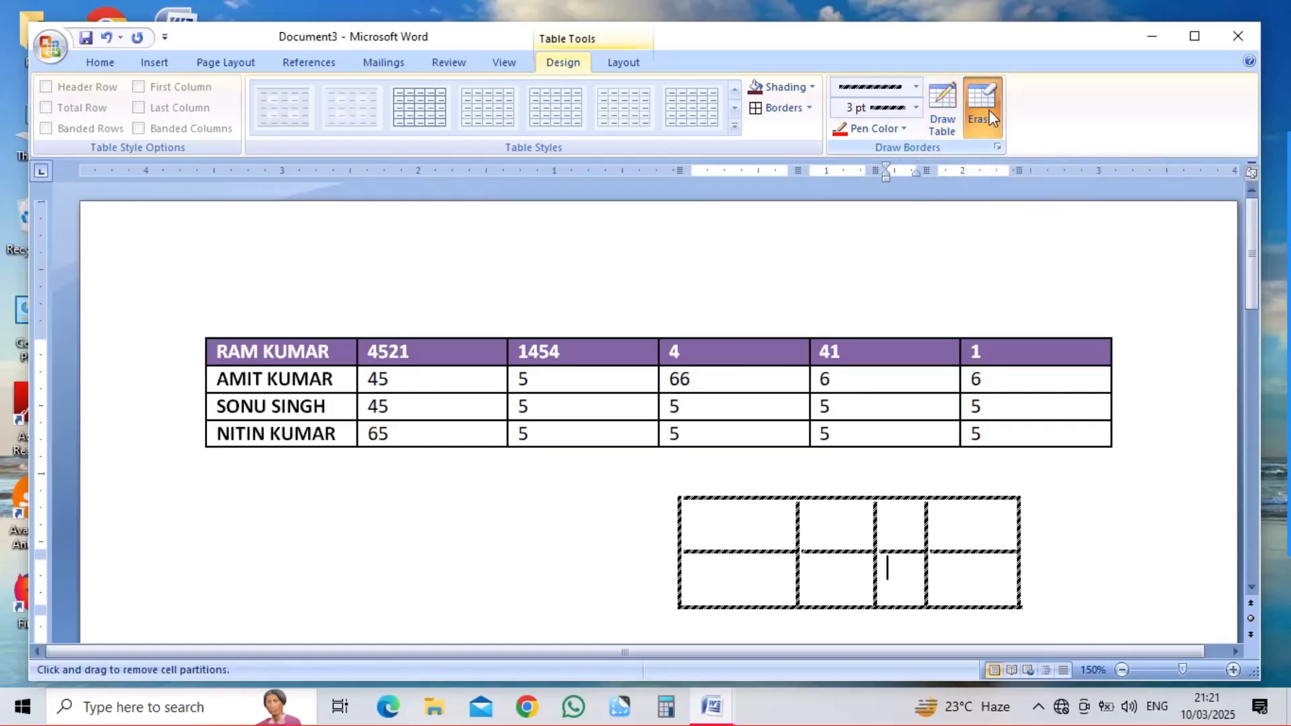
left_click(798, 502)
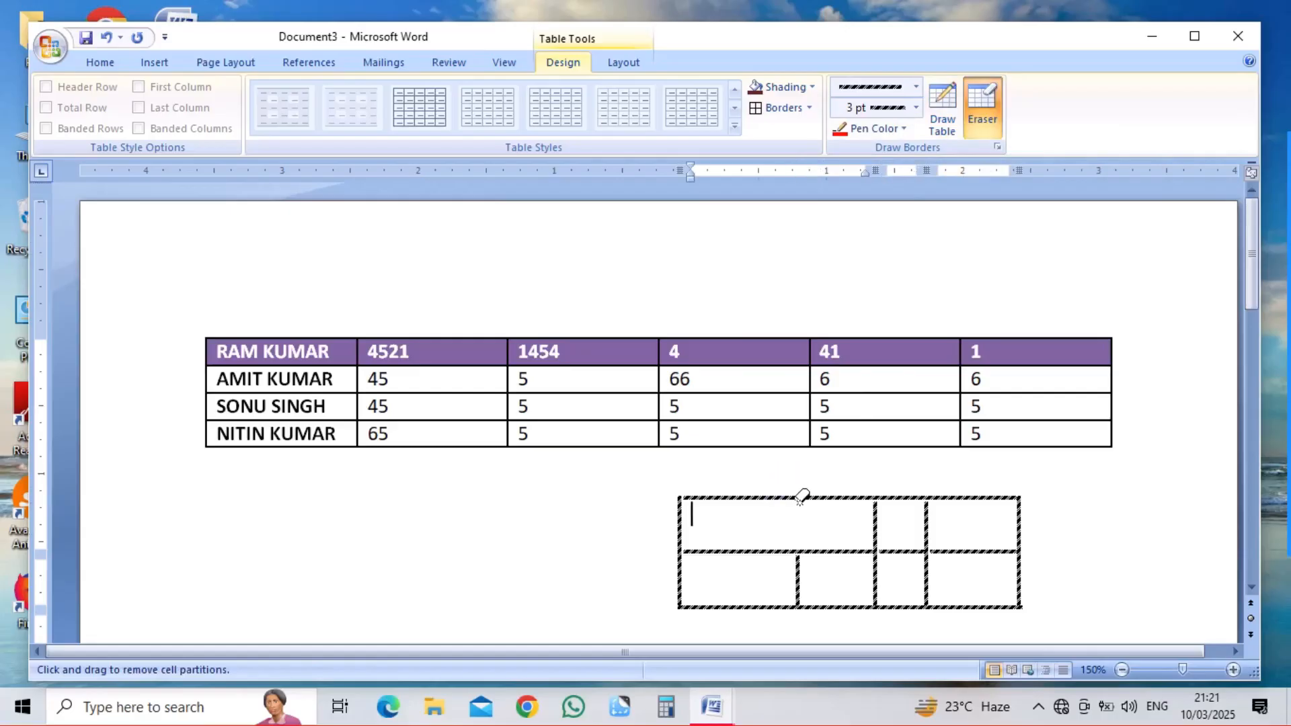
left_click(875, 521)
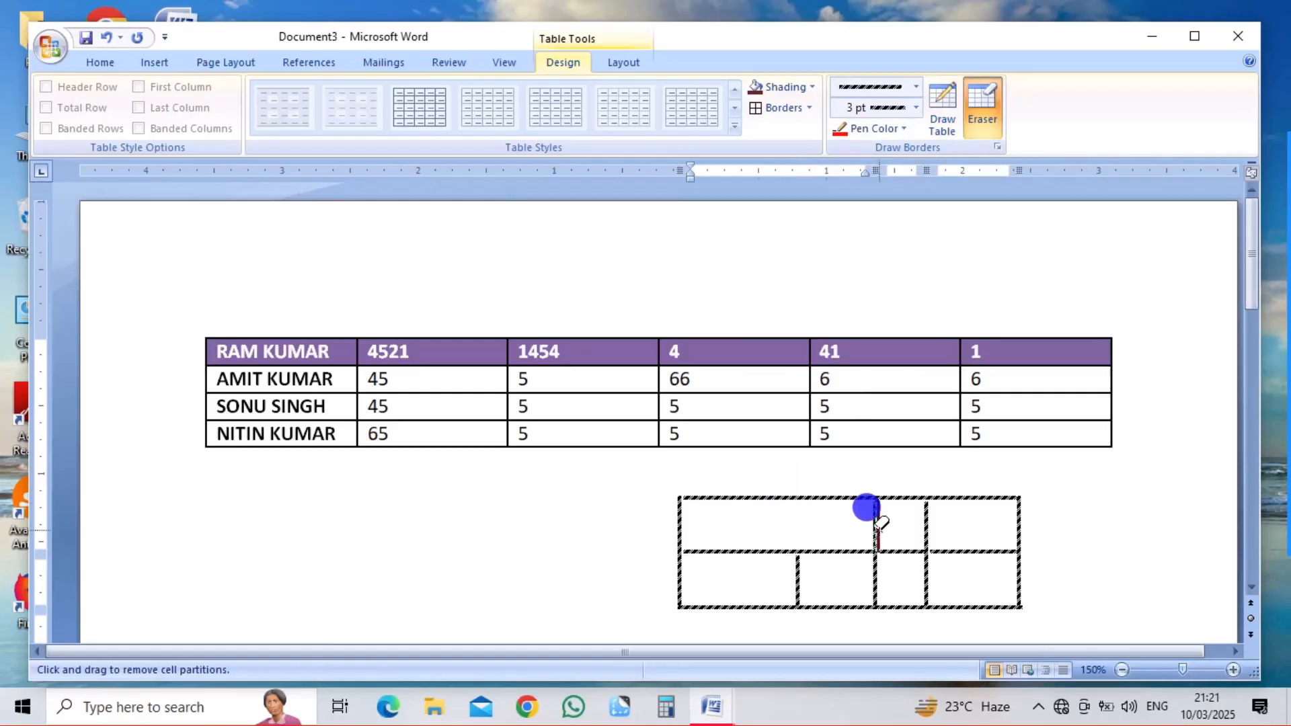
left_click(928, 531)
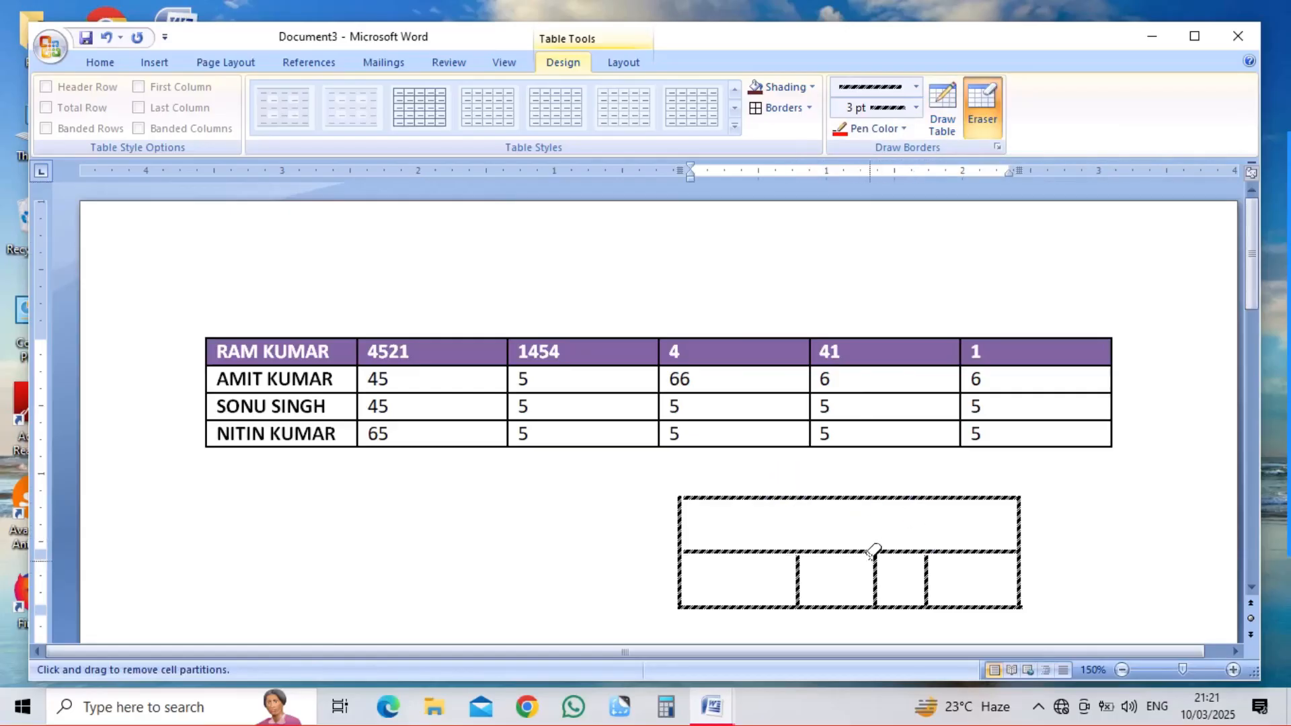
left_click(858, 530)
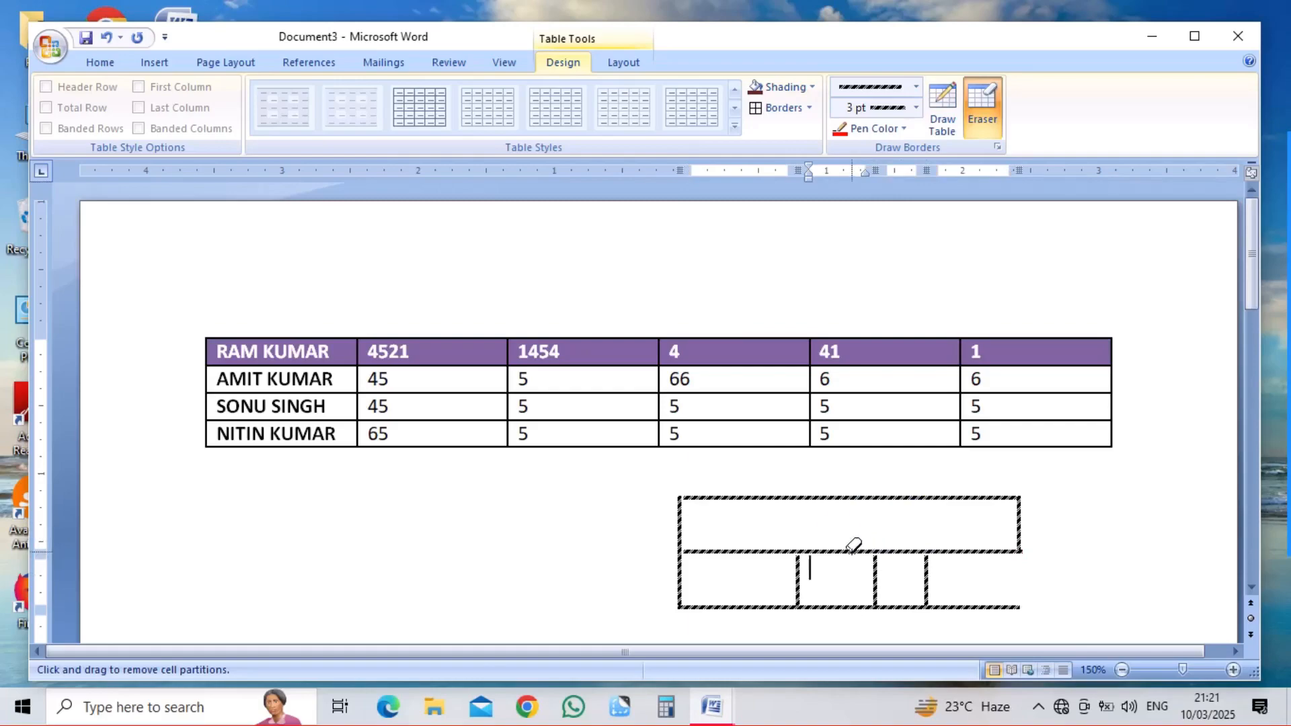
left_click(853, 550)
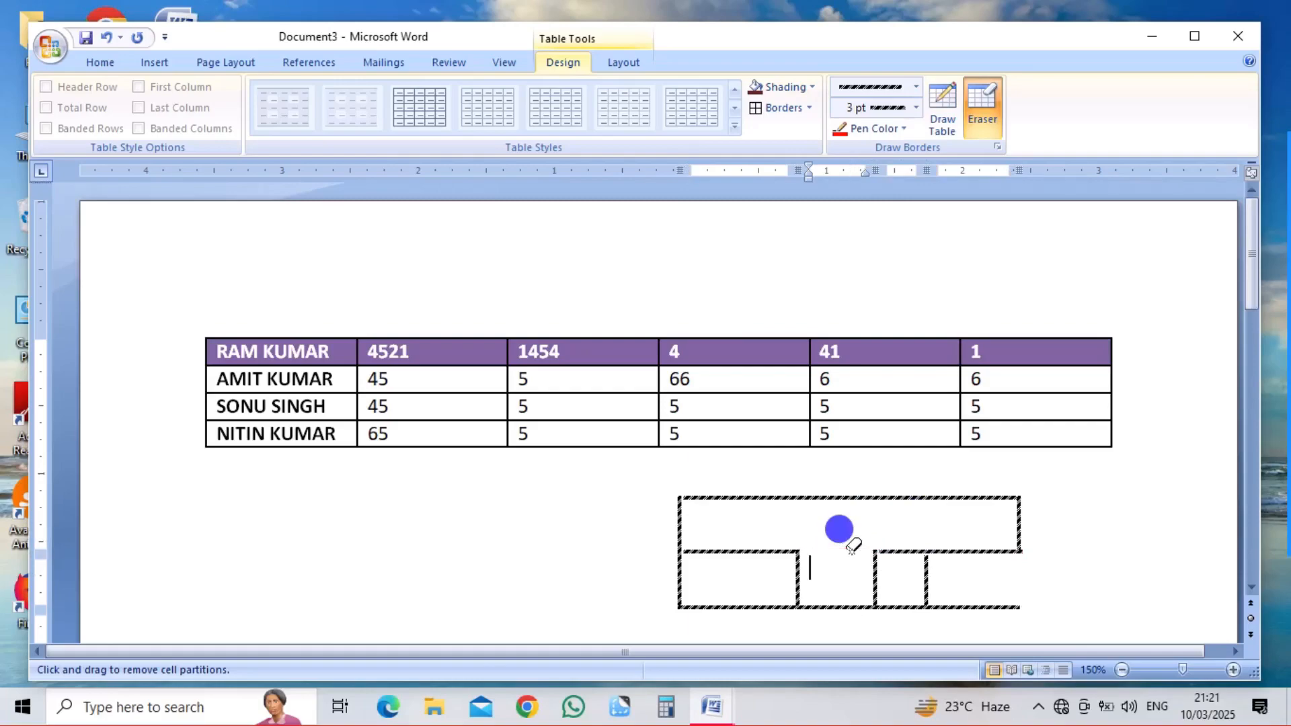
left_click(877, 576)
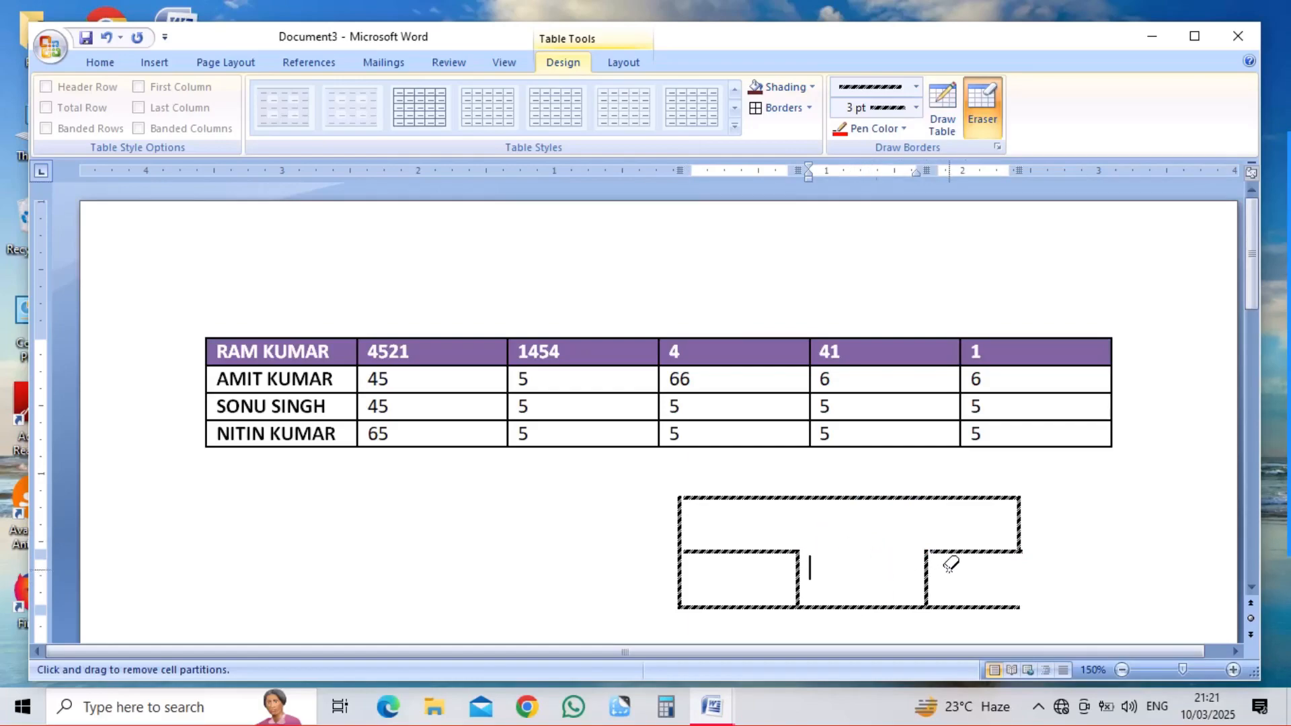
left_click(1022, 524)
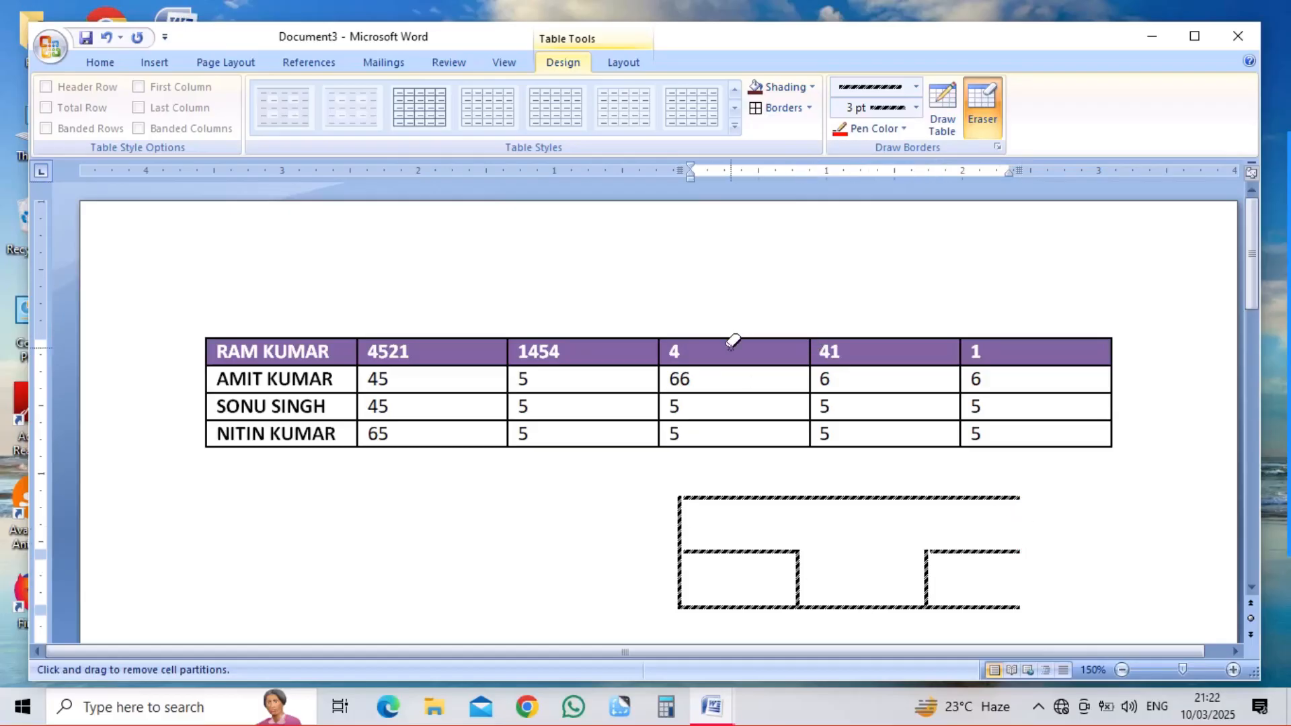
Step: Undo the erasures, the drawn striped table and the values entered in the purple-header table's second row
key("ctrl+z")
key("ctrl+z")
key("ctrl+z")
key("ctrl+z")
key("ctrl+z")
key("ctrl+z")
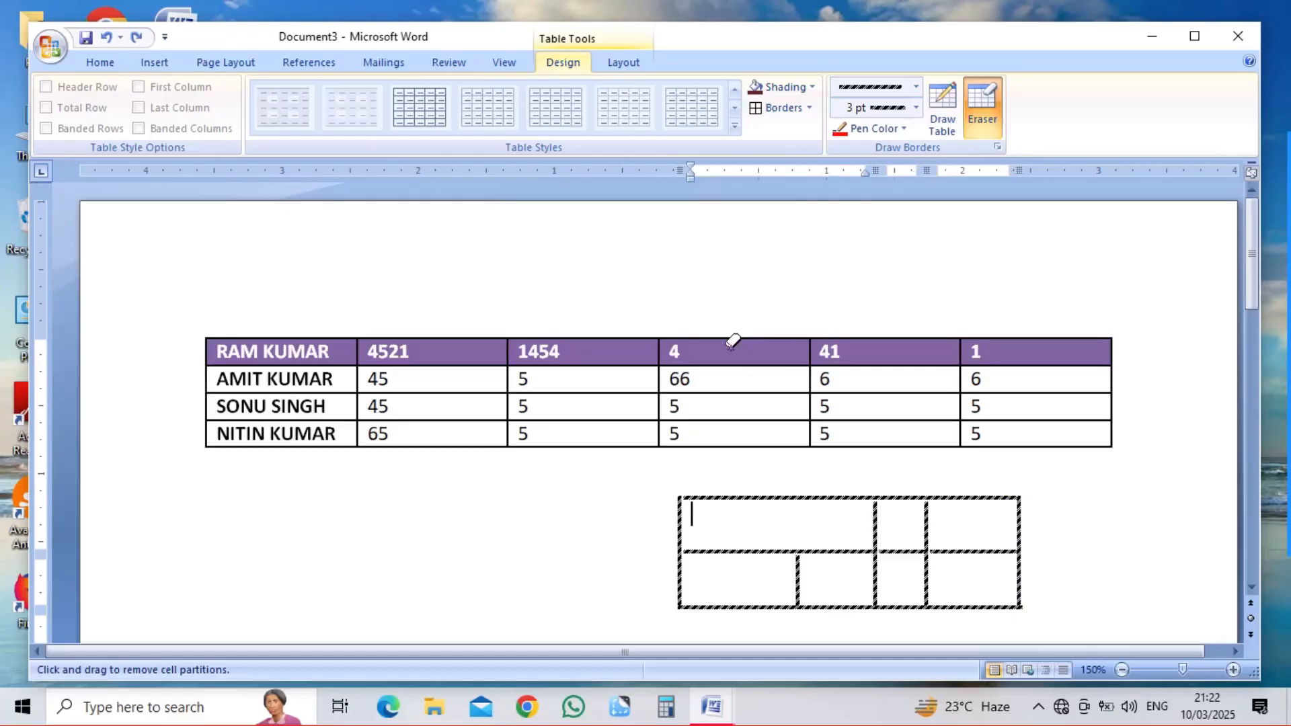
key("ctrl+z")
key("ctrl+z")
key("ctrl+z")
key("ctrl+z")
key("ctrl+z")
key("ctrl+z")
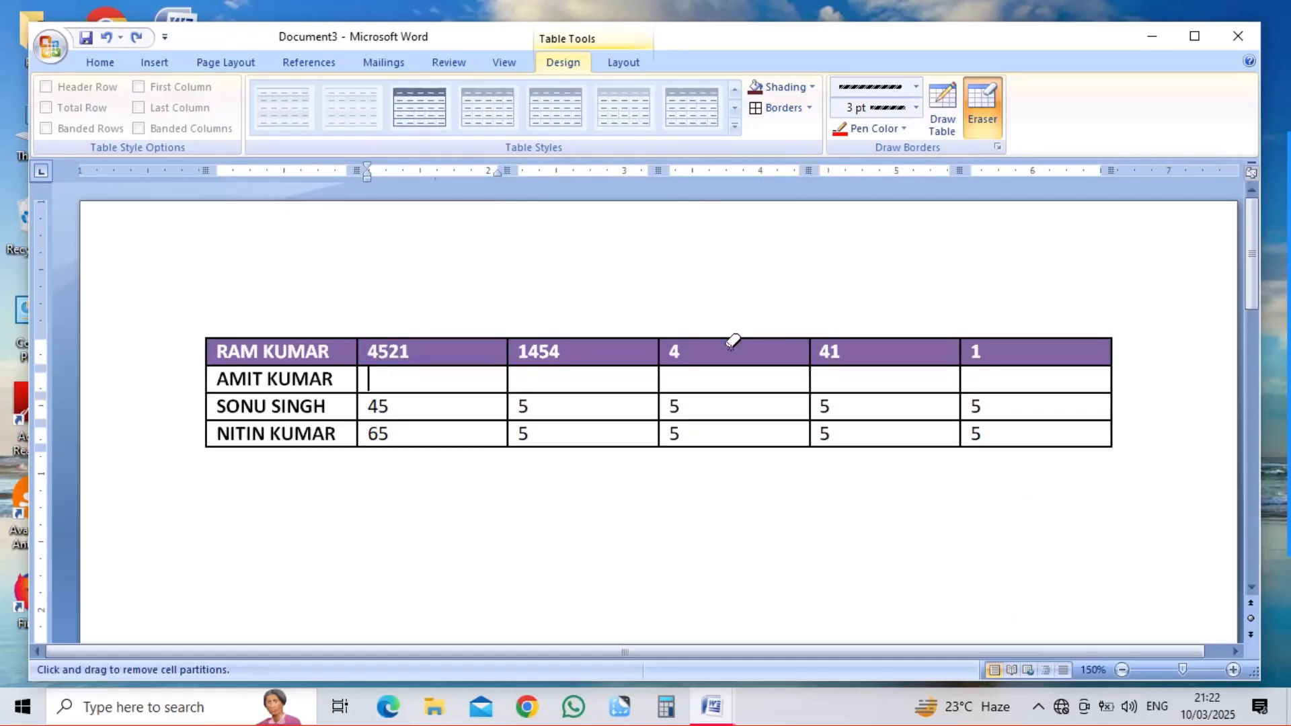
Step: Fill the empty cells of the table's second row with 45, 5, 66, 6 and 66
left_click(624, 65)
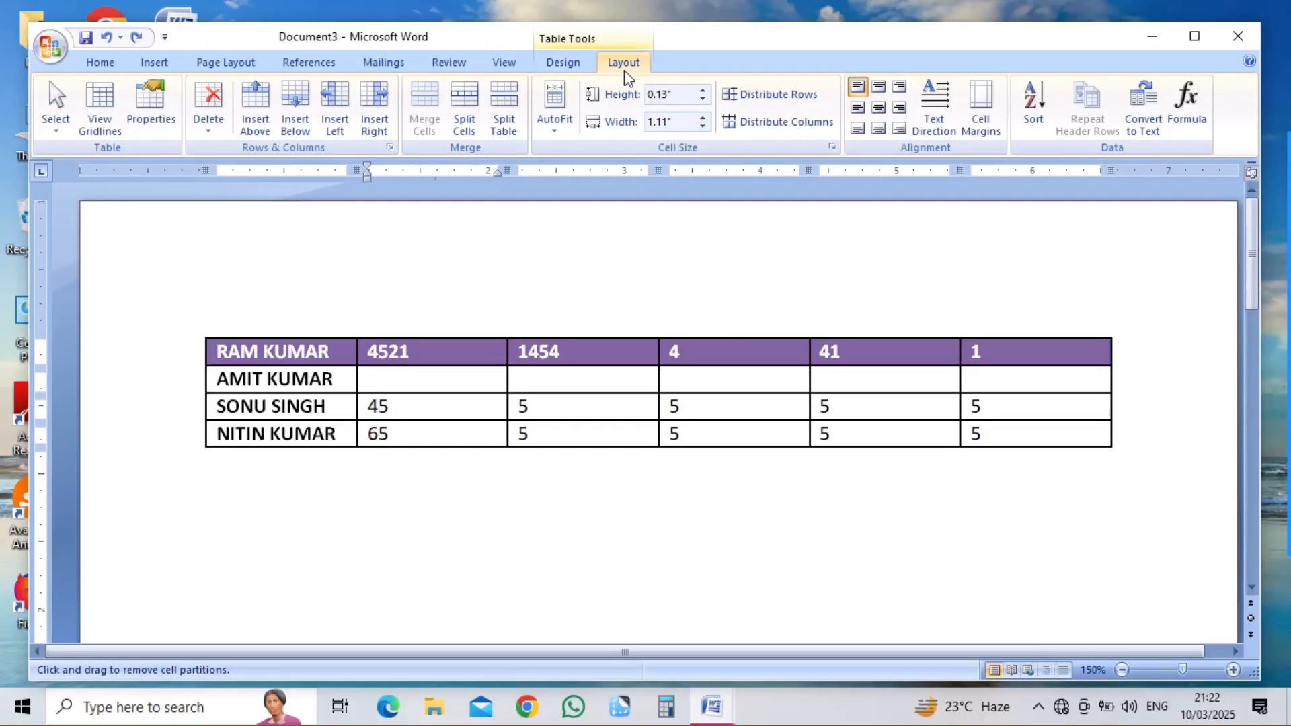
type("45")
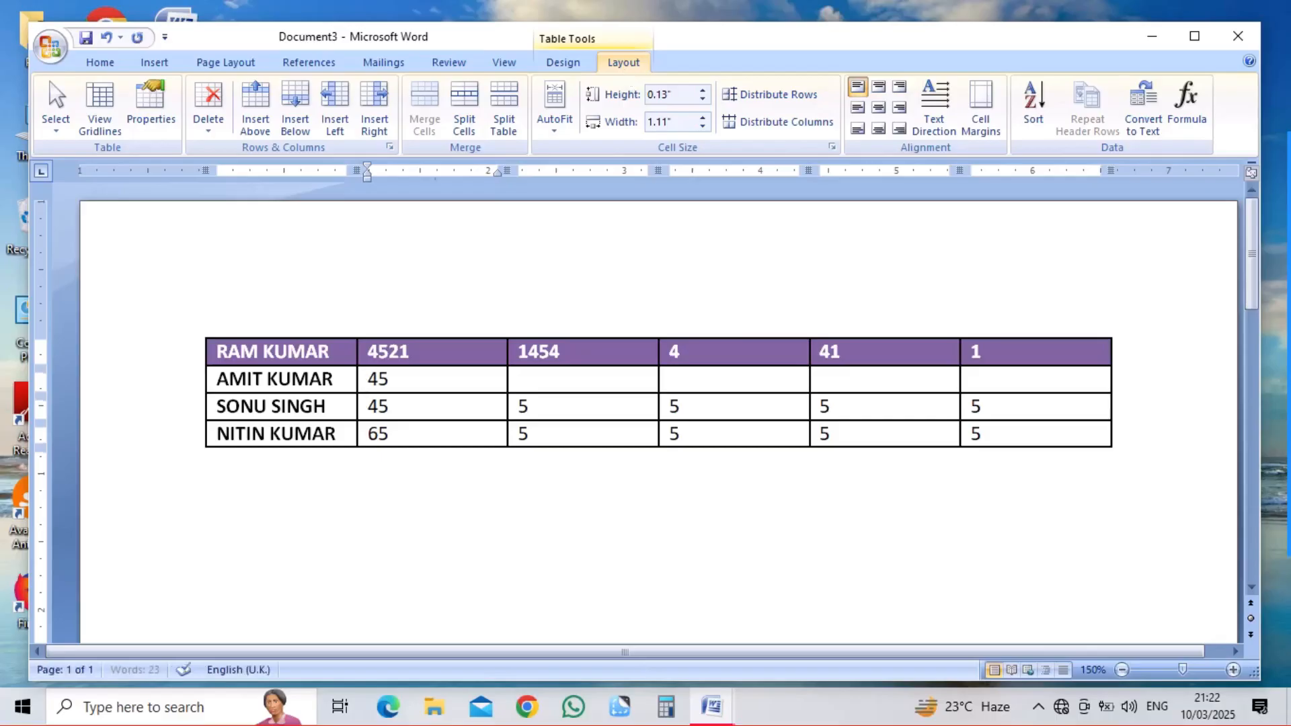
key("Tab")
type("5")
key("Tab")
type("66")
key("Tab")
type("6")
key("Tab")
type("66")
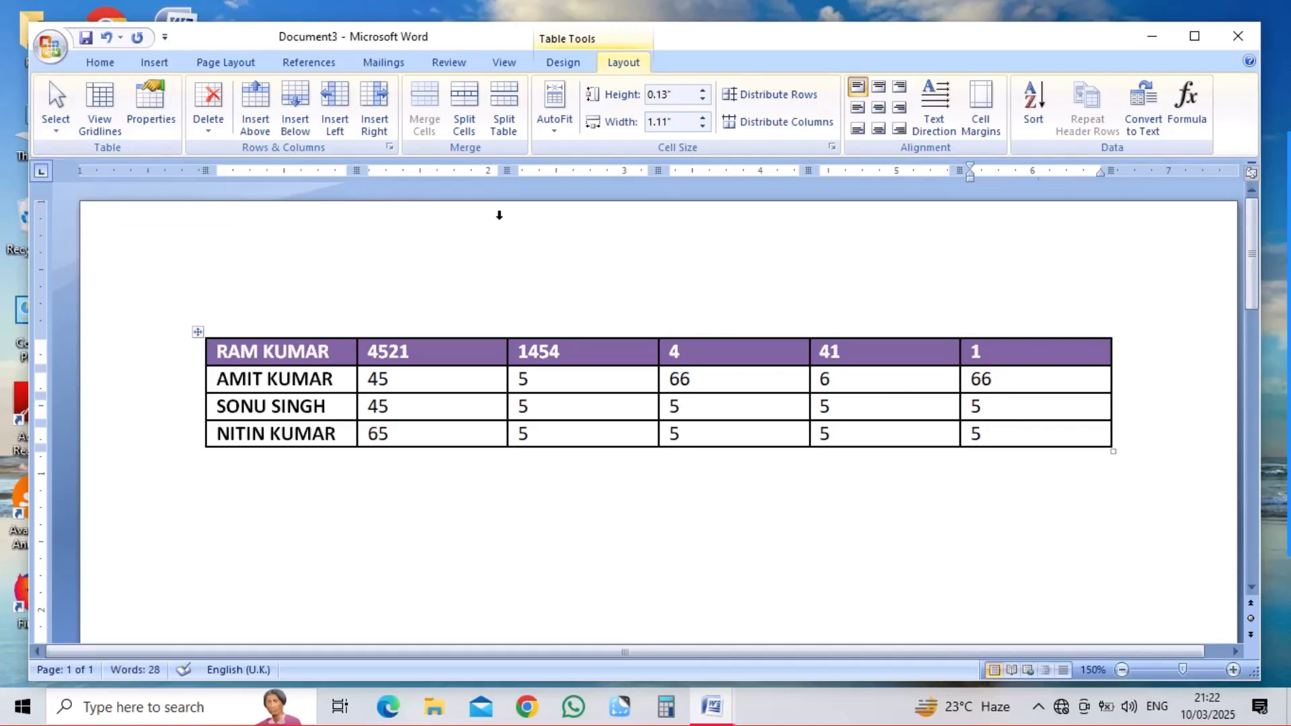
Step: Select the last cell of the second row, and open the selection options for the first cell of the third row
left_click(56, 105)
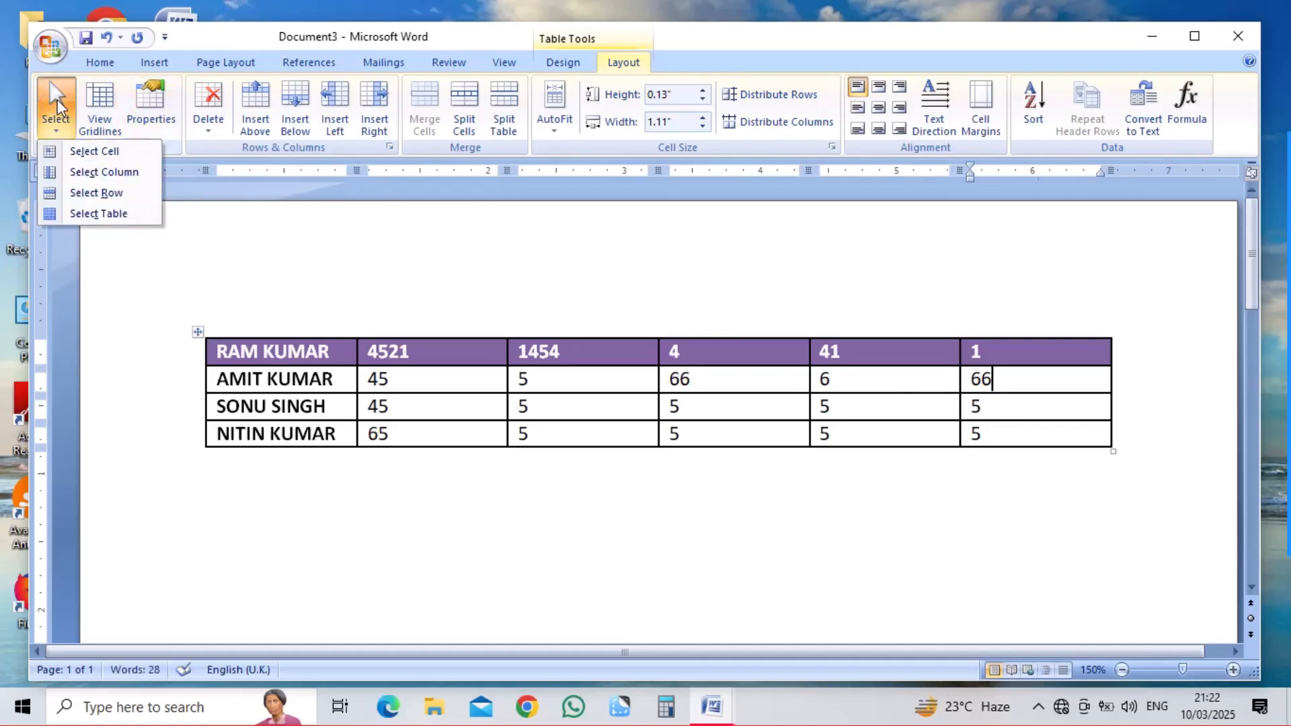
left_click(113, 152)
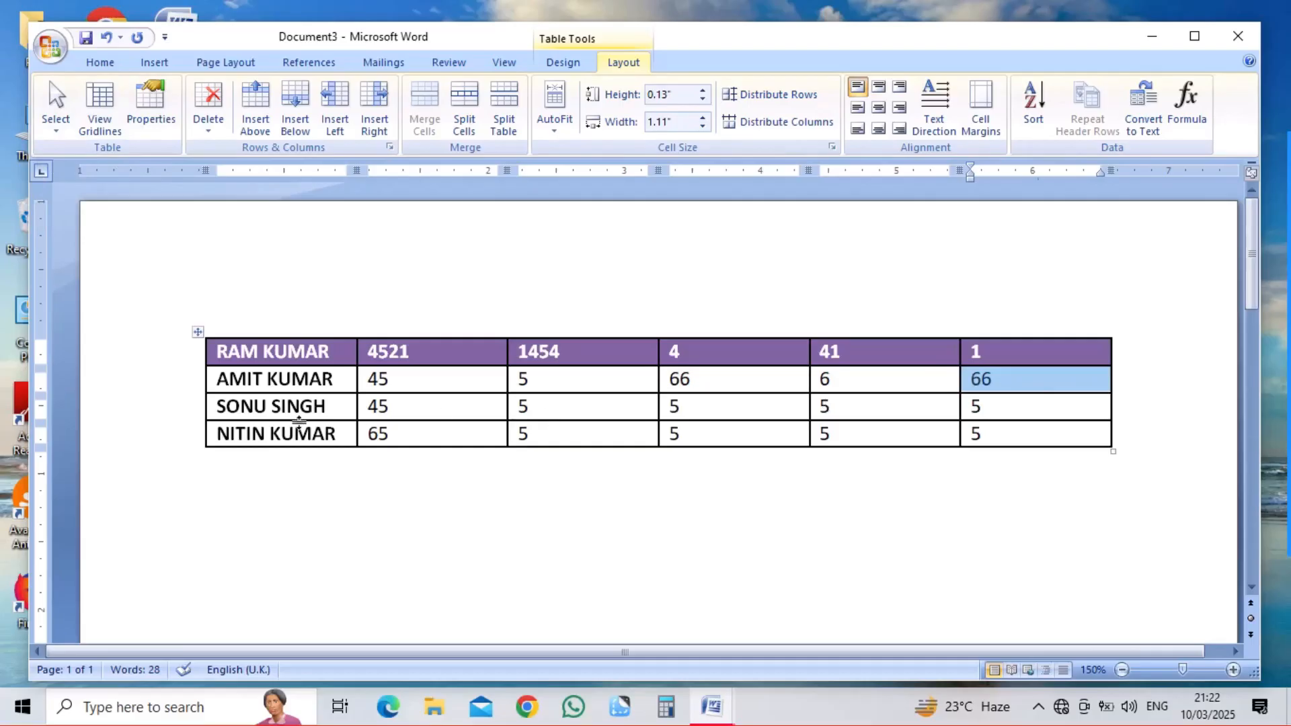
left_click(283, 407)
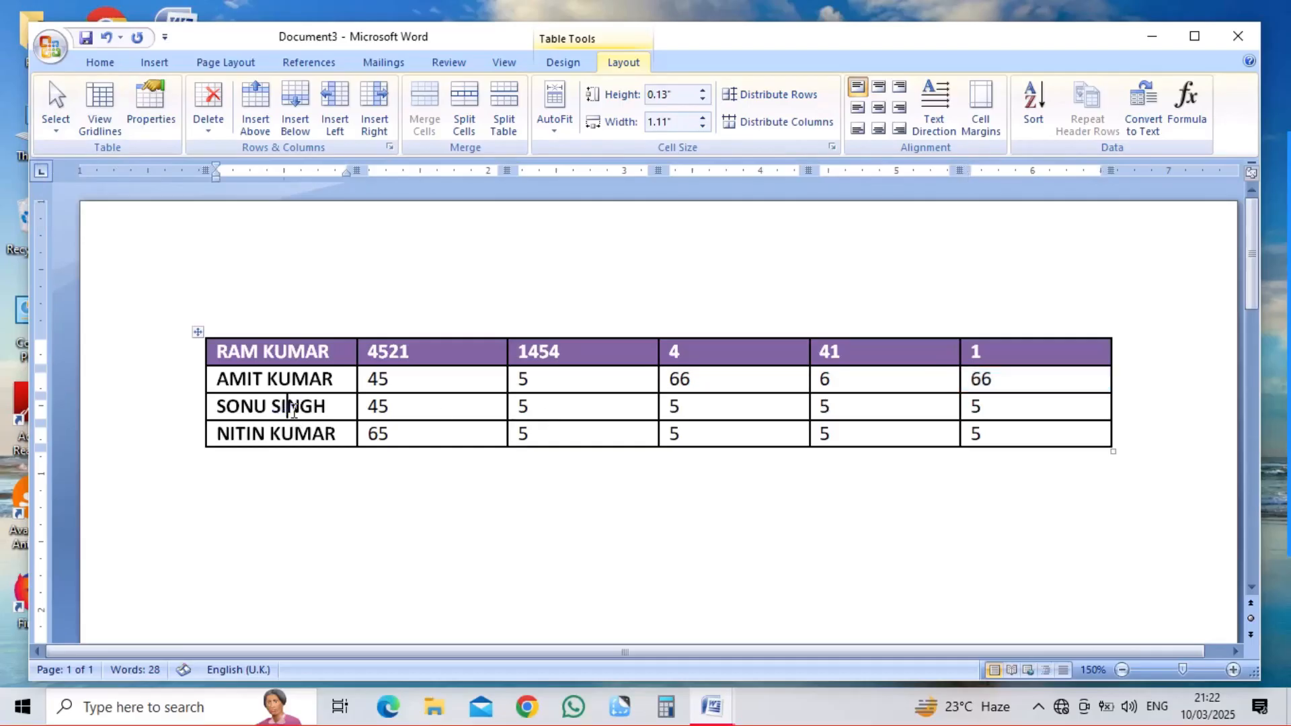
left_click(54, 121)
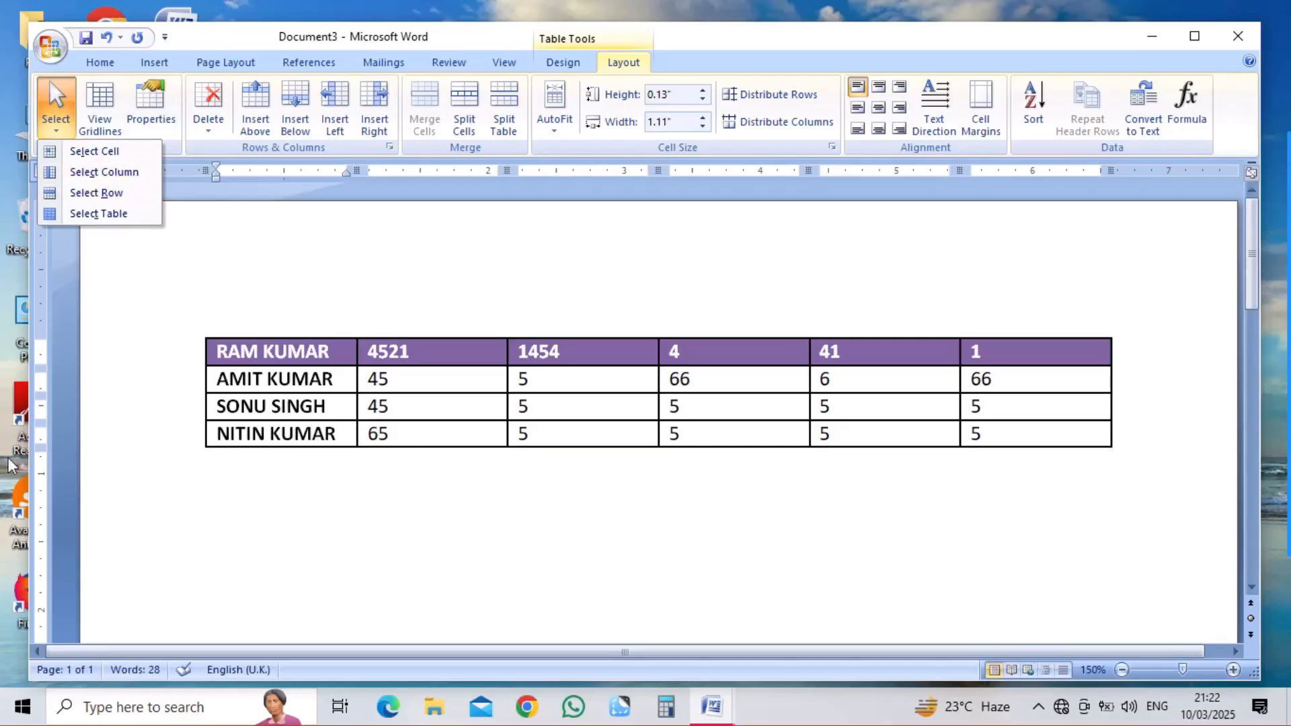
Step: Select the table's first column, then clear that selection and select the third row instead
left_click(124, 172)
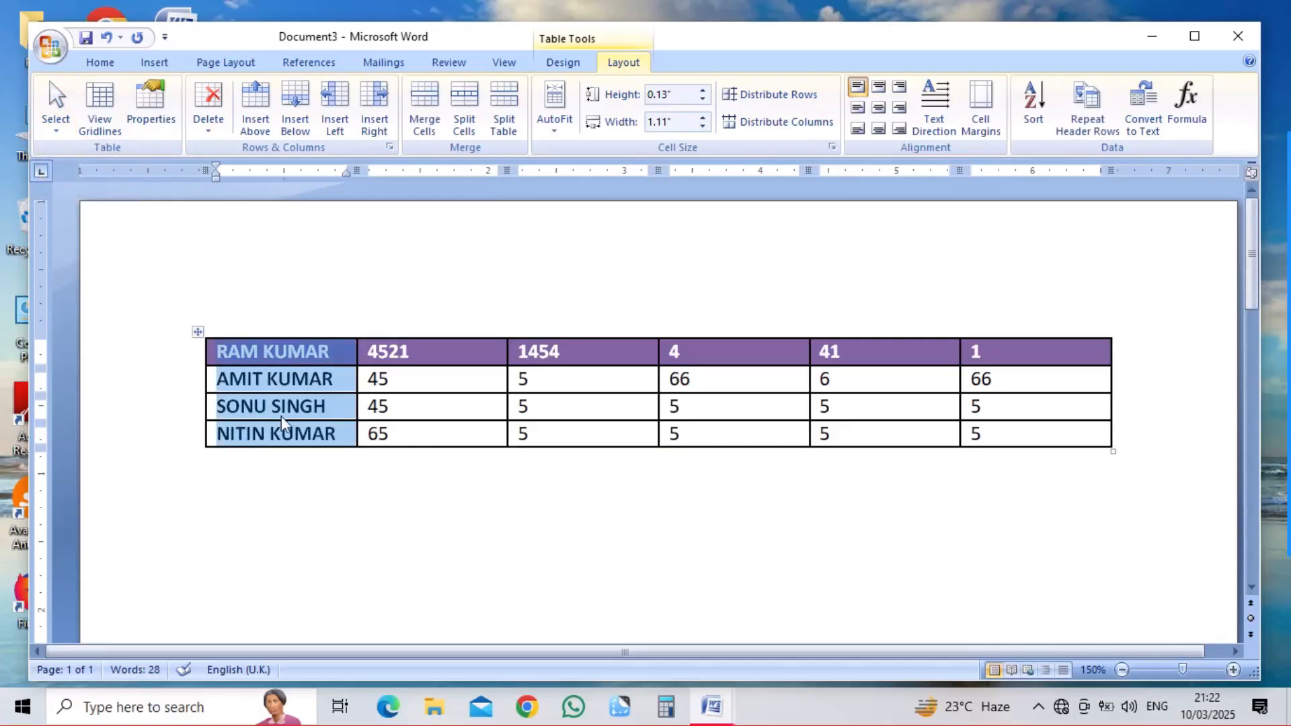
left_click(449, 370)
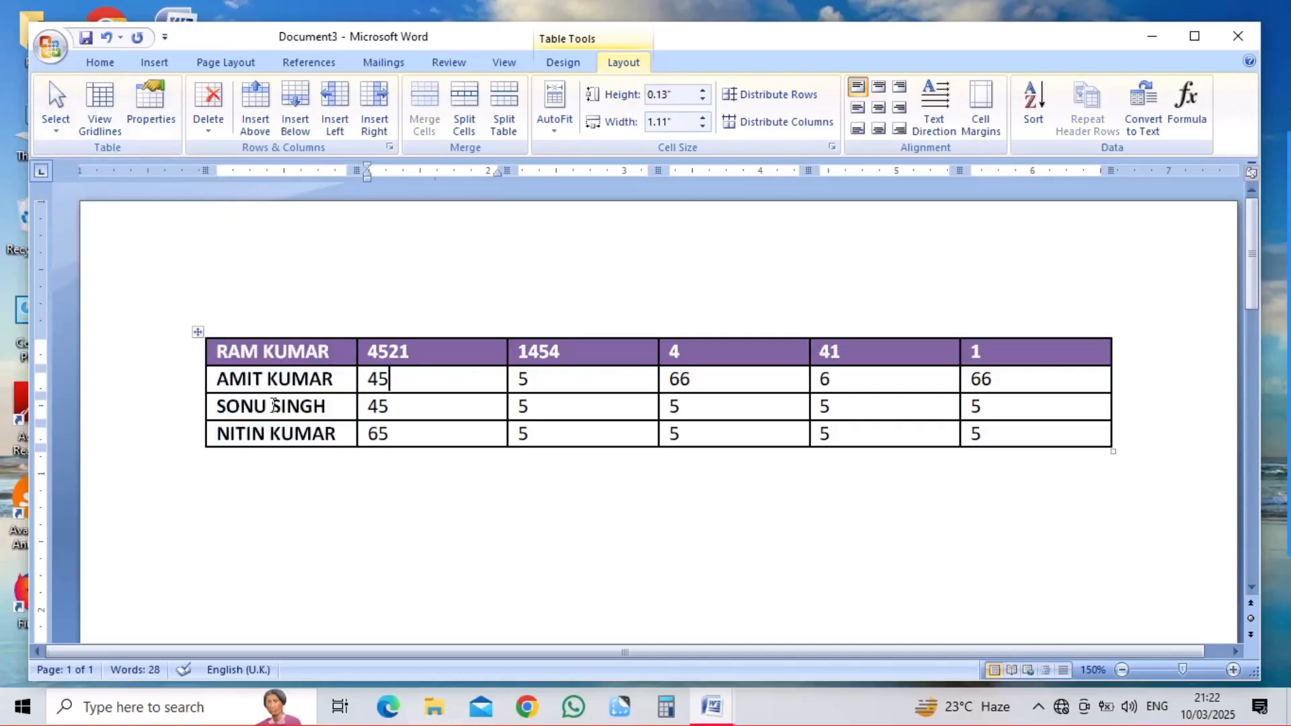
left_click(427, 396)
left_click(64, 119)
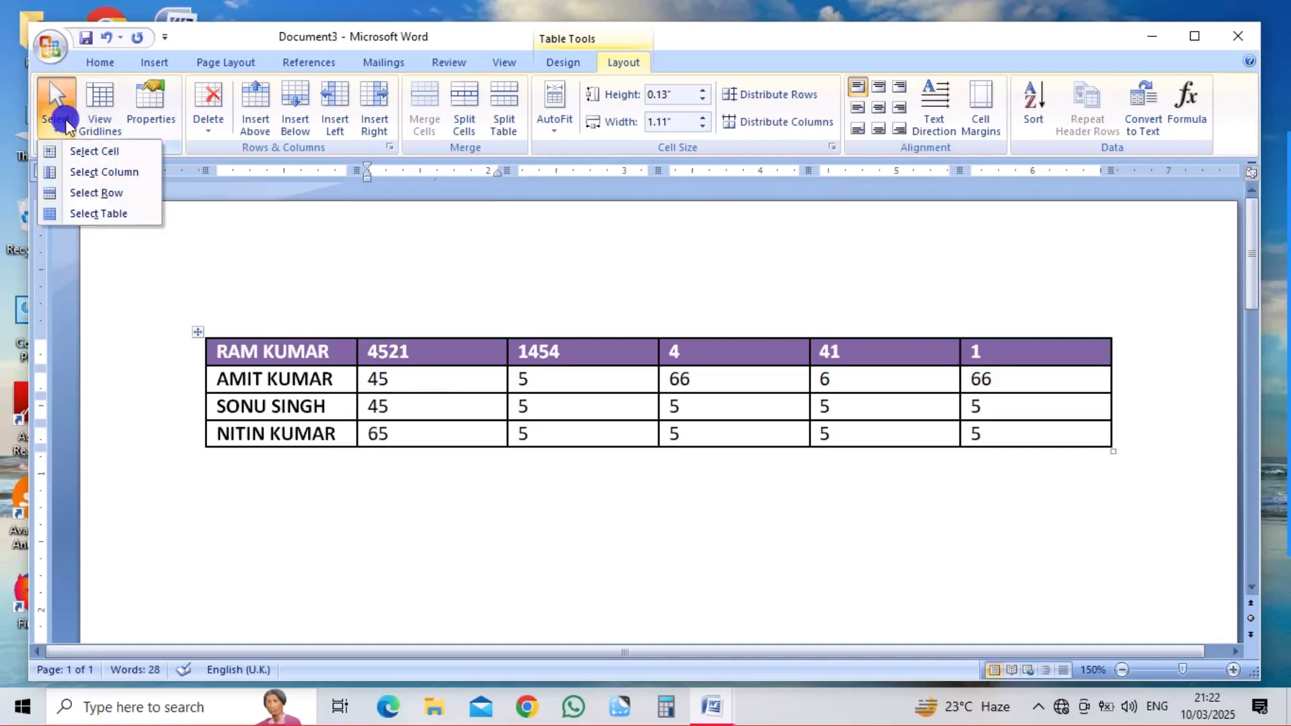
left_click(99, 192)
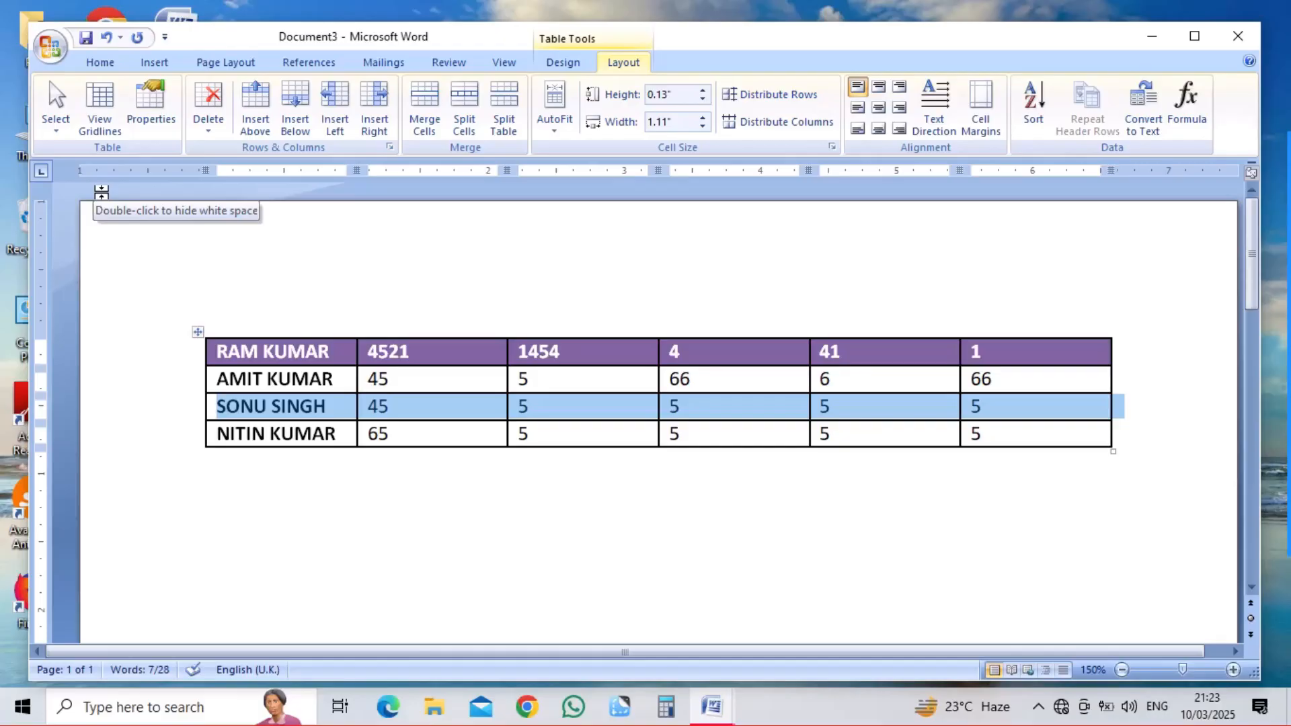
Step: Select the whole table and turn on the display of table gridlines
left_click(55, 111)
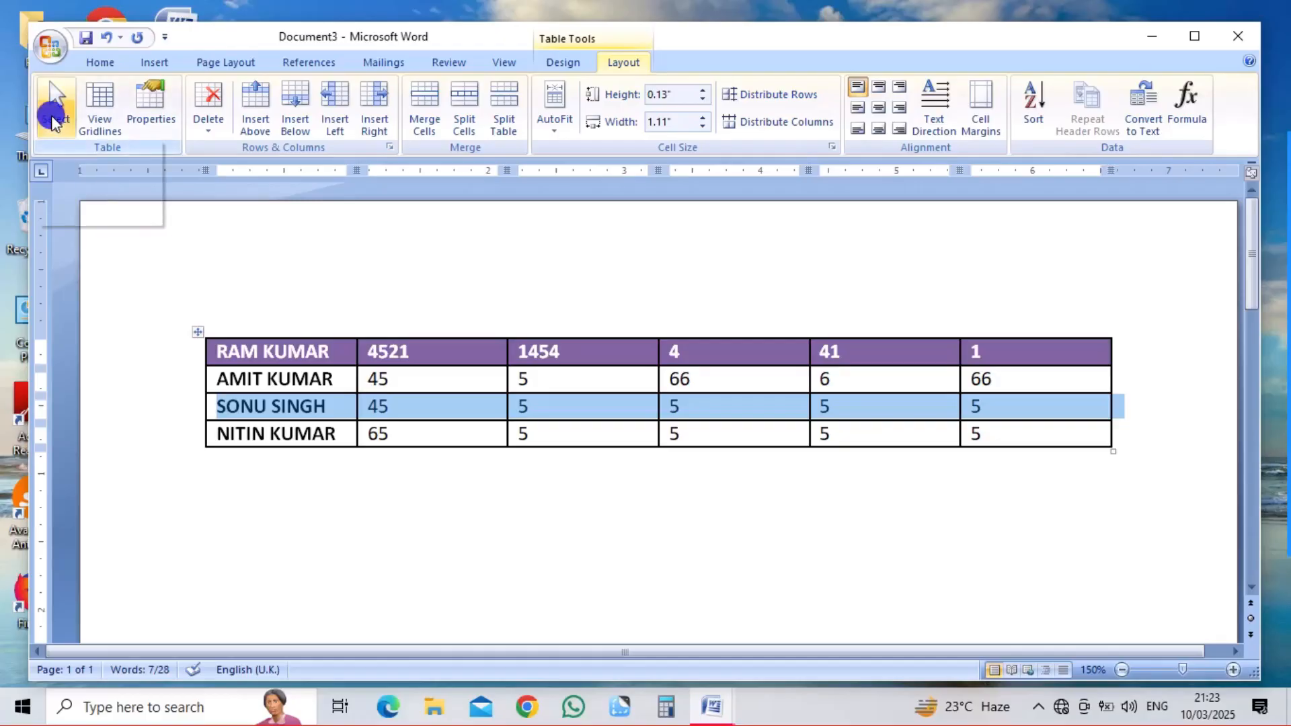
left_click(87, 216)
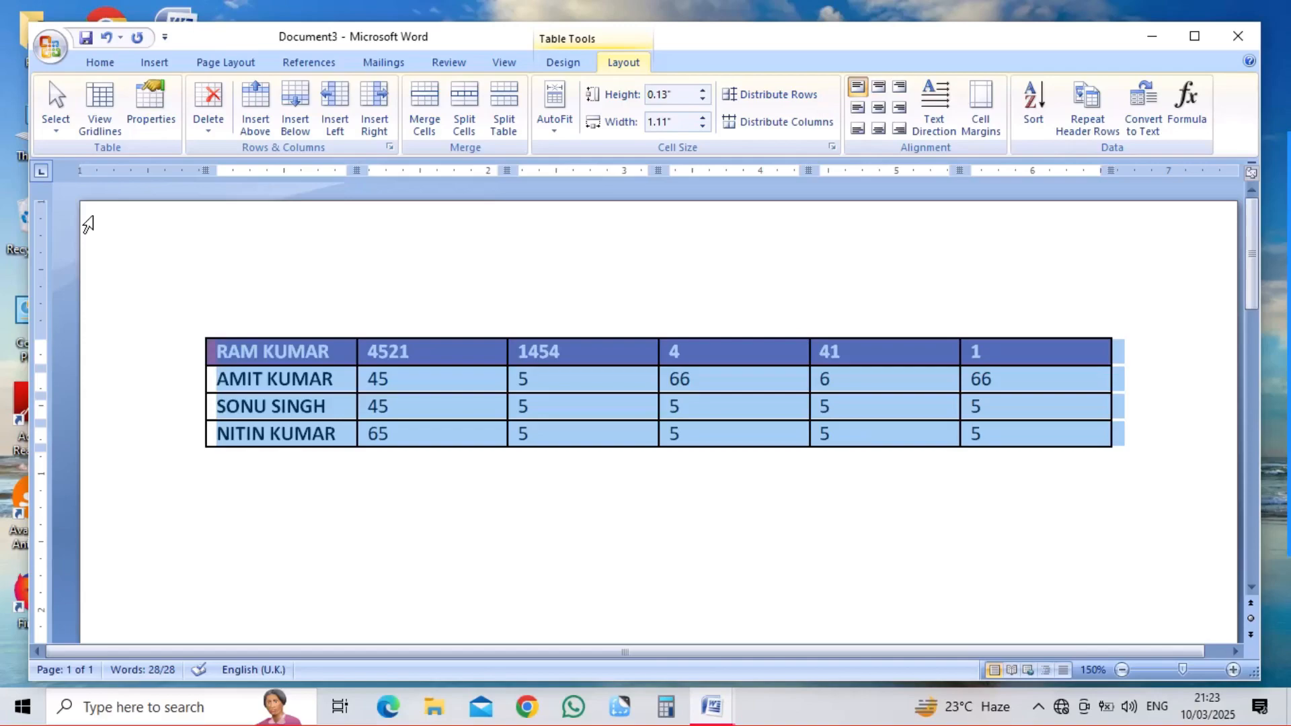
left_click(99, 132)
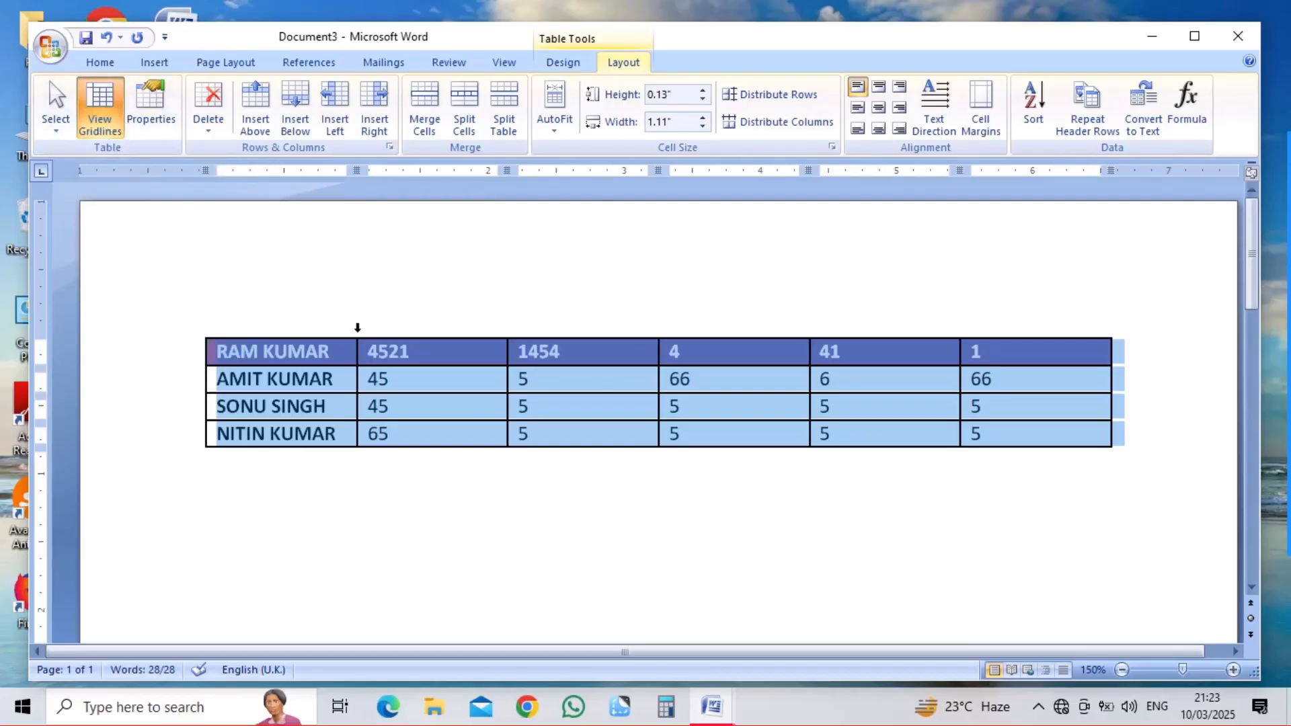
left_click(400, 377)
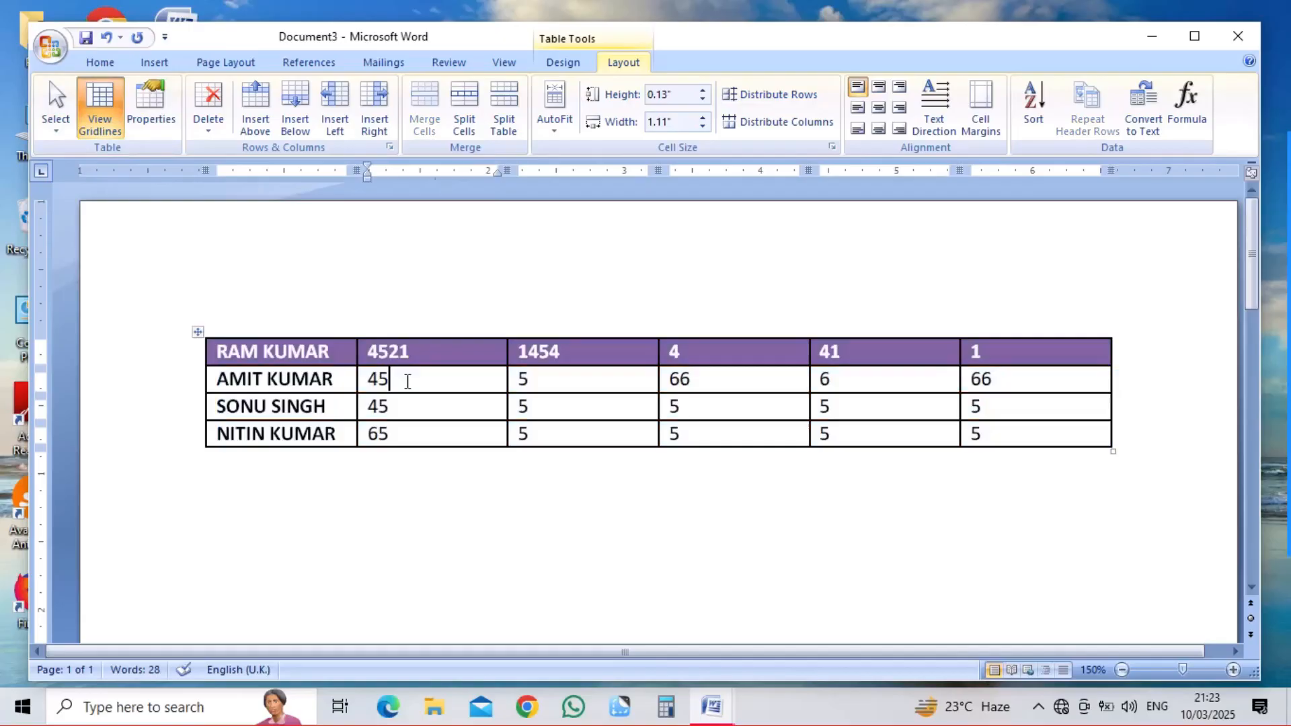
Step: Turn the table gridlines off and back on with the cursor placed in cells of the second row
left_click(311, 378)
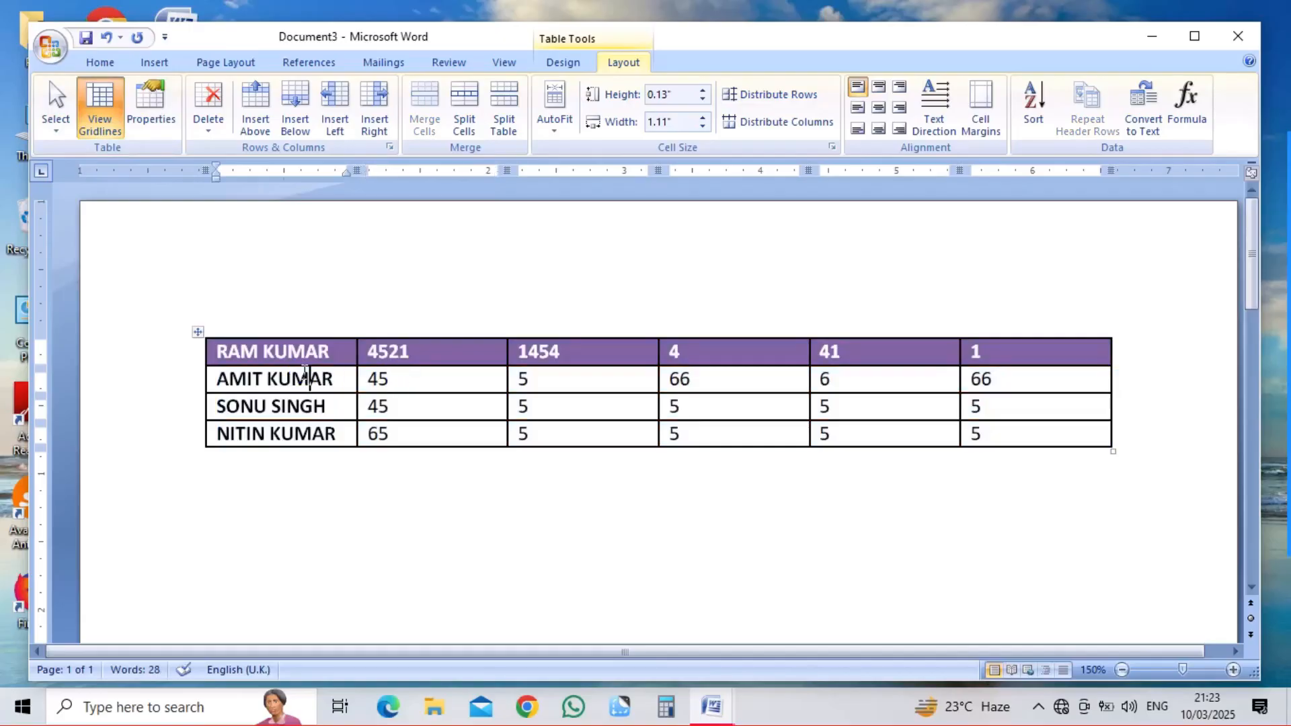
left_click(107, 113)
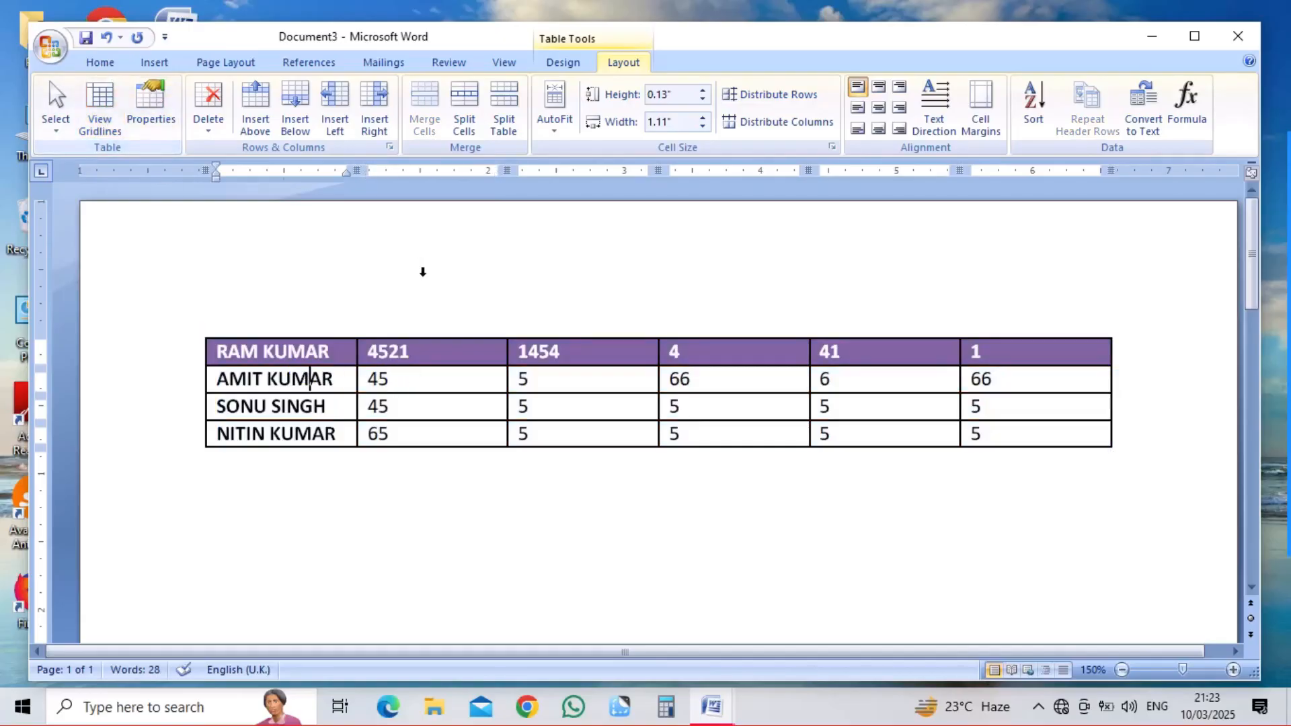
left_click(417, 380)
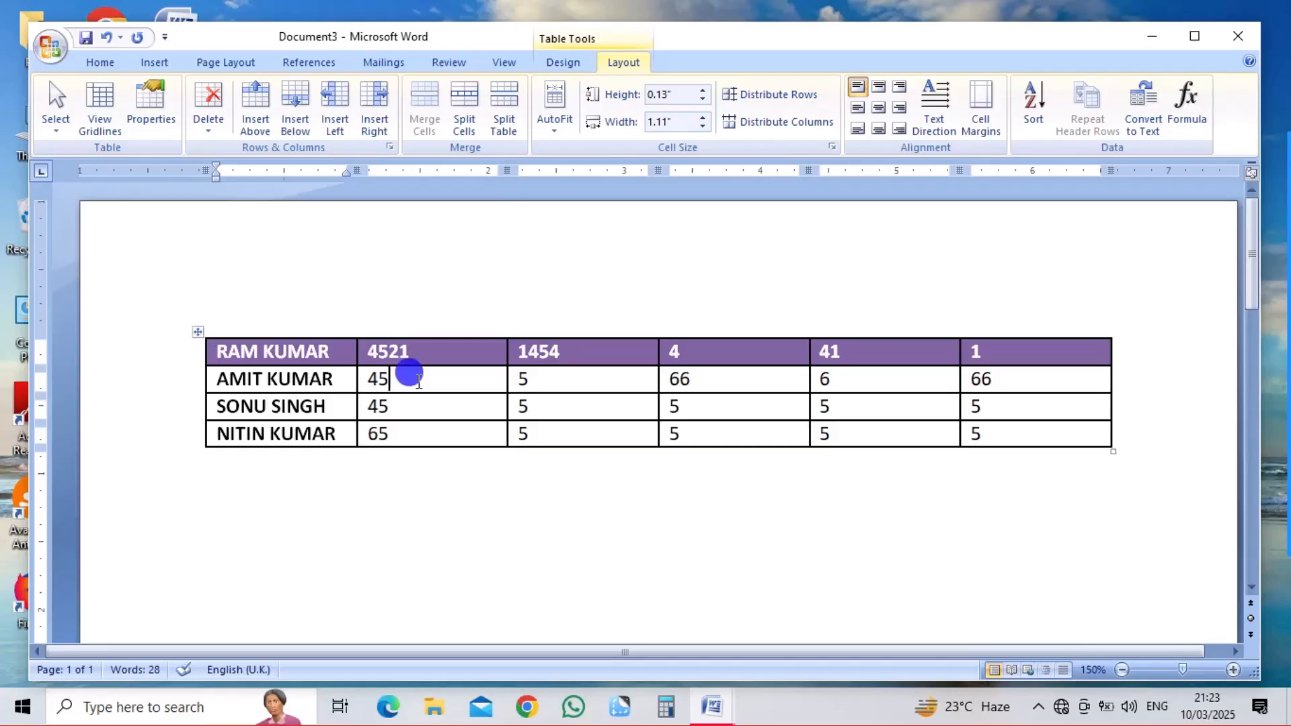
left_click(96, 124)
left_click(96, 125)
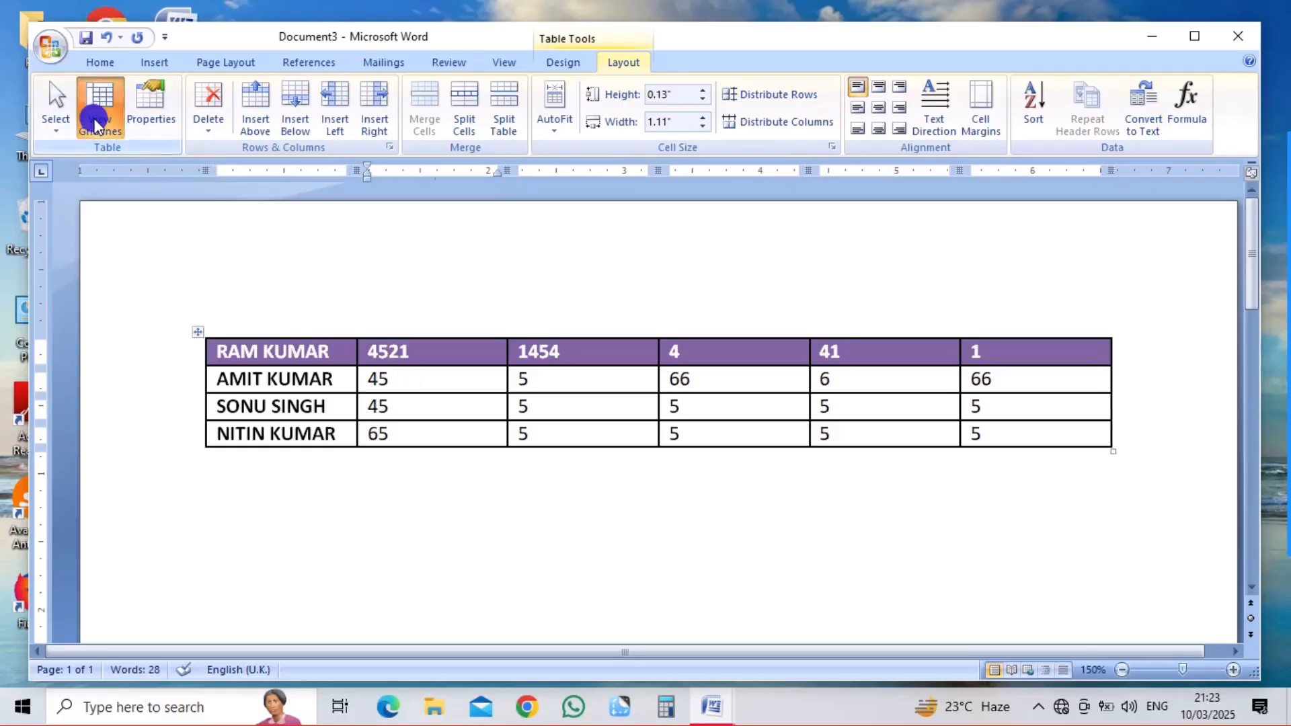
left_click(96, 125)
Step: Select the whole table, turn its gridlines off, and place the cursor below the table
left_click(213, 341)
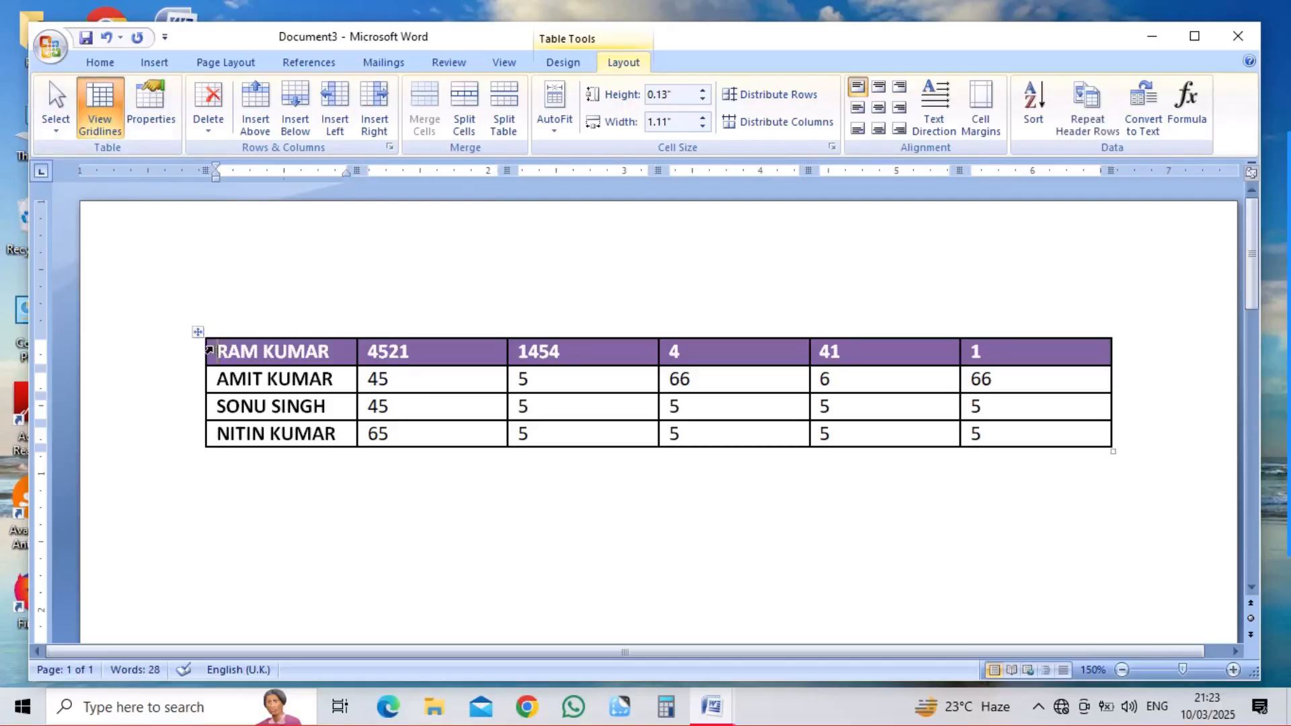
left_click(196, 328)
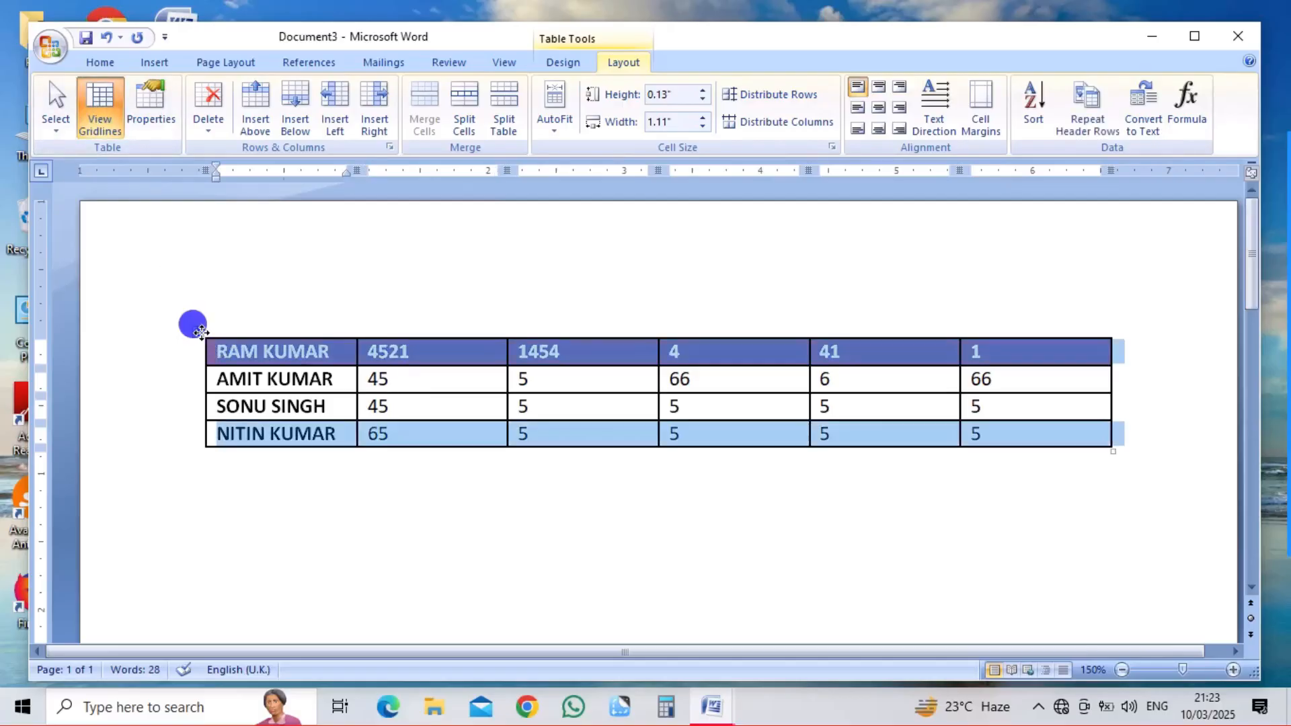
left_click(112, 111)
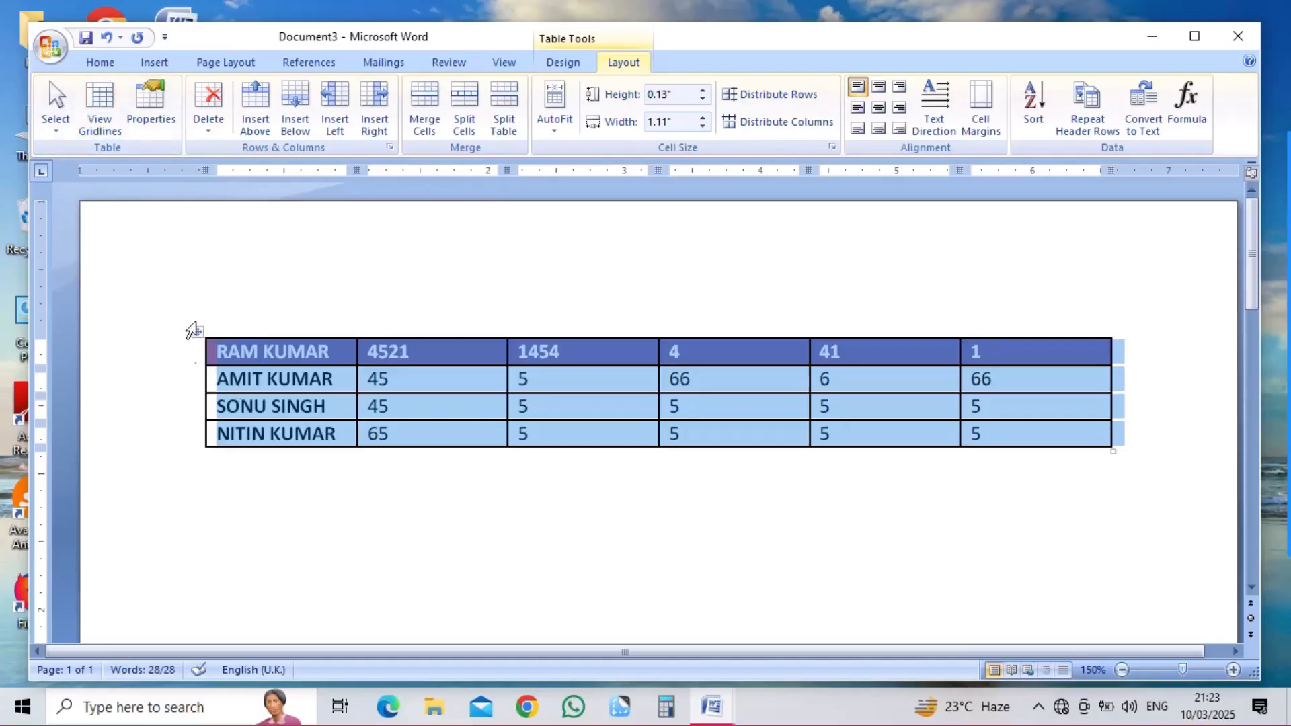
left_click(462, 462)
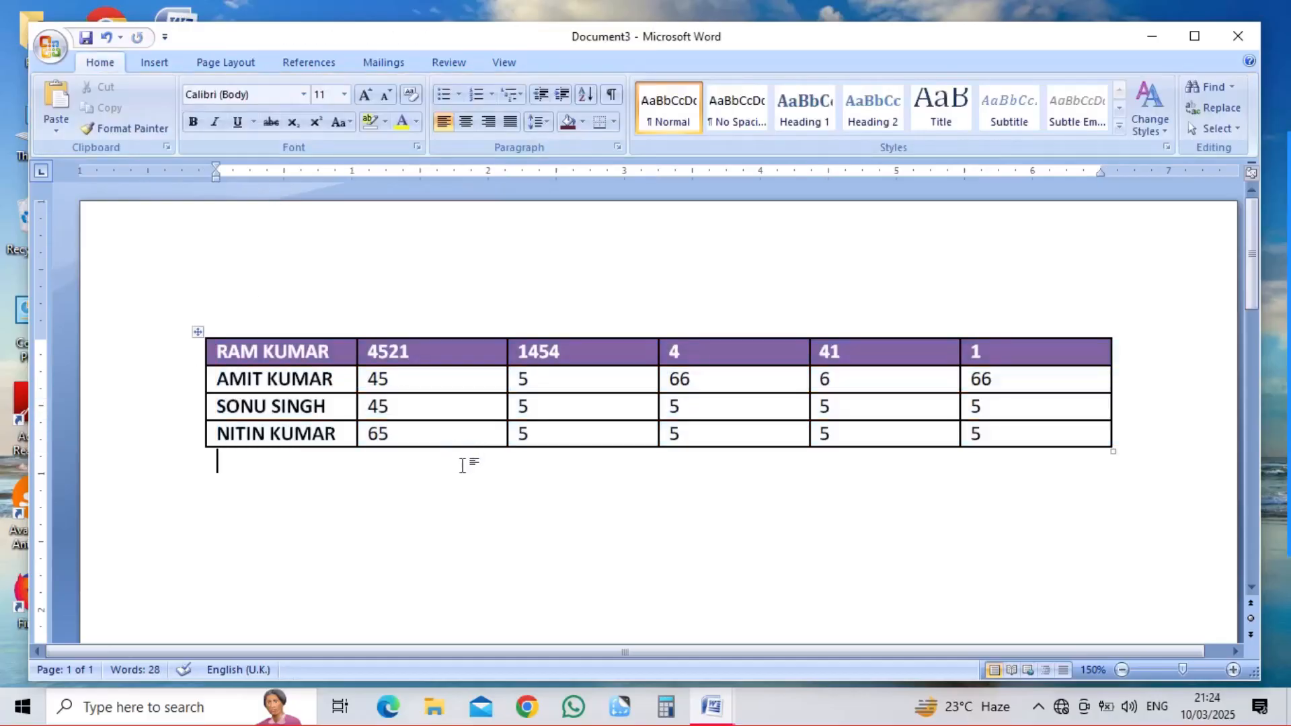
Step: Toggle the gridlines view from inside the table's lower rows, leaving the gridlines on
left_click(434, 430)
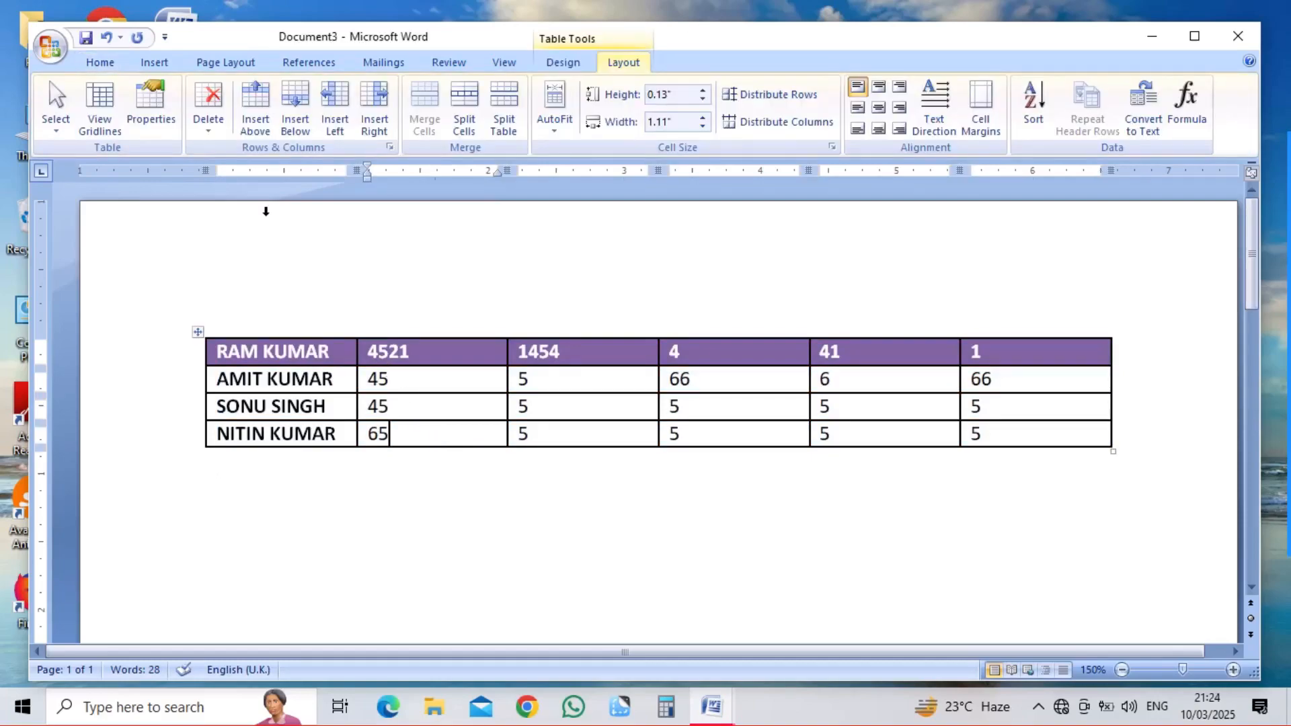
left_click(95, 112)
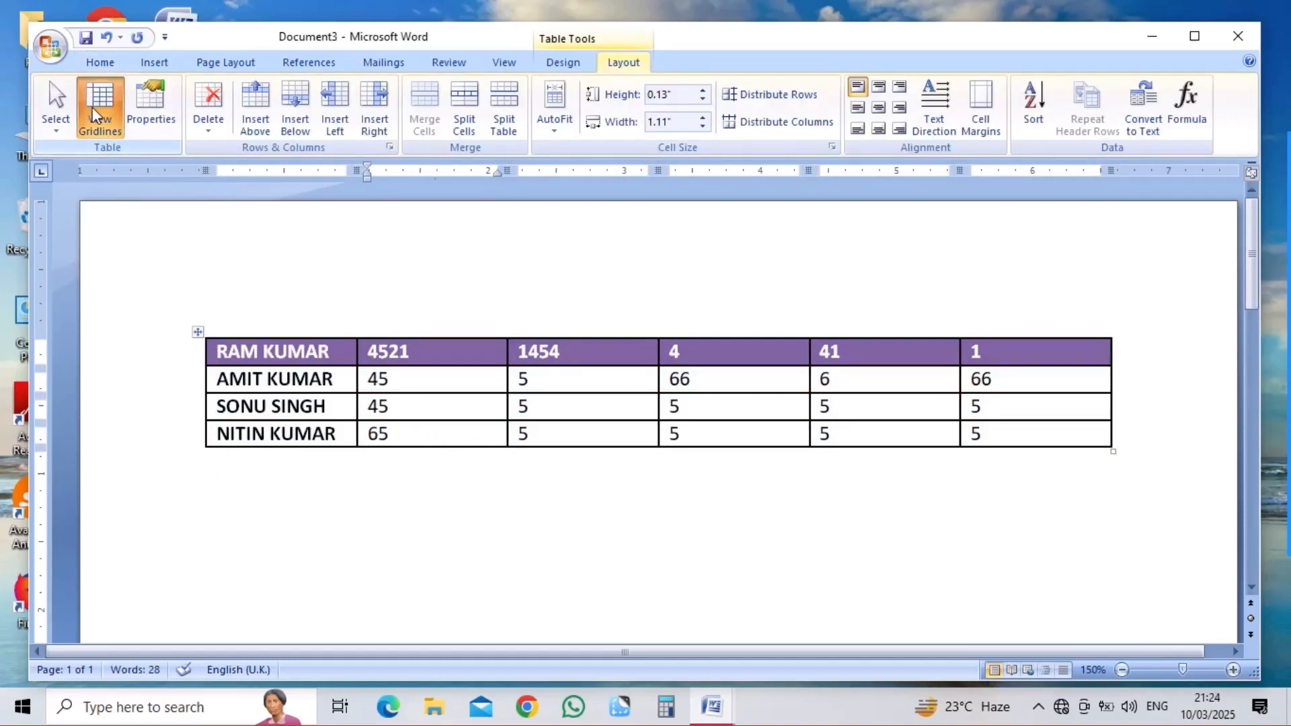
left_click(594, 409)
left_click(575, 514)
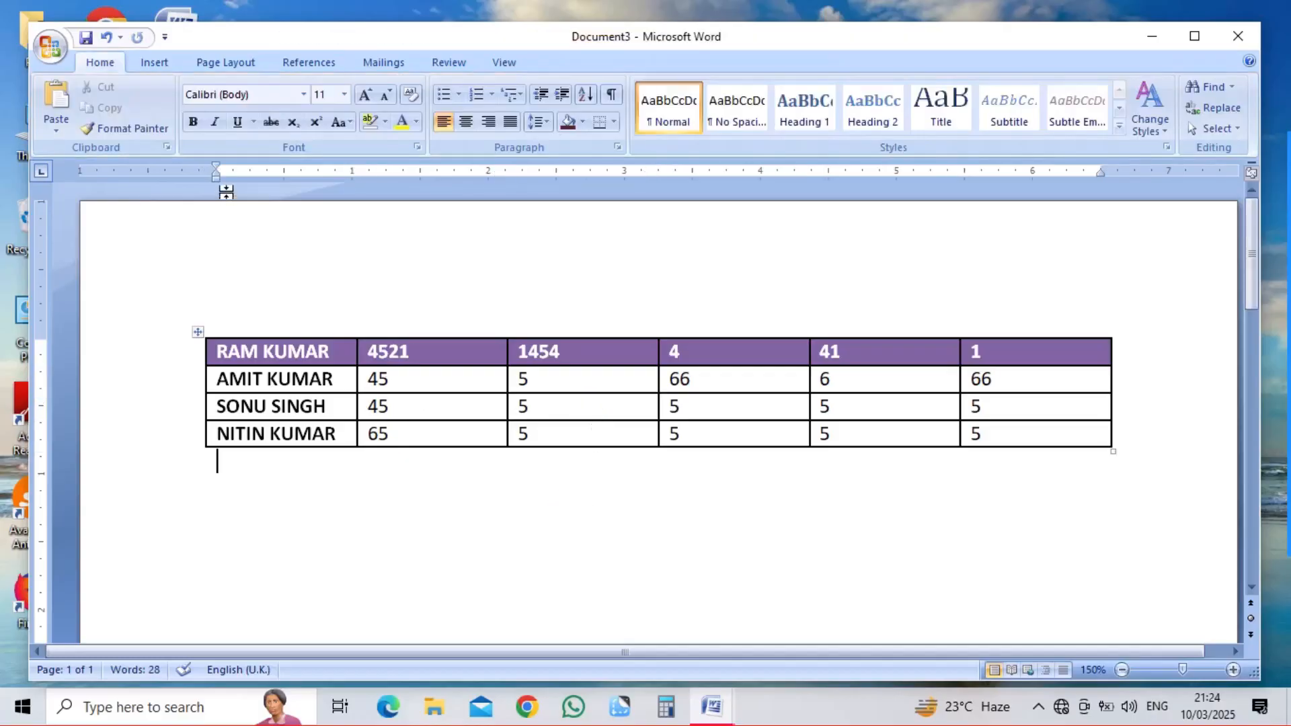
left_click(404, 408)
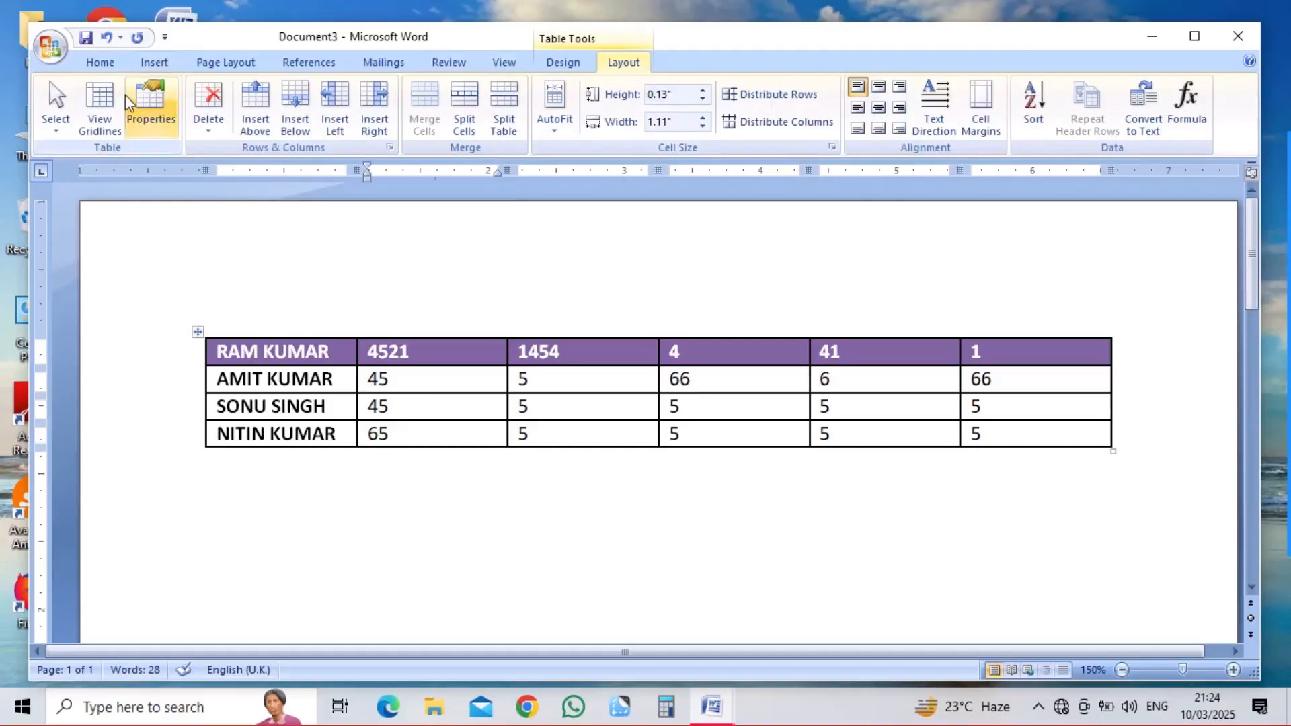
left_click(99, 116)
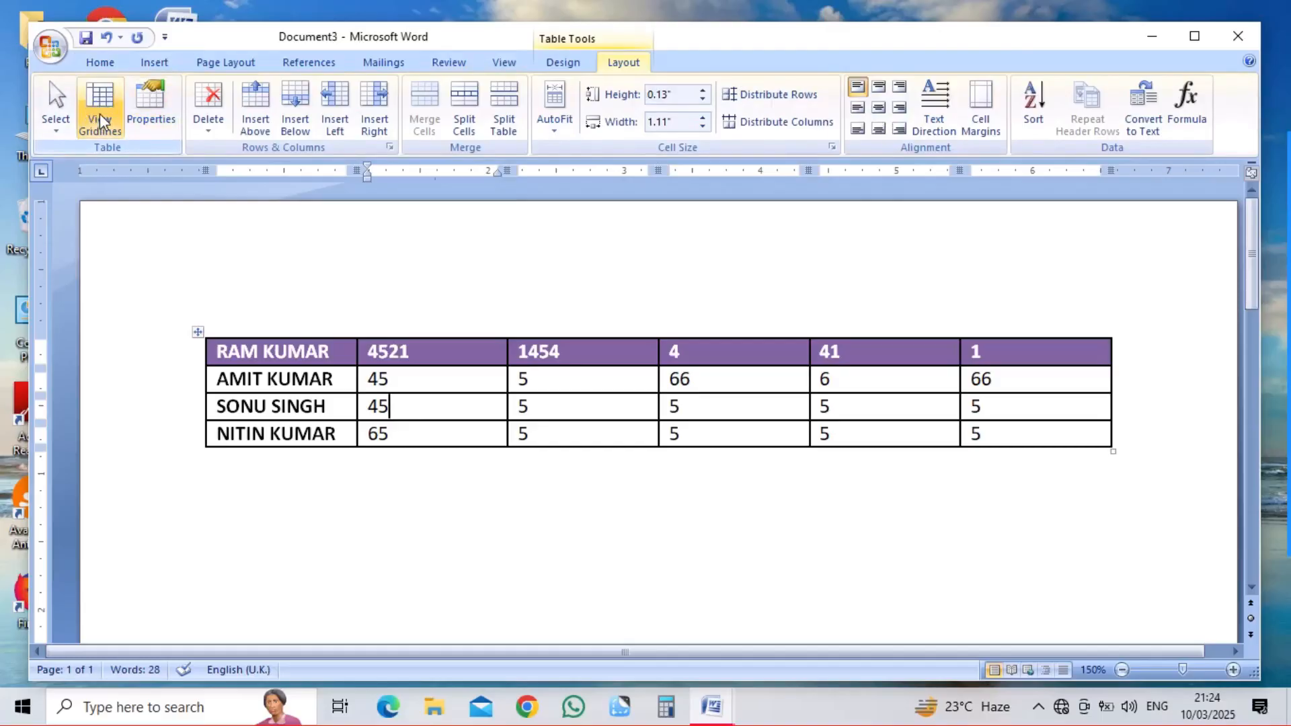
left_click(100, 121)
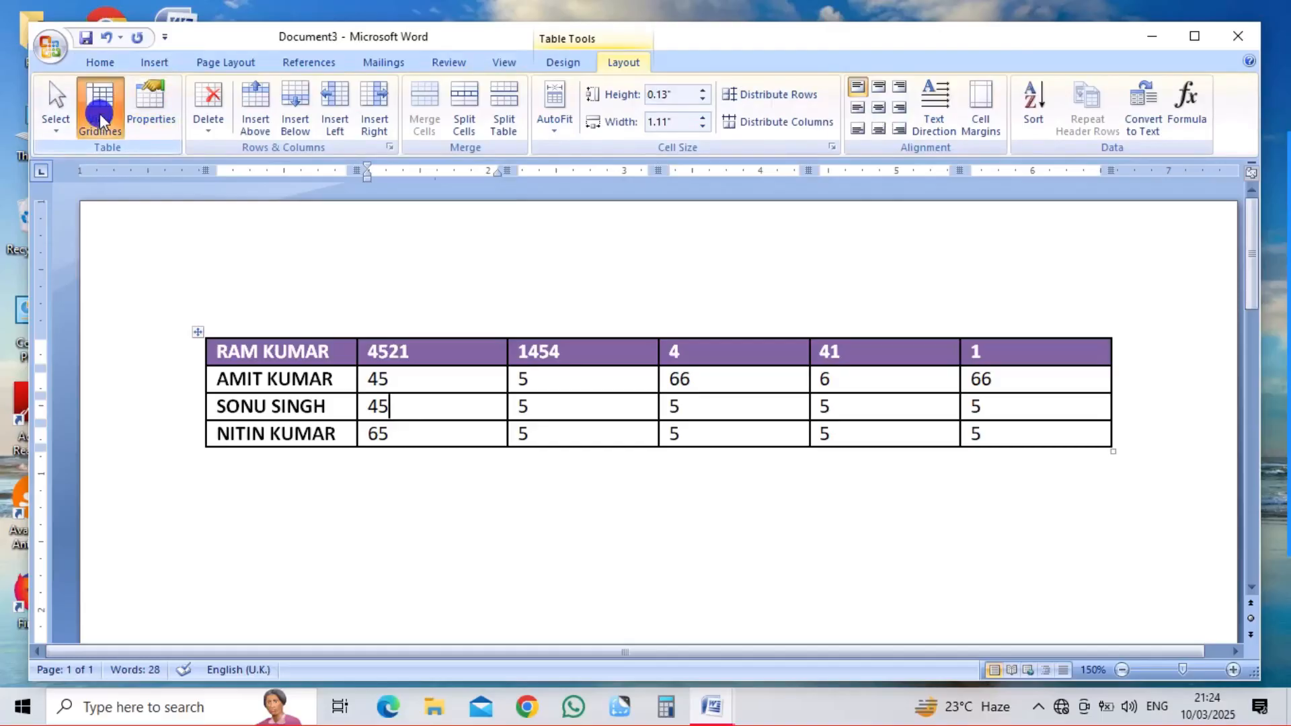
Step: View the Table Properties dialog without changing anything, and turn the table gridlines off
left_click(145, 116)
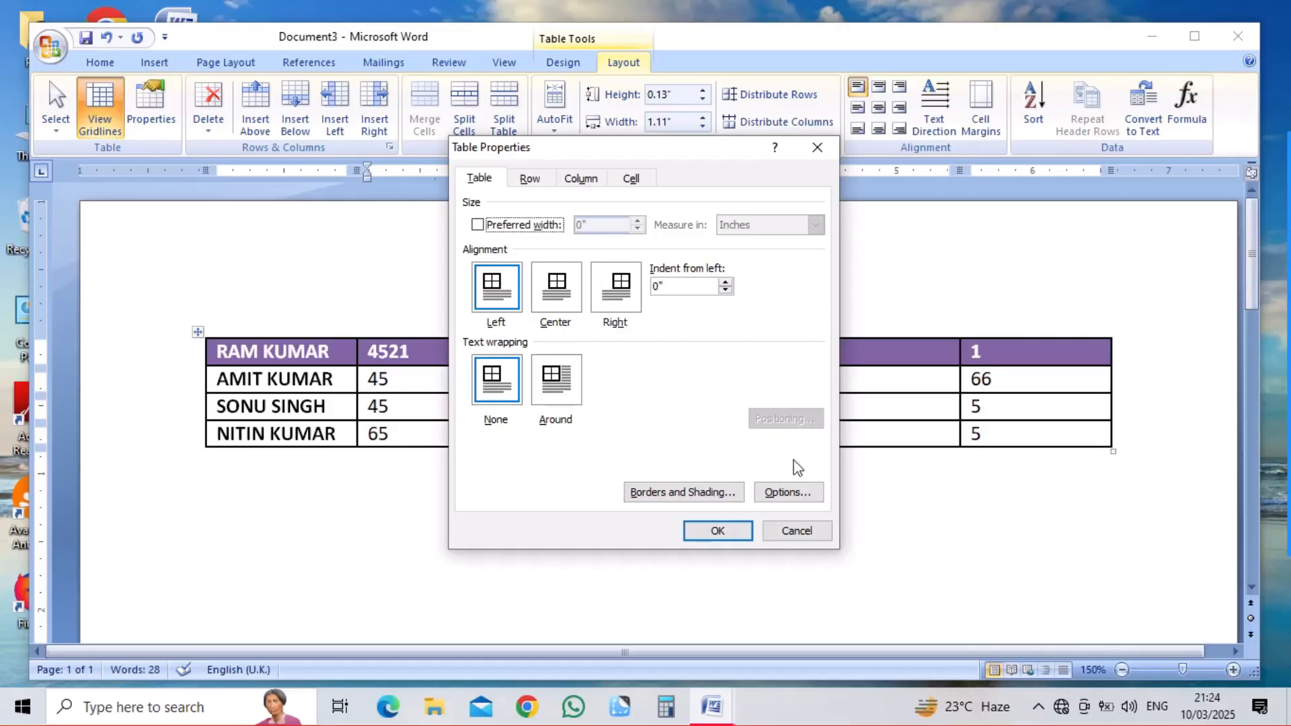
left_click(798, 531)
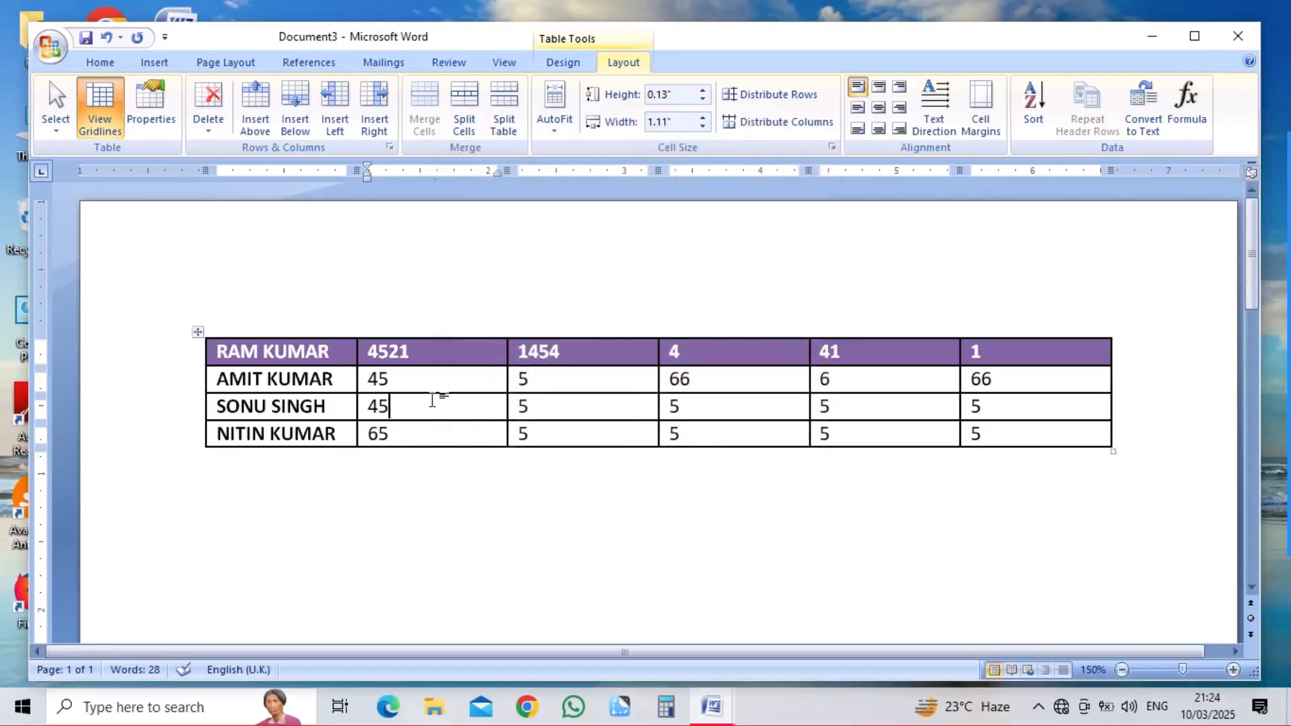
left_click(72, 90)
left_click(103, 108)
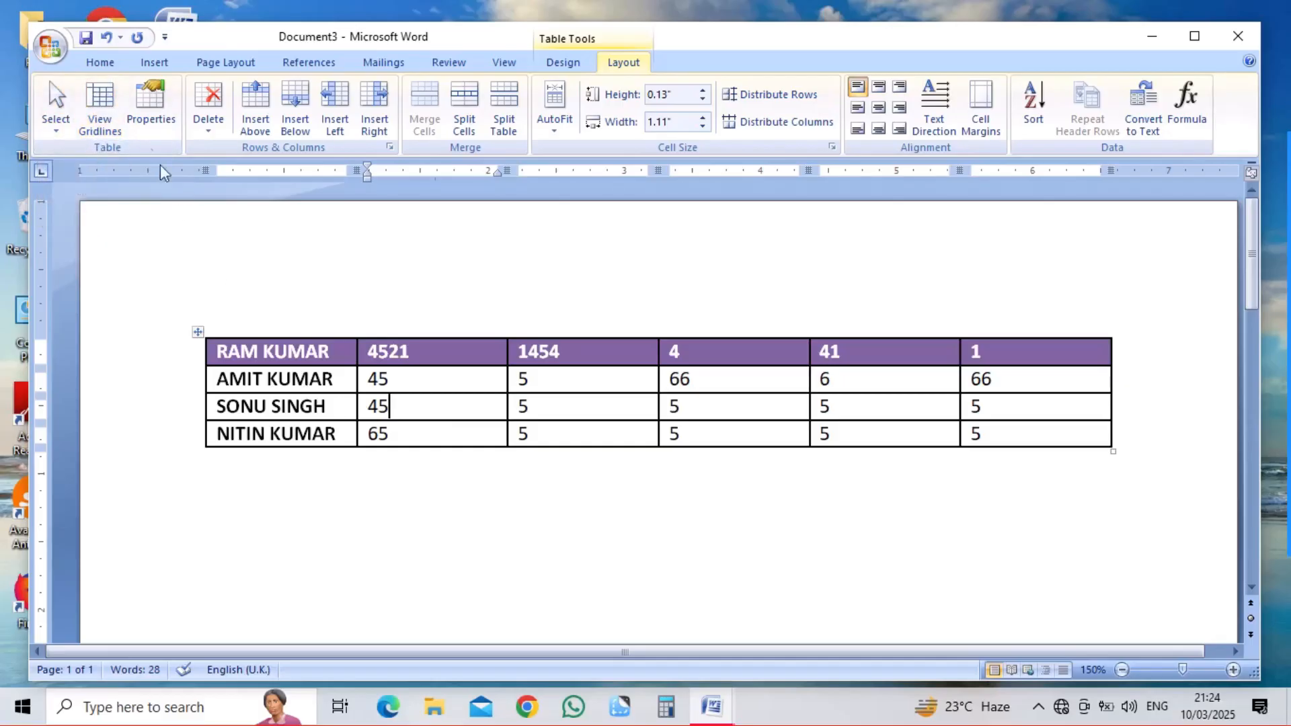
left_click(144, 109)
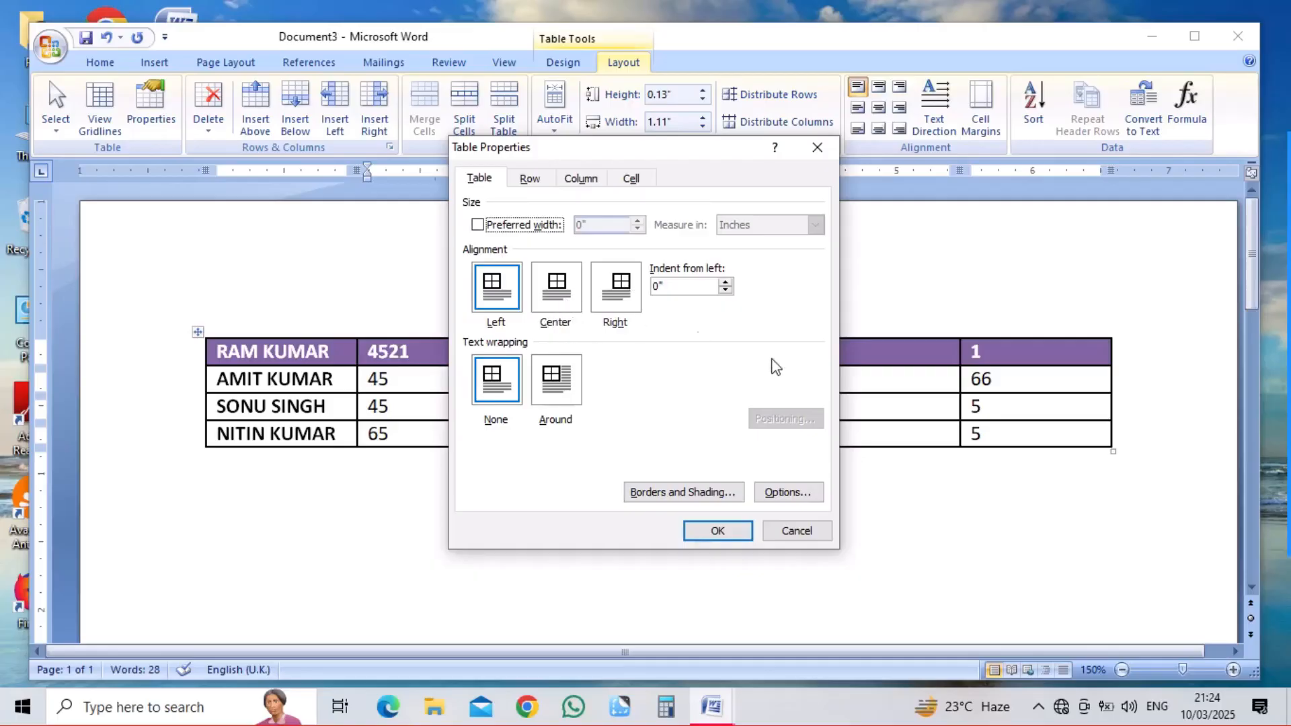
left_click(804, 525)
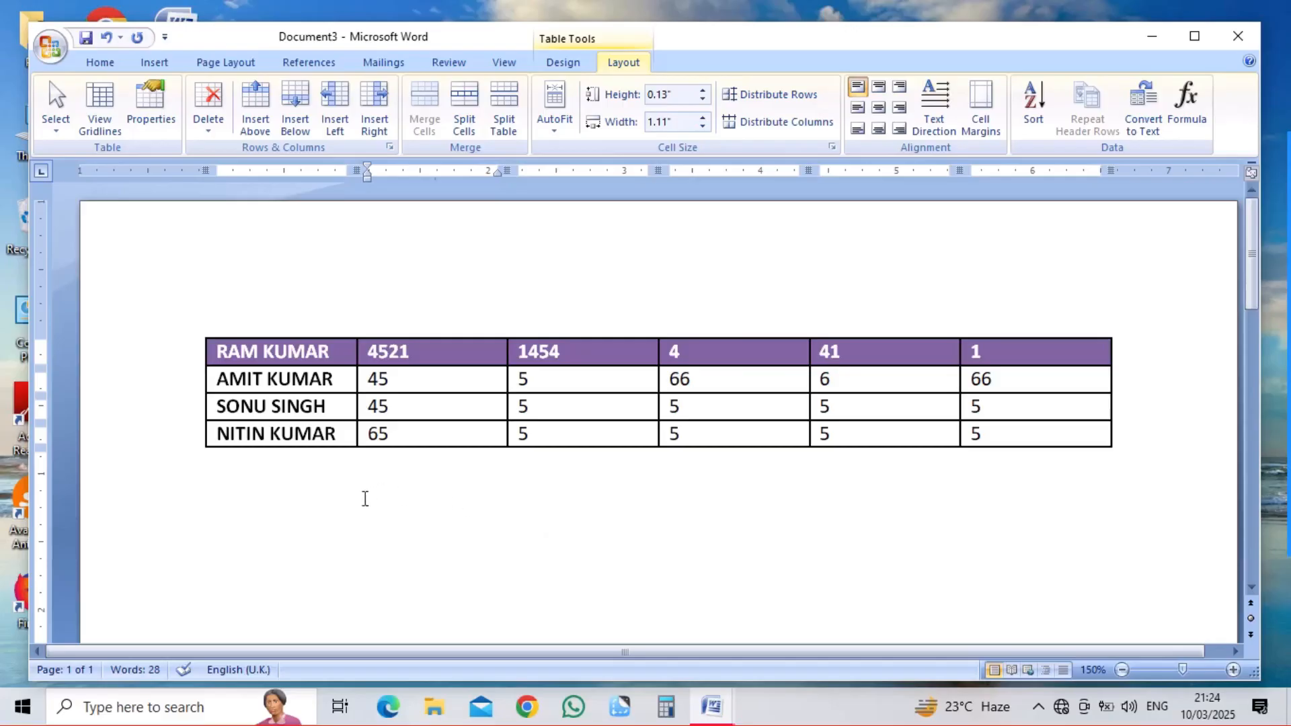
Step: Leave a blank line below the table and generate sample paragraphs there with =RAND()
left_click(282, 496)
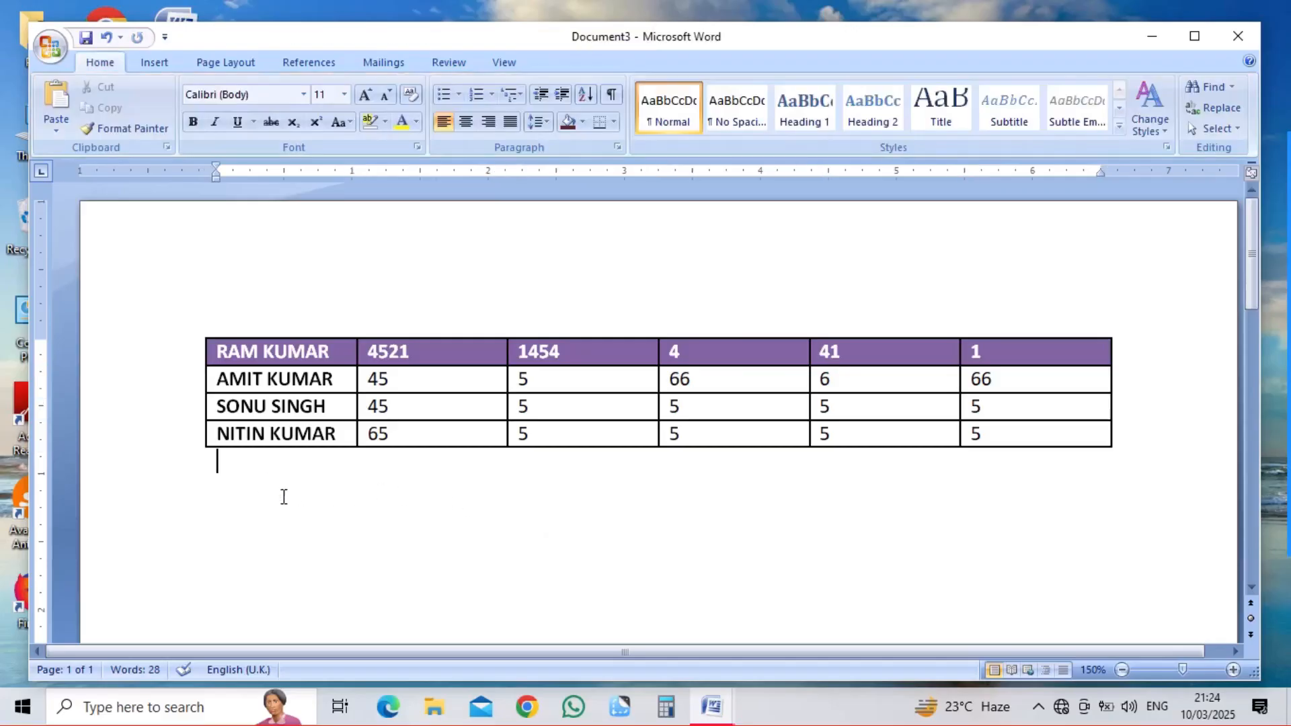
key("Return")
type("=RAND()")
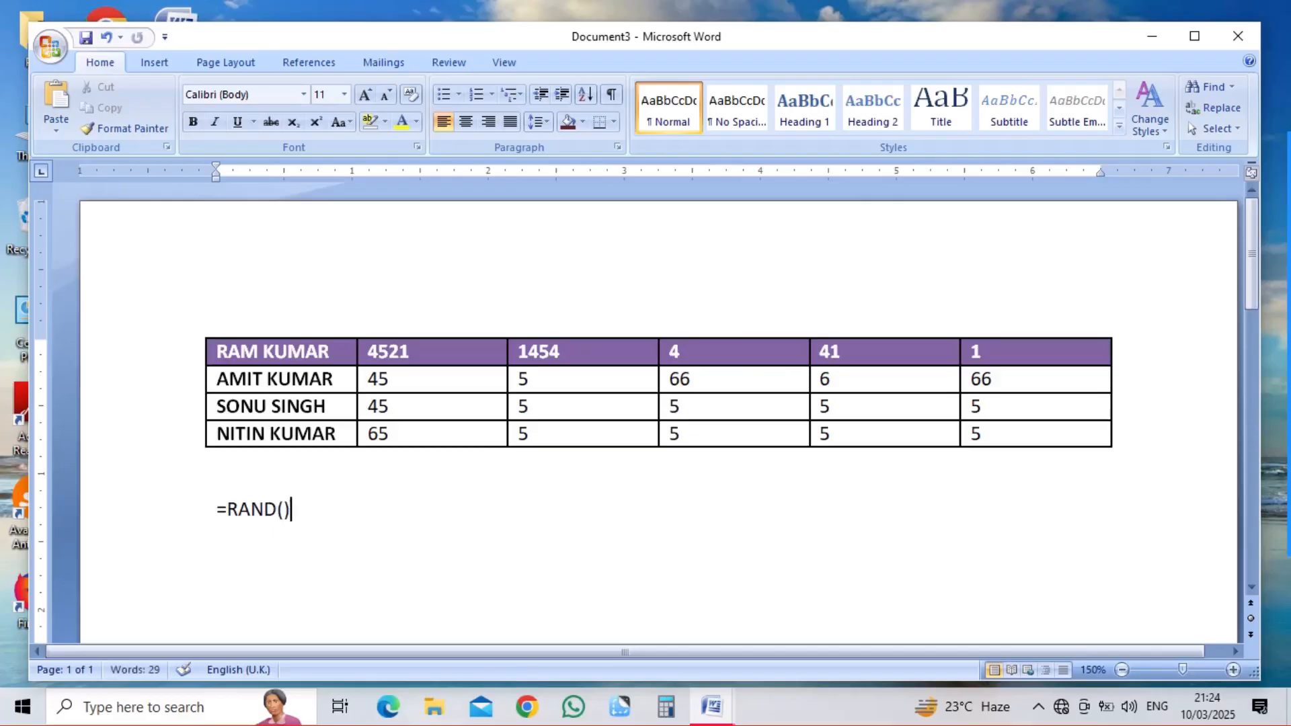
key("Return")
key("Up")
key("Up")
key("Up")
key("Up")
key("Up")
key("Up")
key("Up")
key("Up")
key("Up")
key("Up")
key("Up")
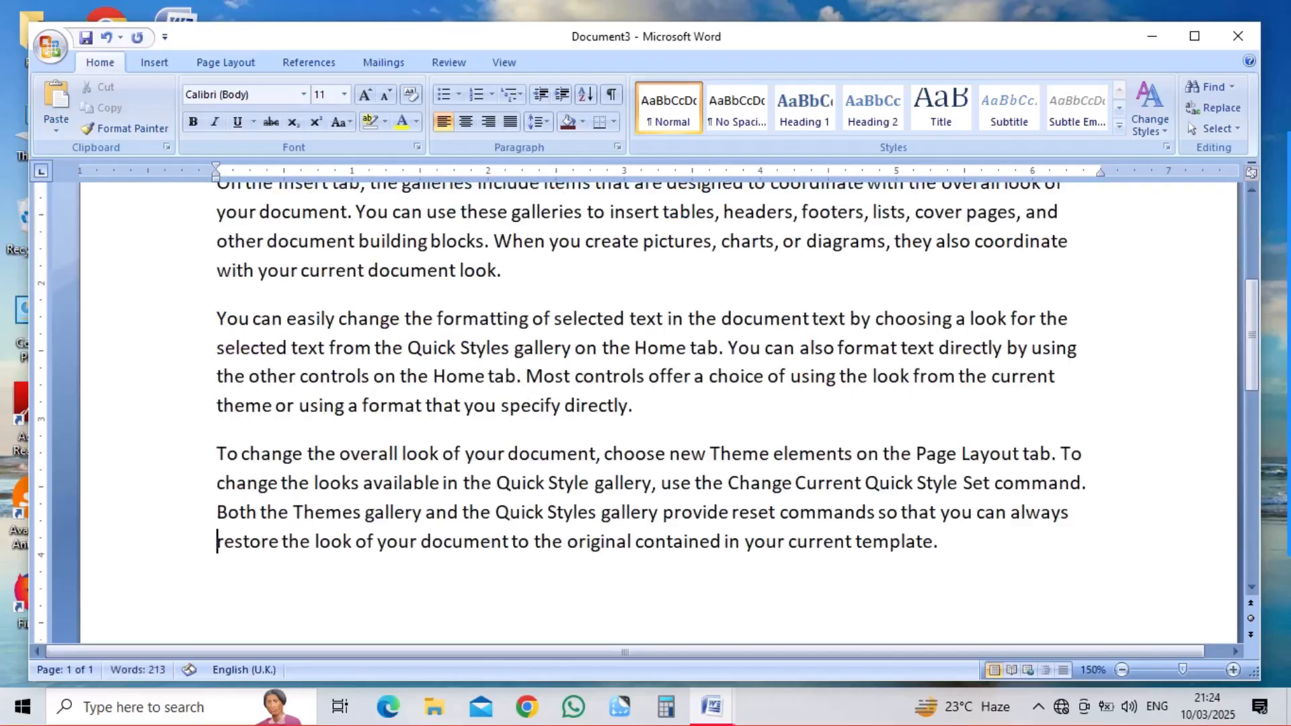
key("Up")
key("Up")
key("Up")
key("Up")
key("Up")
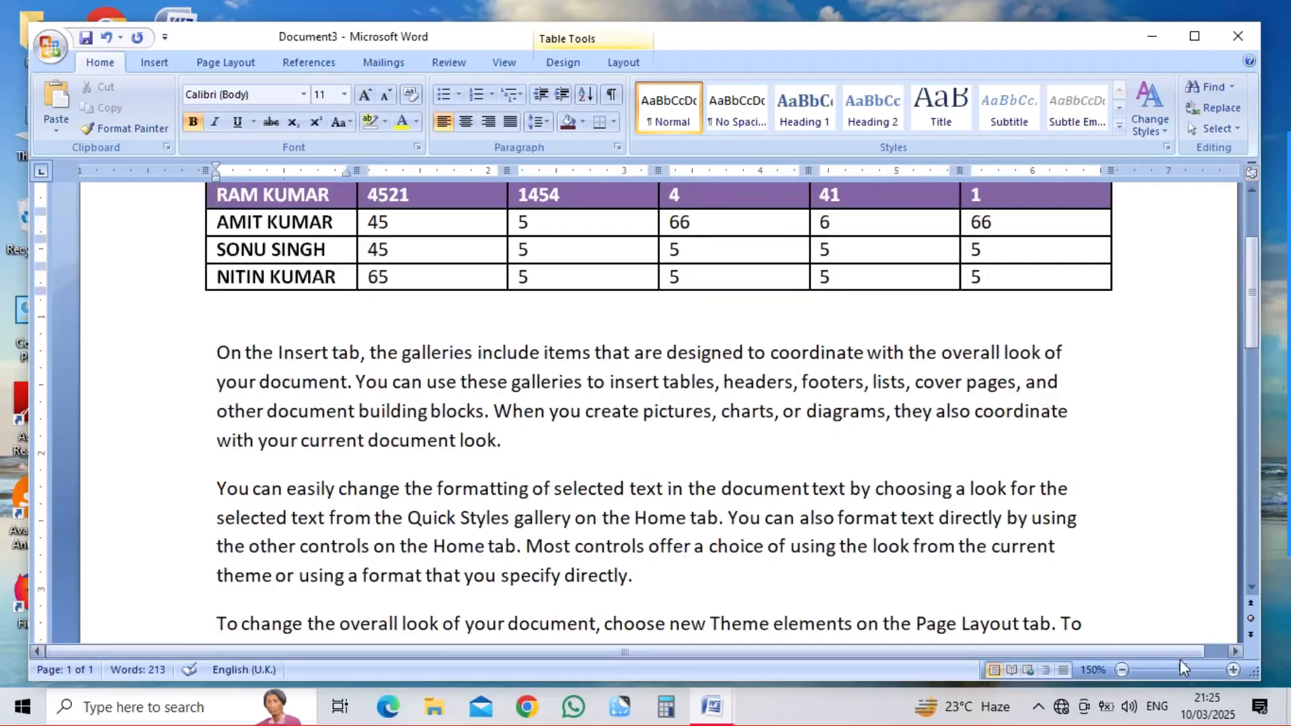
Step: Center-align the whole table on the page and set its text wrapping to Around in Table Properties
left_click(1121, 670)
left_click(1122, 670)
left_click(1121, 670)
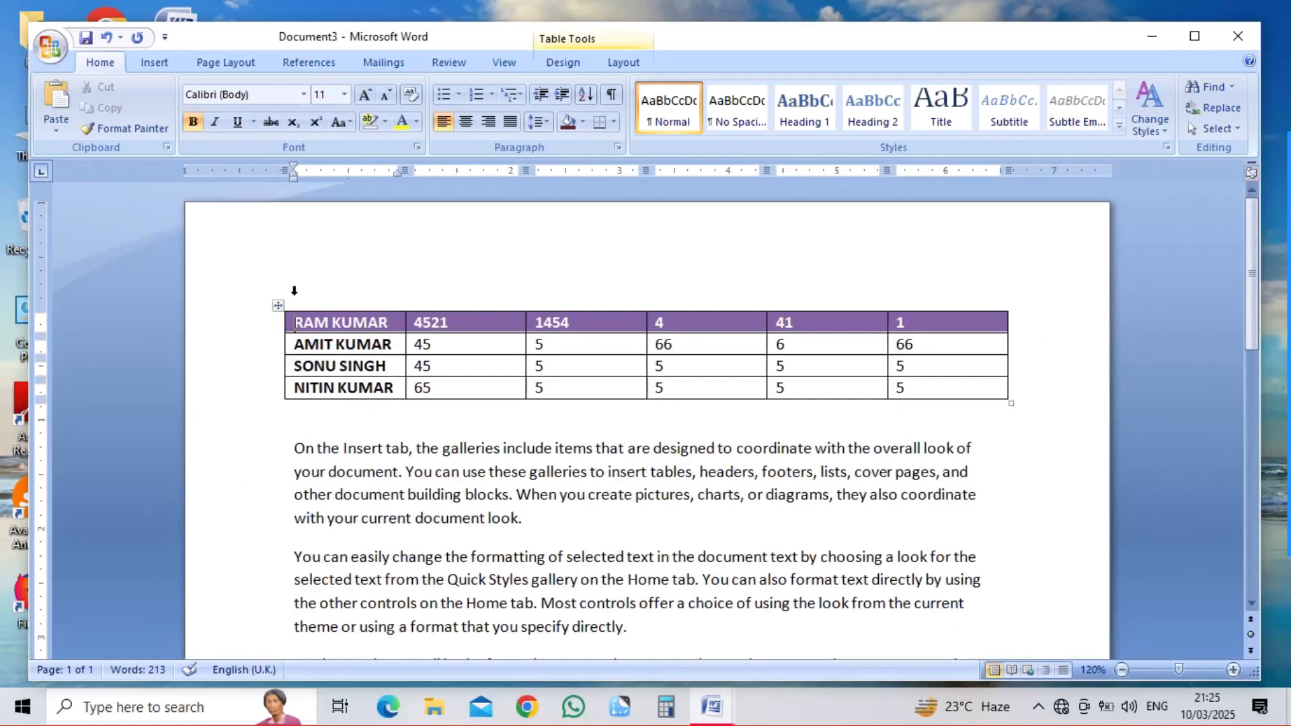
left_click(277, 306)
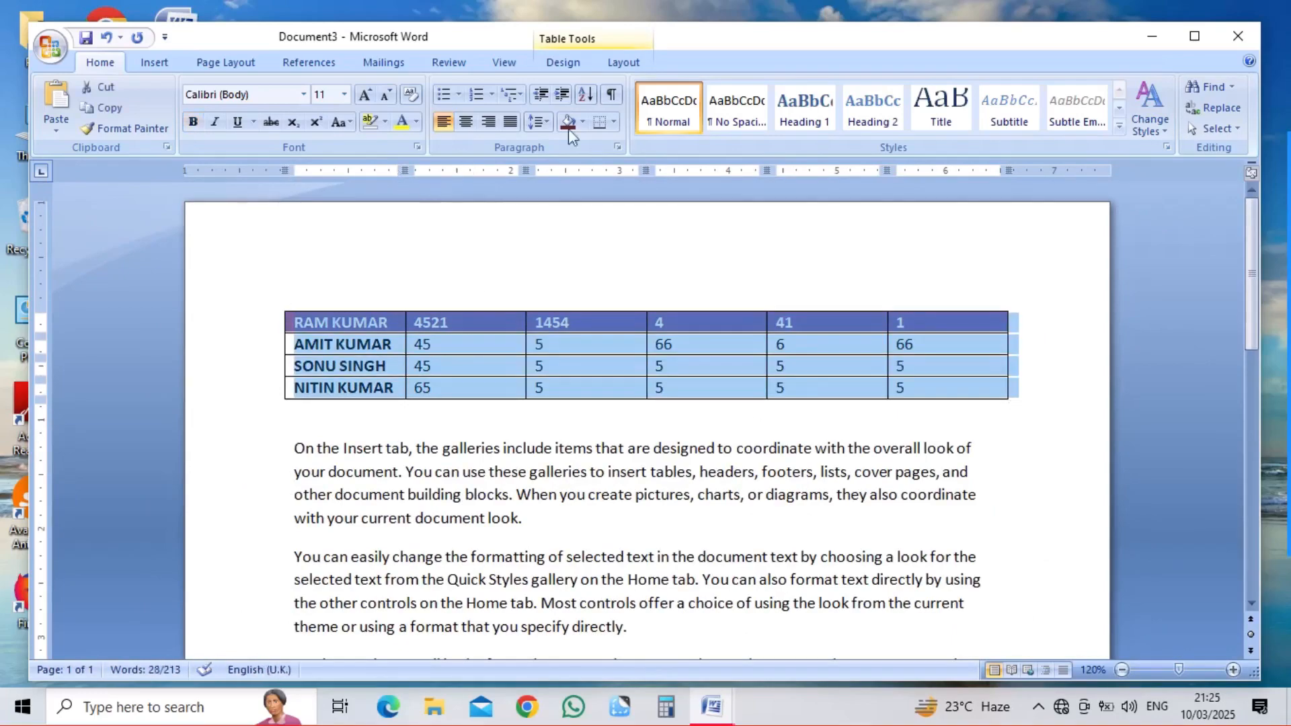
left_click(628, 68)
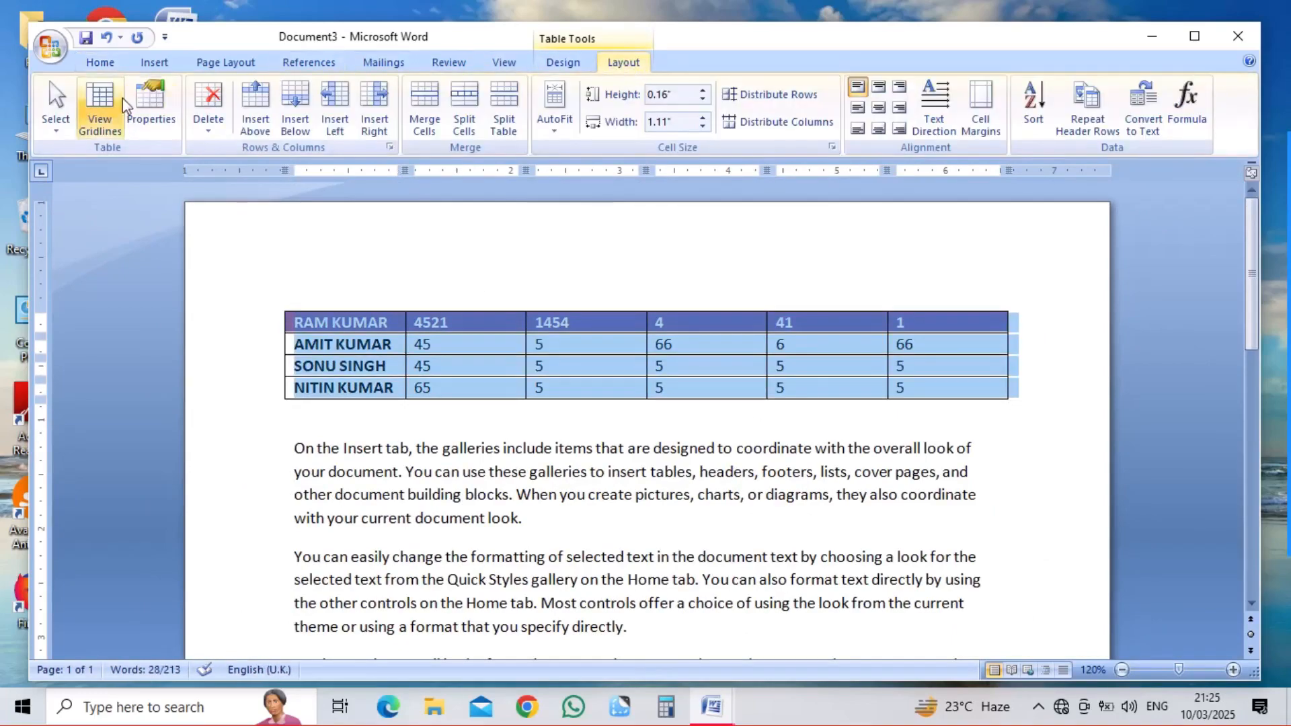
left_click(149, 114)
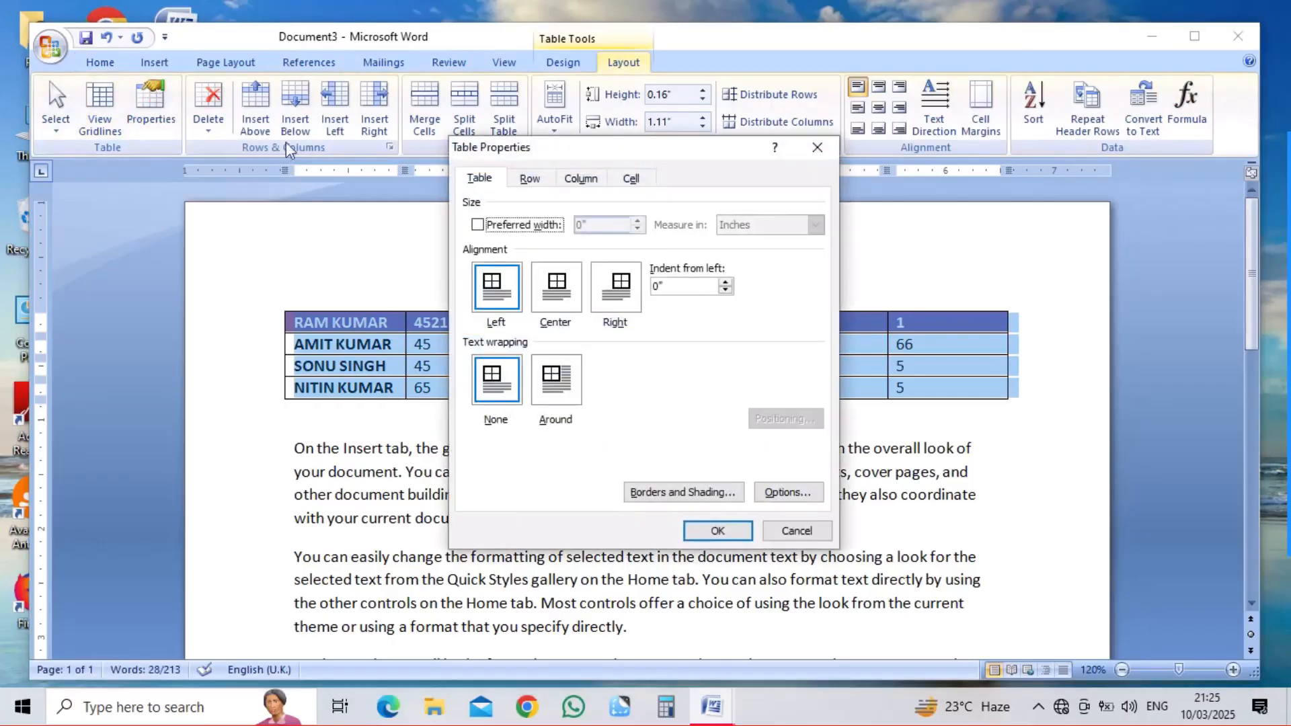
left_click(561, 295)
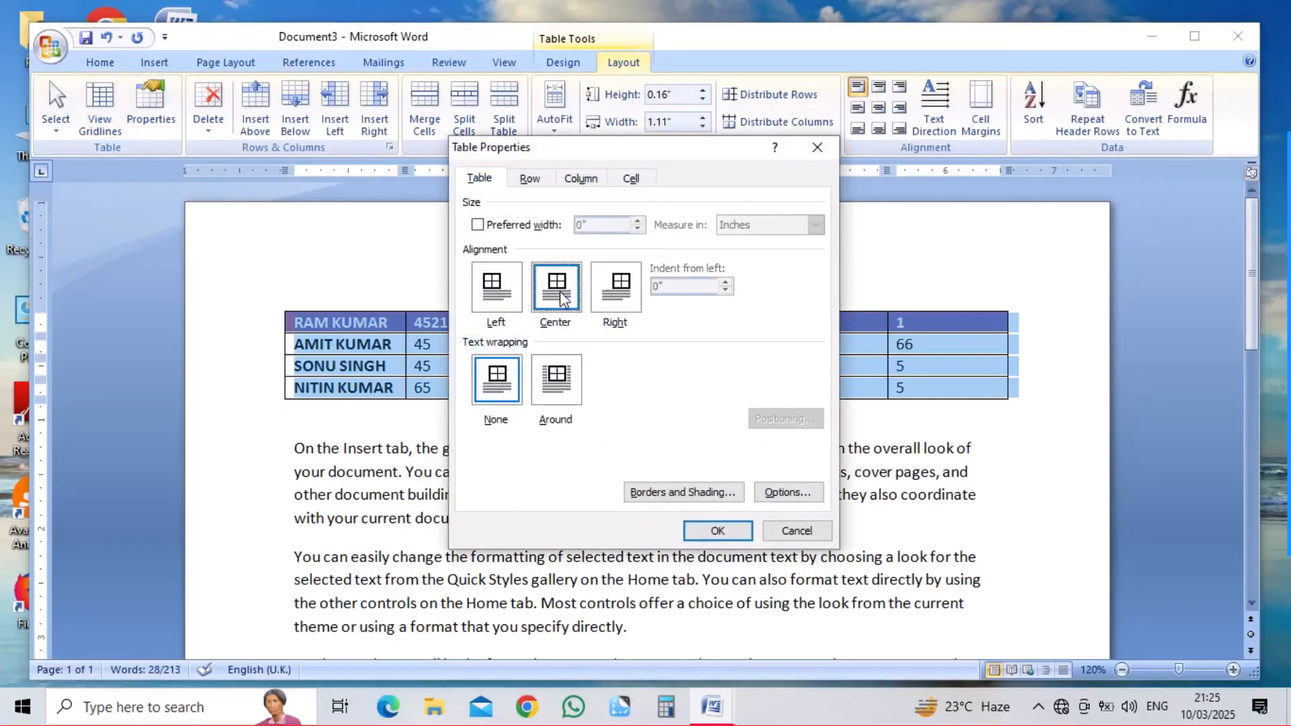
left_click(561, 377)
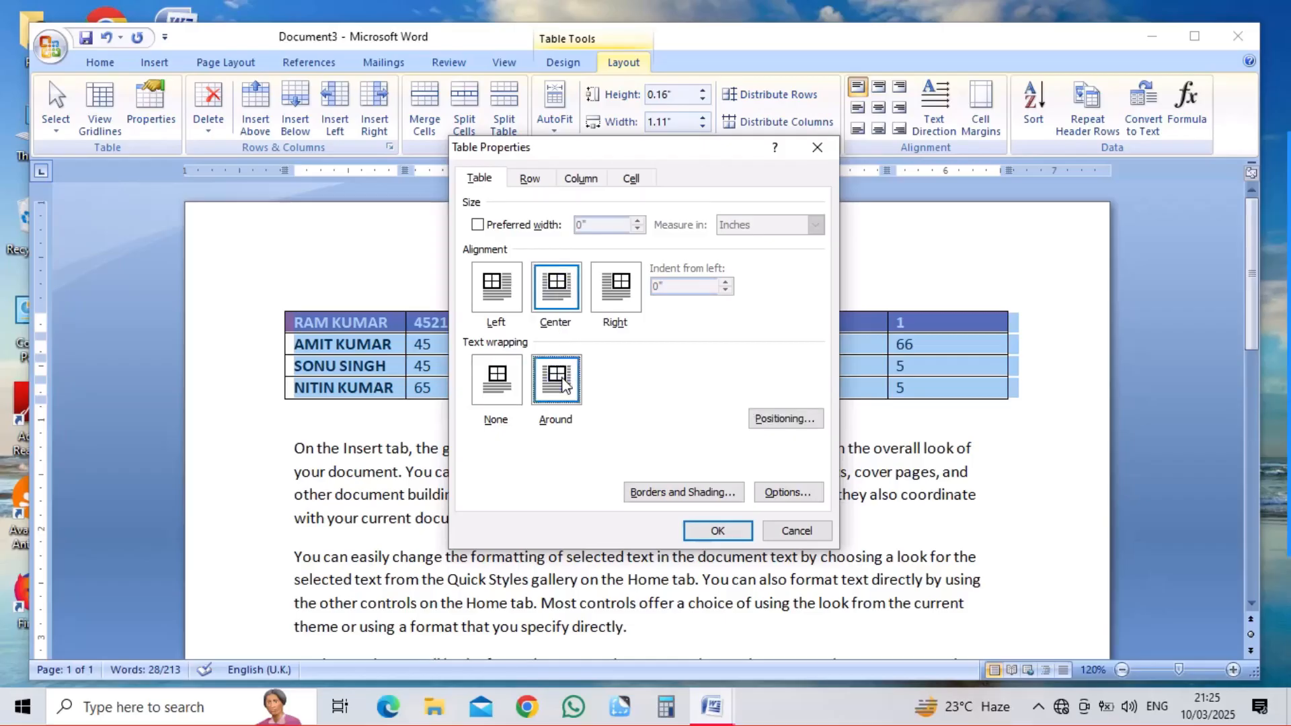
left_click(718, 532)
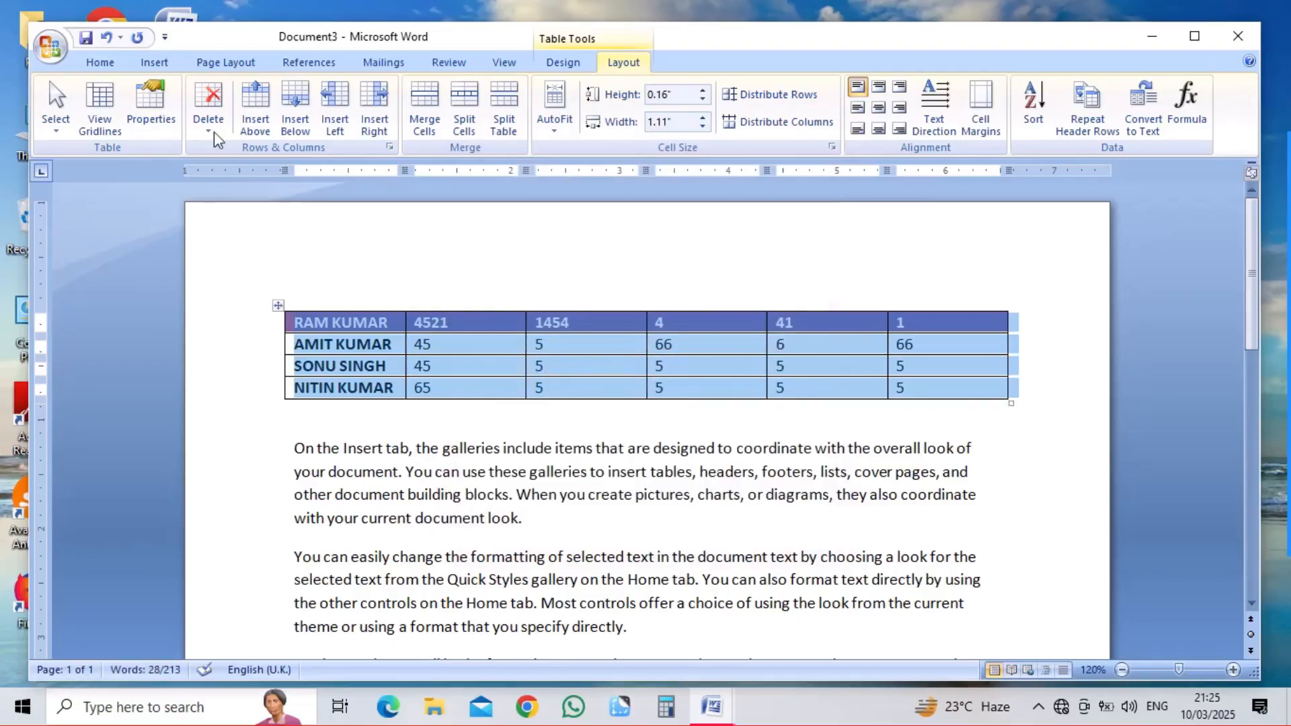
Step: Reopen Table Properties and step forward and backward through the row settings, ending on row 1
left_click(157, 113)
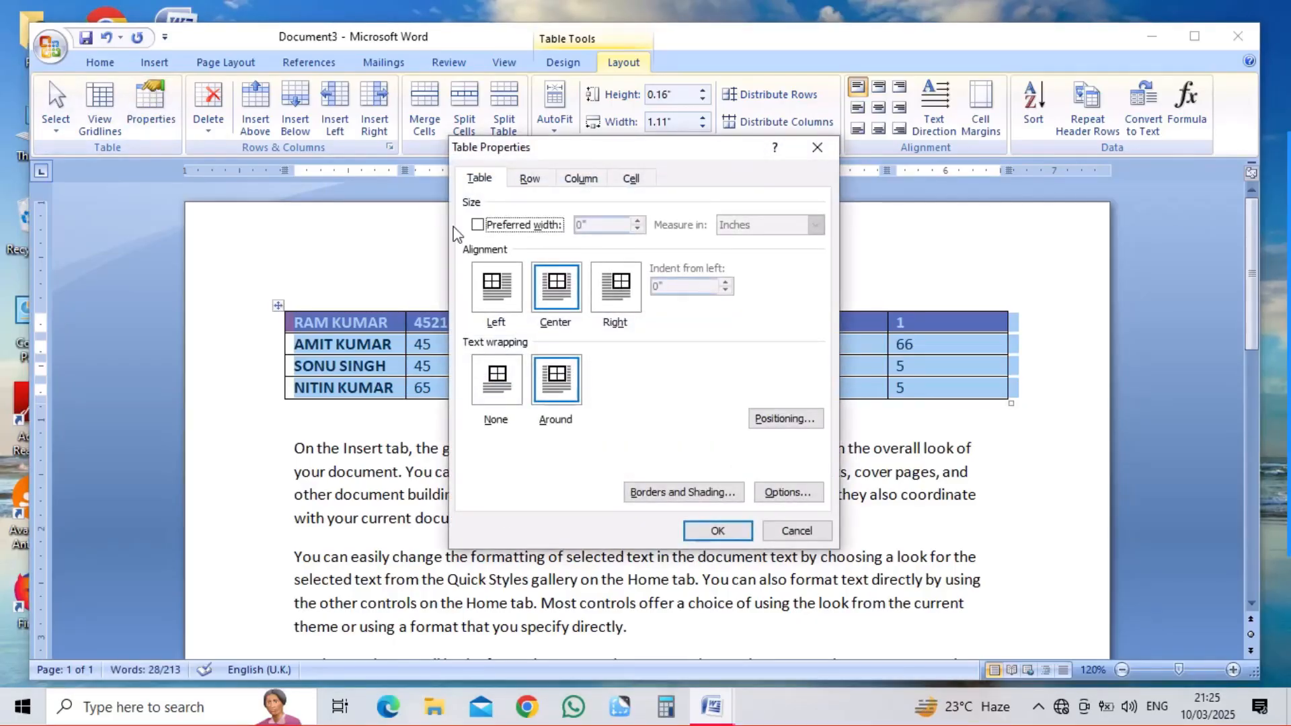
left_click(531, 179)
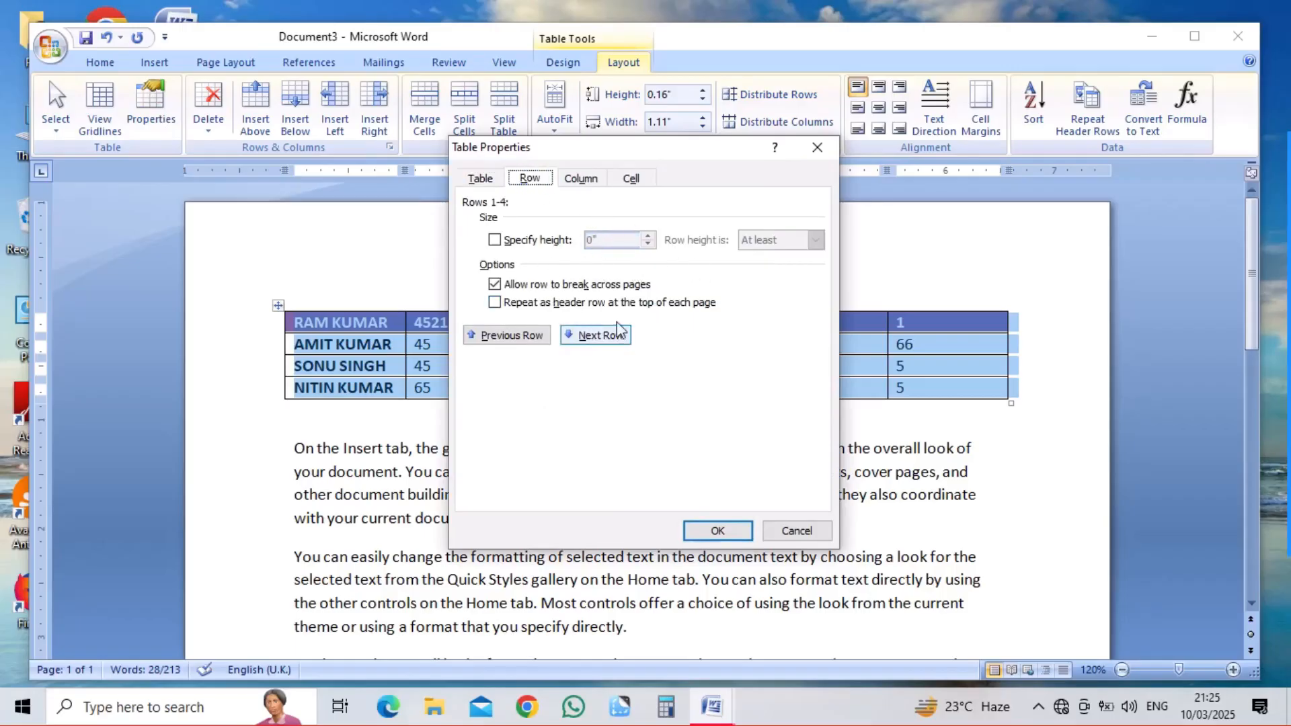
left_click(595, 335)
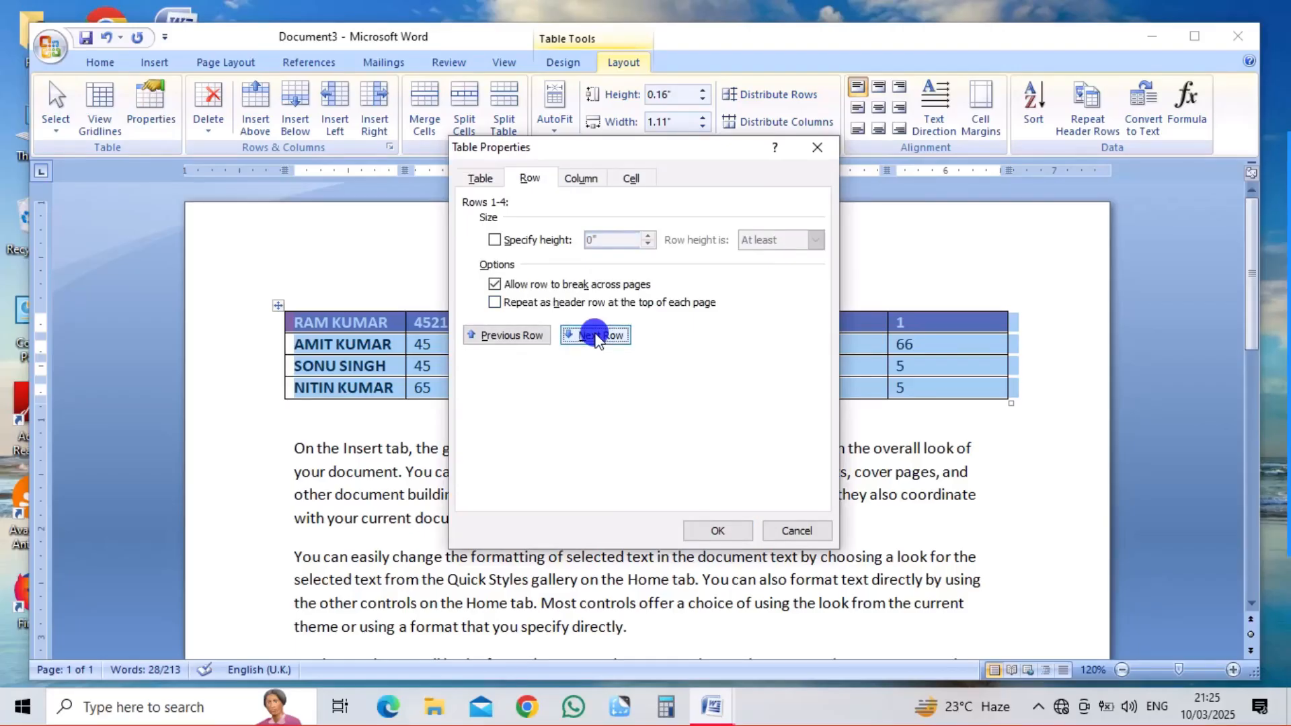
left_click(595, 336)
left_click(596, 336)
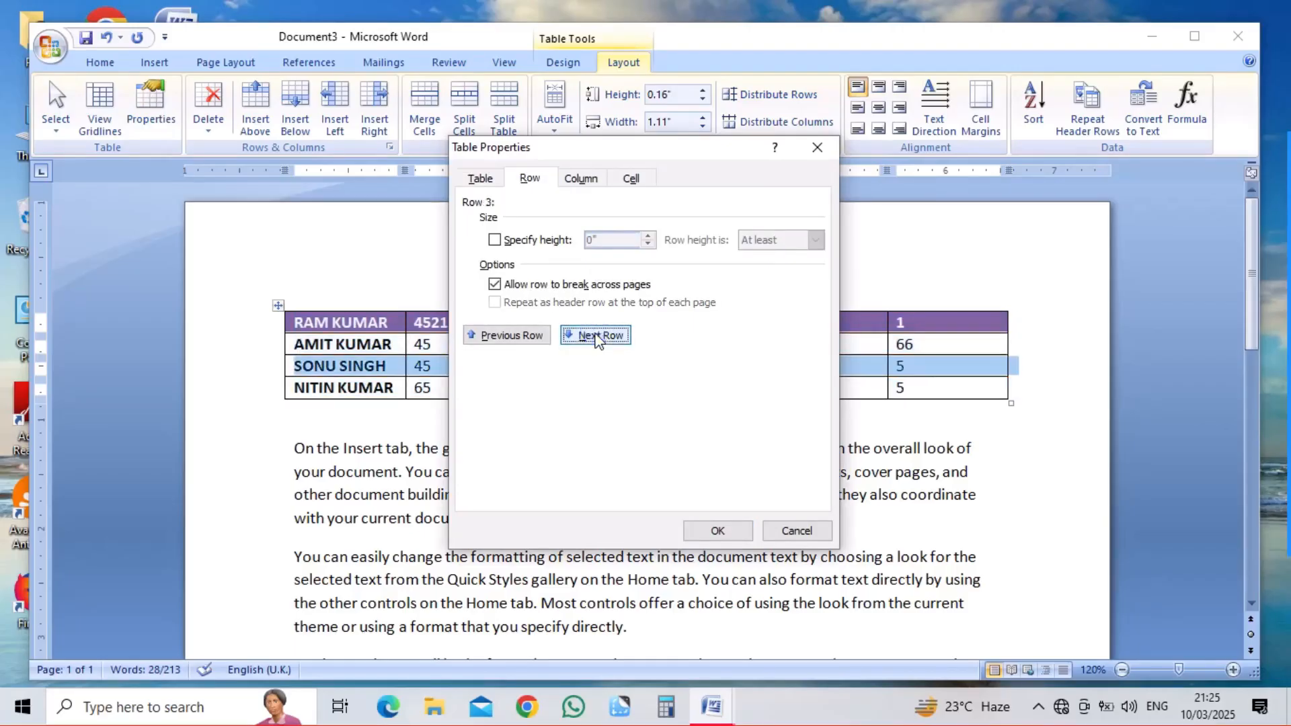
left_click(596, 337)
left_click(596, 336)
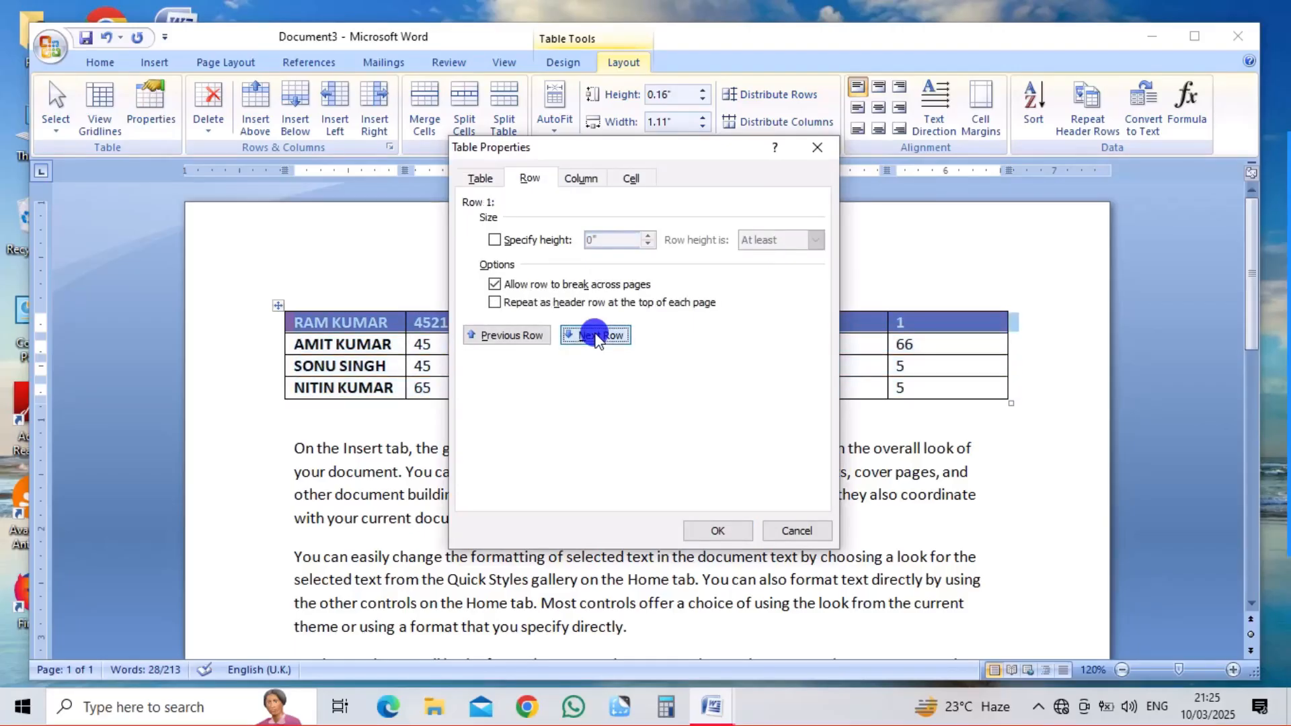
left_click(596, 336)
left_click(513, 335)
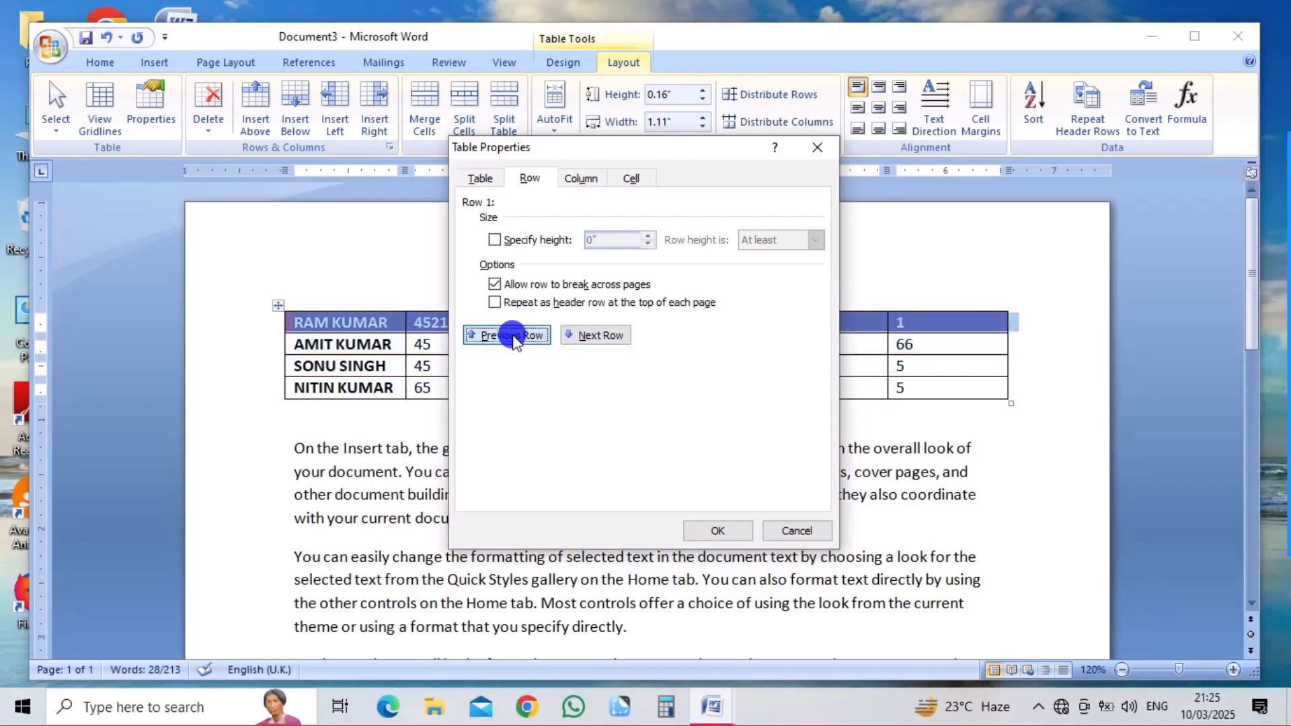
left_click(513, 336)
left_click(513, 335)
left_click(513, 336)
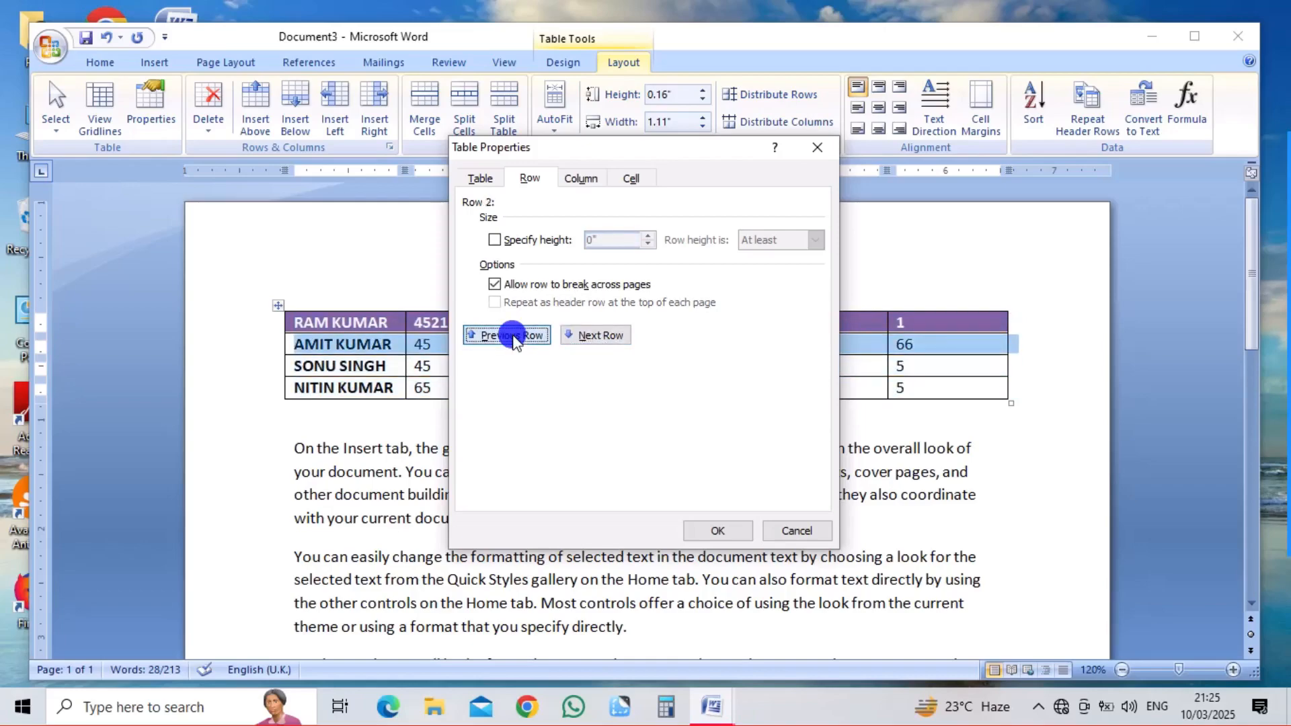
left_click(515, 336)
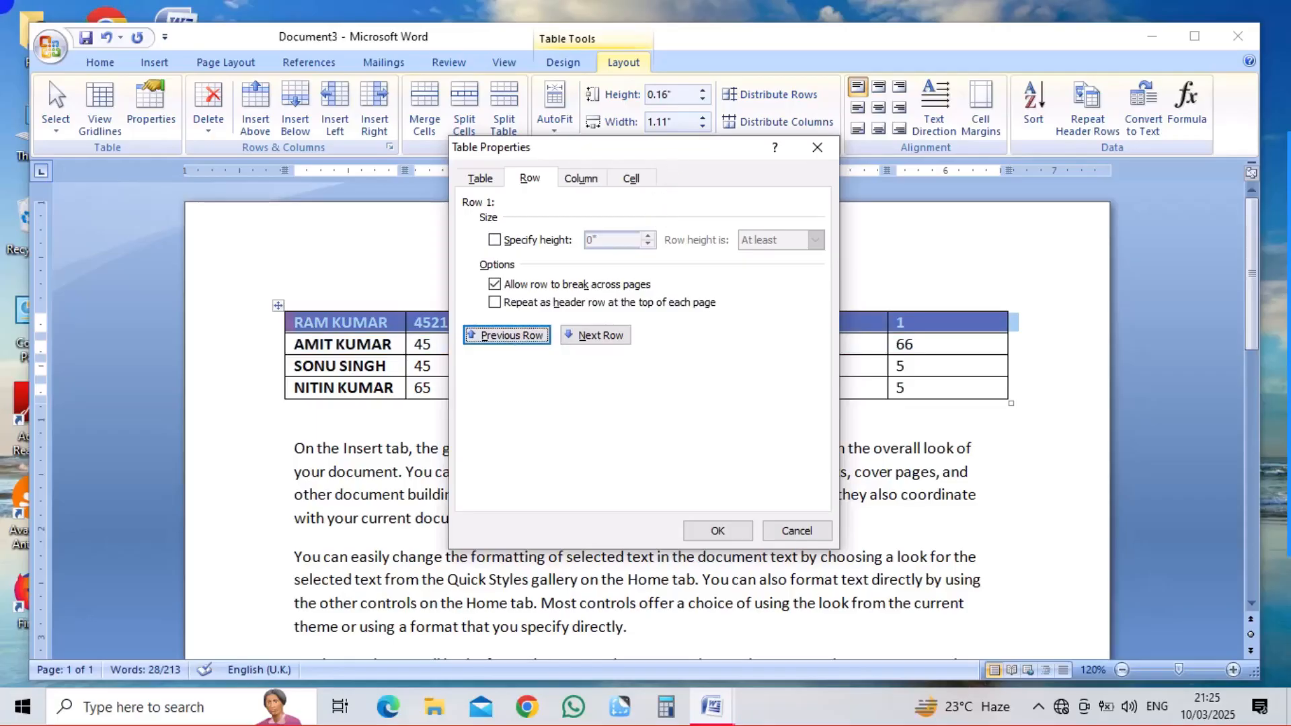
Step: Move the Table Properties dialog clear of the table and step through the row settings again, down to row 4 and back to row 2
left_click_drag(672, 152, 953, 430)
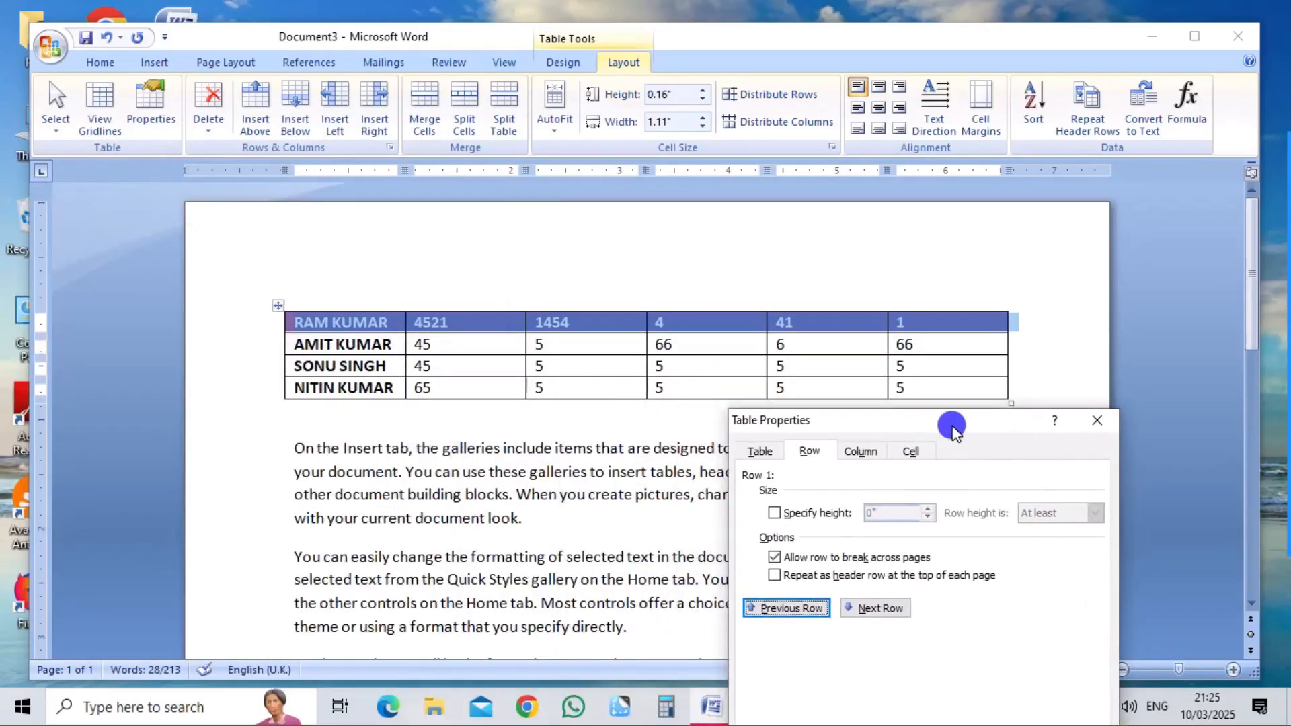
left_click(880, 608)
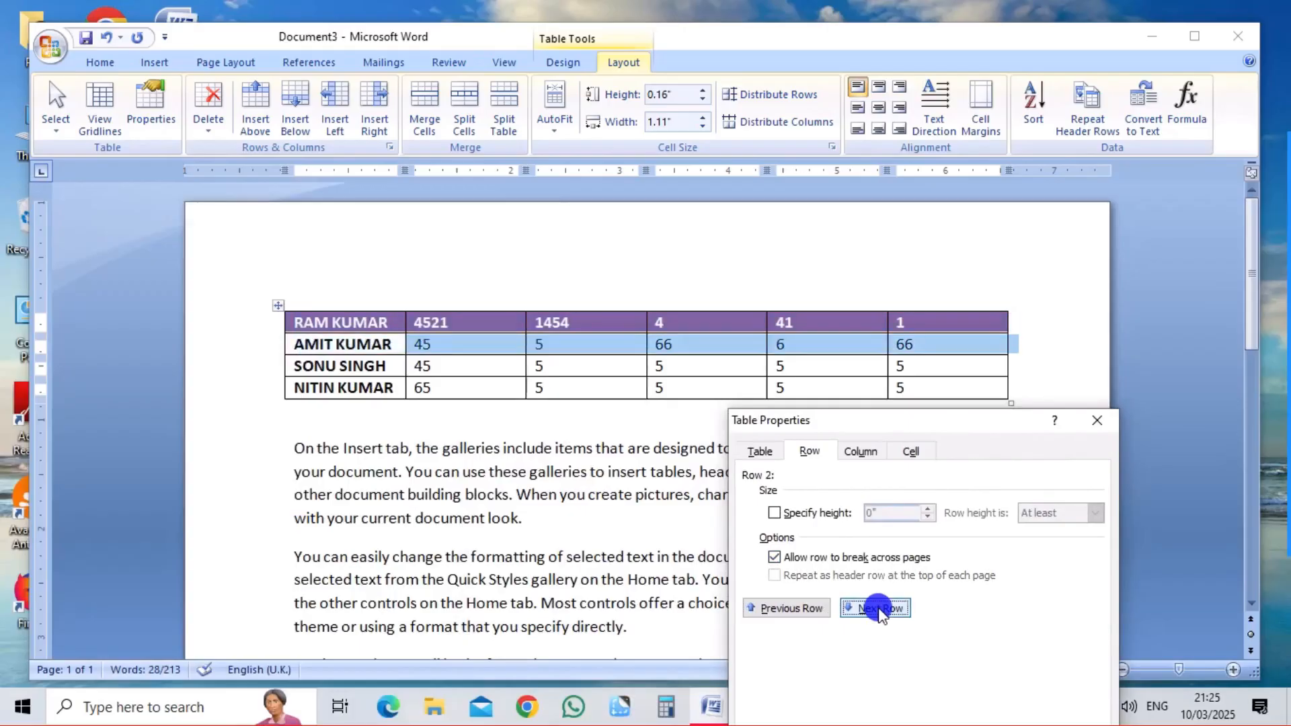
left_click(880, 608)
left_click(879, 608)
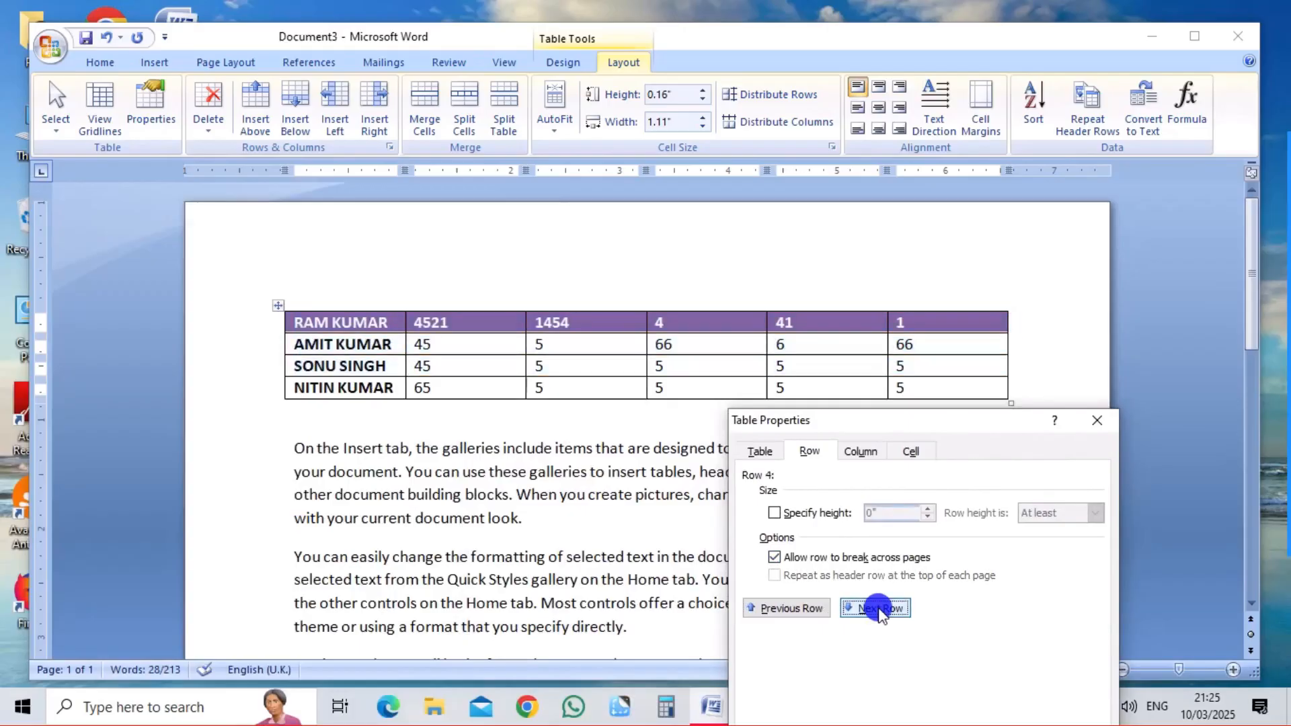
left_click(794, 608)
left_click(794, 608)
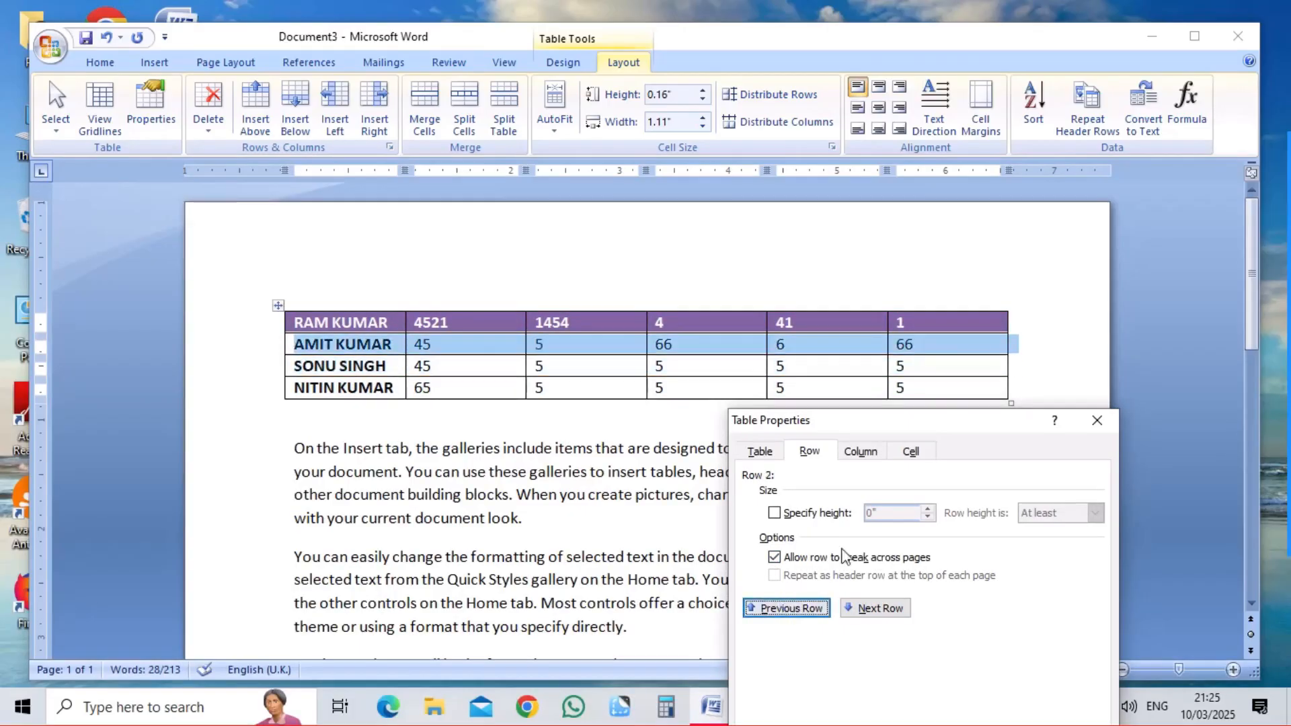
Step: Examine the column settings by stepping forward through the table's columns and back past column 1 to column 6
left_click(861, 452)
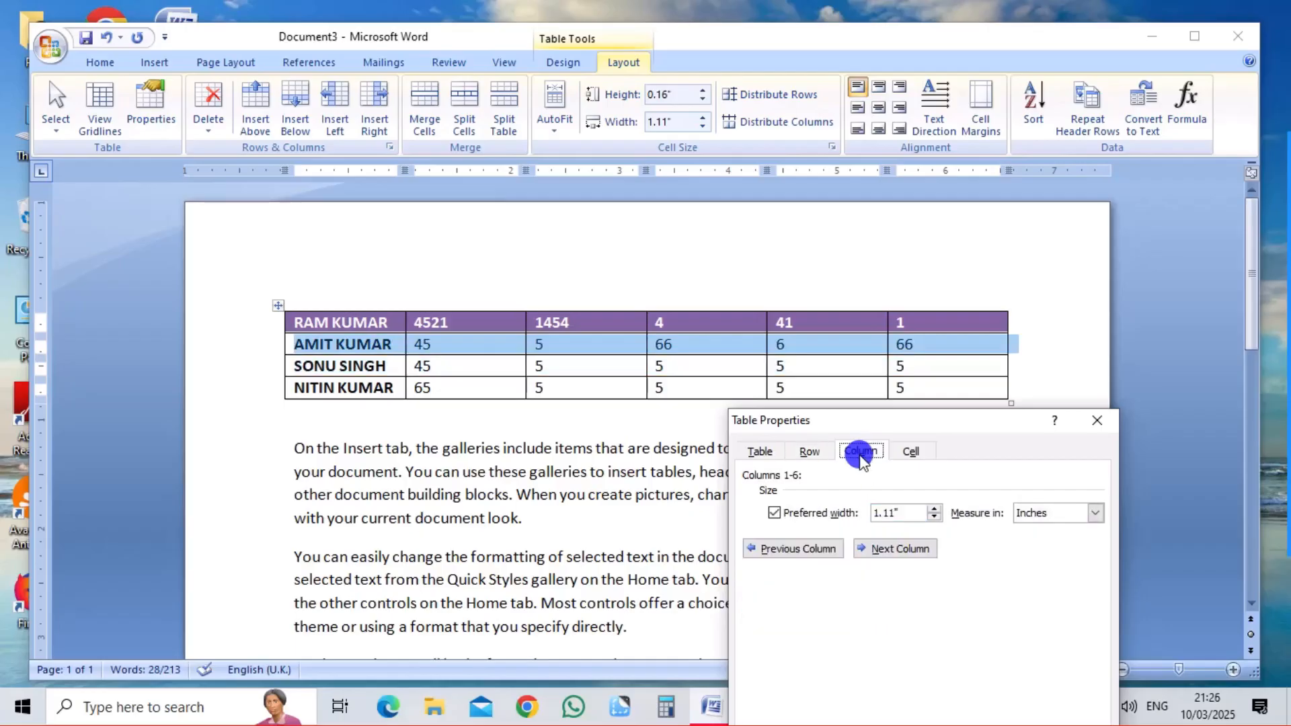
left_click(898, 553)
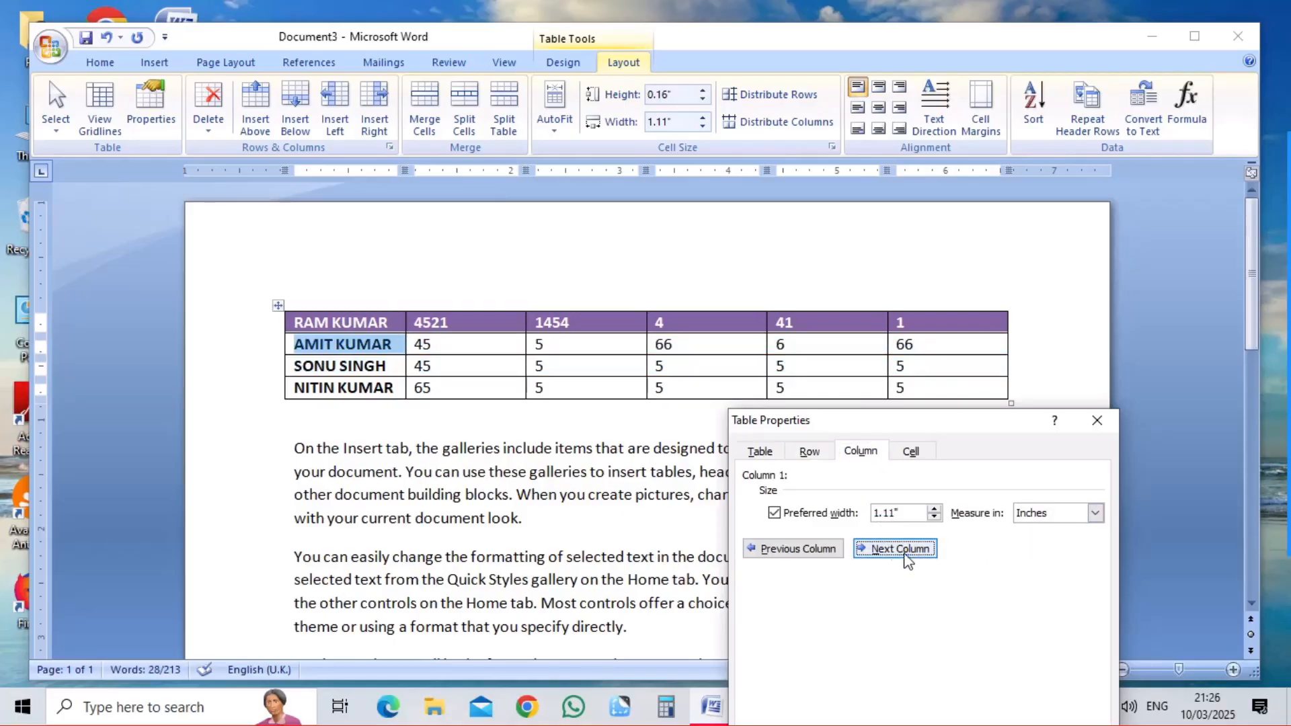
left_click(904, 553)
left_click(904, 553)
left_click(904, 552)
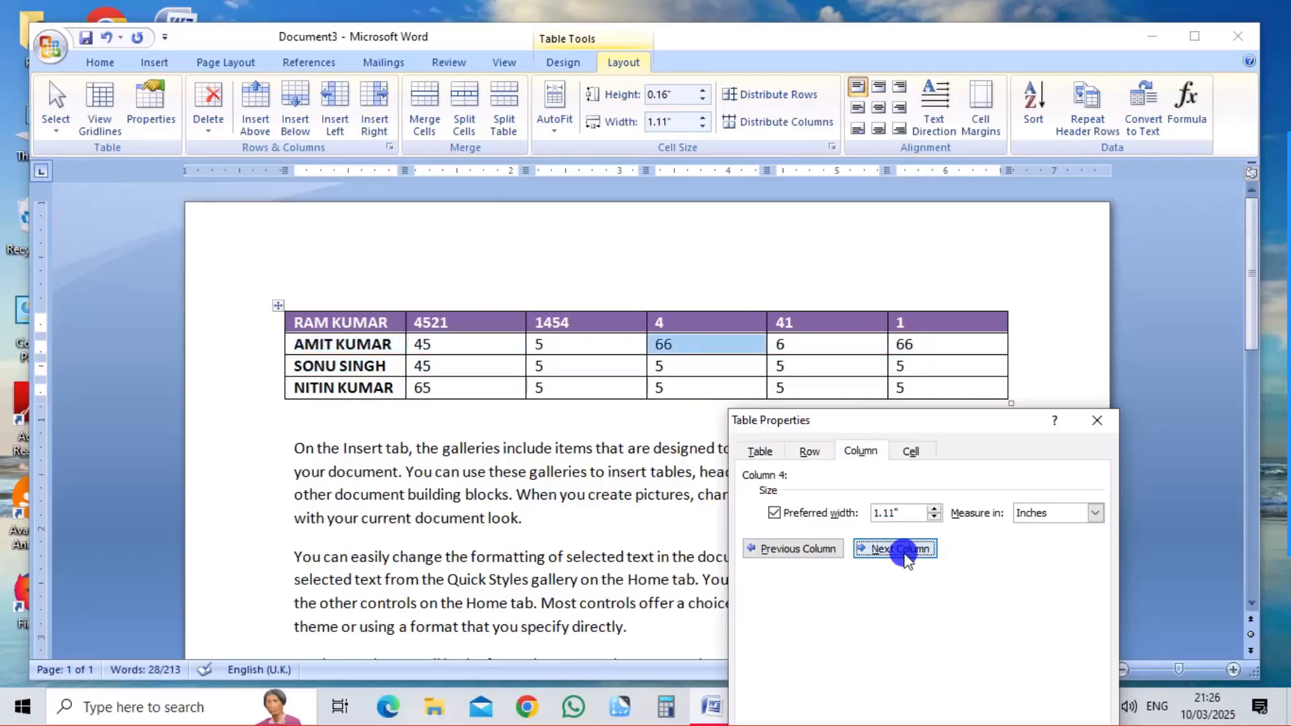
left_click(904, 552)
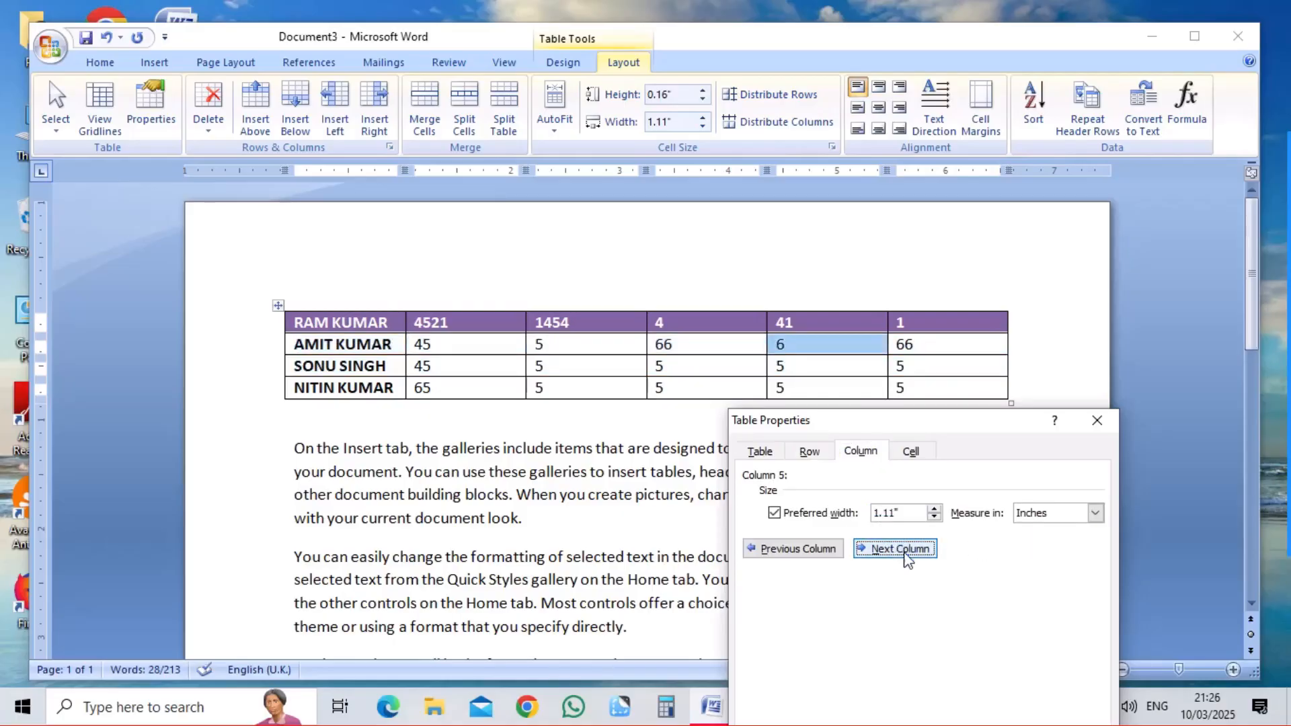
left_click(767, 550)
left_click(766, 550)
left_click(767, 550)
left_click(767, 550)
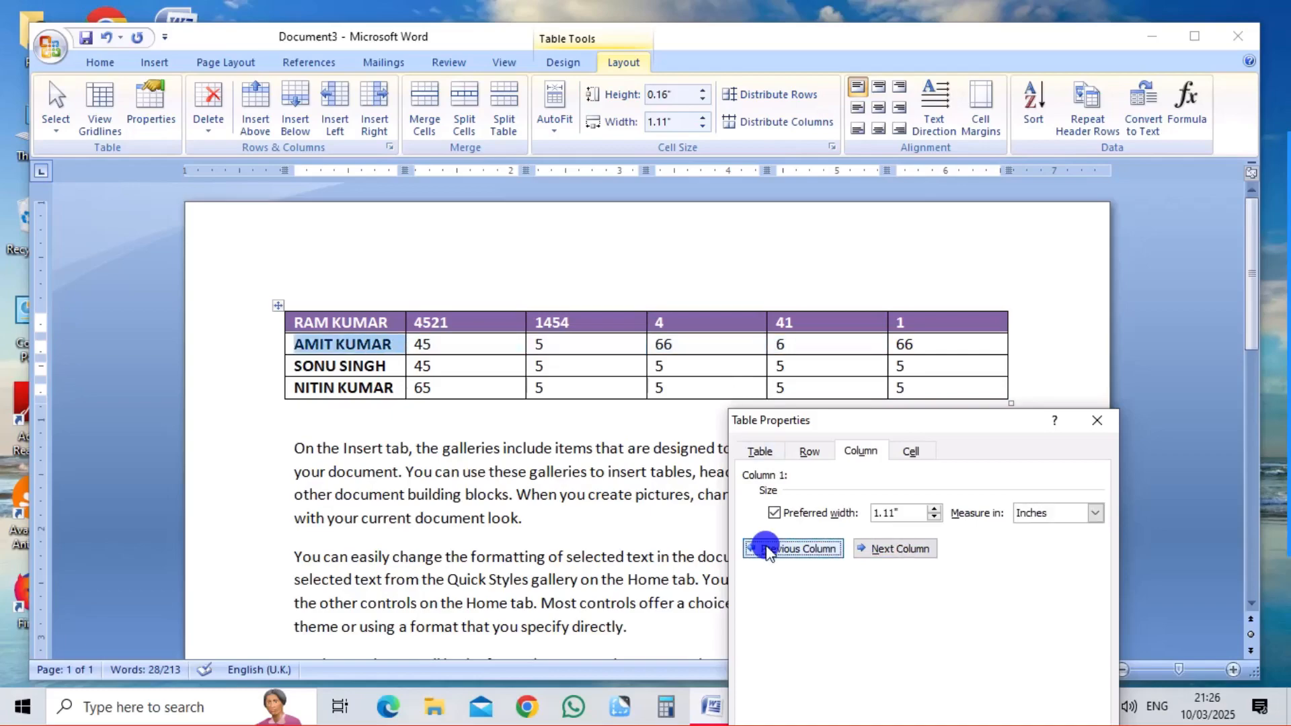
left_click(768, 550)
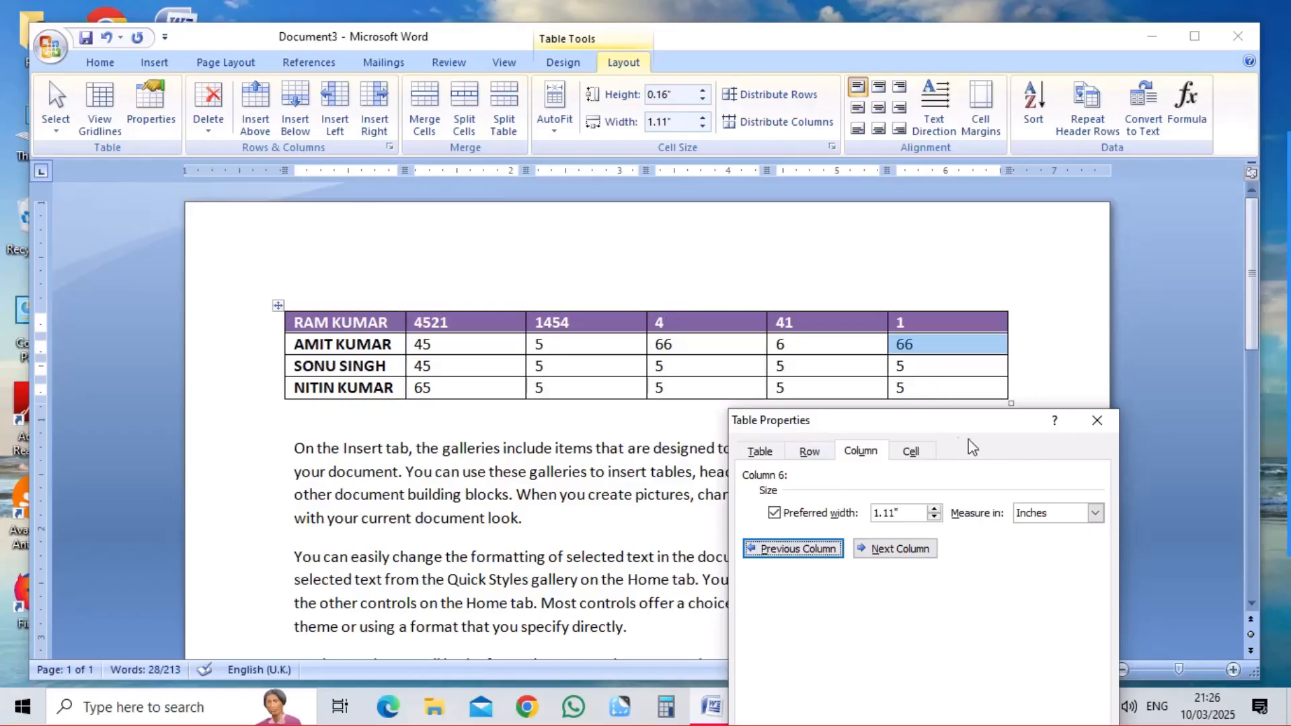
Step: Try the Center, Bottom and Top vertical alignments for the selected cell, ending on Bottom
left_click(908, 452)
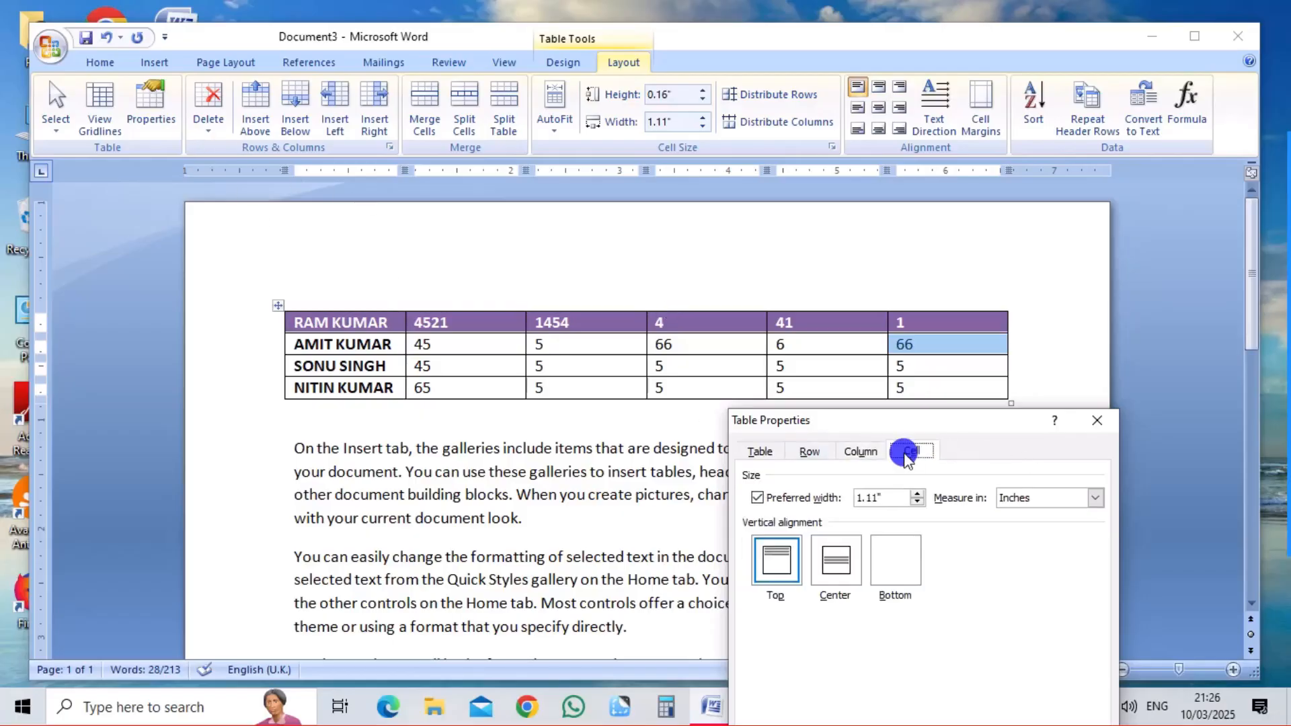
left_click(840, 573)
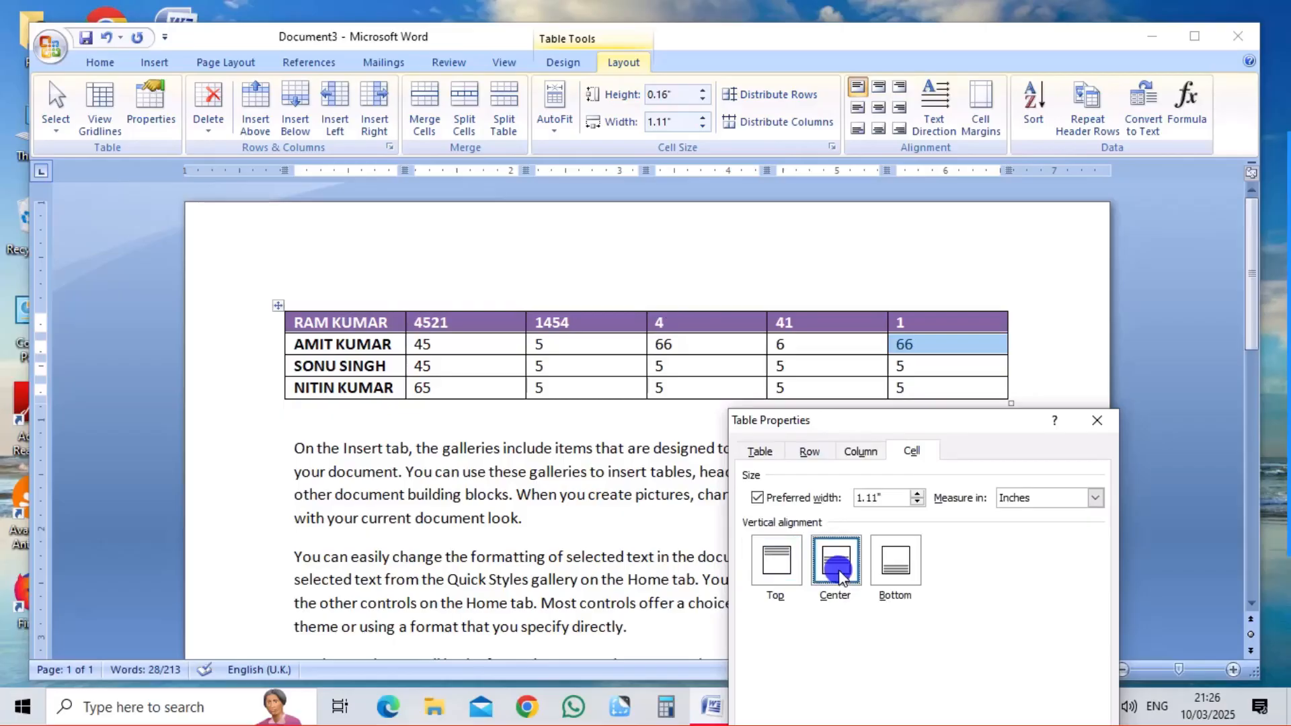
left_click(897, 580)
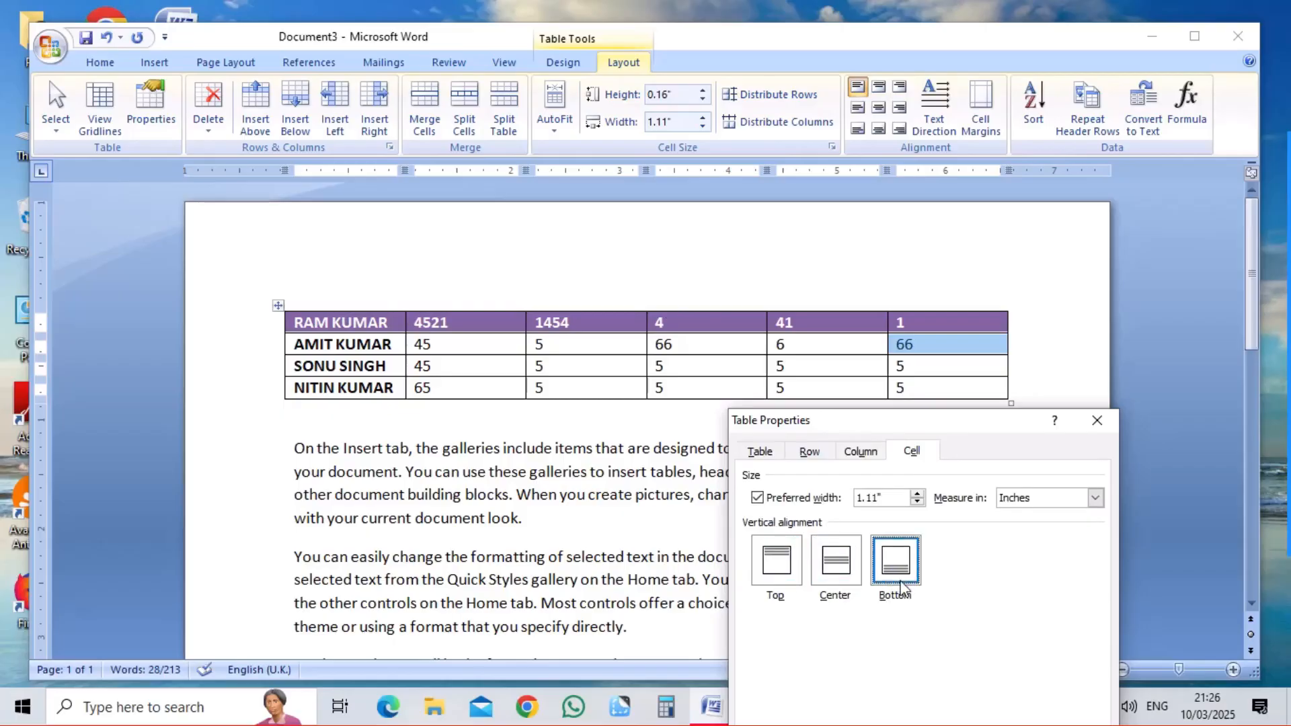
left_click(793, 564)
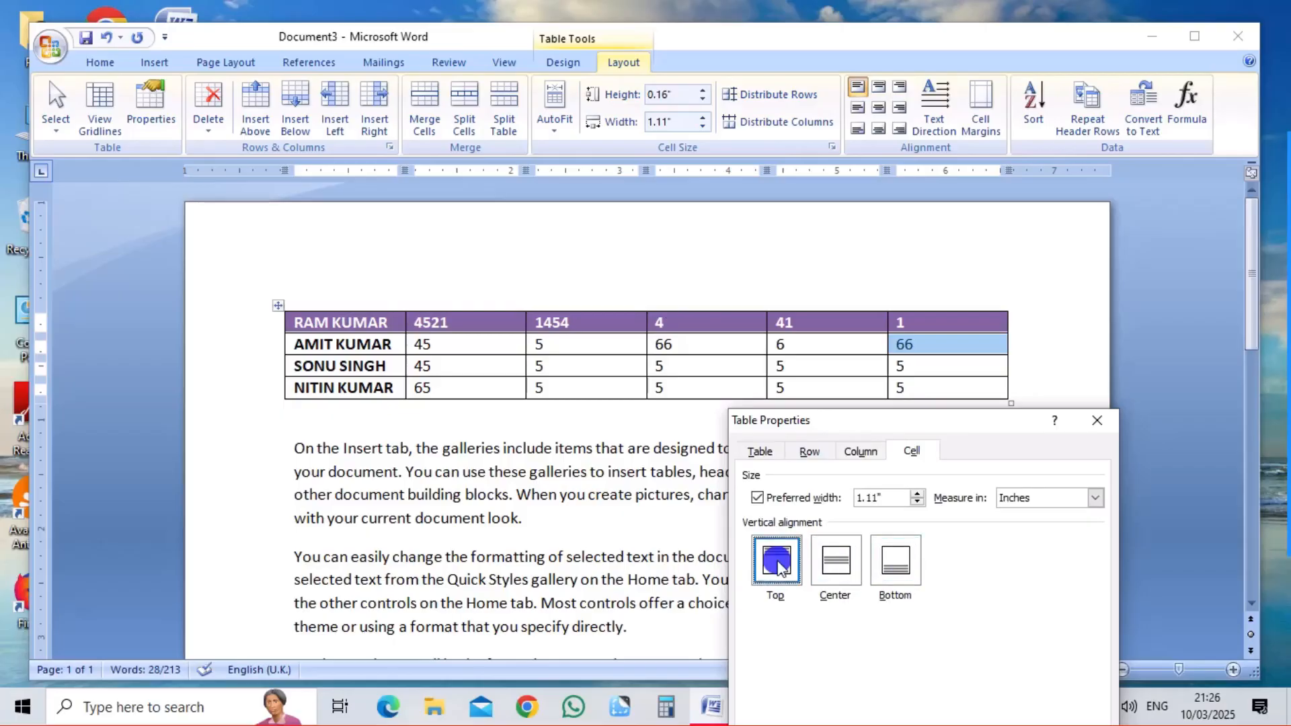
left_click(837, 571)
left_click(893, 581)
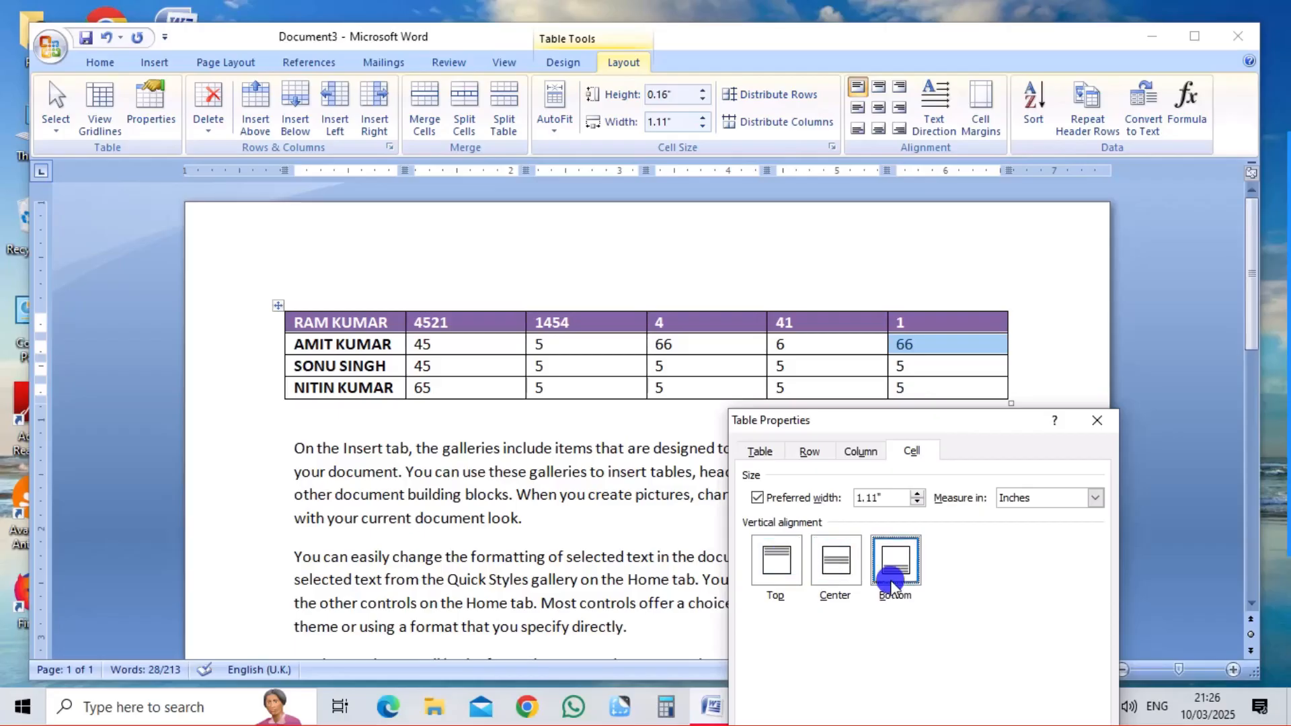
Step: Try Right table alignment with text wrapping set to None, and close Table Properties without applying the changes
left_click(759, 452)
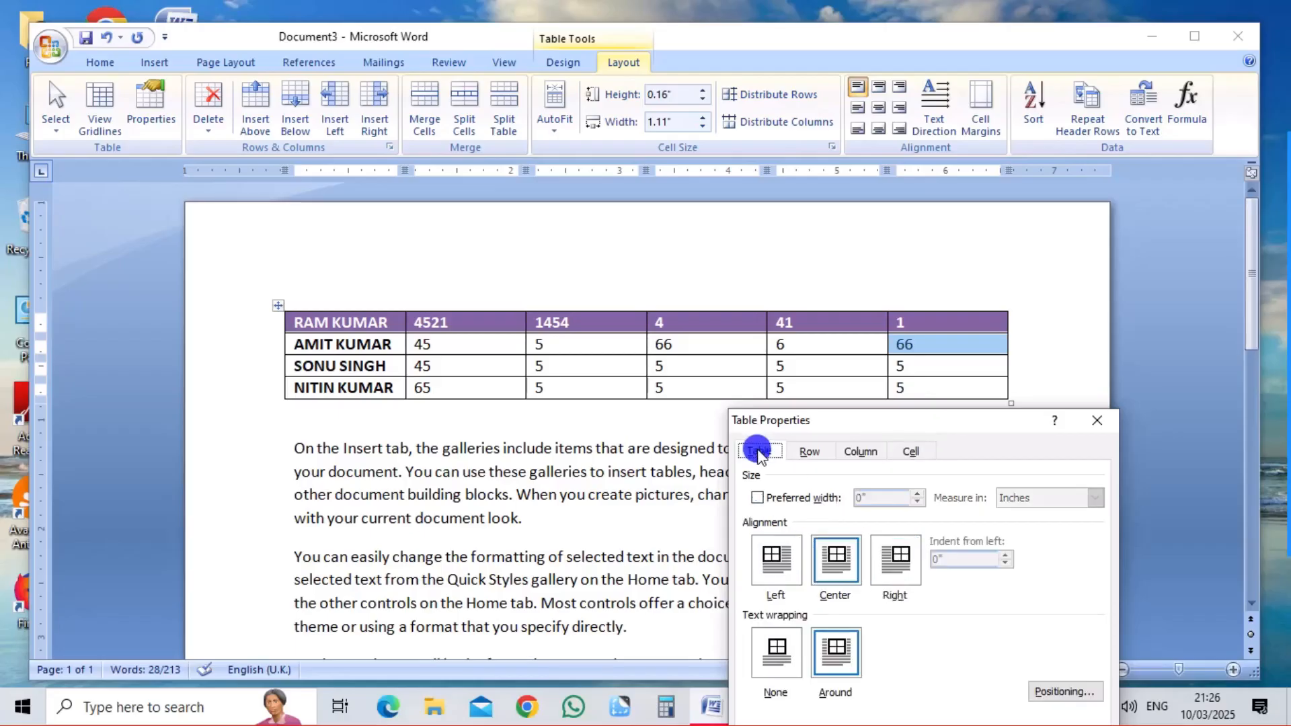
left_click(836, 556)
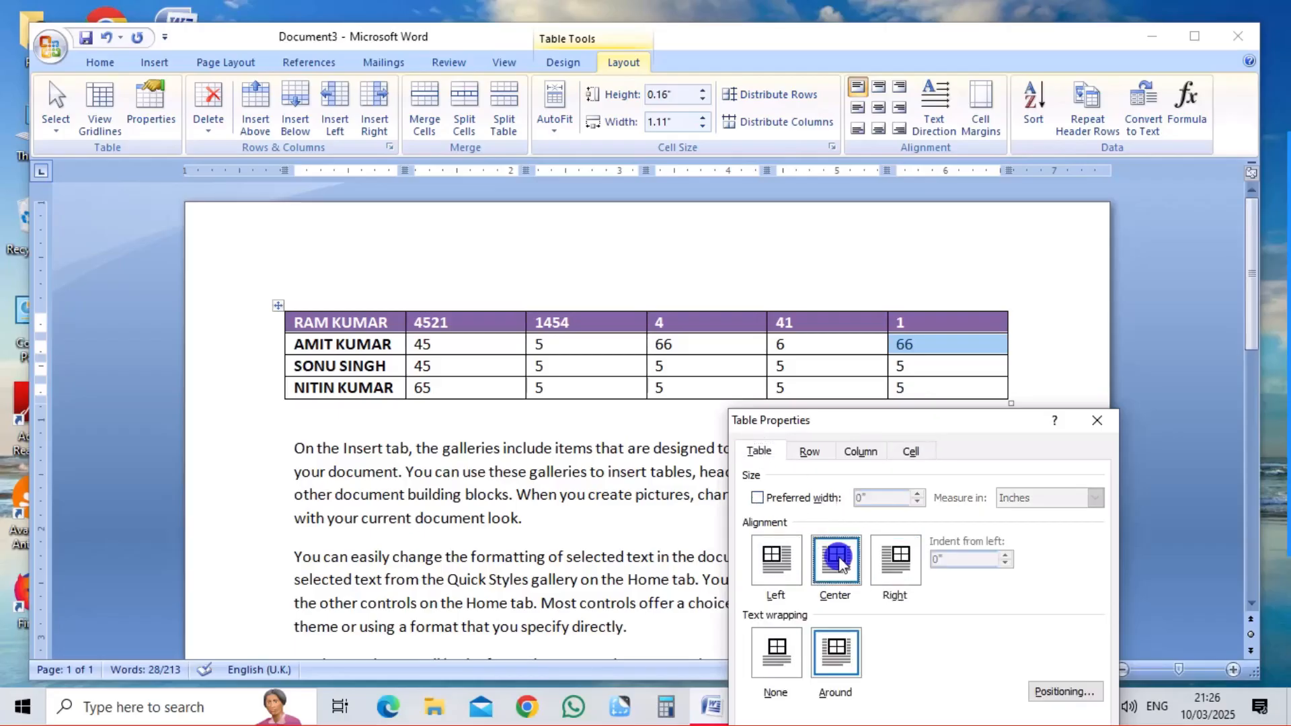
left_click(891, 573)
left_click(837, 673)
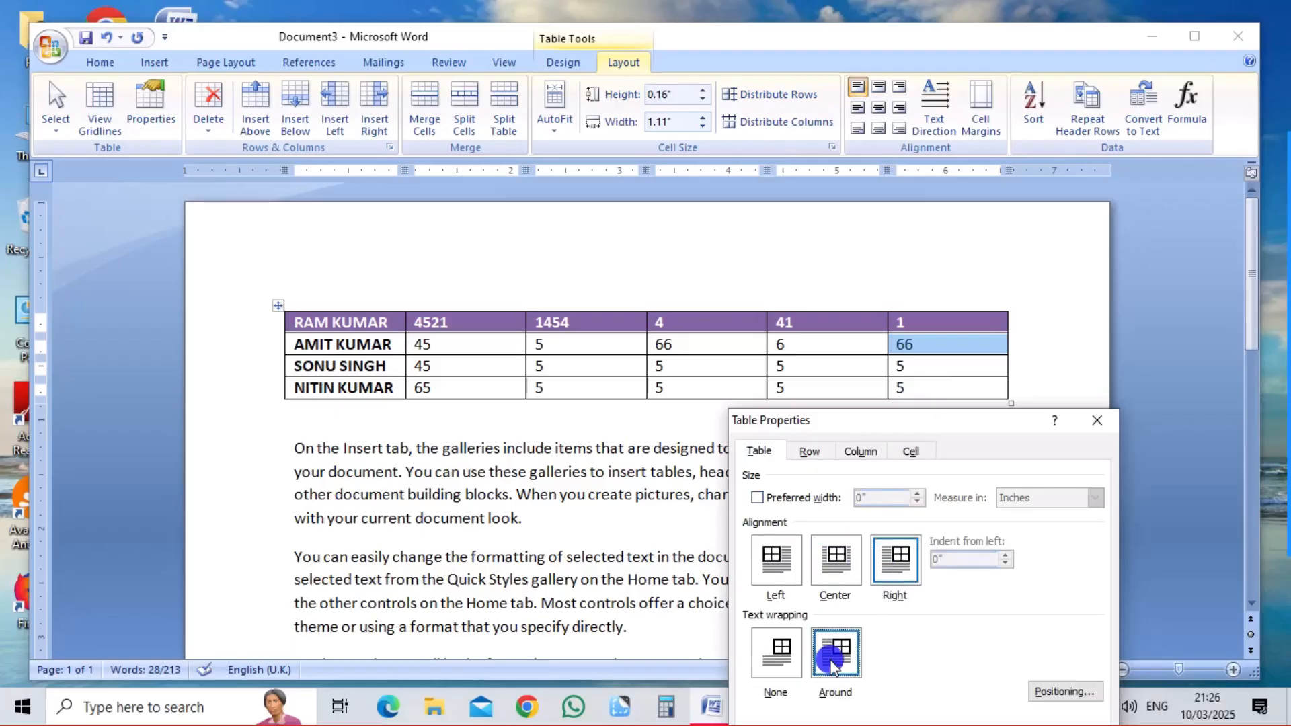
left_click(793, 652)
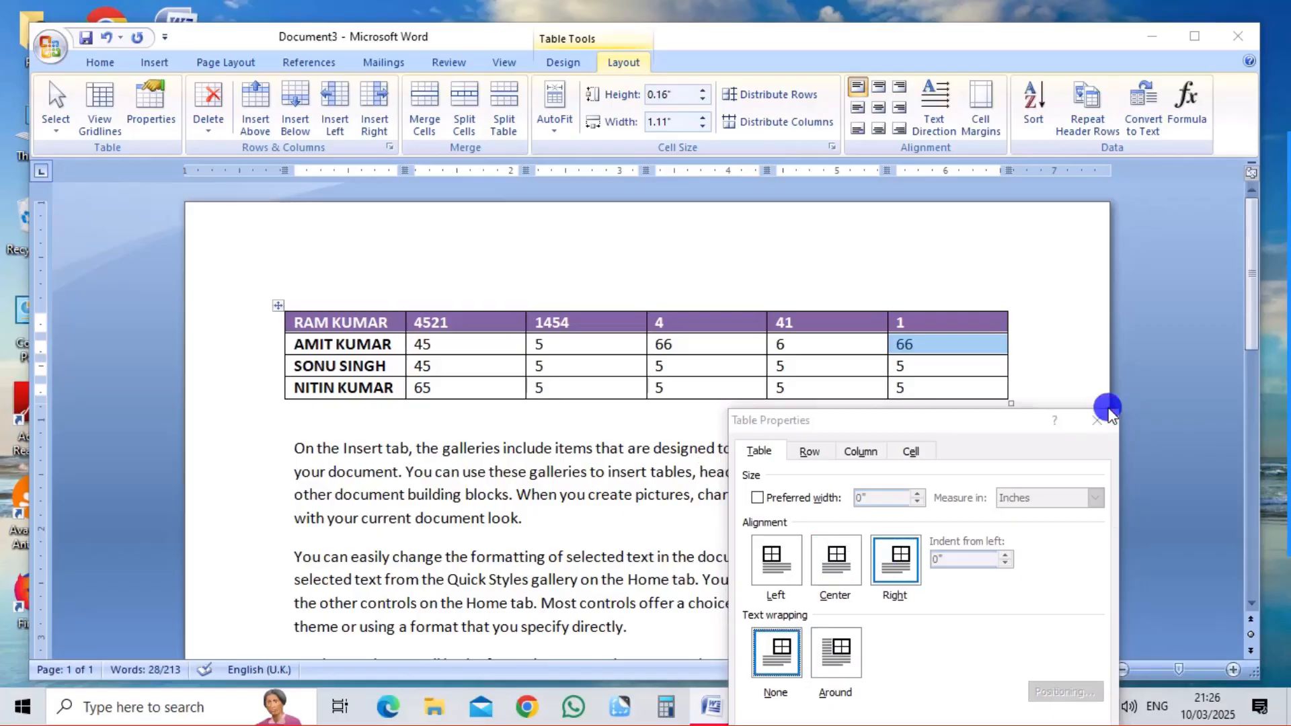
left_click(1096, 424)
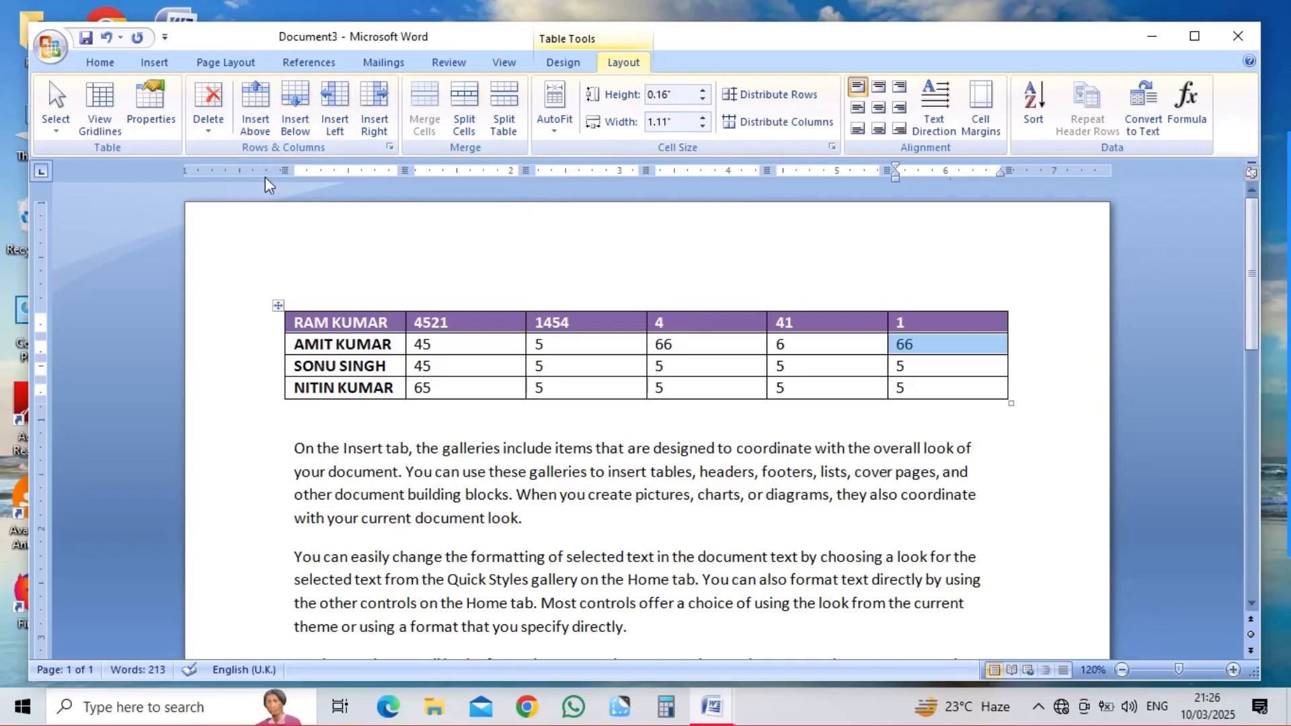
Step: Undo the recent changes back to before the sample paragraphs were added below the table
key("ctrl+z")
key("ctrl+z")
key("ctrl+z")
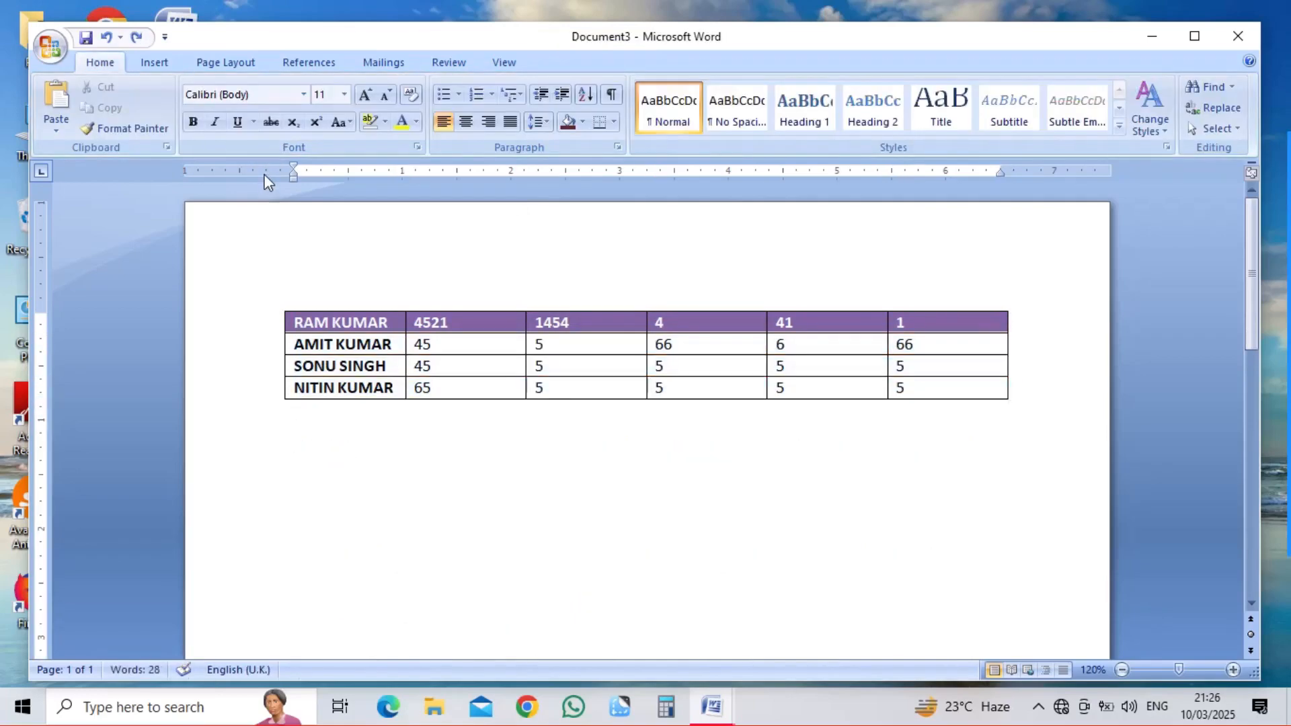
Step: Place the cursor in the second row's first cell and turn the table gridlines view on and off twice
left_click(392, 341)
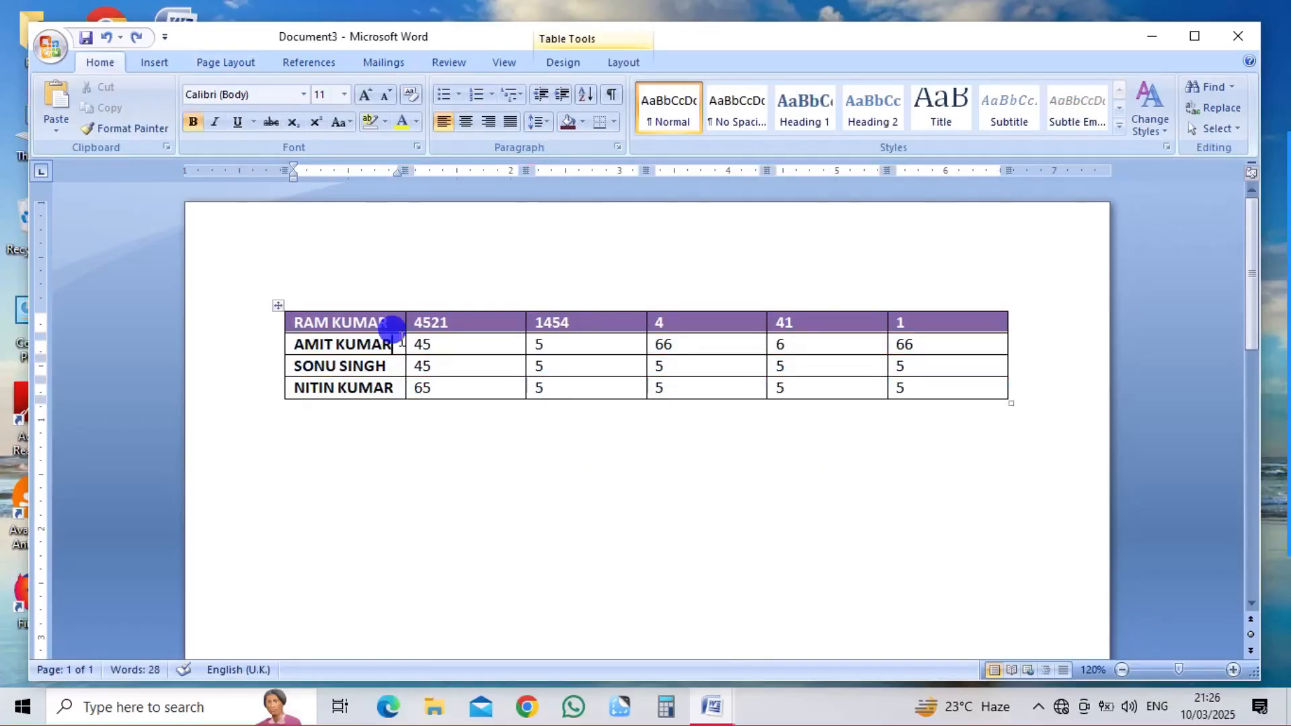
left_click(625, 64)
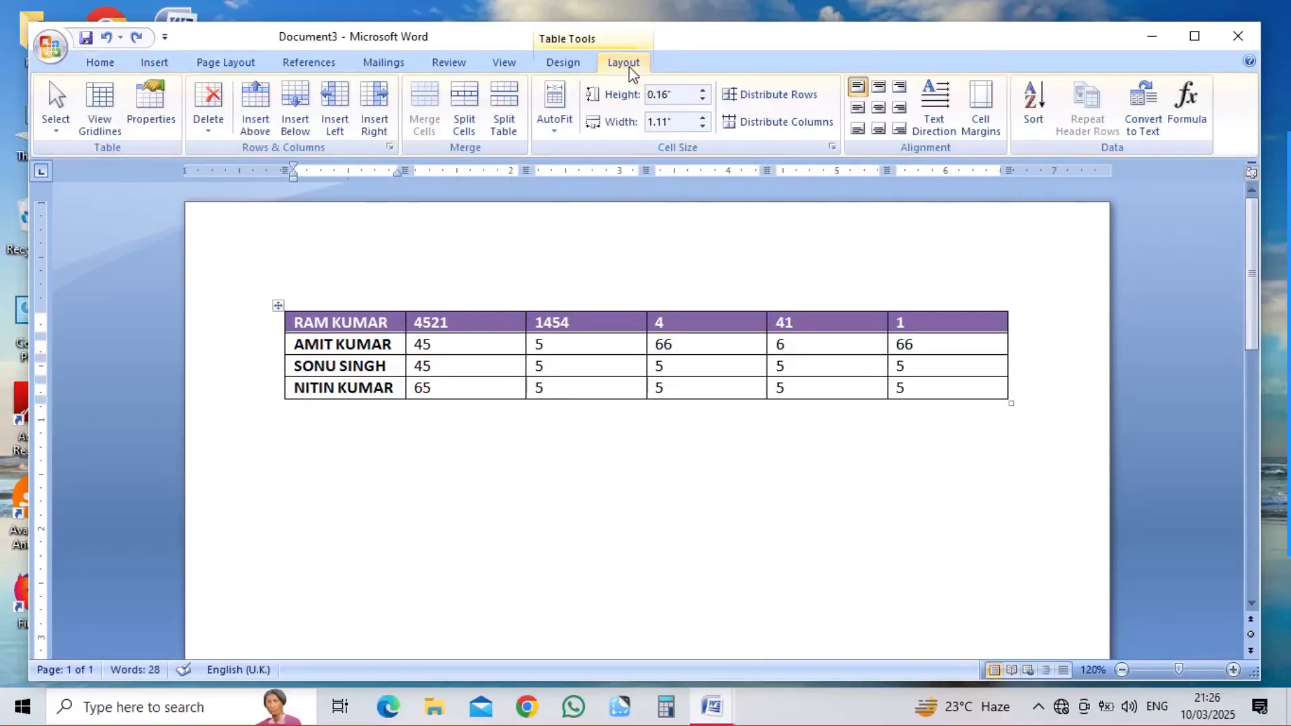
left_click(104, 119)
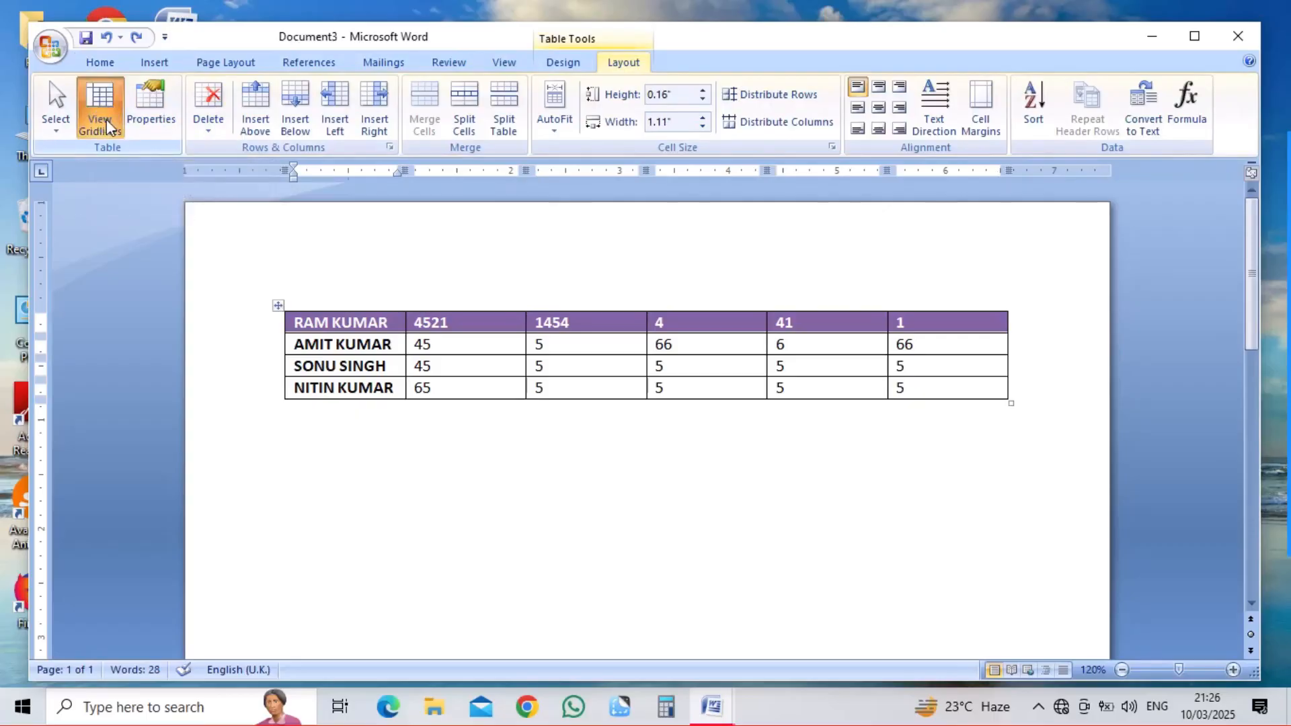
left_click(106, 120)
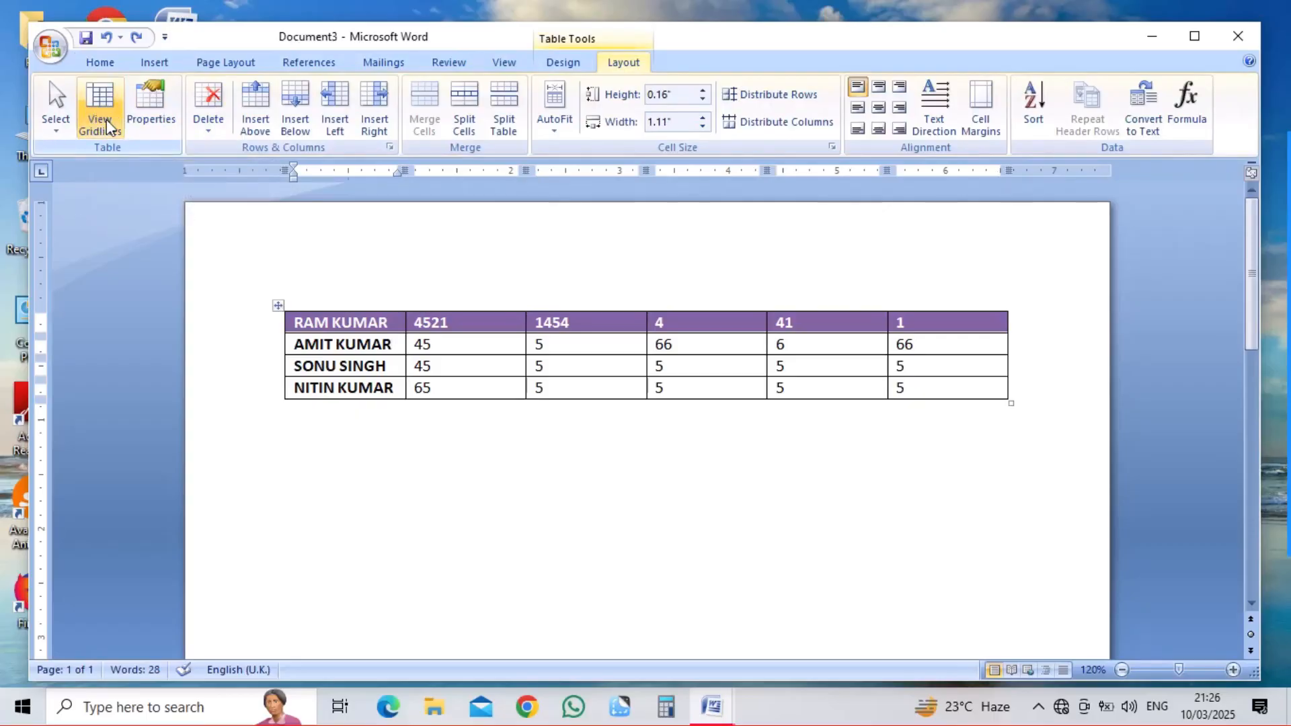
left_click(106, 119)
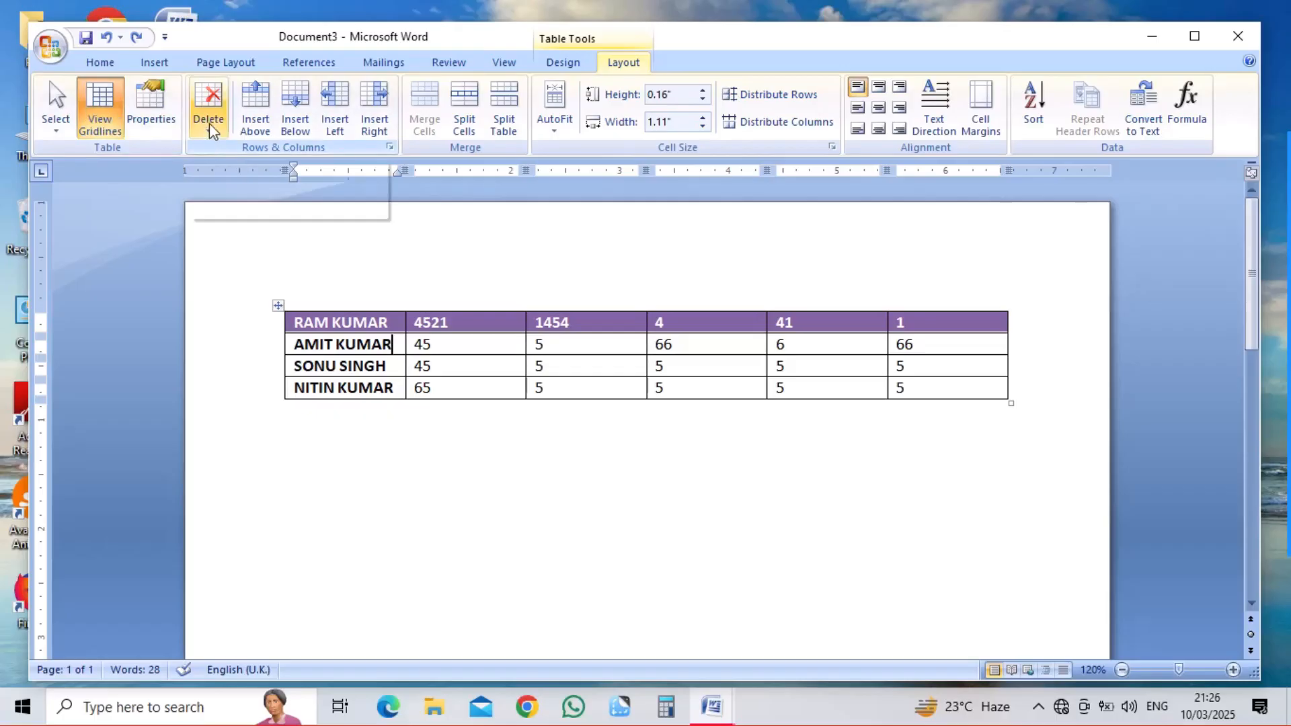
left_click(101, 128)
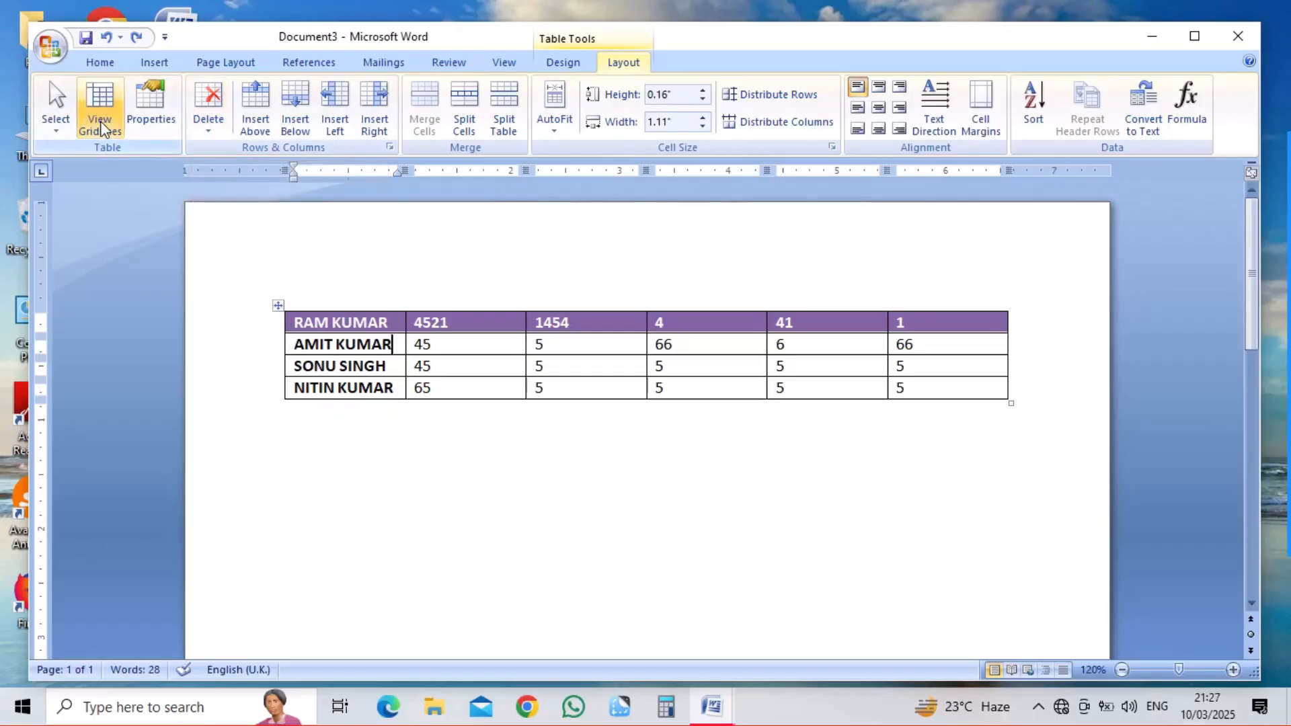
Step: Delete the first cell of the second row with the Shift cells left option, and undo the deletion
left_click(209, 133)
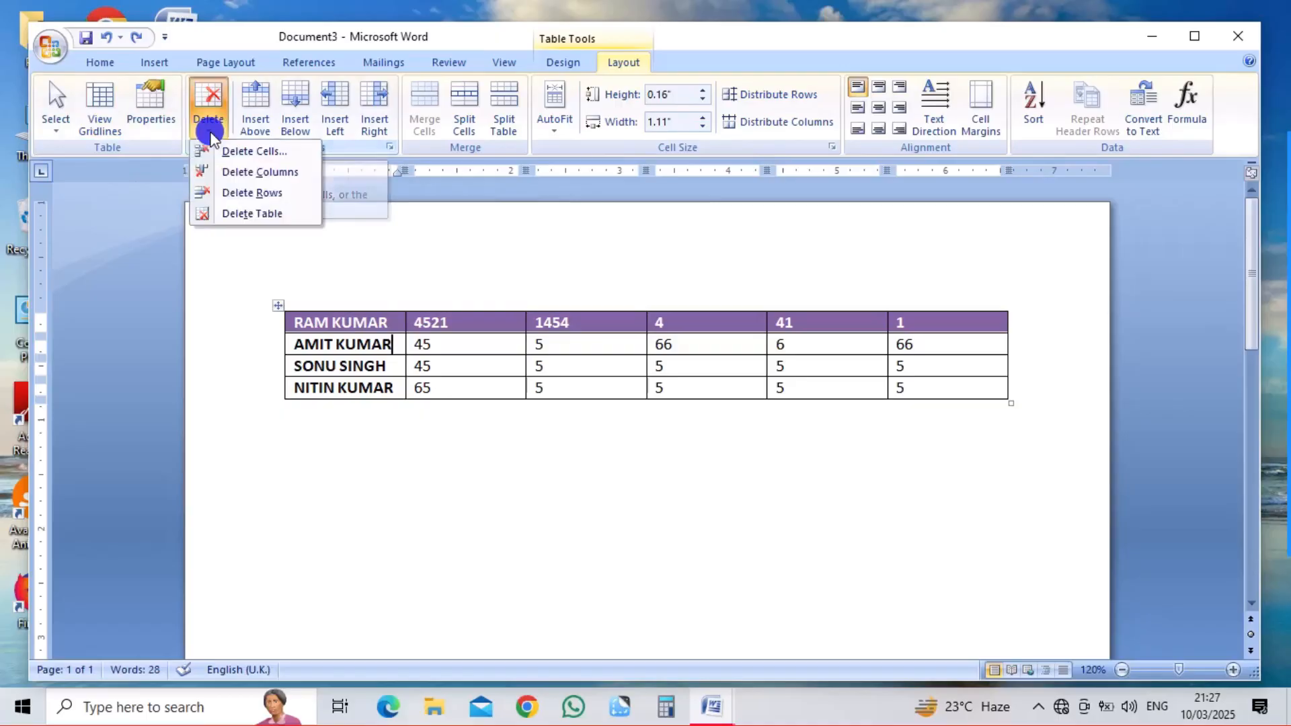
left_click(251, 152)
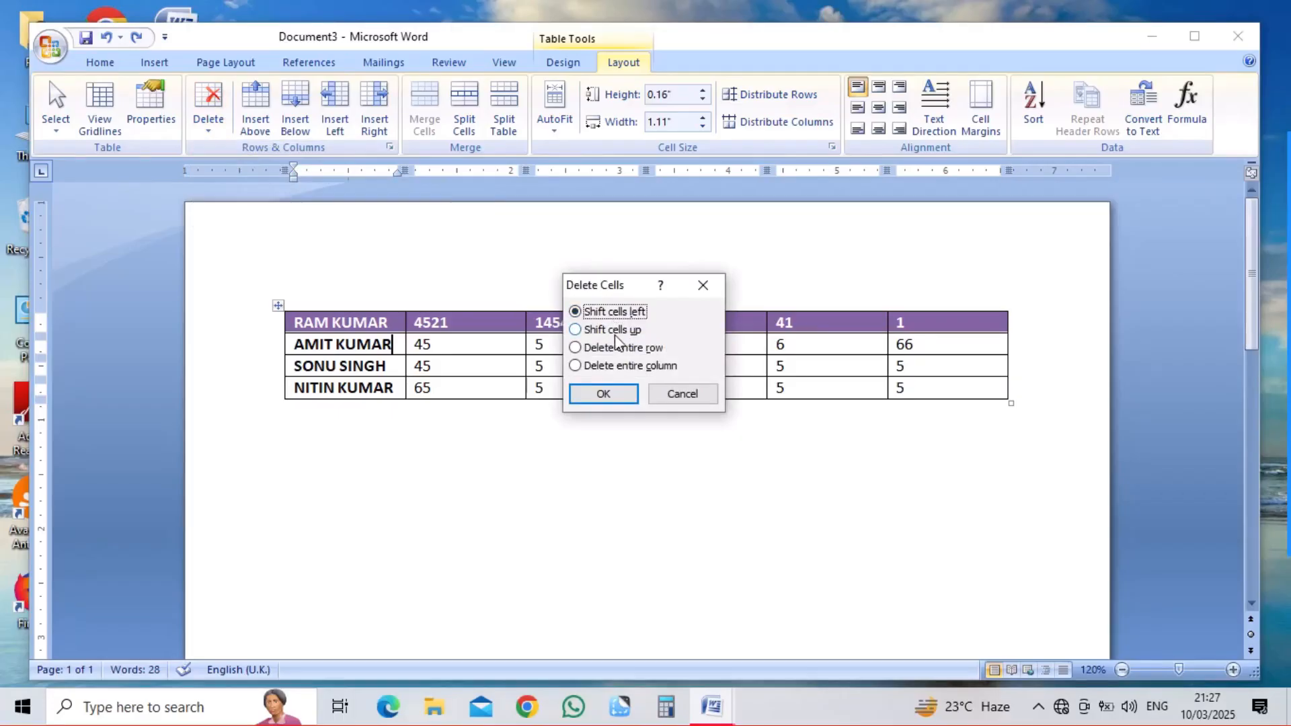
left_click(607, 395)
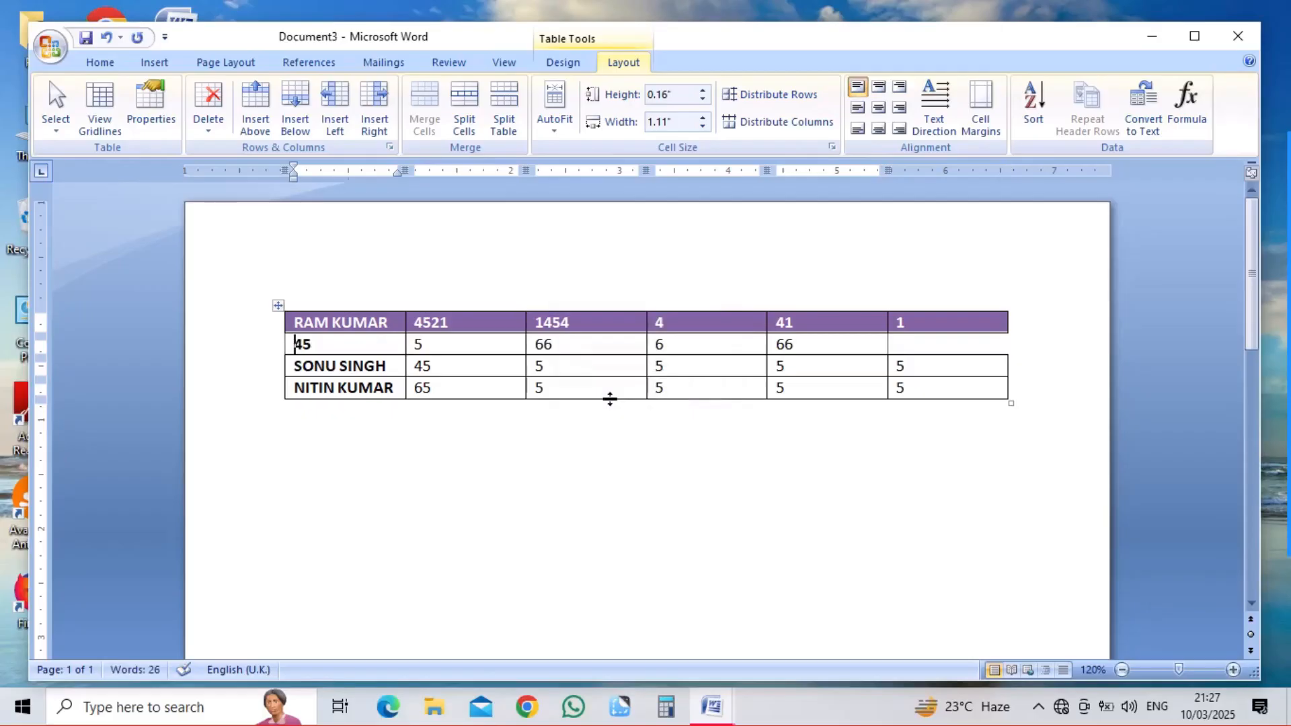
key("ctrl+z")
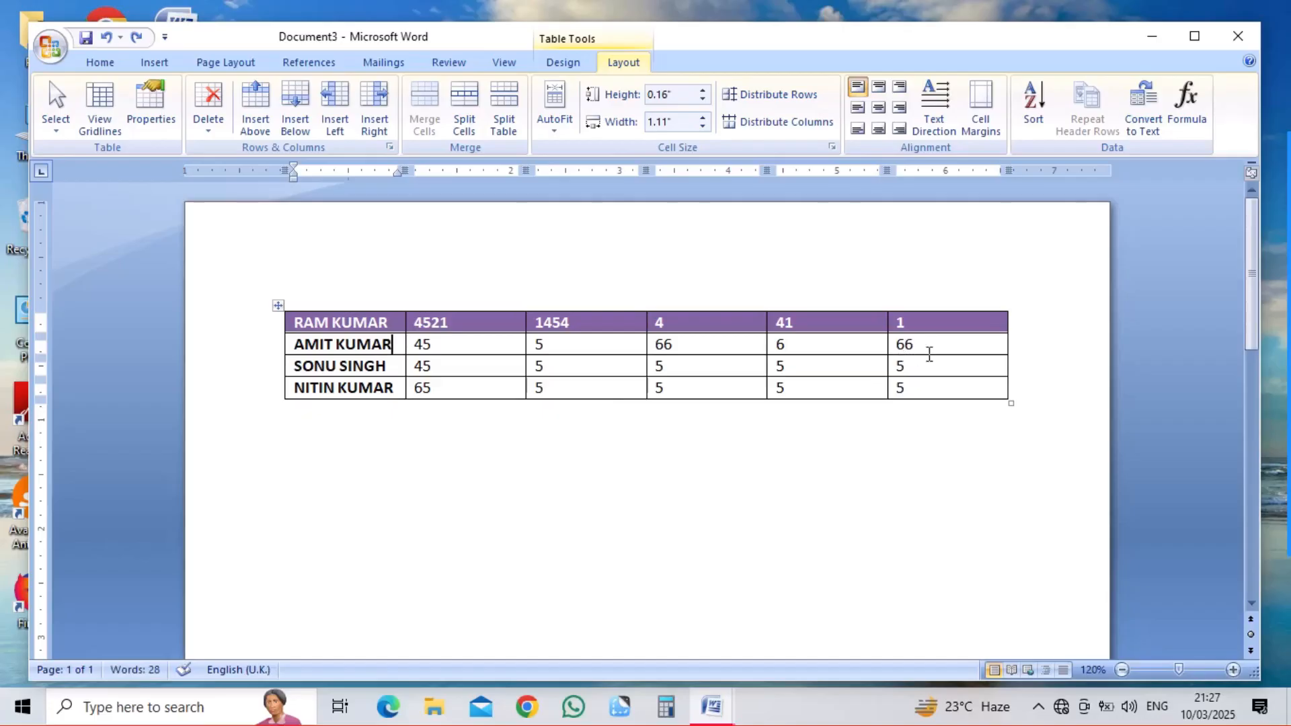
Step: Delete the last cell of the second row with Shift cells left, and restore that cell with its value 66
left_click(929, 354)
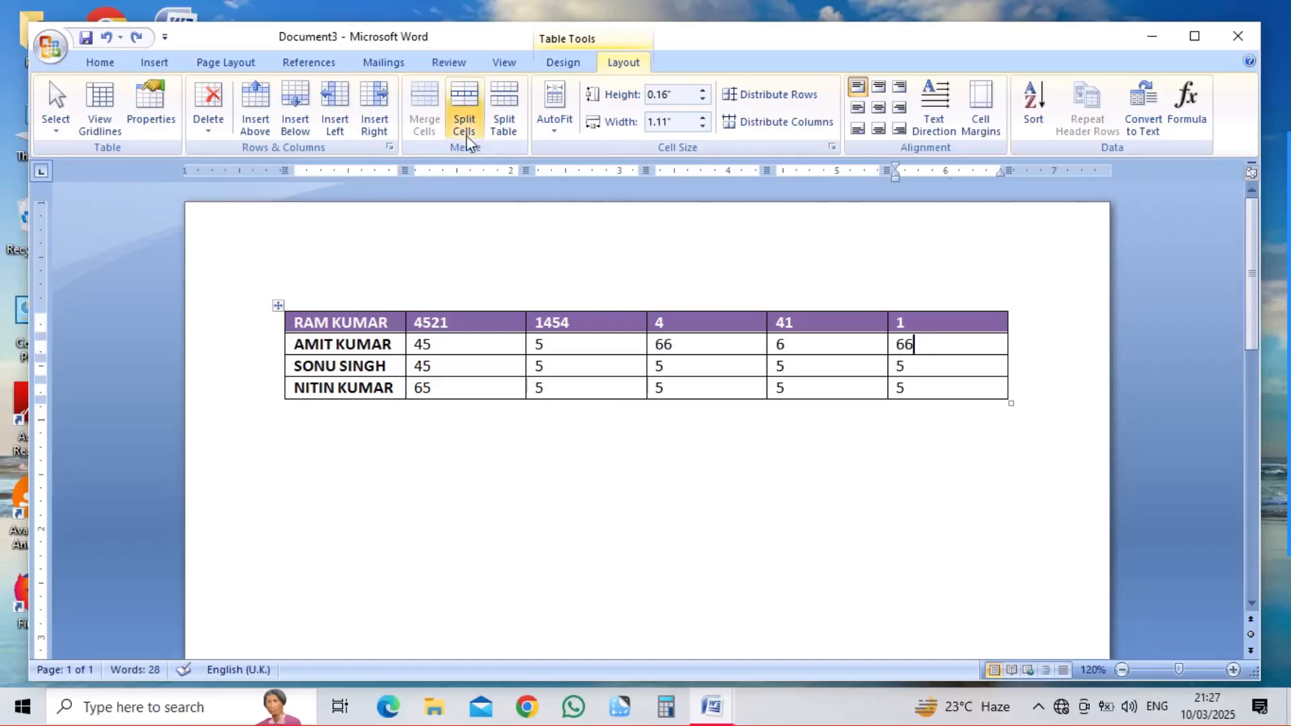
left_click(227, 113)
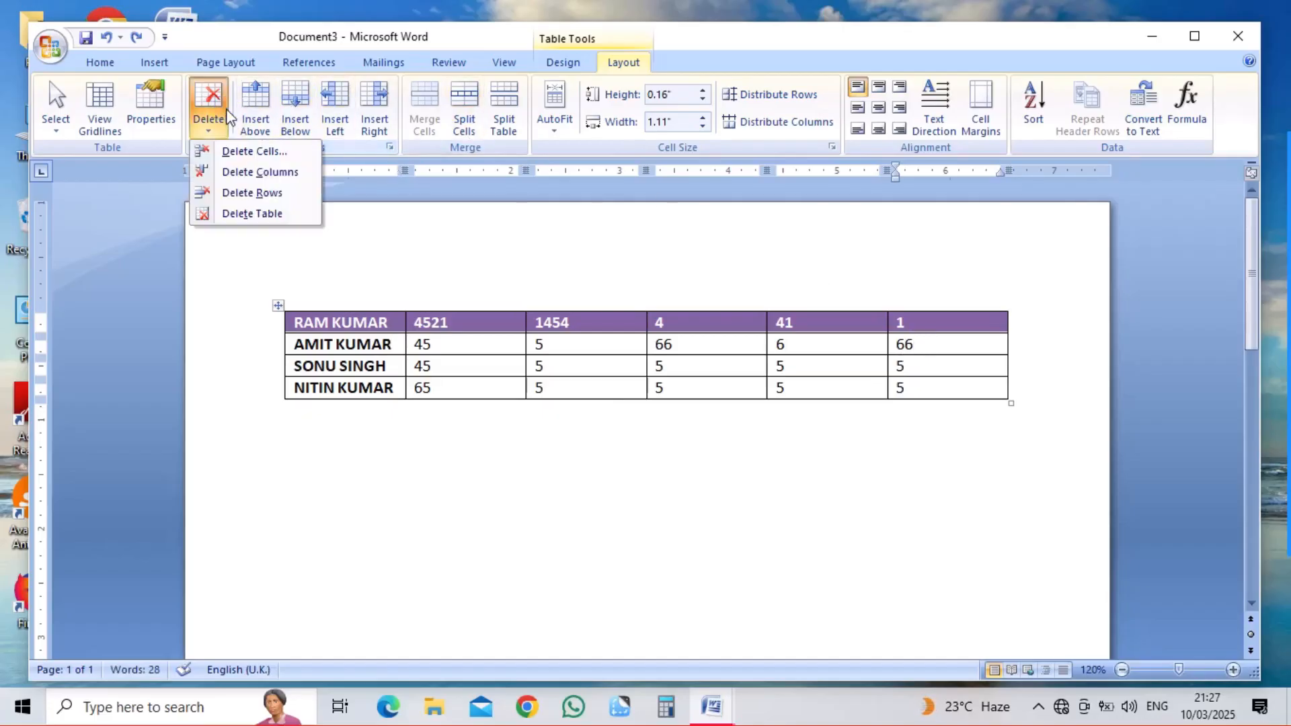
left_click(263, 154)
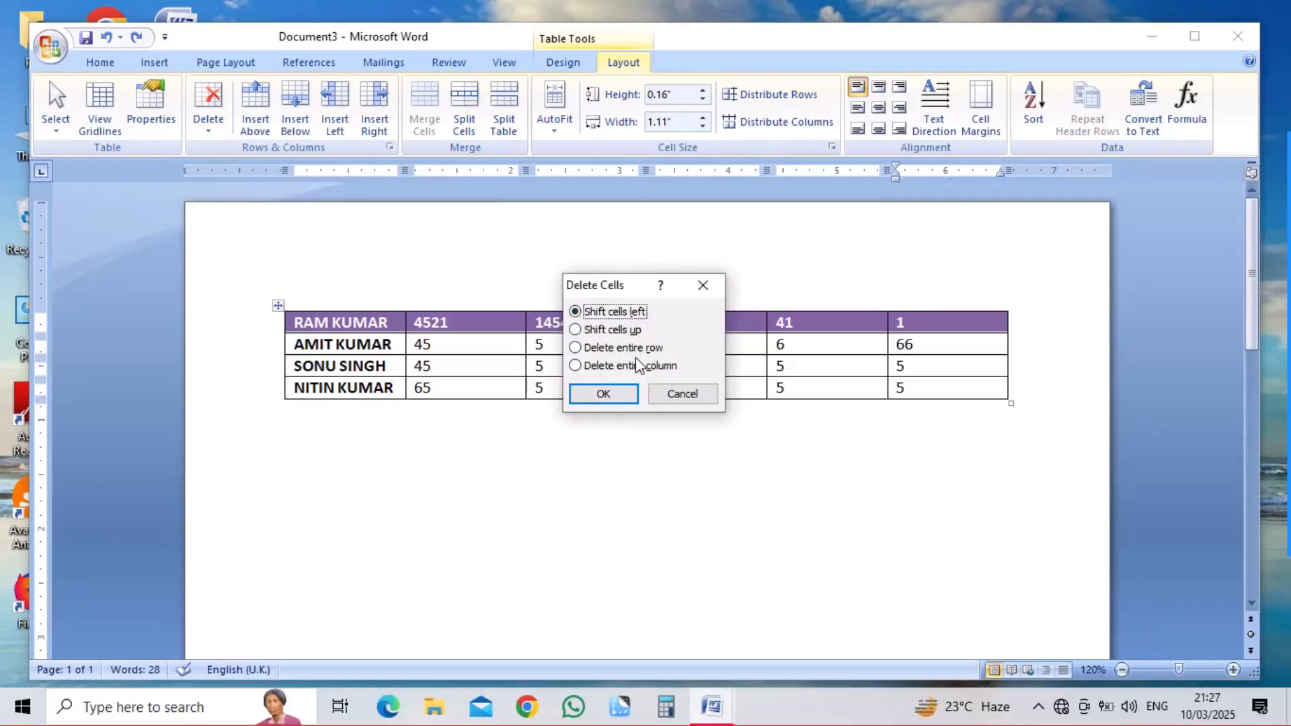
left_click(602, 395)
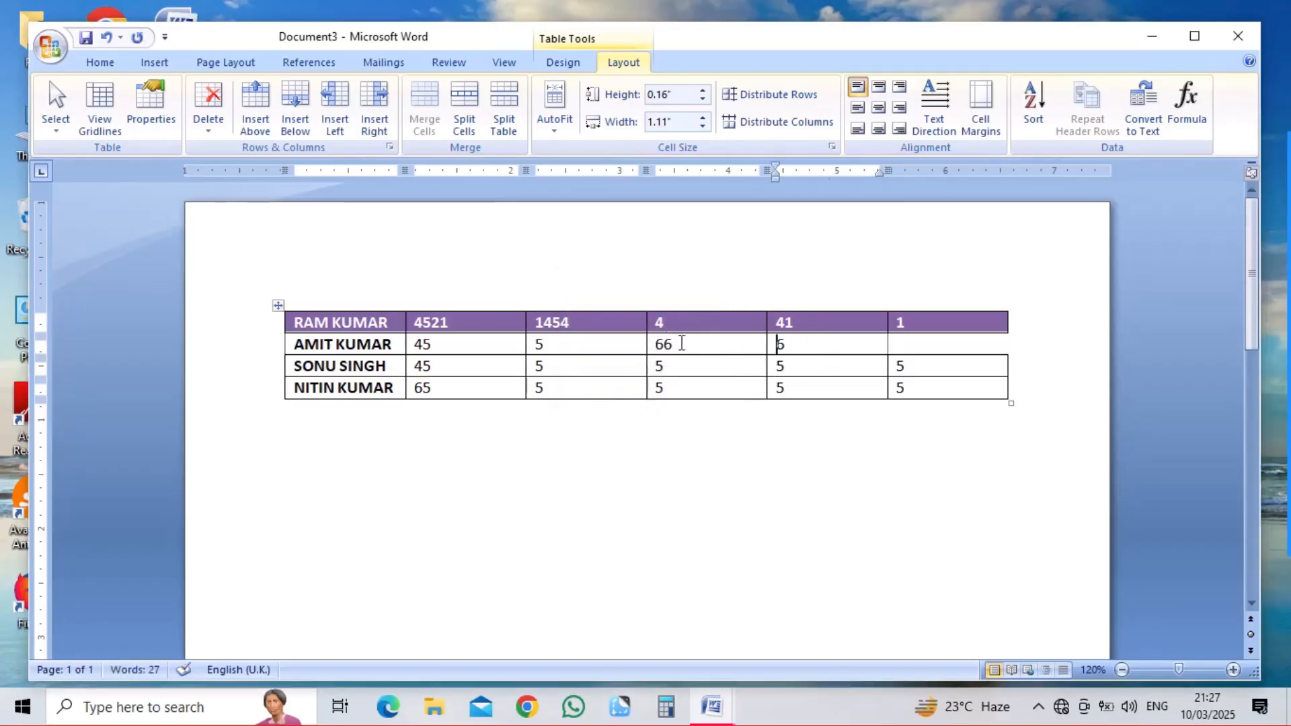
left_click(931, 344)
type("66")
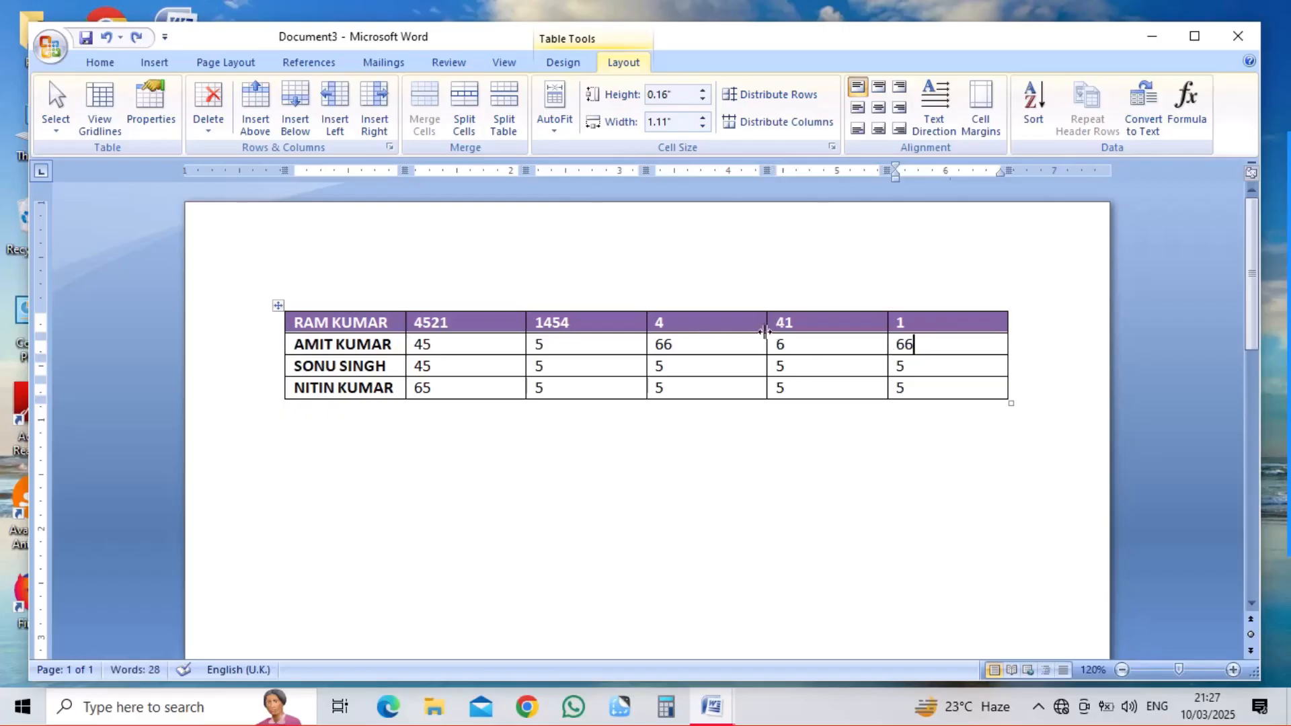
Step: Delete the table's last column and undo the deletion
left_click(199, 130)
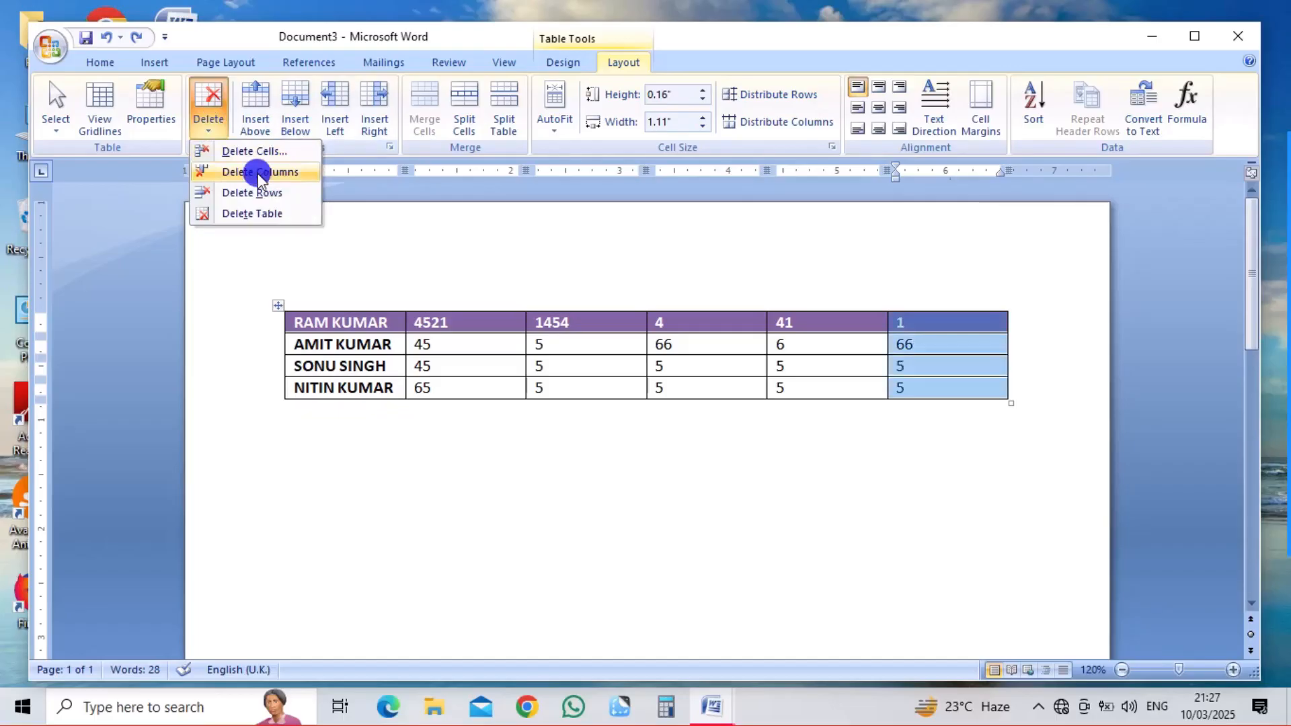
left_click(260, 173)
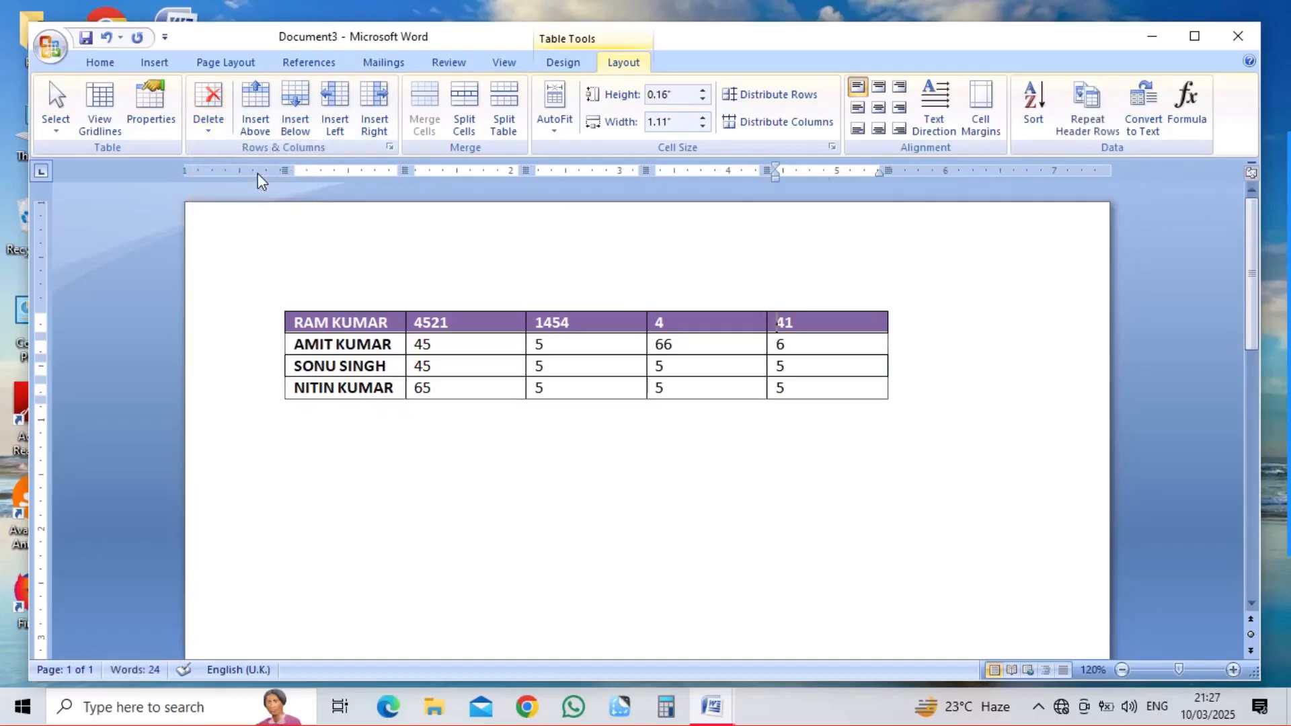
key("ctrl+z")
Step: Delete the table's second row and undo the deletion
left_click(205, 128)
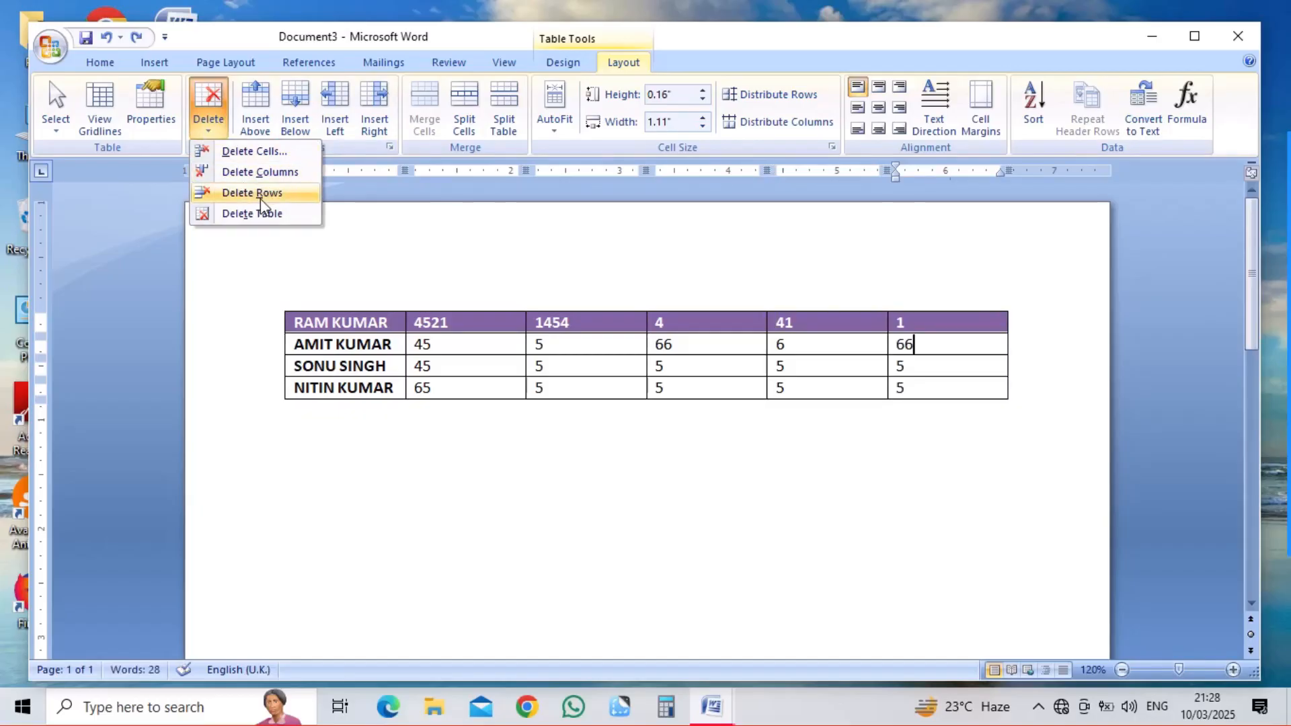
left_click(260, 198)
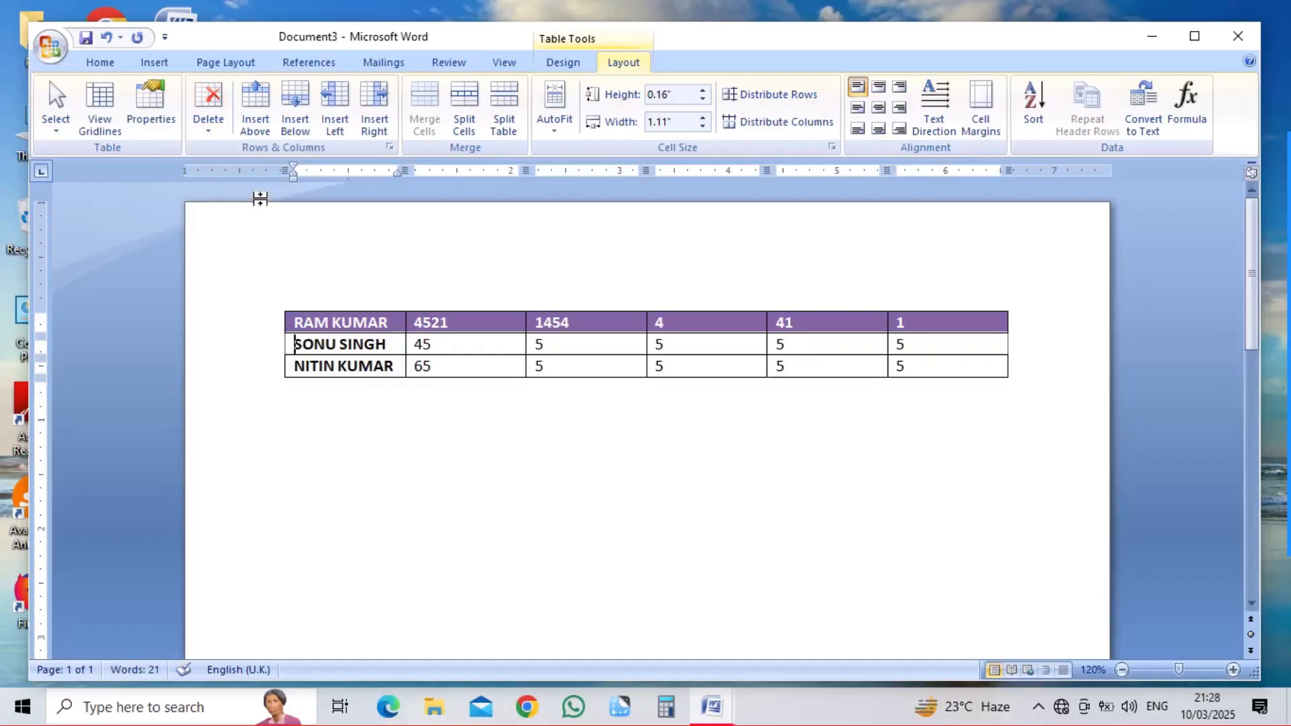
key("ctrl+z")
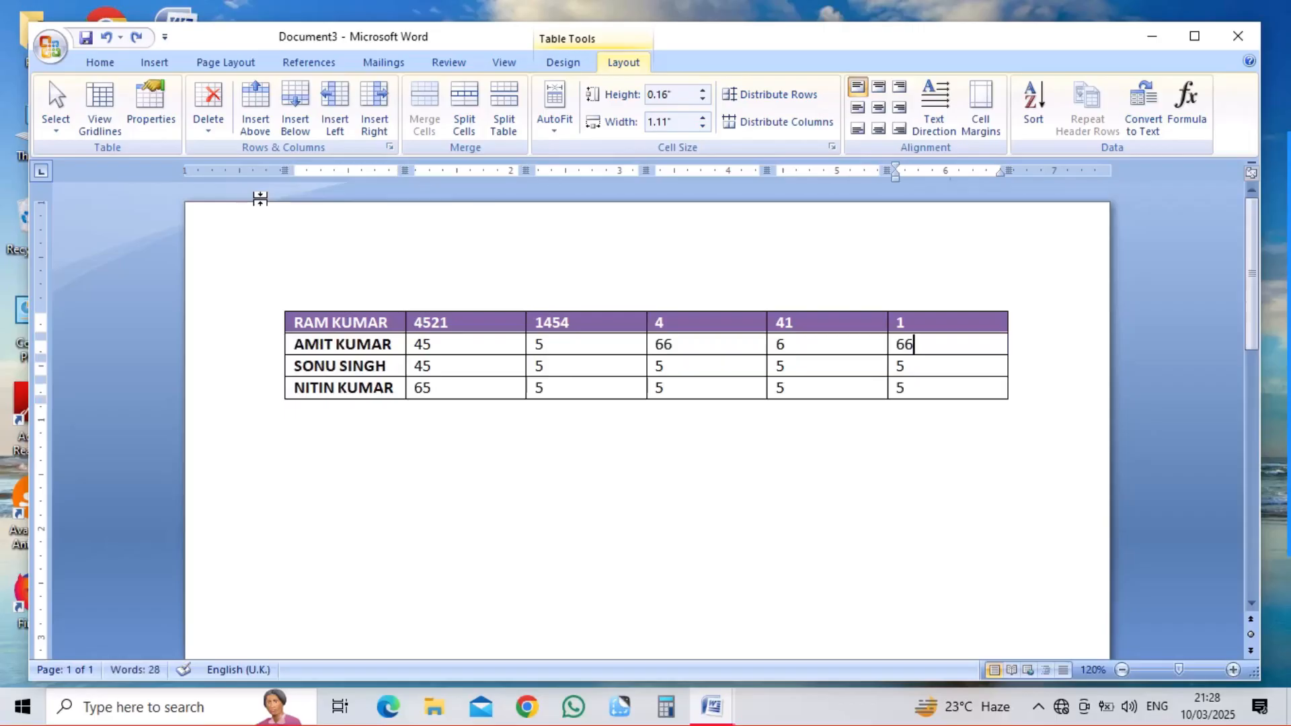
Step: Delete the entire table and undo the deletion
left_click(210, 127)
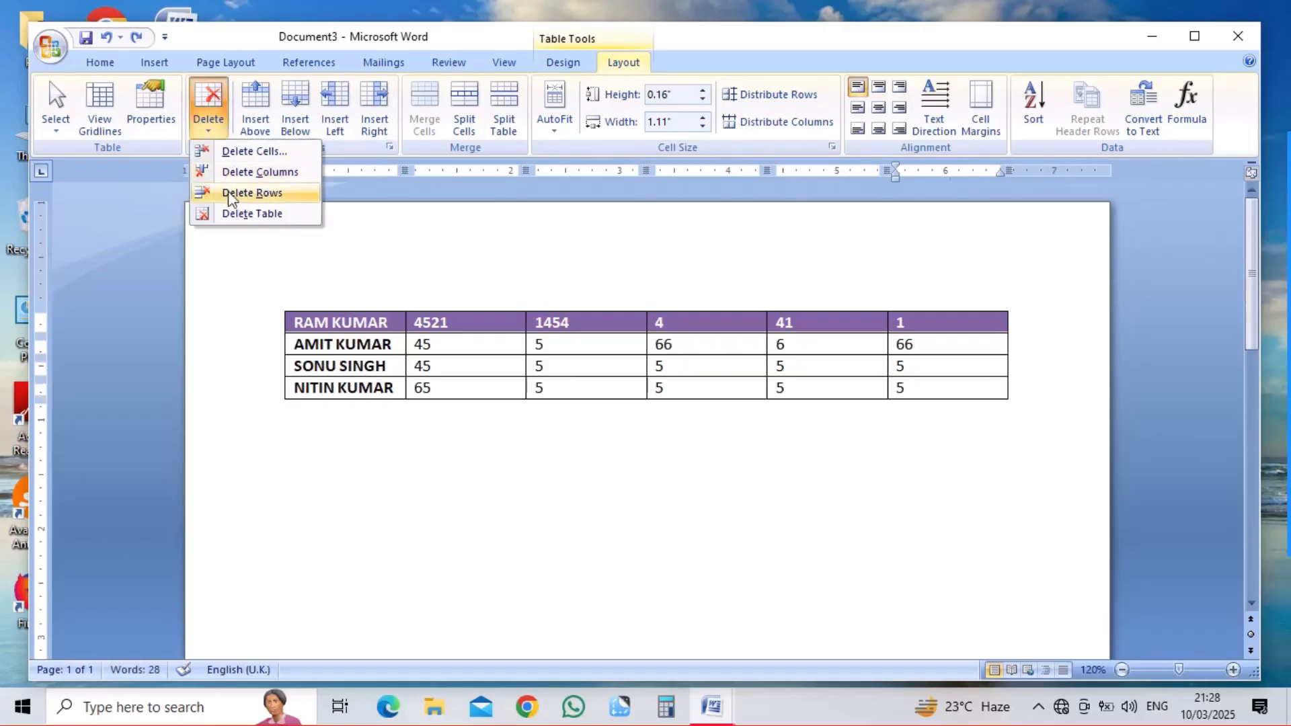
left_click(242, 216)
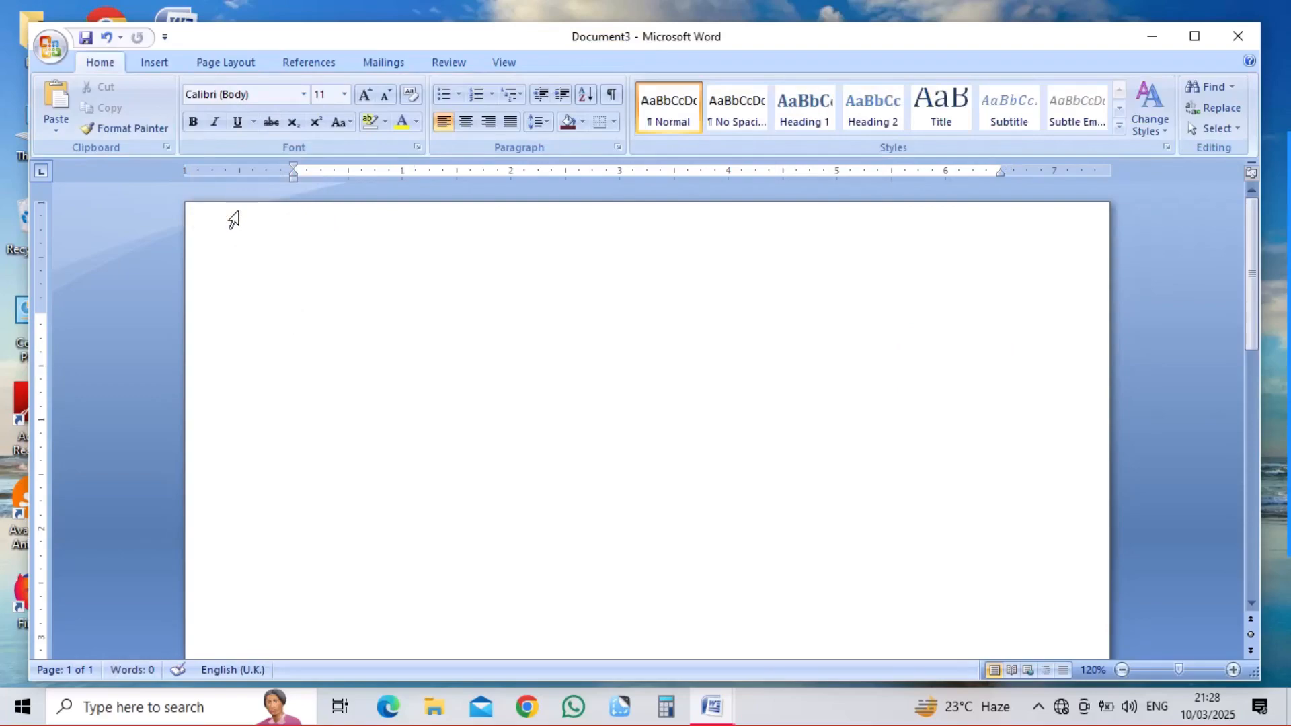
key("ctrl+z")
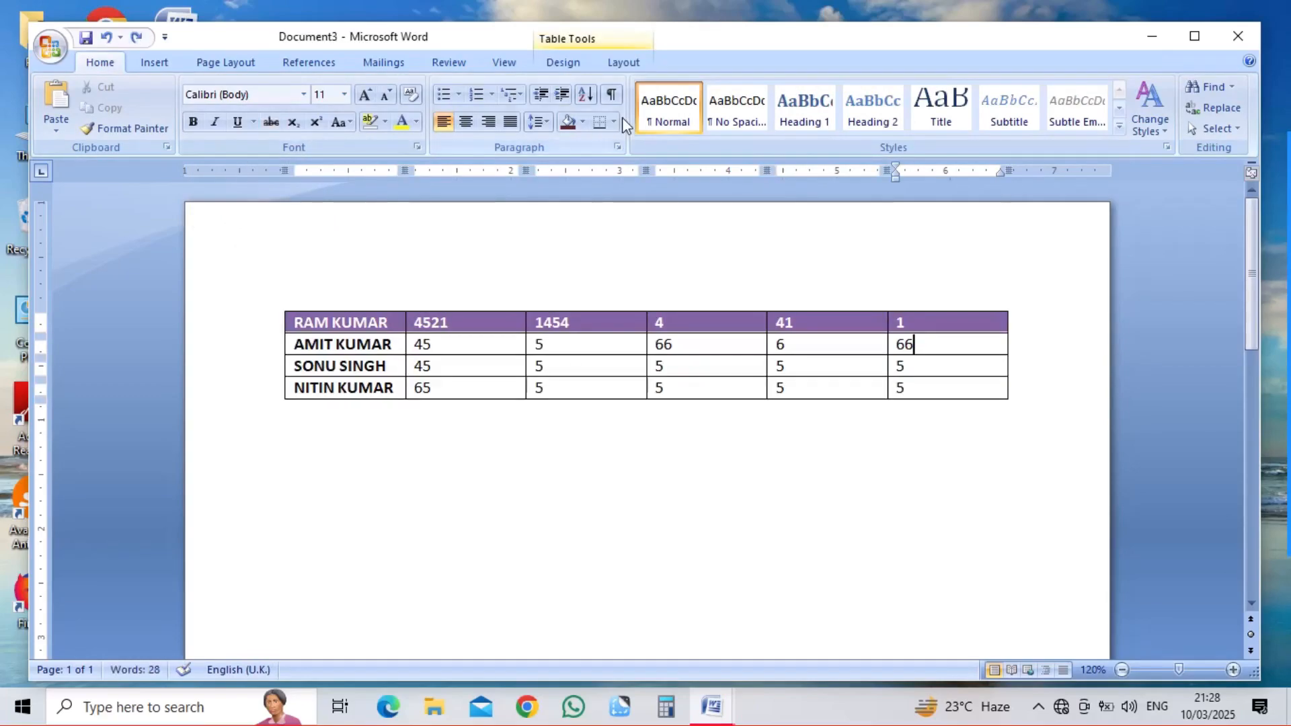
Step: Insert two blank rows directly above the table's last row, one at a time
left_click(621, 63)
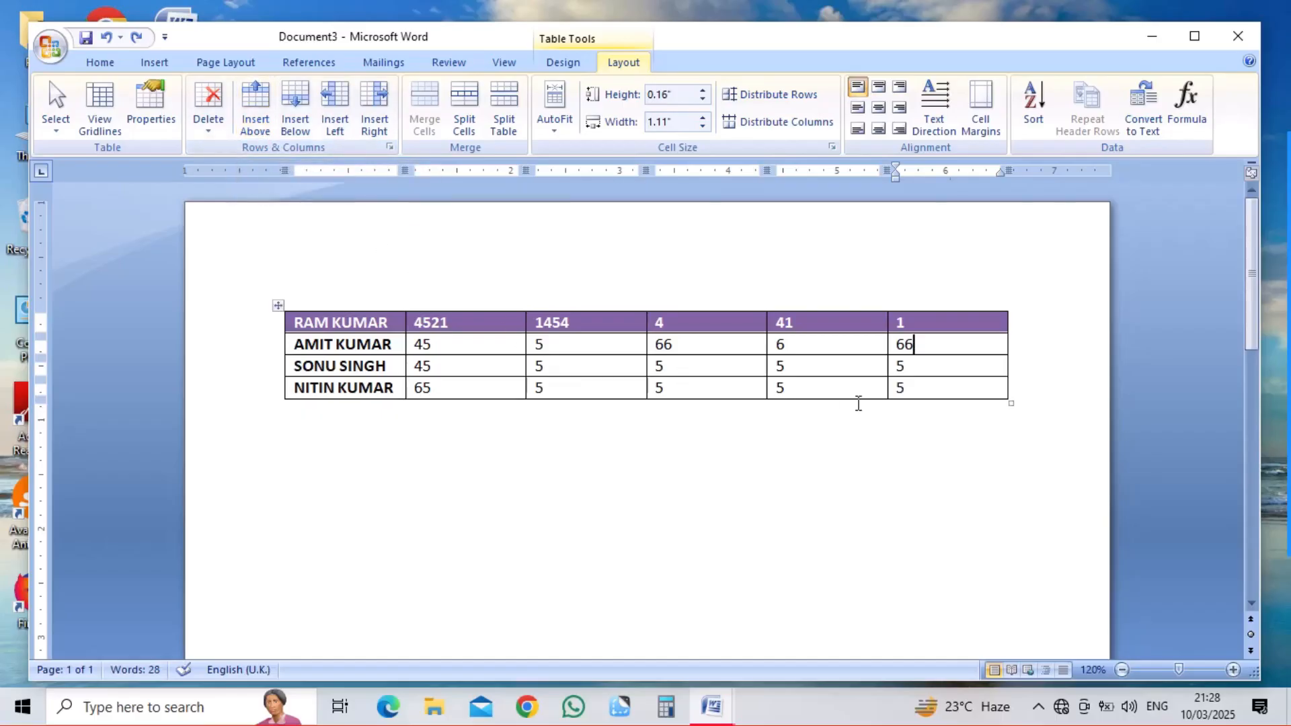
left_click(938, 384)
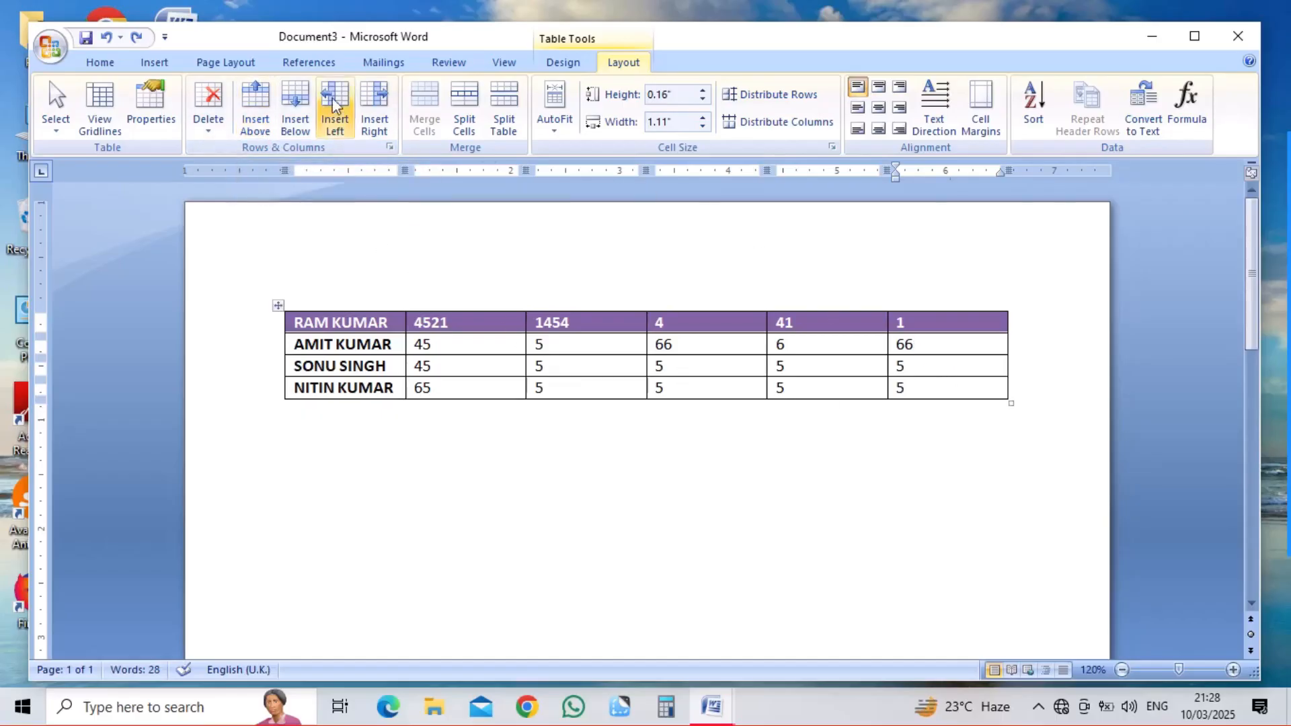
left_click(249, 114)
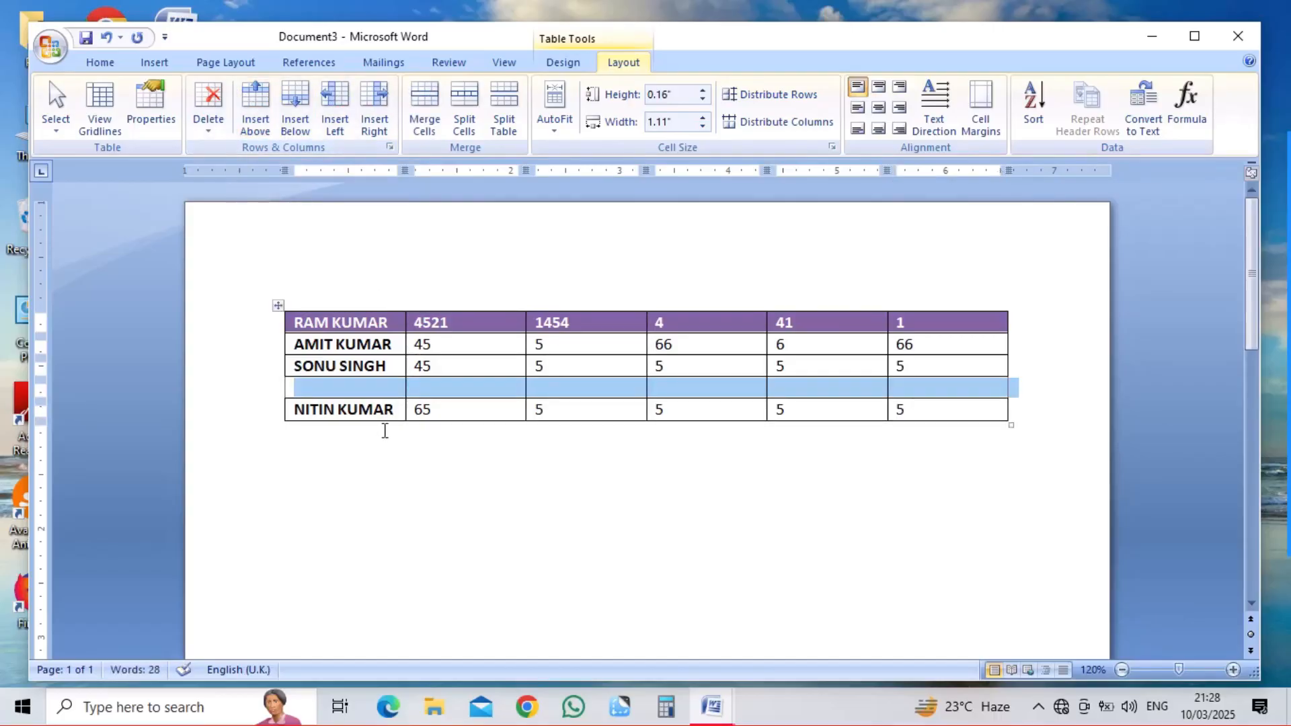
left_click(388, 402)
left_click(258, 118)
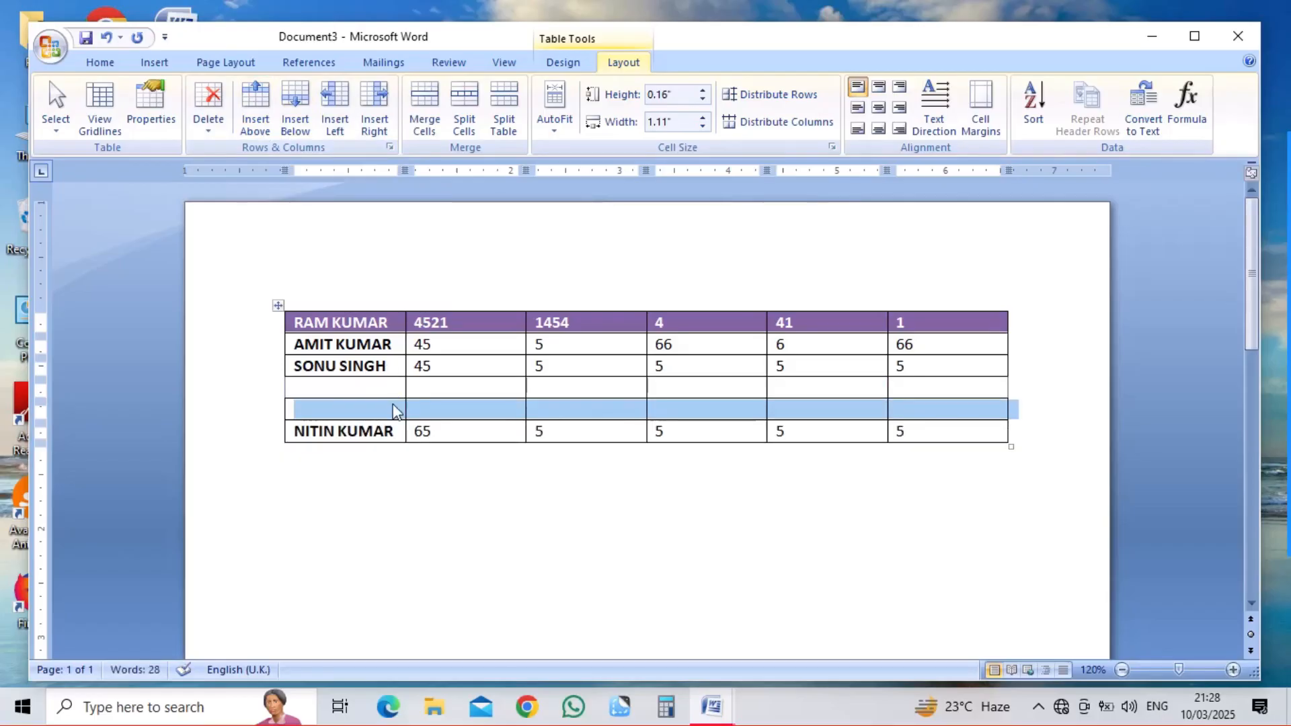
Step: Insert six blank rows below the table's last filled row
left_click(393, 425)
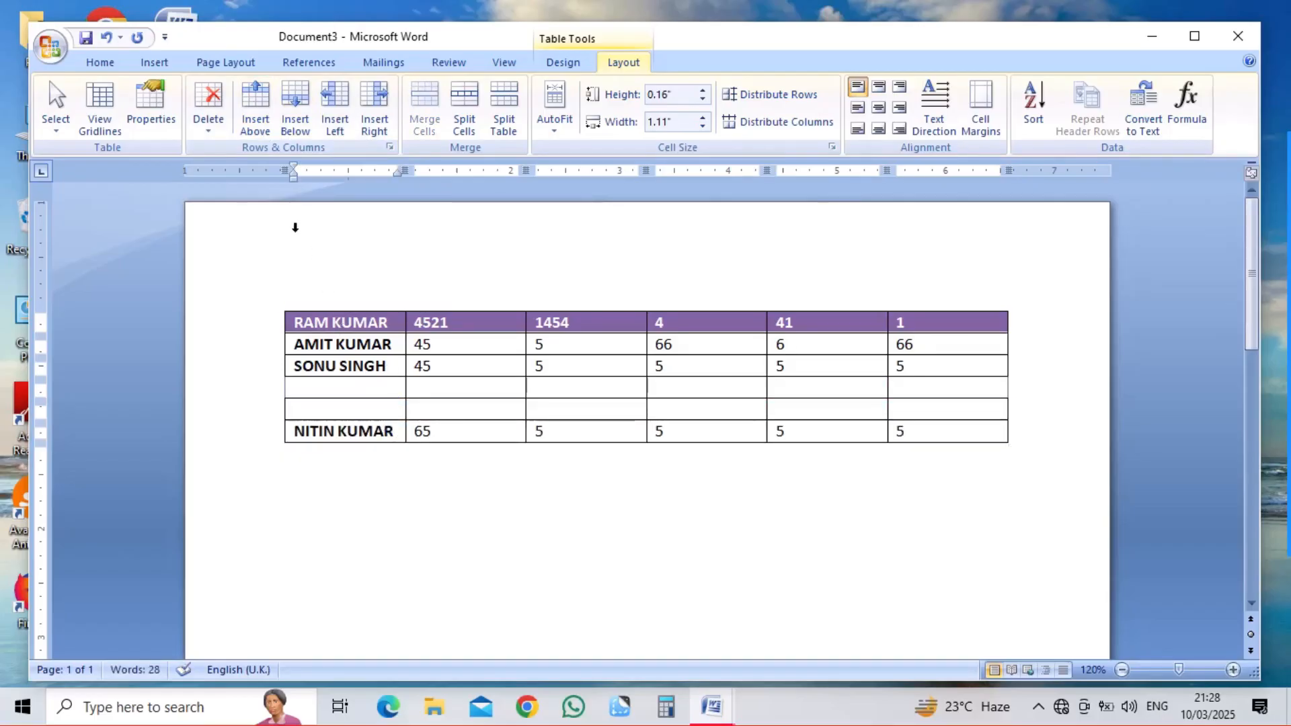
left_click(300, 122)
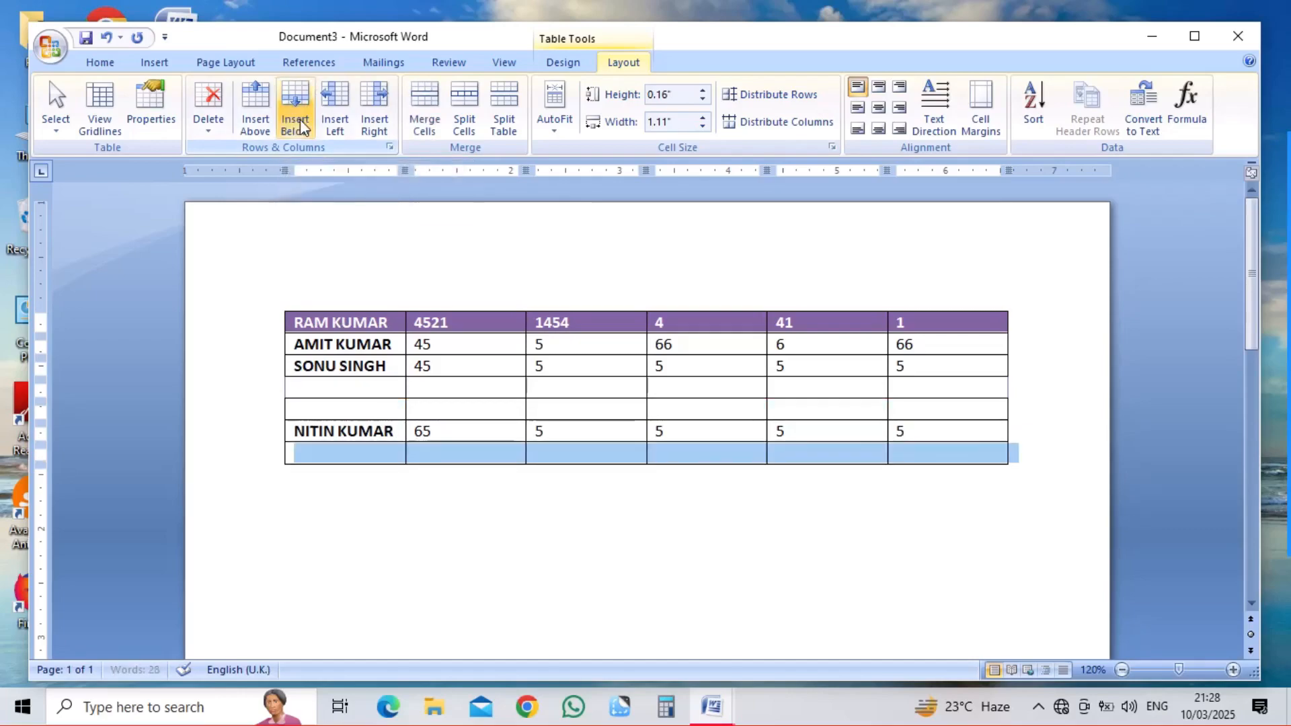
left_click(296, 114)
left_click(295, 114)
left_click(296, 115)
left_click(296, 115)
left_click(296, 114)
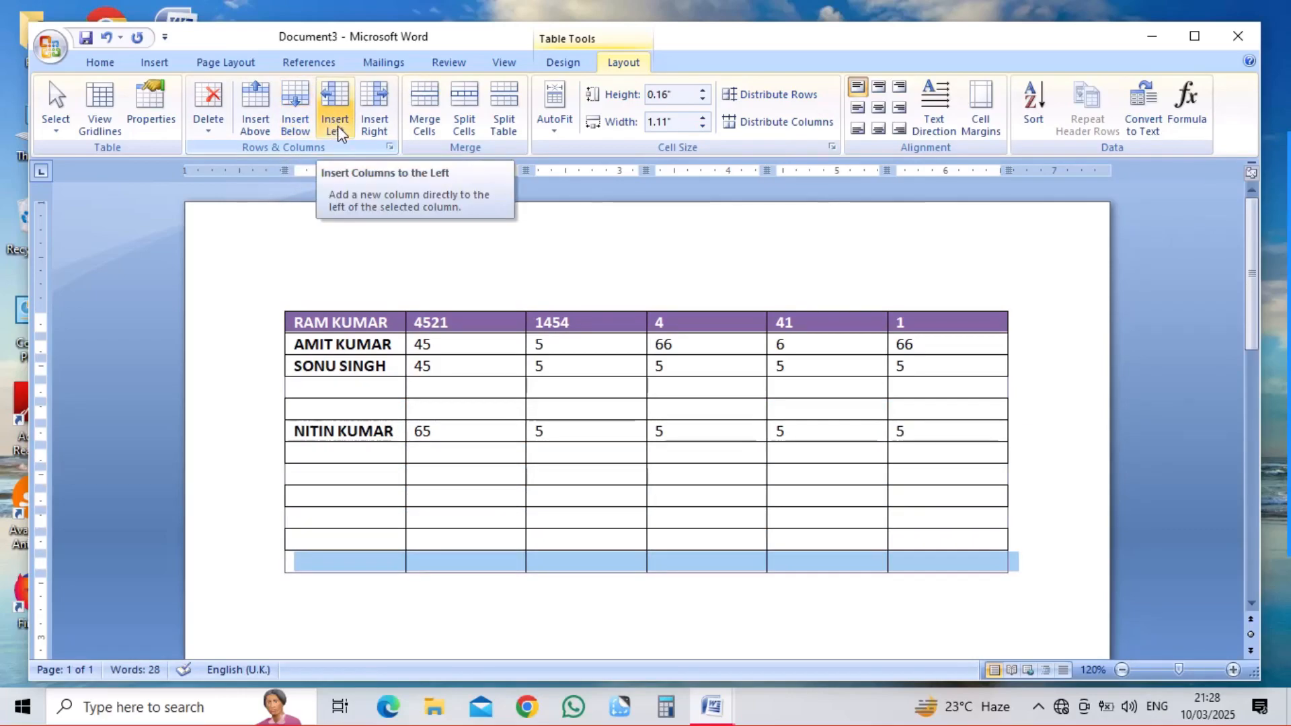
Step: Insert a blank column to the left of the table's second column, and place the cursor in the first column's last filled cell
left_click(452, 431)
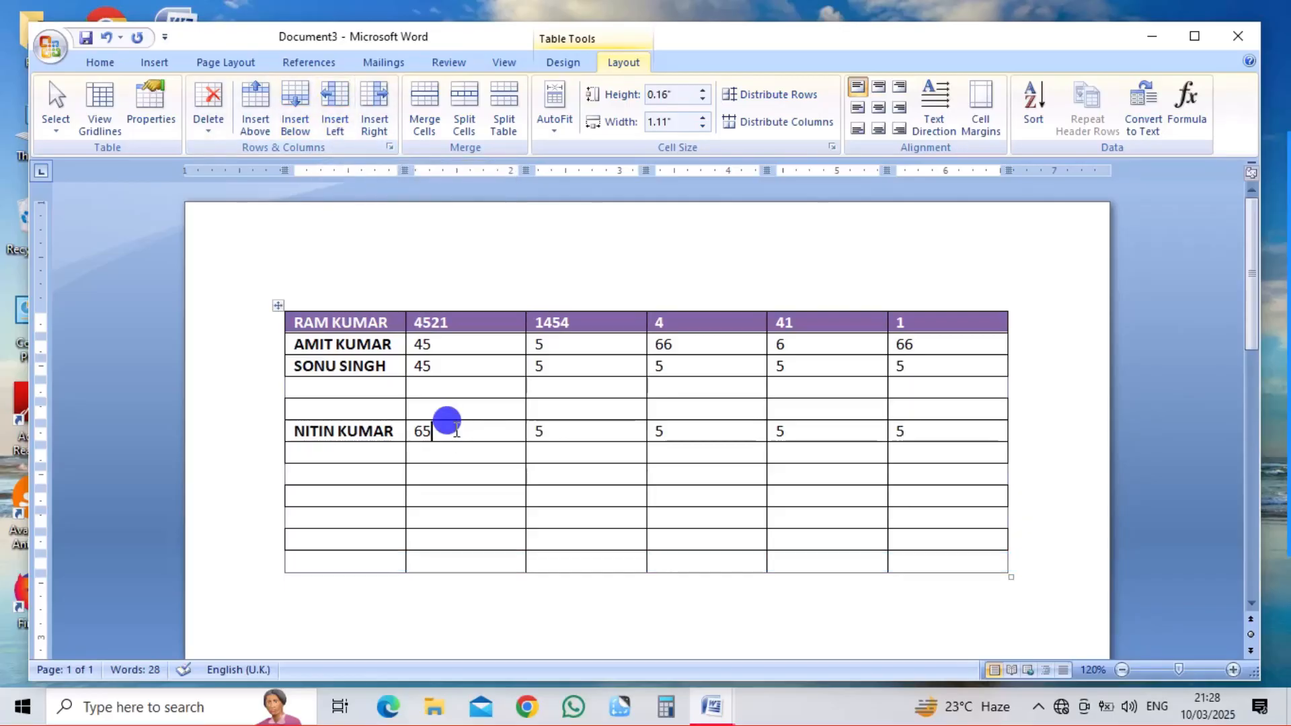
left_click(323, 116)
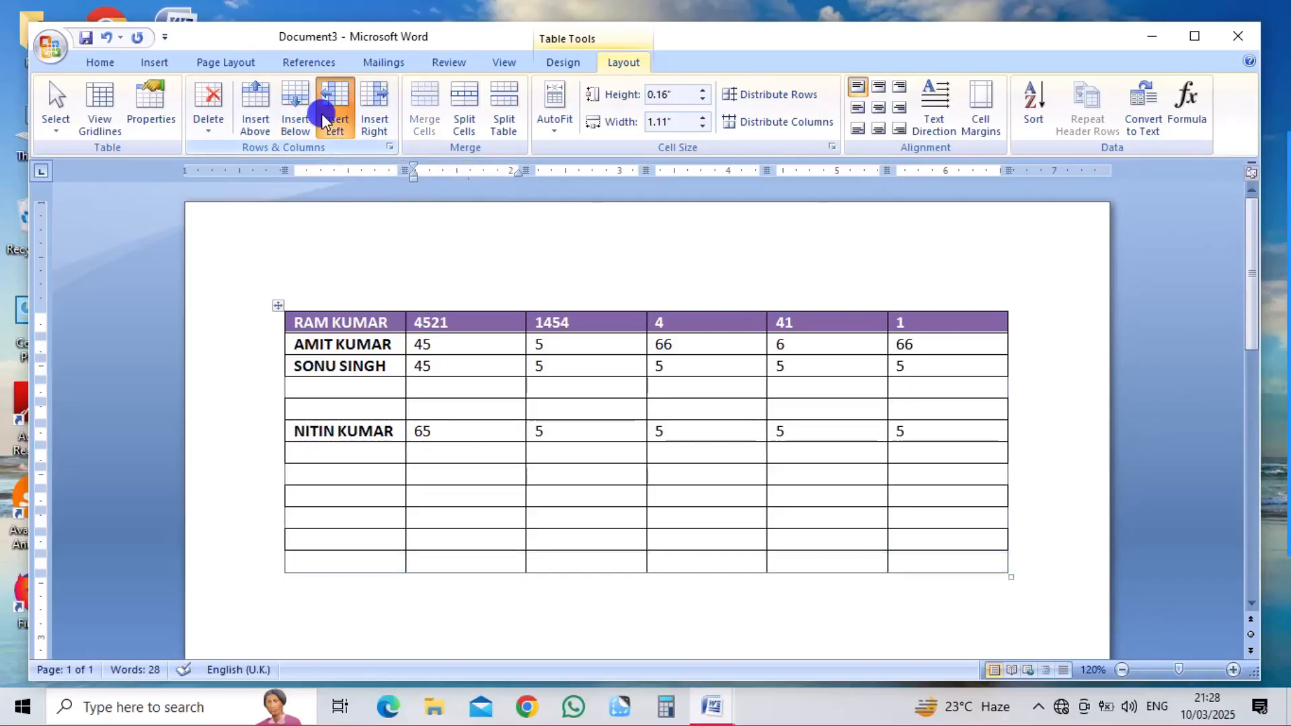
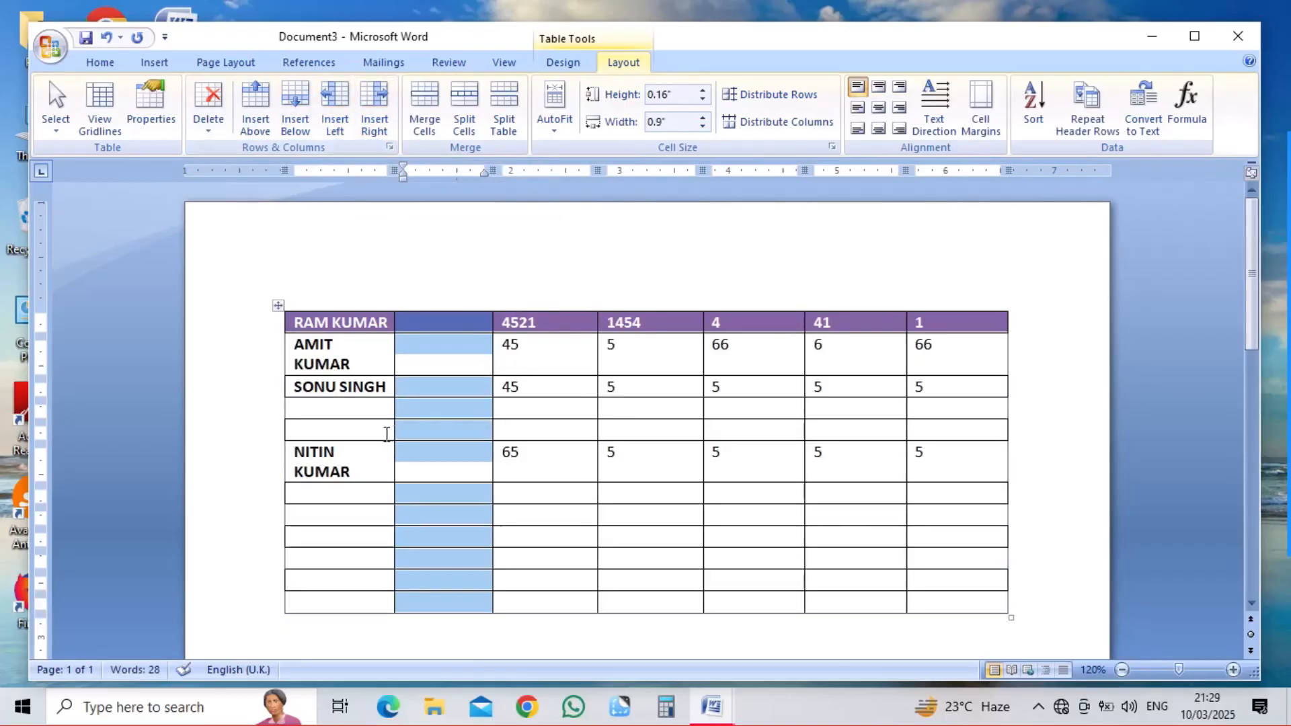
left_click(353, 447)
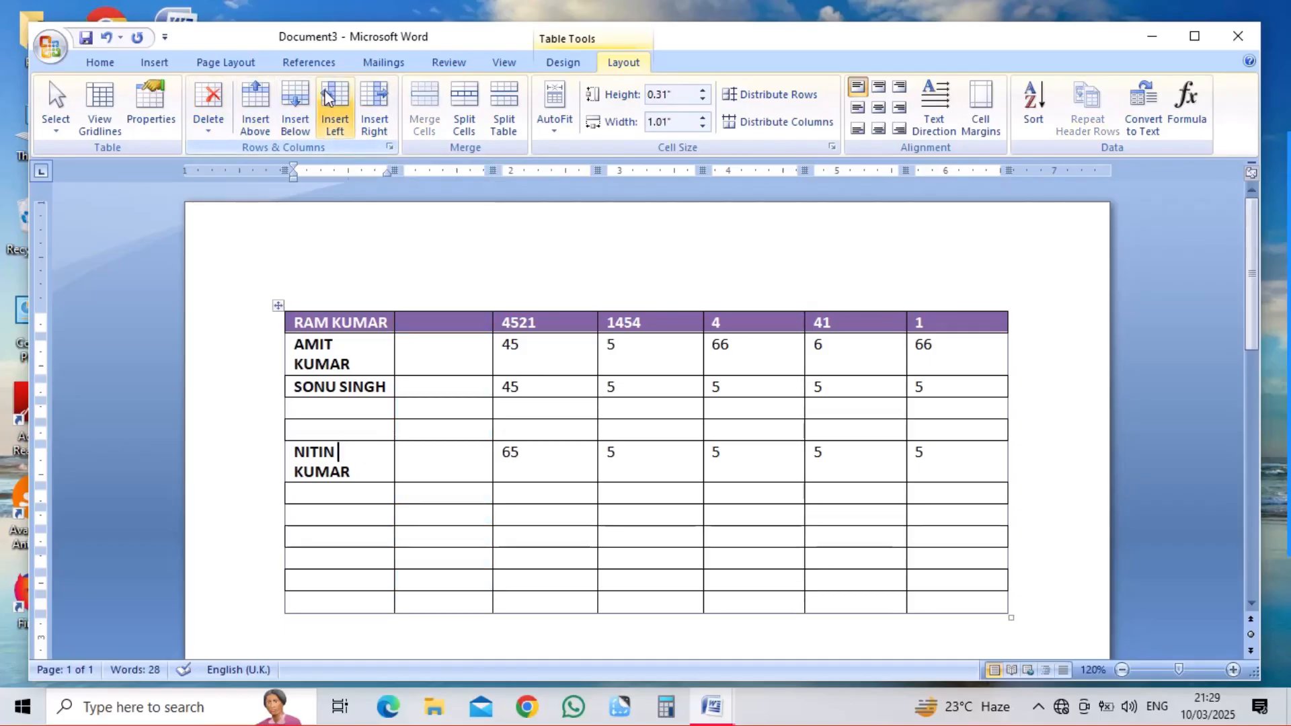
Step: Insert four blank columns between the names column and the column headed 4521, one at a time, using Insert Right and Insert Left
left_click(378, 107)
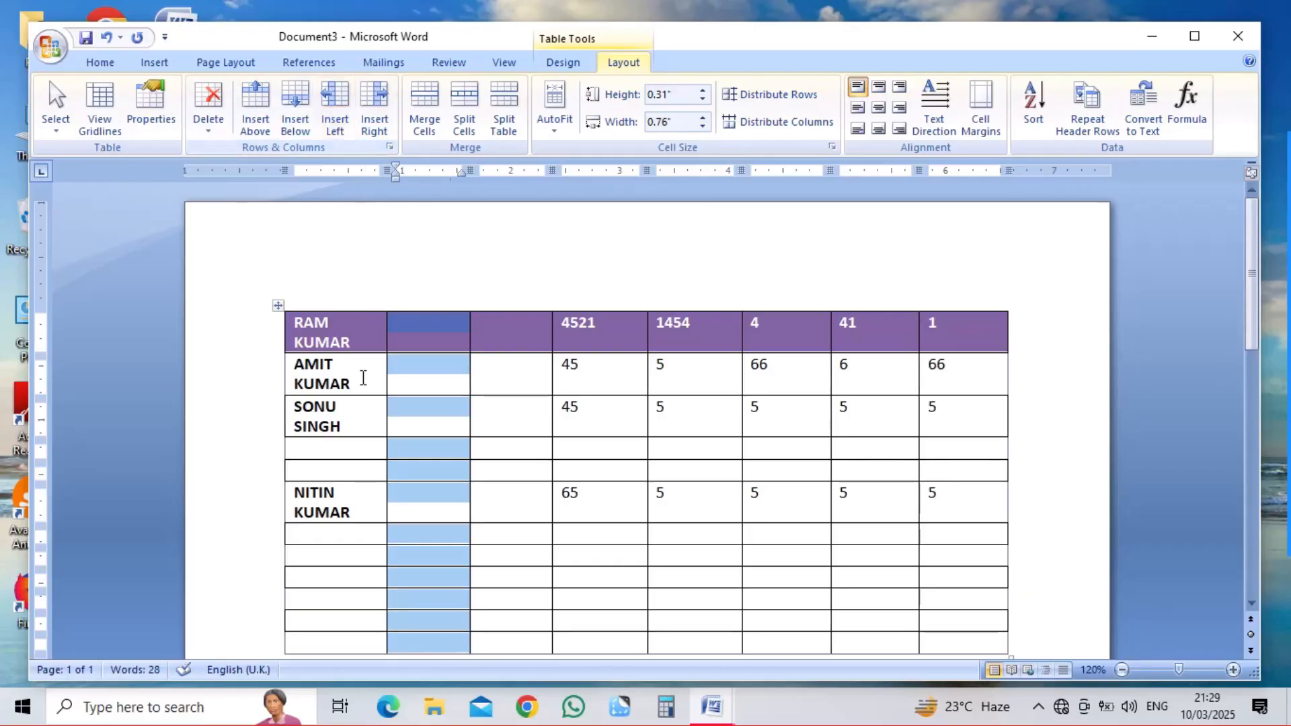
left_click(493, 421)
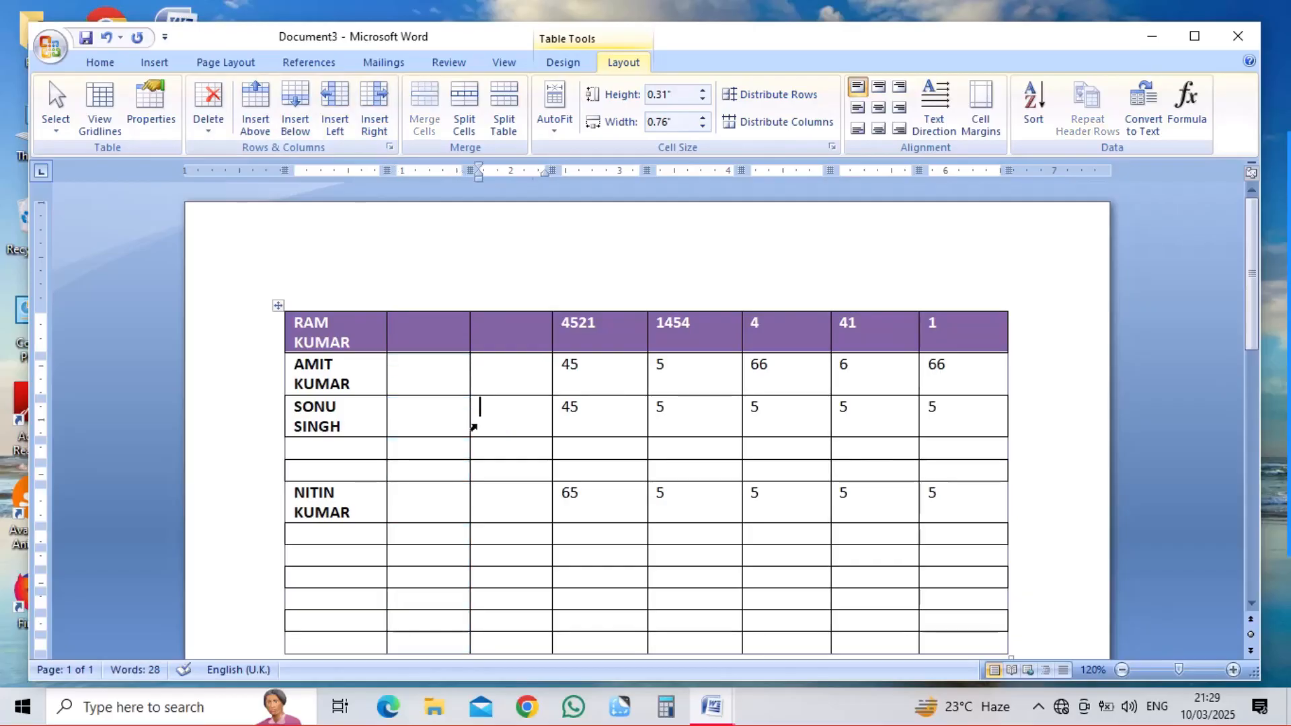
left_click(356, 449)
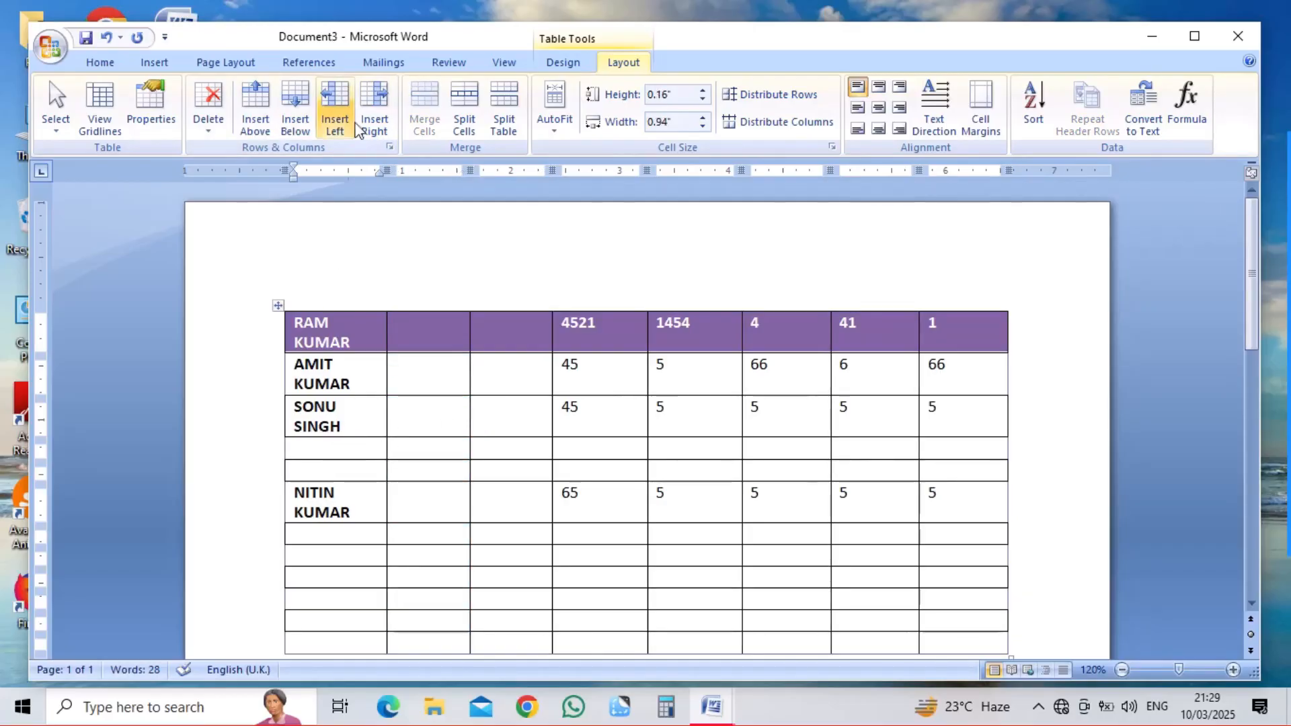
left_click(381, 127)
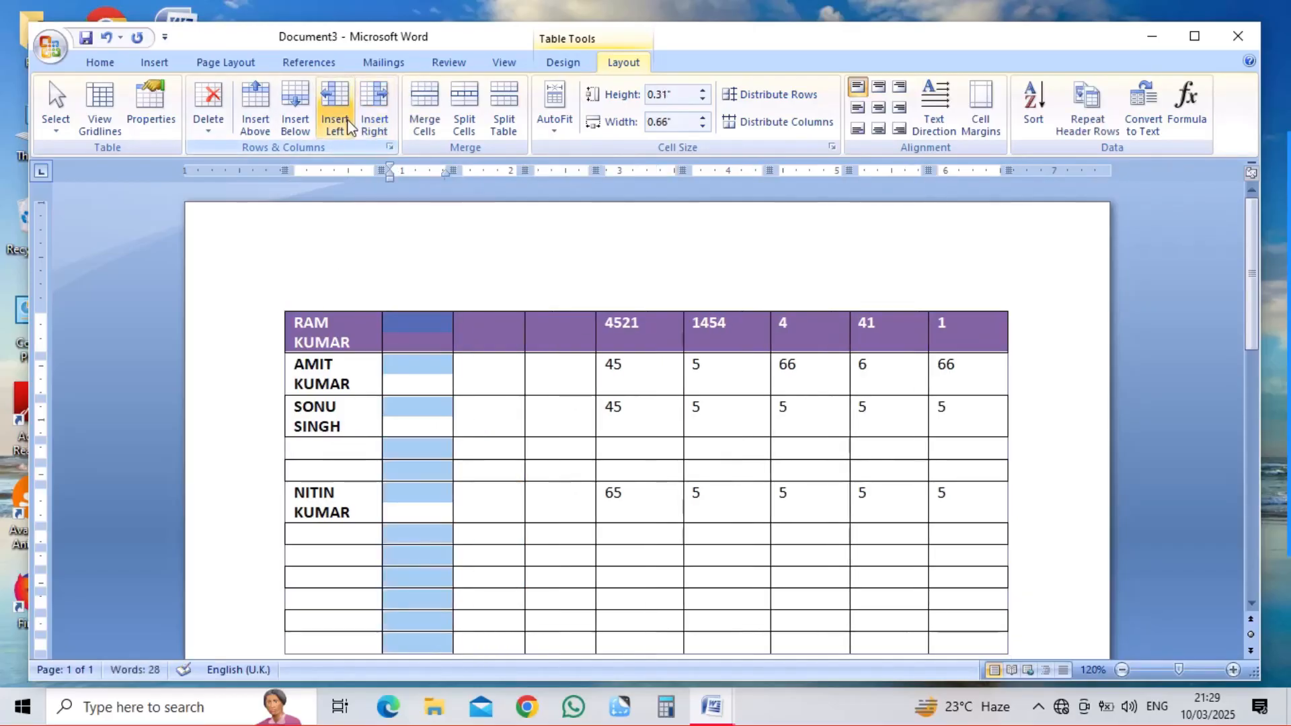
left_click(346, 124)
left_click(375, 125)
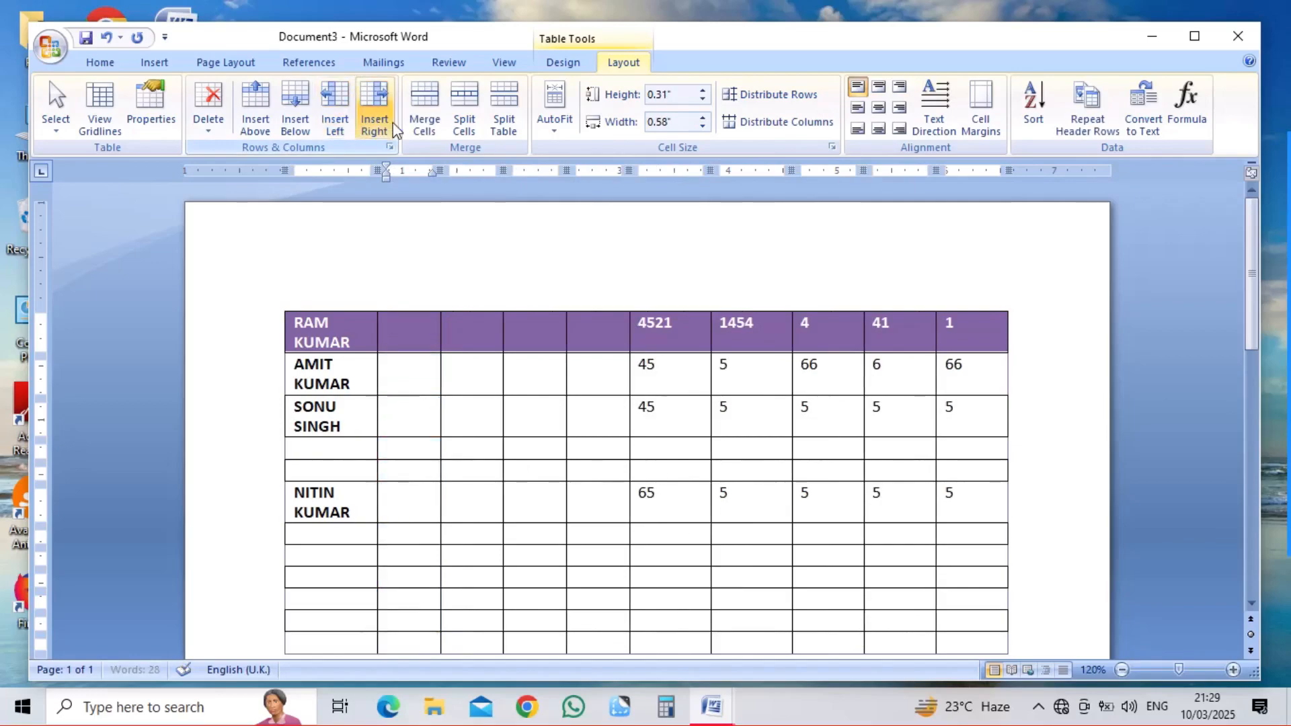
Step: Insert single blank columns to the left and right of the column headed 4521 and to the right of the column headed 1454
left_click(709, 423)
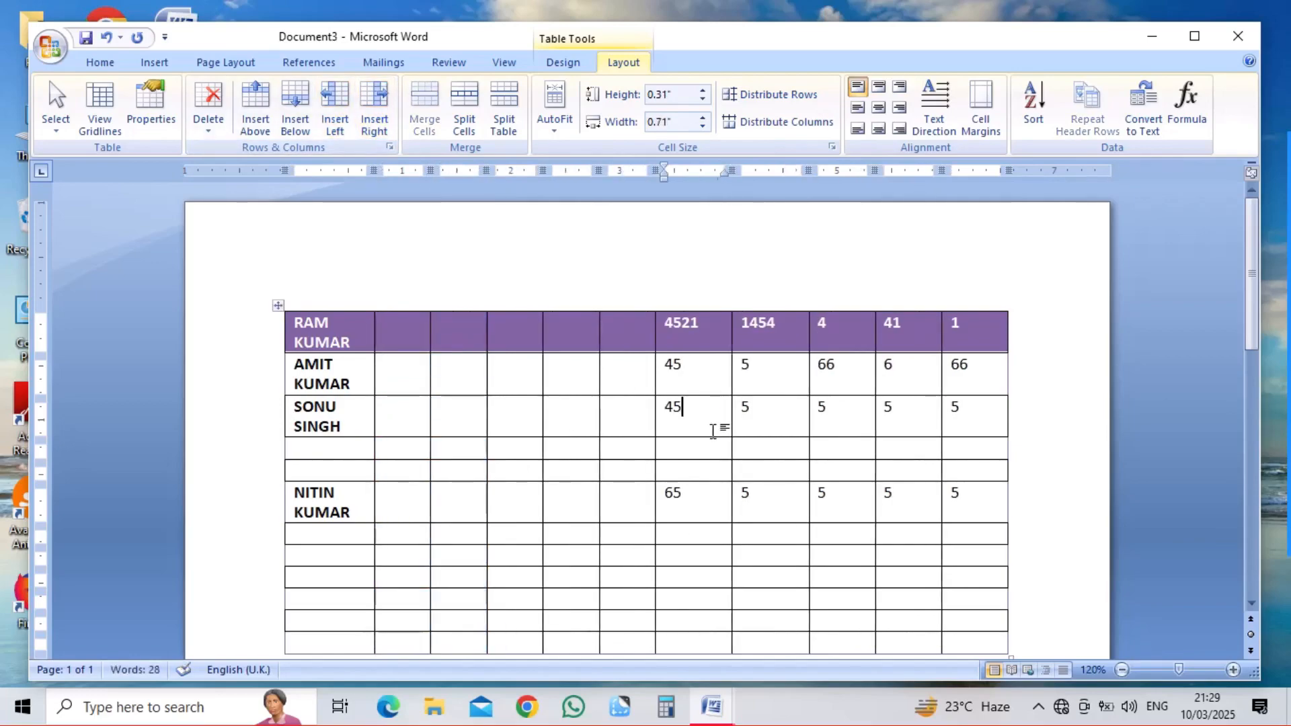
left_click(348, 117)
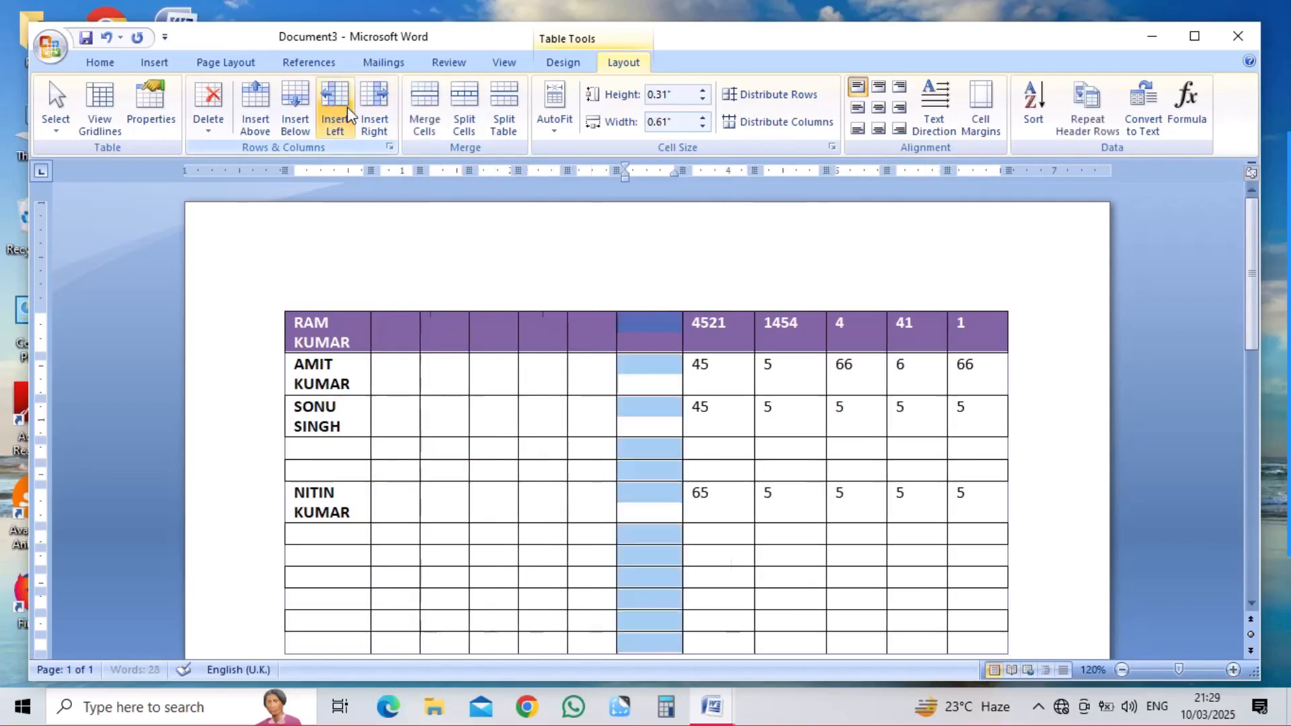
left_click(803, 417)
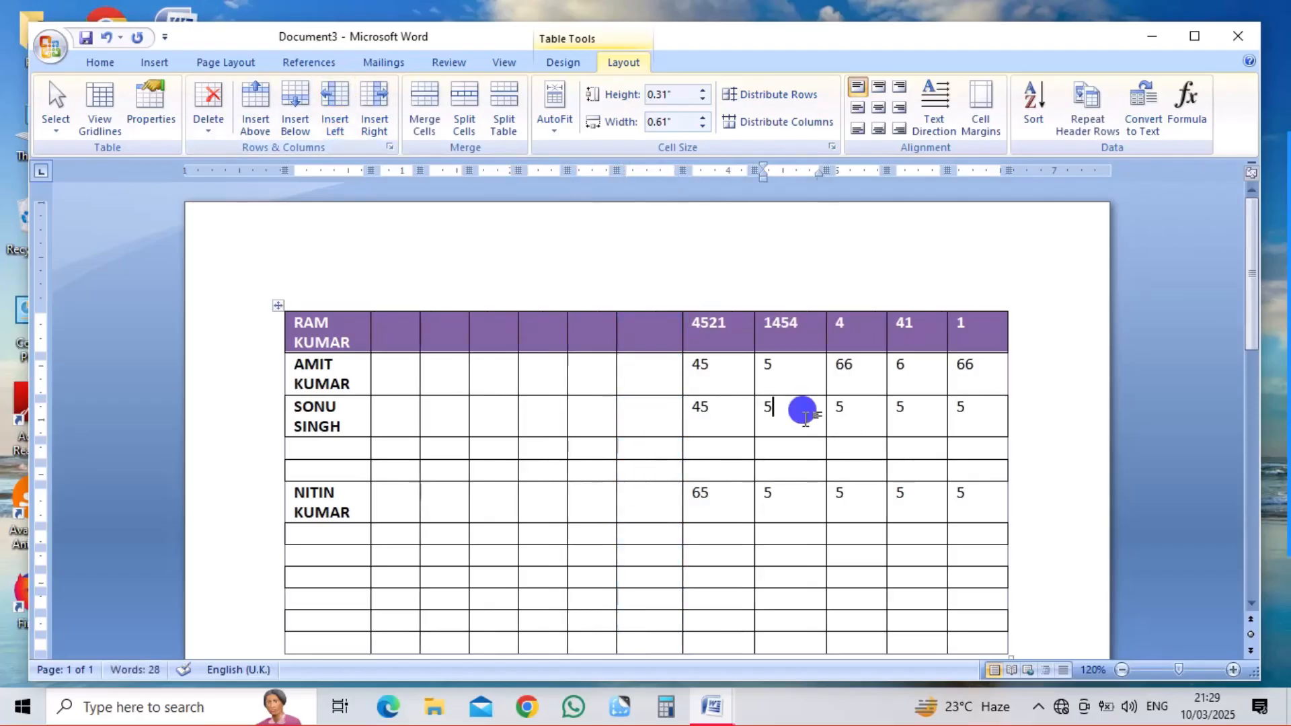
left_click(376, 124)
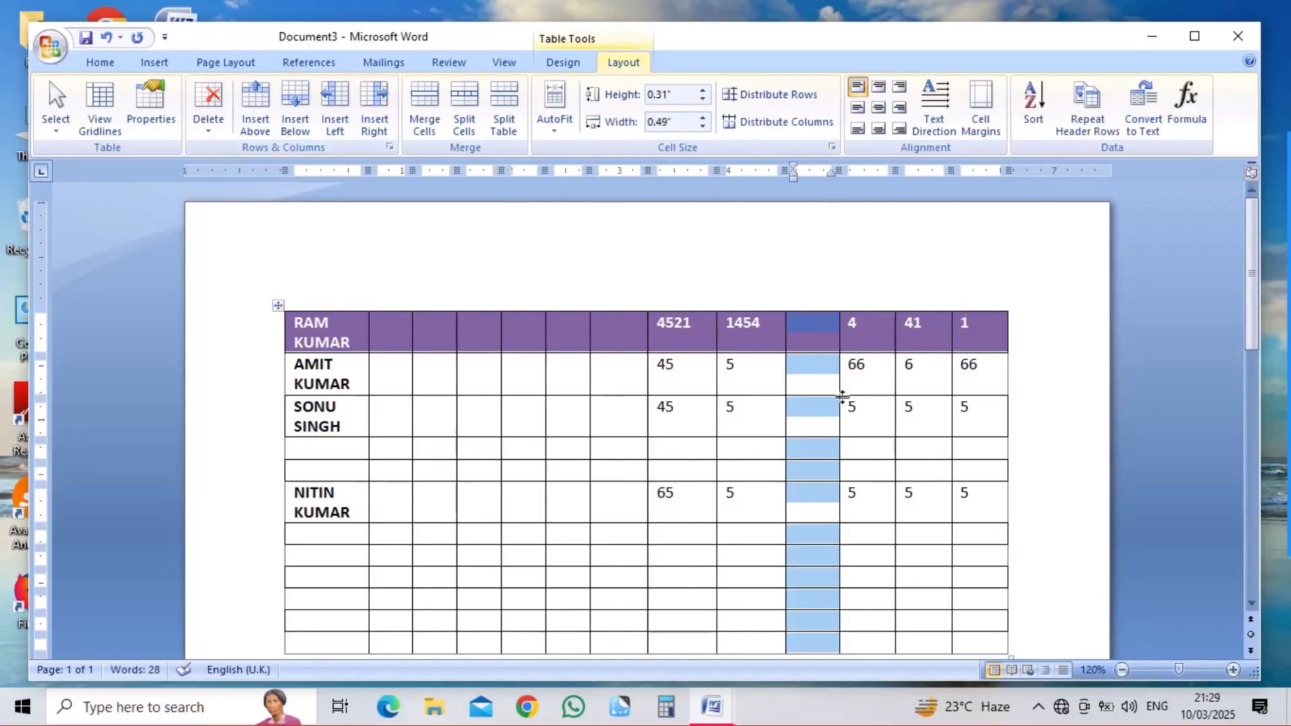
left_click(692, 398)
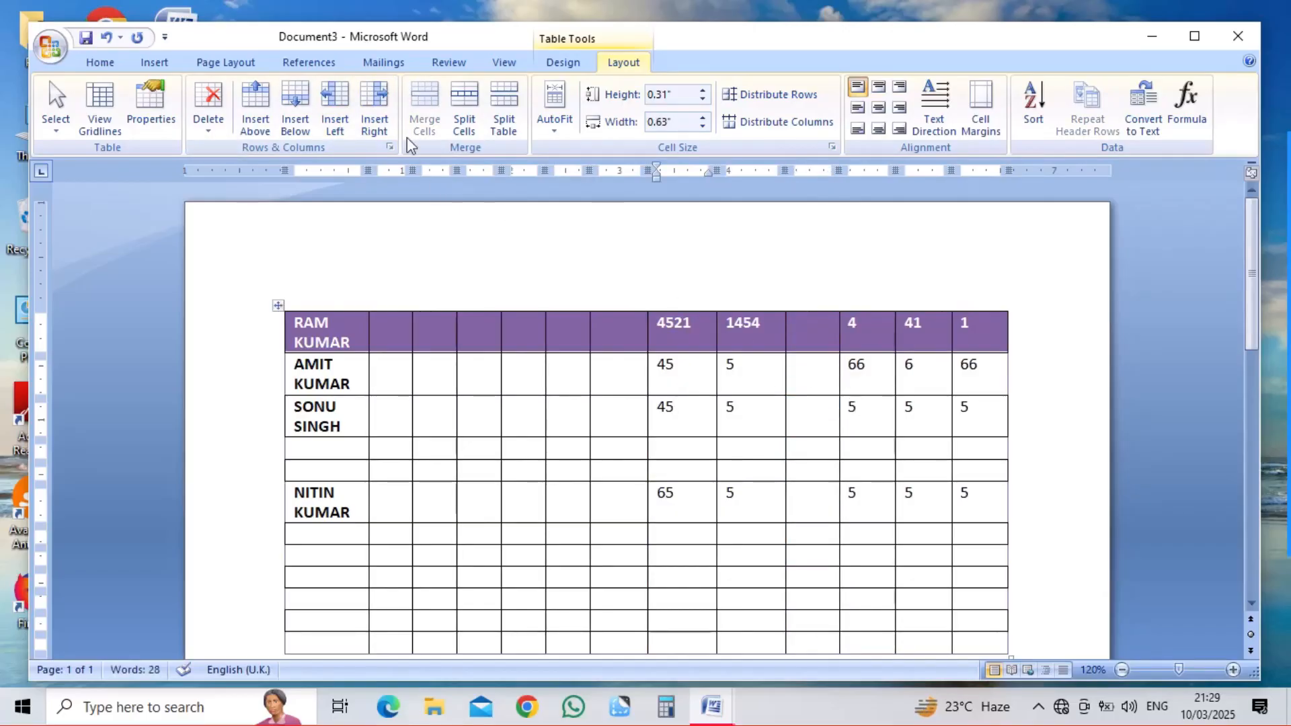
left_click(378, 124)
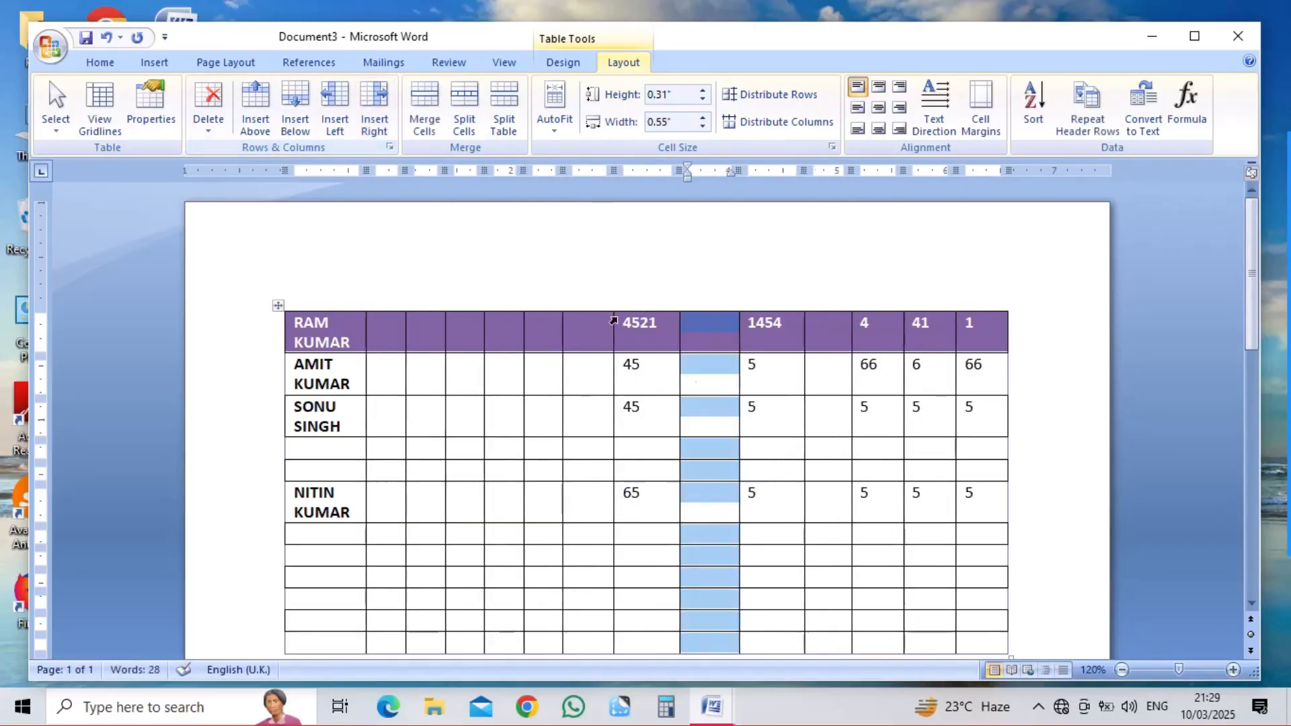
left_click(807, 449)
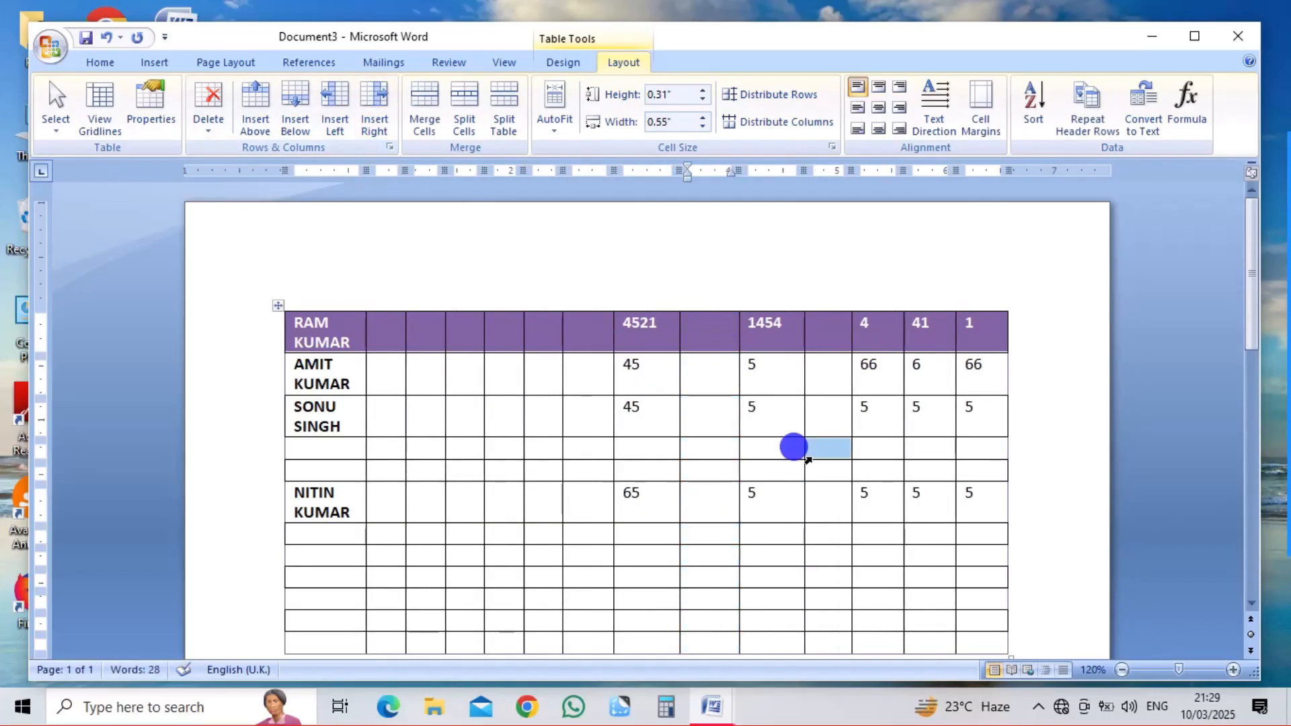
Step: Undo all the row and column insertions and enter 78 in the empty last cell of the table's second row
left_click(276, 649)
key("ctrl+z")
key("ctrl+z")
key("ctrl+z")
key("ctrl+z")
key("ctrl+z")
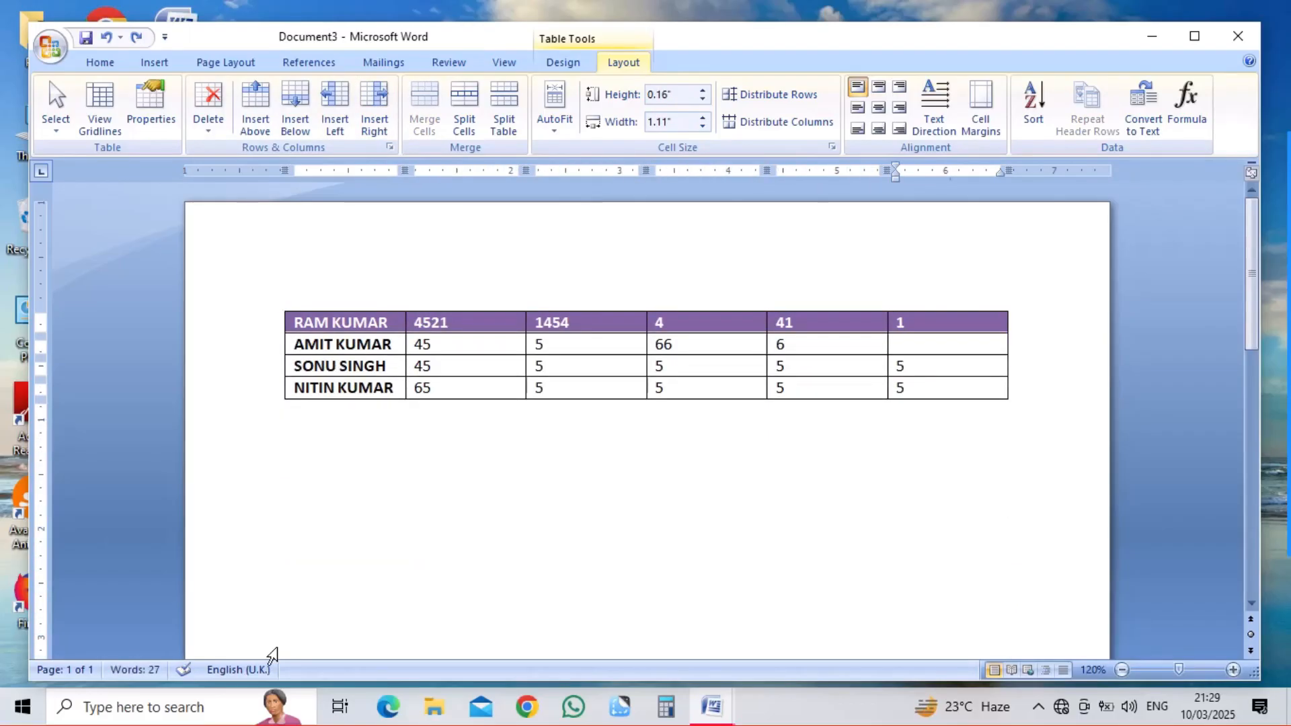
type("78")
Step: Select the table's first and third columns in turn, examine the Merge Cells command's description, and clear the selection
left_click(397, 288)
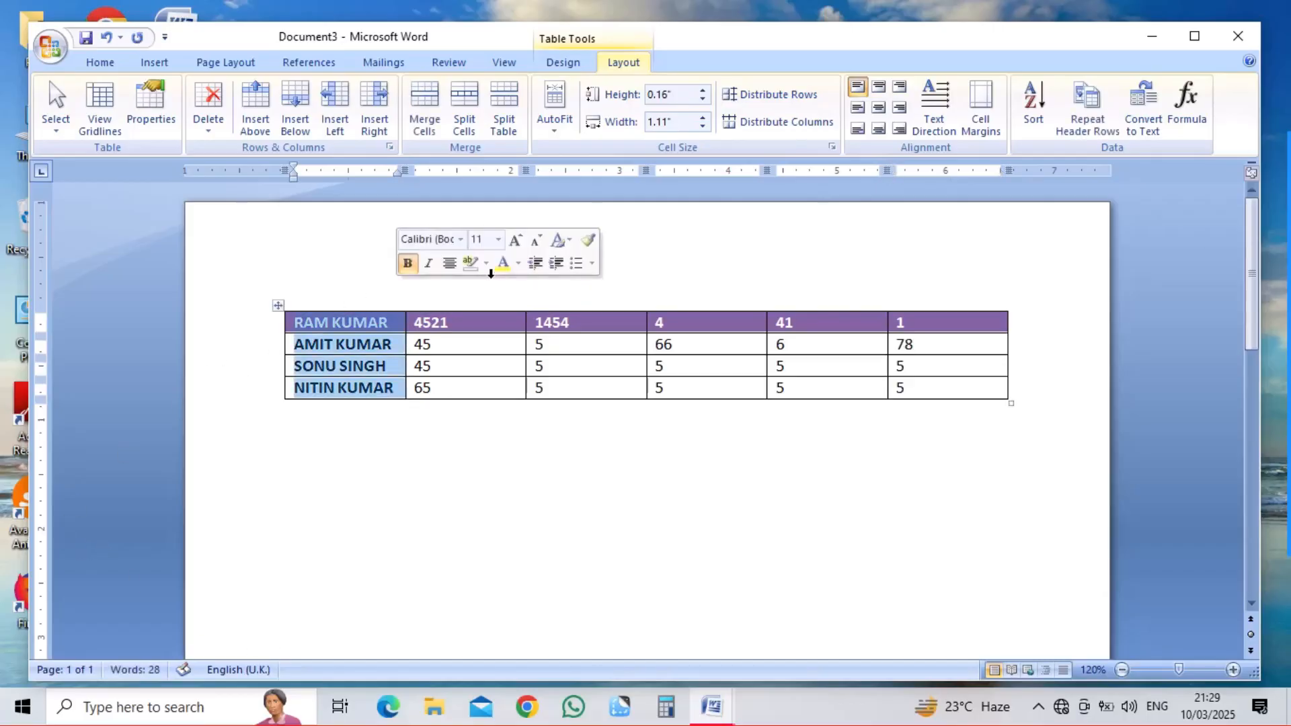
left_click(629, 283)
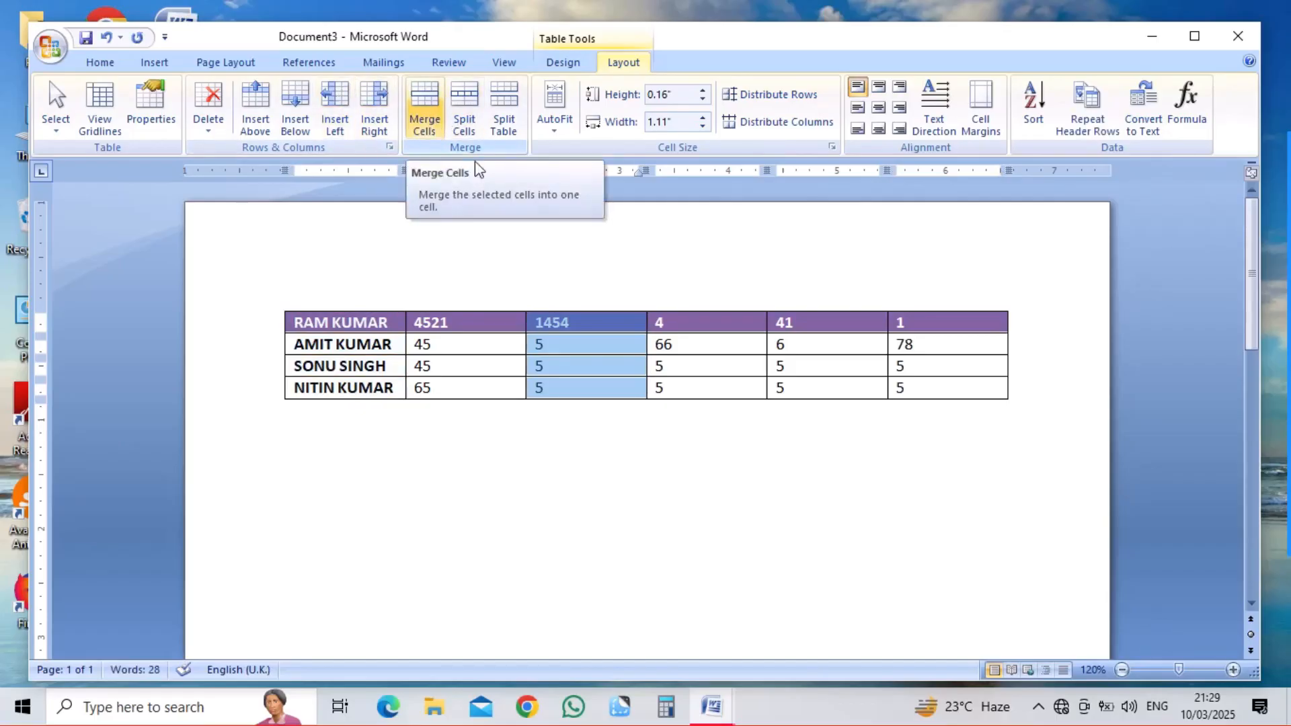
left_click(720, 504)
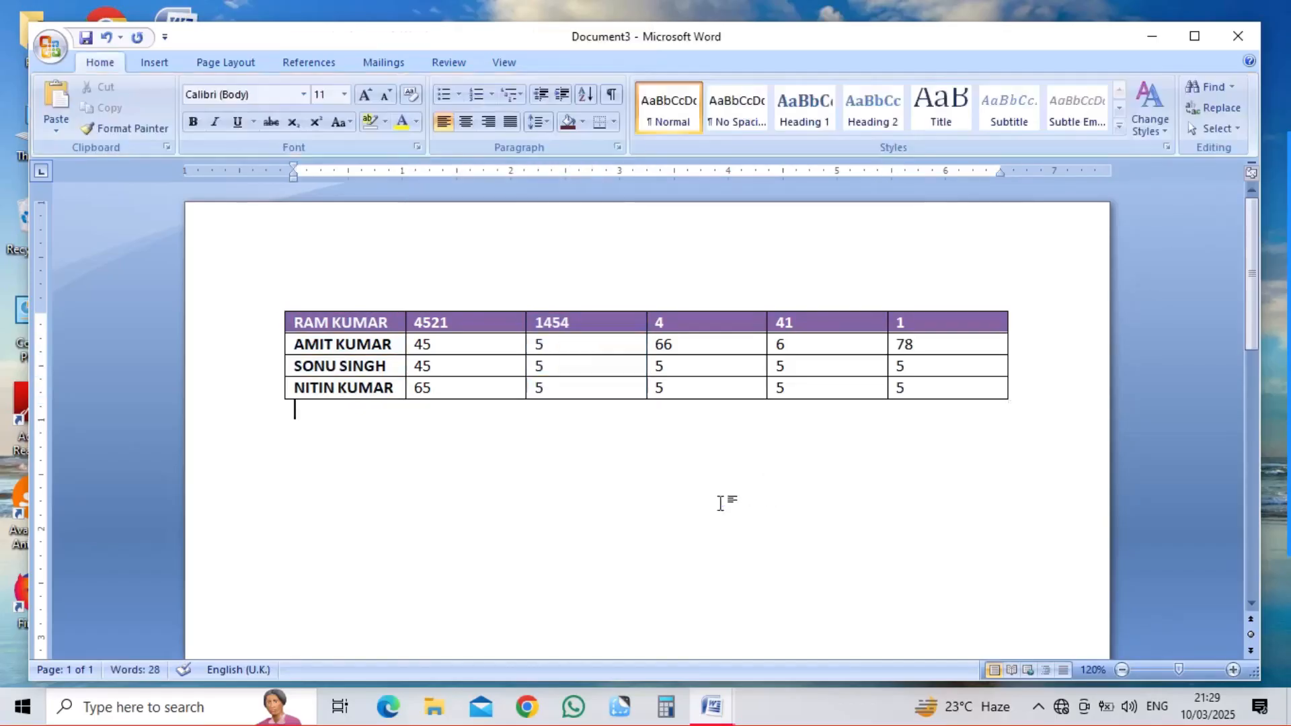
left_click(690, 386)
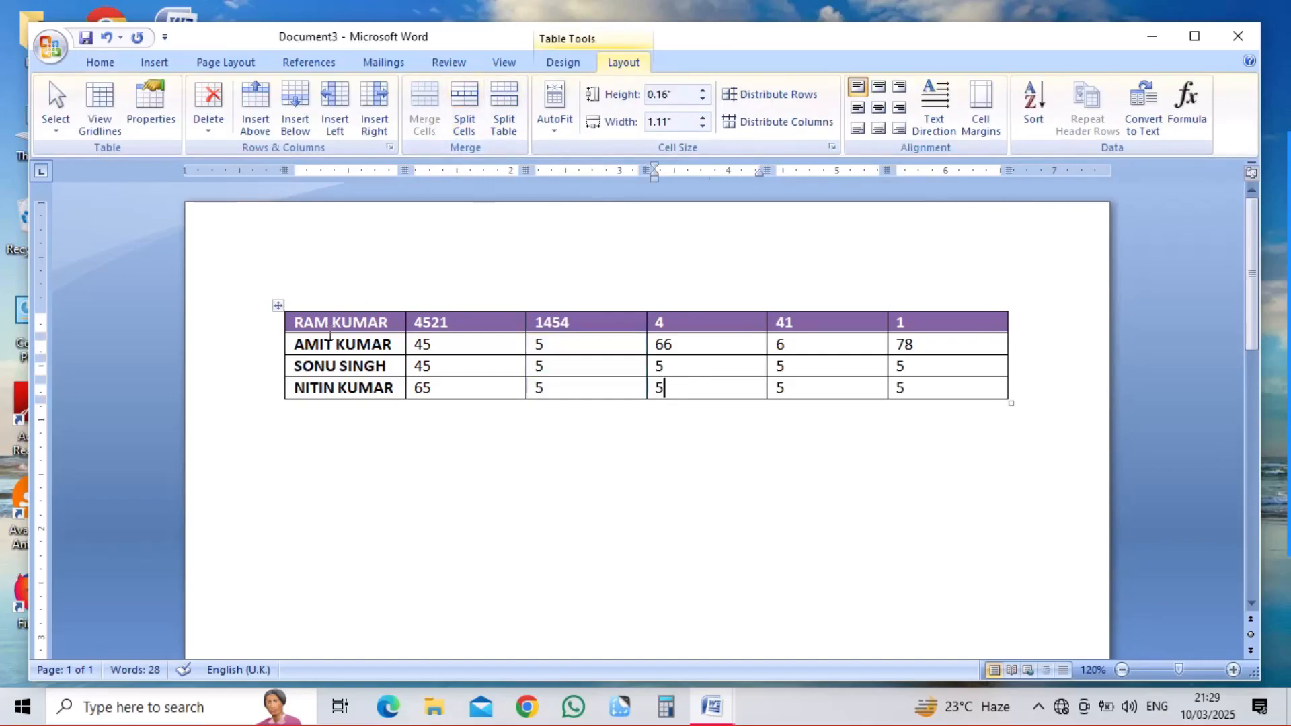
left_click(431, 344)
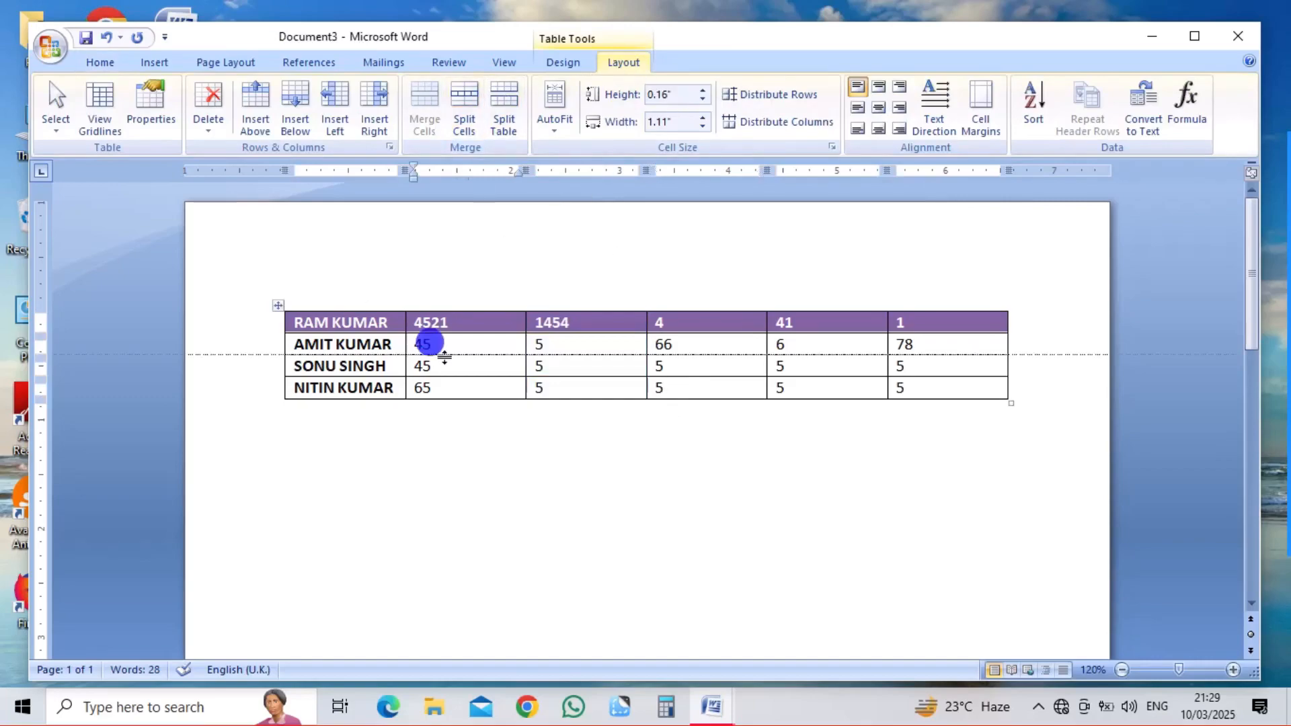
left_click(532, 365)
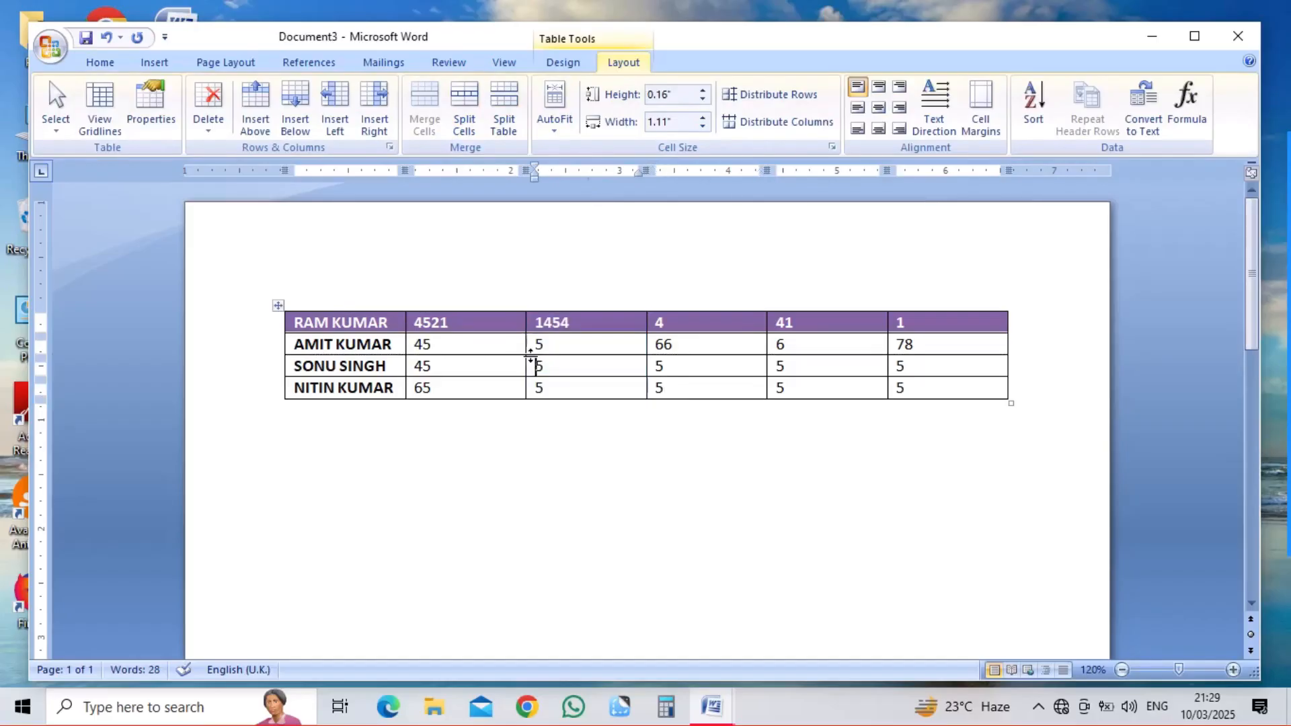
Step: Merge all cells of the table into a single cell, undo the merge, and clear the table selection
left_click(279, 308)
left_click(431, 119)
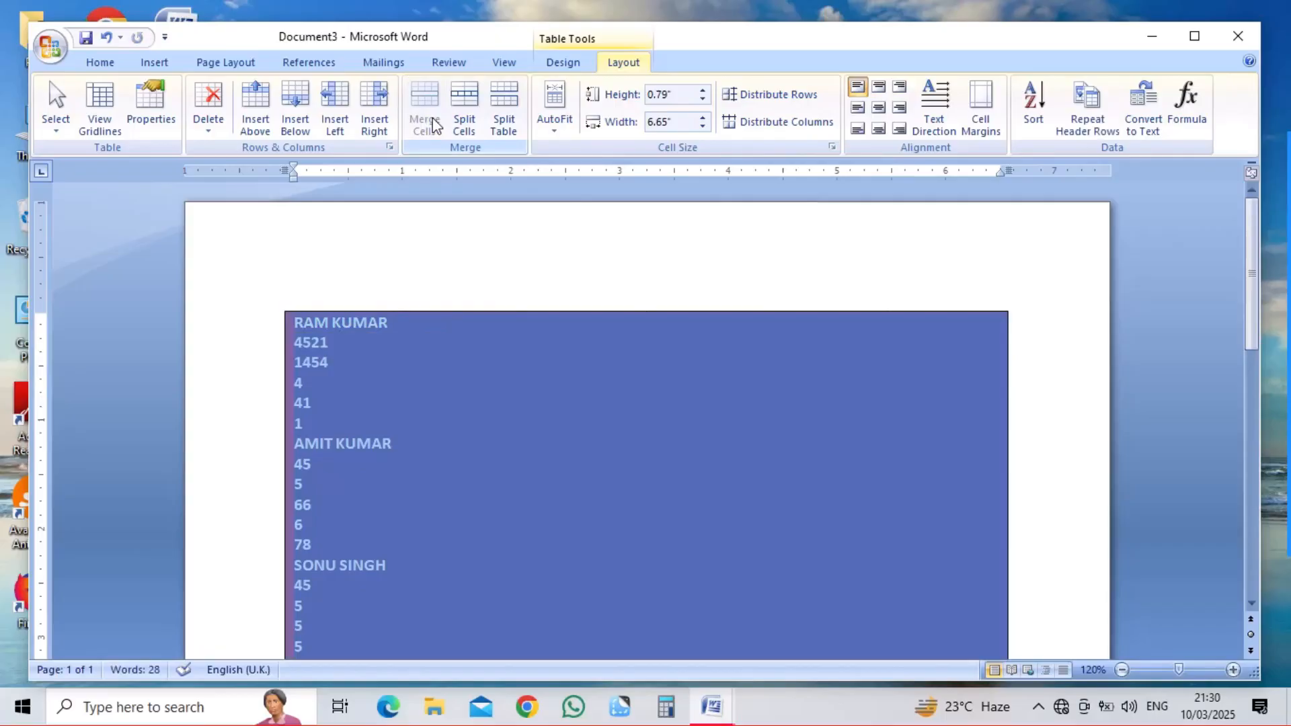
key("ctrl+z")
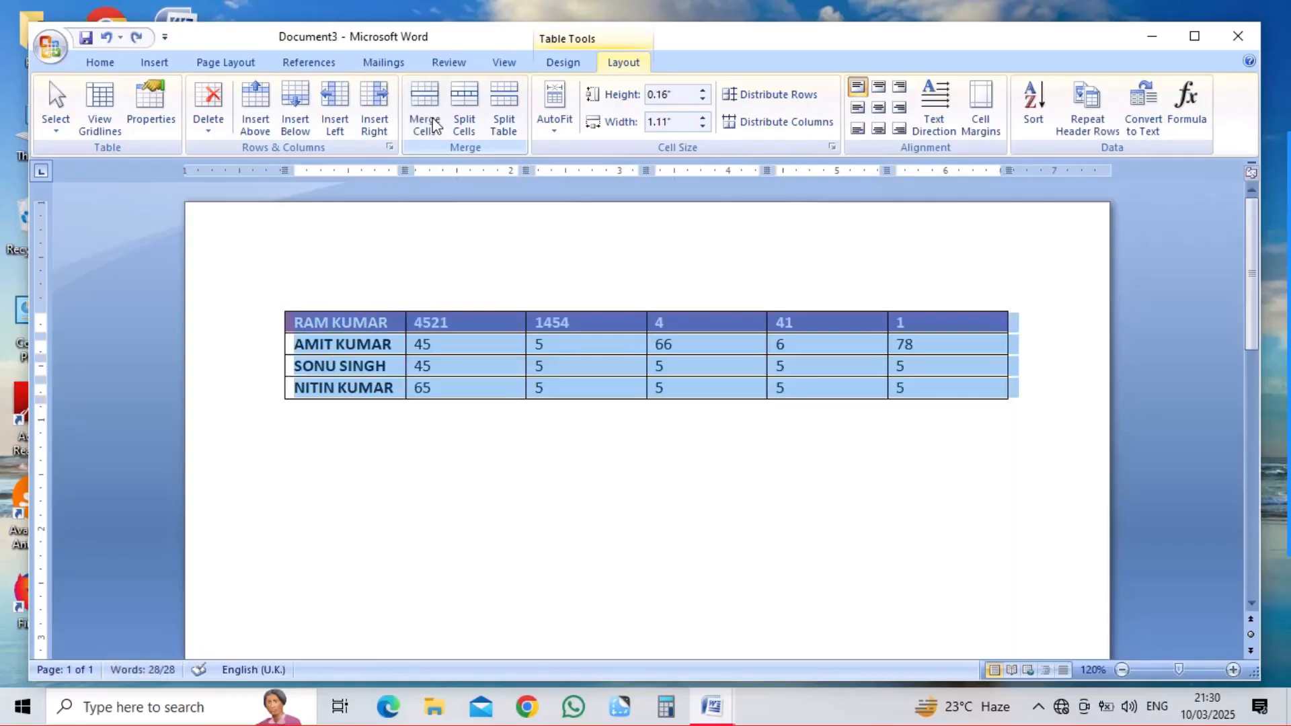
left_click(498, 386)
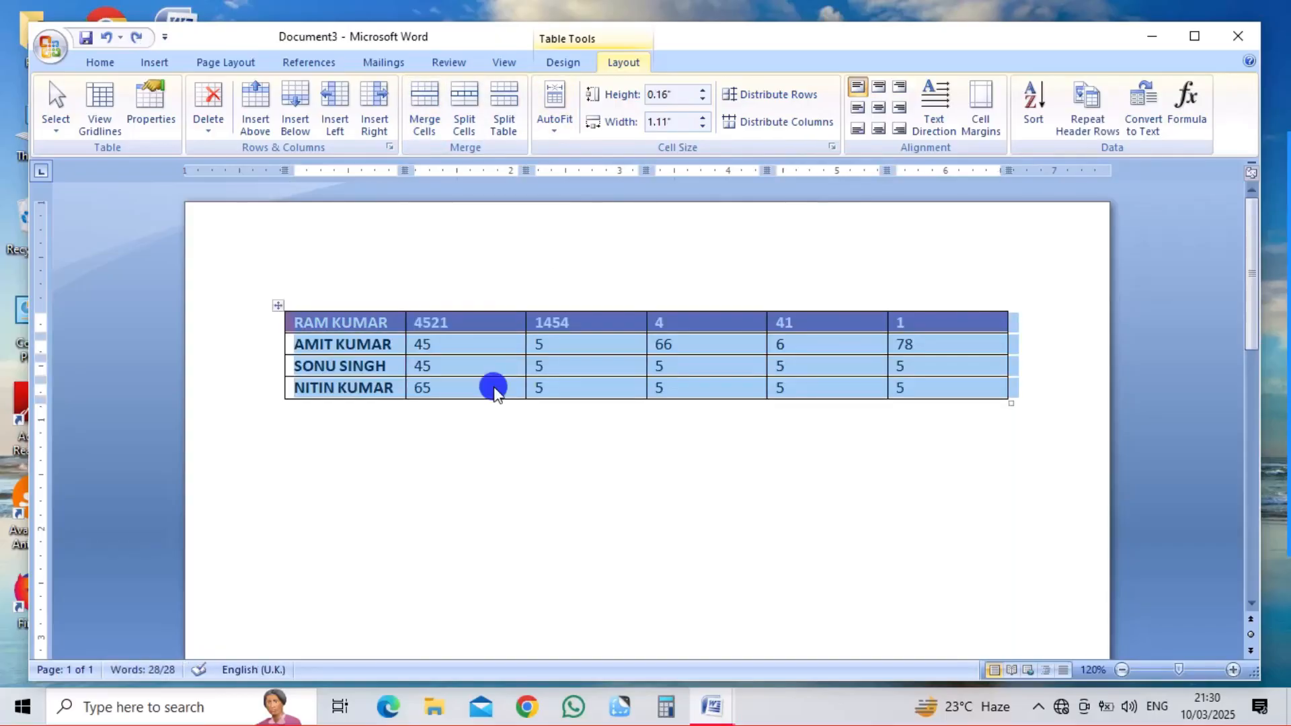
left_click_drag(461, 332, 461, 330)
Step: Split the second cell of the table's second row into 2 columns and 1 row
left_click(460, 343)
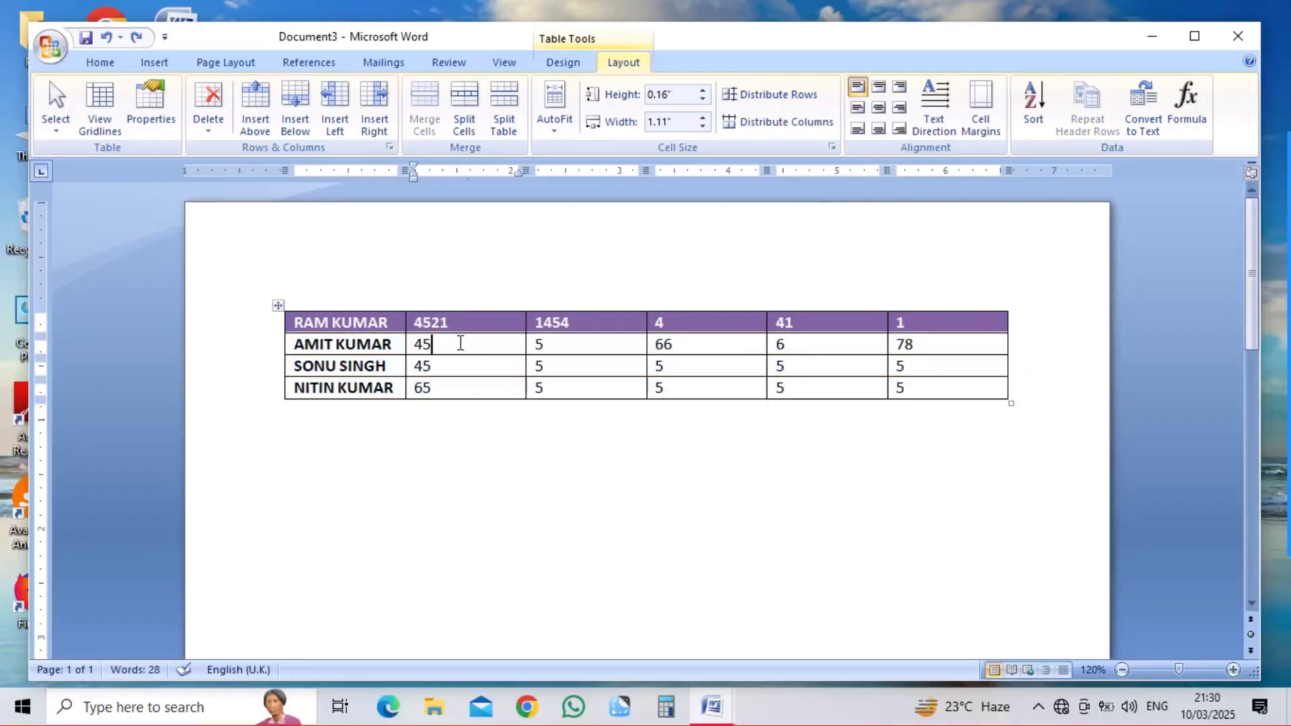
left_click(465, 126)
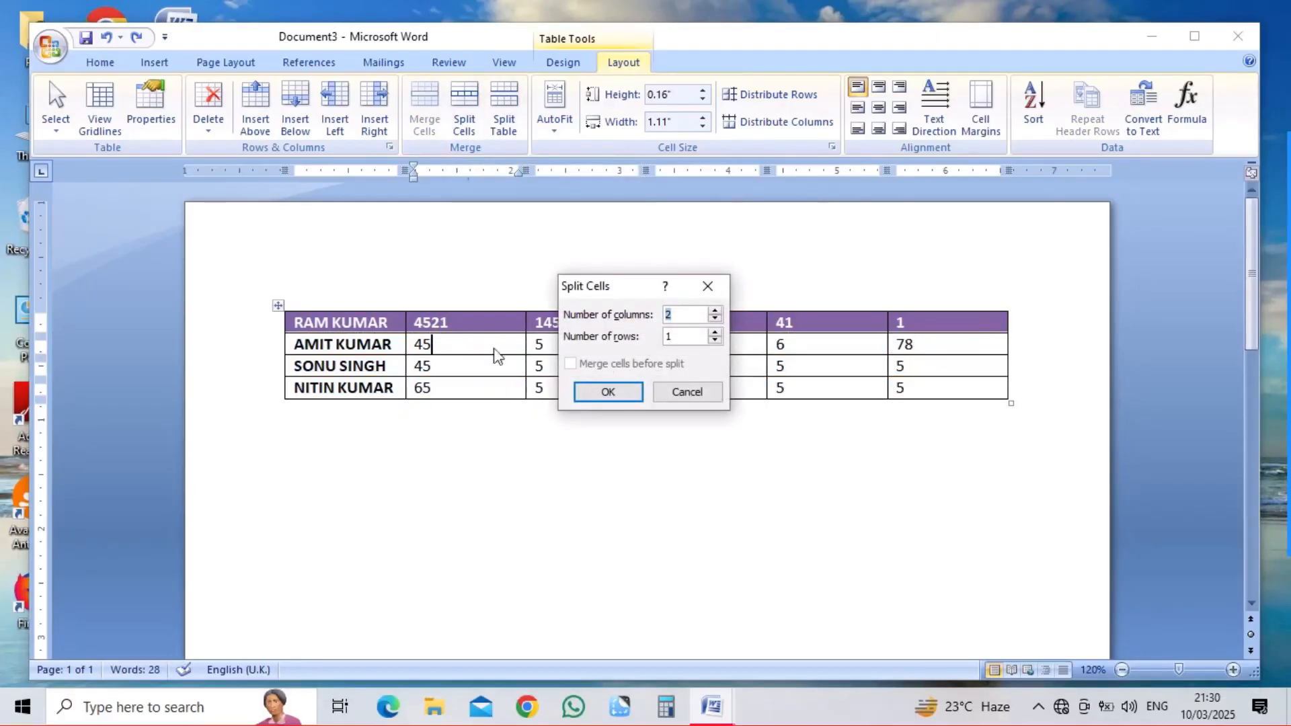
left_click(608, 394)
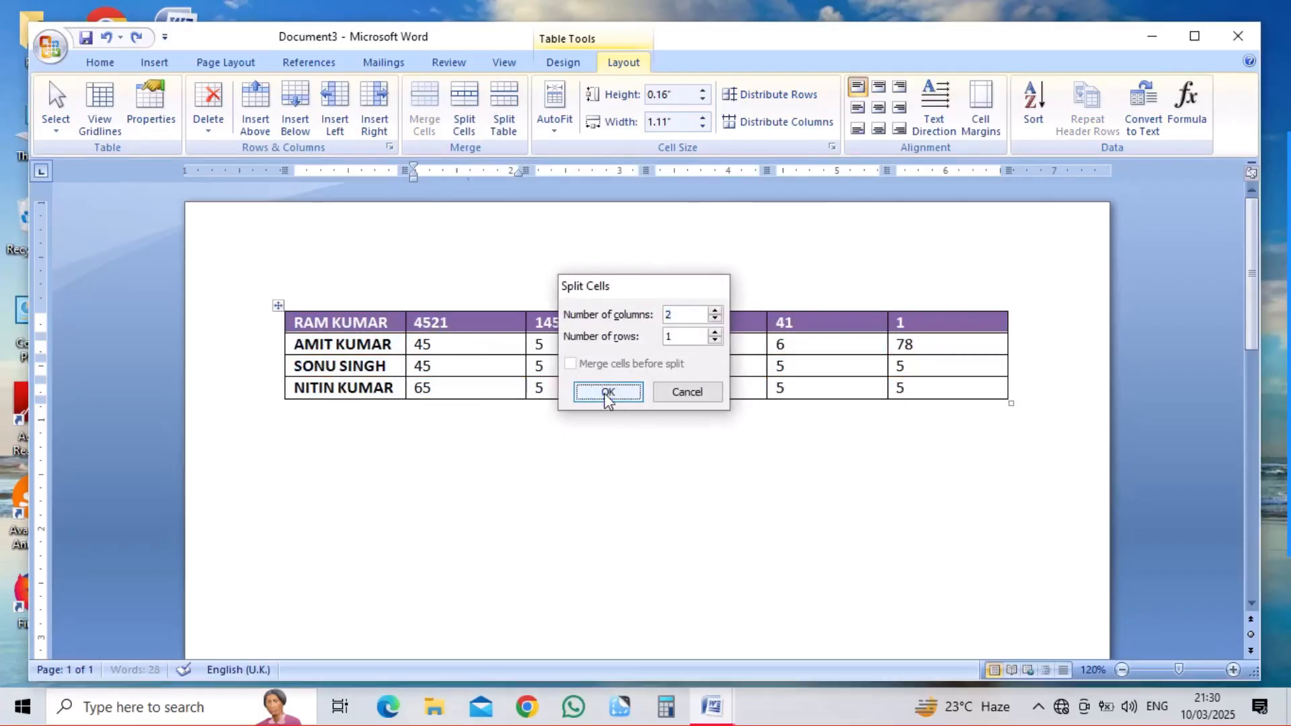
left_click(471, 411)
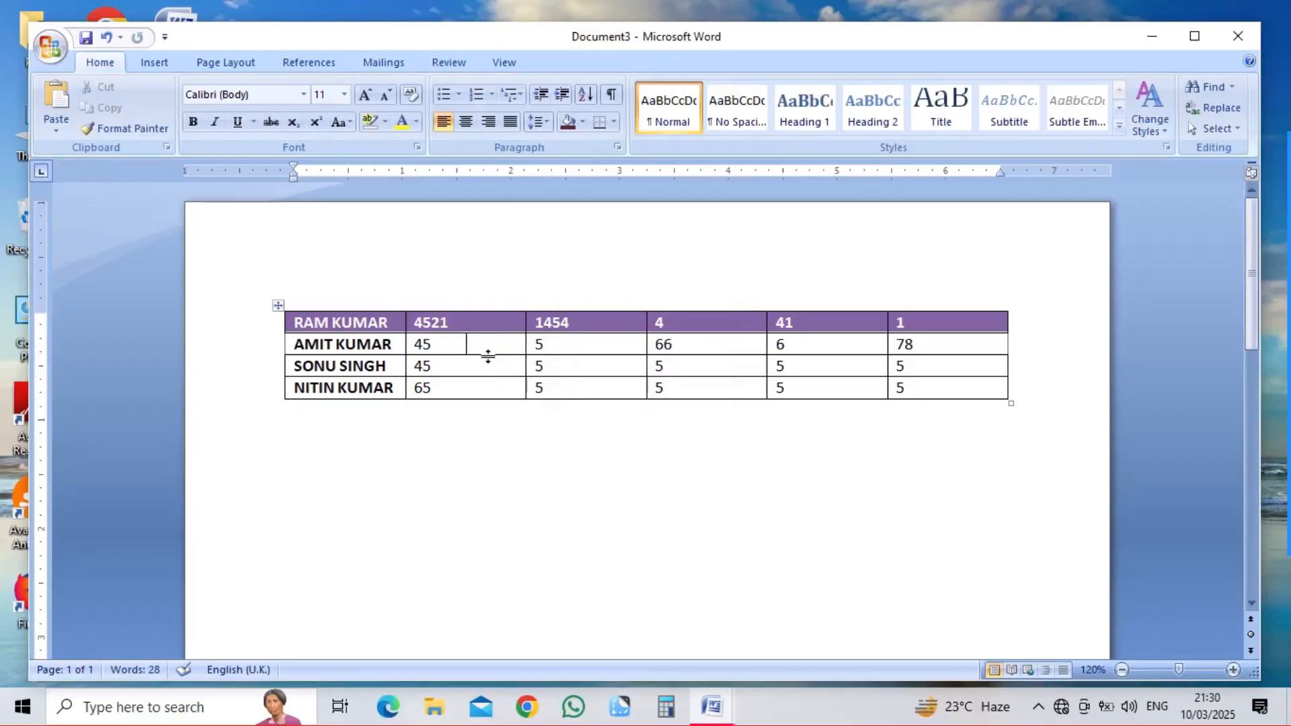
Step: Split the new blank cell beside the 45 in the second row into 2 columns and 1 row
left_click(493, 343)
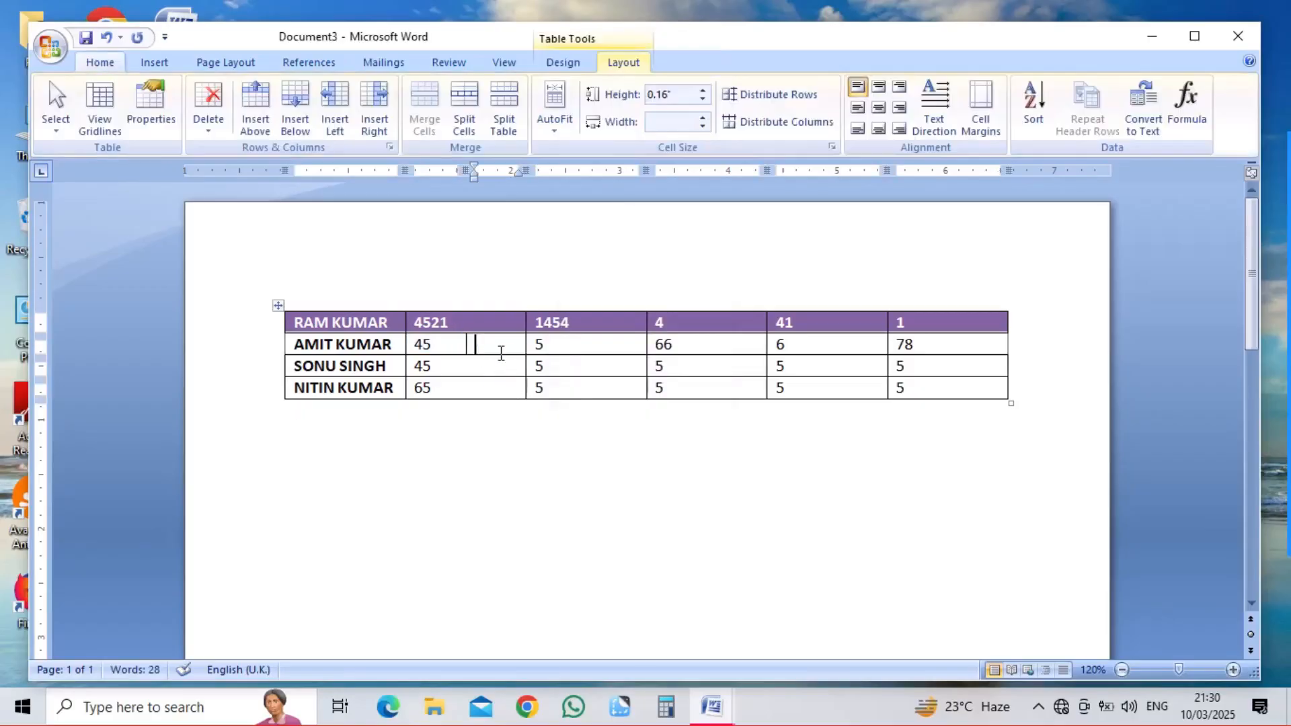
left_click(464, 121)
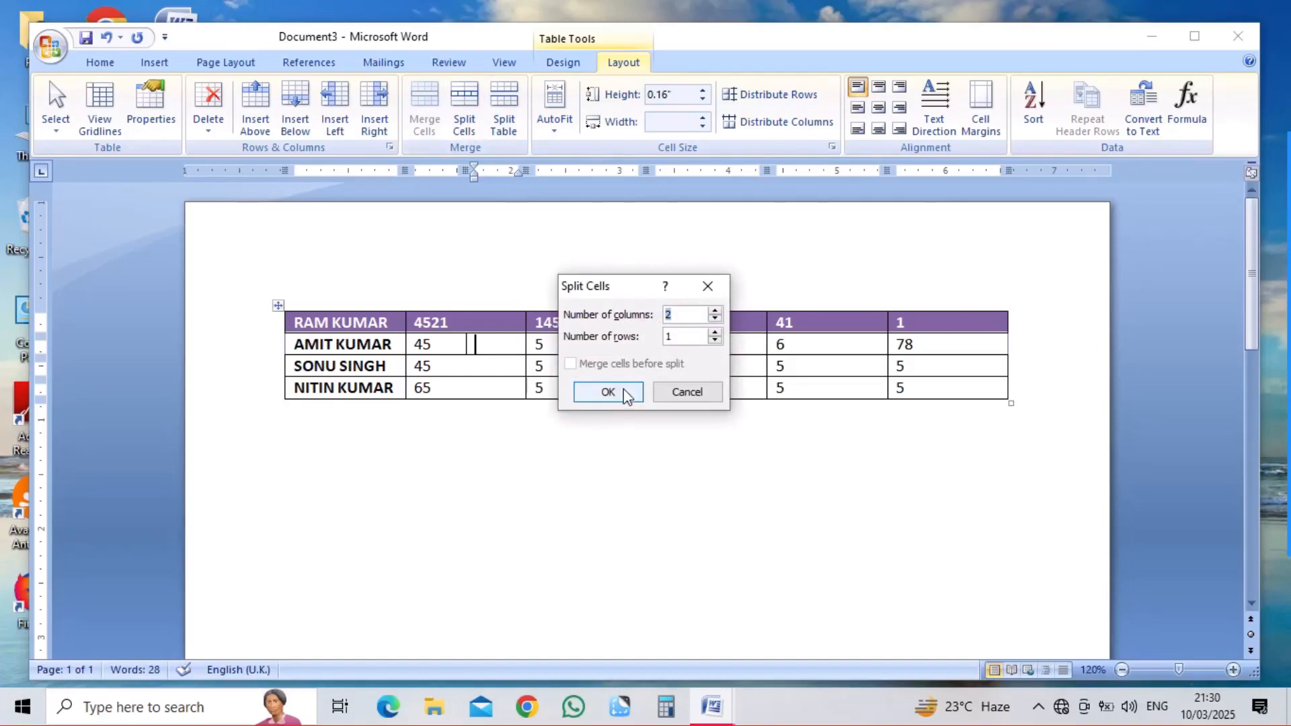
left_click(617, 393)
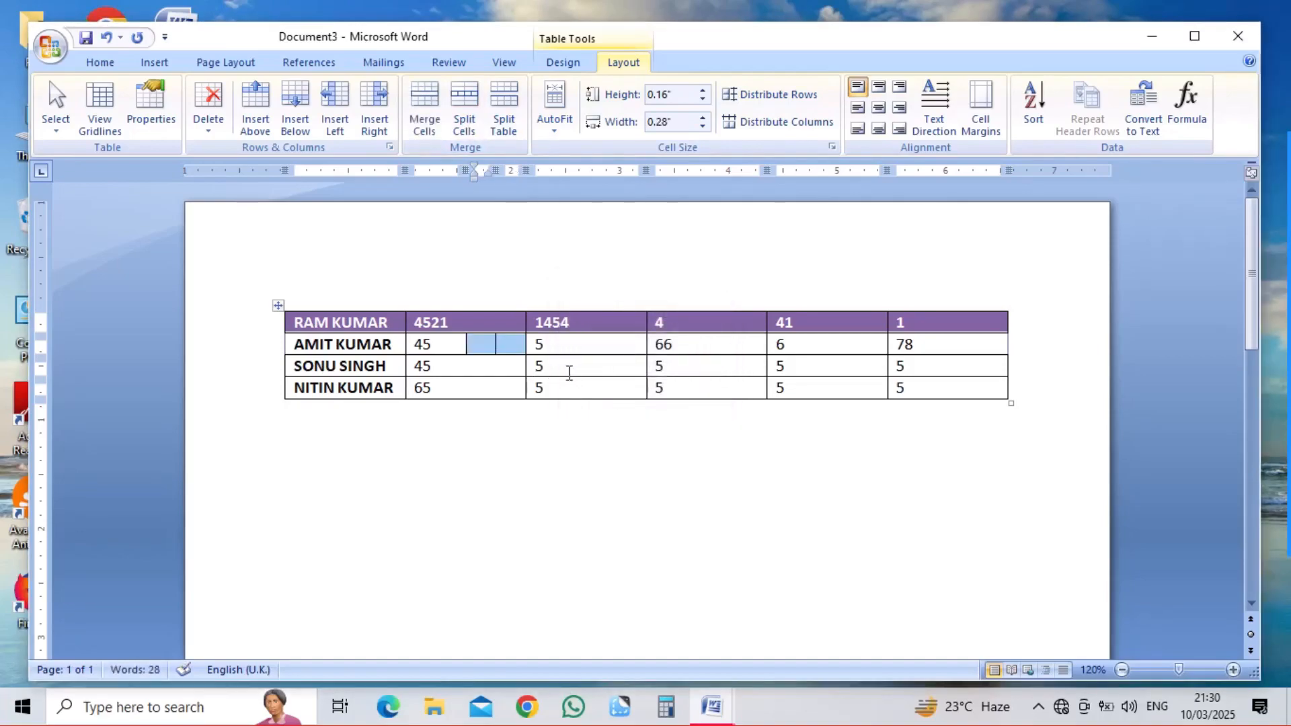
left_click(577, 383)
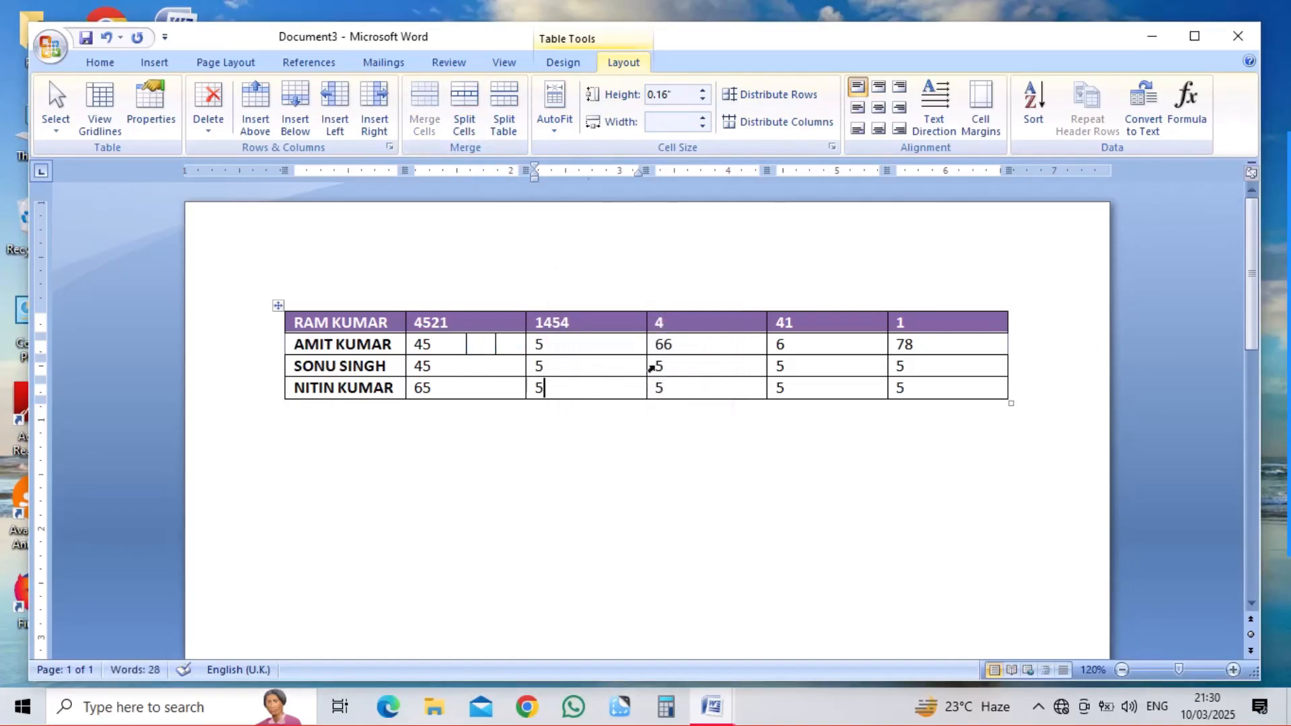
Step: Zoom to 150% and split the second row's cell under 1454 into 4 columns and 2 rows
left_click(1234, 670)
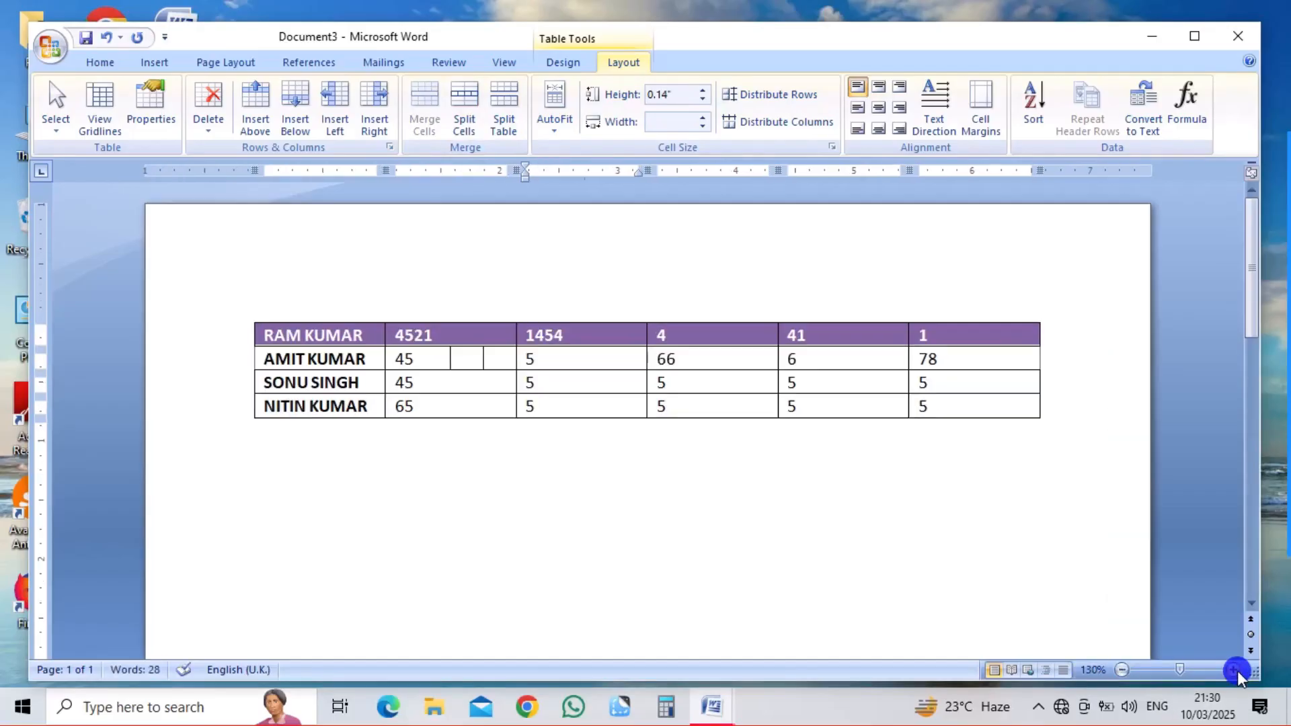
left_click(1236, 670)
left_click(1236, 670)
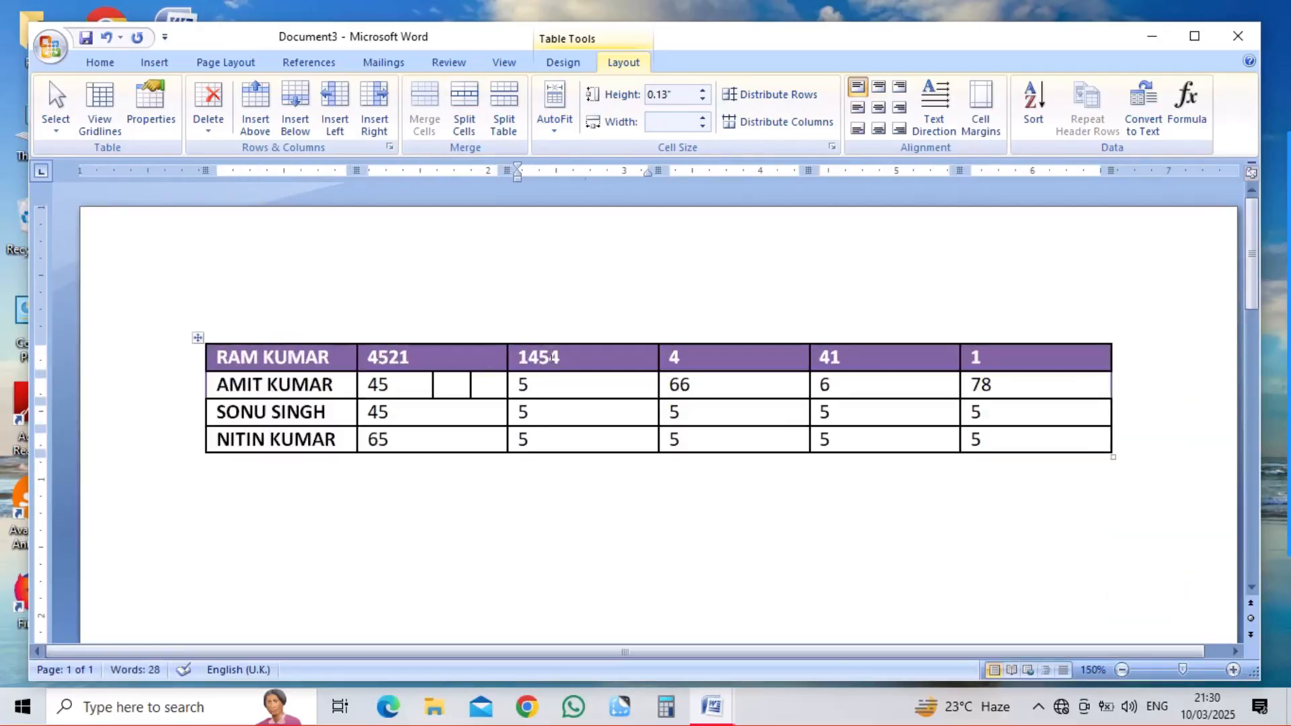
left_click(576, 384)
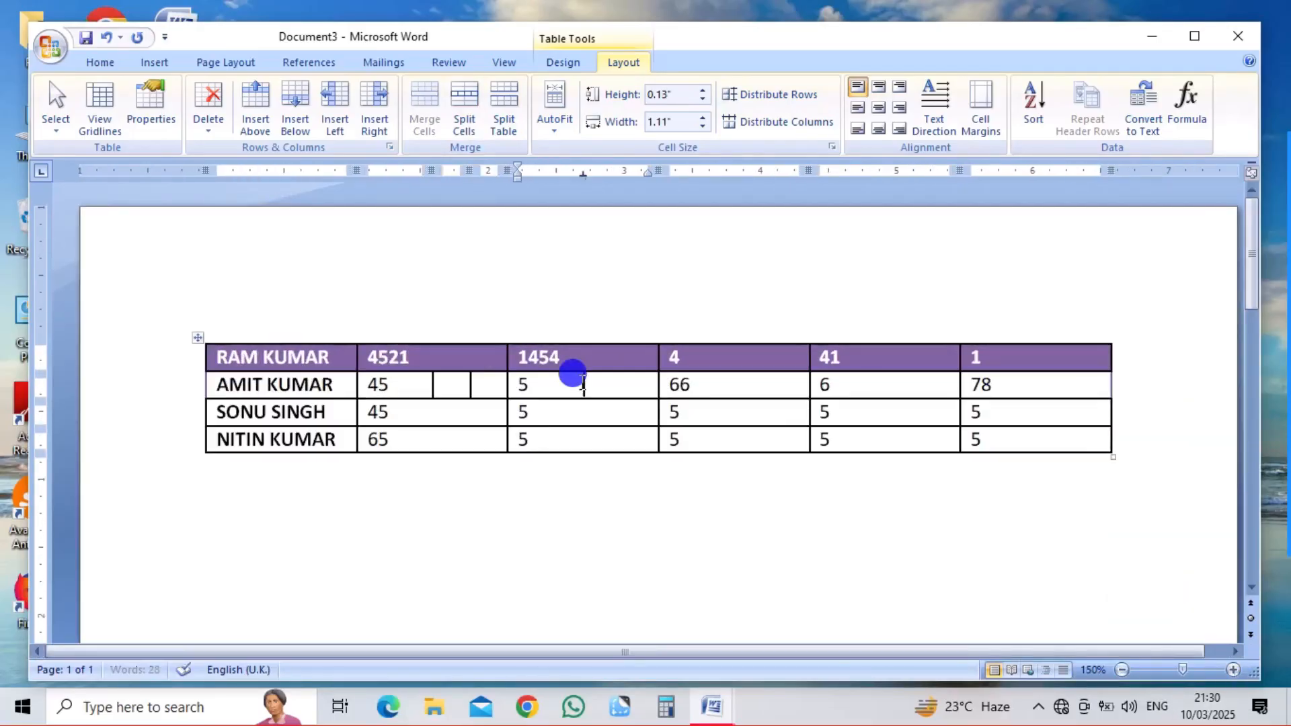
left_click(469, 115)
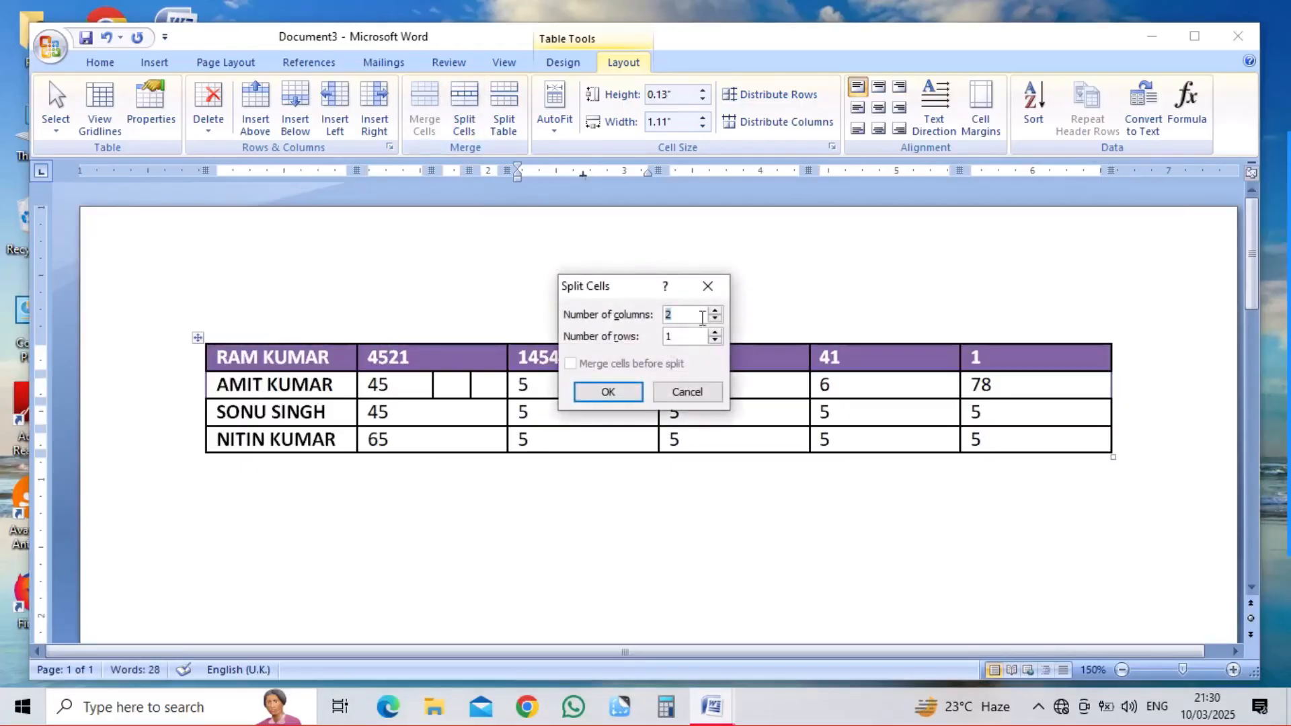
left_click(715, 312)
left_click(714, 332)
left_click(609, 390)
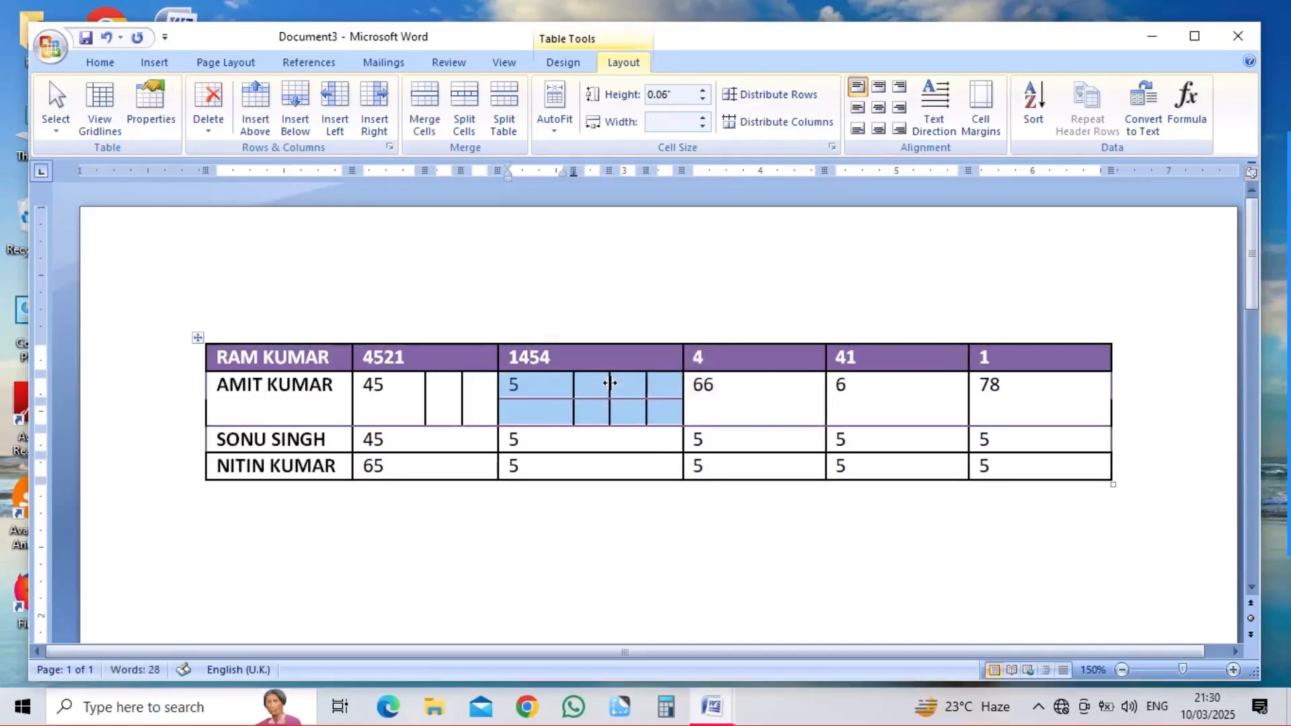
Step: Split the table at its third row so the last two rows form a separate table
left_click(618, 409)
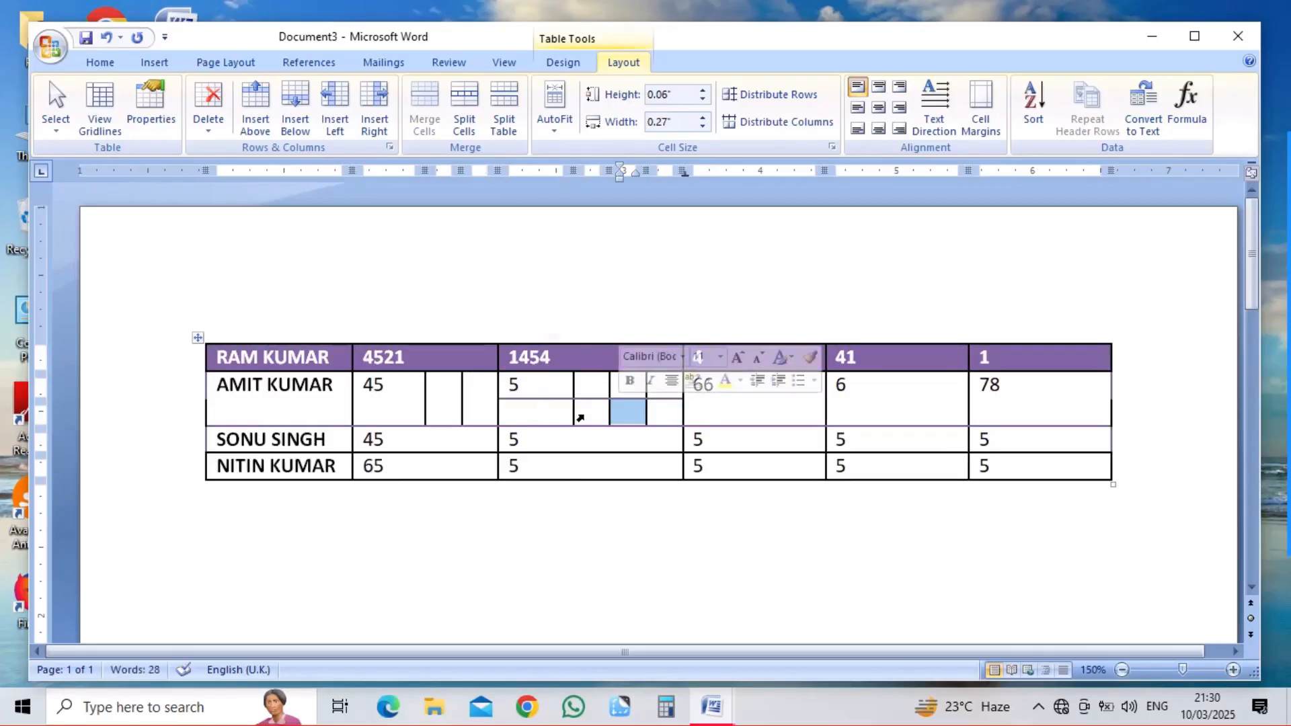
left_click(640, 462)
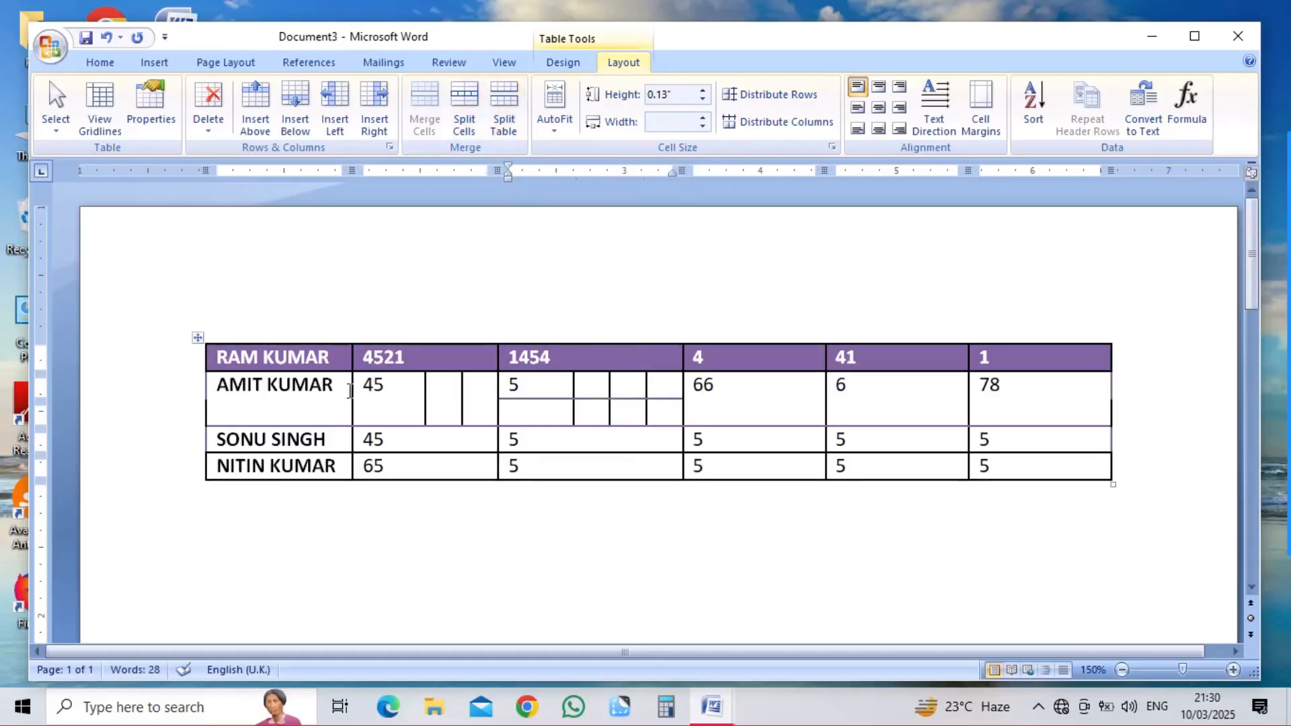
left_click(213, 441)
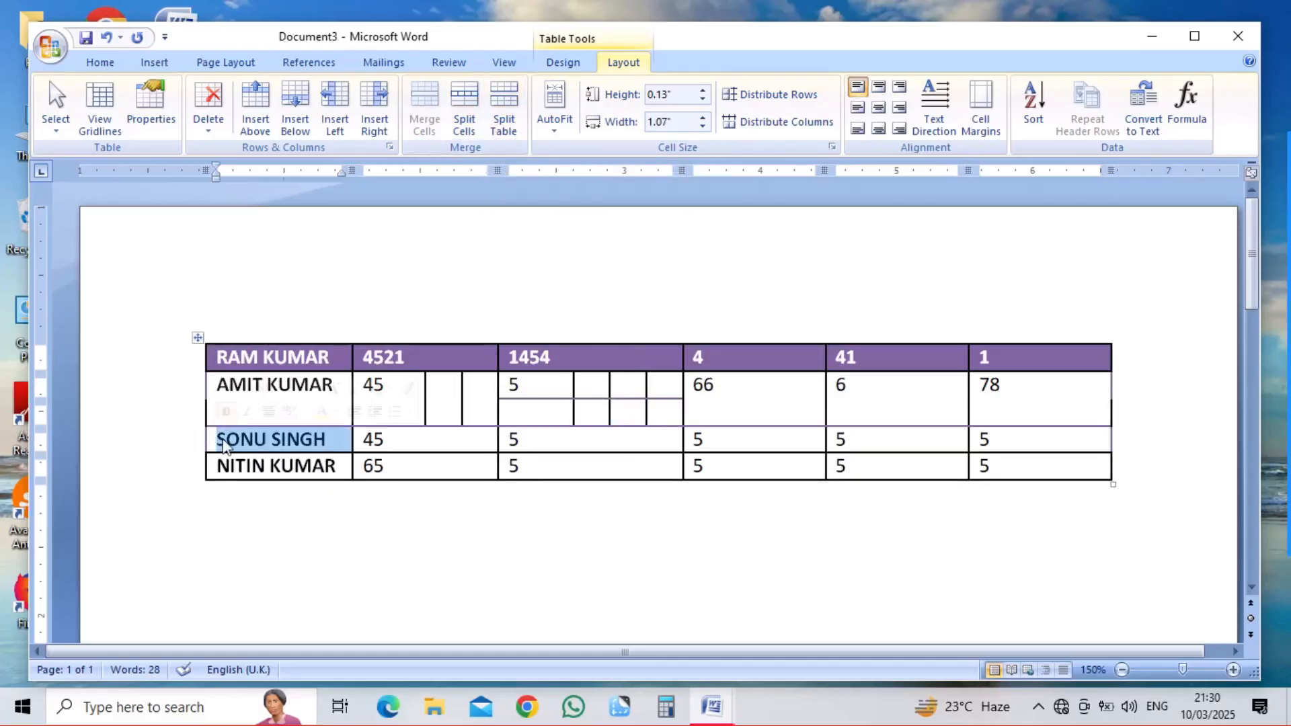
left_click(329, 437)
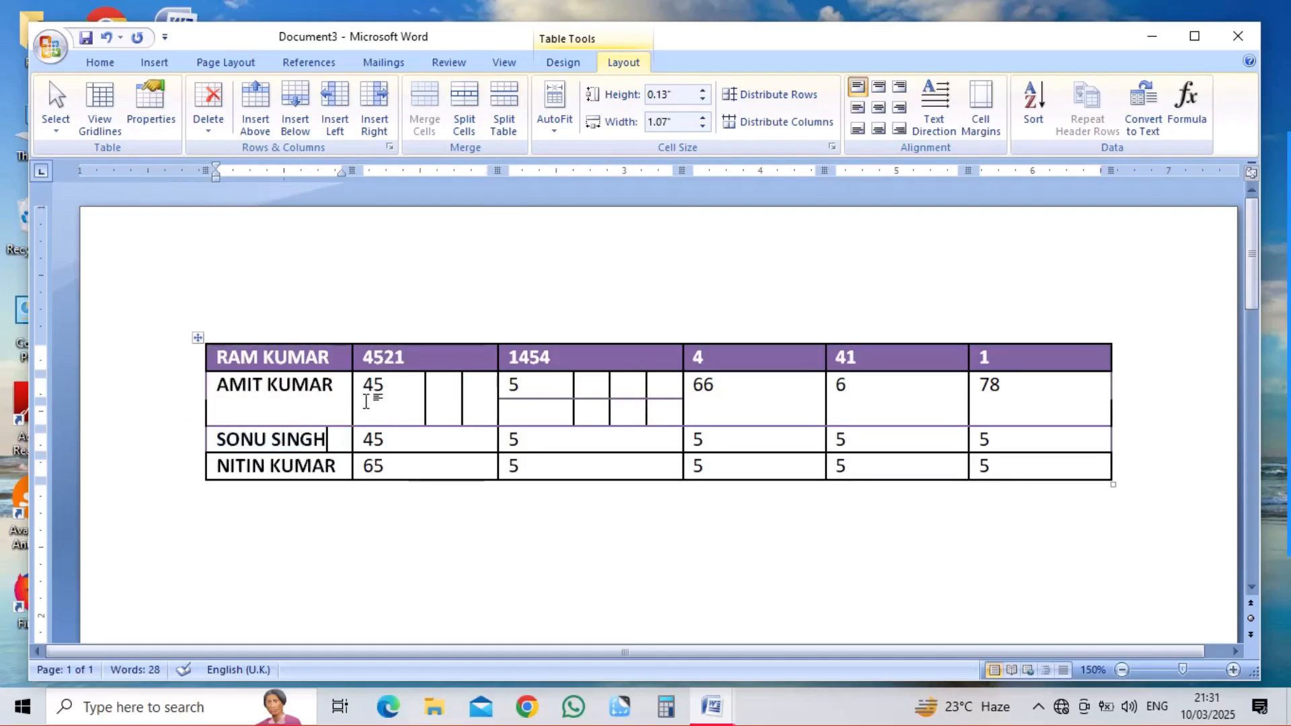
left_click(513, 126)
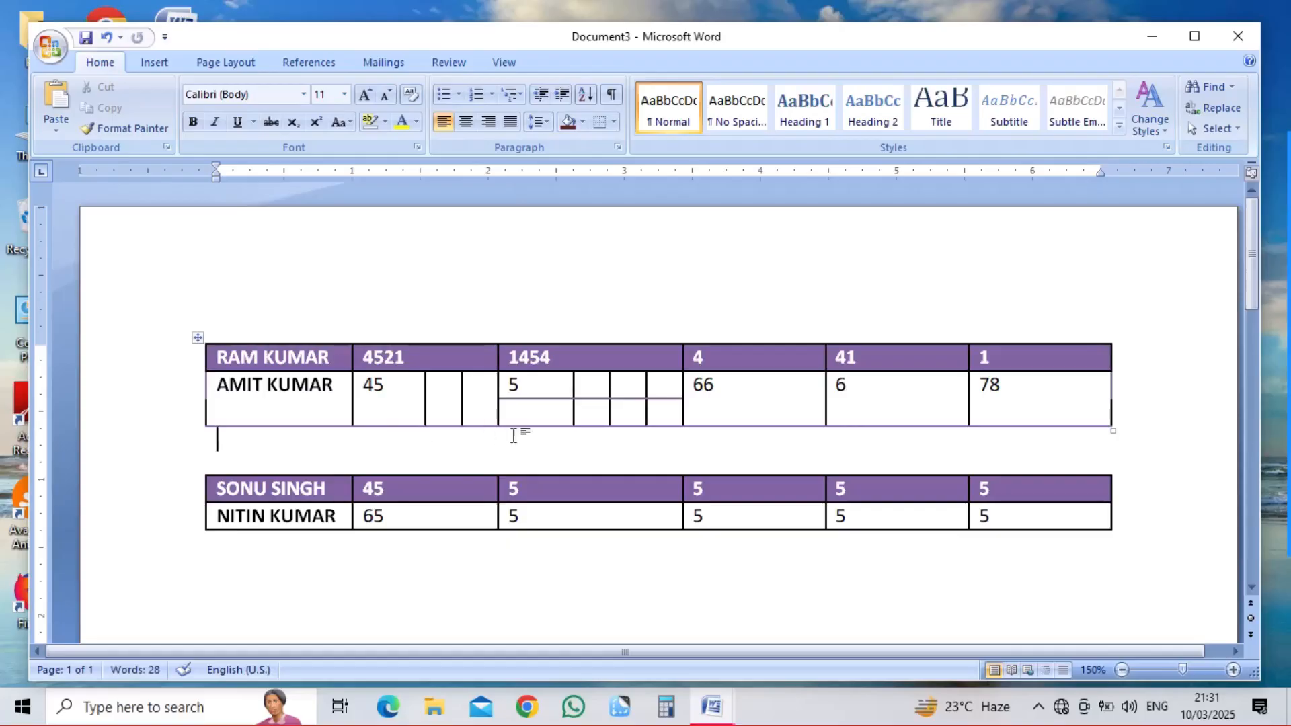
Step: Apply AutoFit Contents and then AutoFit Window to the whole upper table
left_click(527, 377)
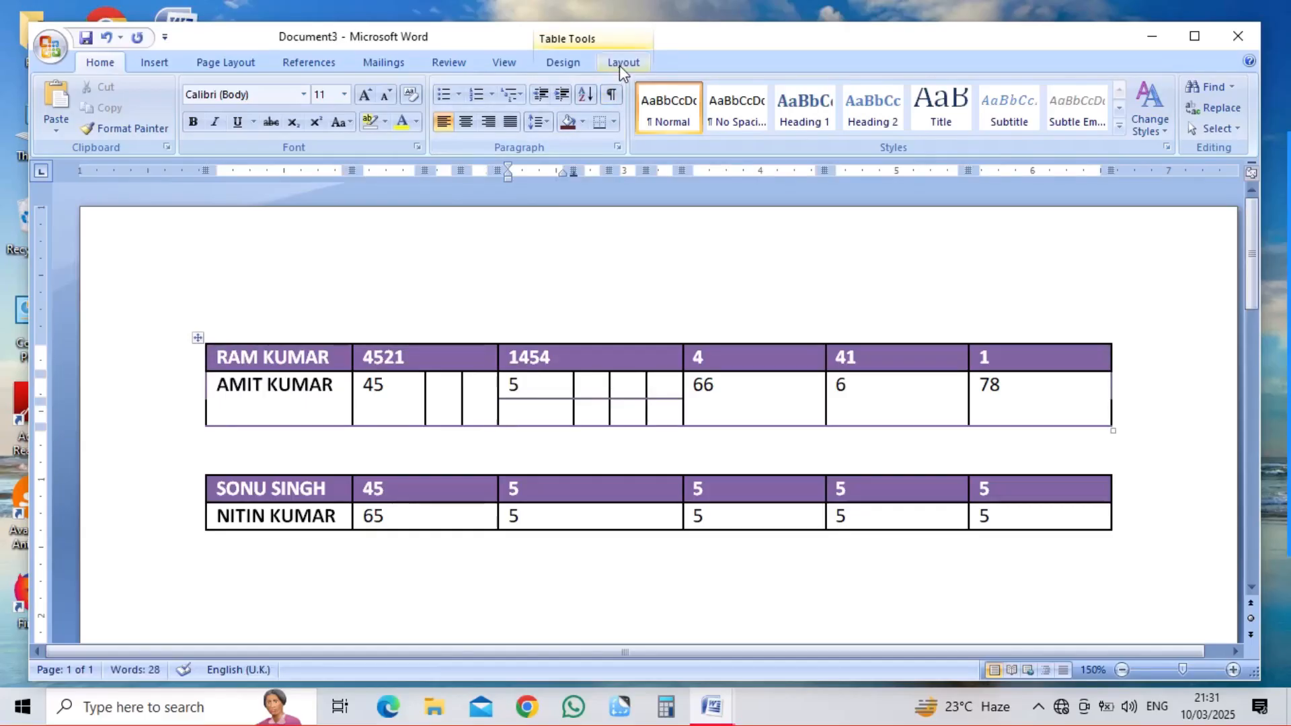
left_click(623, 62)
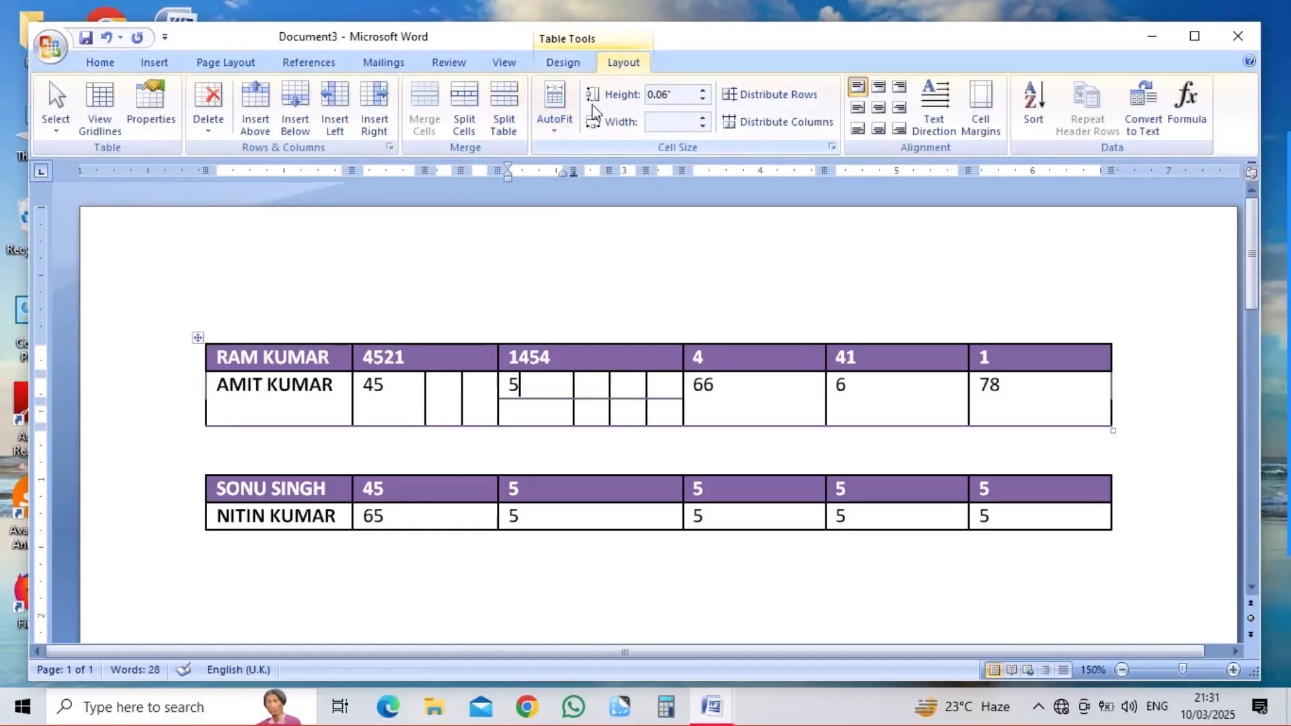
left_click(199, 340)
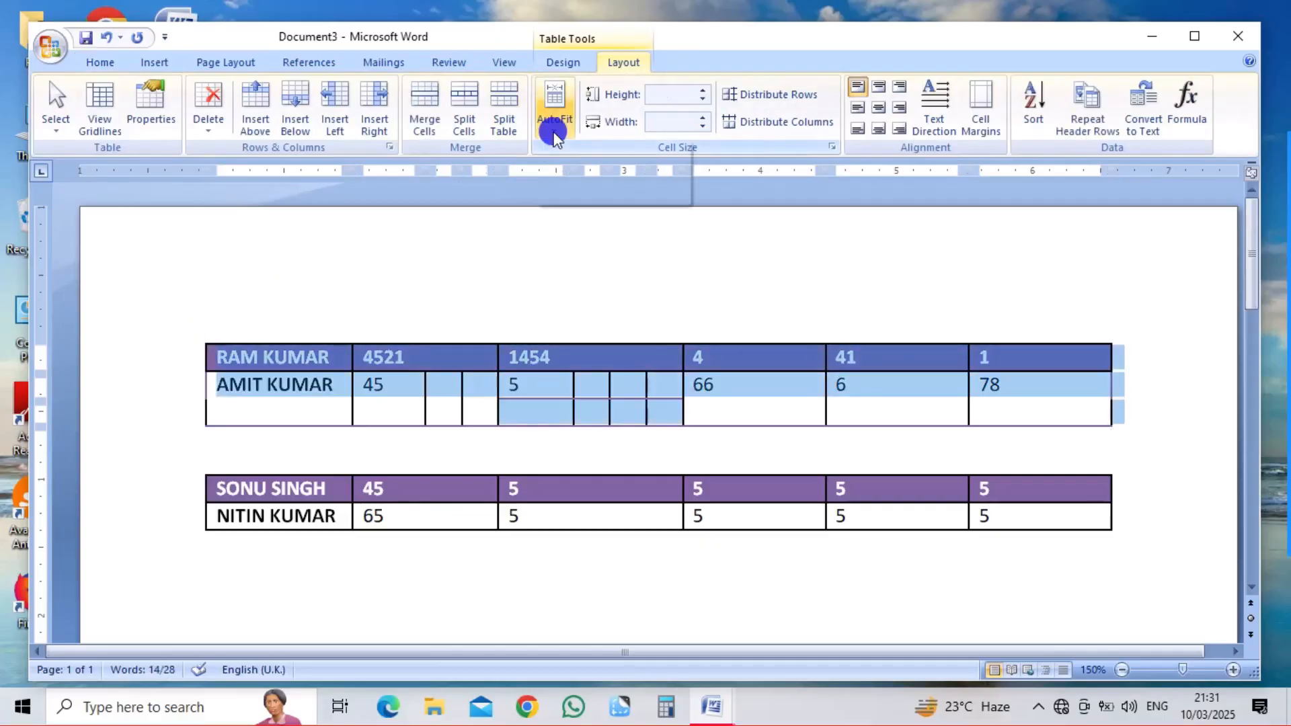
left_click(555, 107)
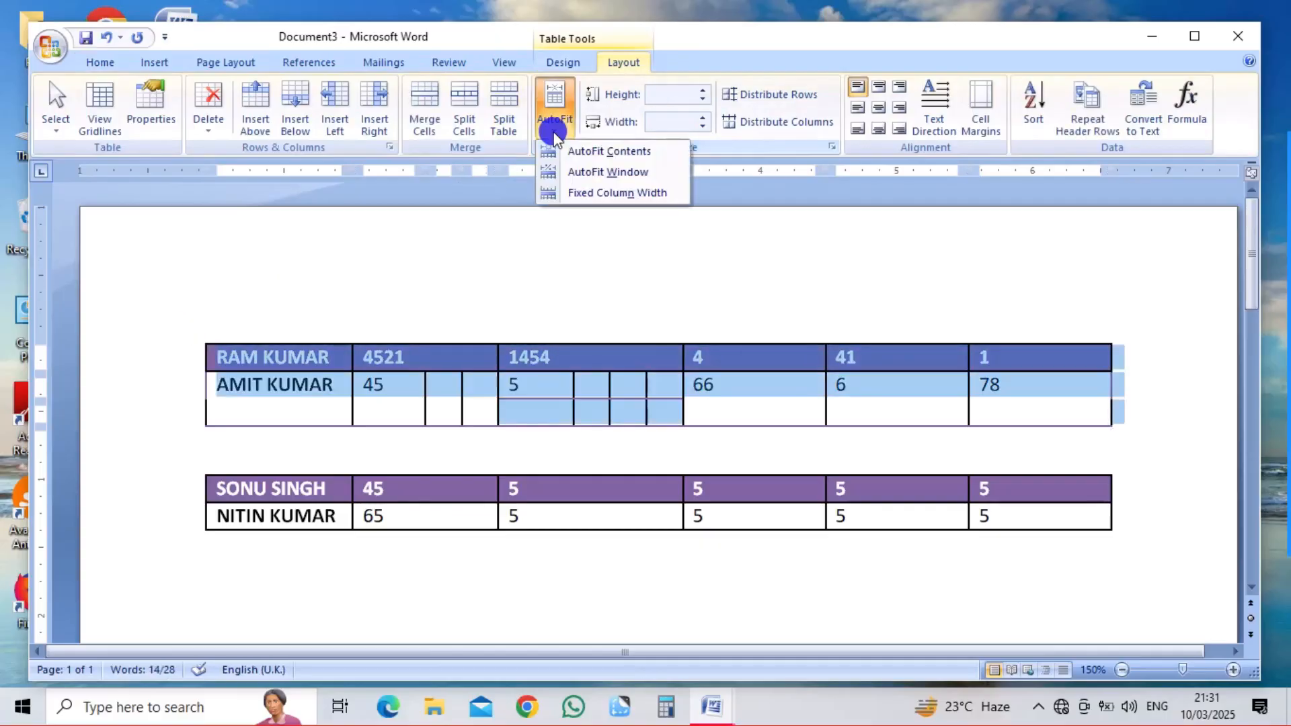
left_click(581, 154)
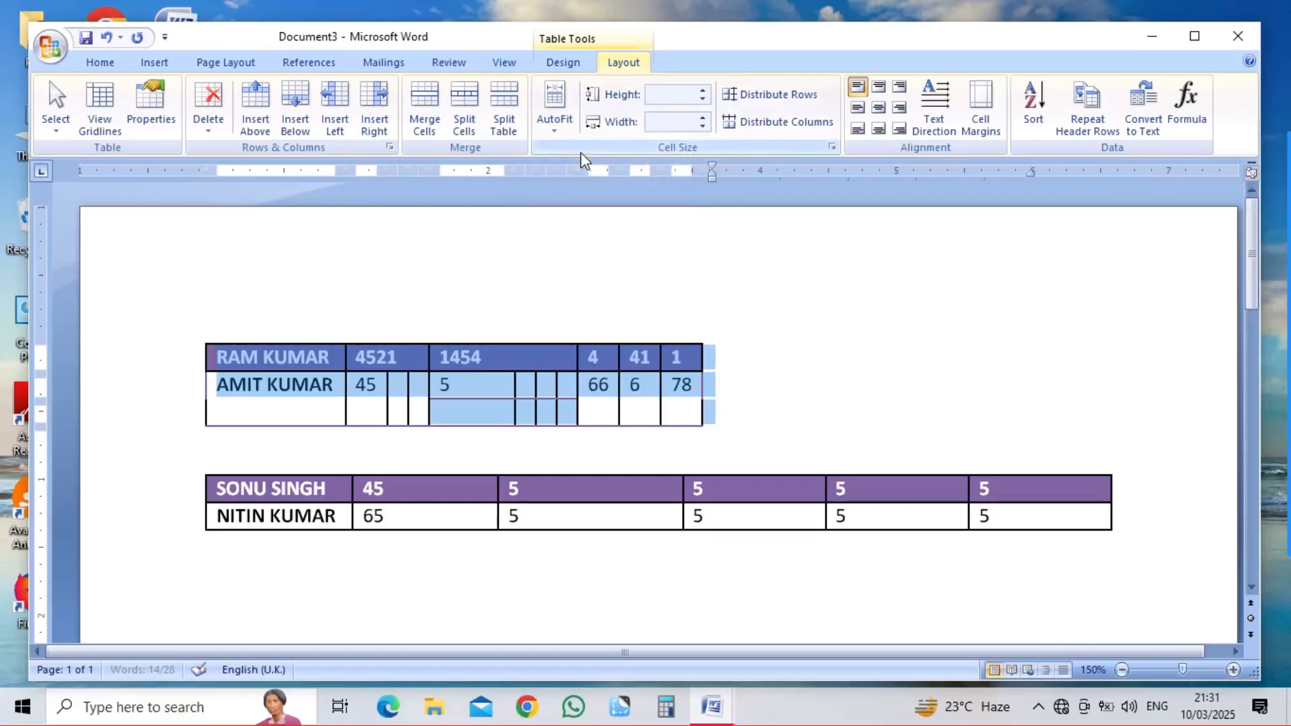
left_click(559, 123)
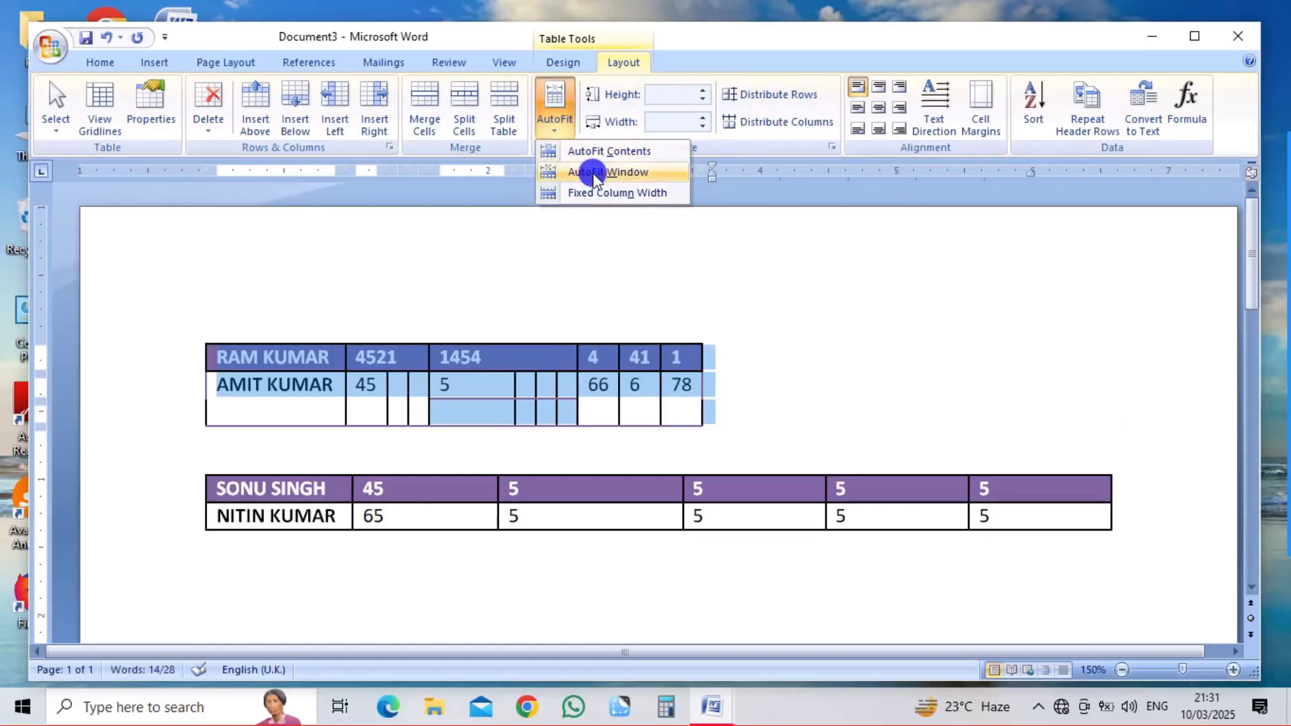
left_click(593, 174)
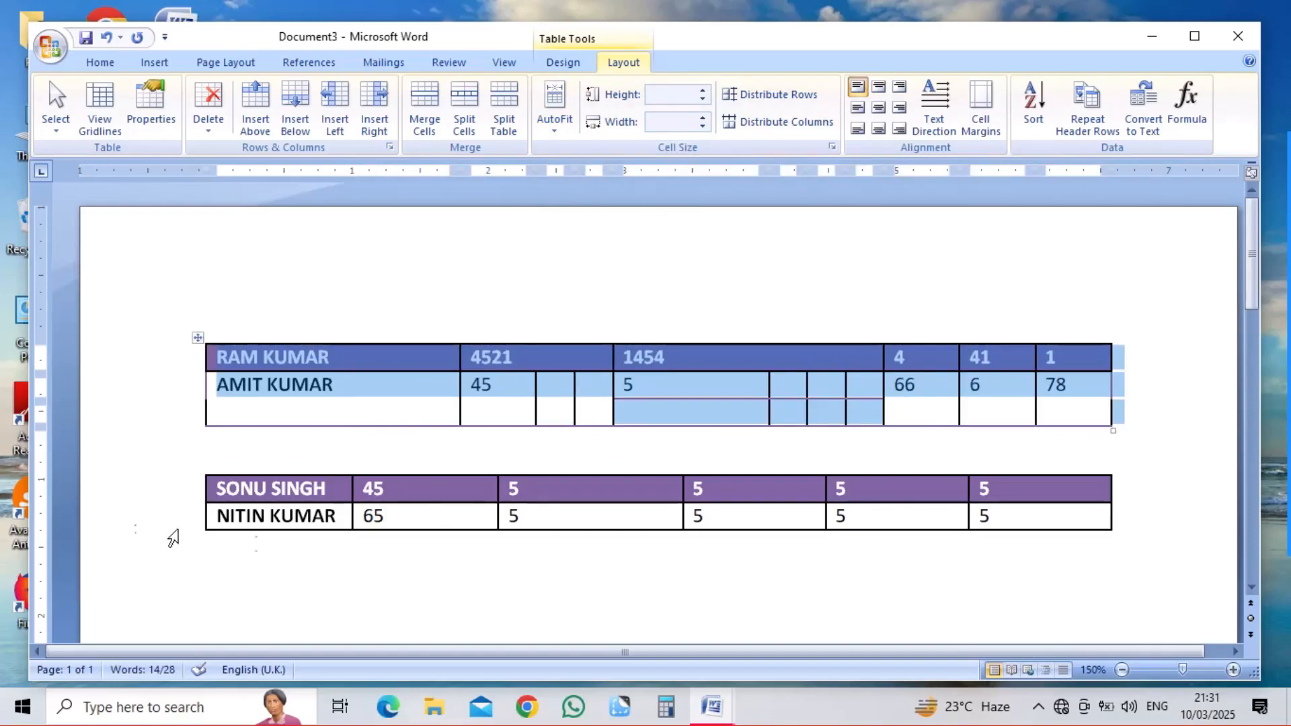
Step: Apply Fixed Column Width to the whole lower table
left_click(1124, 369)
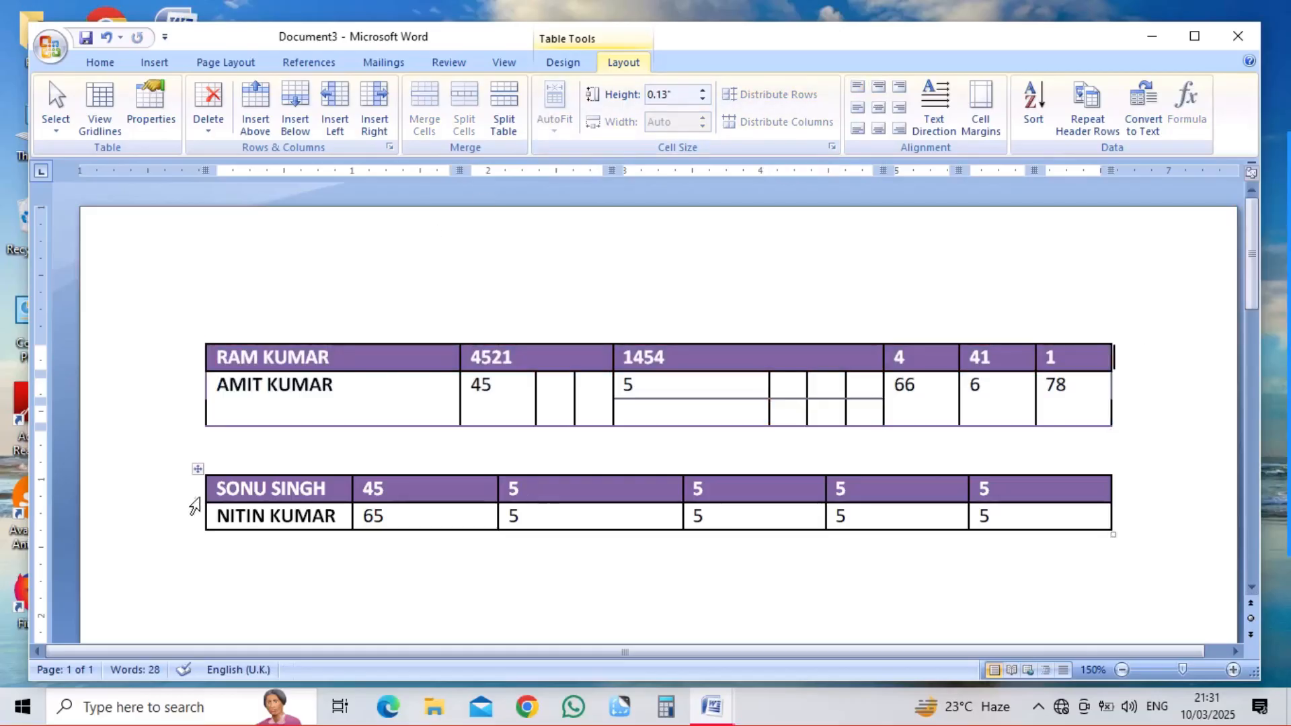
left_click(197, 468)
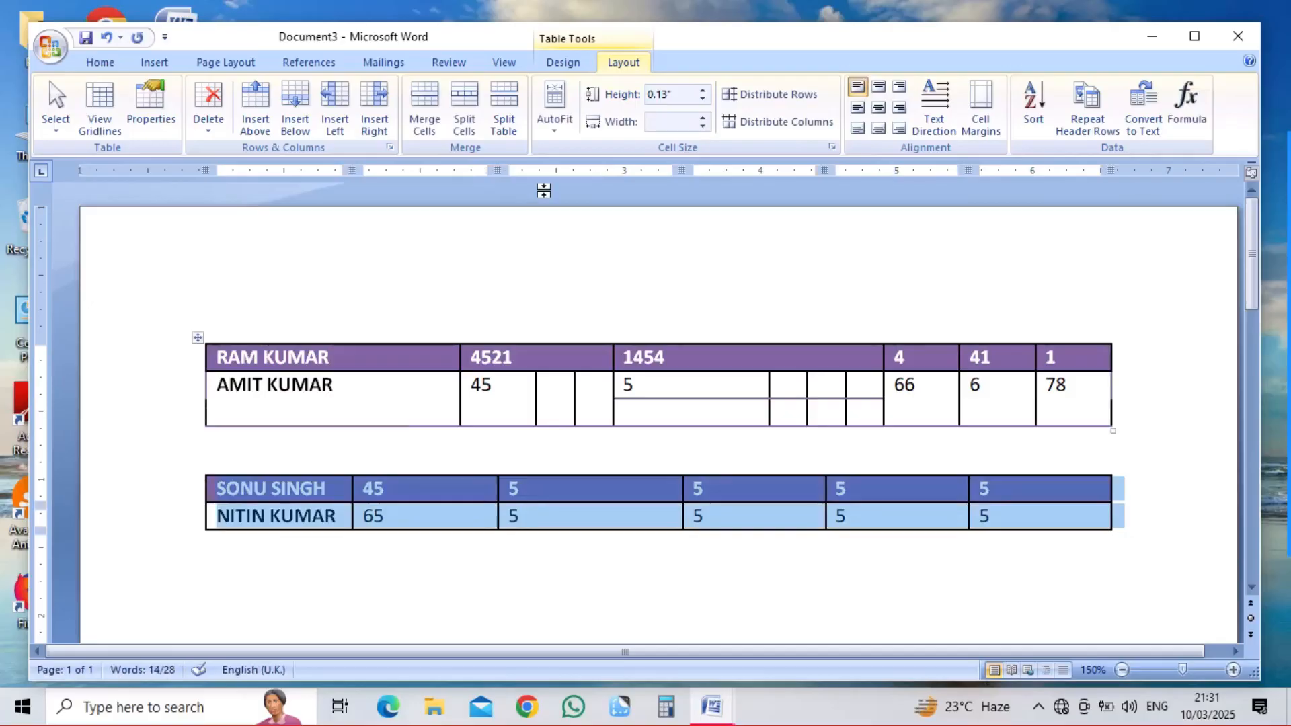
left_click(563, 119)
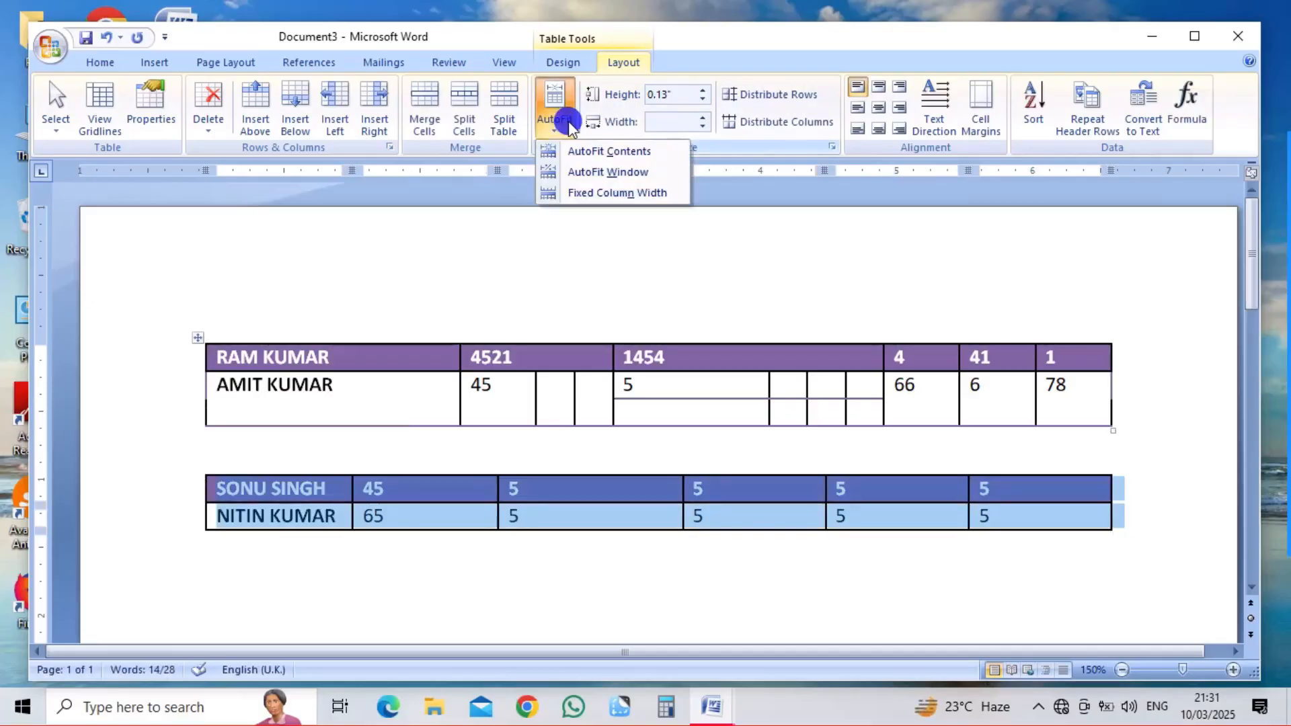
left_click(592, 193)
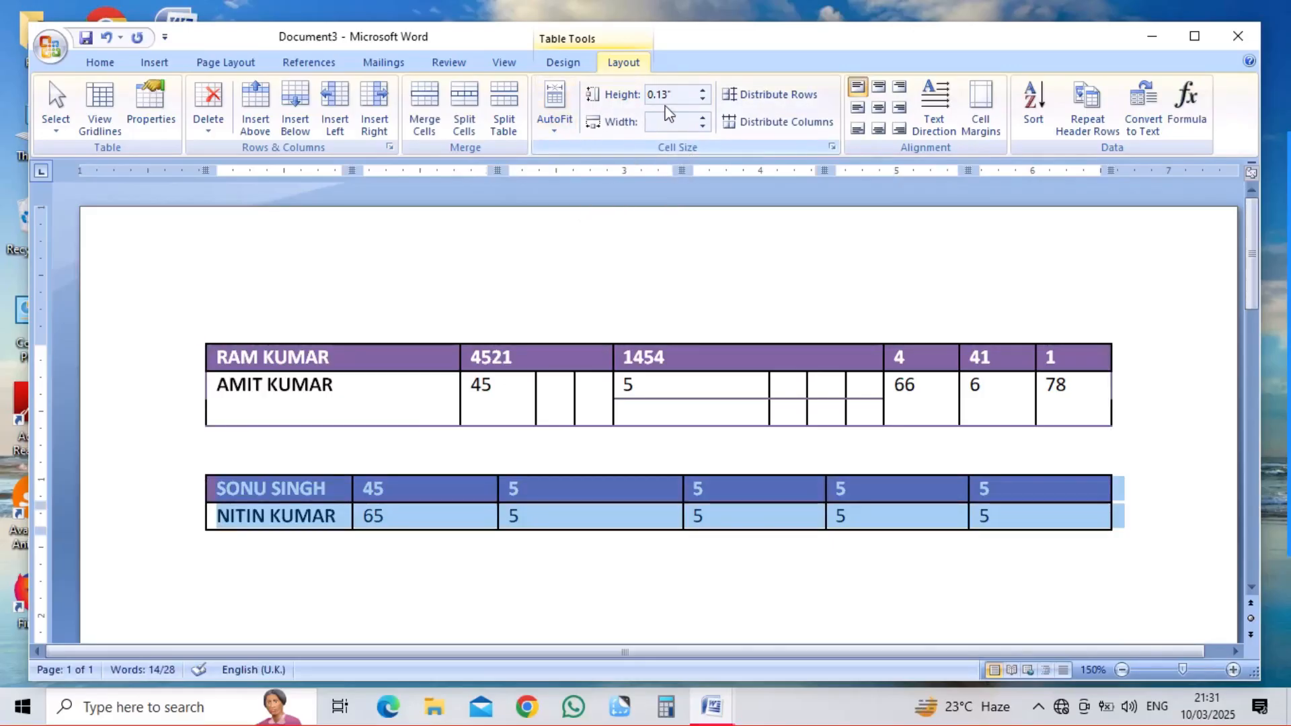
Step: Set the lower table's row height to 0.2" and its column width to 1"
left_click(702, 90)
left_click(702, 90)
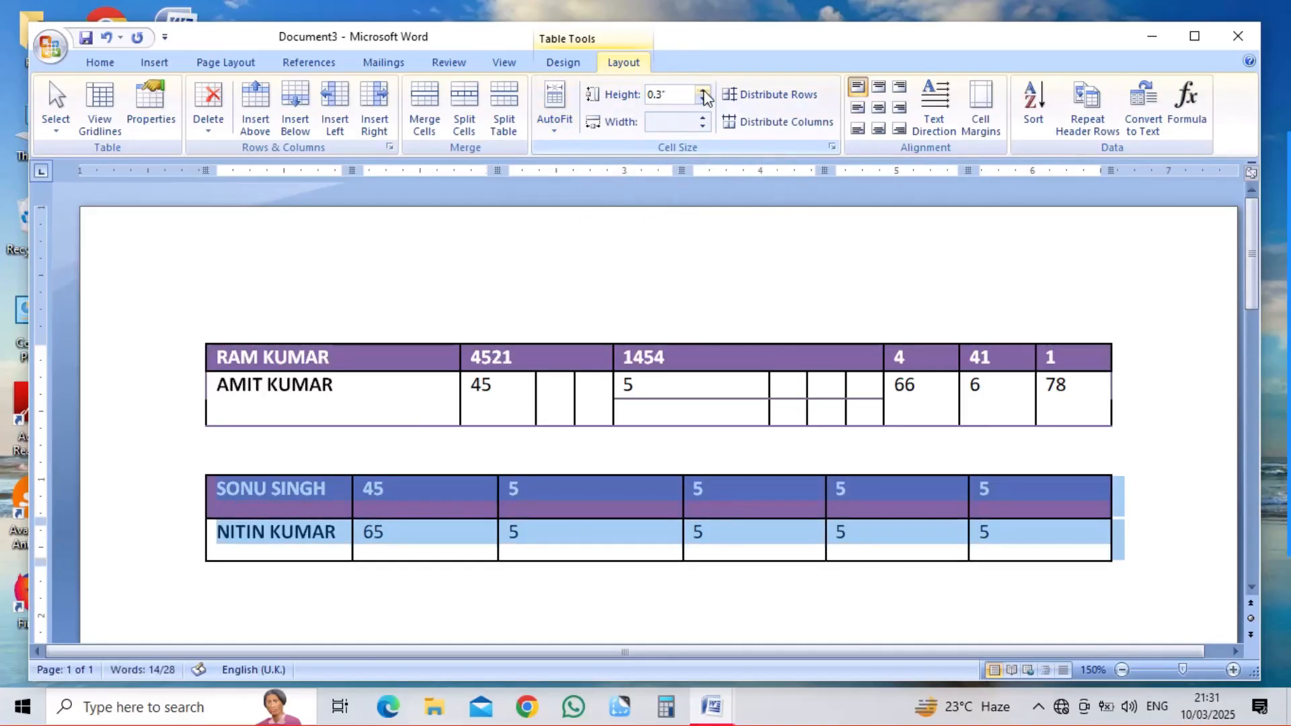
left_click(702, 90)
left_click(702, 90)
left_click(703, 99)
left_click(702, 99)
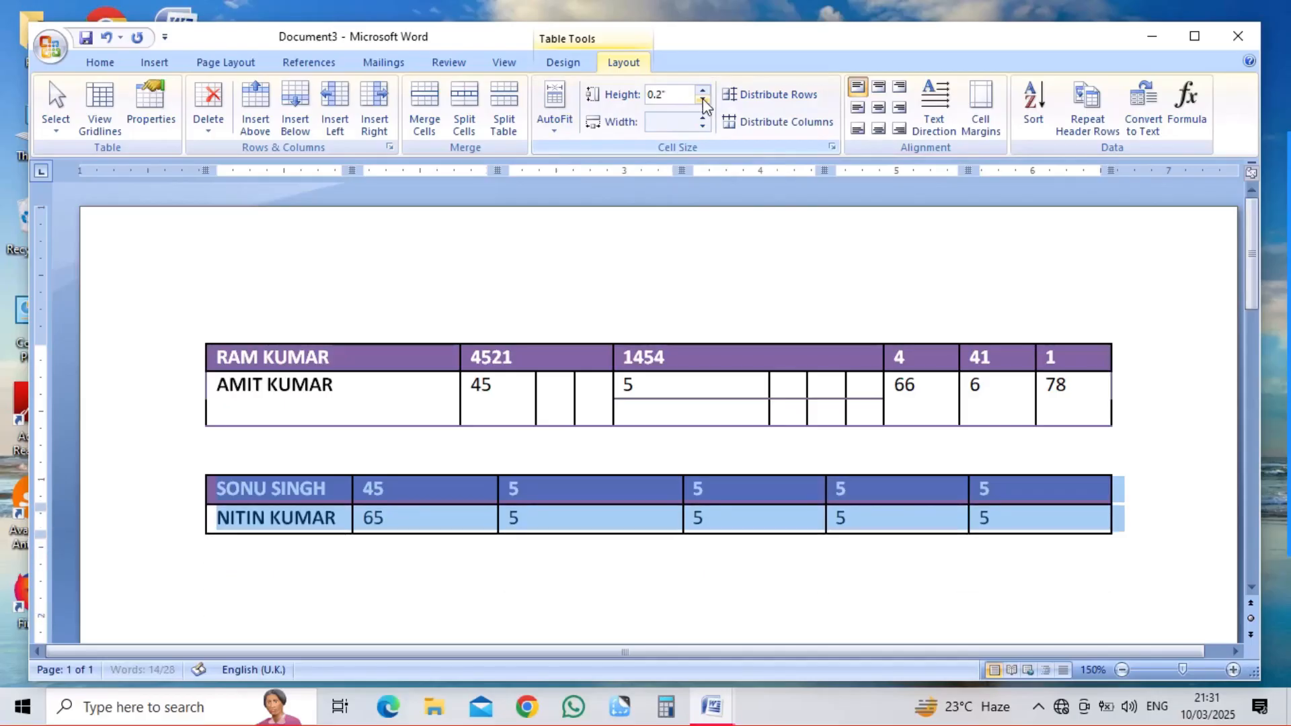
left_click(703, 99)
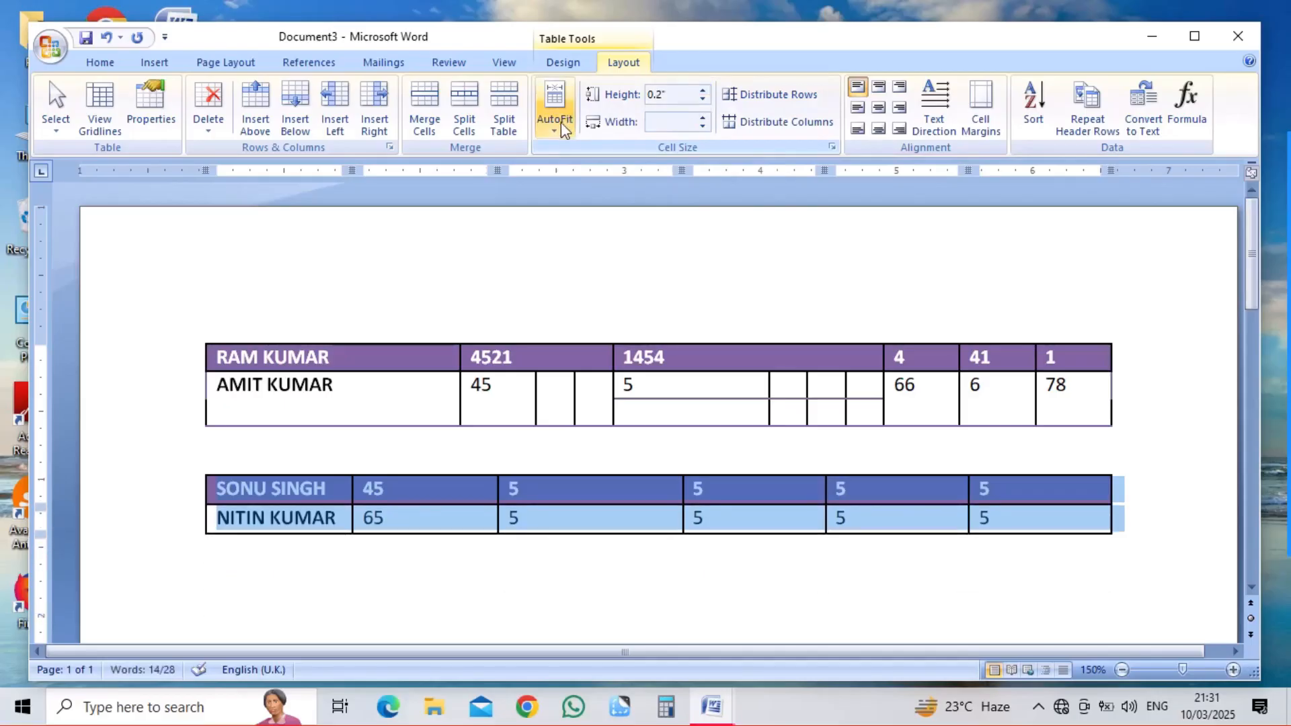
left_click(672, 127)
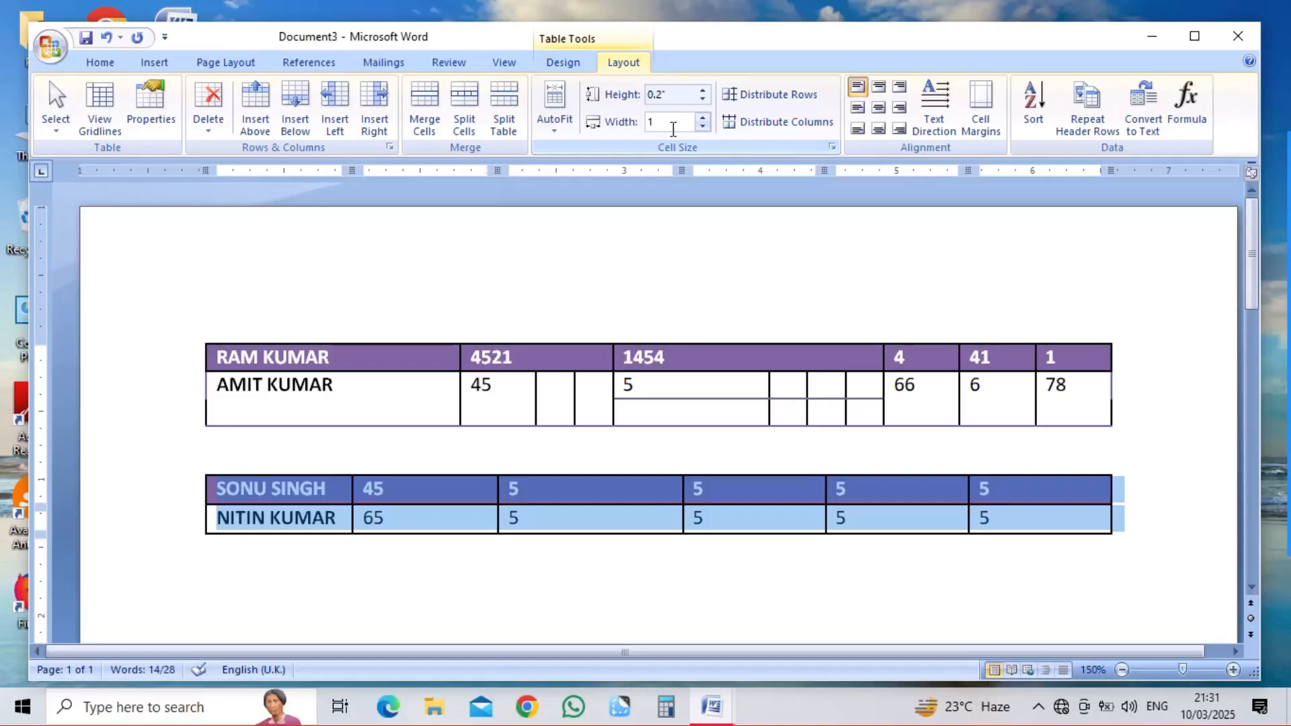
Step: Reduce the width of the 1454 and 4521 columns in the upper table, then select the whole lower table
left_click(652, 279)
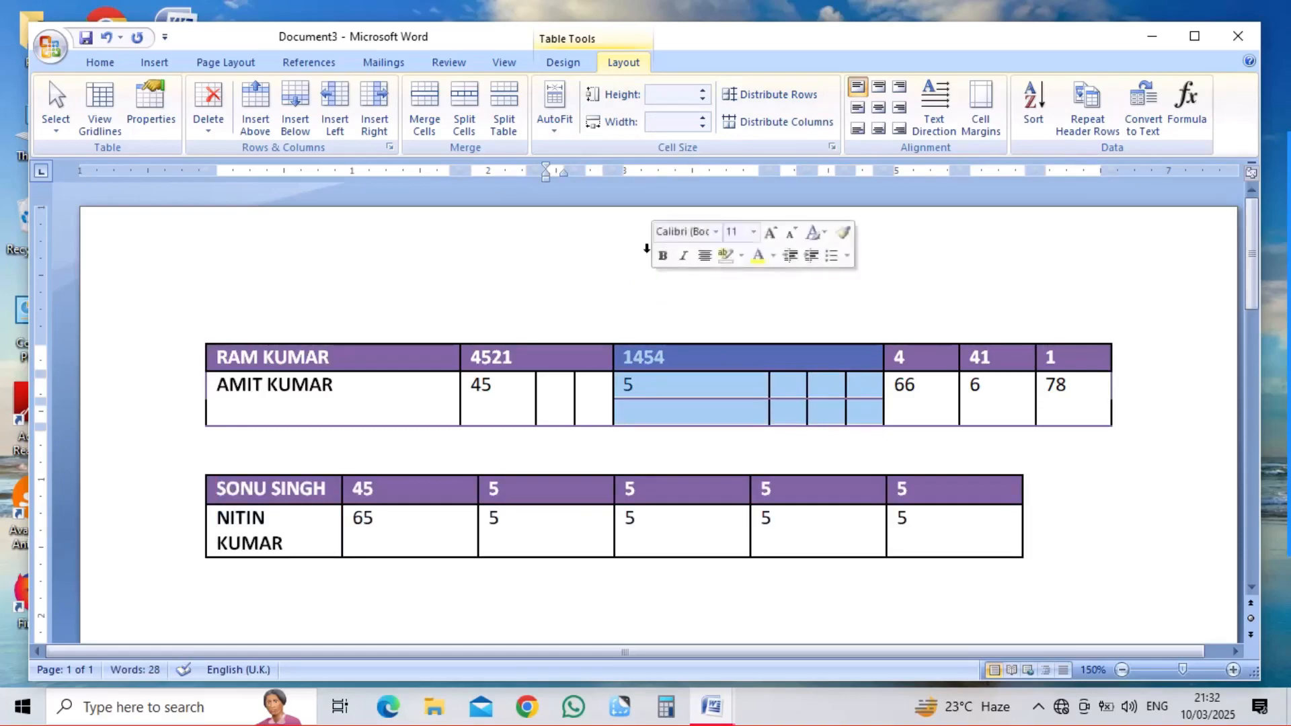
left_click(703, 125)
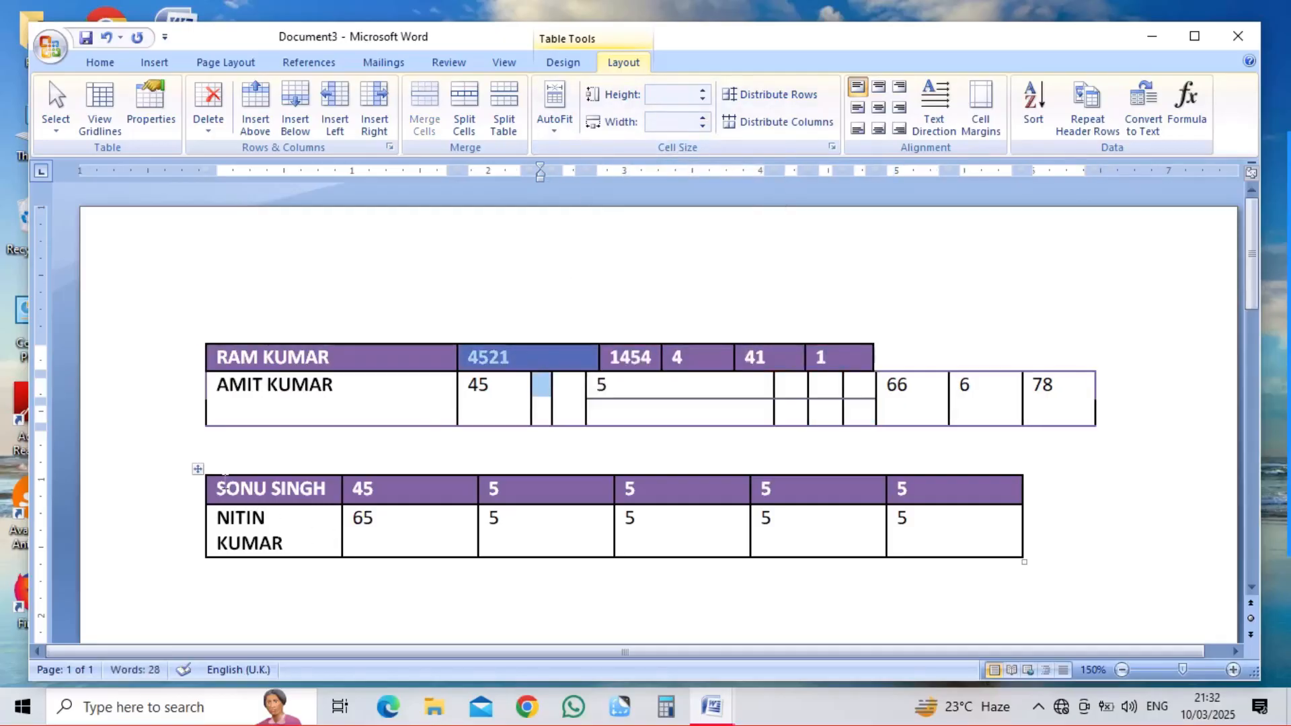
left_click(199, 470)
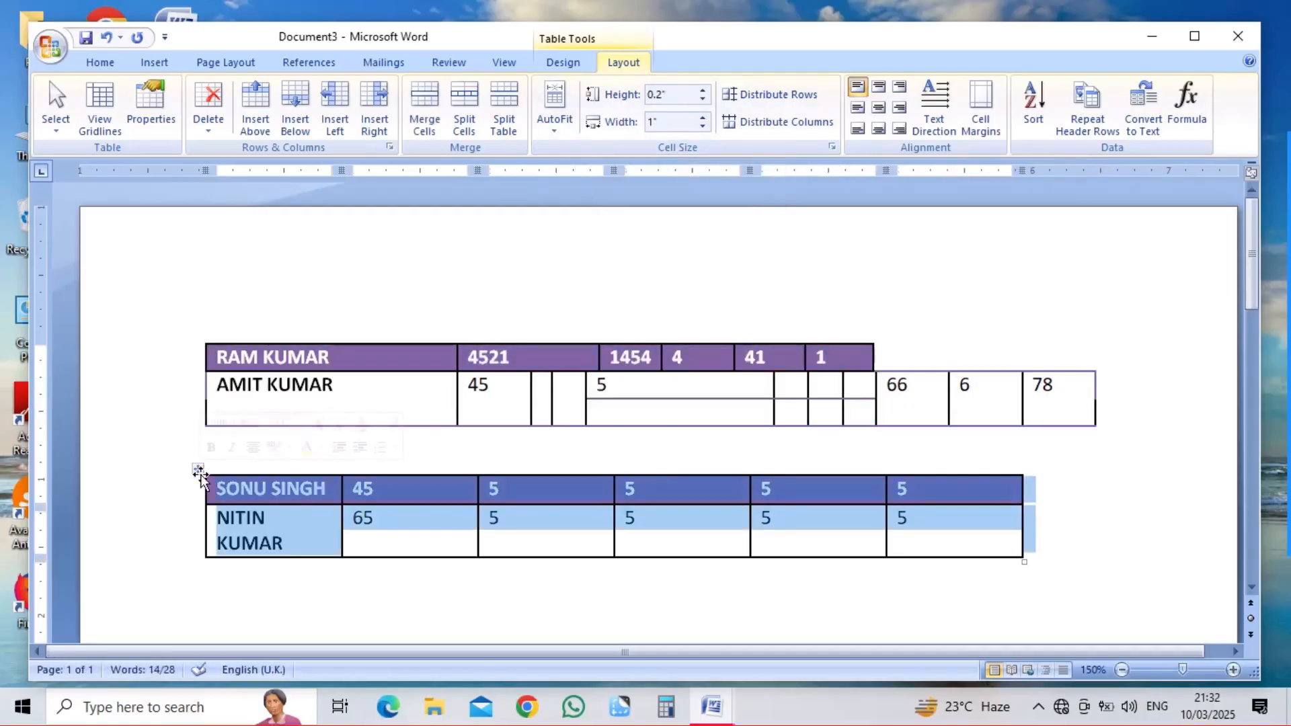
Step: Undo the sizing, AutoFit, table split and cell splits back to the single table with undivided cells
key("ctrl+z")
key("ctrl+z")
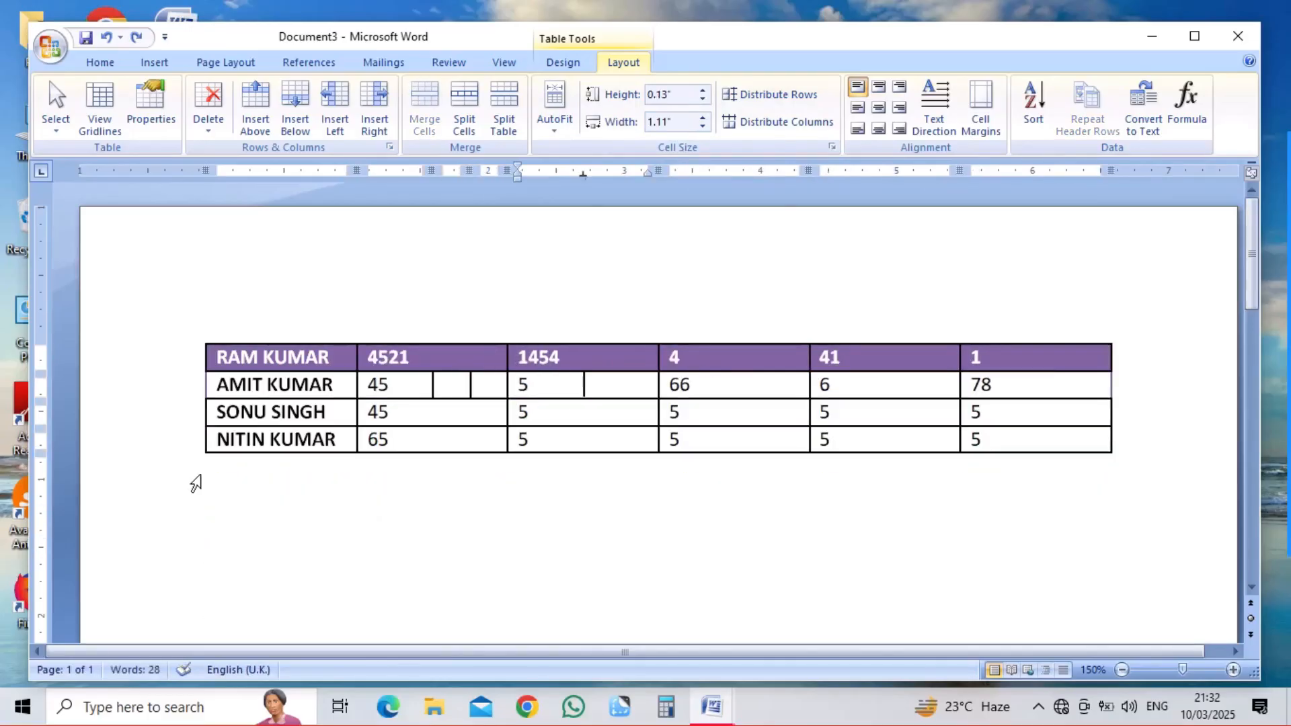
key("ctrl+z")
key("ctrl+z")
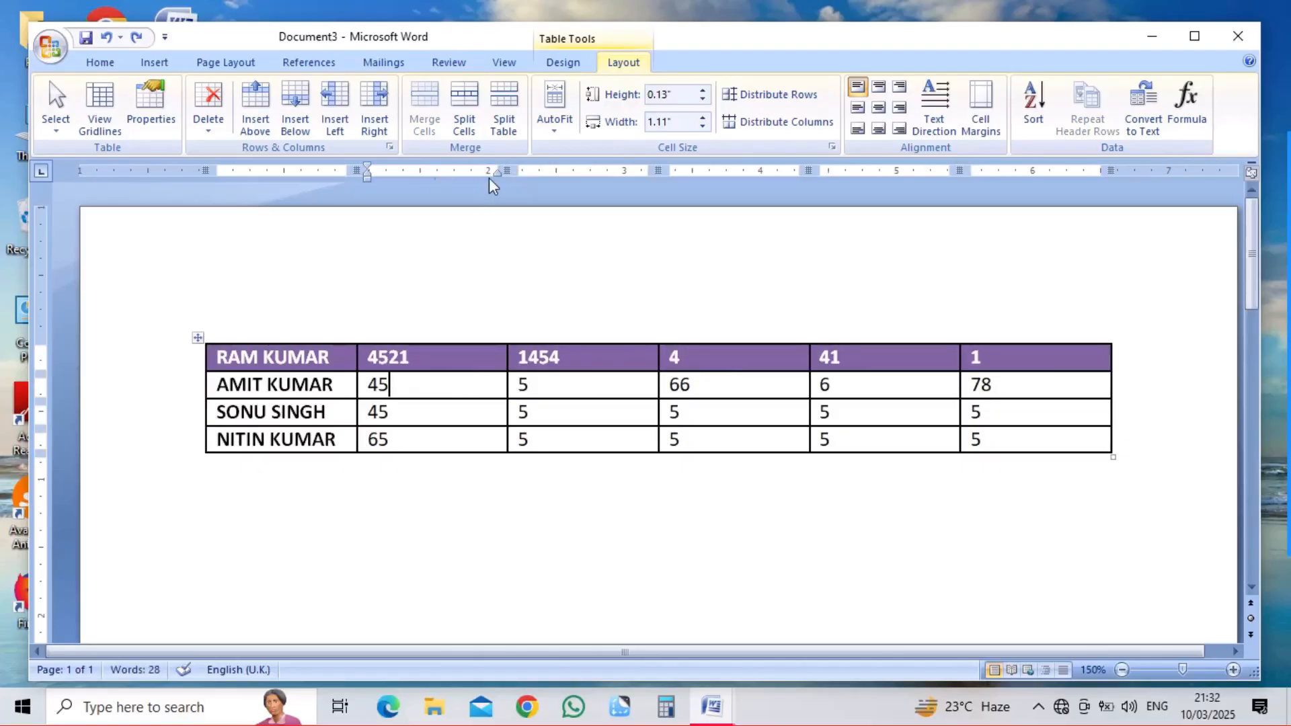
left_click(457, 404)
key("ctrl+a")
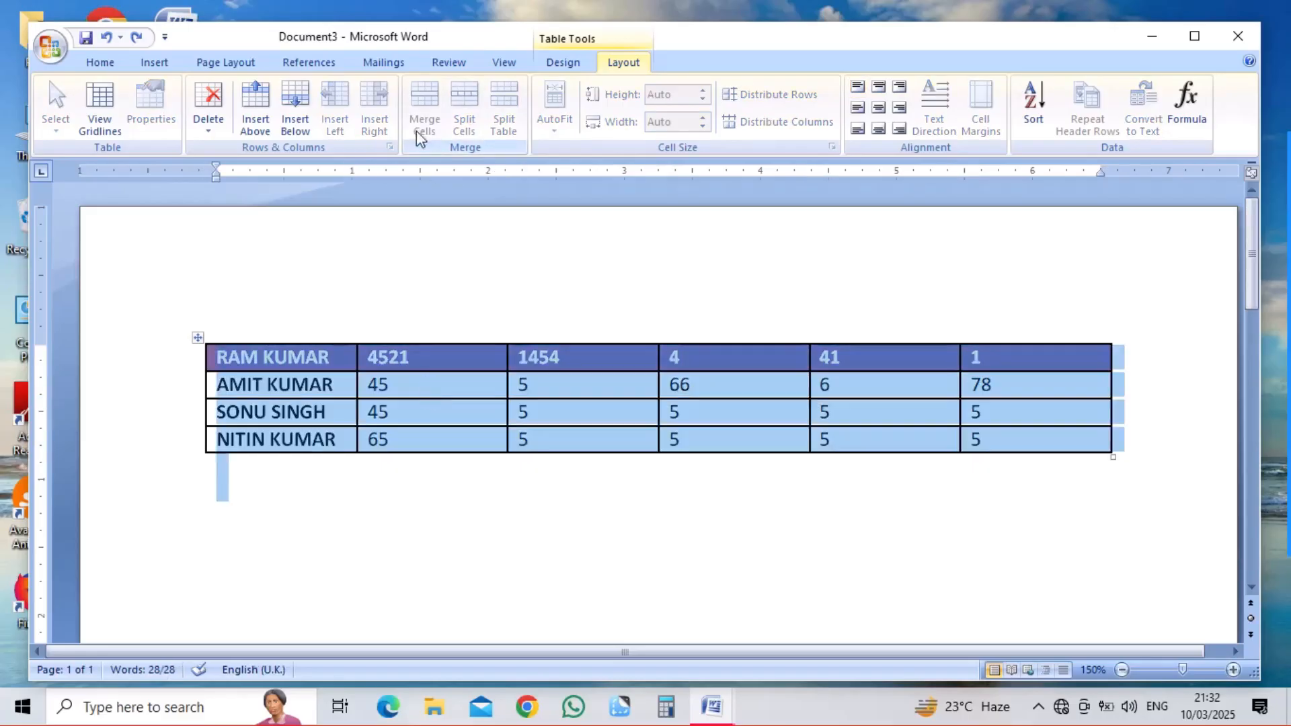
left_click(443, 333)
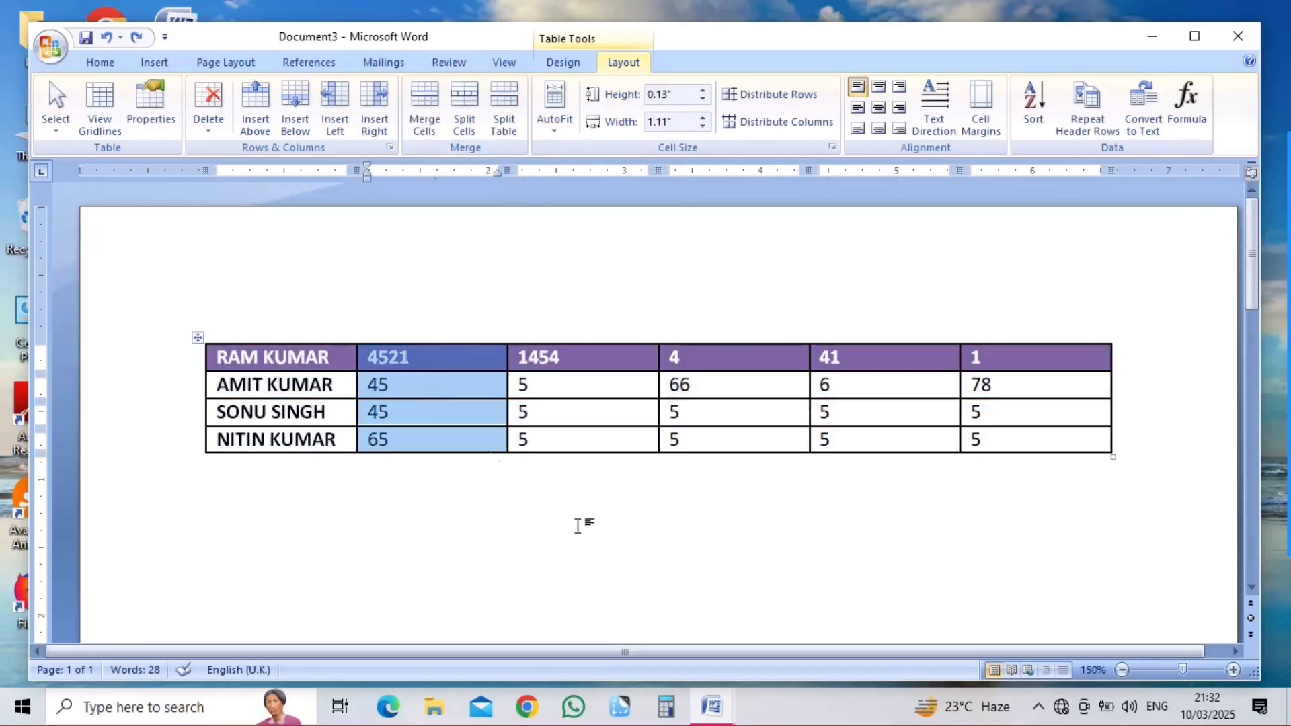
left_click(531, 531)
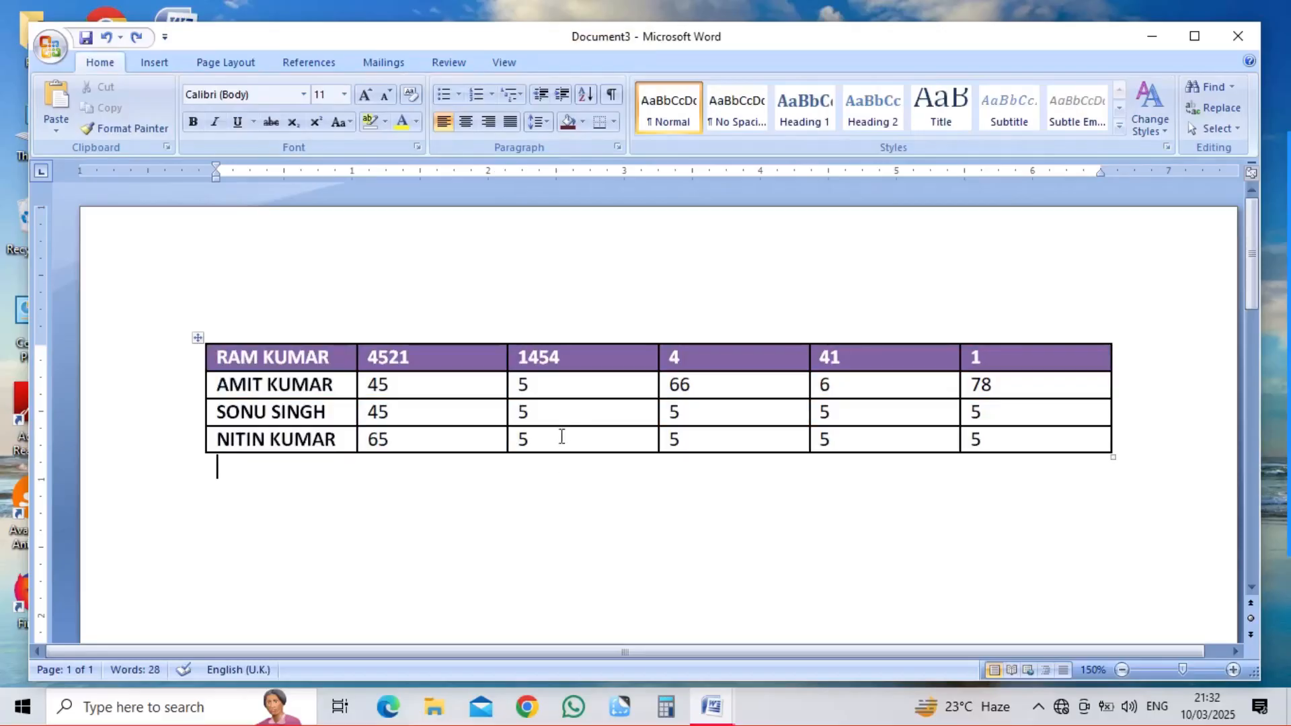
left_click(570, 416)
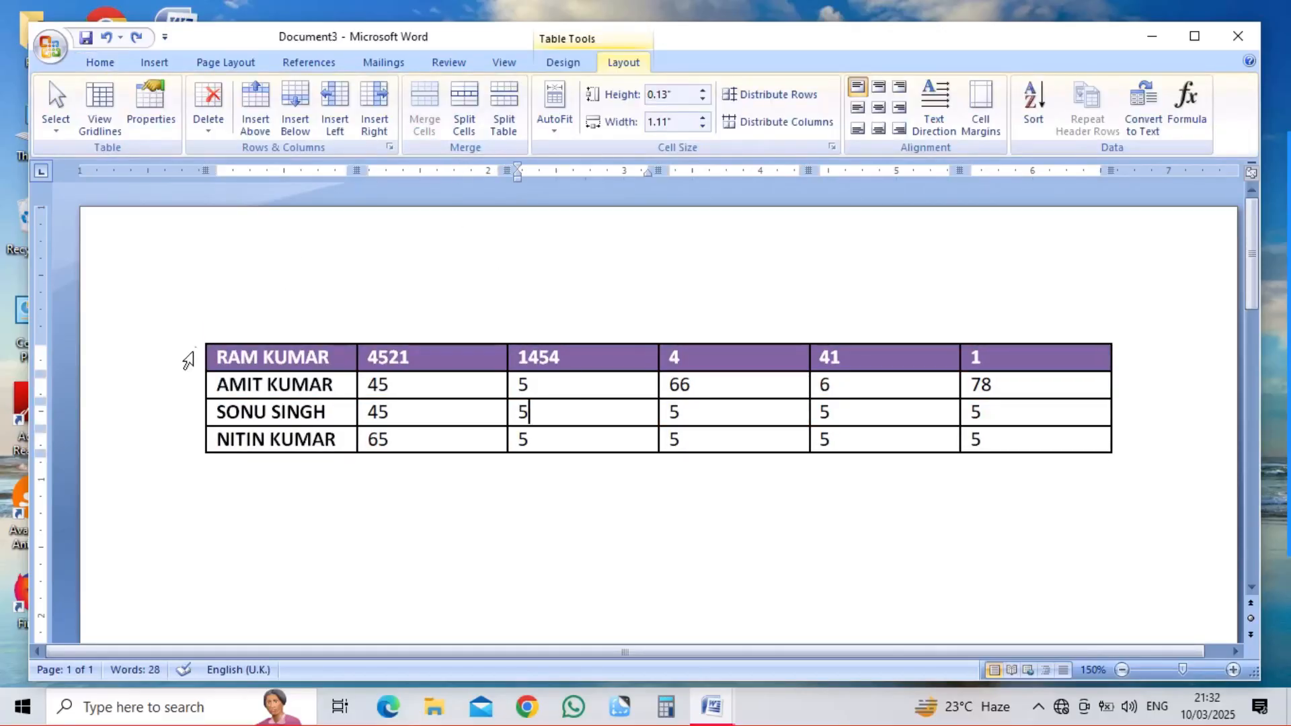
left_click(327, 407)
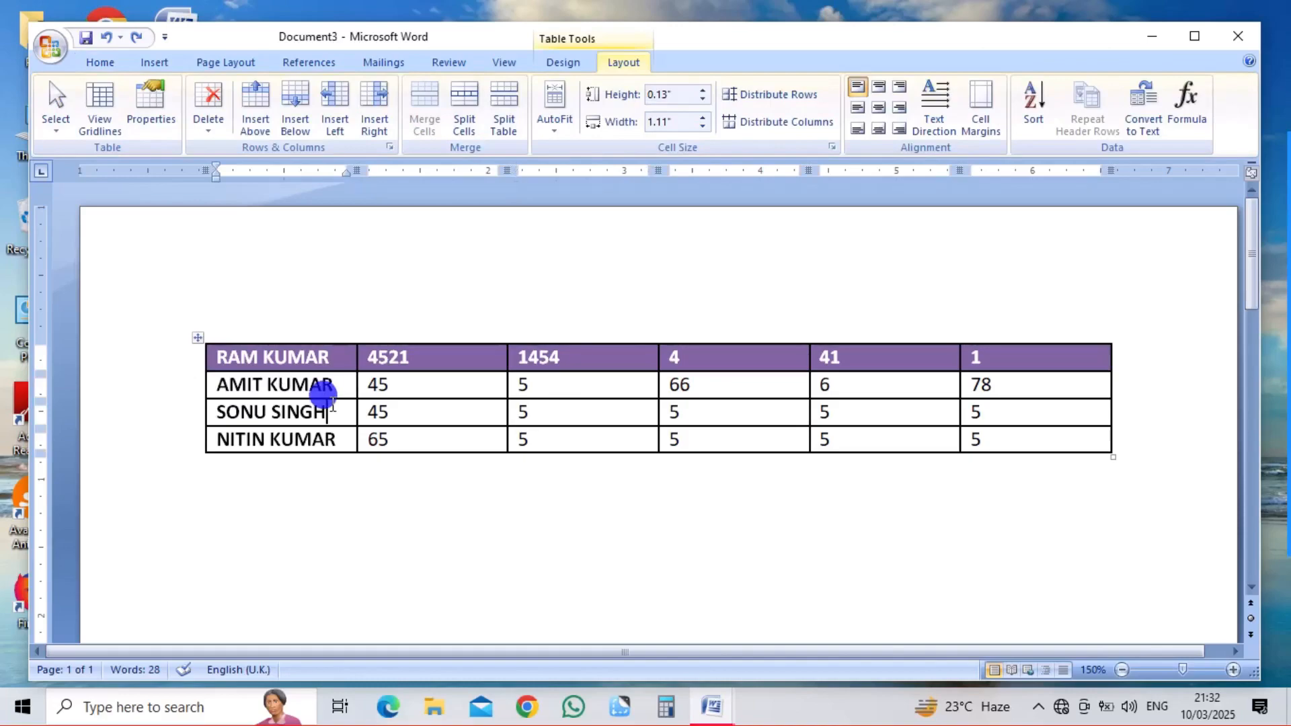
Step: Merge all cells of the table into a single cell, undo the merge, and clear the table selection
left_click(197, 338)
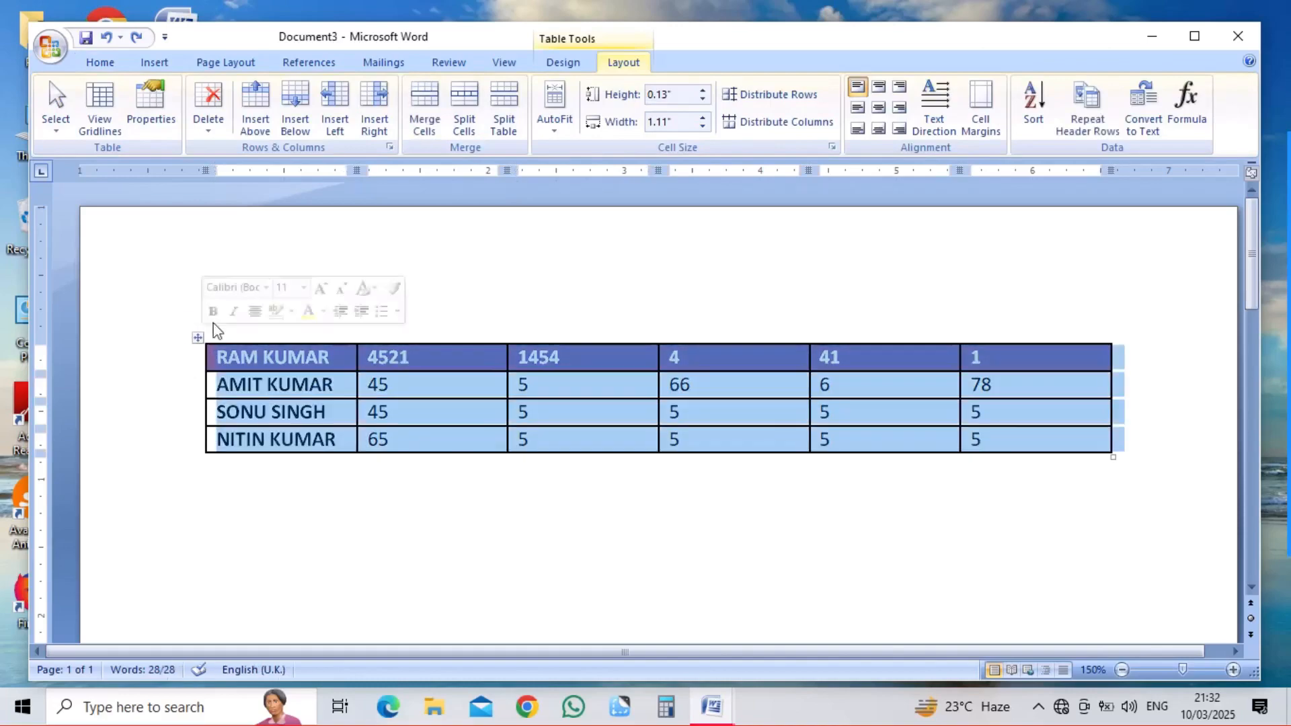
left_click(424, 125)
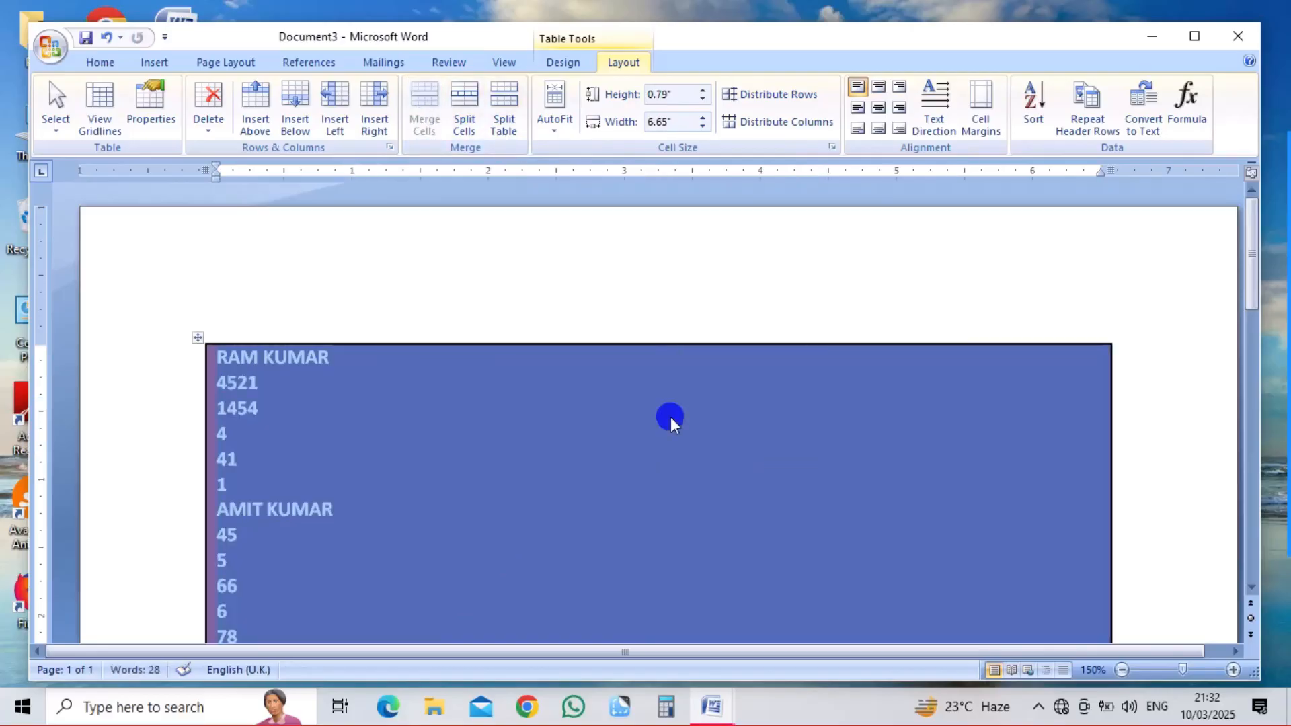
left_click(672, 416)
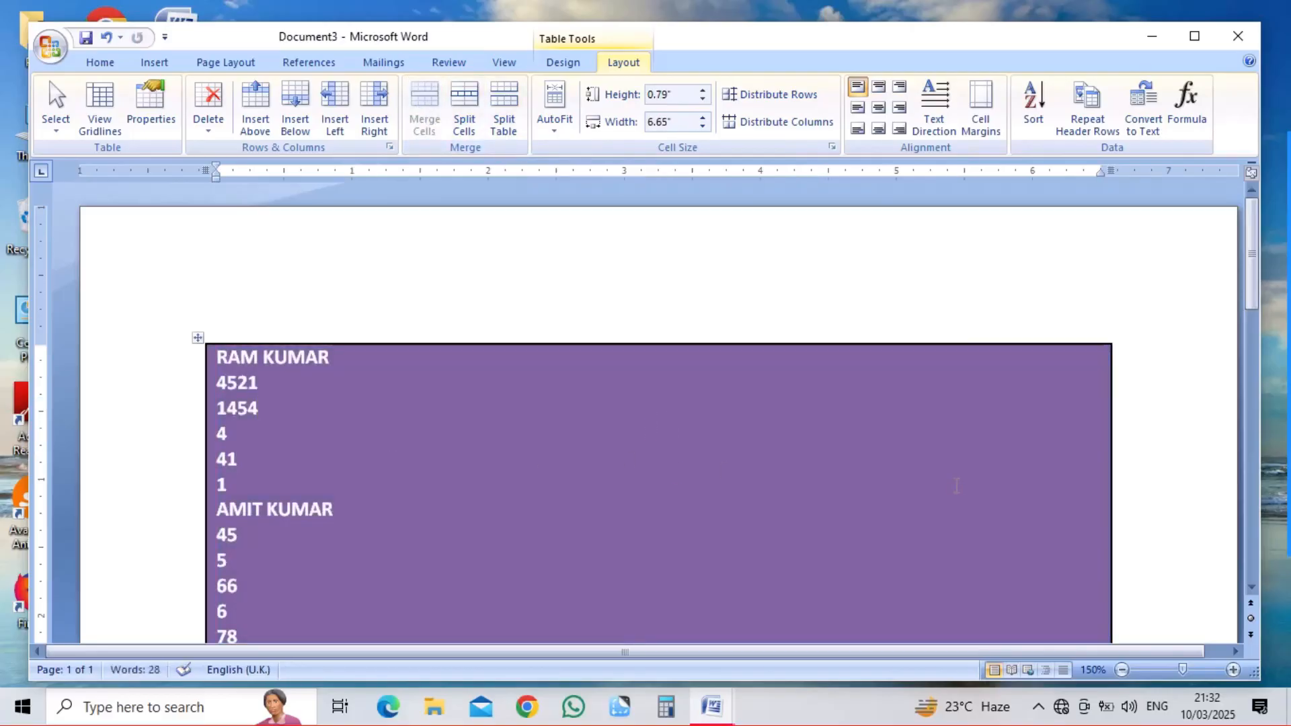
key("ctrl+z")
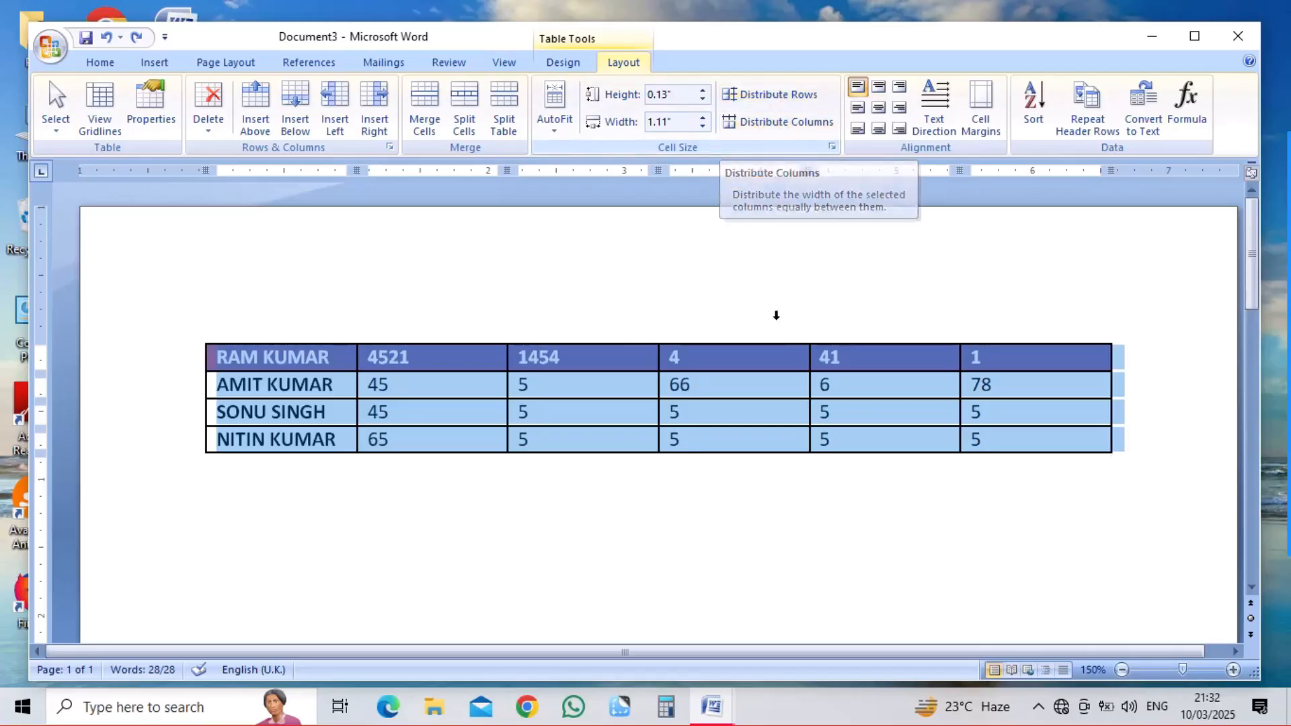
left_click(743, 387)
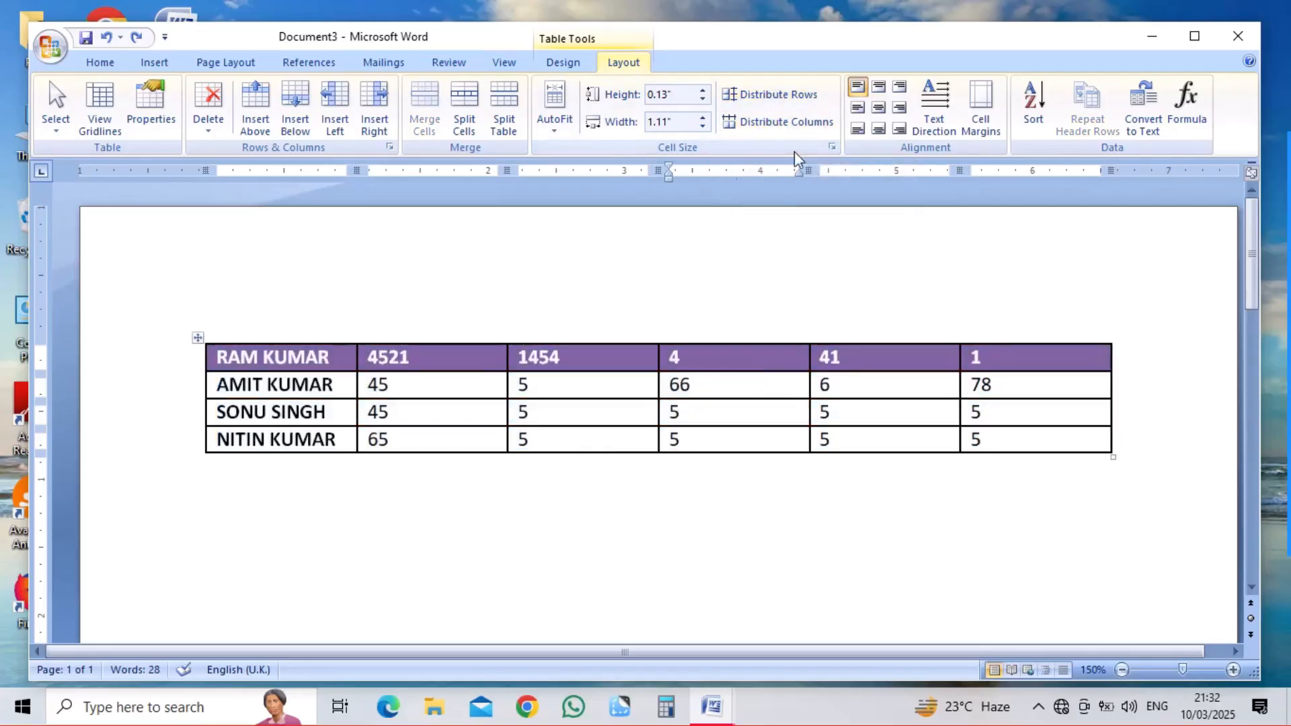
Step: Distribute the table's rows and columns evenly
left_click(775, 95)
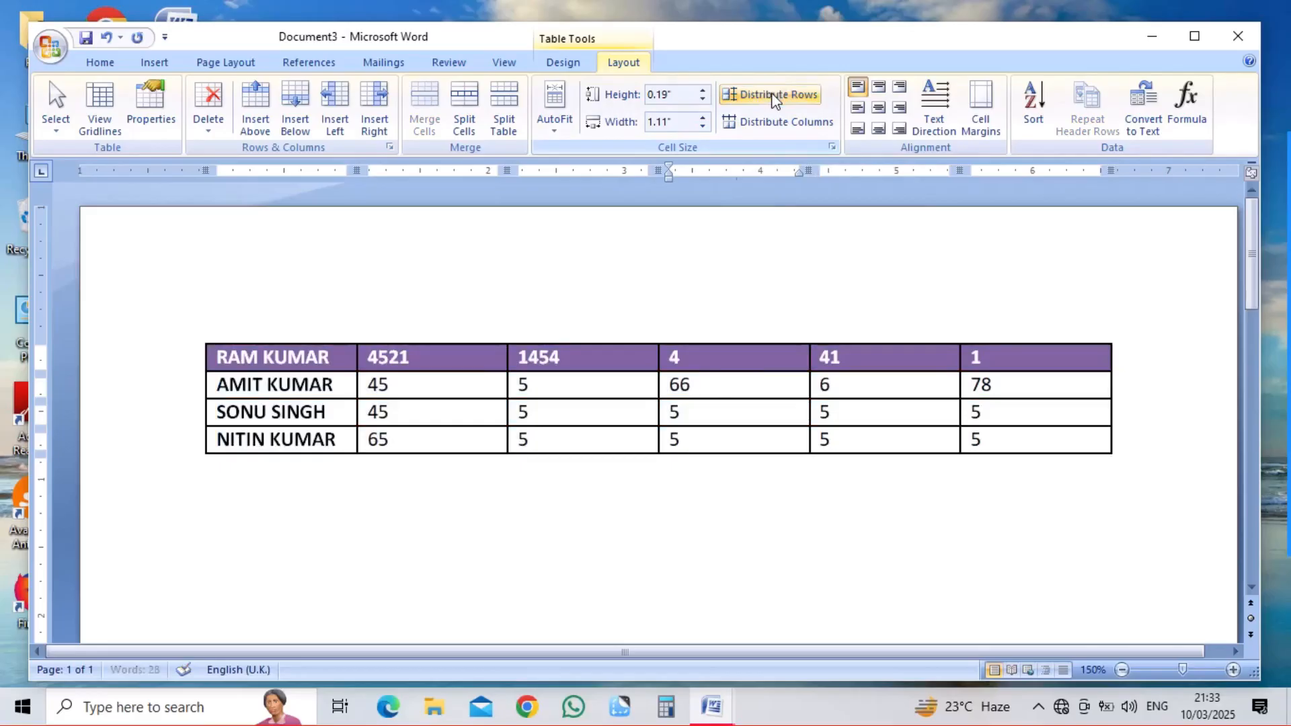
left_click(773, 124)
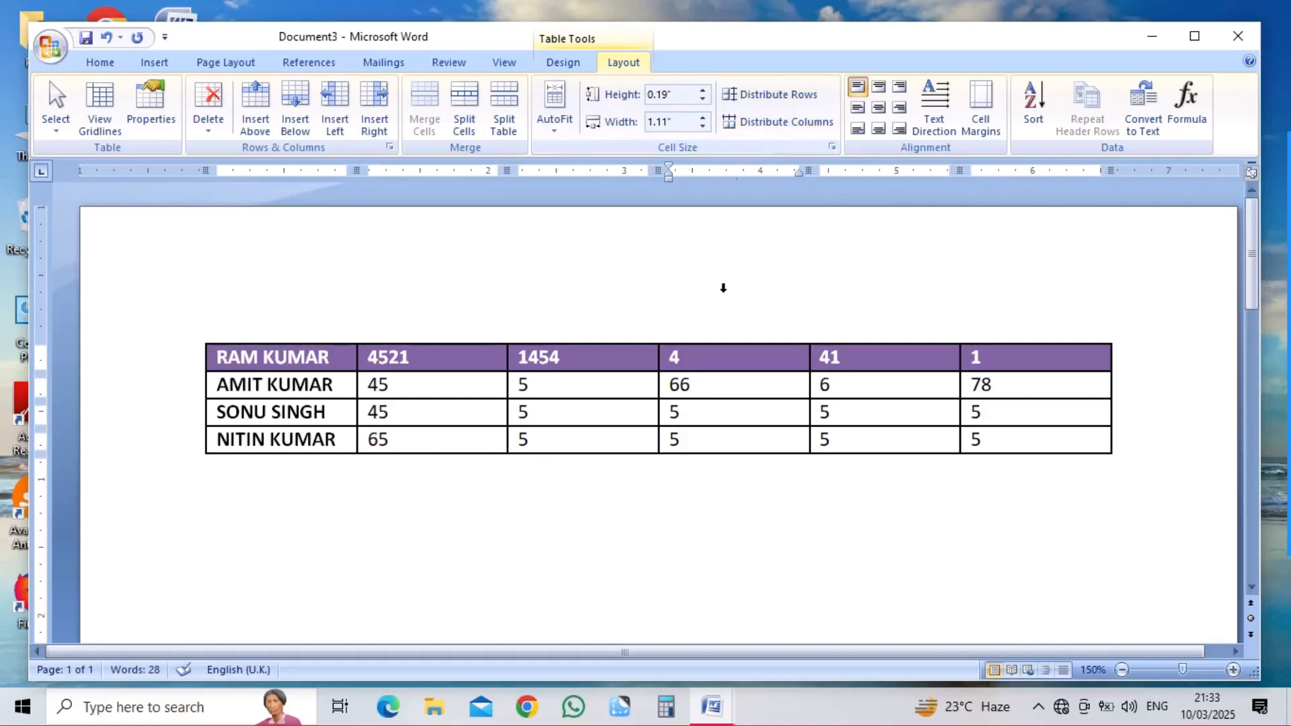
Step: Set the fourth column's width to 1.7" and distribute the columns evenly again
left_click(703, 118)
left_click(703, 117)
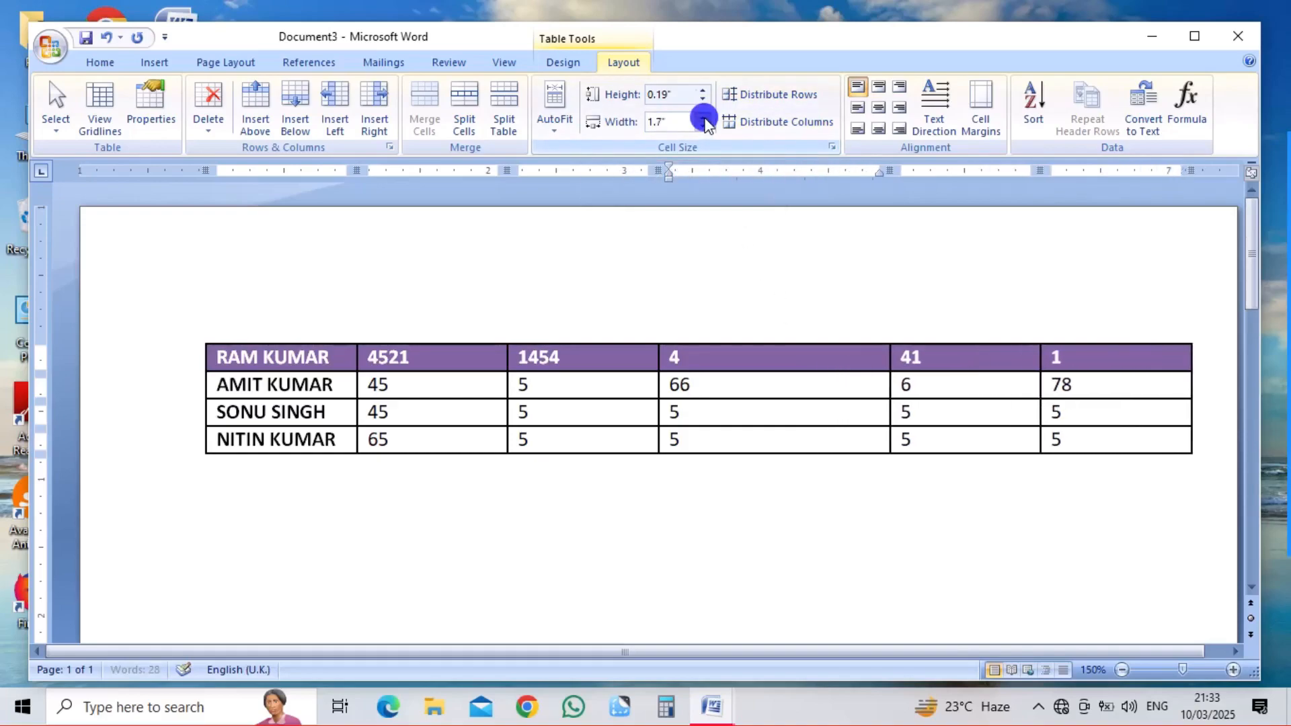
left_click(745, 124)
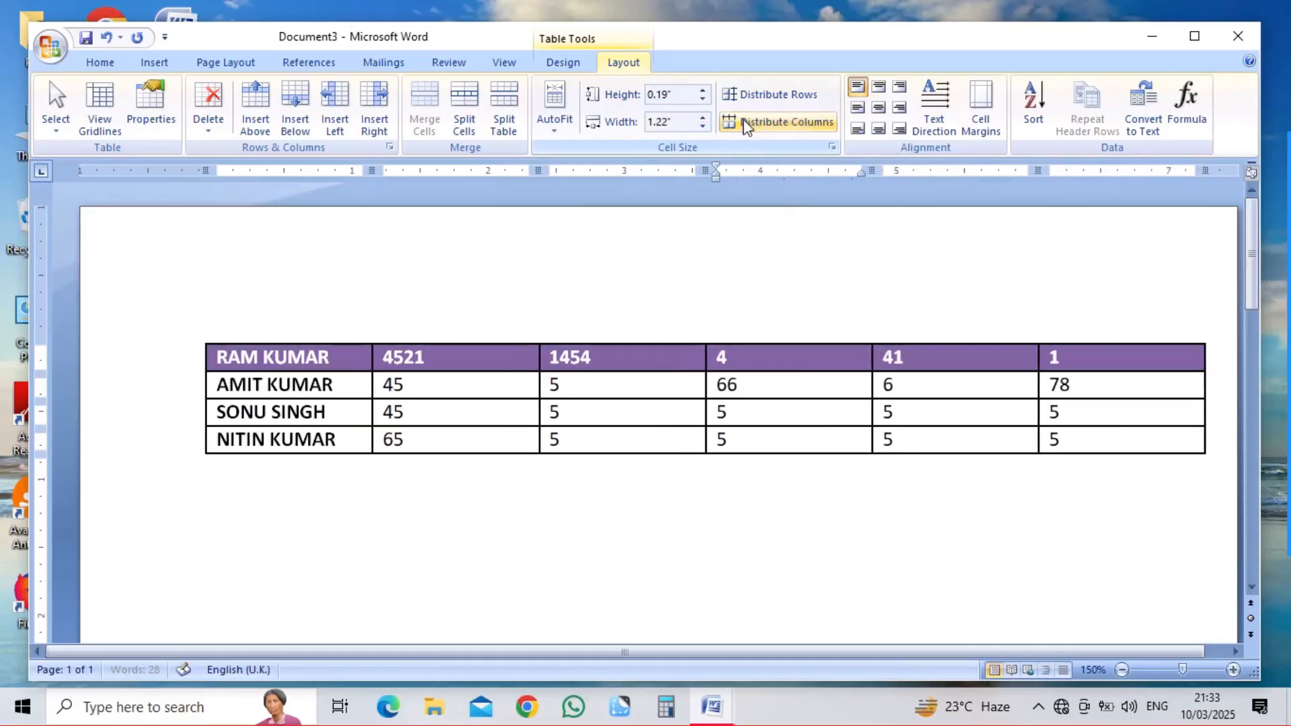
Step: Set the fourth column's width to 2.1" and the second row's height to 1.1", and distribute the rows and columns evenly
left_click(704, 115)
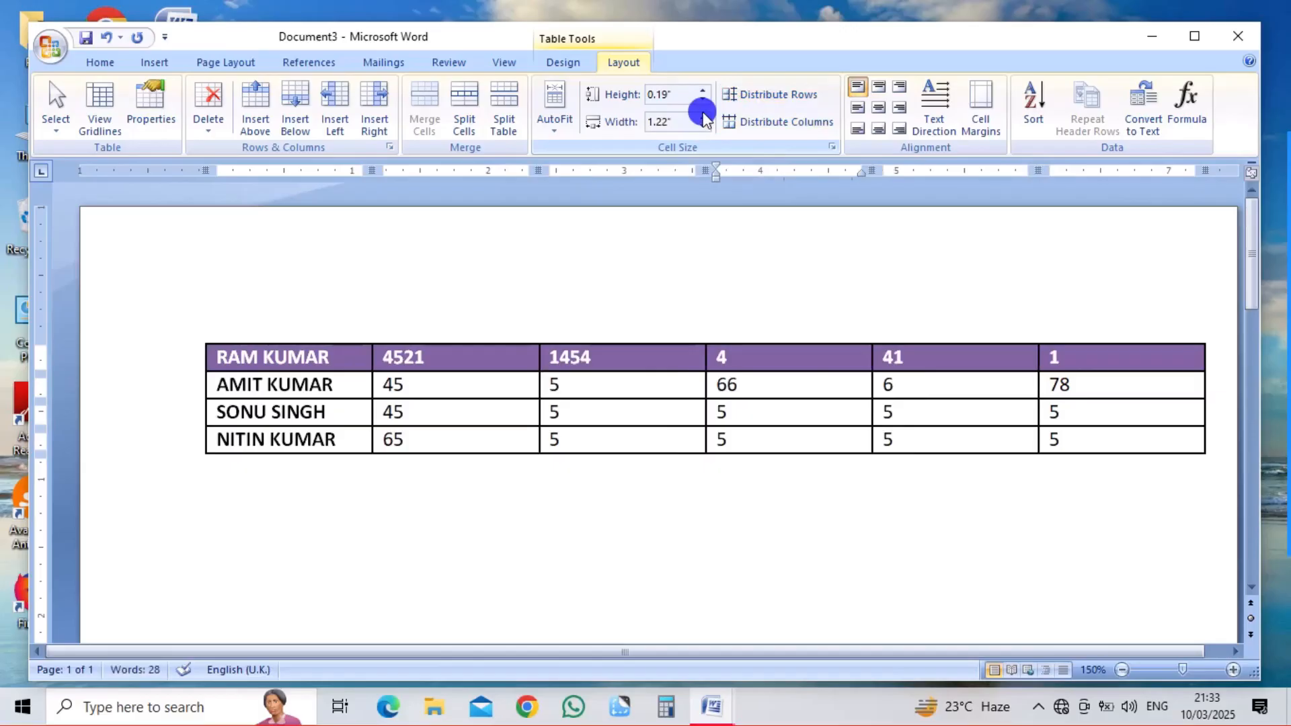
left_click(702, 115)
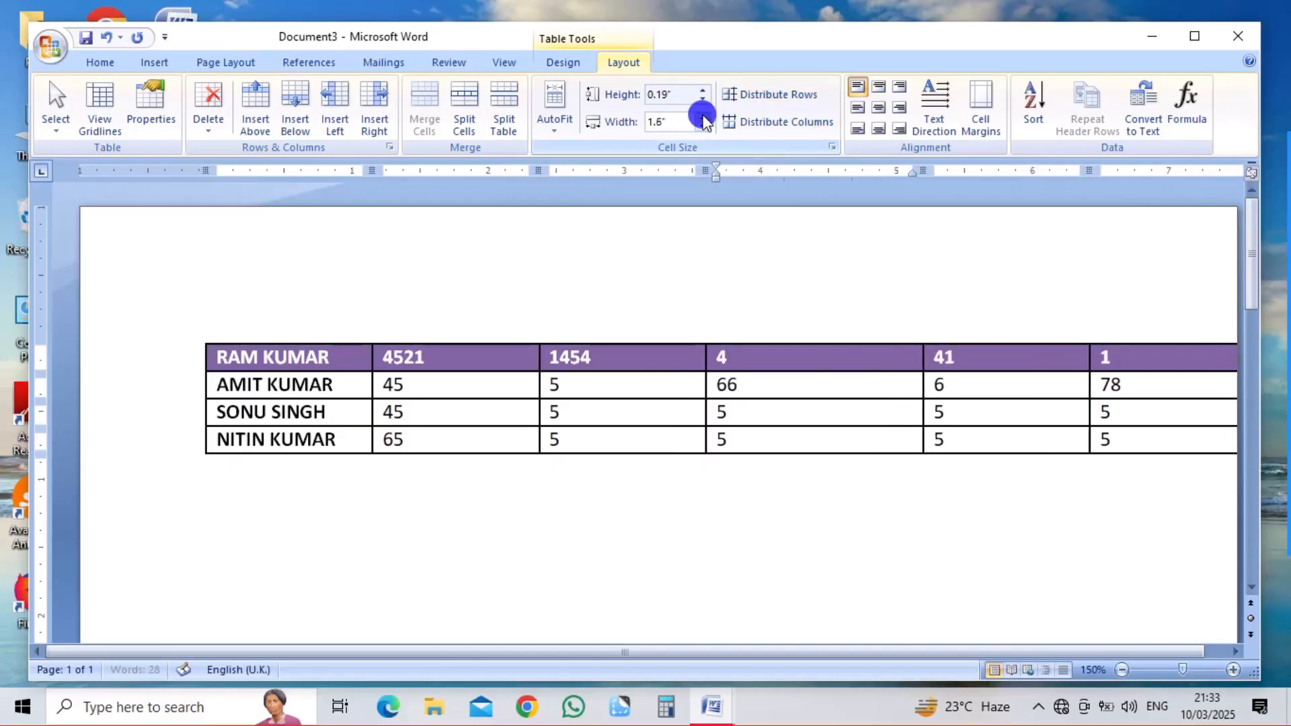
left_click(742, 98)
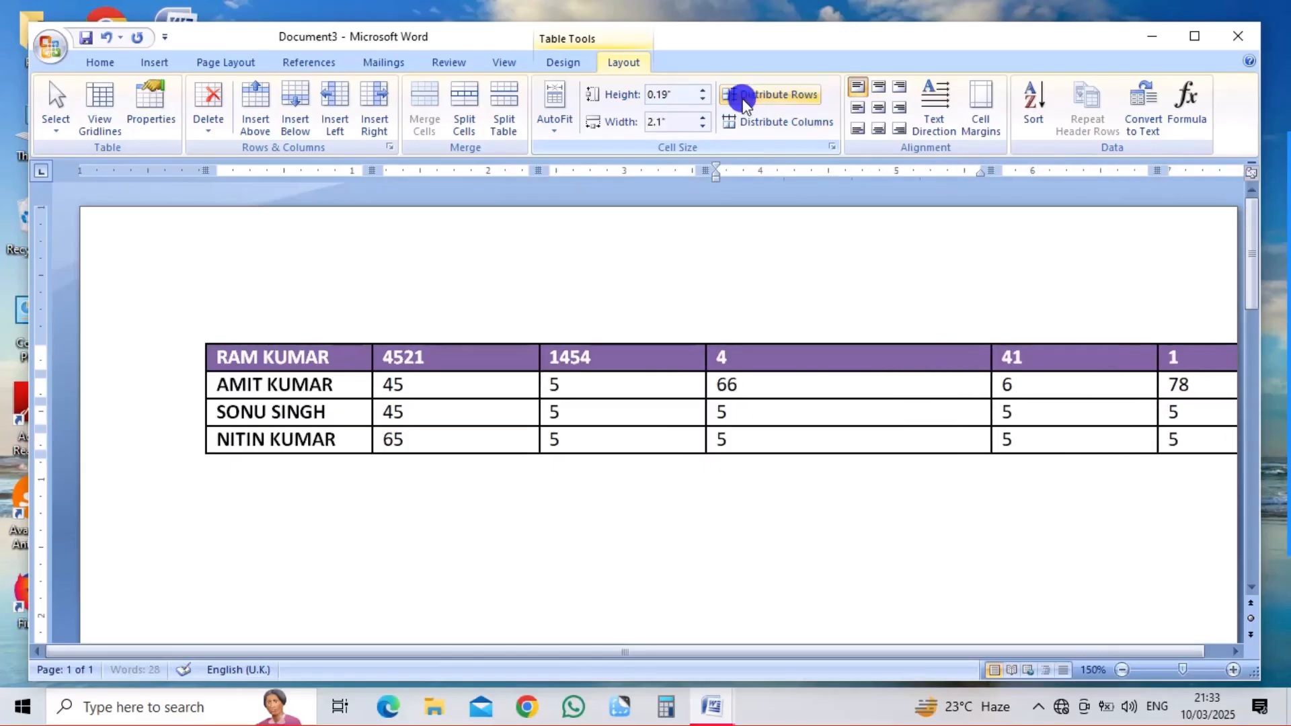
left_click(703, 90)
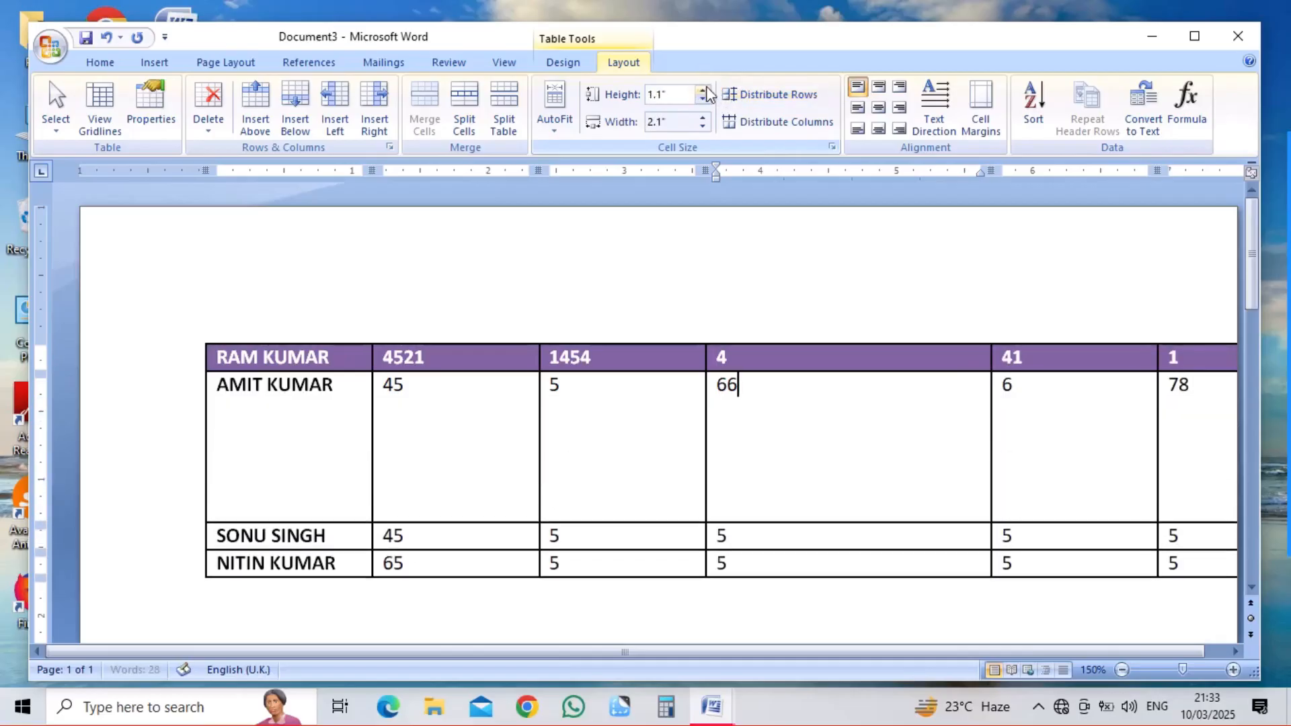
left_click(742, 97)
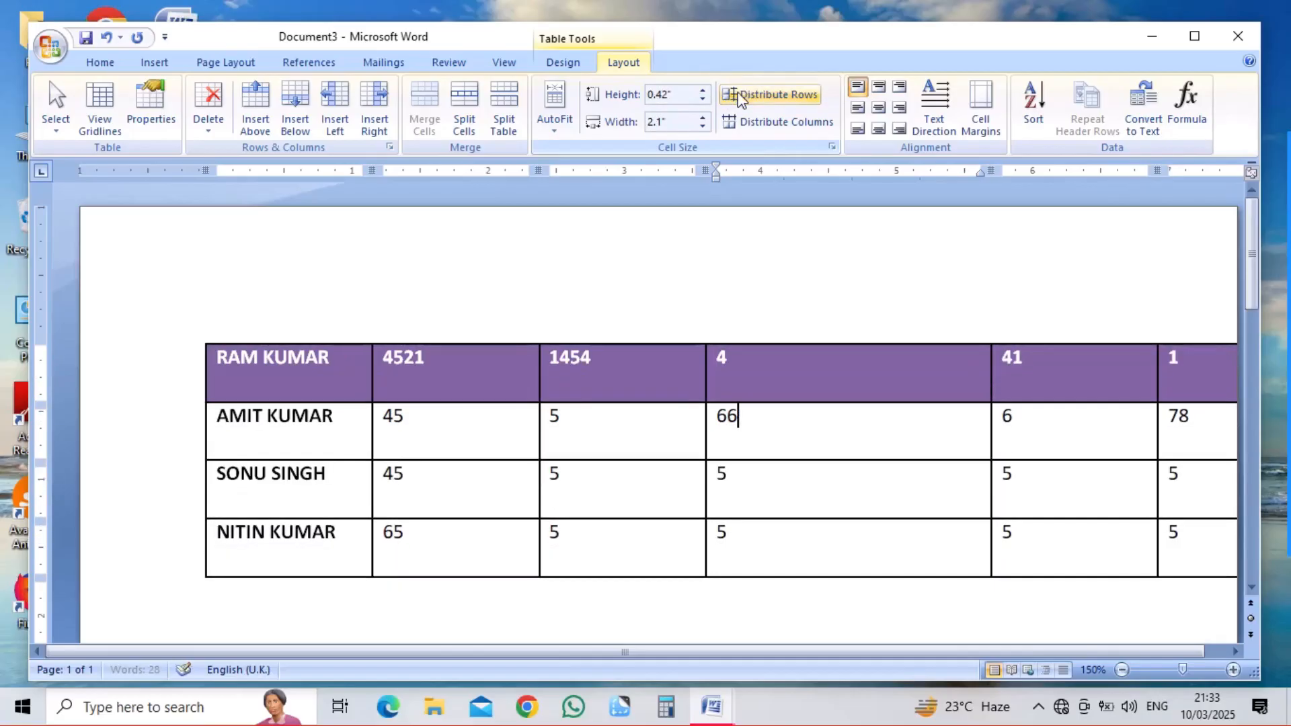
left_click(756, 122)
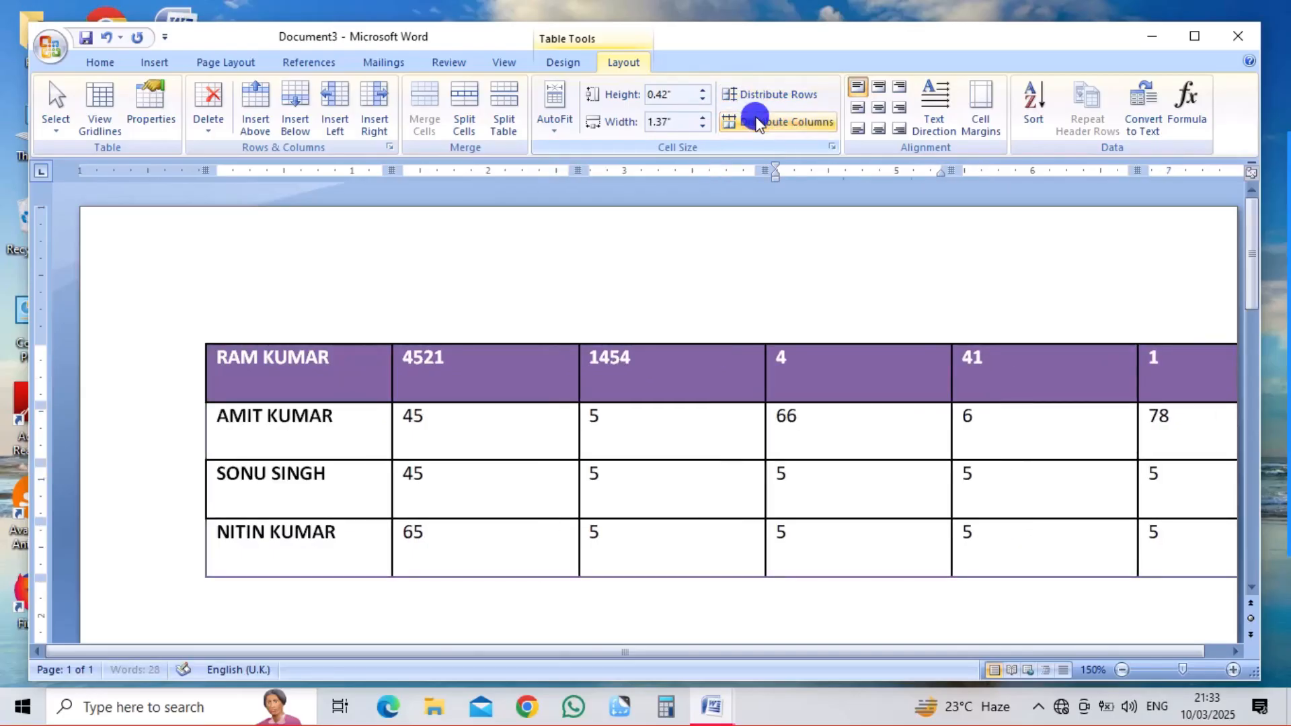
left_click(757, 123)
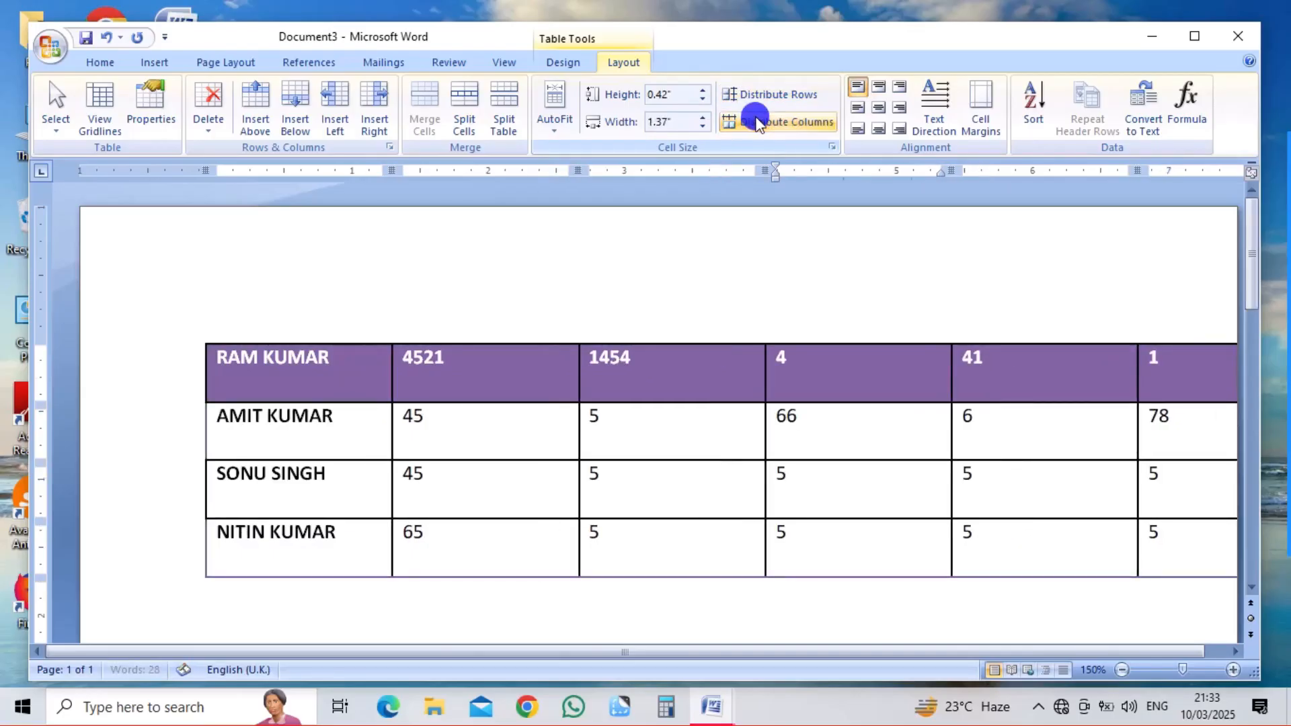
Step: Set the fourth column's width to 1.9" and distribute the columns evenly
left_click(702, 117)
left_click(702, 117)
left_click(702, 117)
left_click(702, 117)
left_click(702, 117)
left_click(703, 117)
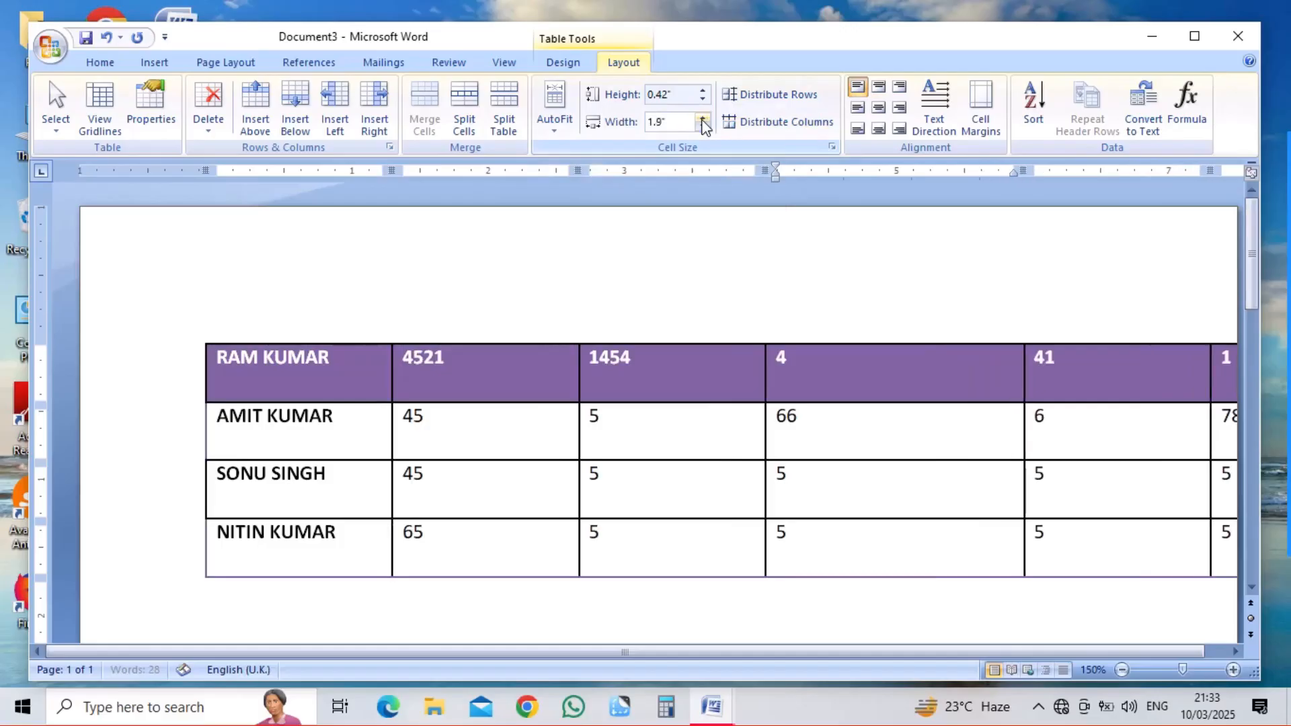
left_click(743, 125)
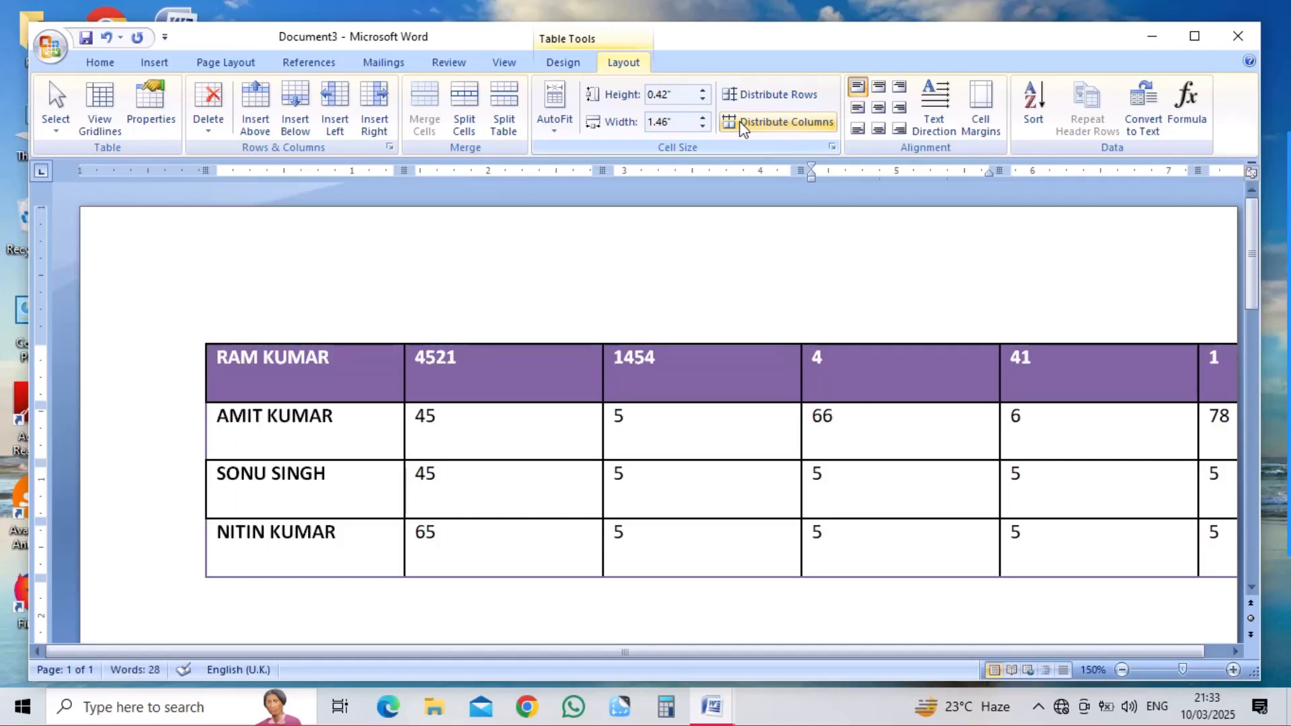
Step: Undo the row height, column width and distribution changes back to the evenly distributed table with 0.19" rows and 1.22" columns
key("ctrl+z")
key("ctrl+z")
key("ctrl+z")
key("ctrl+z")
key("ctrl+z")
key("ctrl+z")
key("ctrl+z")
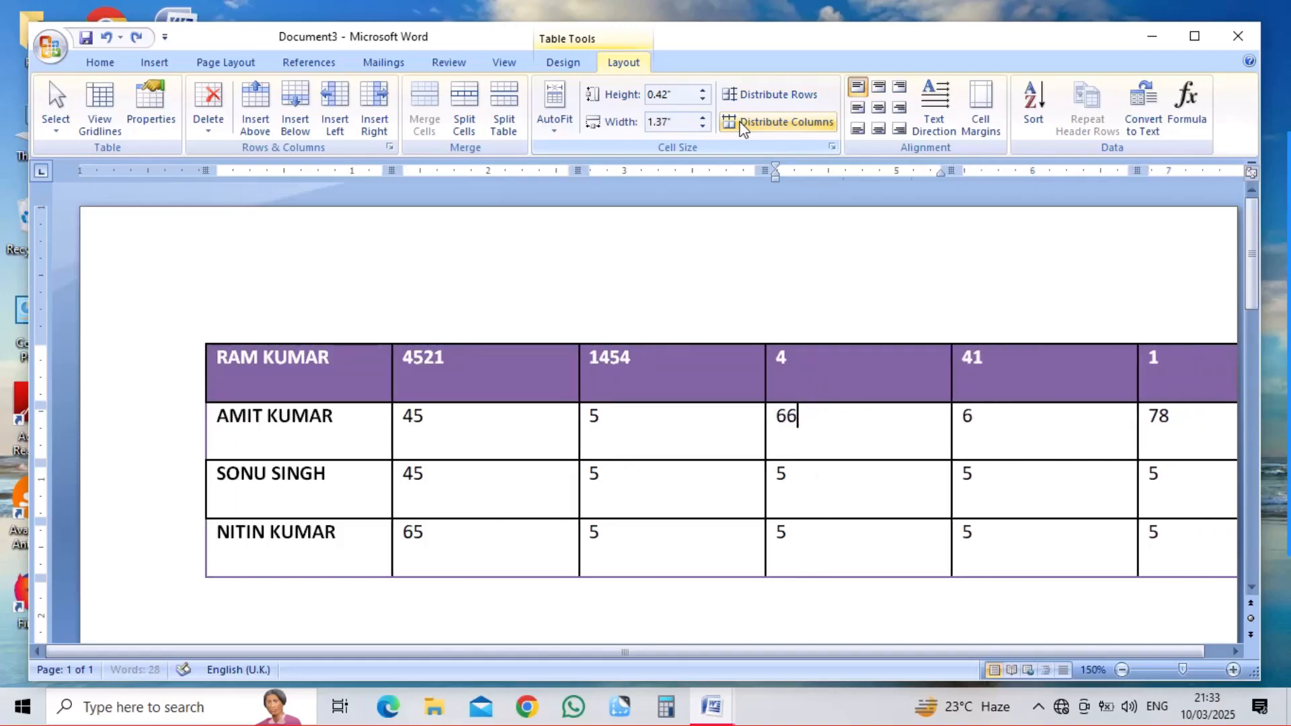
key("ctrl+z")
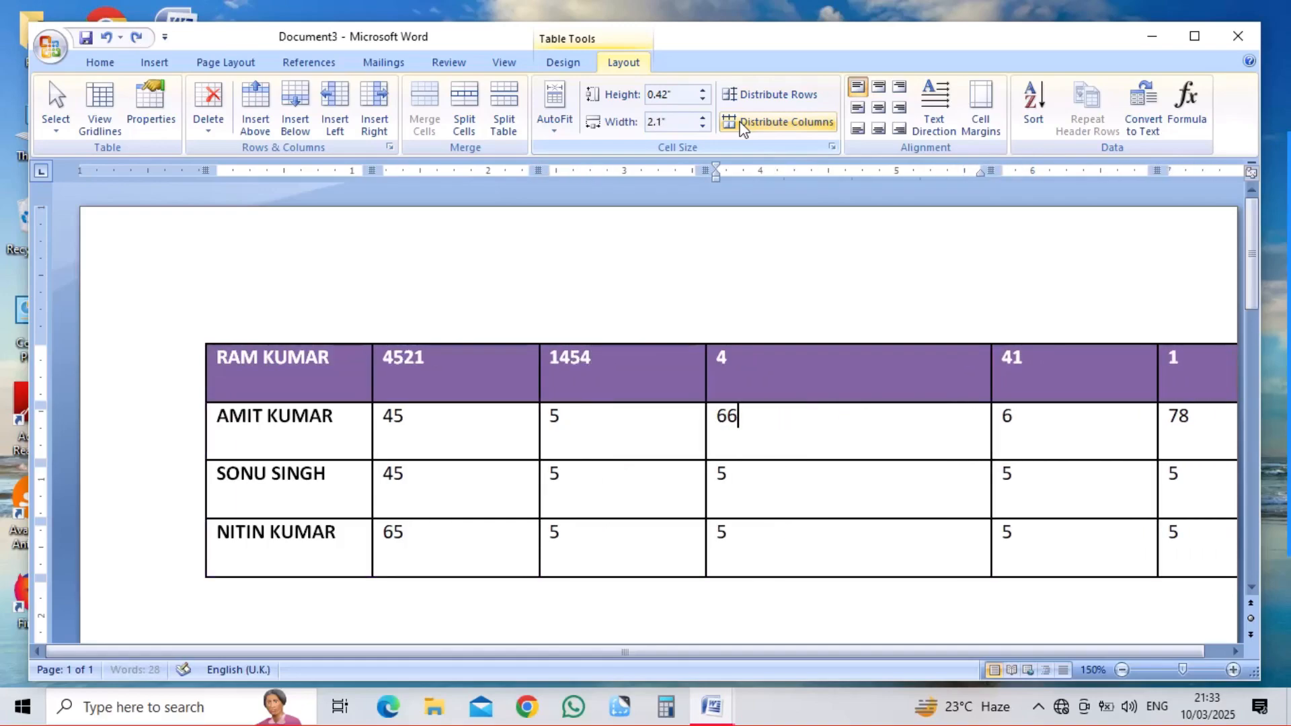
key("ctrl+z")
key("ctrl+z")
key("ctrl+z")
key("ctrl+z")
key("ctrl+z")
key("ctrl+z")
key("ctrl+z")
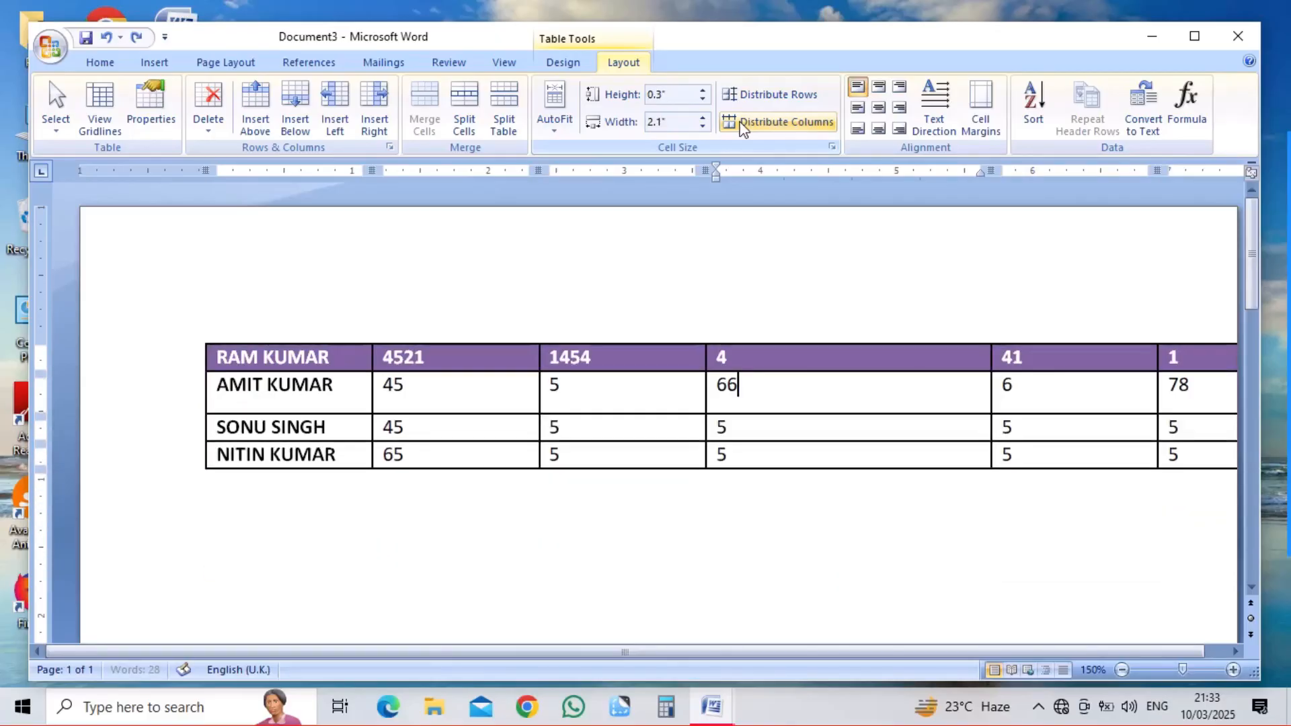
key("ctrl+z")
key("ctrl+z")
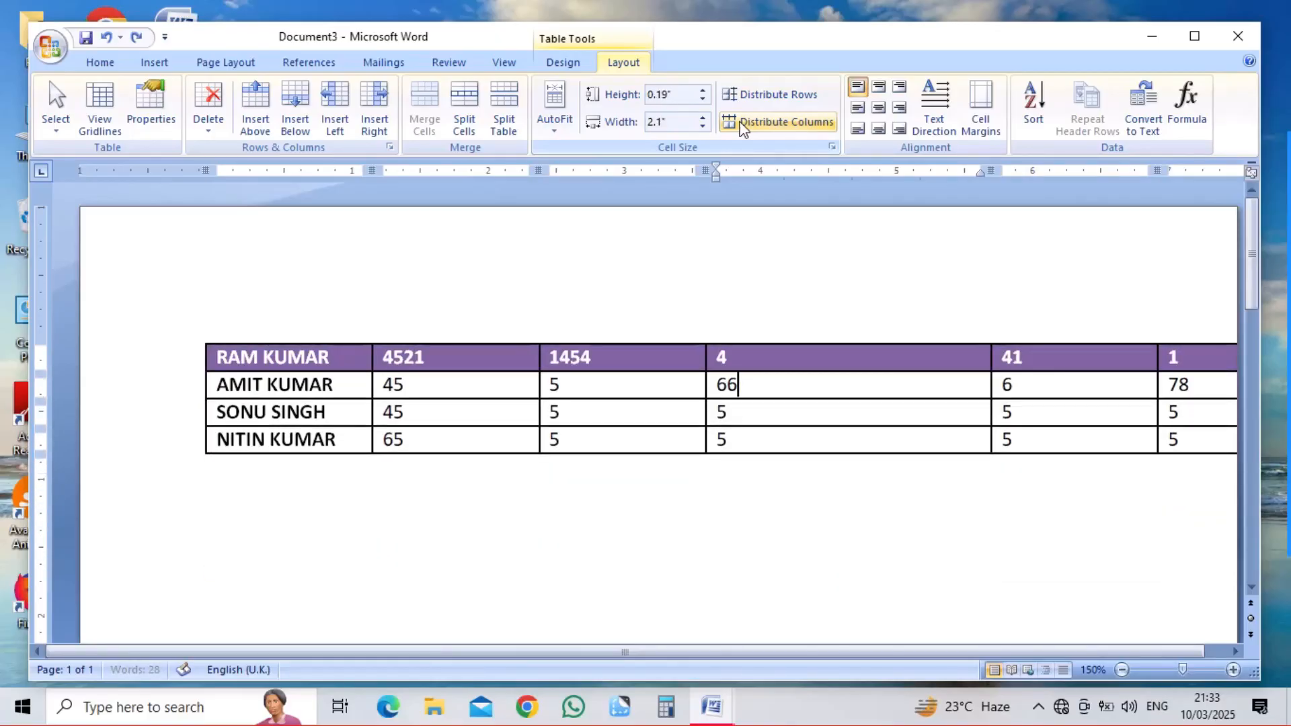
left_click(743, 122)
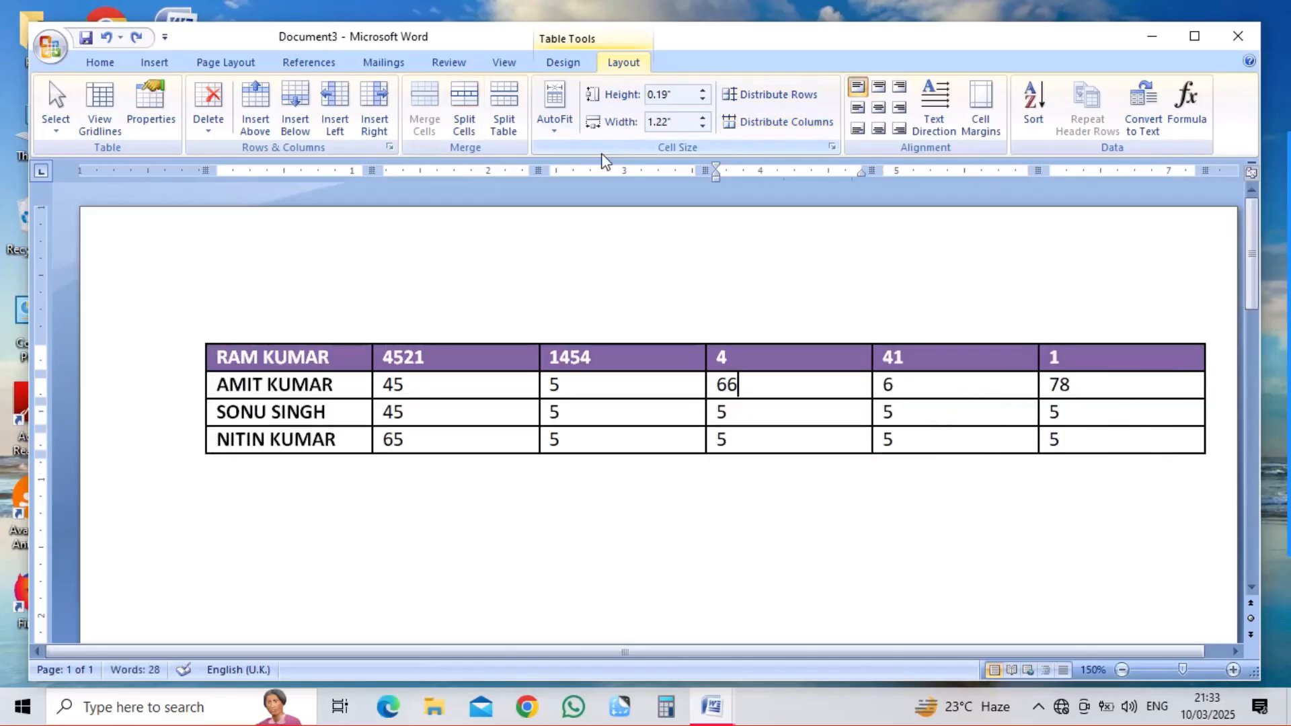
Step: Set the height of the second row to 0.4" and distribute the rows evenly
left_click(447, 377)
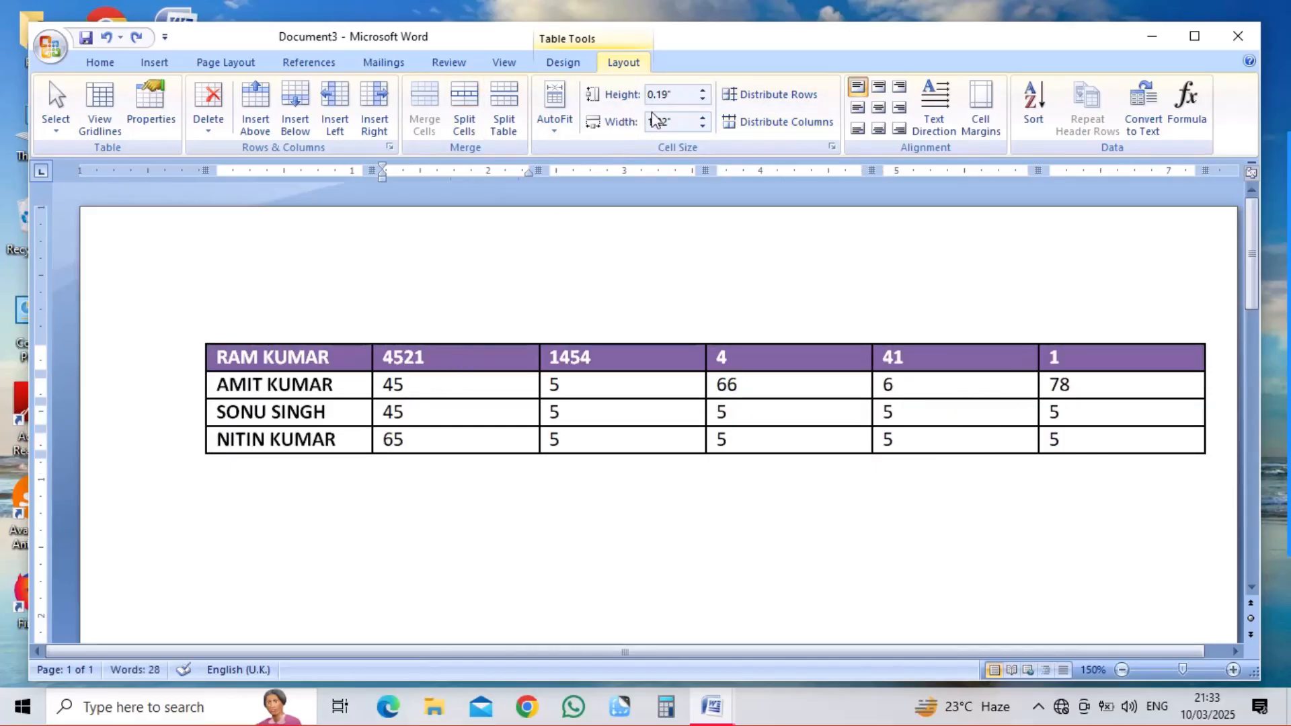
left_click(703, 90)
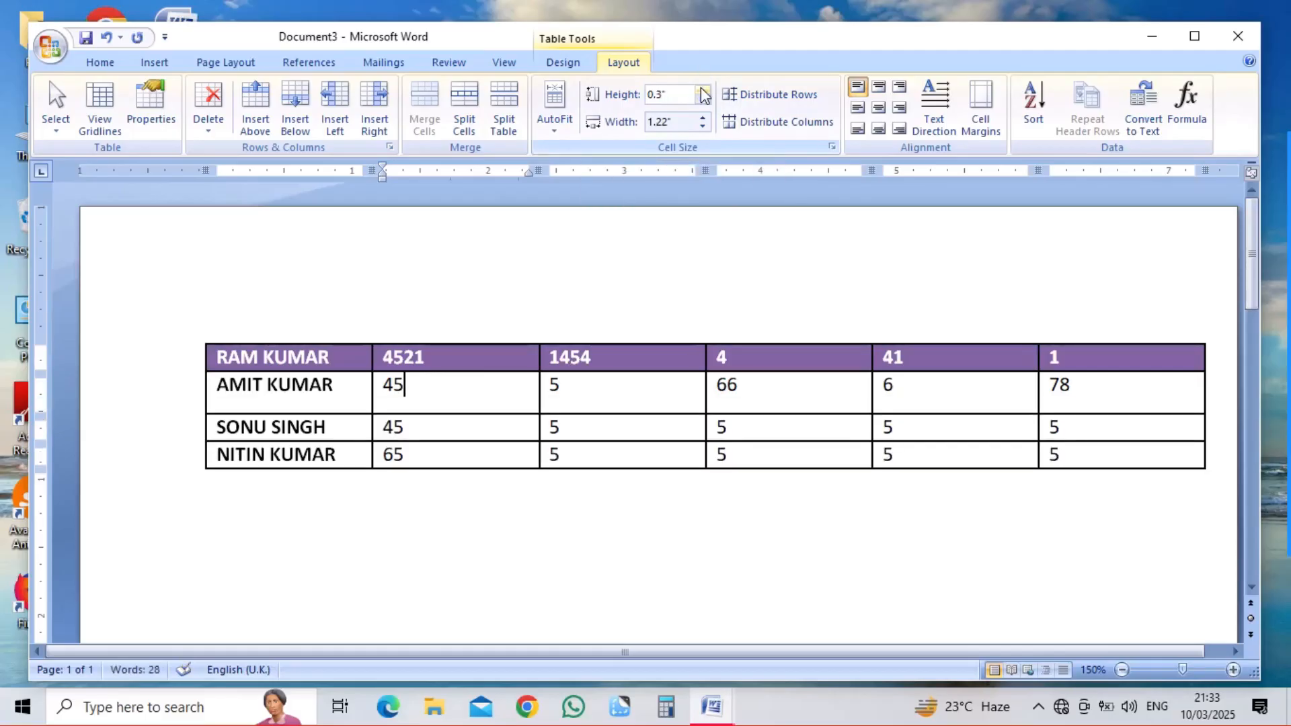
left_click(703, 92)
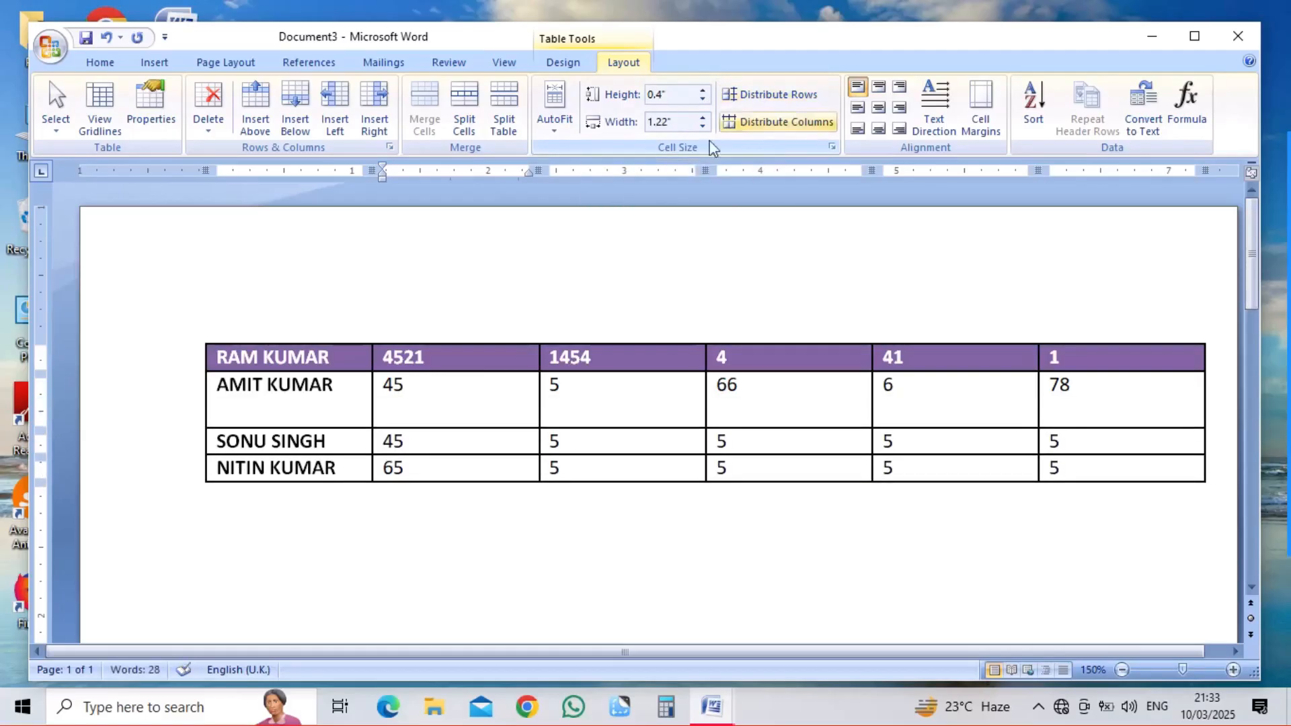
left_click(784, 97)
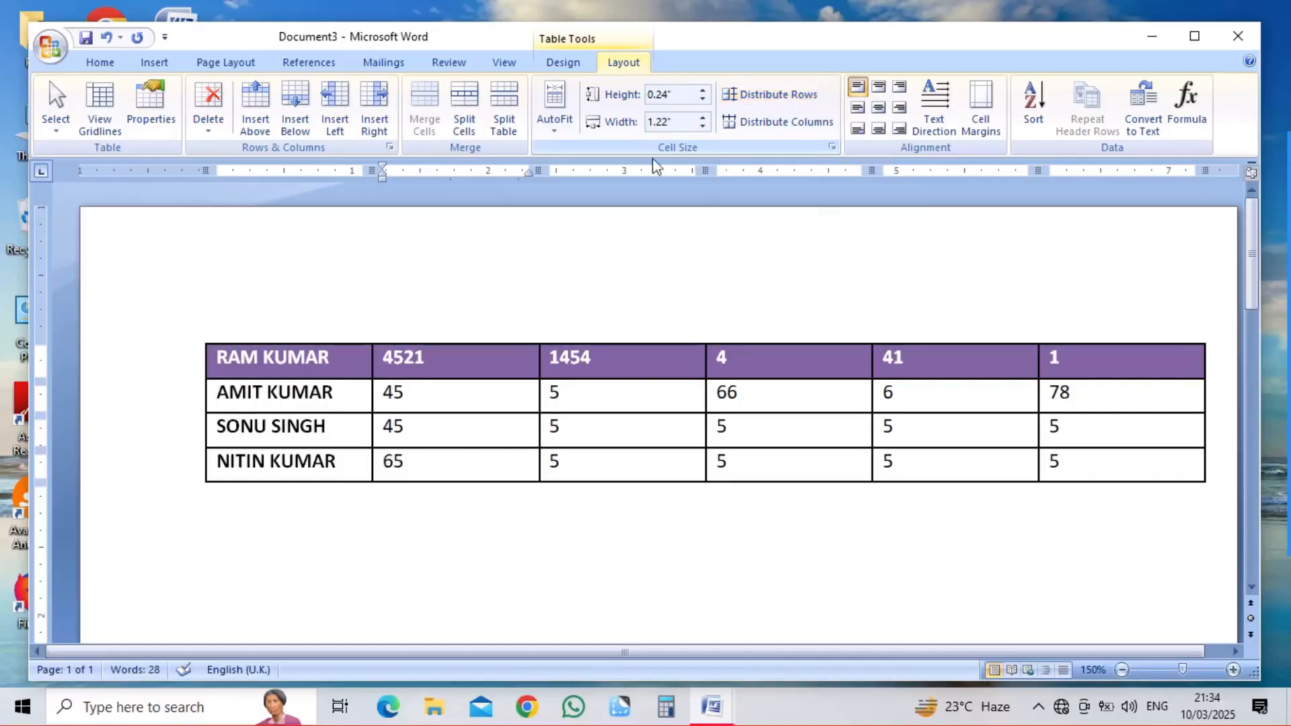
Step: Set the width of the second column to 1.8" and distribute the columns evenly
left_click(702, 119)
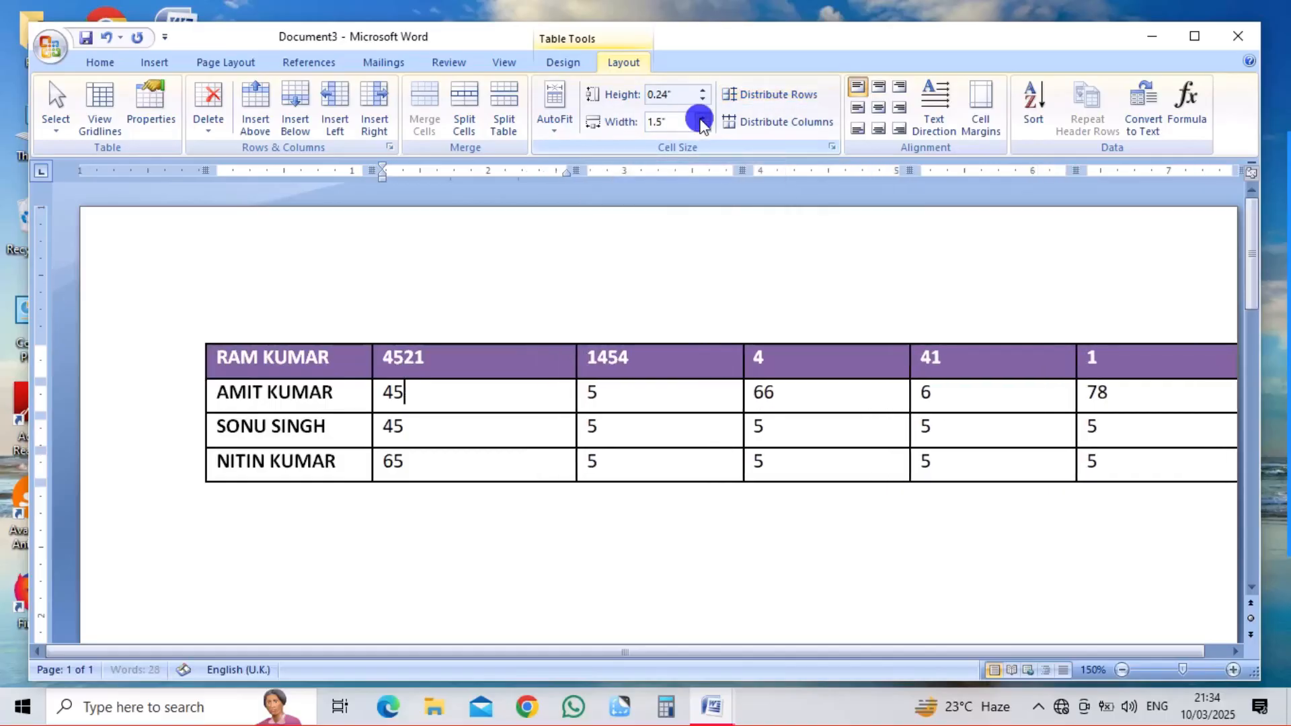
left_click(703, 119)
left_click(702, 119)
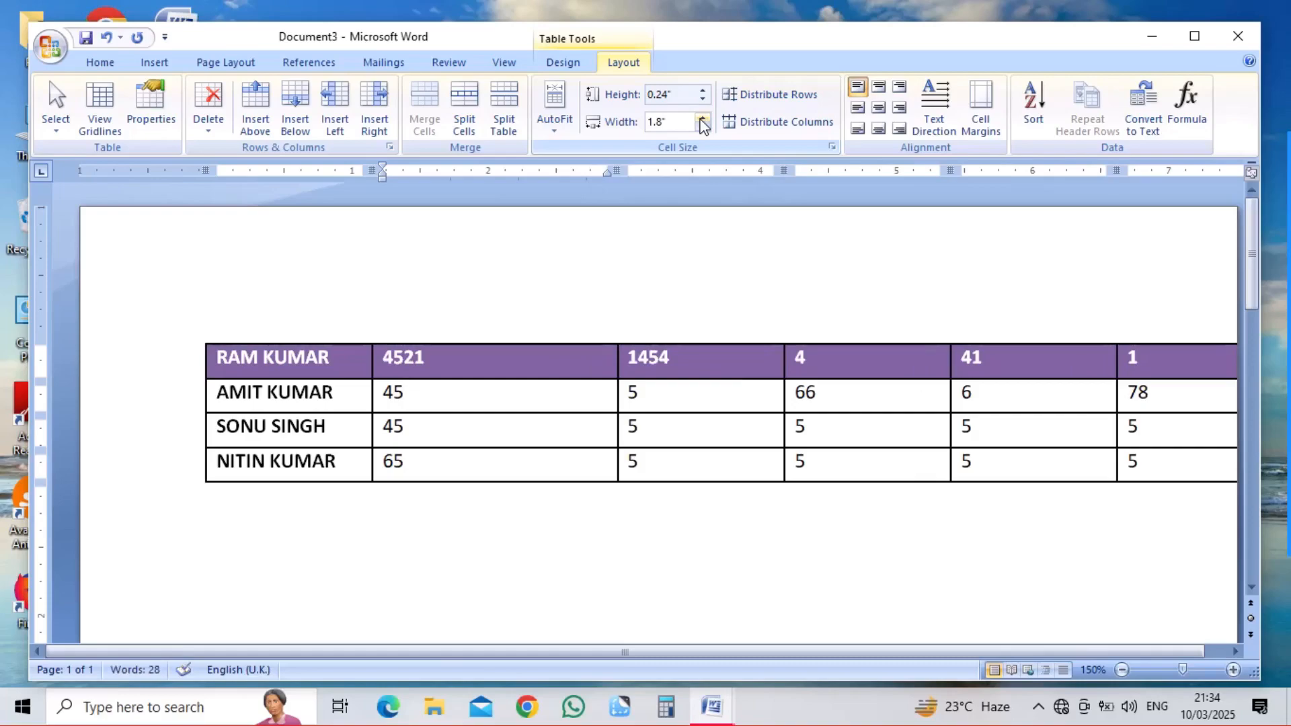
left_click(751, 123)
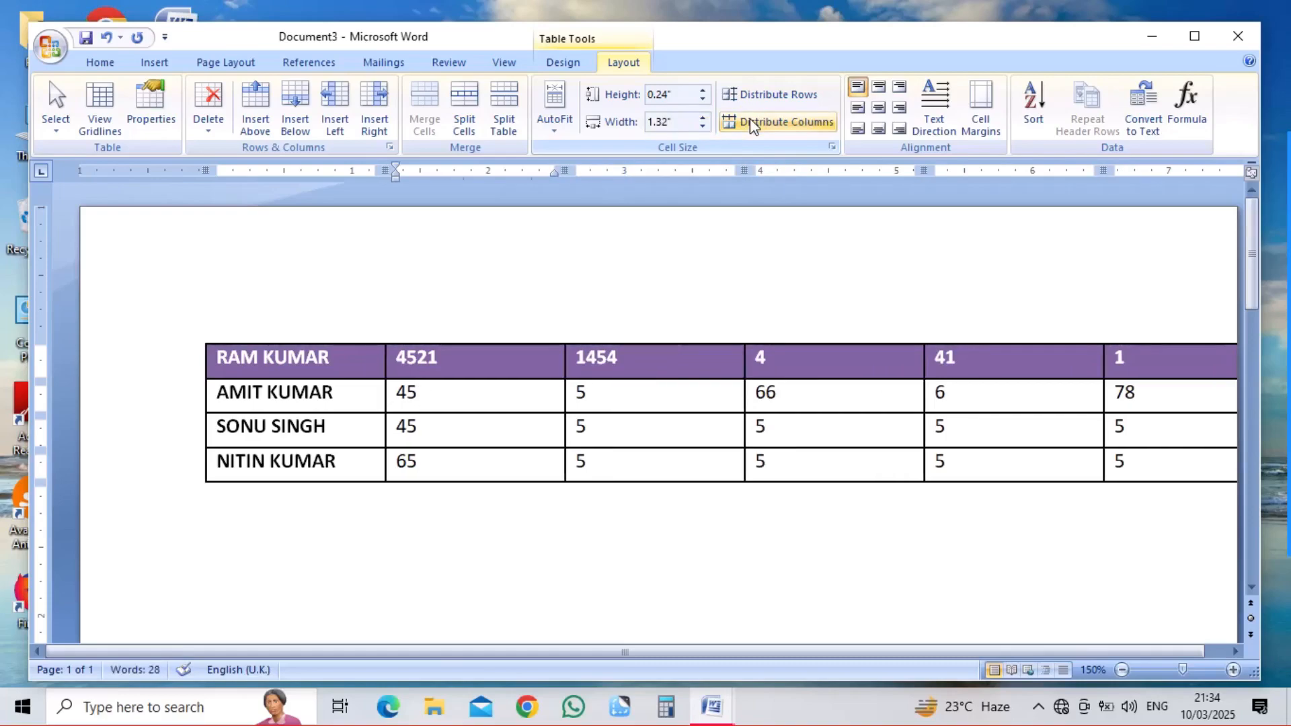
Step: Undo the second row's height, the second column's width and the related row and column distributions
key("ctrl+z")
key("ctrl+z")
key("ctrl+z")
key("ctrl+z")
key("ctrl+z")
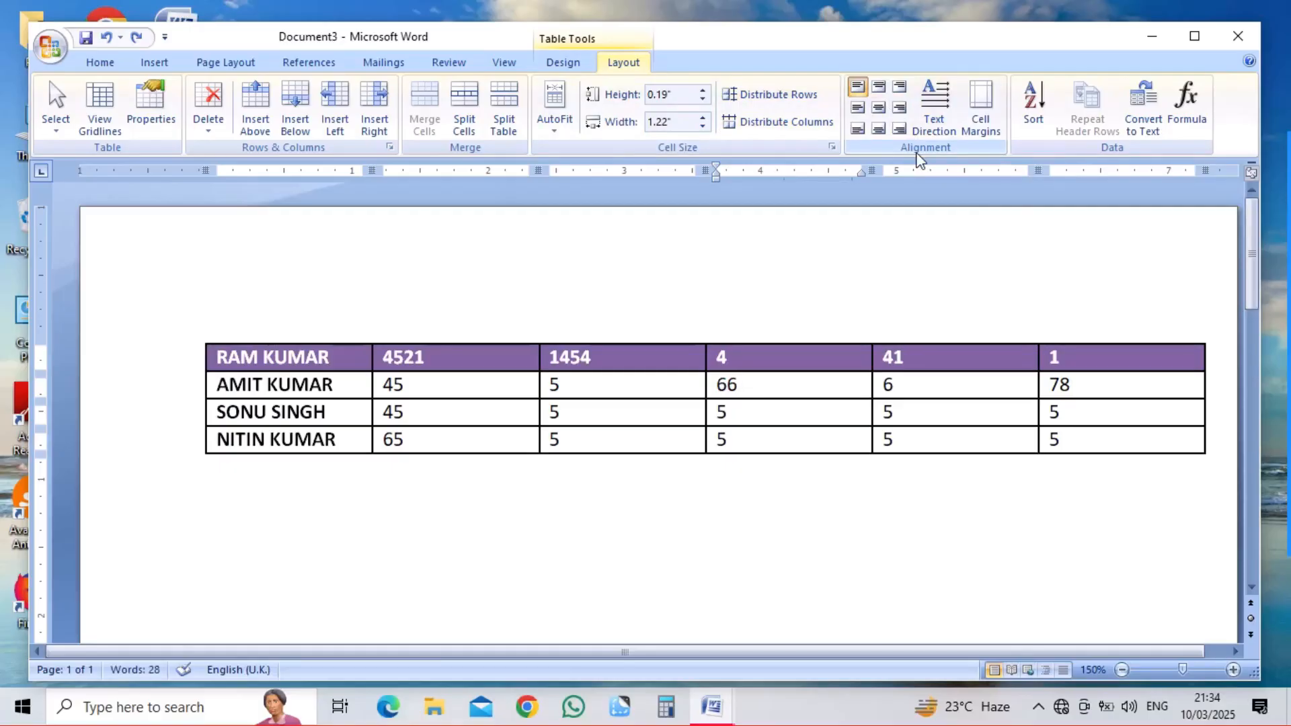
Step: Align the text of the 66 cell top center, then select the whole table
left_click(878, 86)
left_click(296, 336)
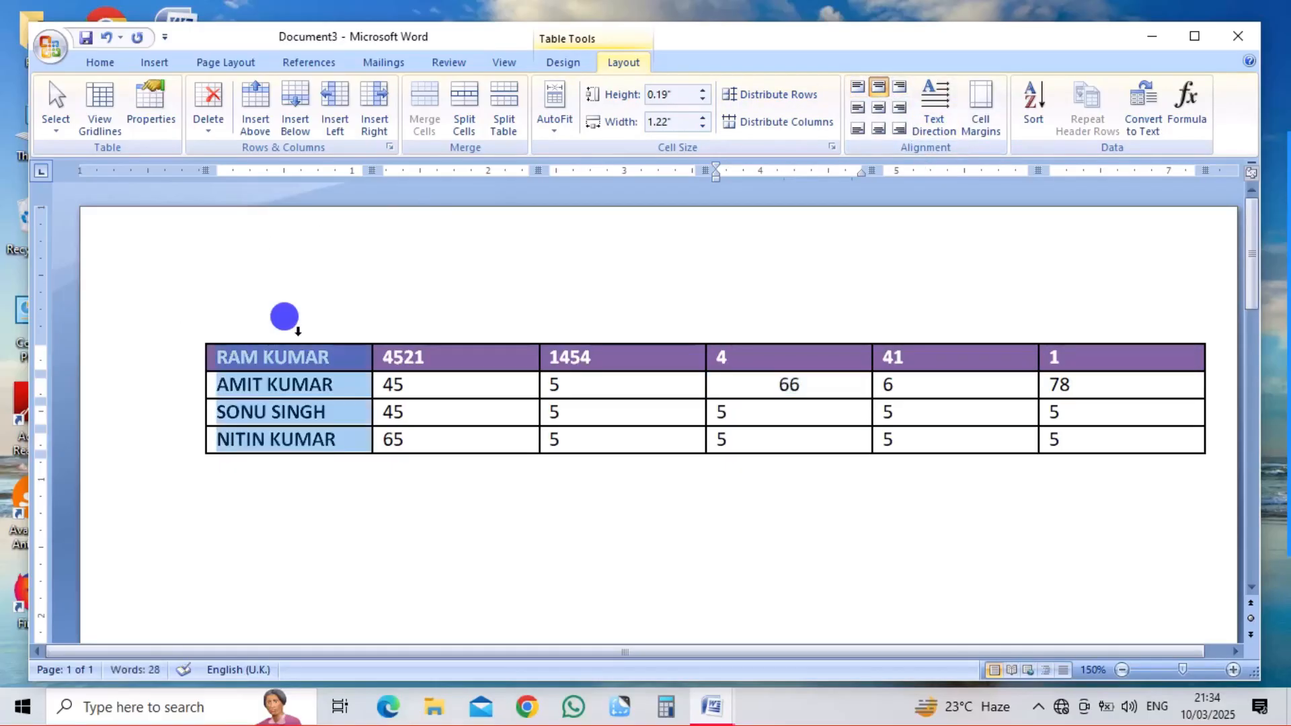
left_click(210, 340)
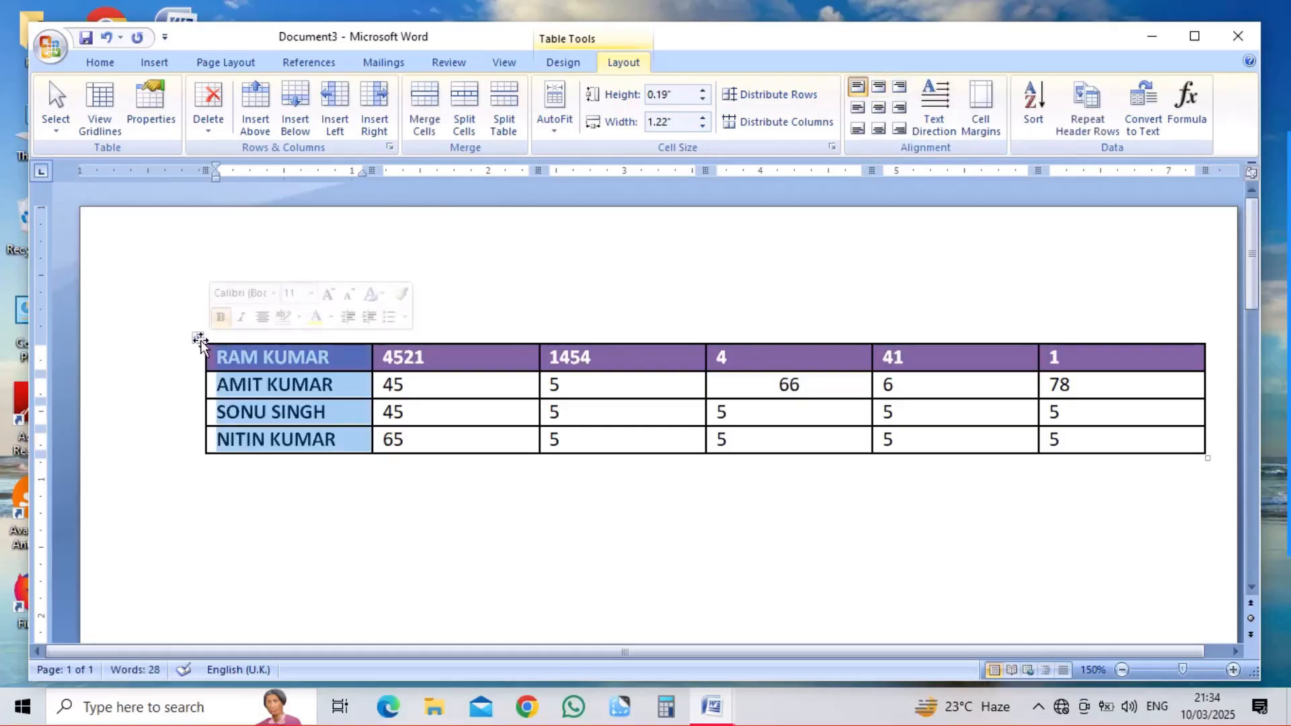
left_click(197, 338)
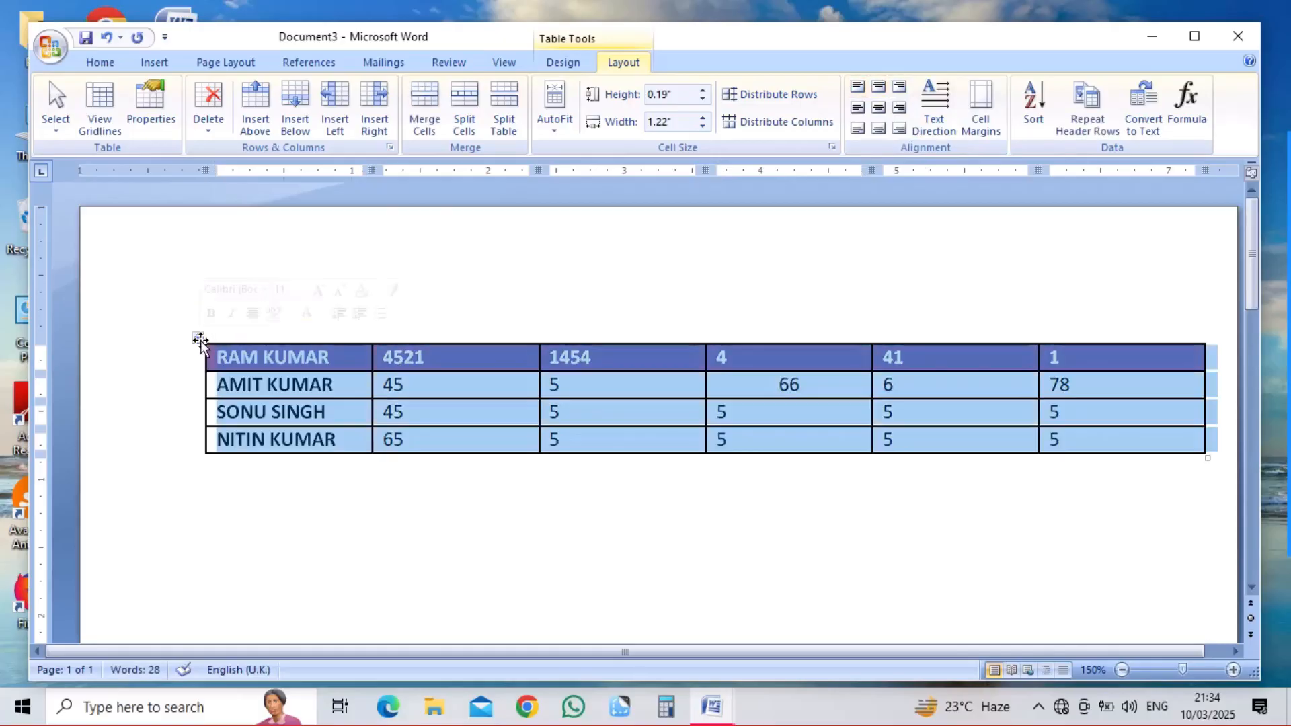
Step: Try different cell alignments on the whole table, including center, top center, center left, bottom center, bottom left and bottom right
left_click(876, 106)
left_click(879, 88)
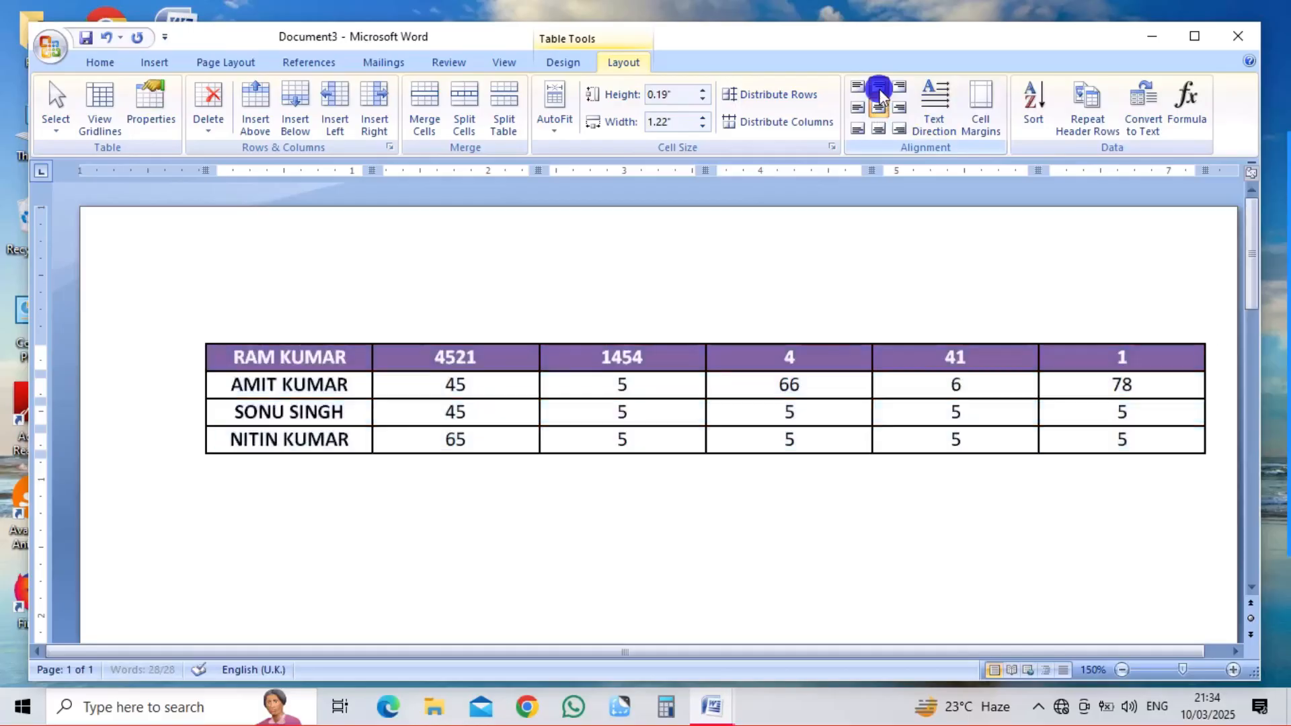
left_click(860, 109)
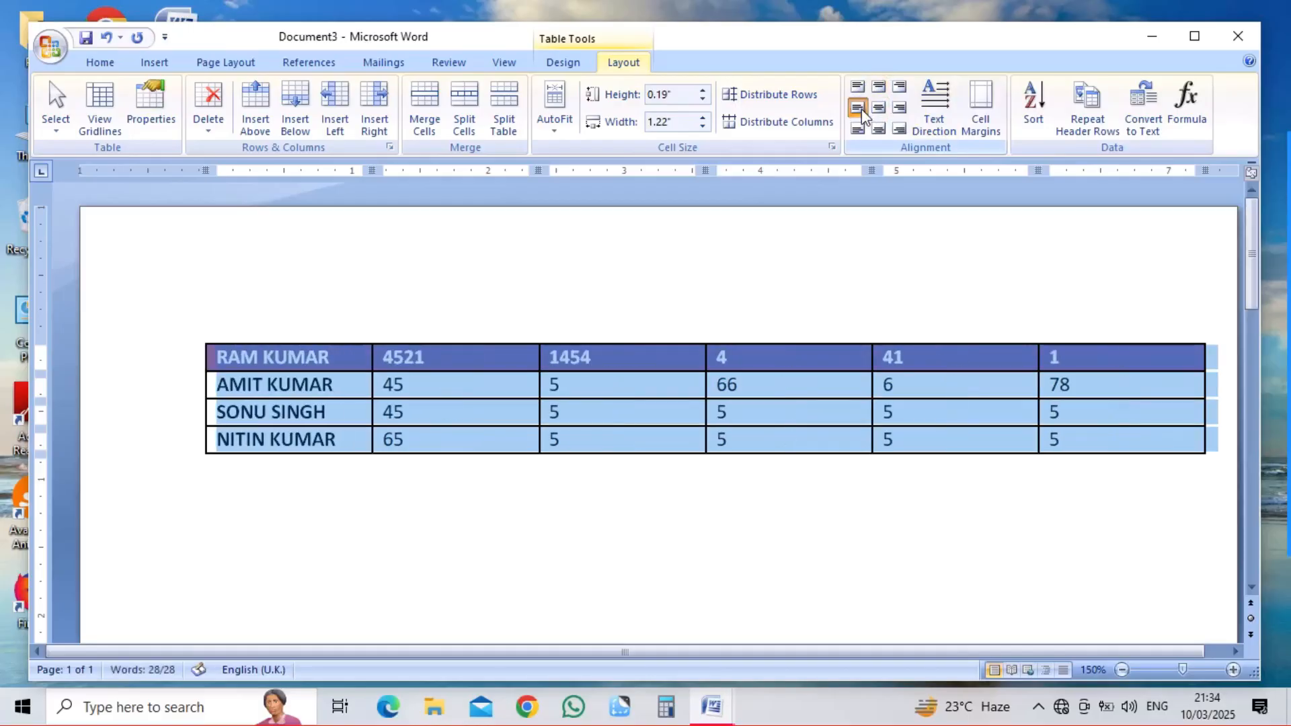
left_click(879, 129)
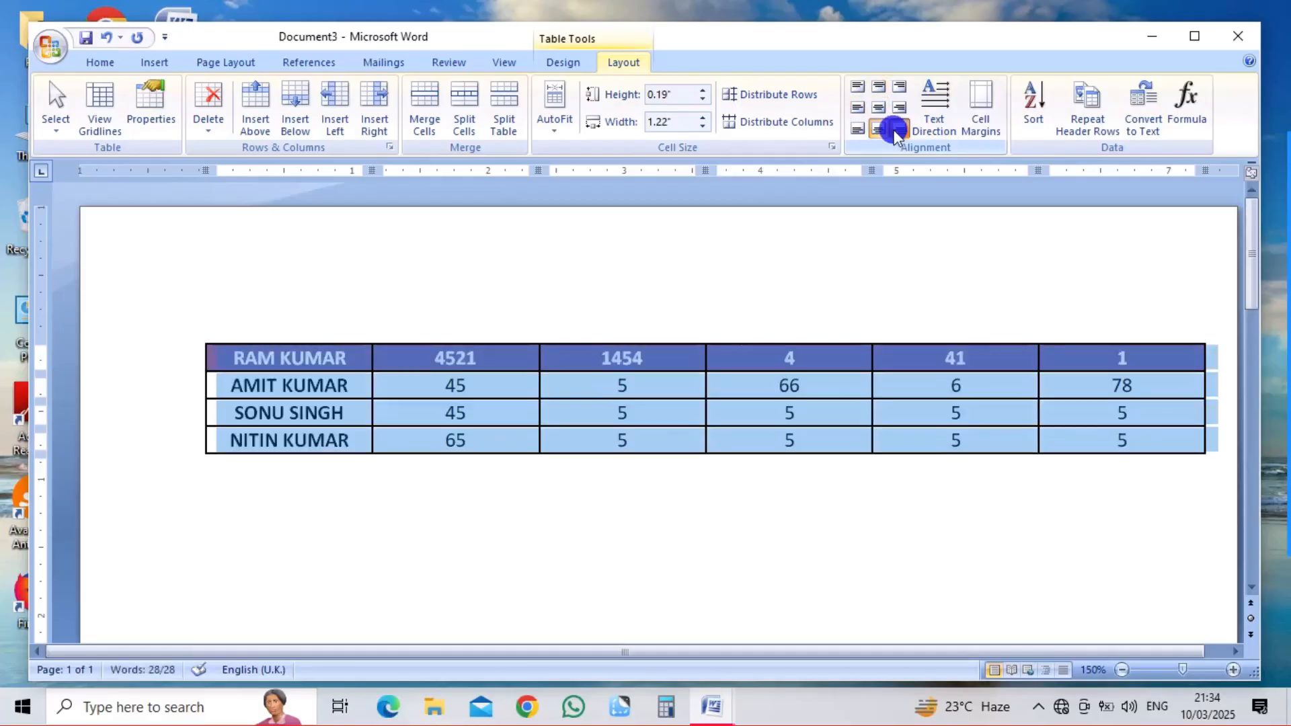
left_click(858, 128)
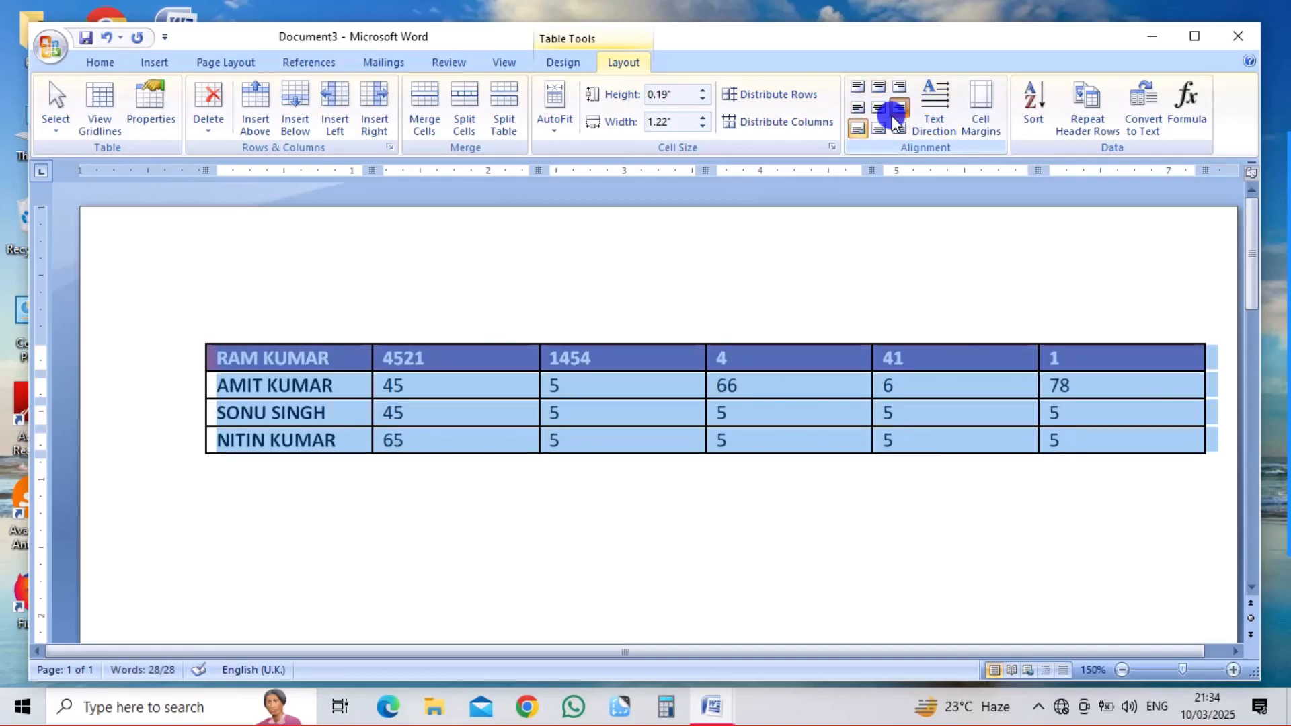
left_click(900, 128)
Step: Center the text of all table cells horizontally and vertically, and rotate it to run from top to bottom
left_click(878, 107)
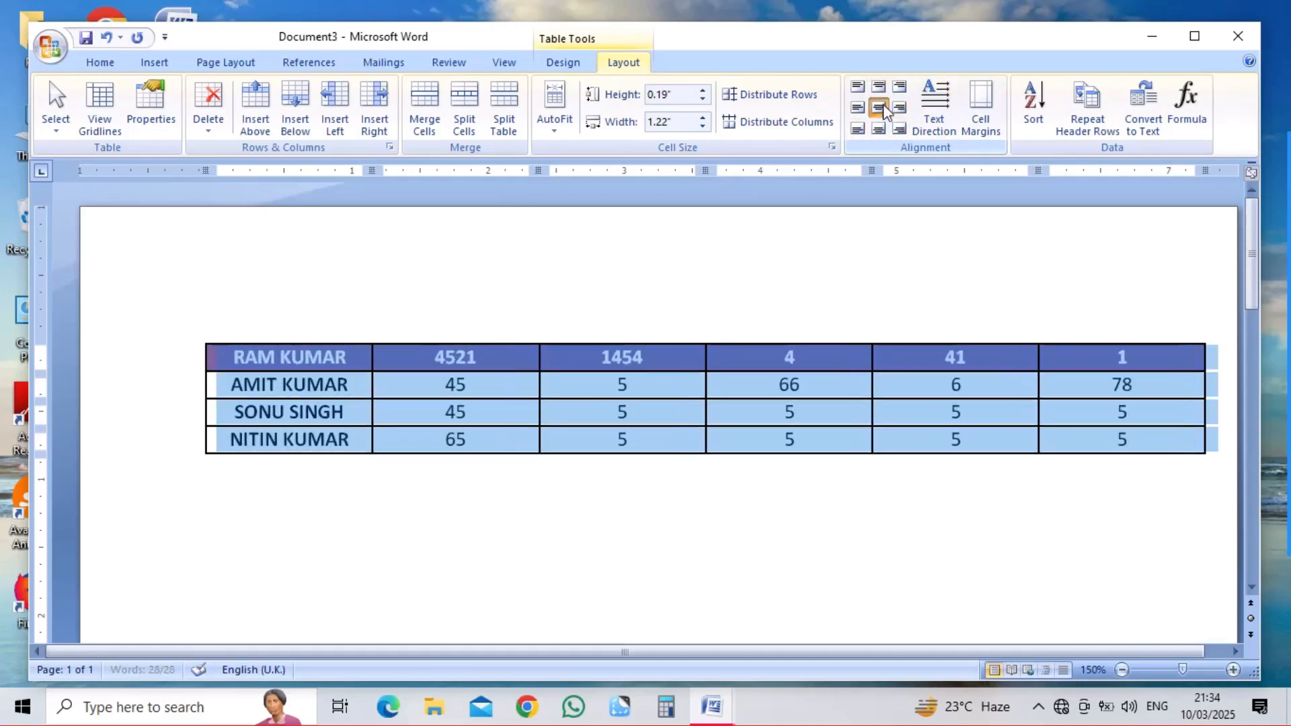
left_click(934, 105)
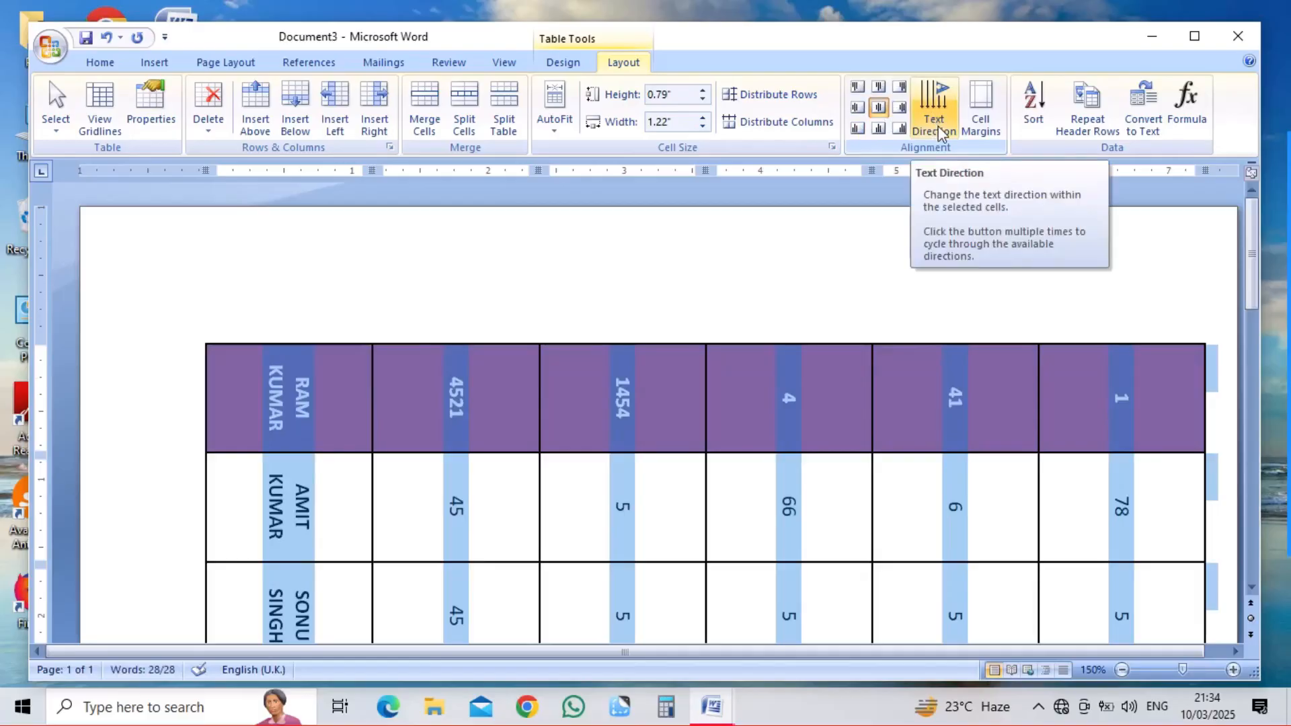
Step: Cycle the text direction of all table cells through horizontal, top-to-bottom and bottom-to-top orientations
left_click(938, 126)
left_click(938, 127)
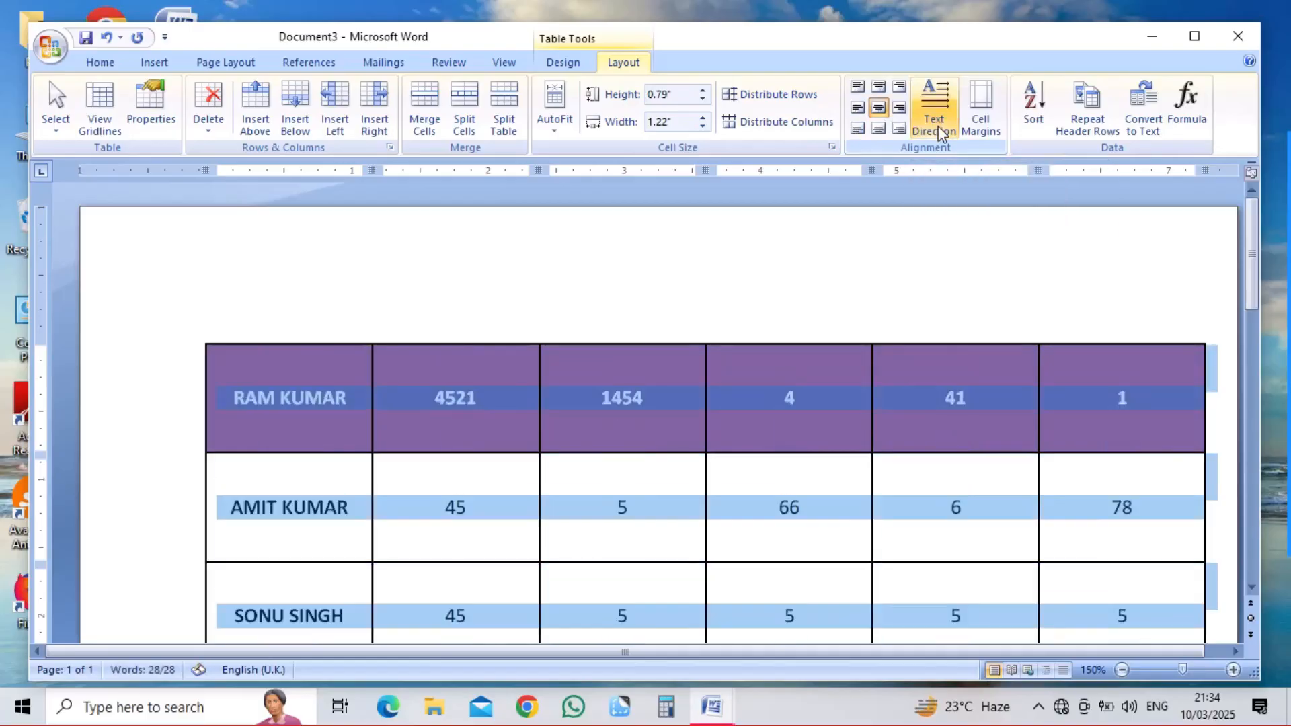
left_click(938, 127)
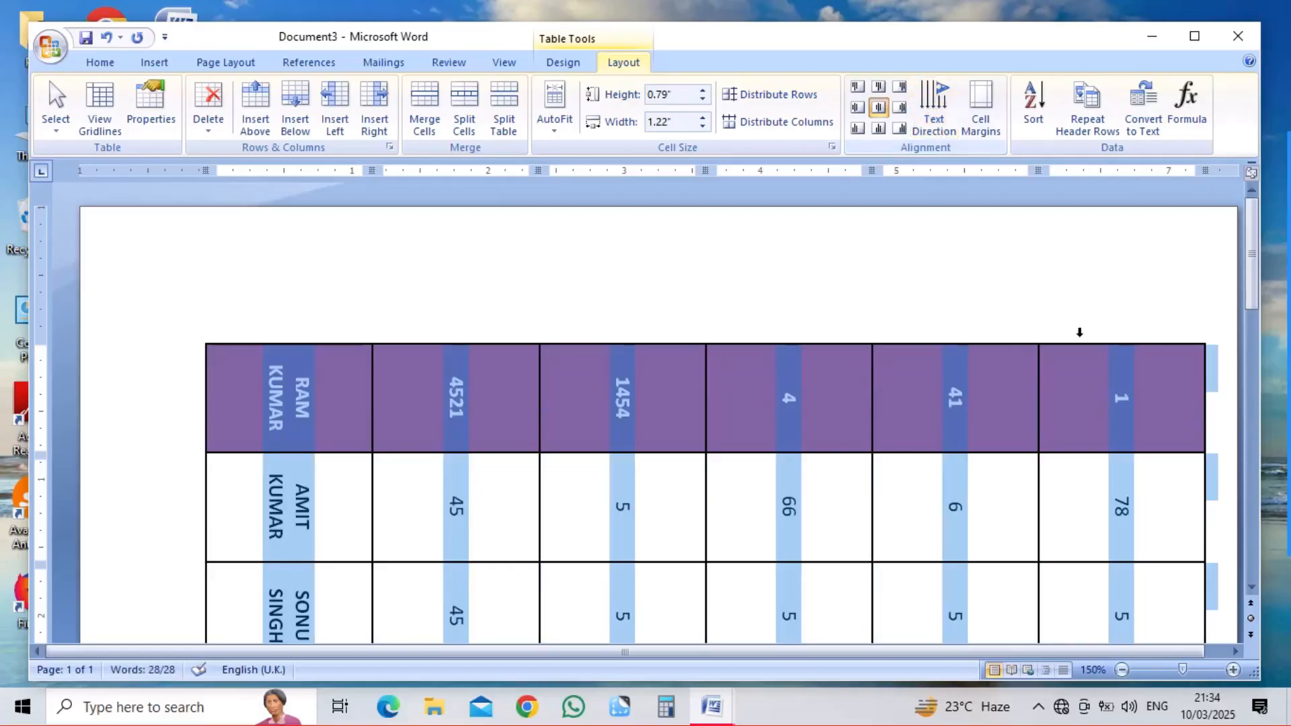
left_click(1121, 669)
left_click(1121, 670)
left_click(1121, 670)
left_click(1121, 670)
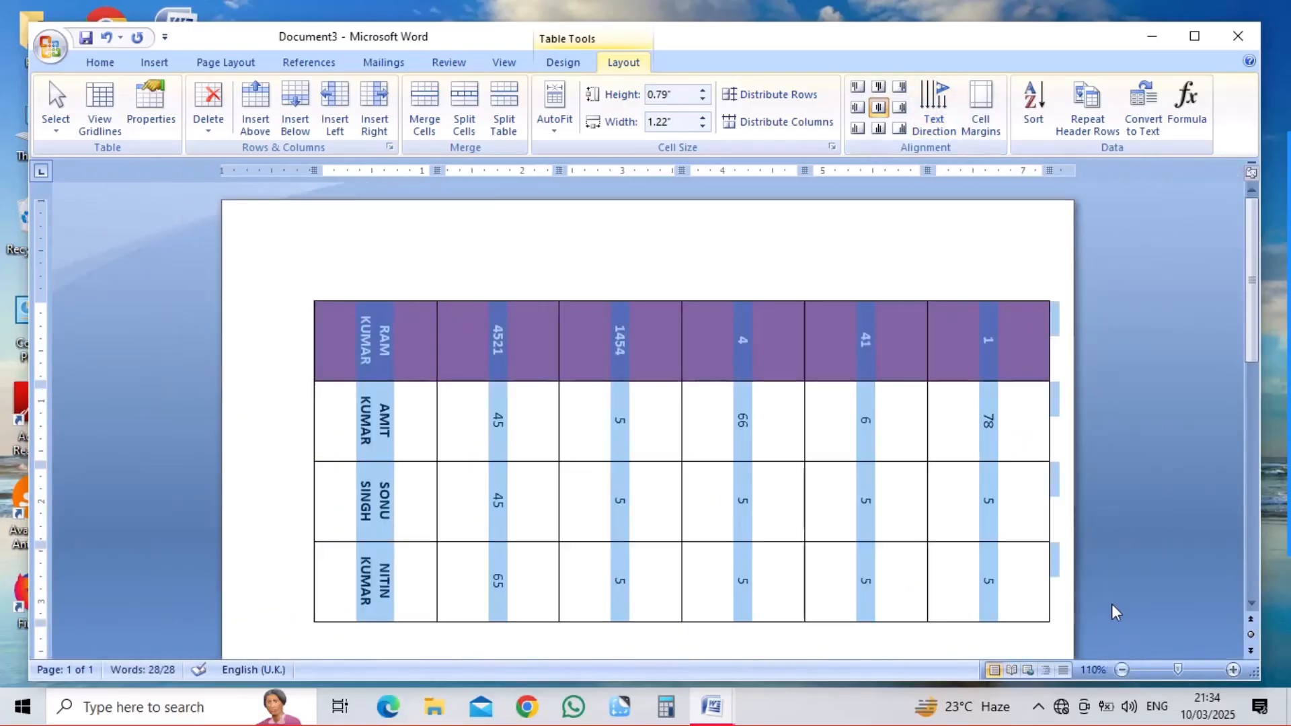
left_click(937, 129)
left_click(936, 128)
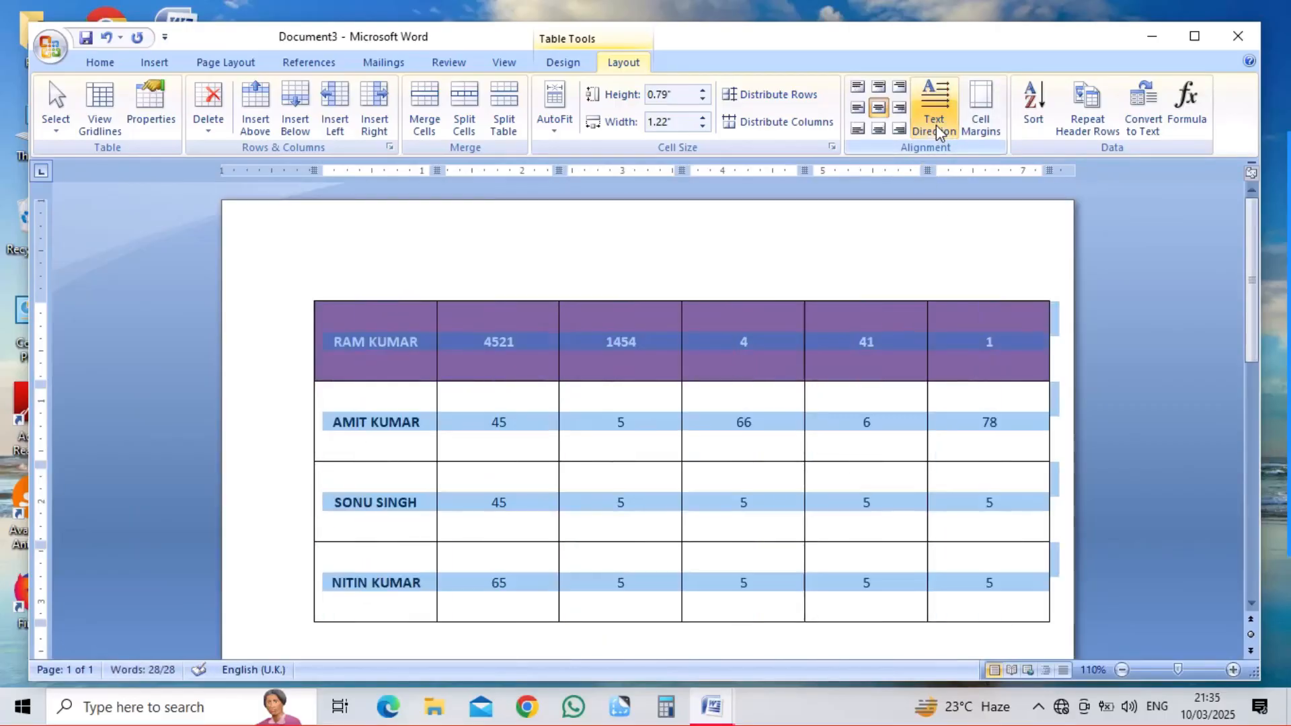
left_click(936, 126)
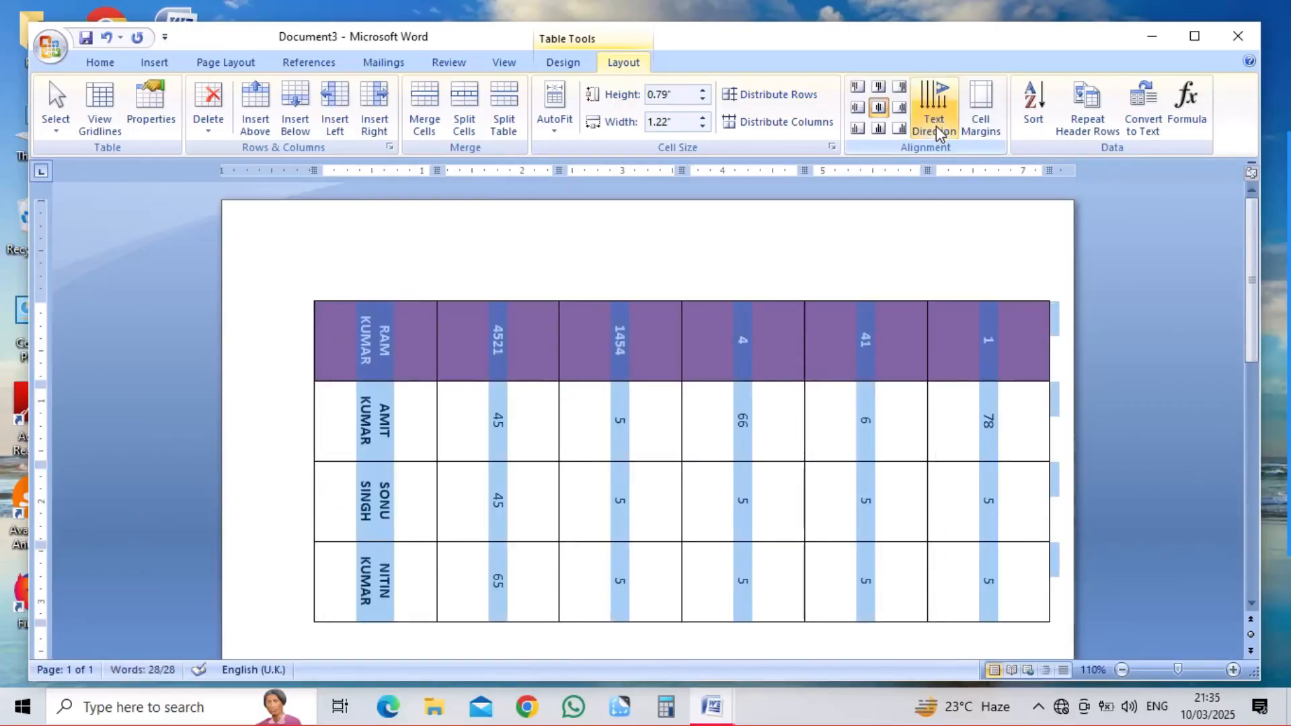
left_click(936, 127)
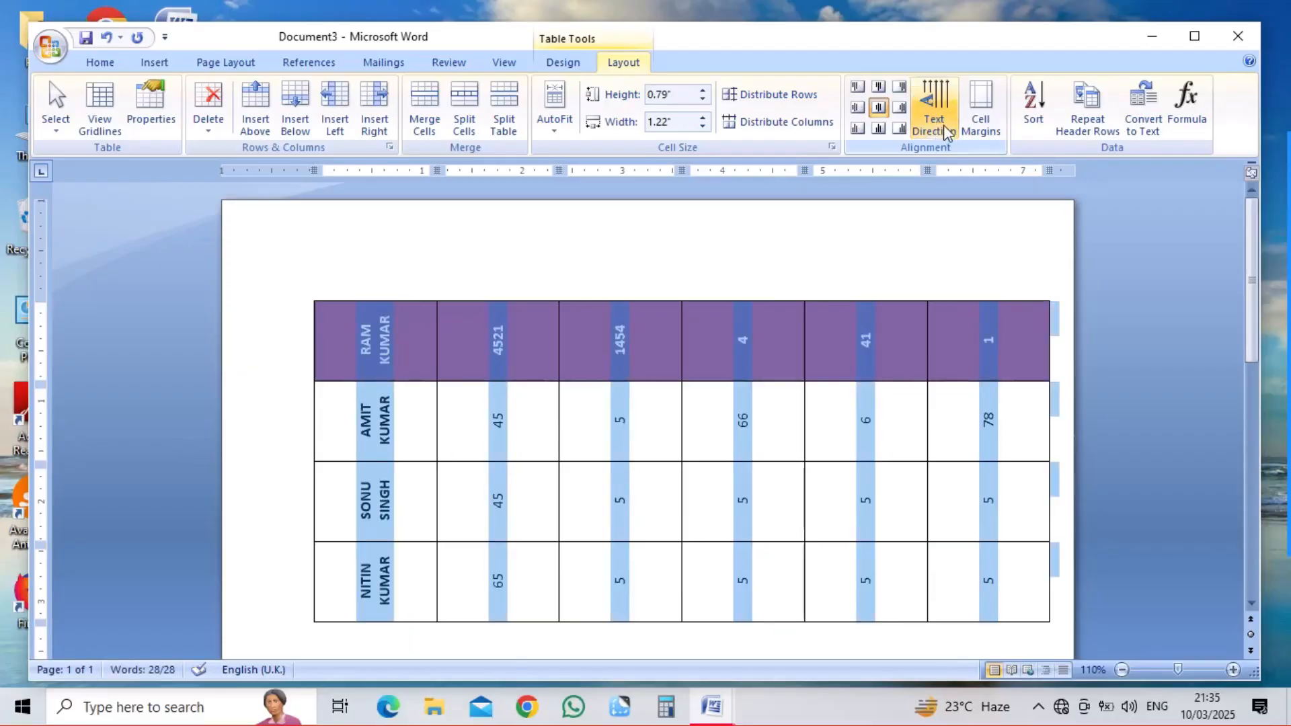
Step: Undo the text direction, centering and row height changes on the whole table, leaving the cell margins untouched
left_click(977, 121)
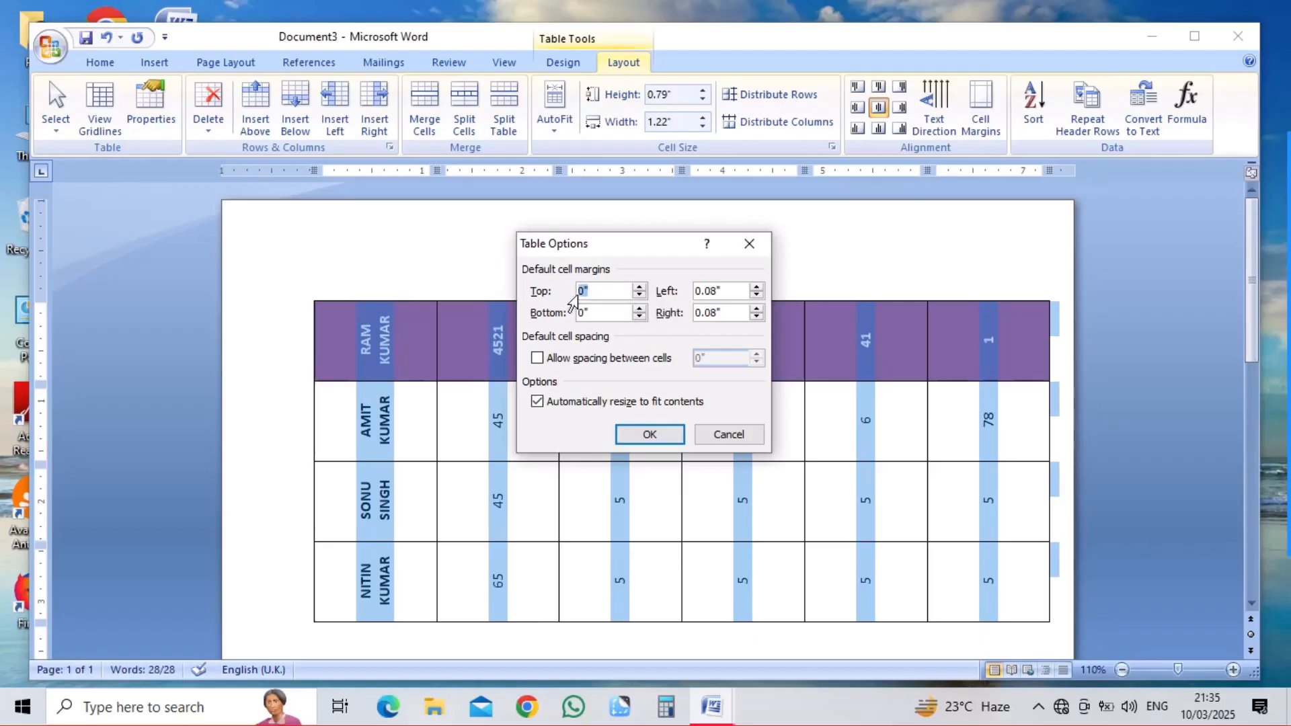
left_click(726, 435)
key("ctrl+z")
key("ctrl+z")
key("ctrl+z")
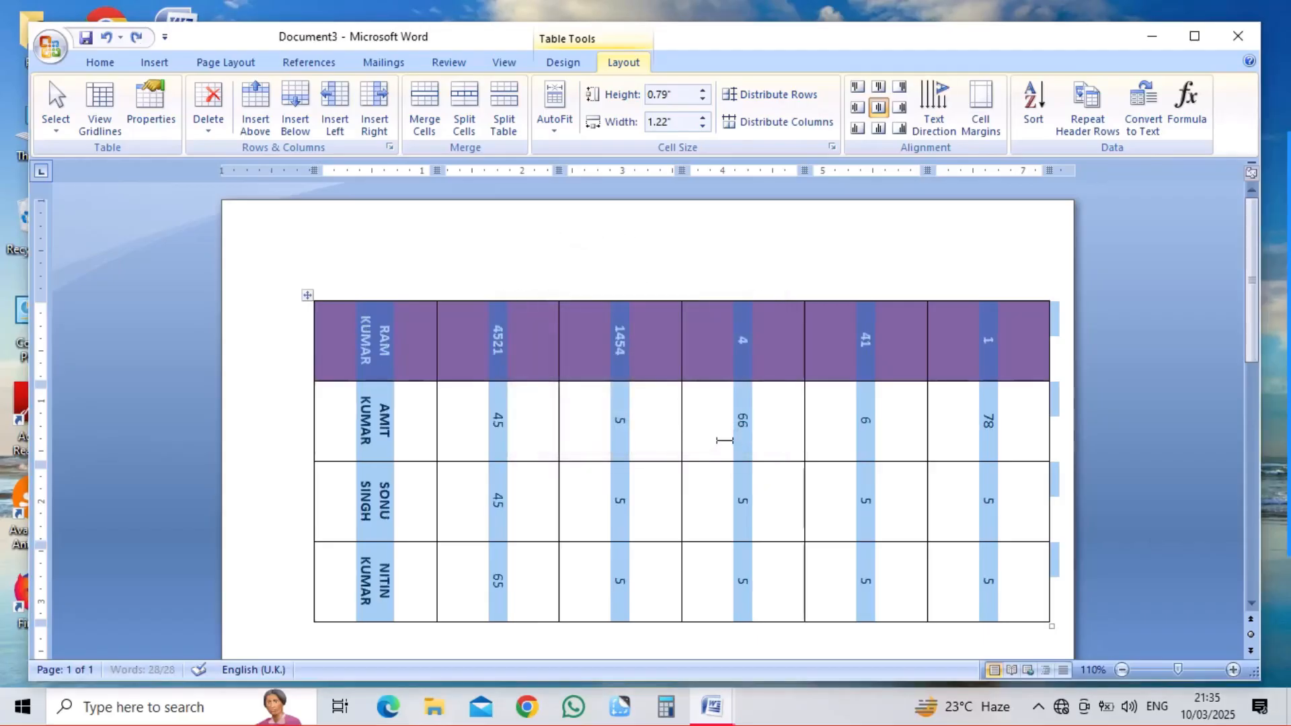
key("ctrl+z")
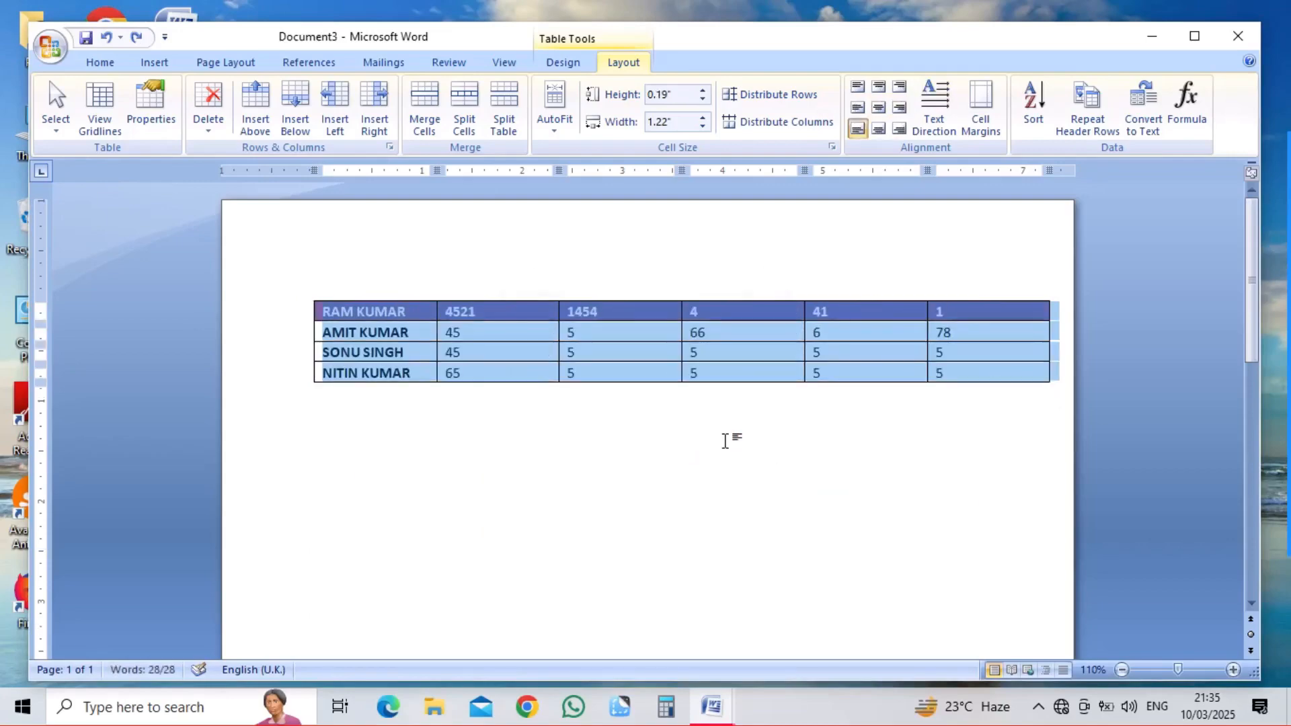
Step: Set the table's default cell margins to 0.01" at the top and 0.09" on the right
left_click(989, 133)
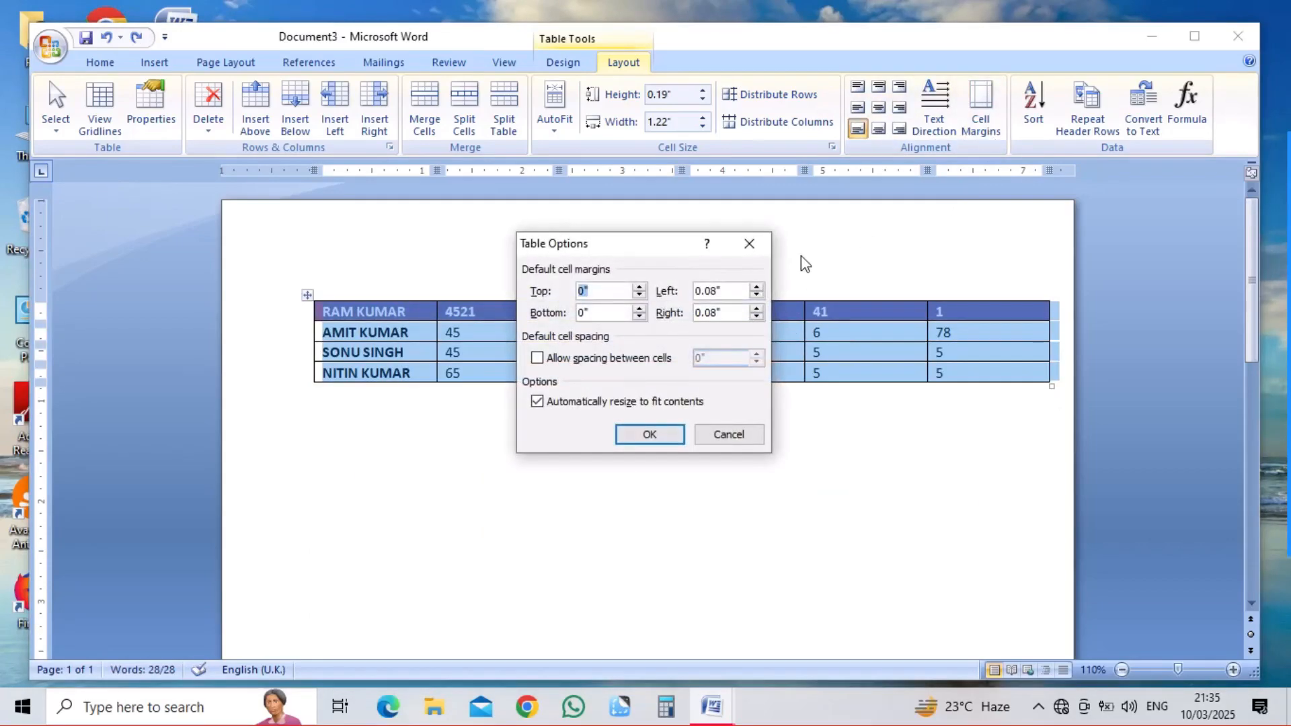
left_click(640, 288)
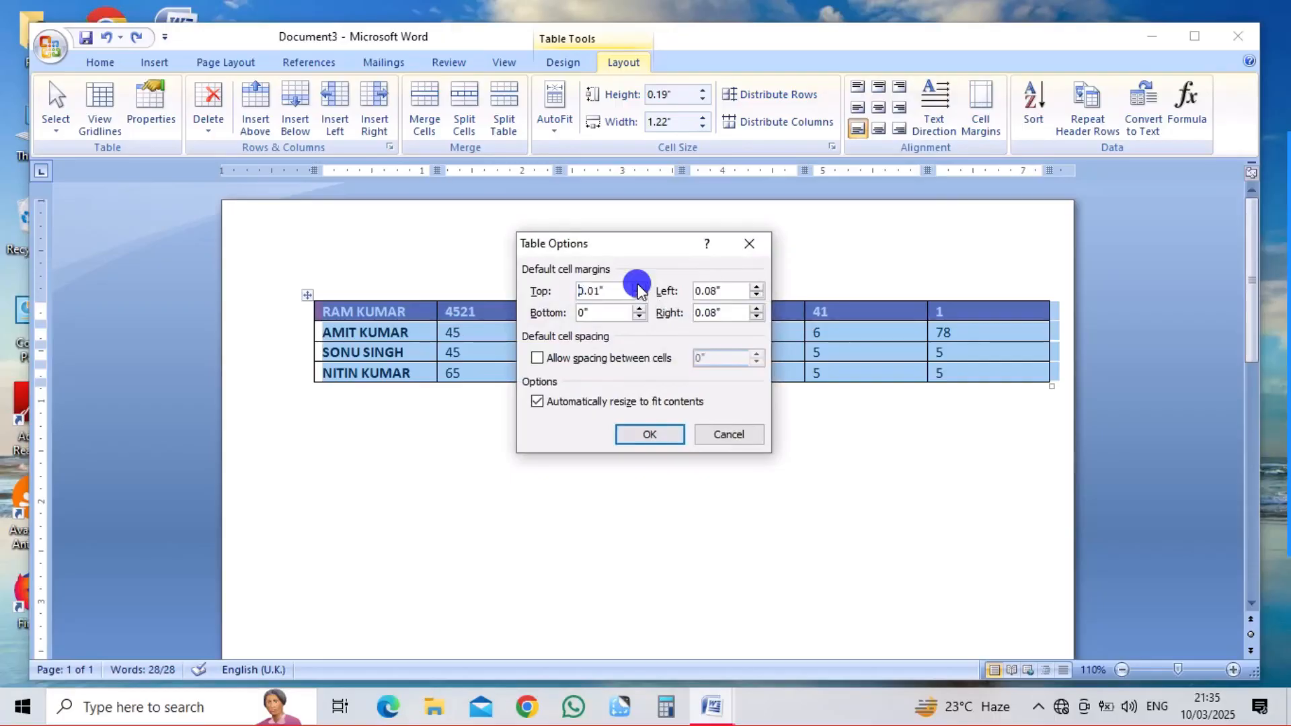
left_click(757, 309)
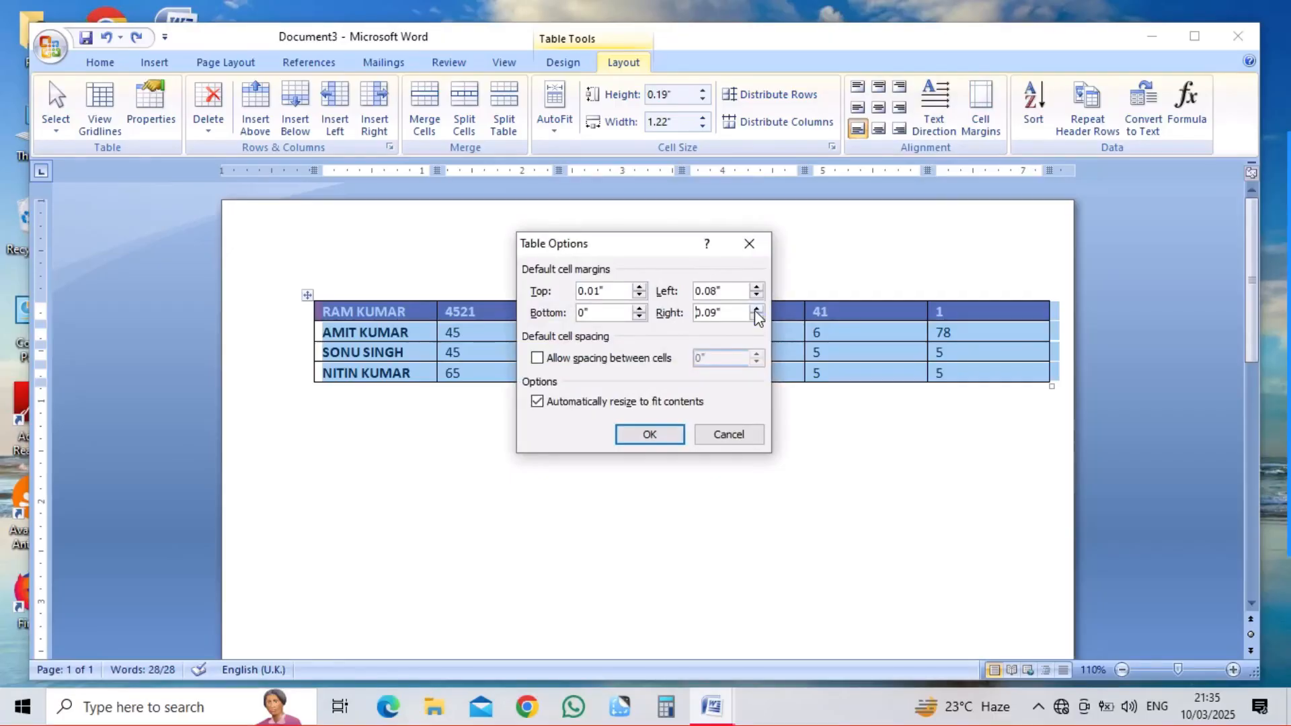
left_click(651, 435)
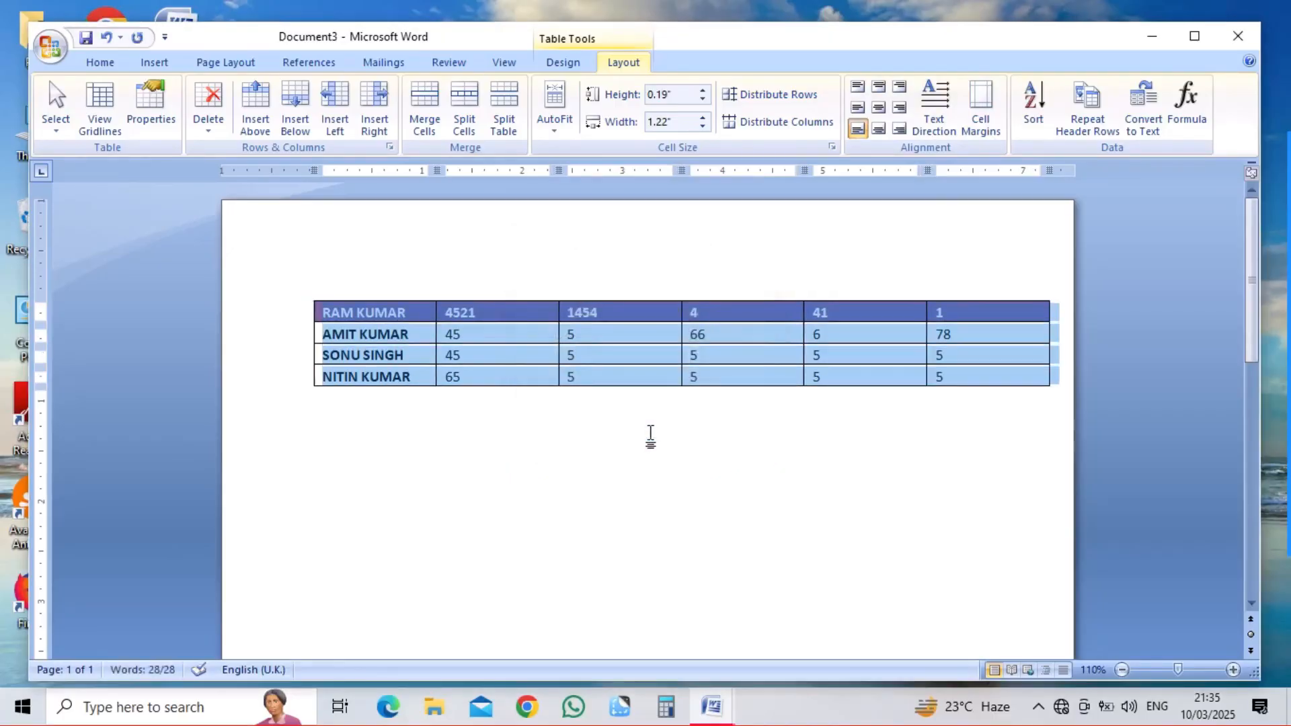
Step: Set the table's default bottom cell margin to 0.17" and its top cell margin to 0.05"
left_click(979, 121)
left_click(639, 309)
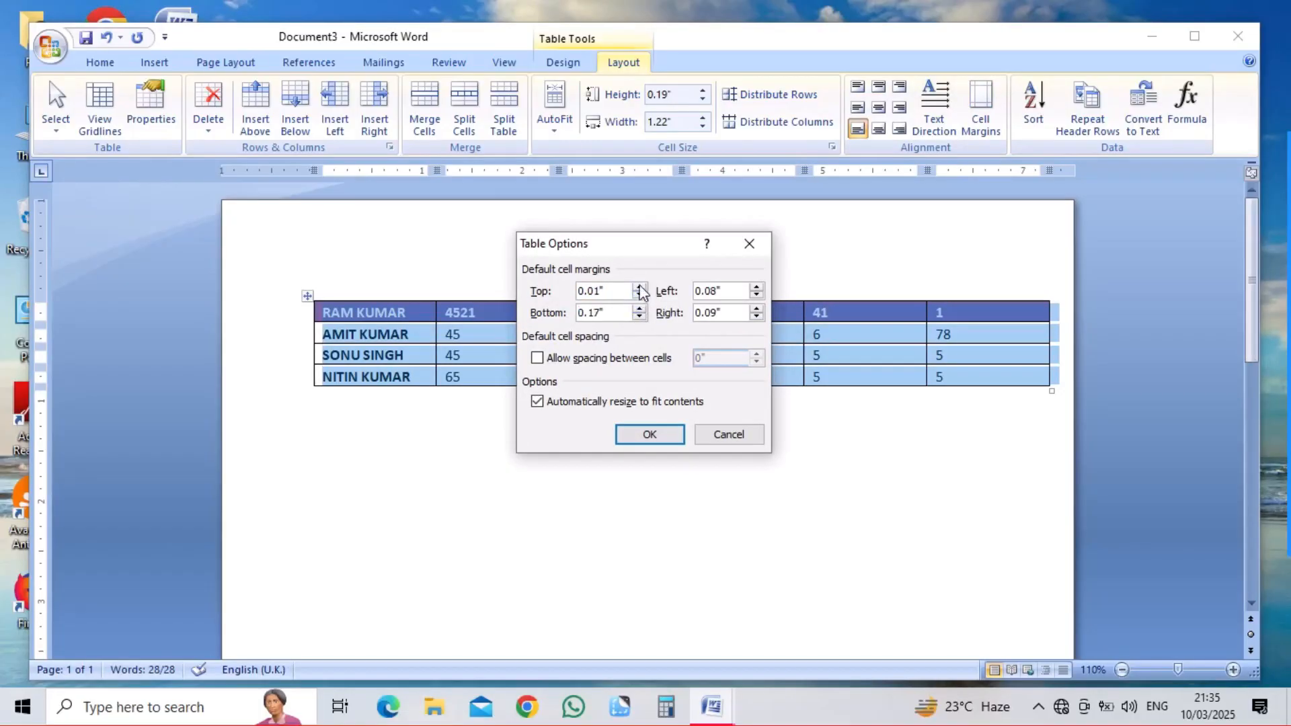
left_click(639, 287)
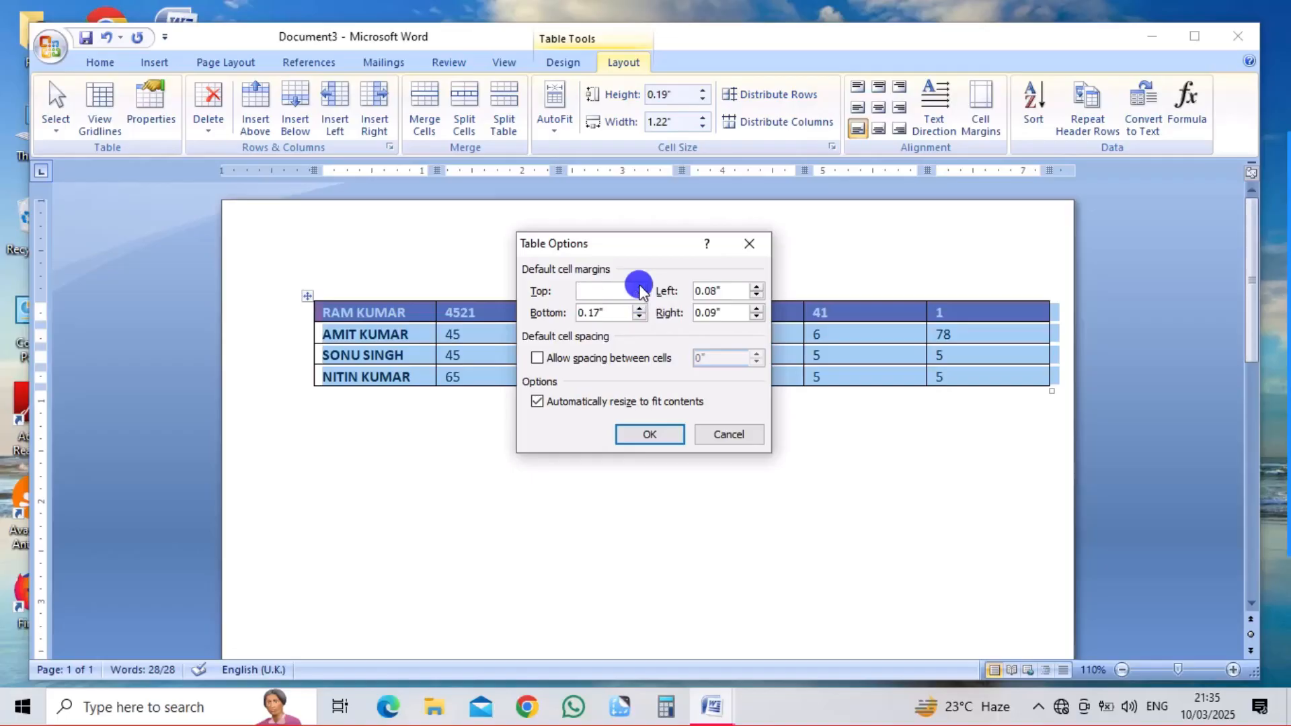
left_click(636, 434)
left_click(635, 434)
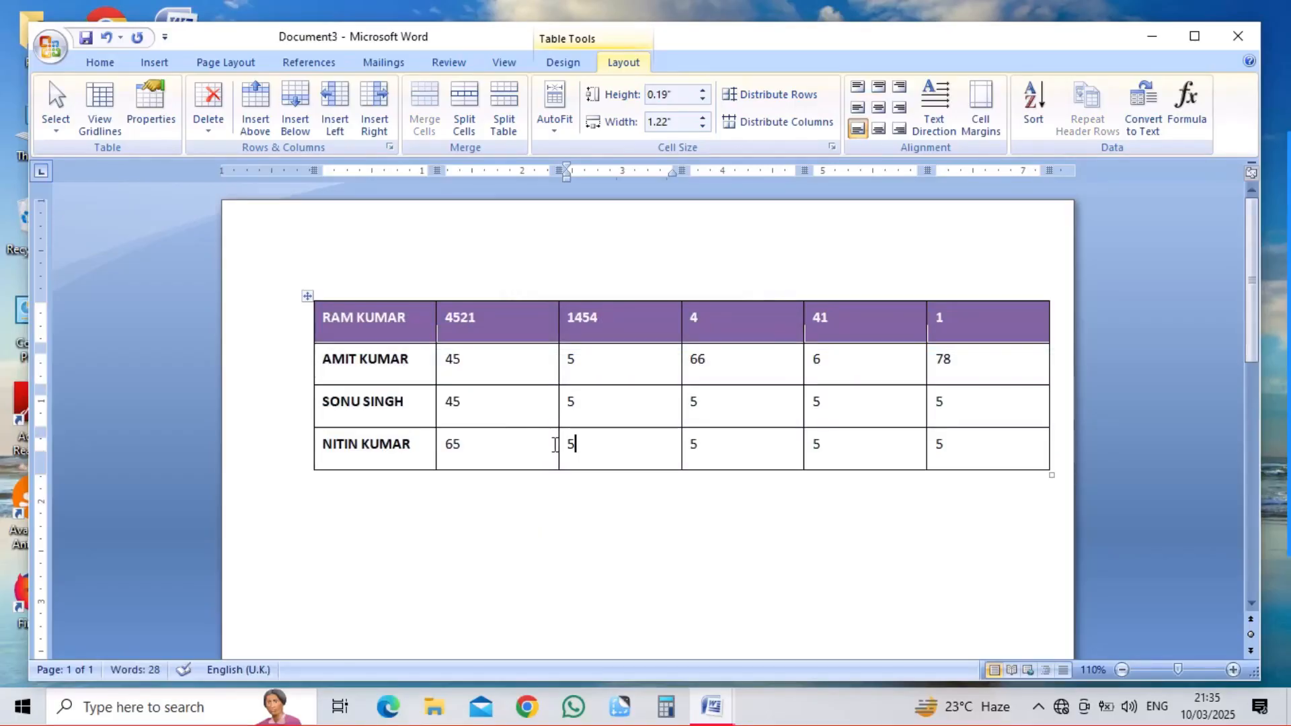
Step: Set the table's default top cell margin to 0.08" and allow spacing between cells
left_click(614, 438)
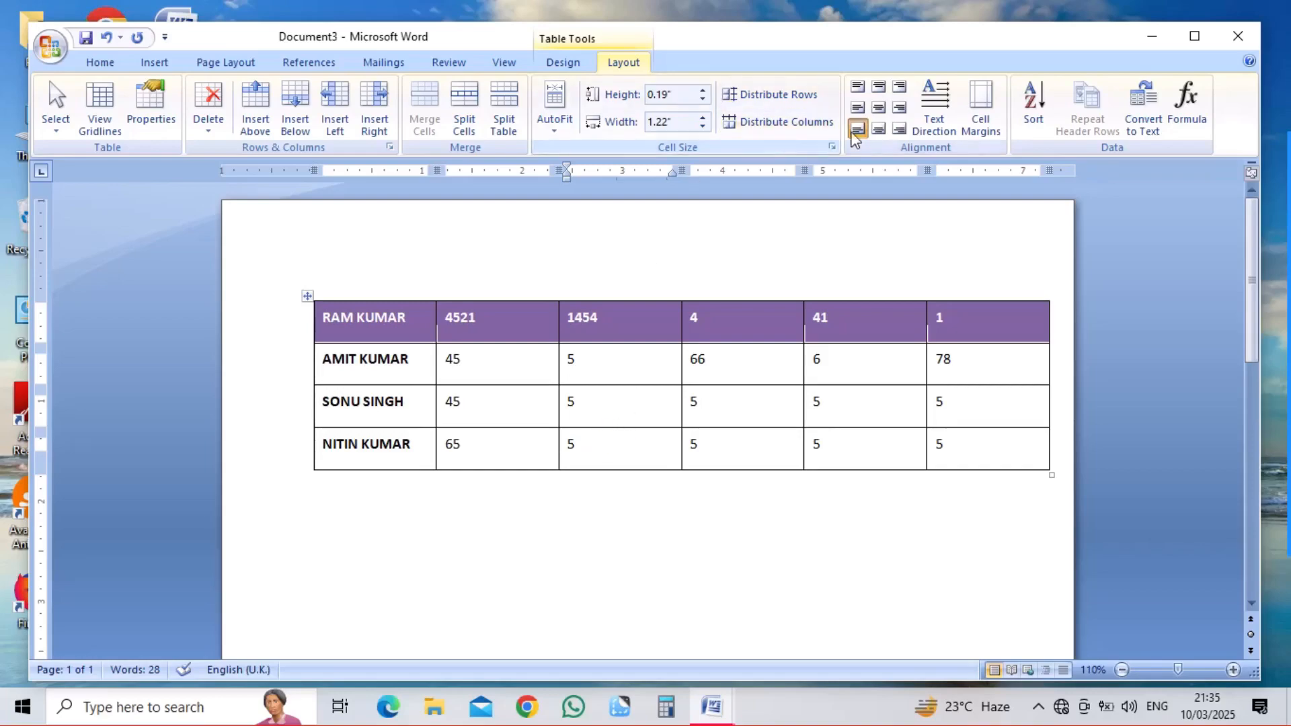
left_click(983, 121)
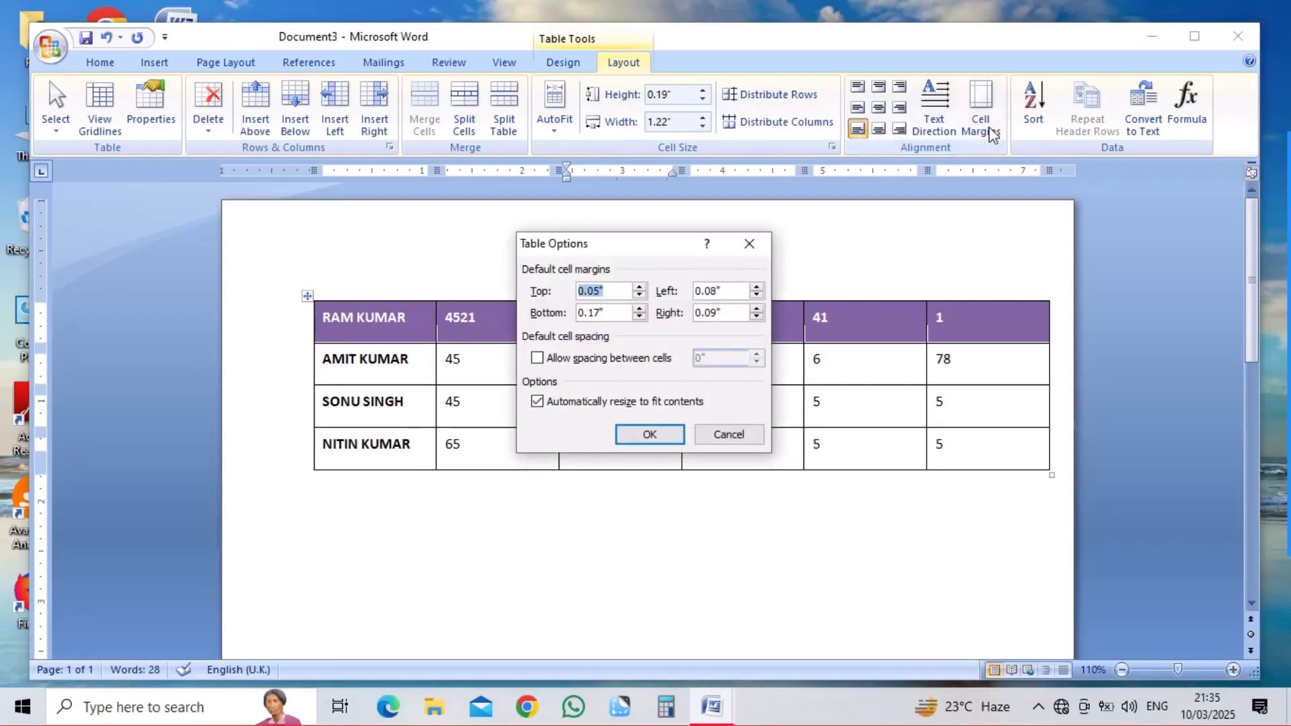
left_click(639, 287)
left_click(640, 287)
left_click(640, 287)
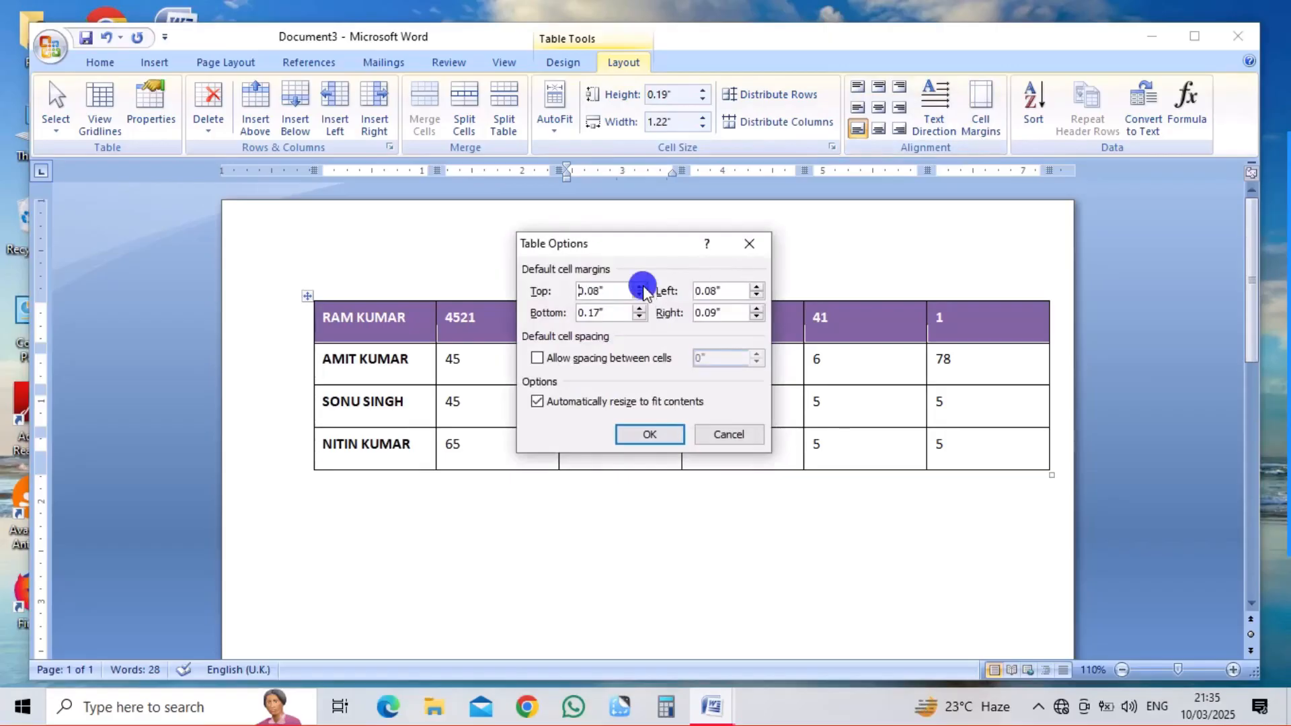
left_click(537, 359)
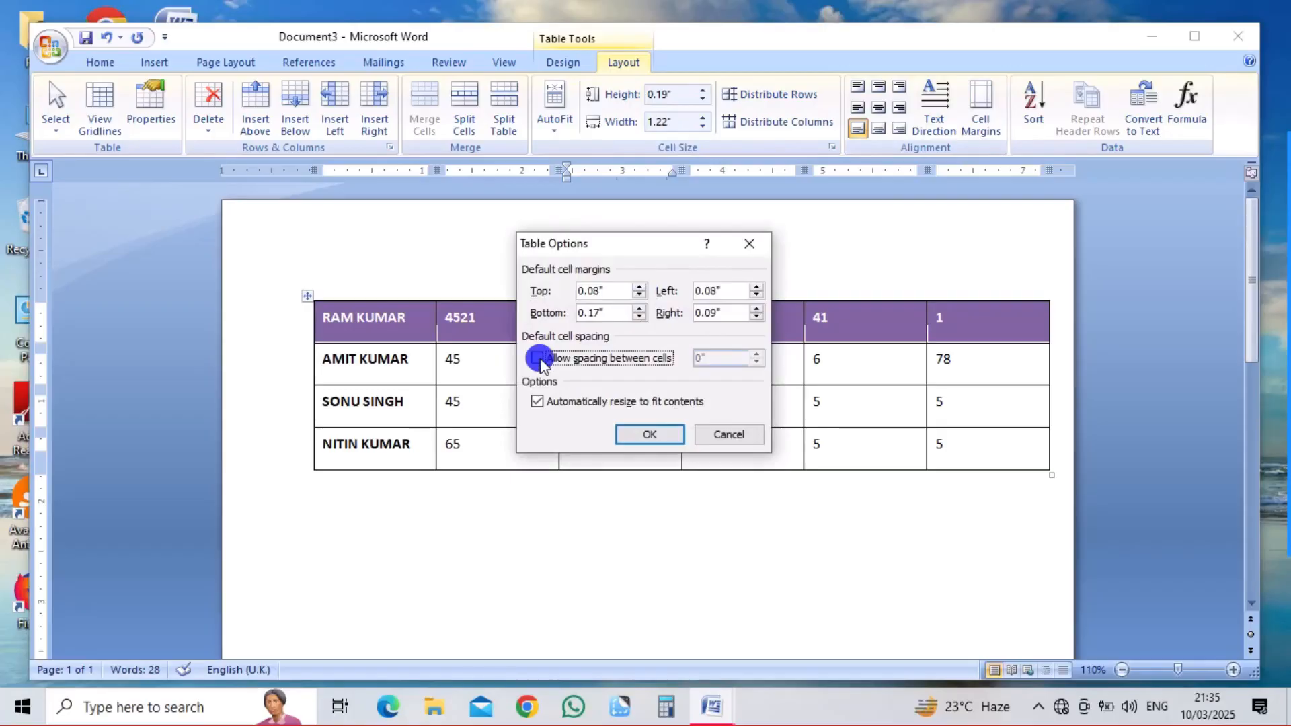
left_click(631, 432)
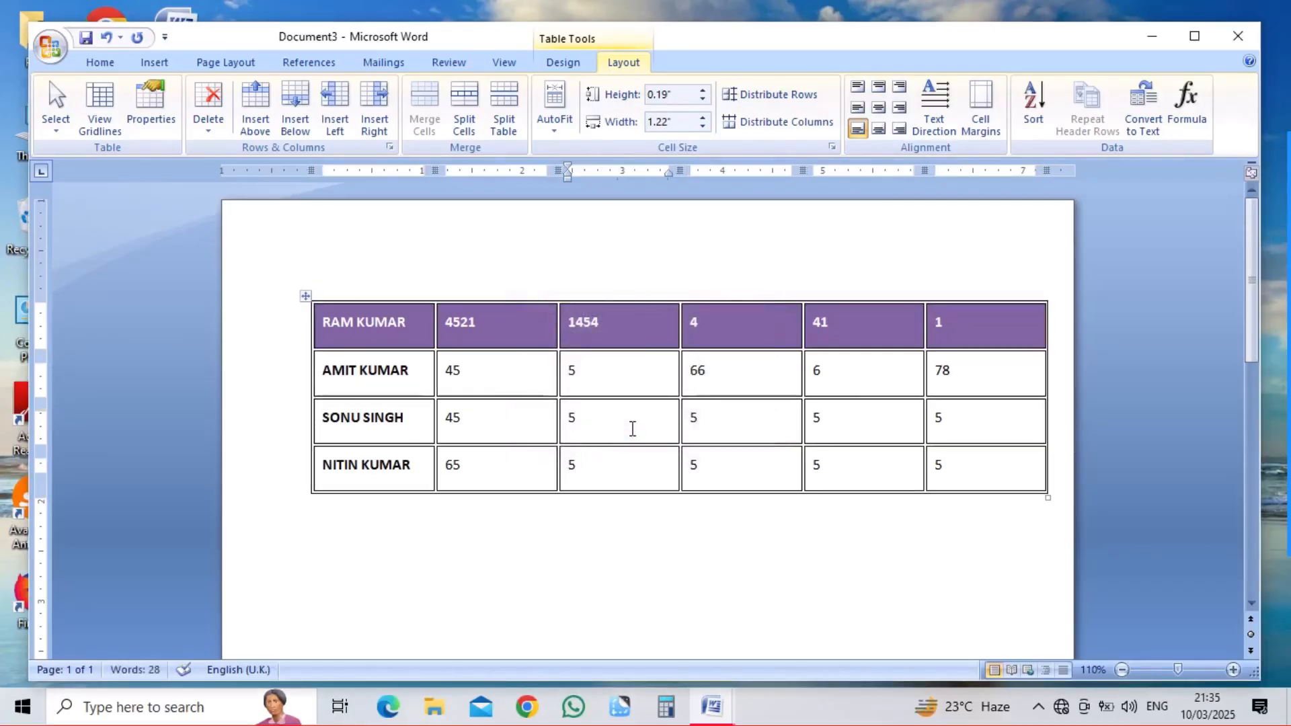
left_click(708, 516)
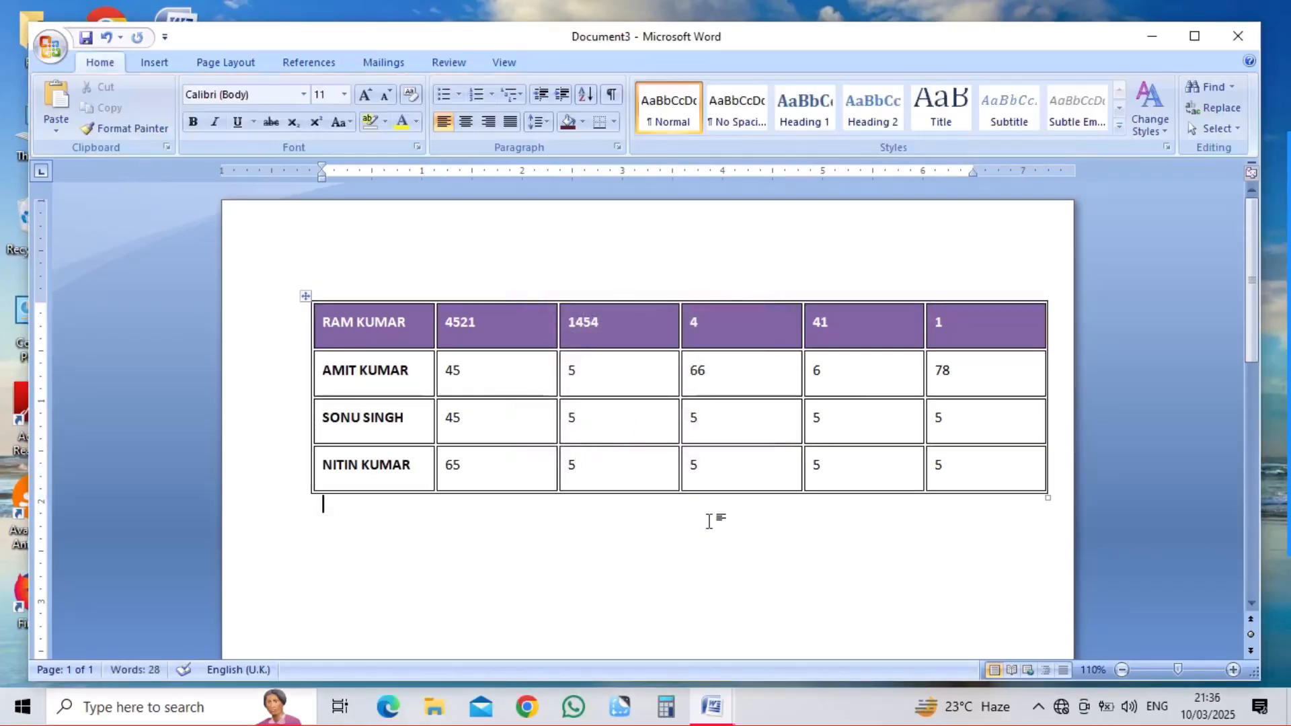
left_click_drag(837, 457, 632, 430)
left_click(680, 536)
left_click(807, 376)
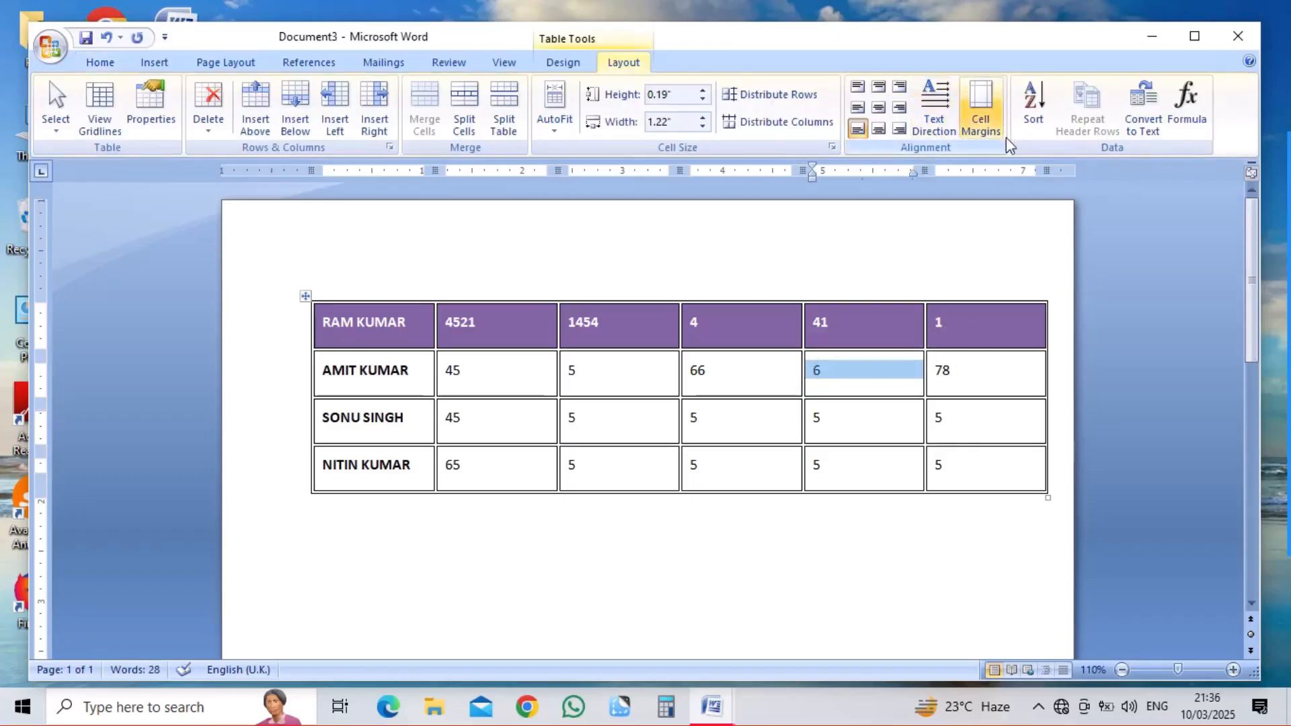
left_click(1028, 104)
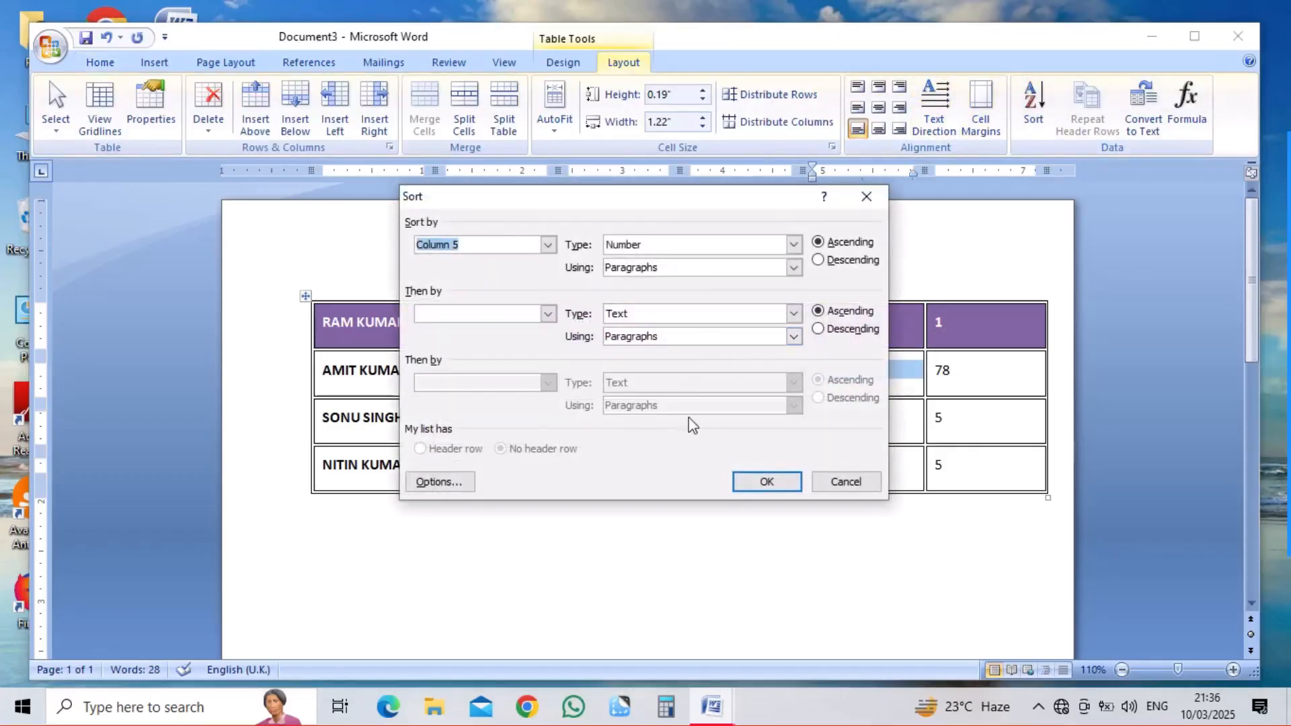
left_click(844, 480)
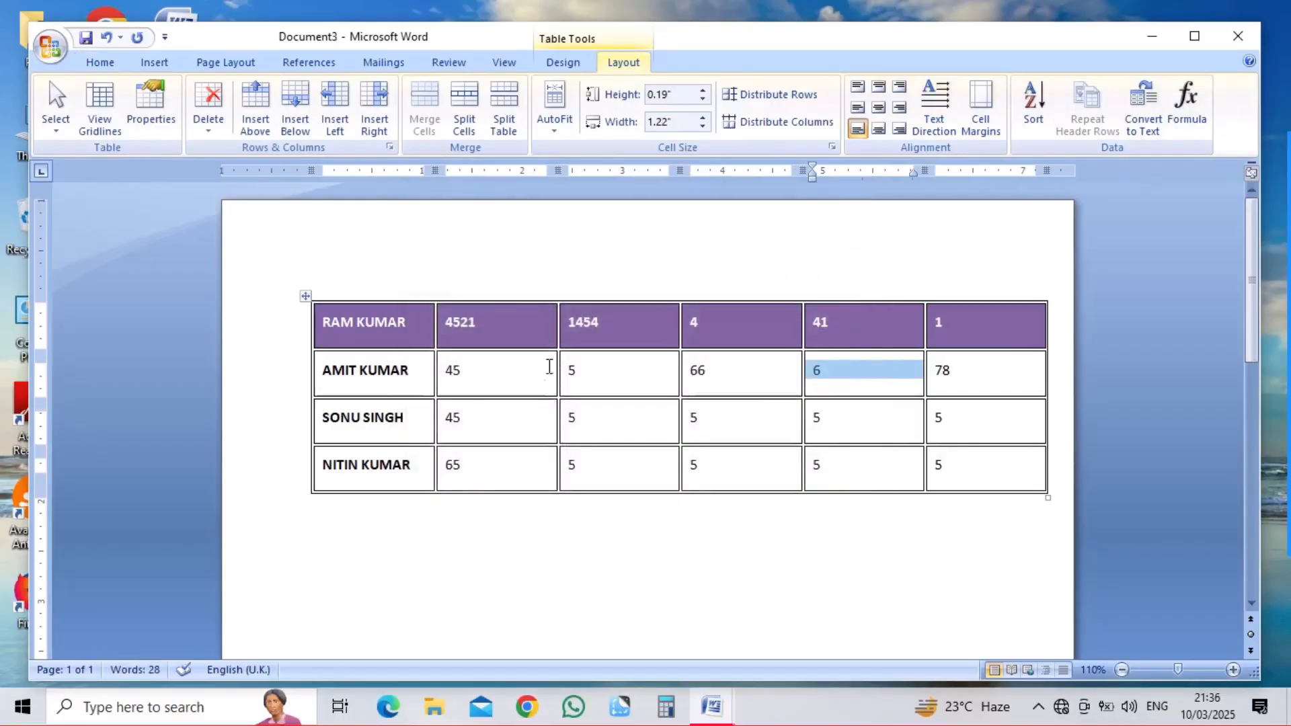
Step: Try to sort the entire document selection, including the table, by paragraphs as text in descending order
left_click(525, 366)
key("ctrl+a")
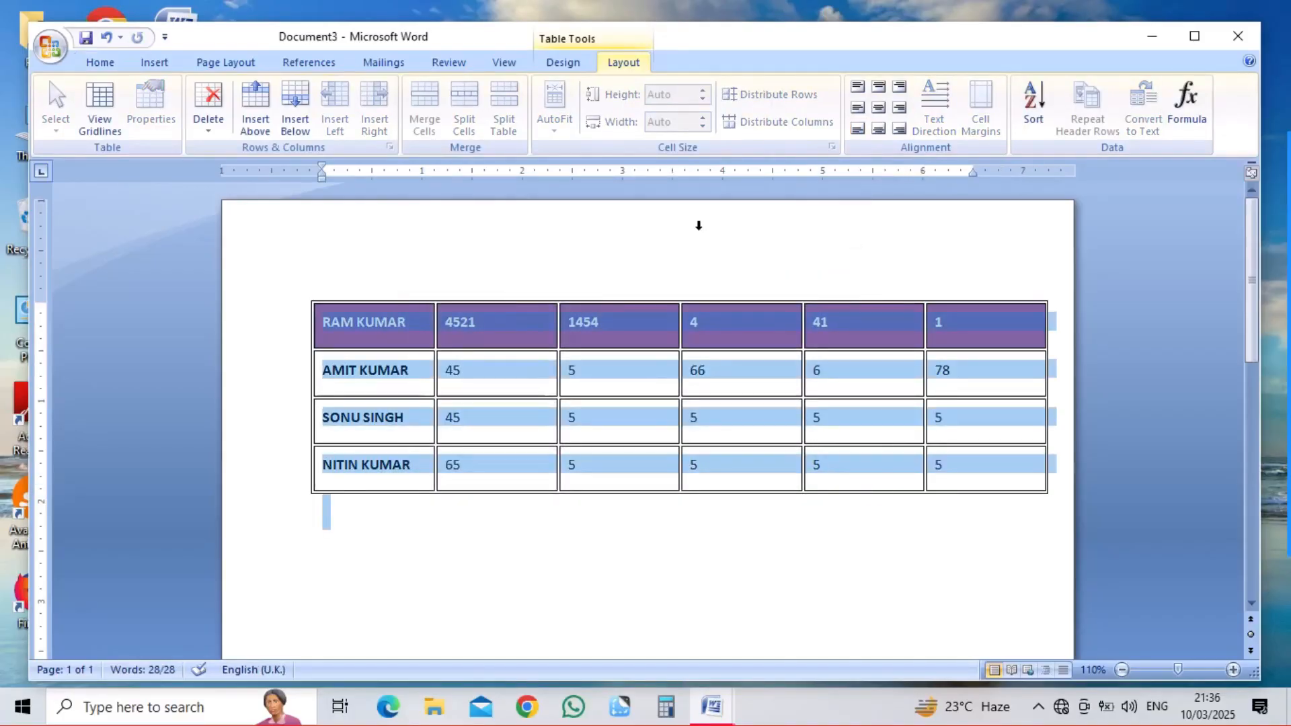
left_click(1023, 120)
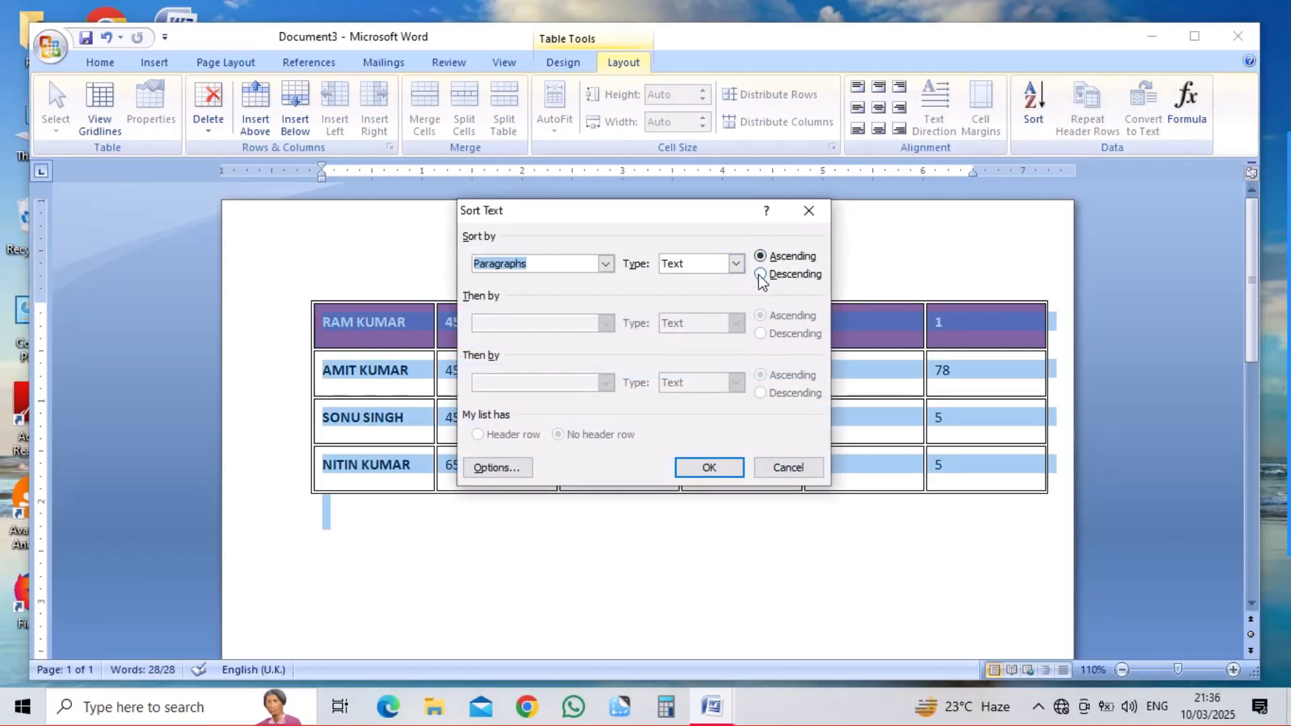
left_click(756, 273)
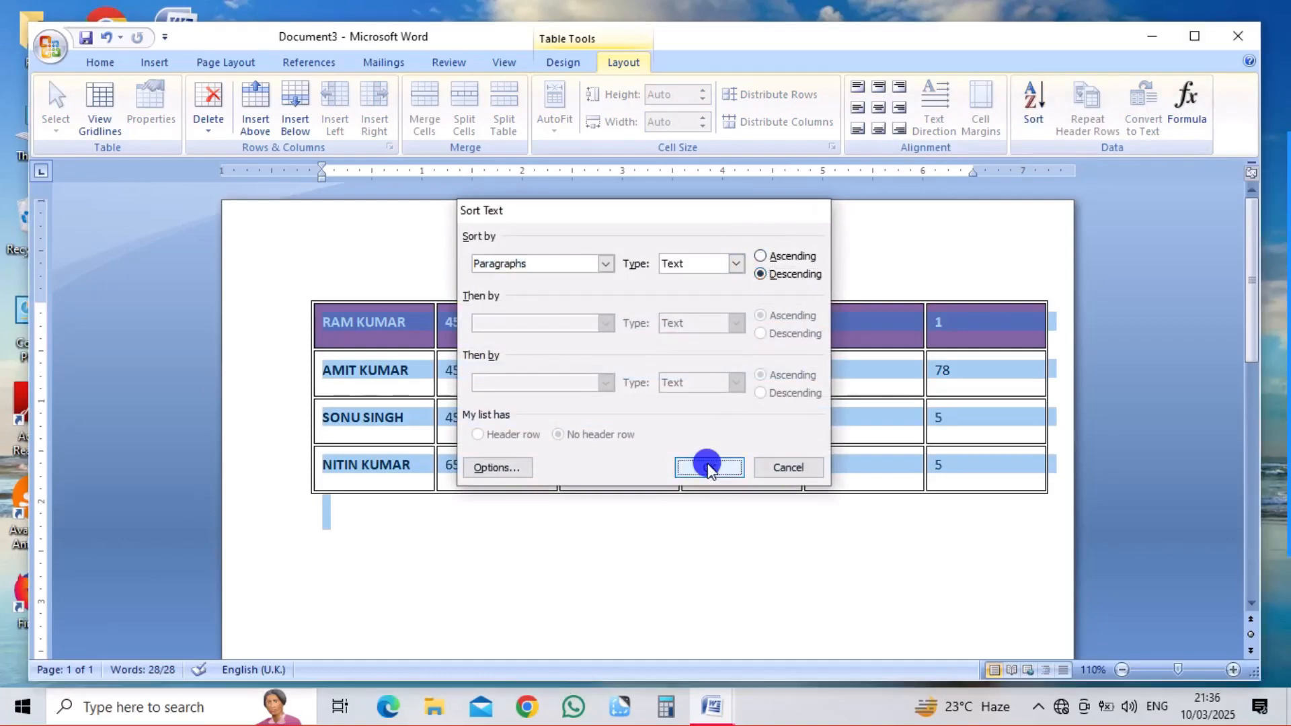
left_click(709, 467)
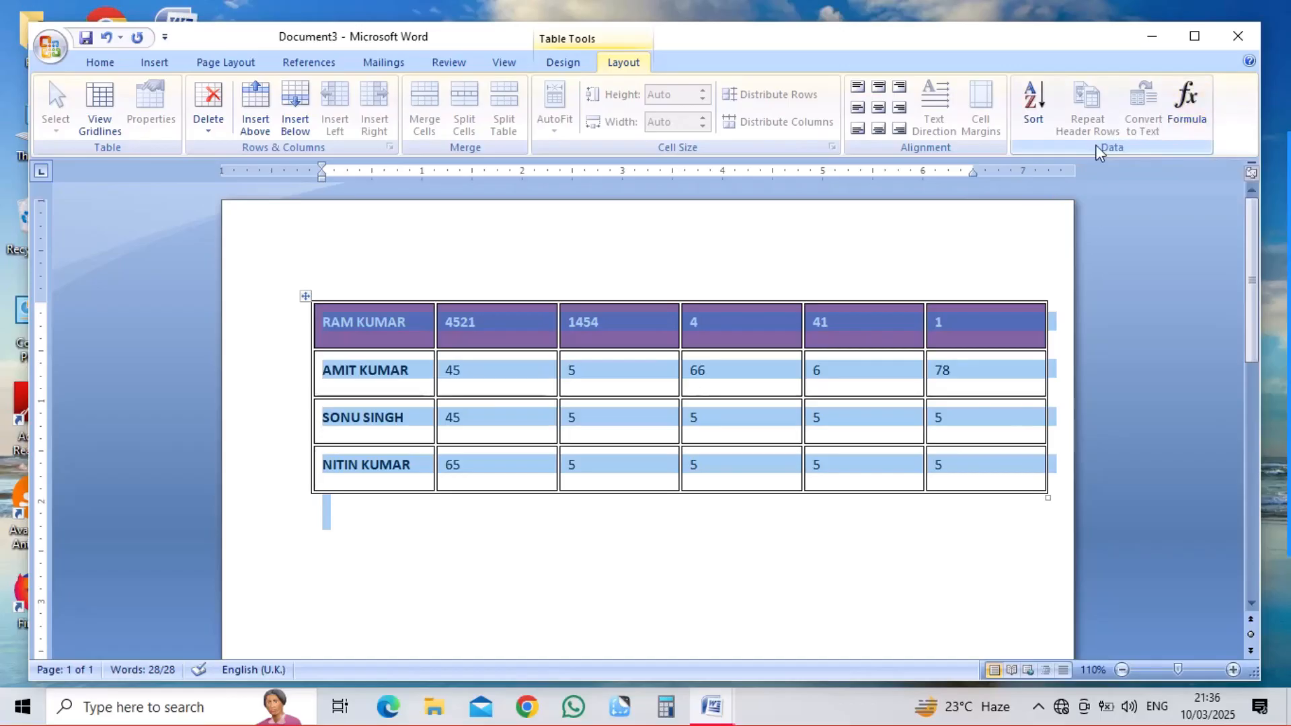
Step: Select the table's last column and toggle Repeat Header Rows off and on, leaving it on for all rows
left_click(934, 228)
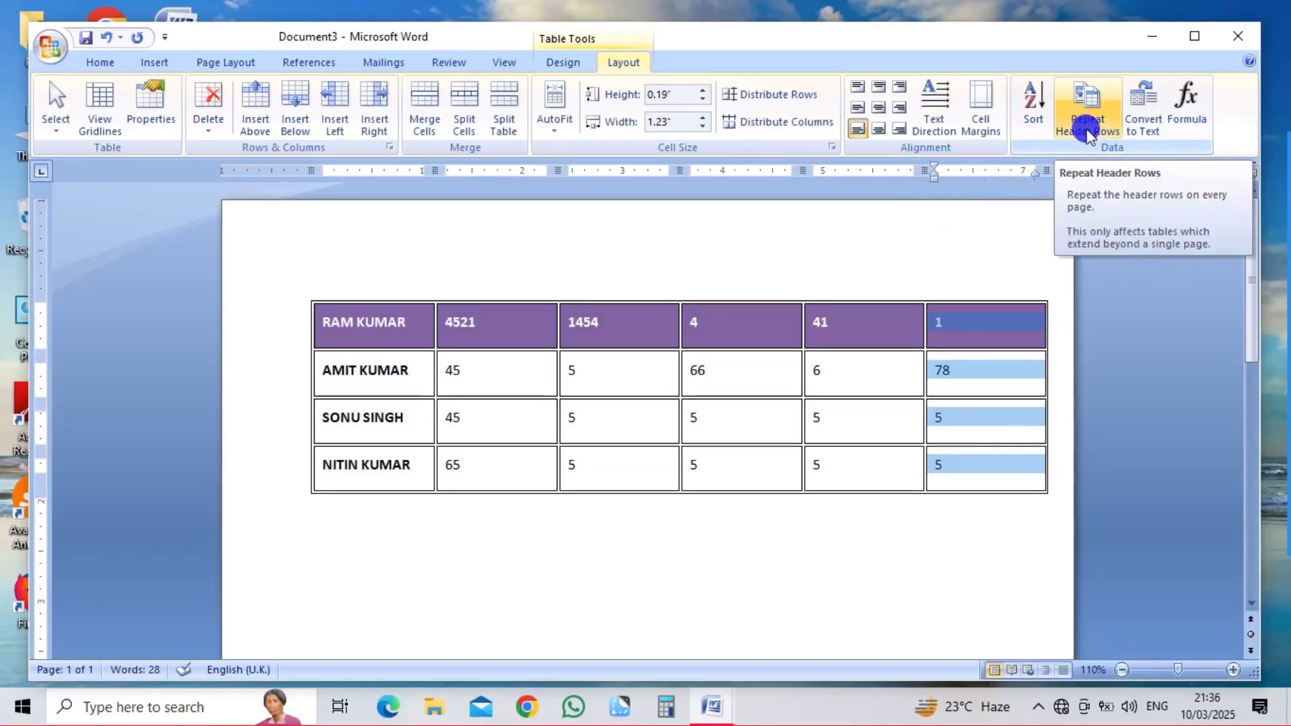
left_click(1087, 128)
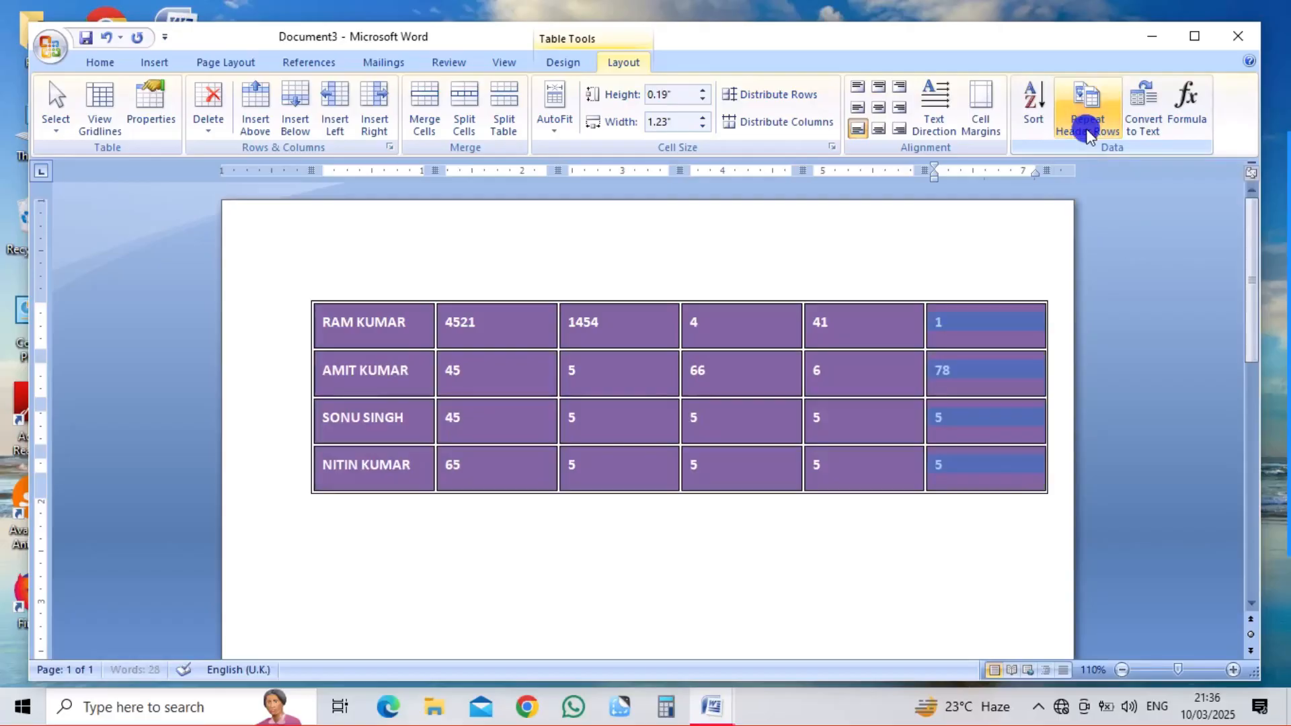
left_click(1090, 136)
left_click(1091, 137)
left_click(1091, 137)
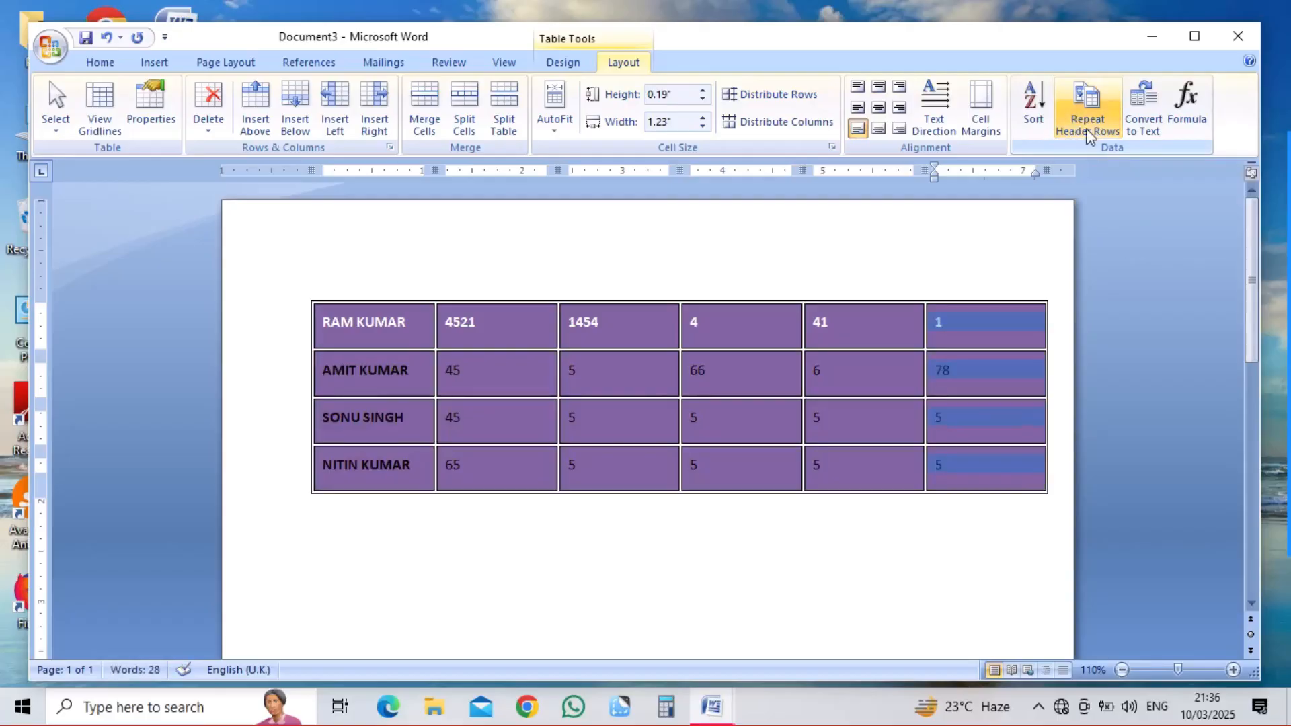
left_click(1090, 137)
left_click(1091, 136)
left_click(1091, 134)
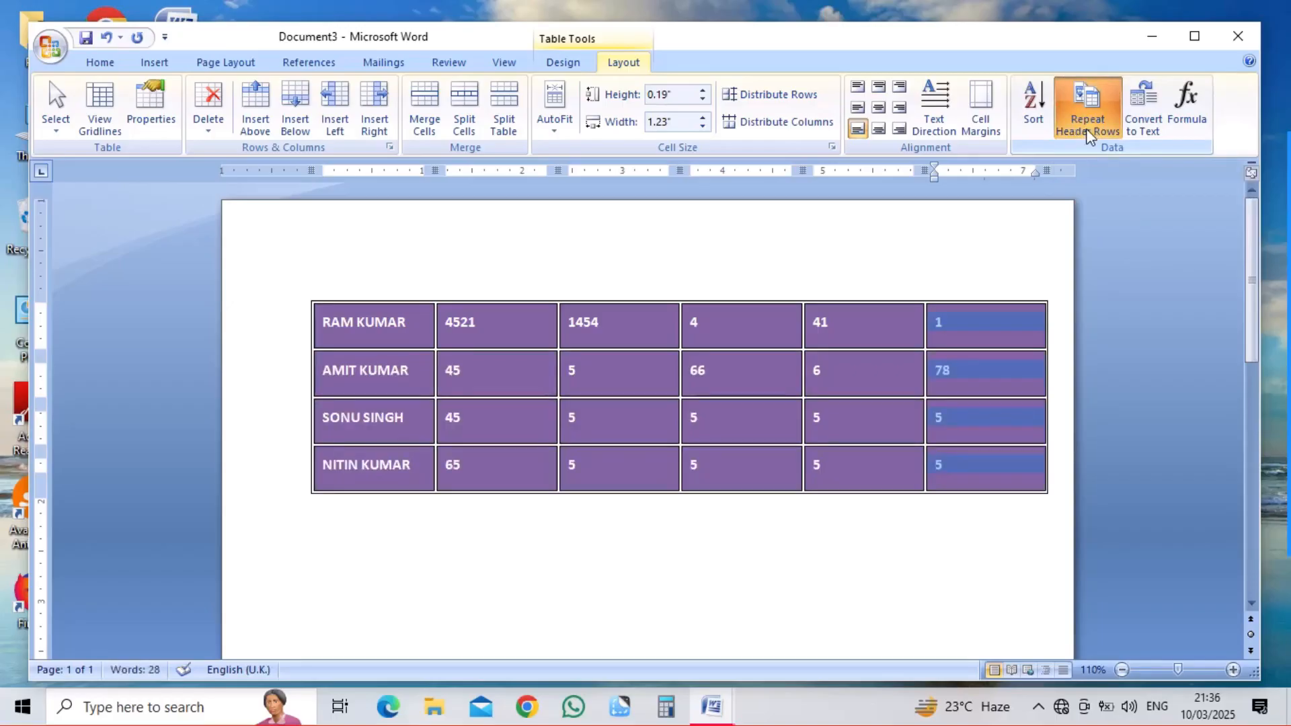
Step: Convert the table to text separated with commas and undo the conversion
left_click(1151, 126)
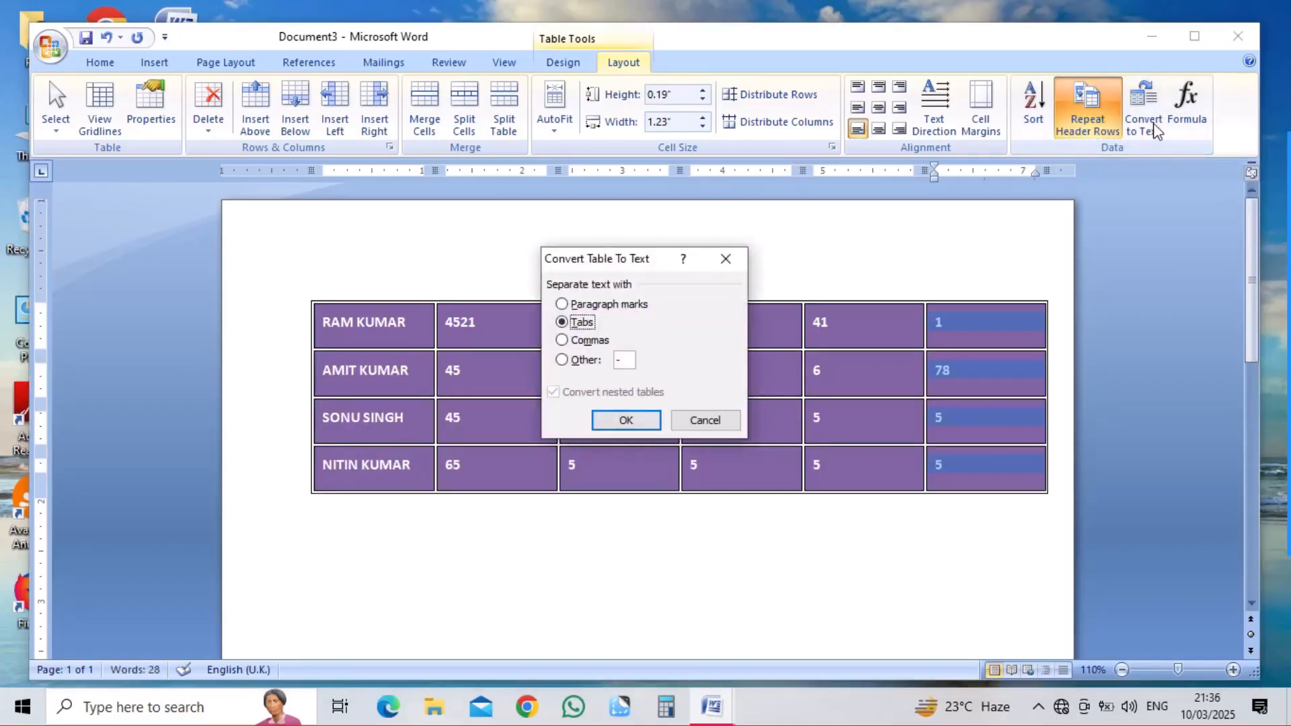
left_click(563, 340)
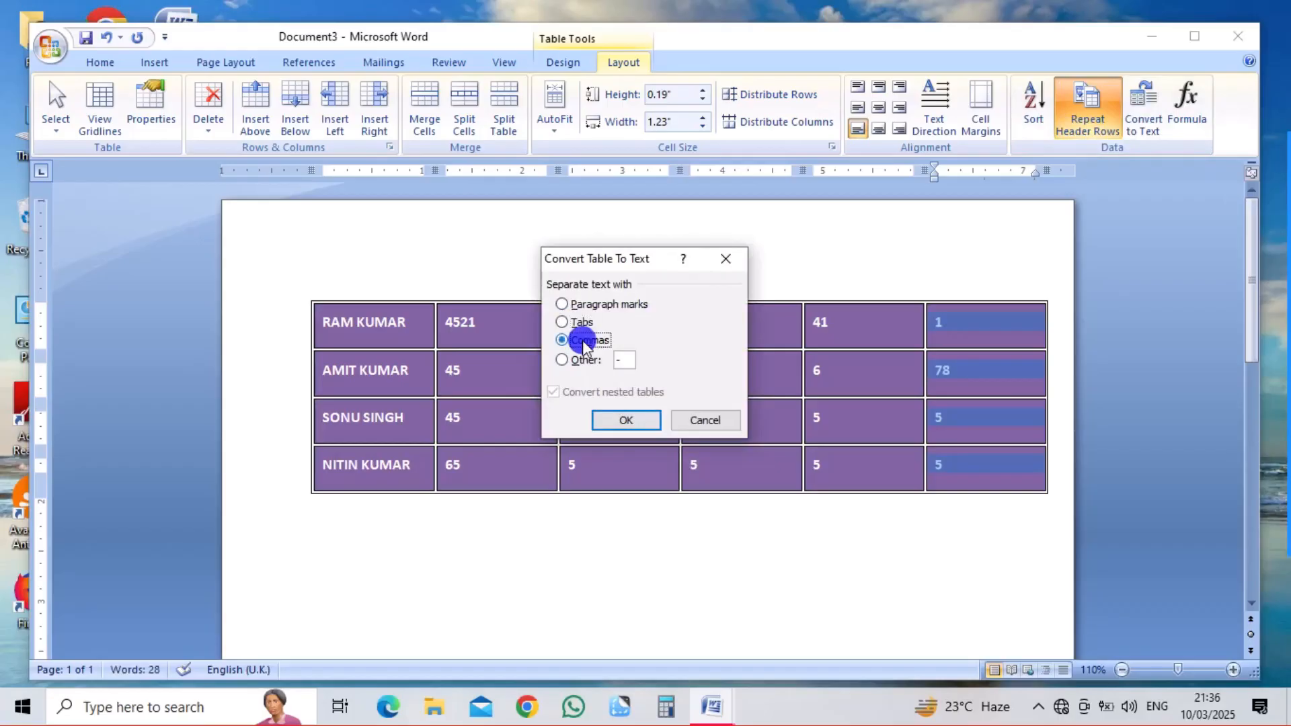
left_click(611, 418)
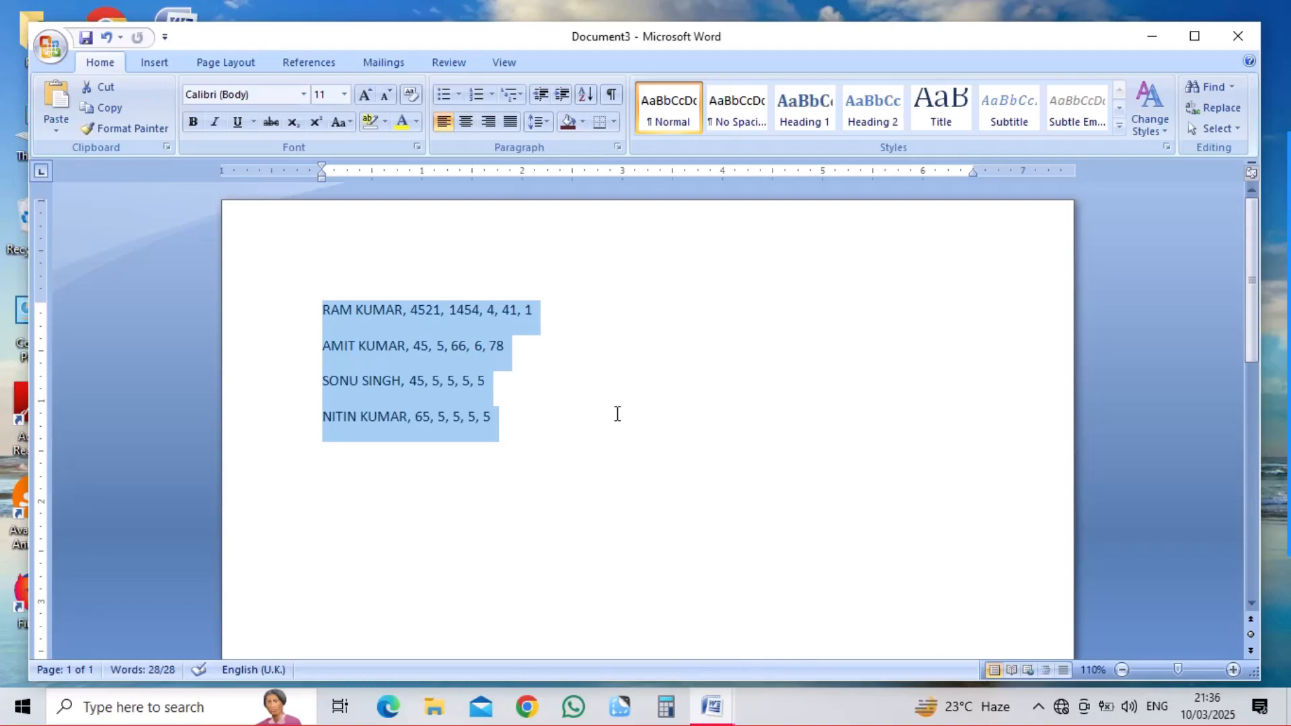
key("ctrl+z")
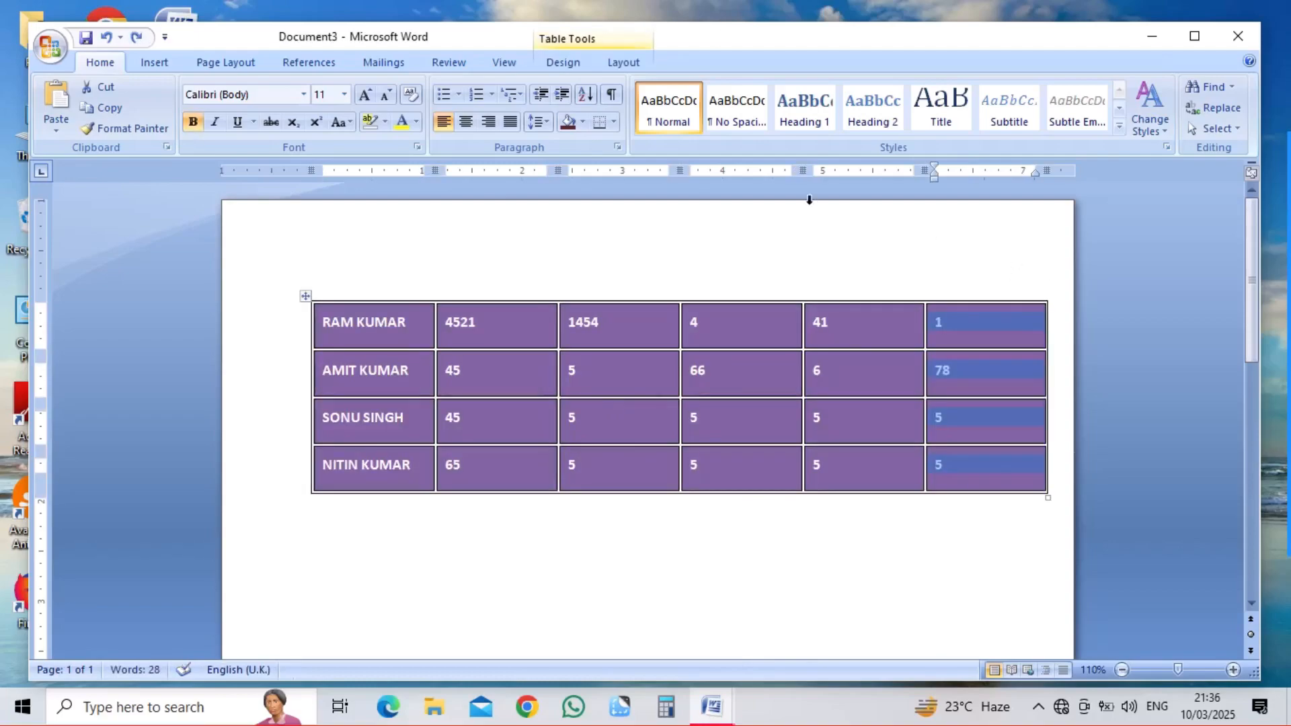
Step: Convert the table to text separated with tabs and undo the conversion
left_click(622, 63)
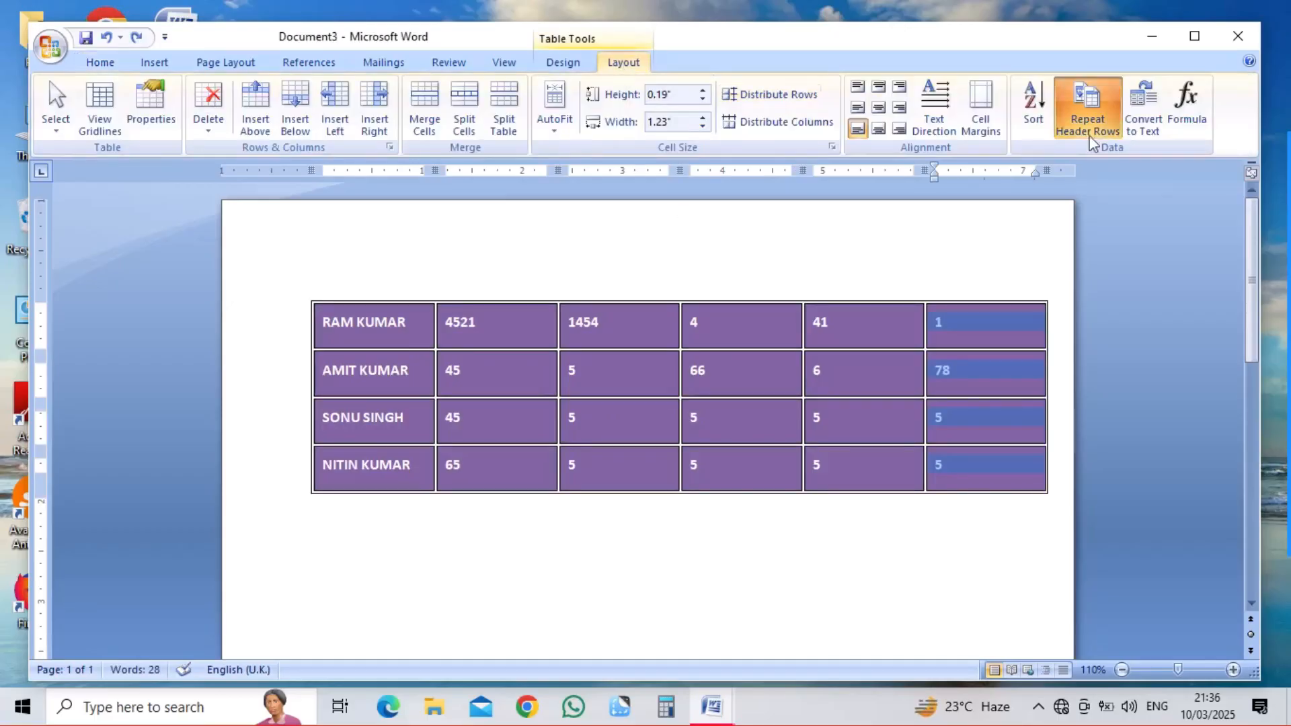
left_click(1145, 131)
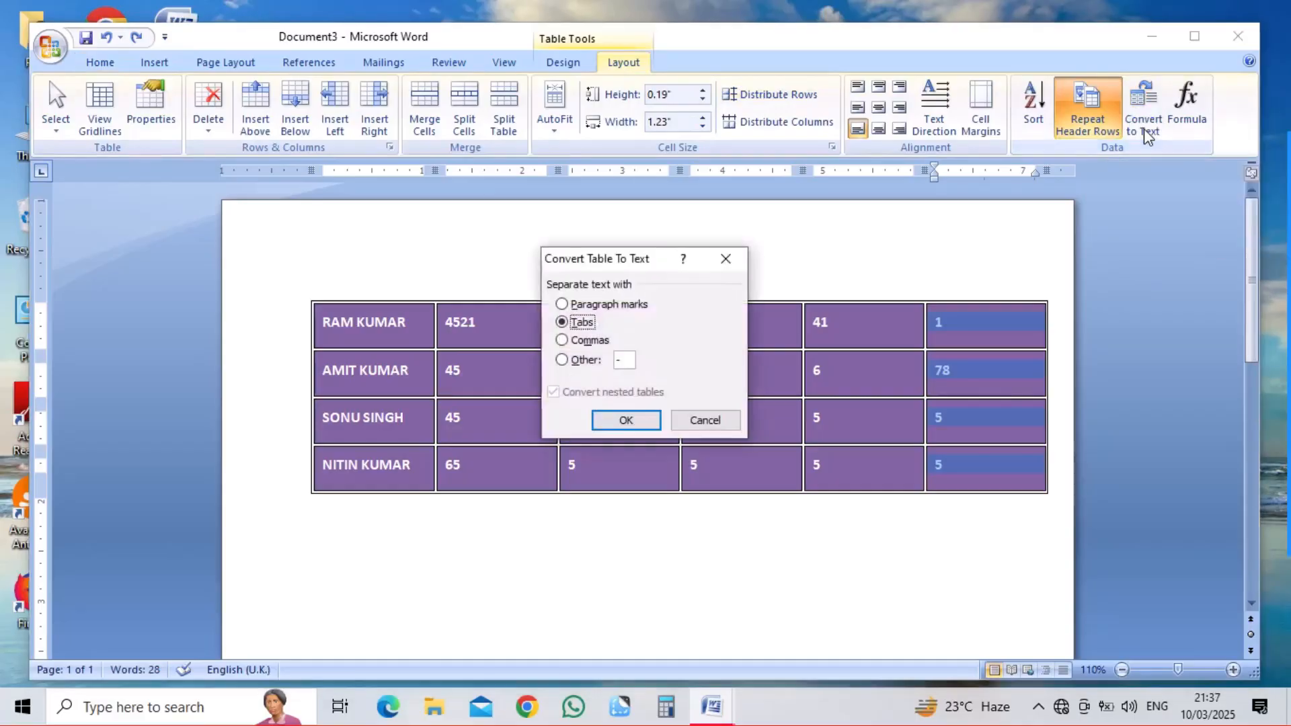
left_click(639, 419)
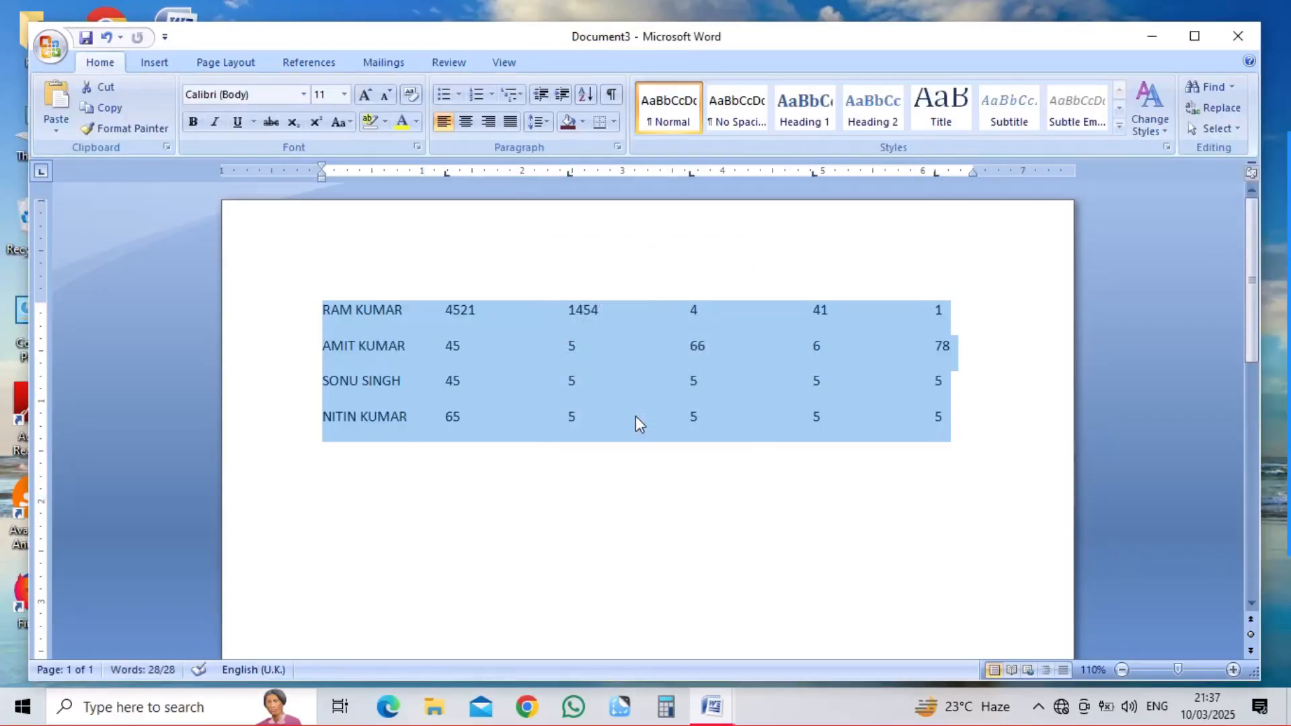
key("ctrl+z")
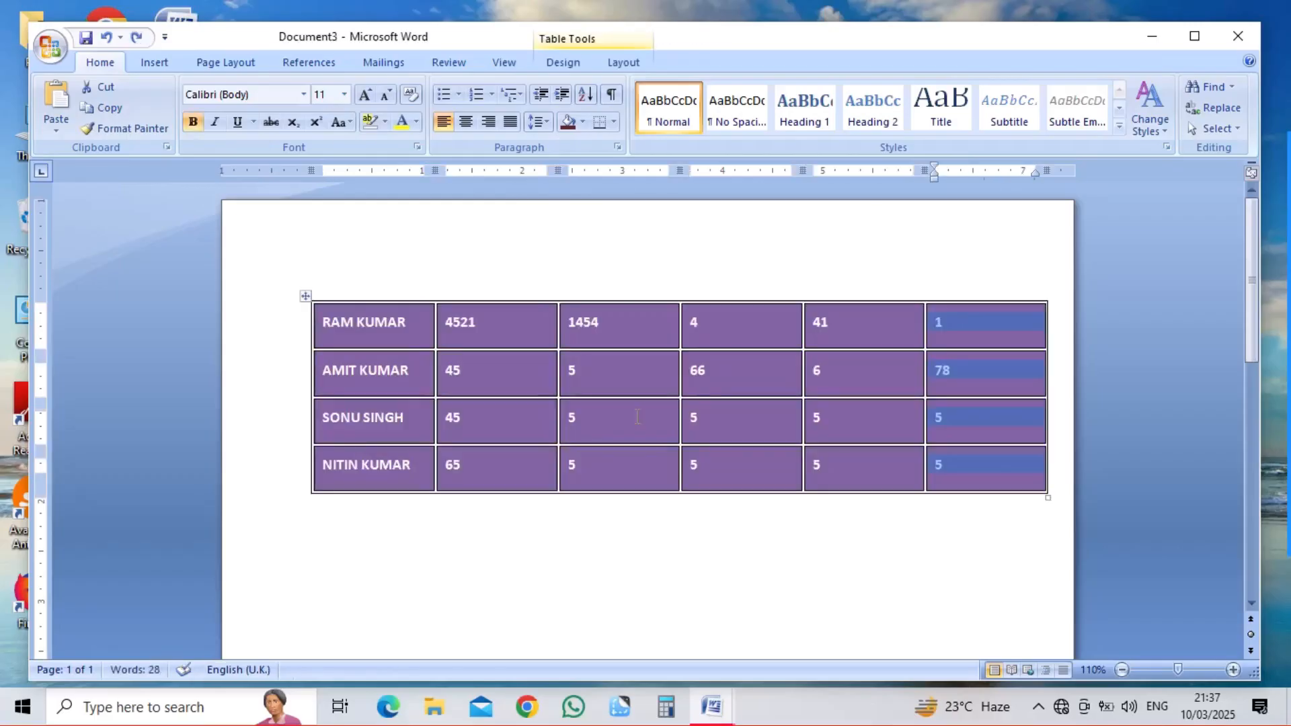
Step: Clear the values from the last column's cells in the first and second rows
left_click(972, 325)
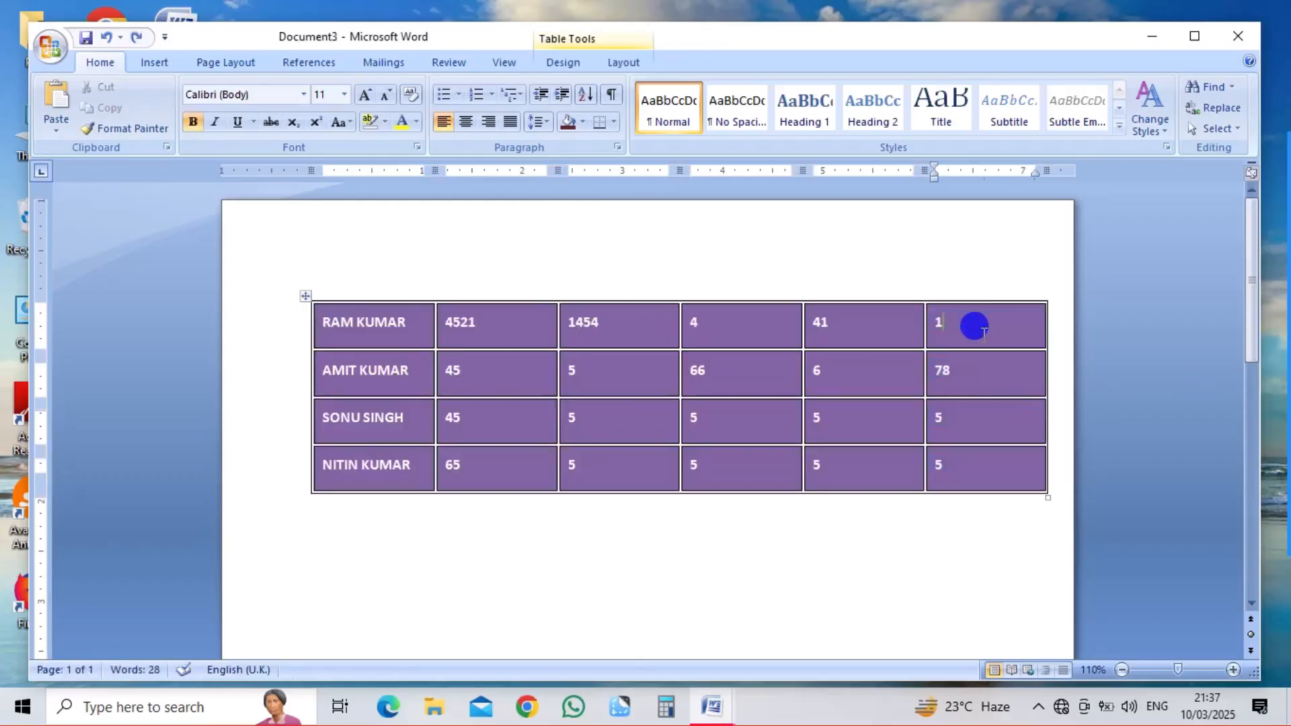
key("BackSpace")
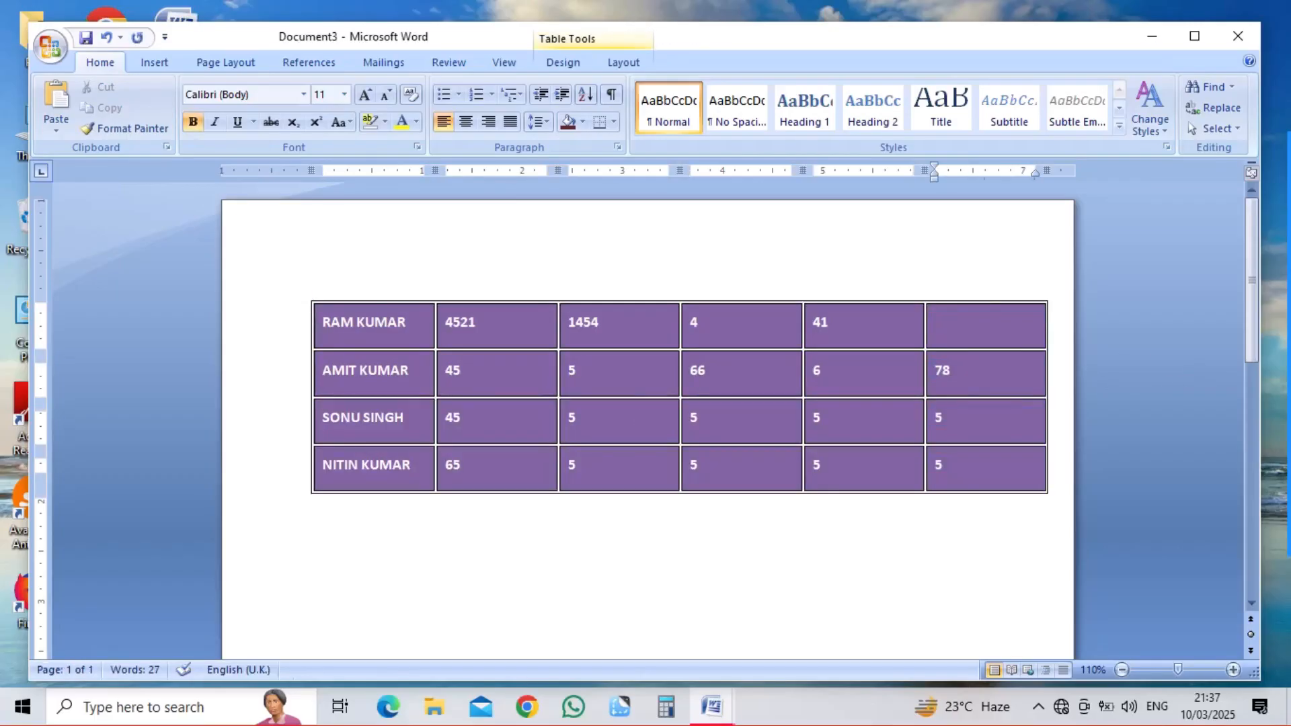
left_click(991, 372)
key("BackSpace")
key("BackSpace")
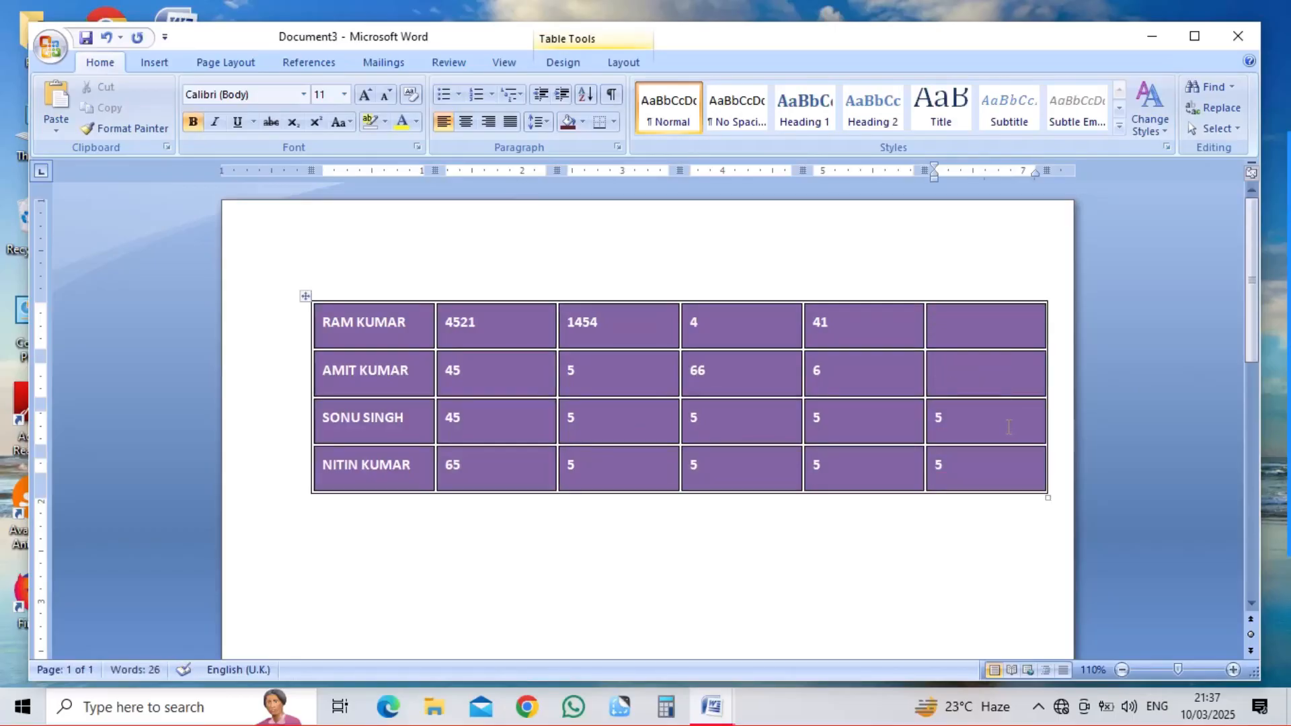
Step: Insert the formula =SUM(LEFT) with number format 5 in the first row's last cell
left_click(945, 320)
left_click(623, 62)
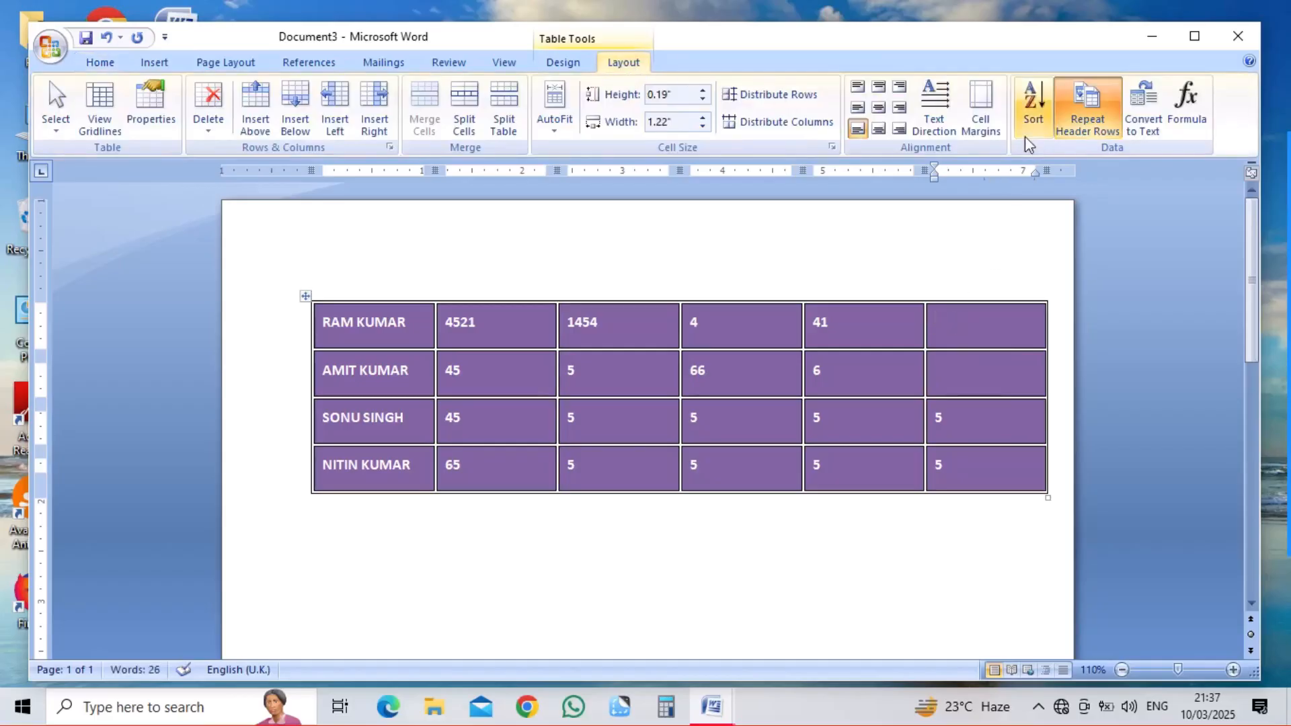
left_click(1189, 125)
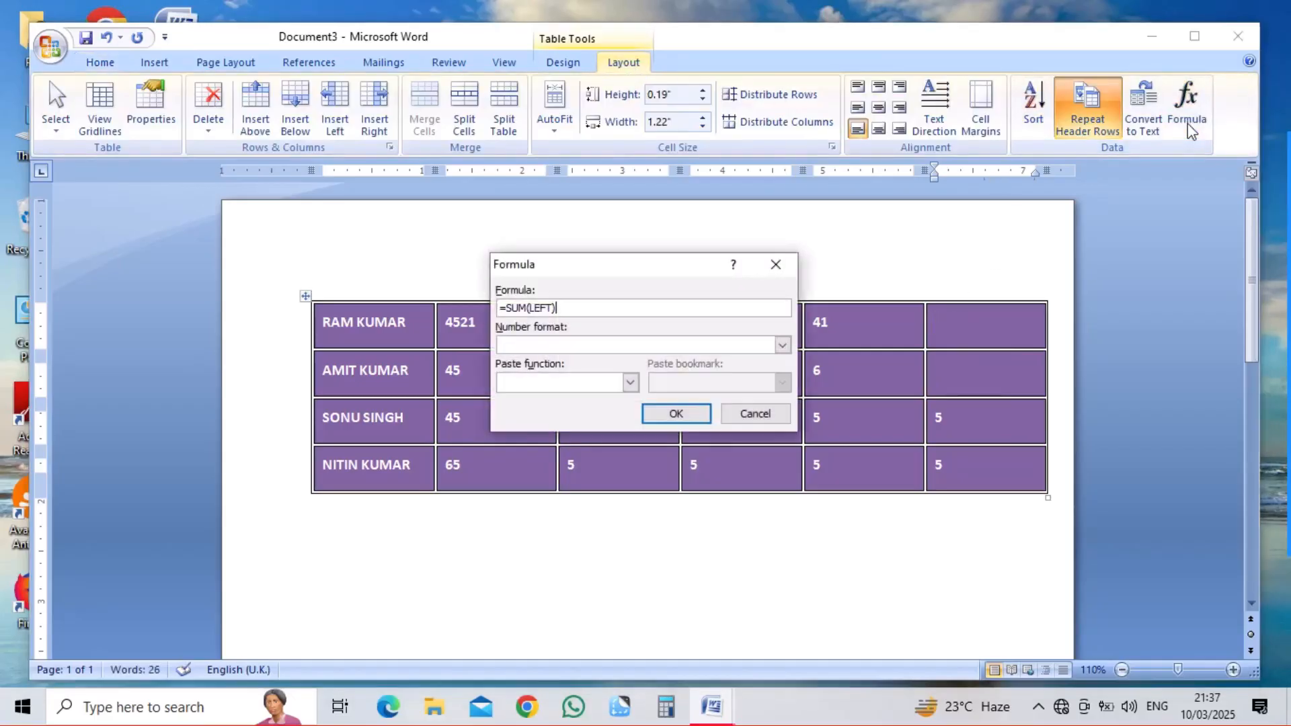
left_click(549, 347)
left_click(782, 345)
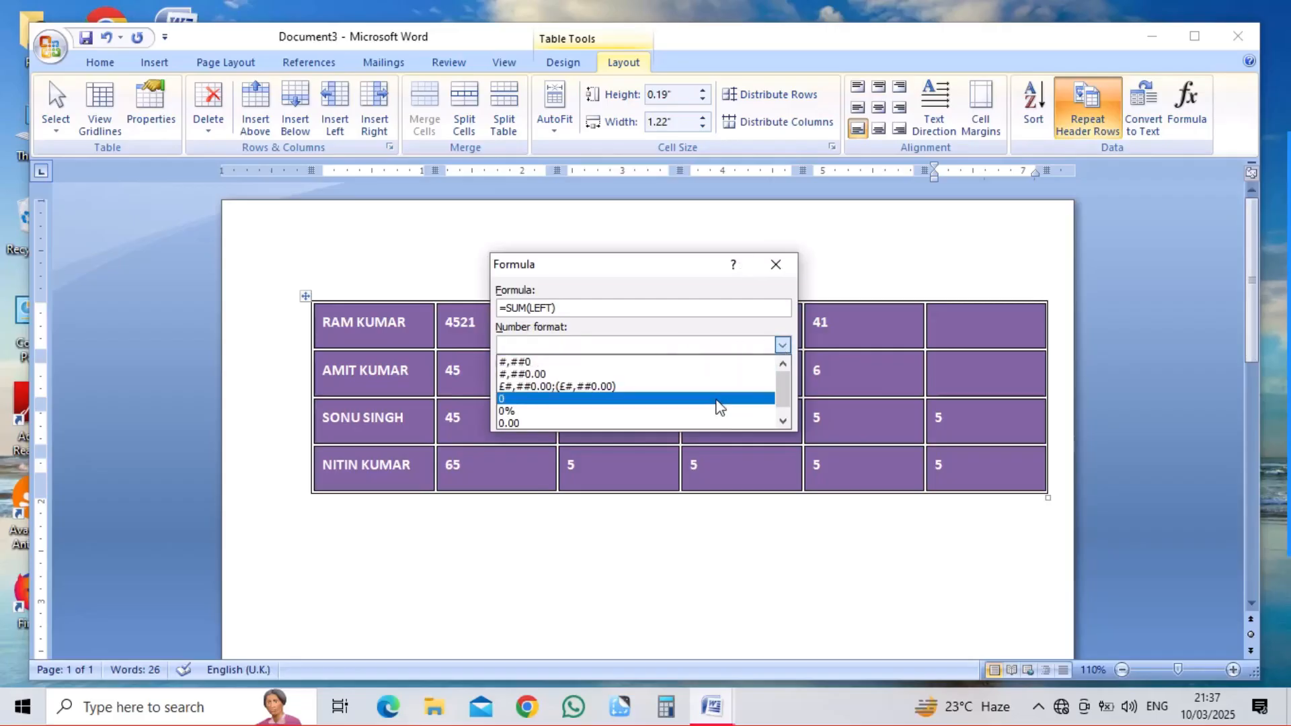
left_click(782, 422)
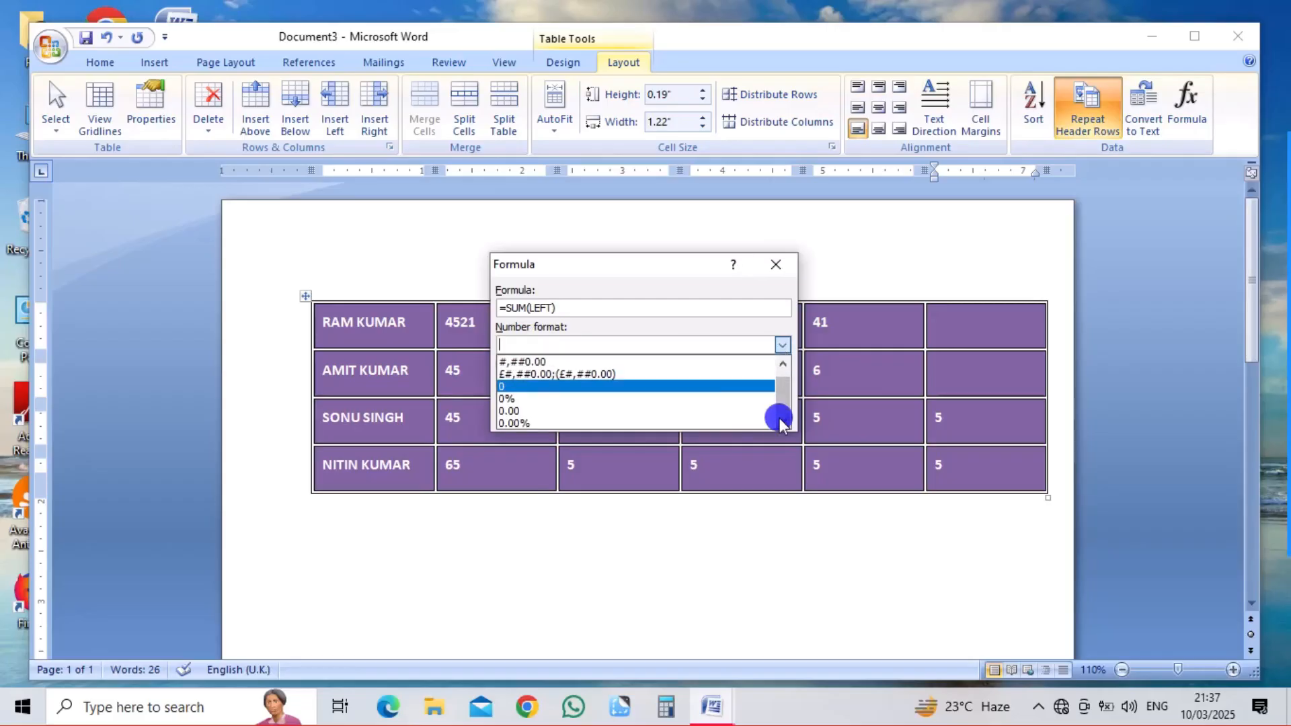
left_click(769, 325)
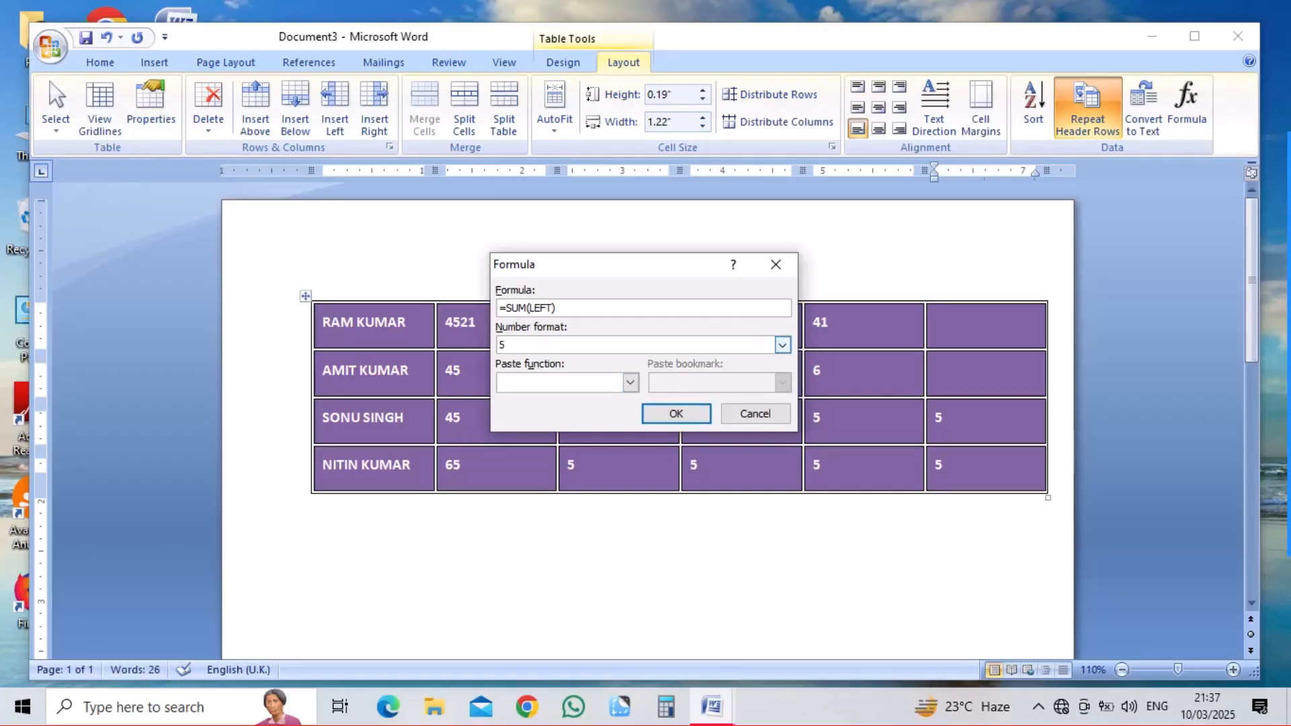
left_click(669, 413)
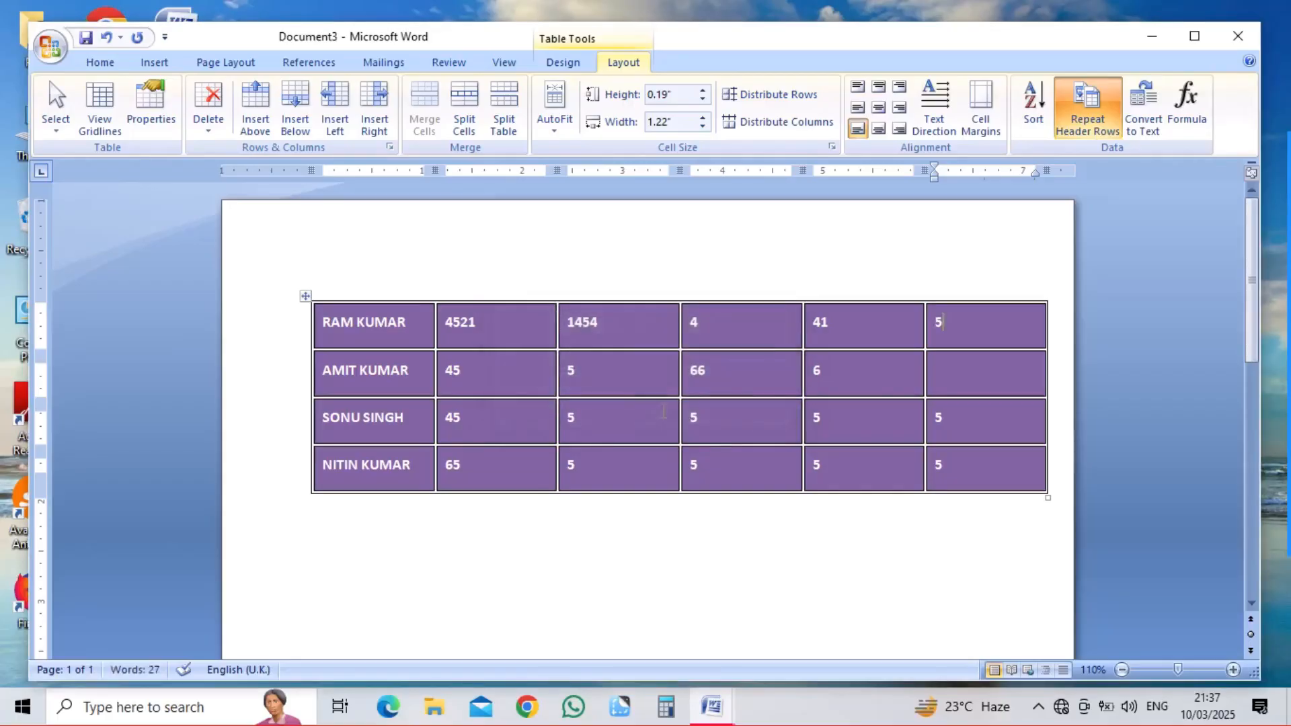
Step: Insert the formula =SUM(ABOVE) in the second row's last cell, leaving the number format blank
left_click(962, 368)
left_click(1190, 108)
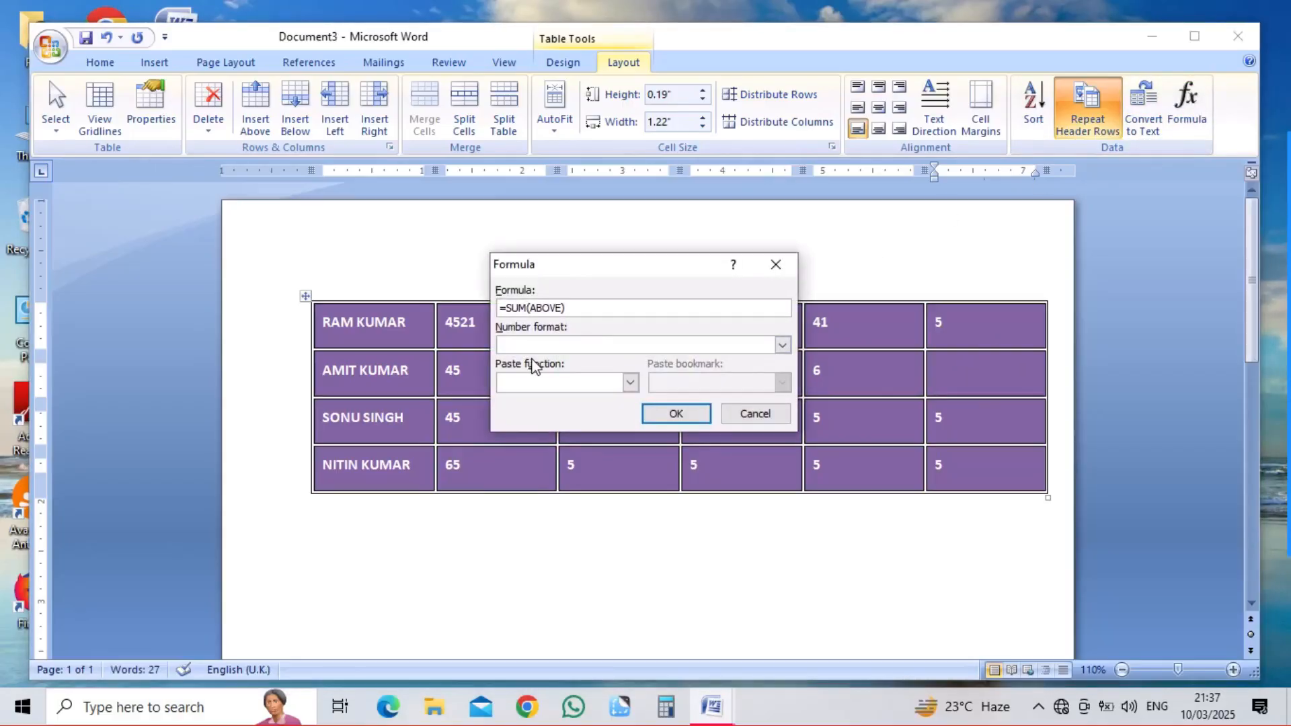
left_click(664, 411)
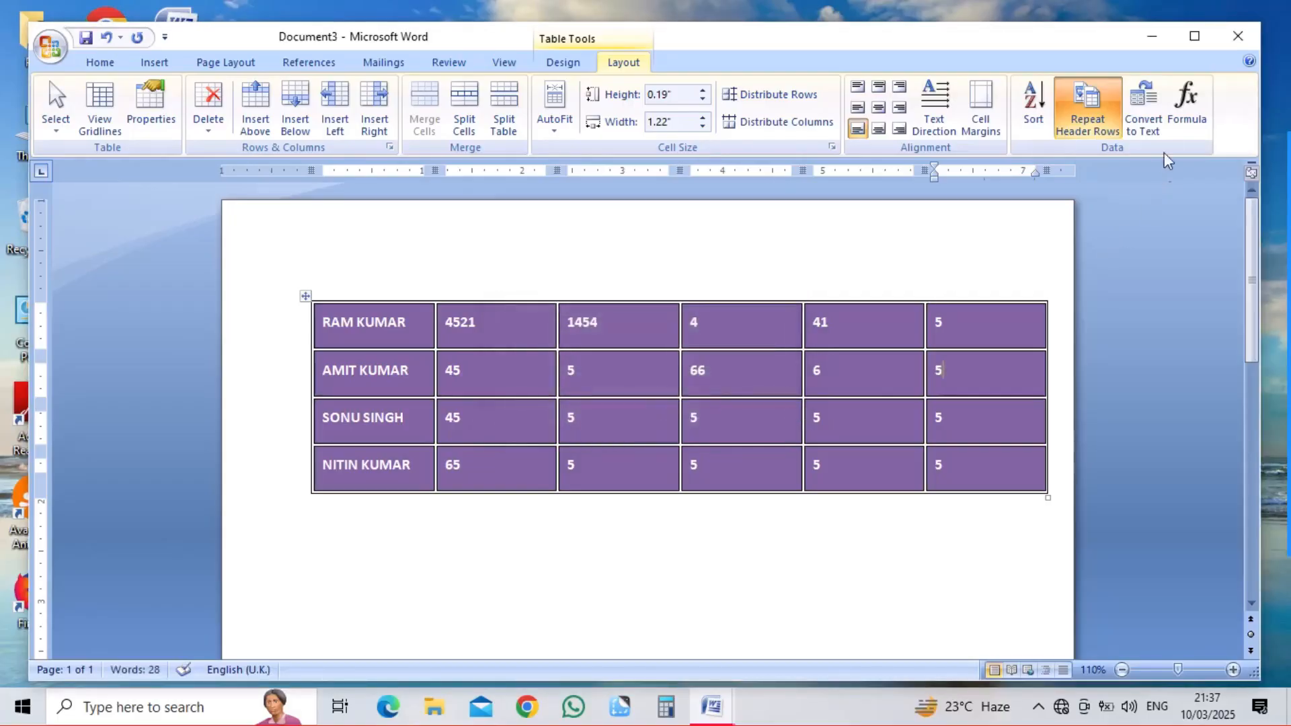
left_click(1185, 107)
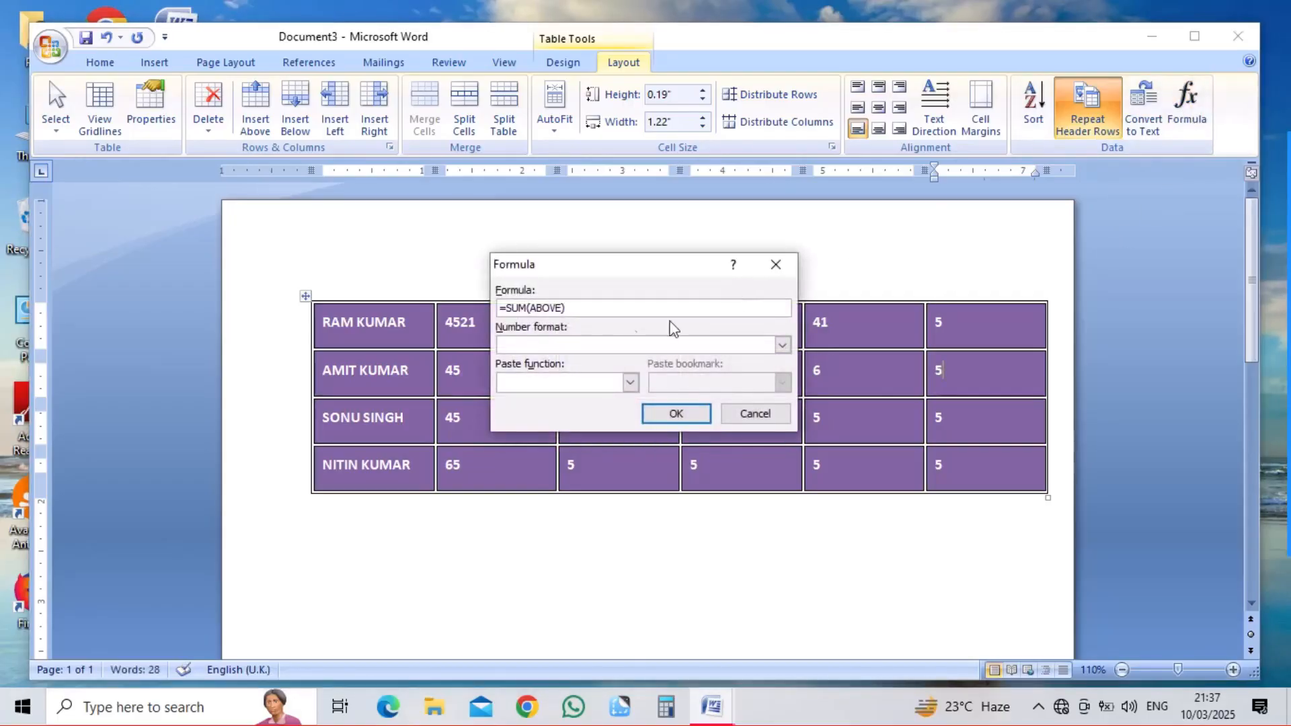
left_click(630, 382)
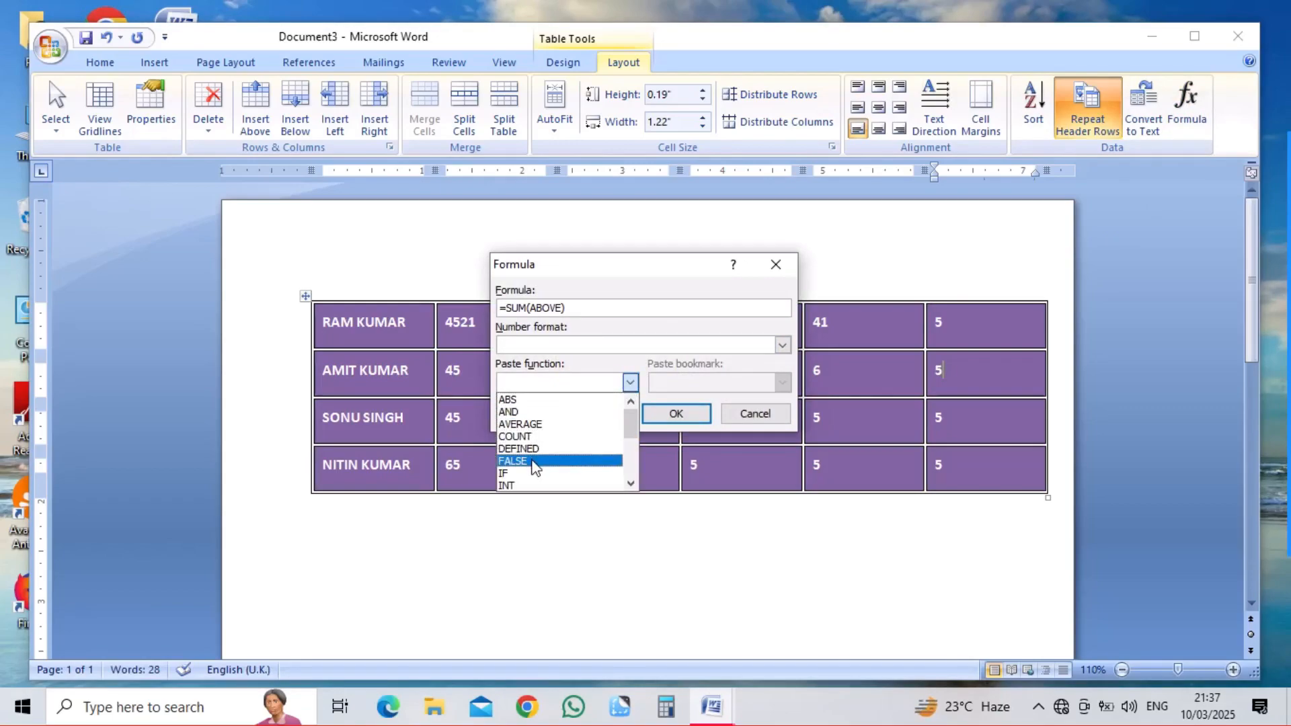
left_click(731, 418)
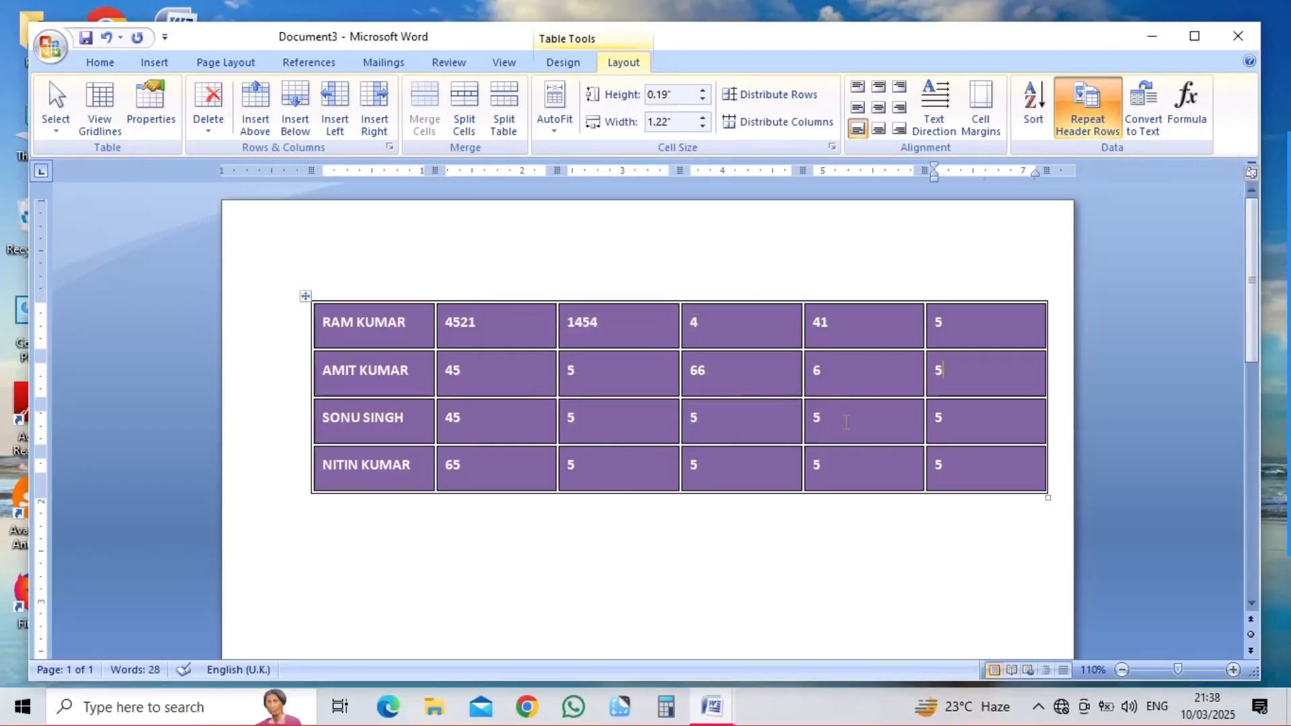
left_click(558, 511)
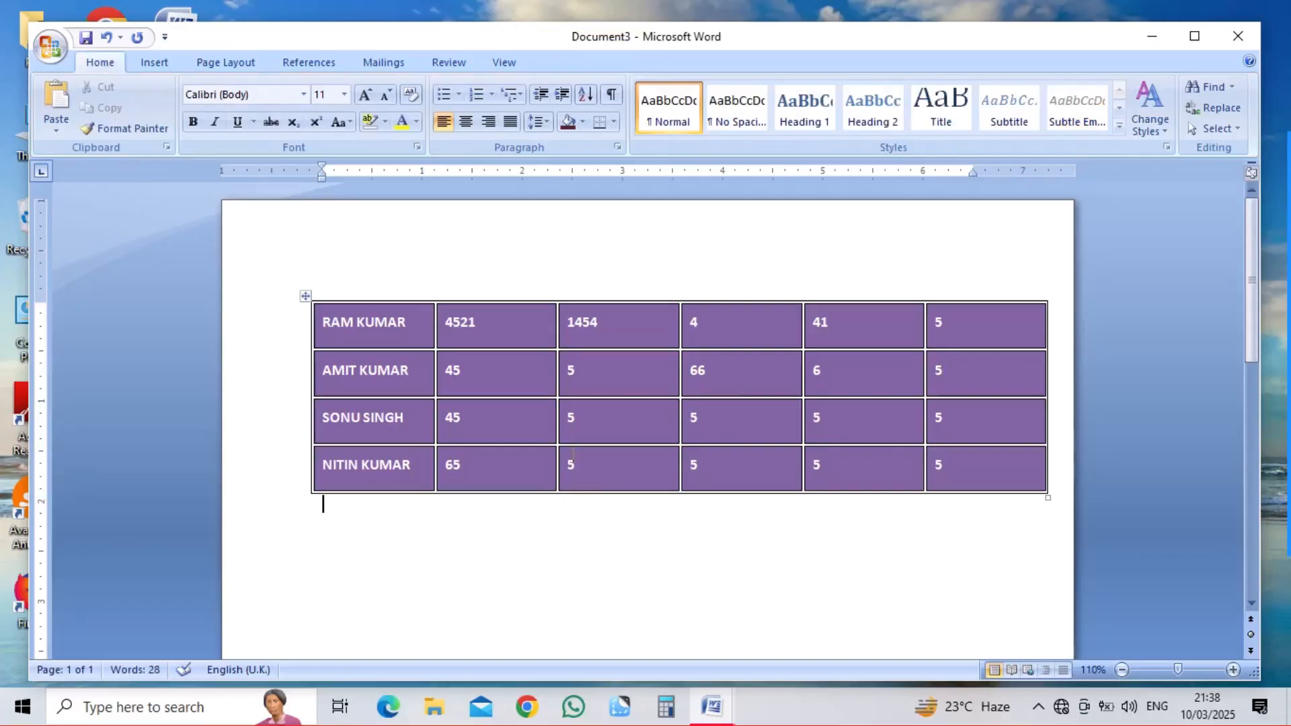
Step: Try to insert a formula in the last row's third cell, pasting the SUM function in addition to =SUM(ABOVE)
left_click(570, 457)
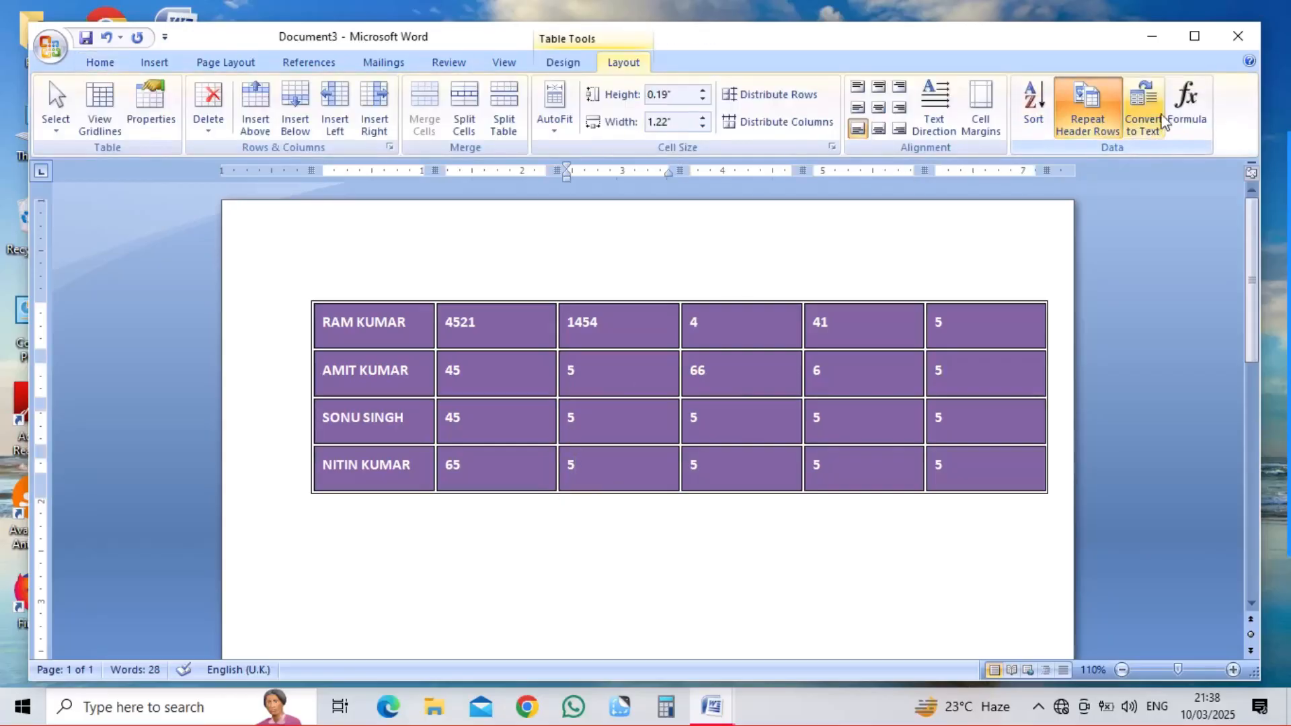
left_click(1185, 122)
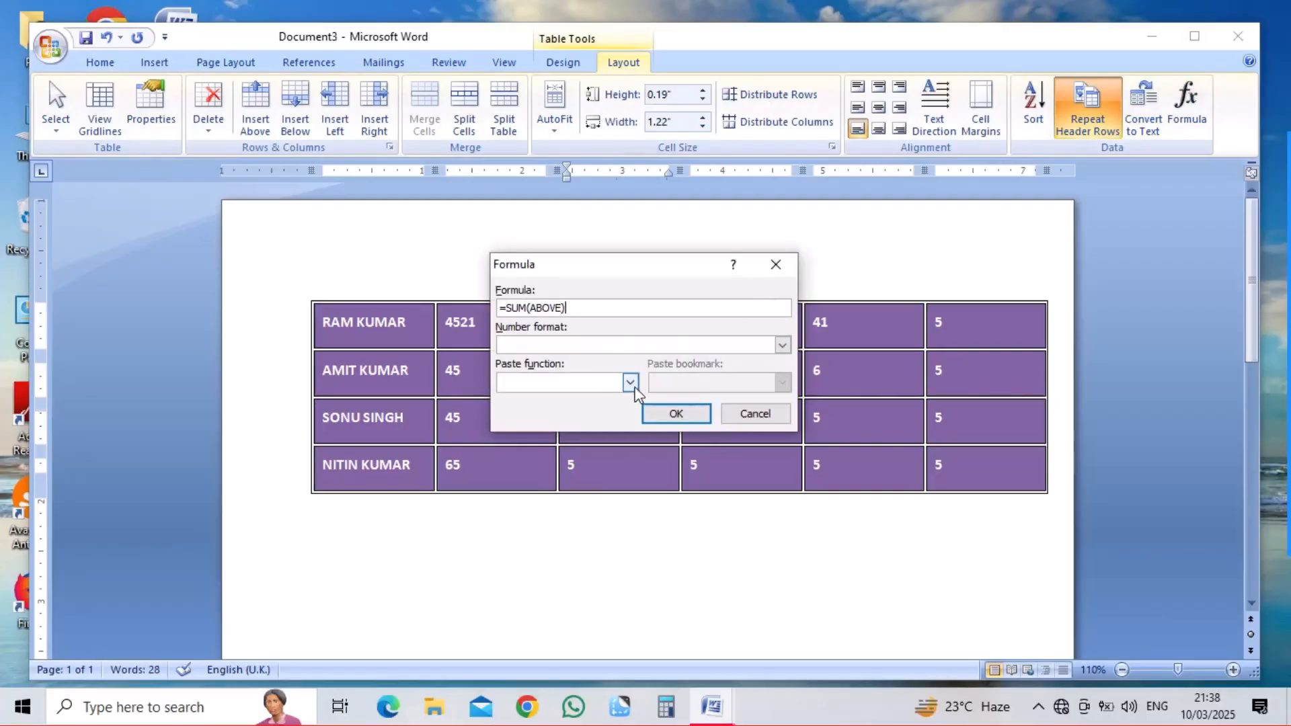
left_click(630, 382)
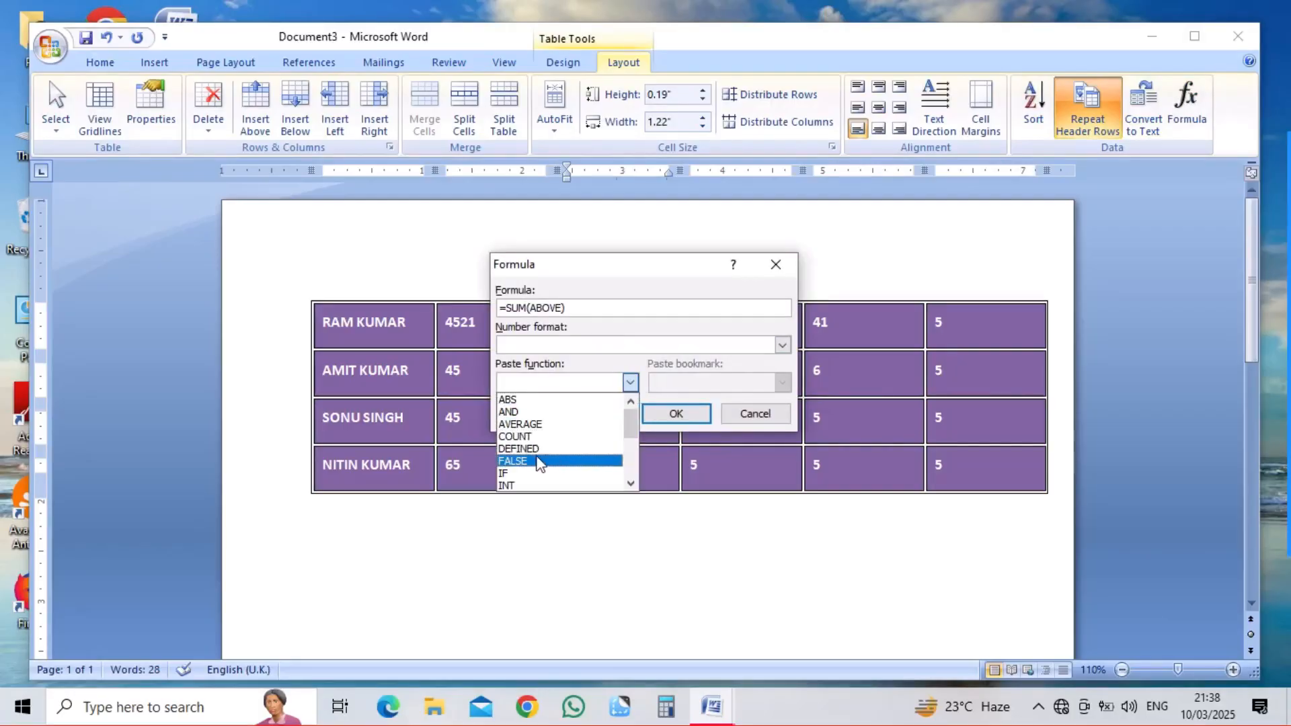
left_click(630, 484)
left_click(630, 484)
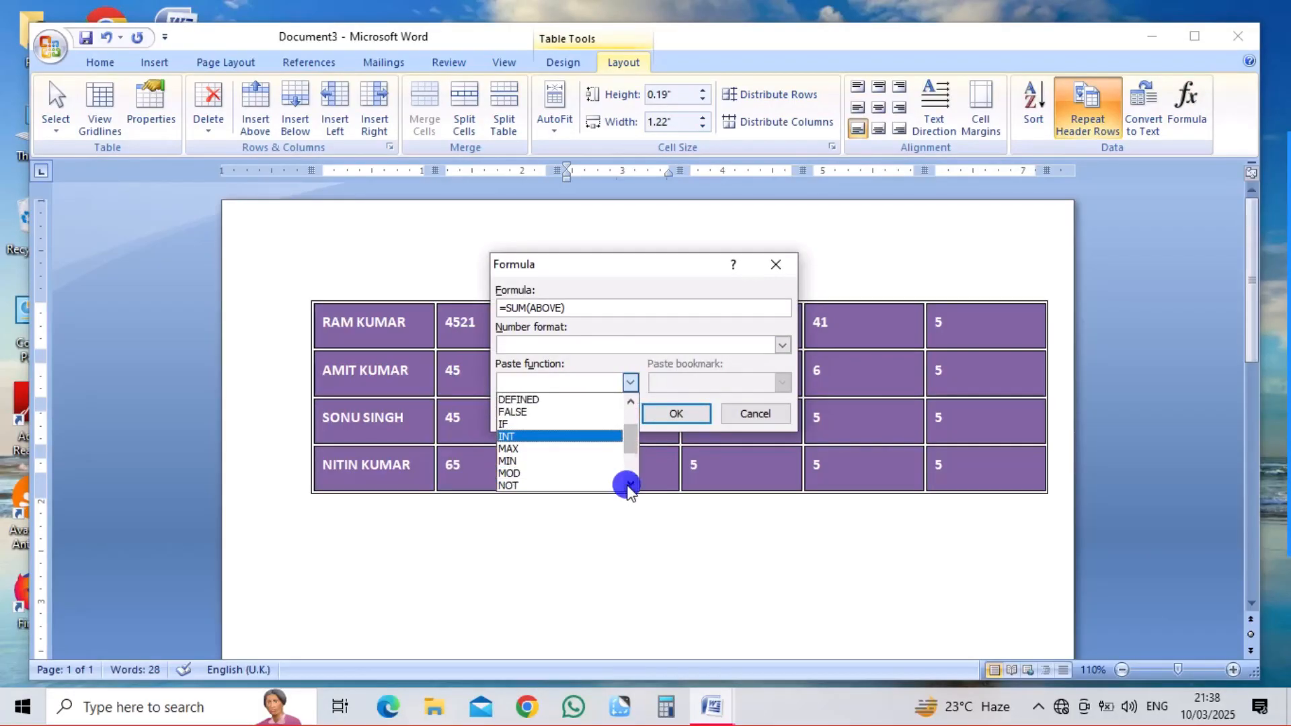
left_click(630, 484)
left_click(630, 484)
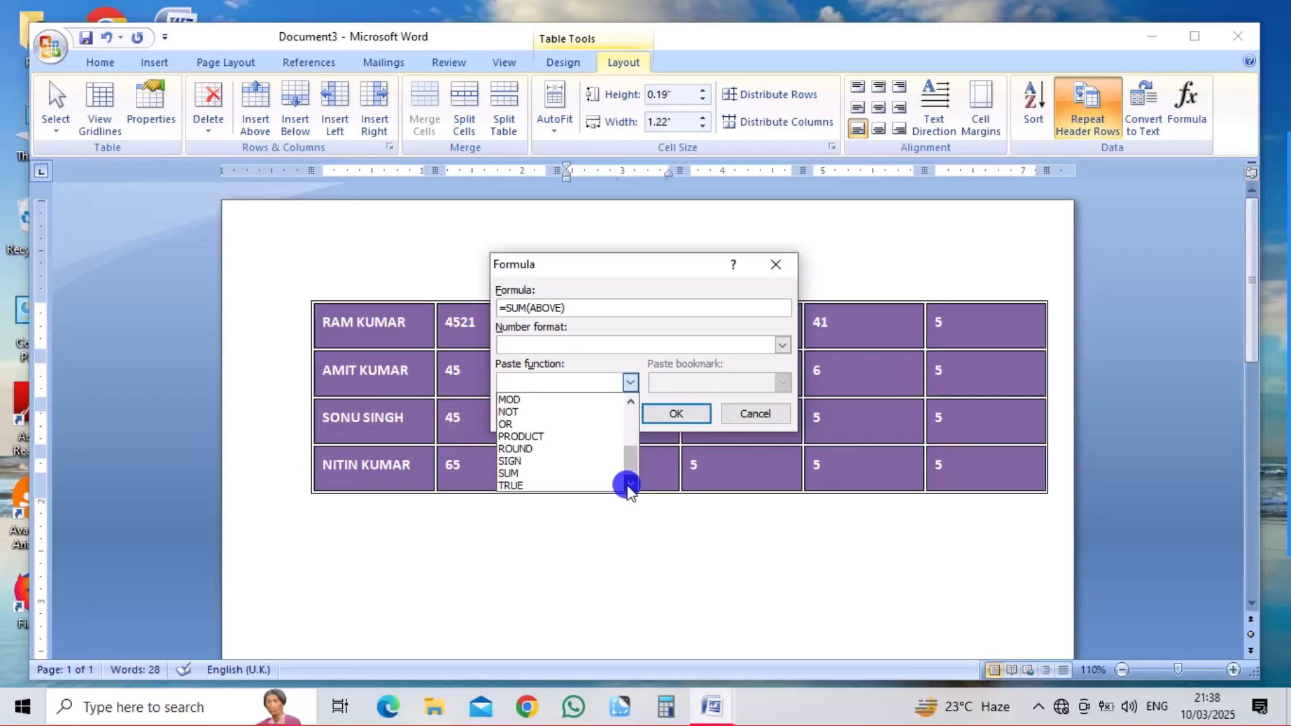
left_click(519, 473)
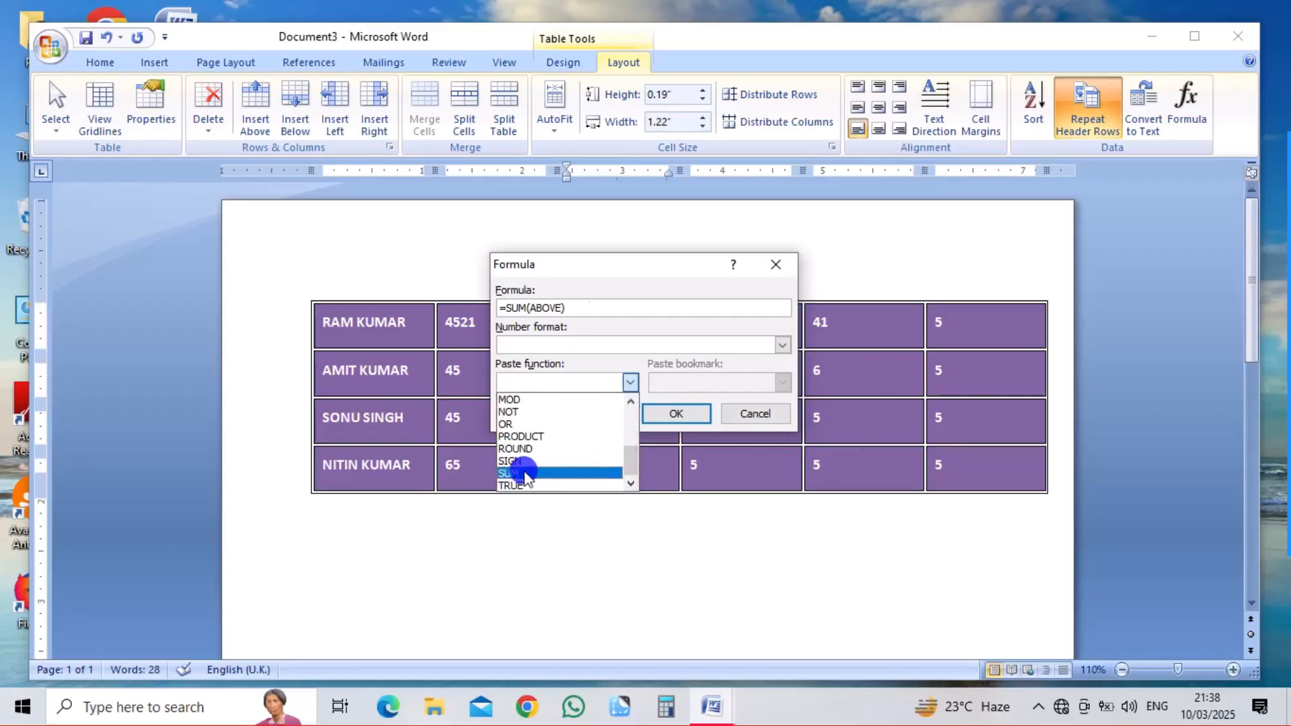
left_click(675, 413)
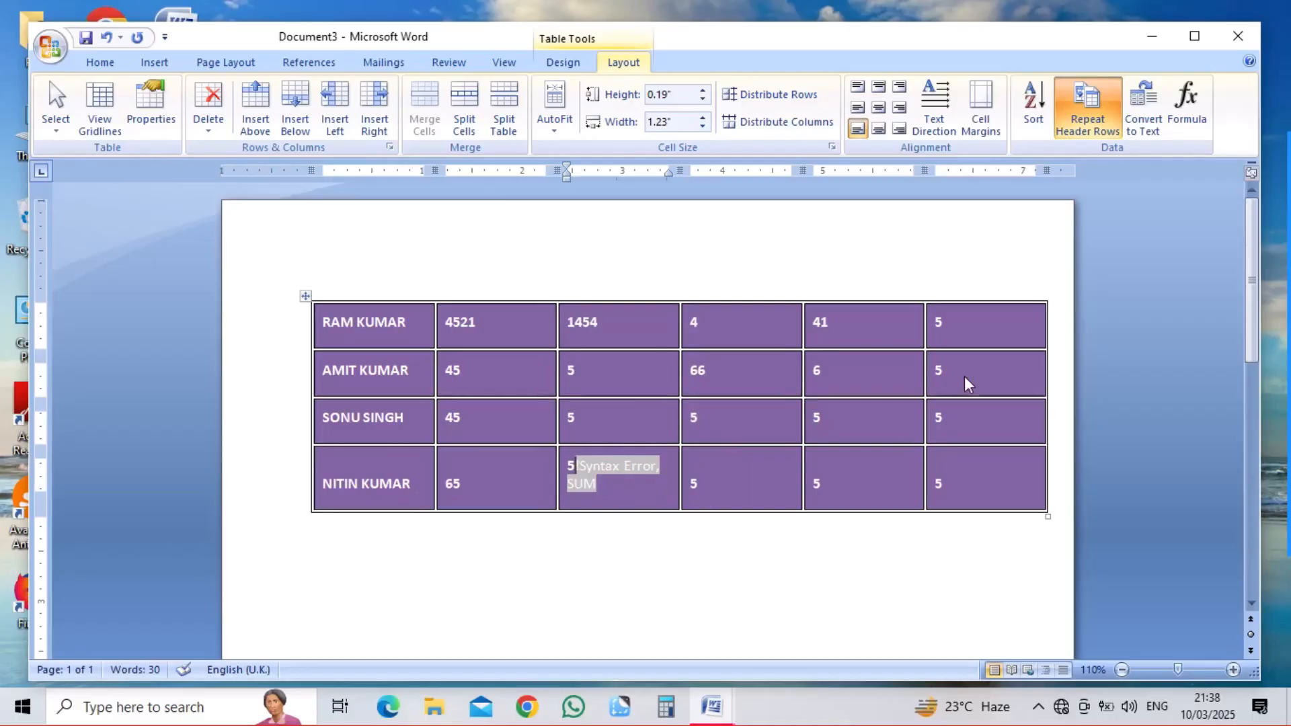
Step: Undo the formulas and cleared cells, back to before Repeat Header Rows was applied to all the table's rows
key("ctrl+a")
key("ctrl+z")
key("ctrl+z")
key("ctrl+z")
key("ctrl+z")
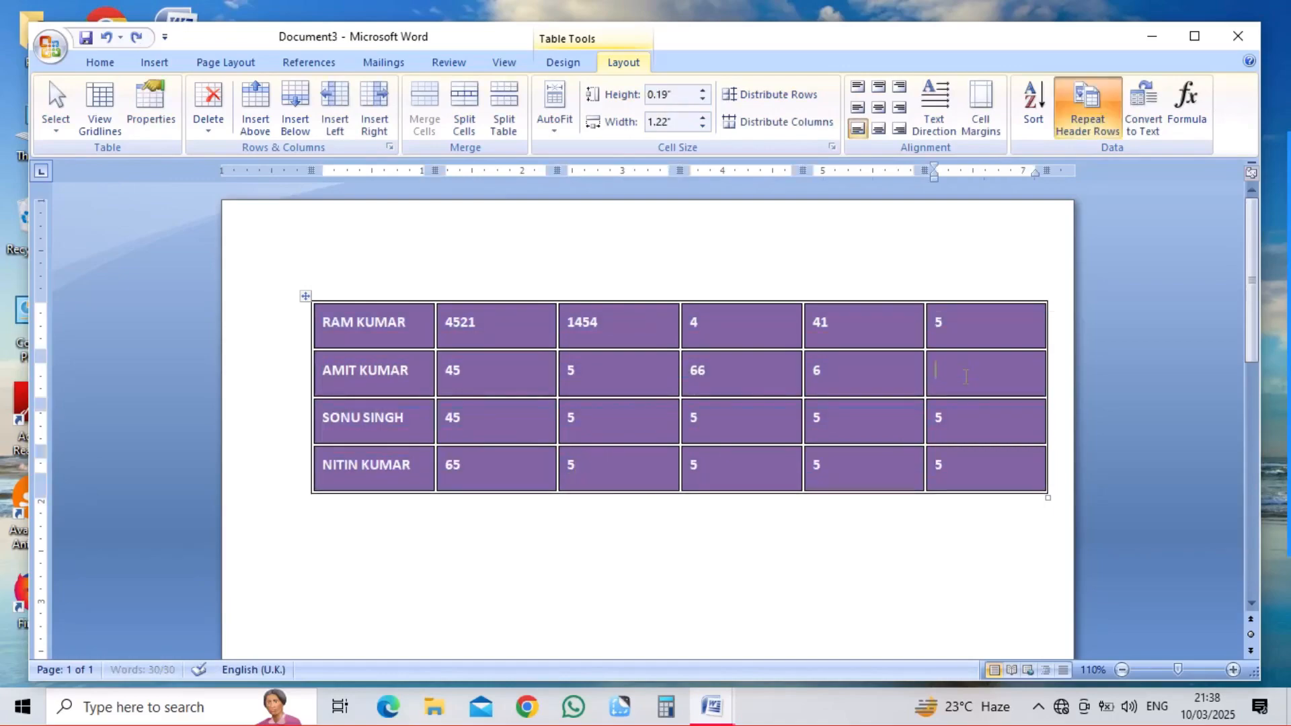
key("ctrl+z")
key("ctrl+z")
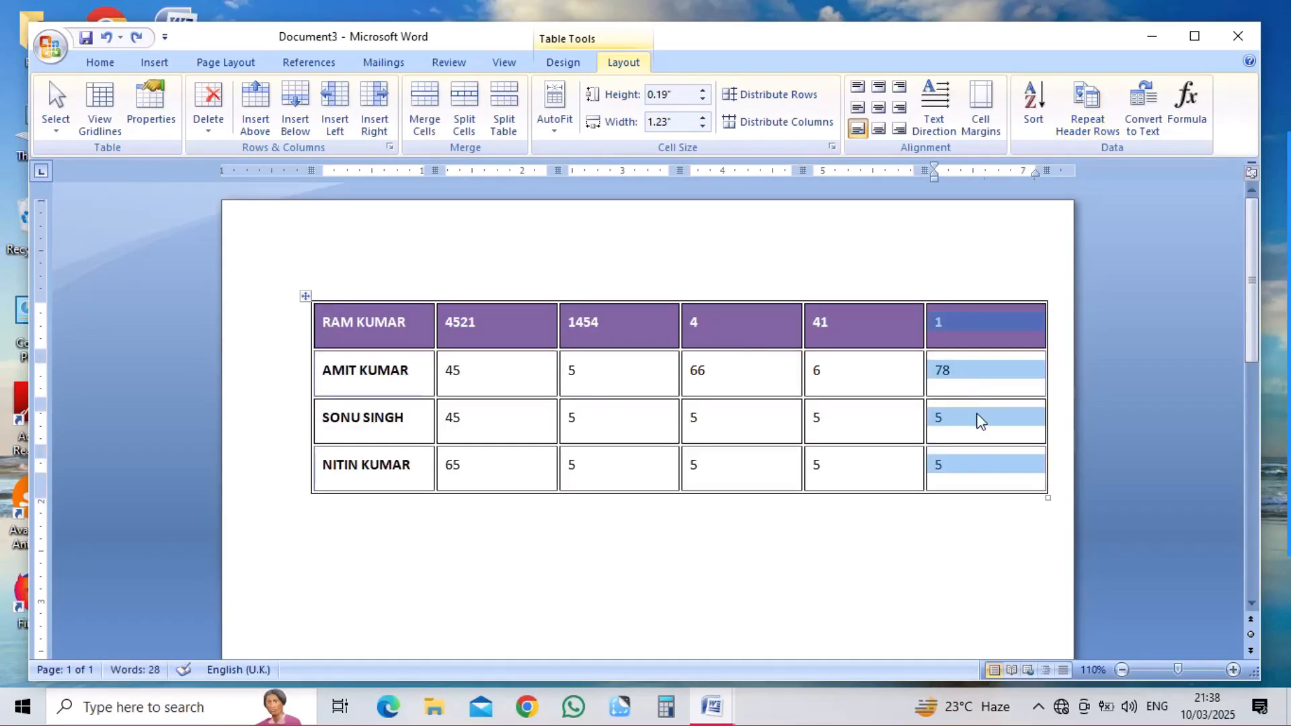
Step: Clear the last-column values in the table's second, third and fourth rows
left_click(956, 432)
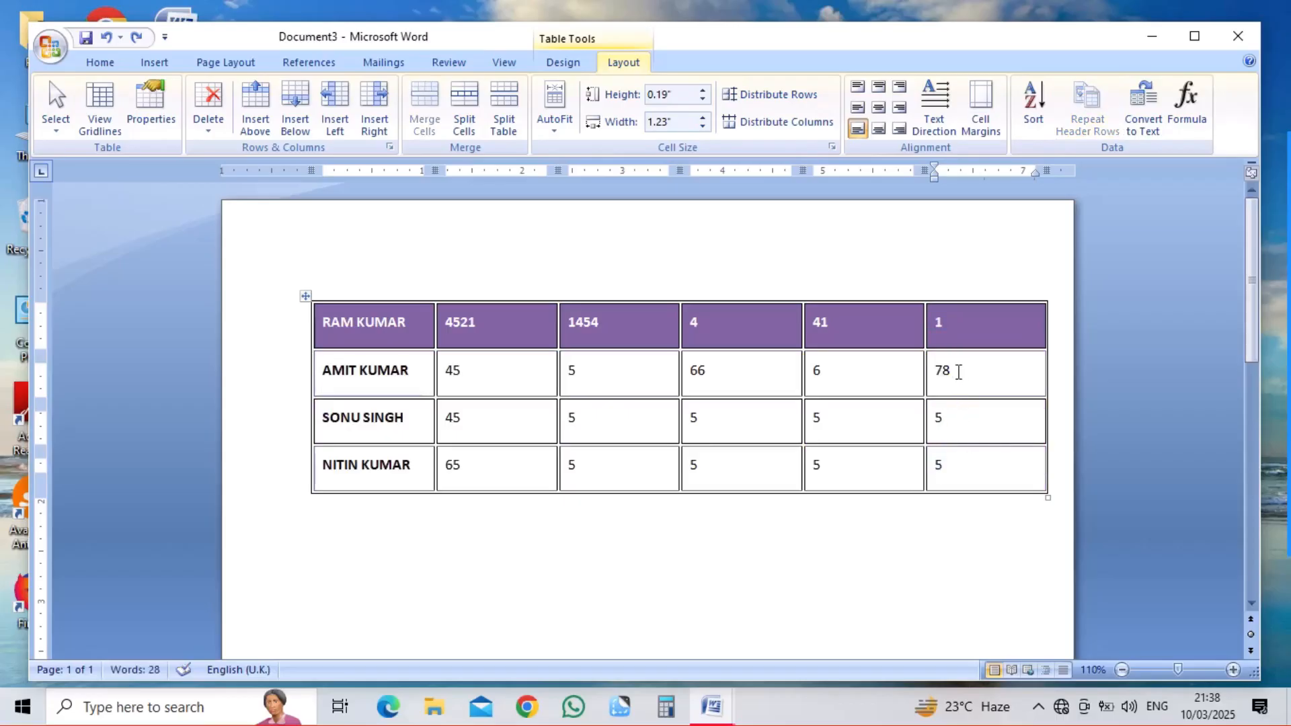
key("BackSpace")
key("BackSpace")
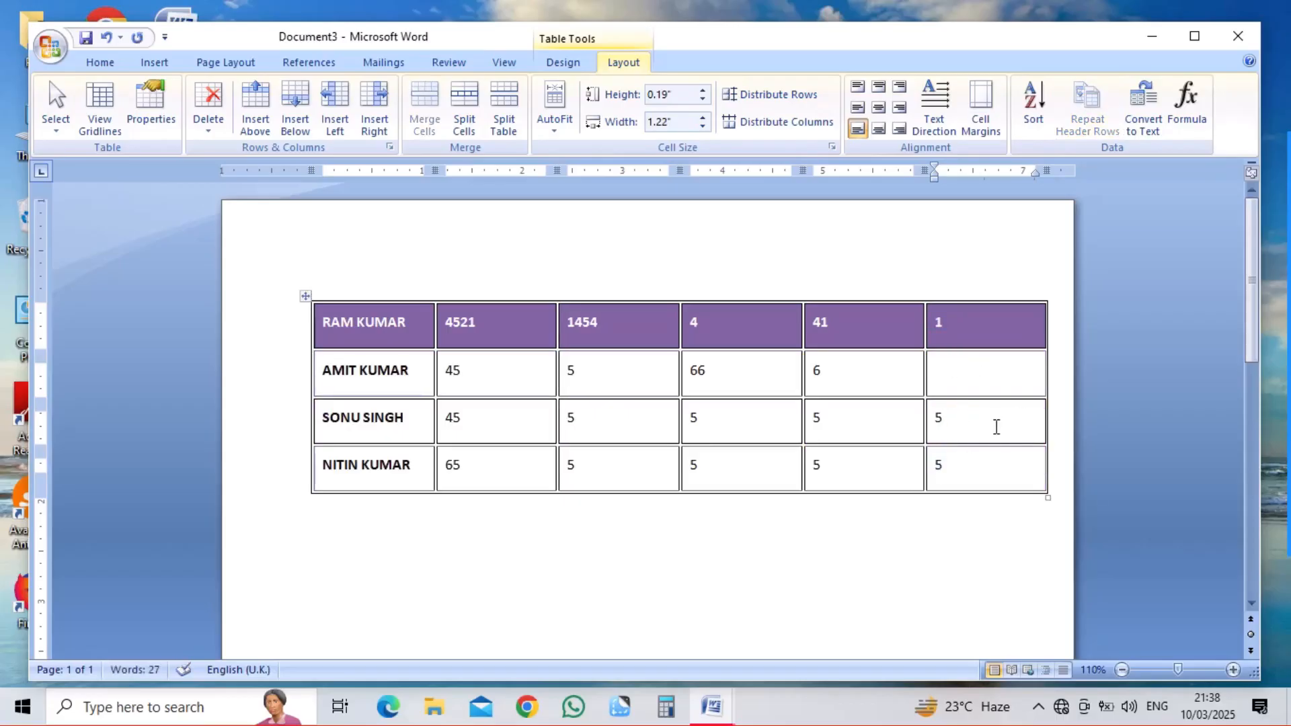
left_click(996, 427)
key("BackSpace")
left_click(999, 470)
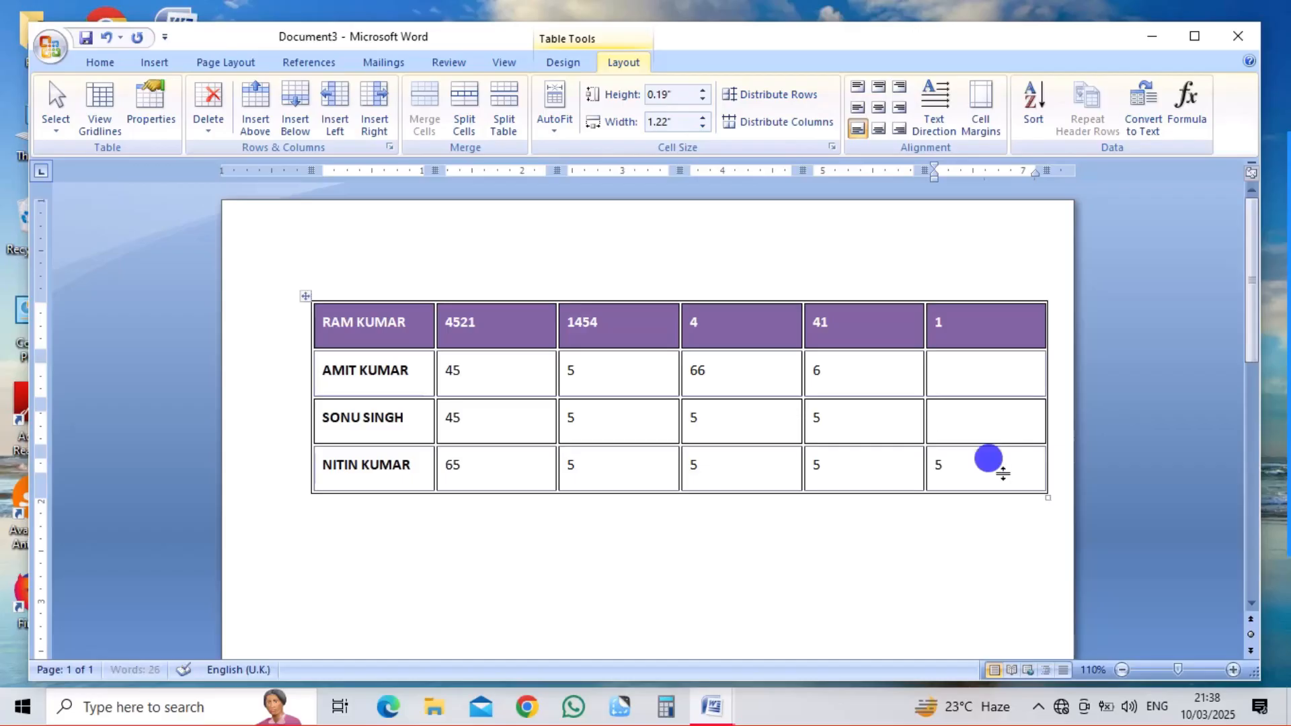
left_click(1005, 470)
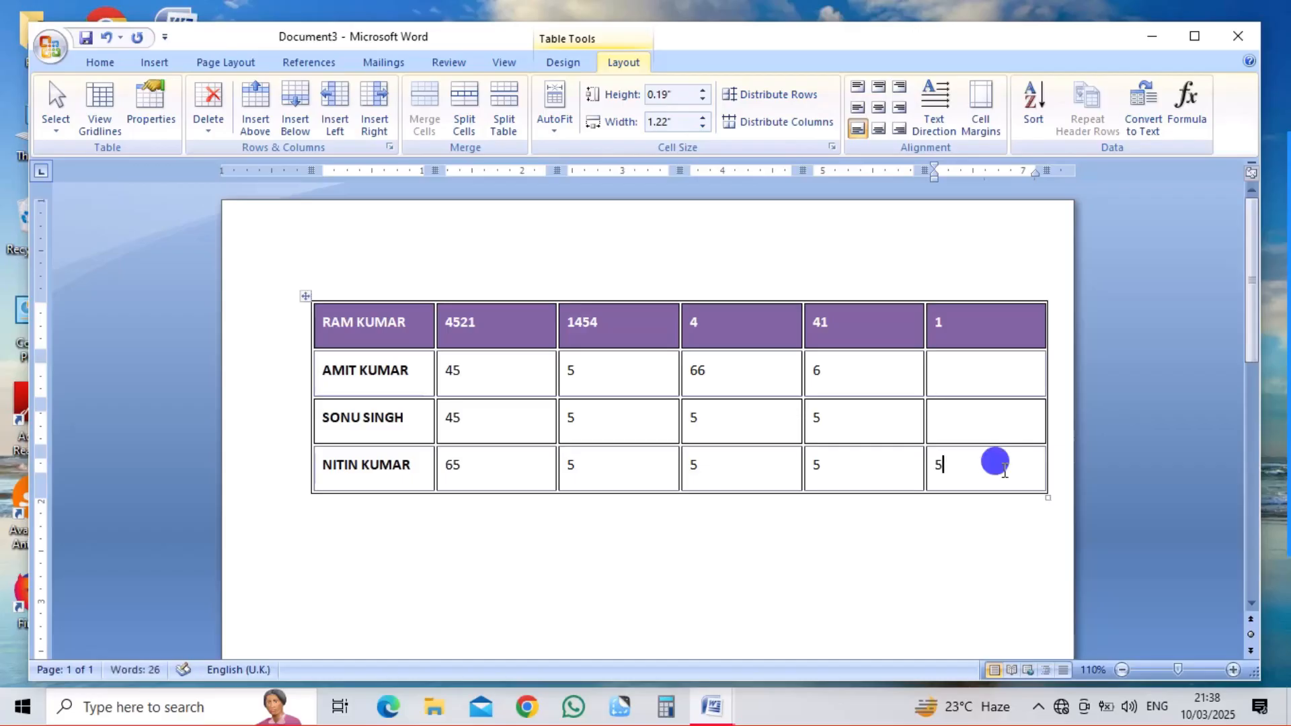
key("BackSpace")
Step: Try to insert a formula in the second row's last cell, pasting the SUM function after =SUM(ABOVE)
left_click(964, 372)
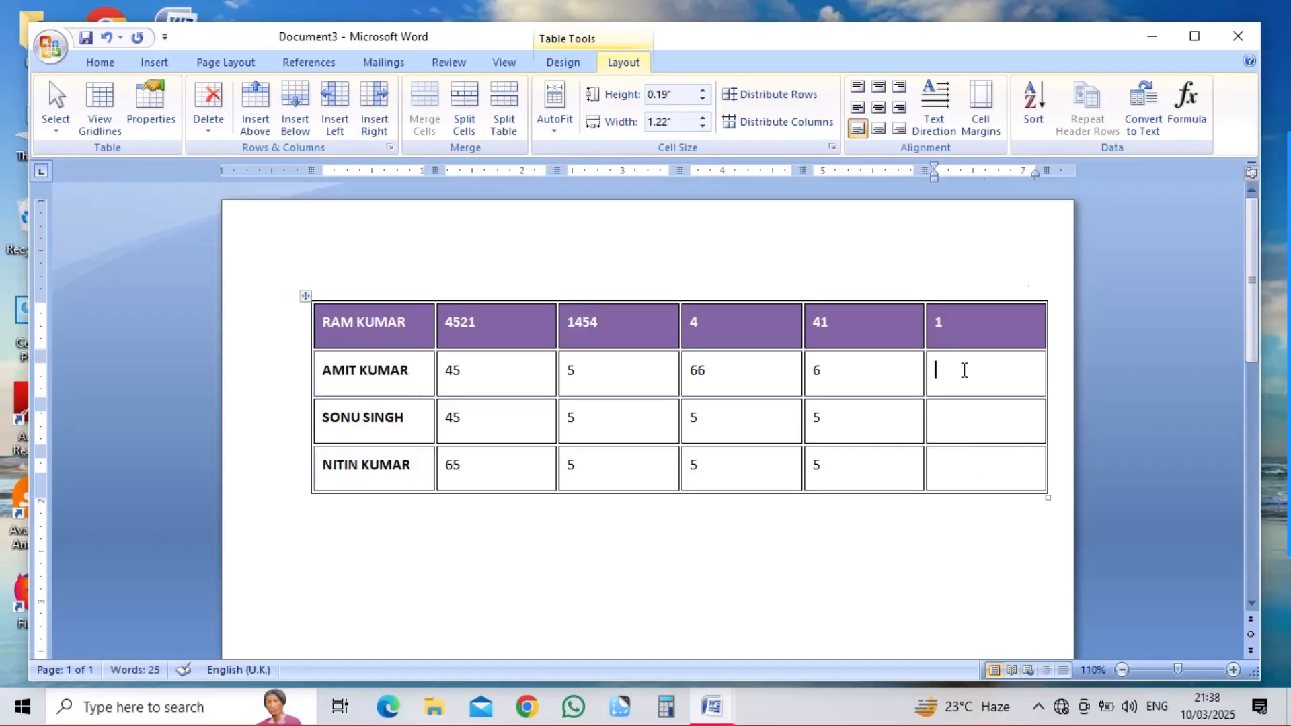
left_click(1176, 118)
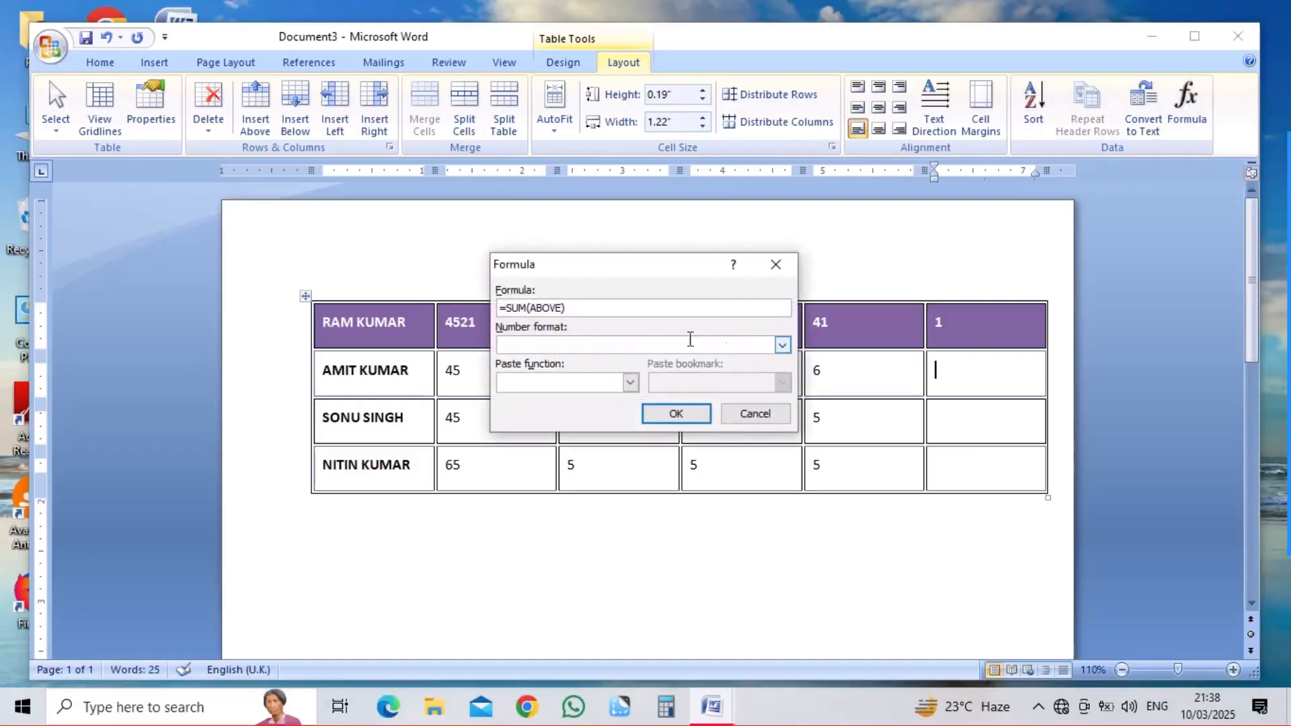
left_click(630, 382)
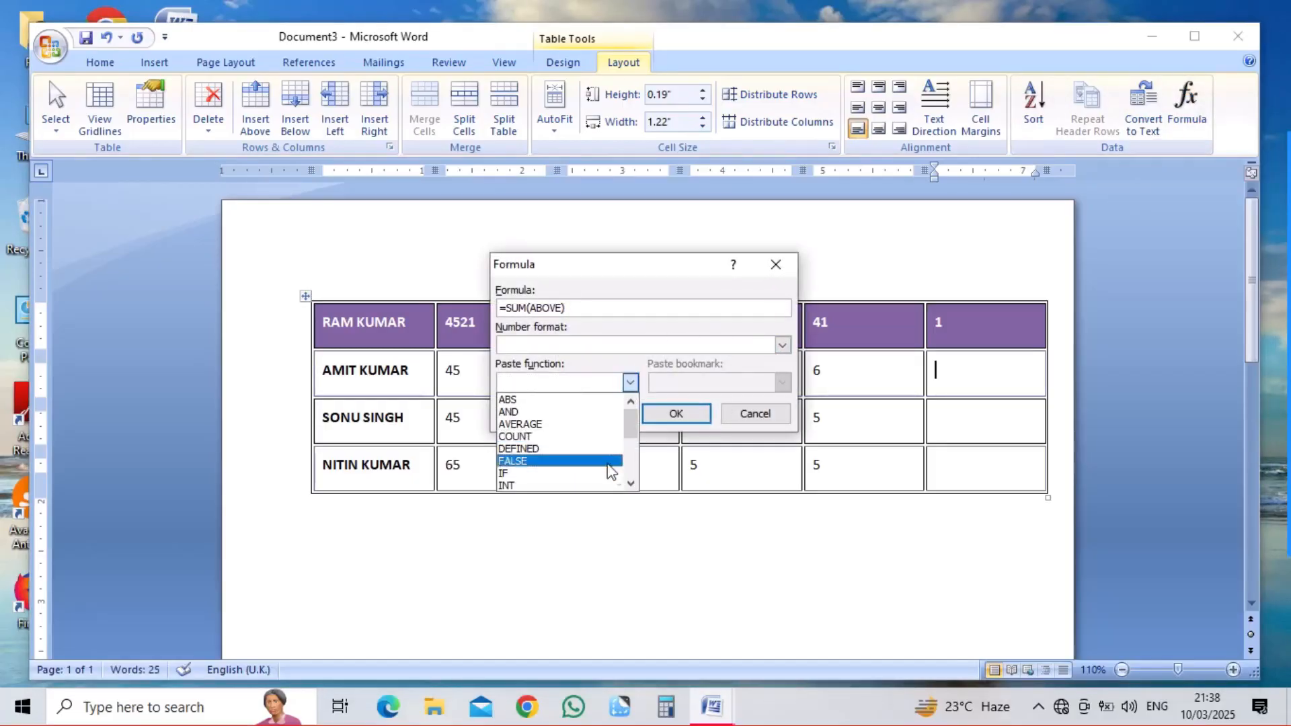
left_click(630, 483)
left_click(630, 482)
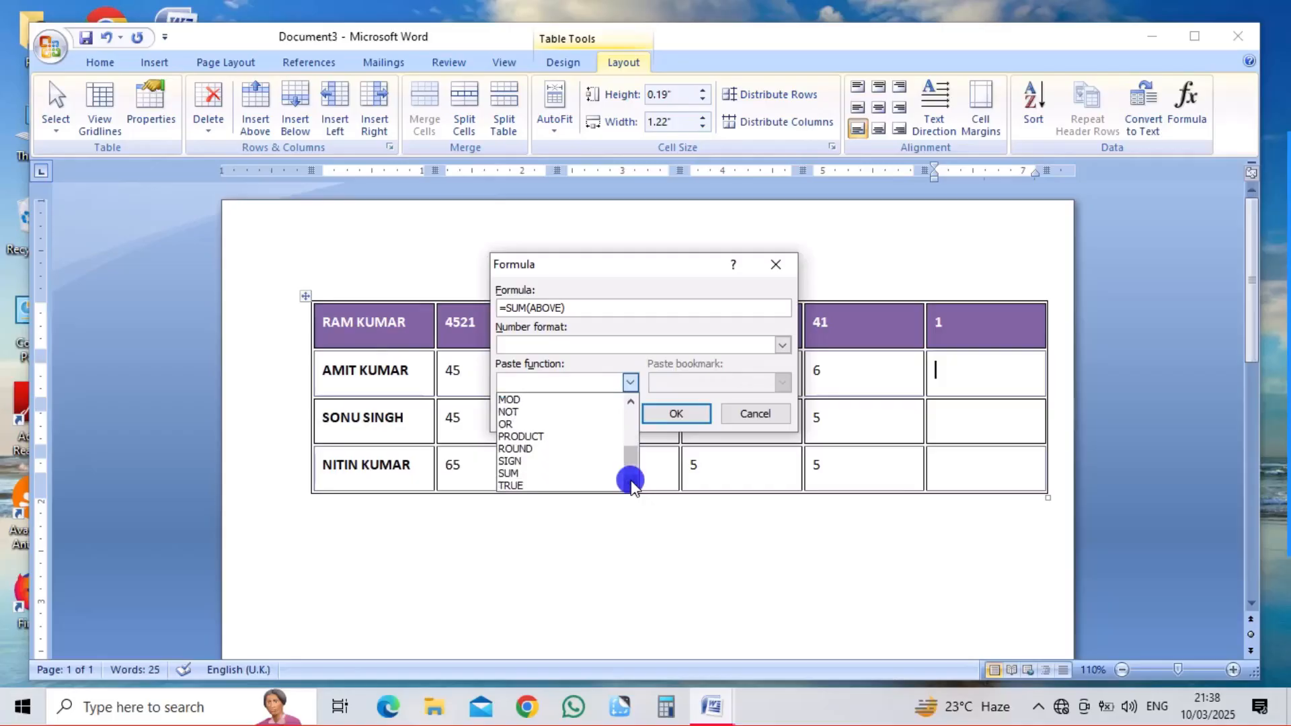
left_click(528, 473)
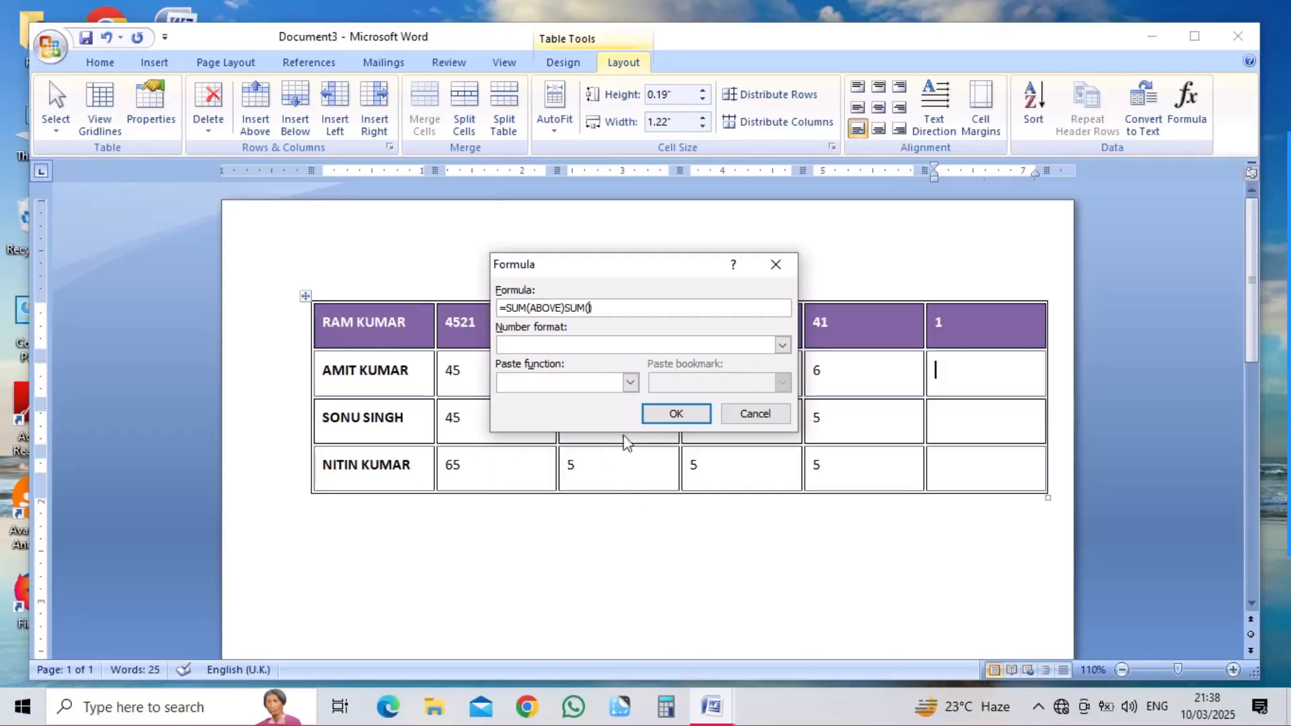
left_click(673, 412)
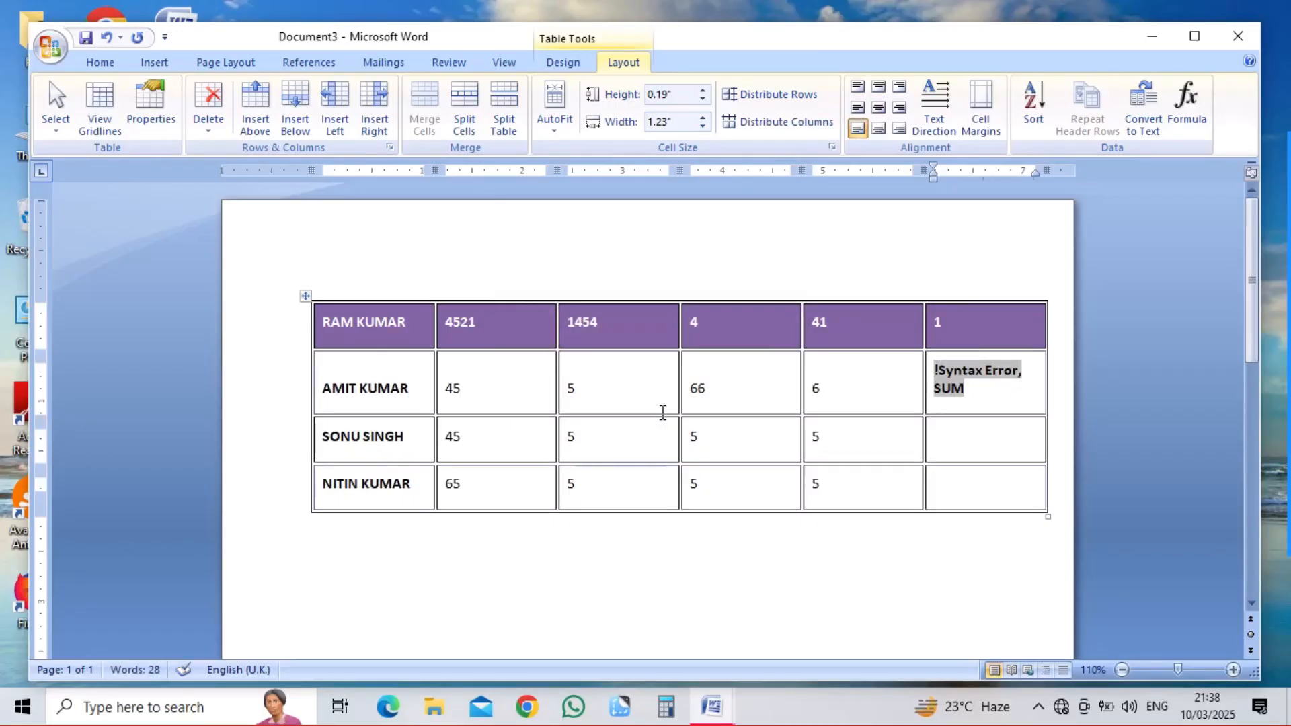
Step: Delete the formula from the second row's last cell, along with the extra line breaks and period
key("Return")
type(".")
key("Return")
key("Return")
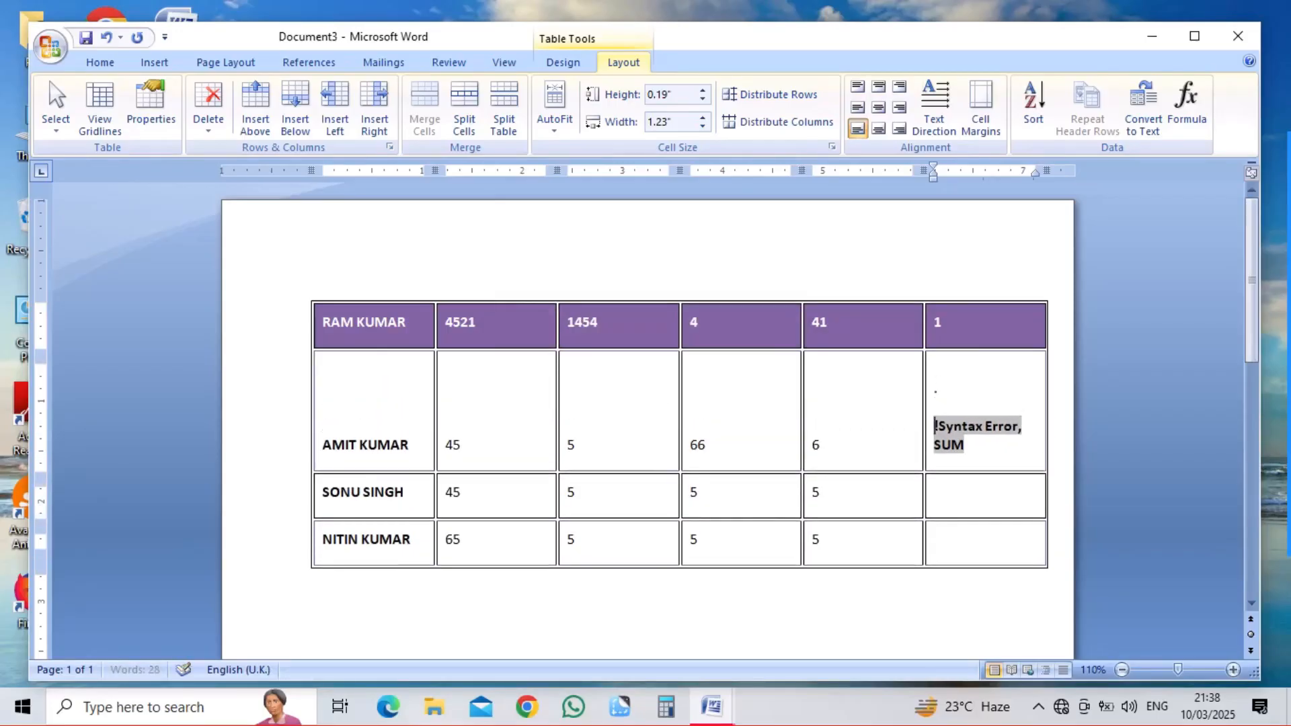
key("BackSpace")
key("BackSpace")
key("BackSpace")
key("BackSpace")
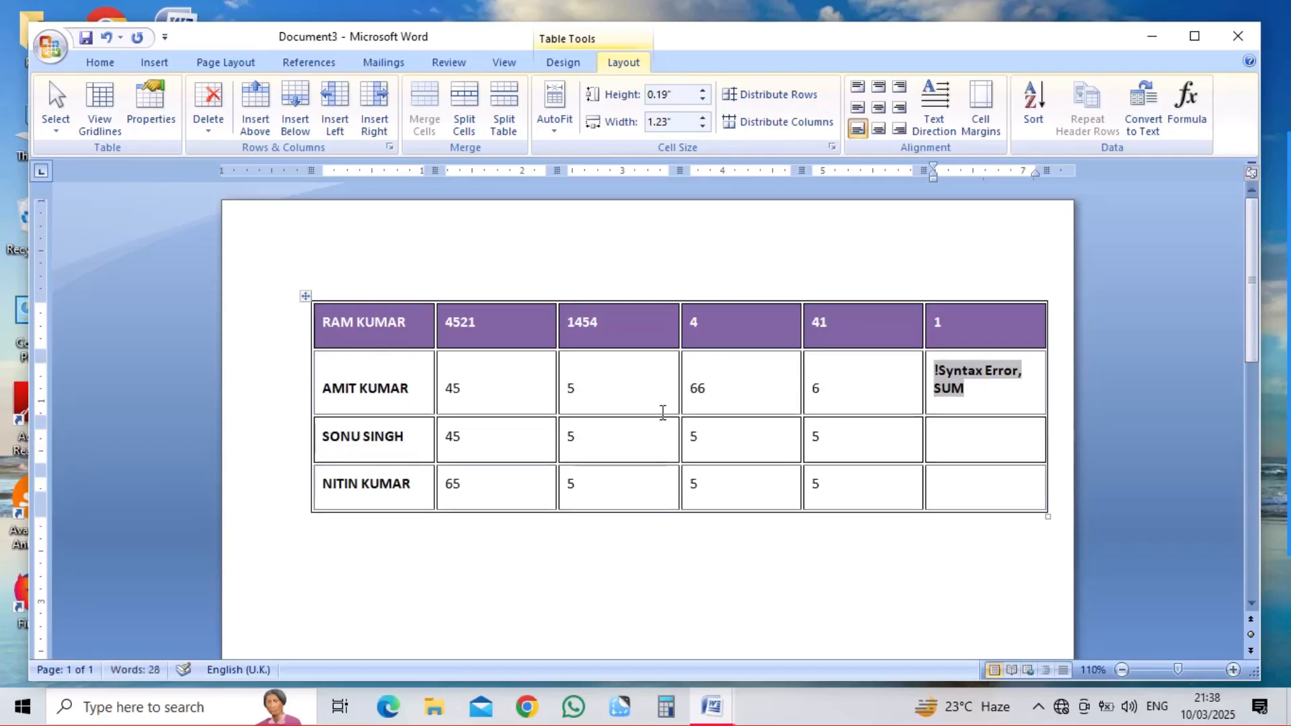
key("BackSpace")
Step: Enter 5 in the last cells of the fourth and third rows
key("Down")
key("Down")
type("5")
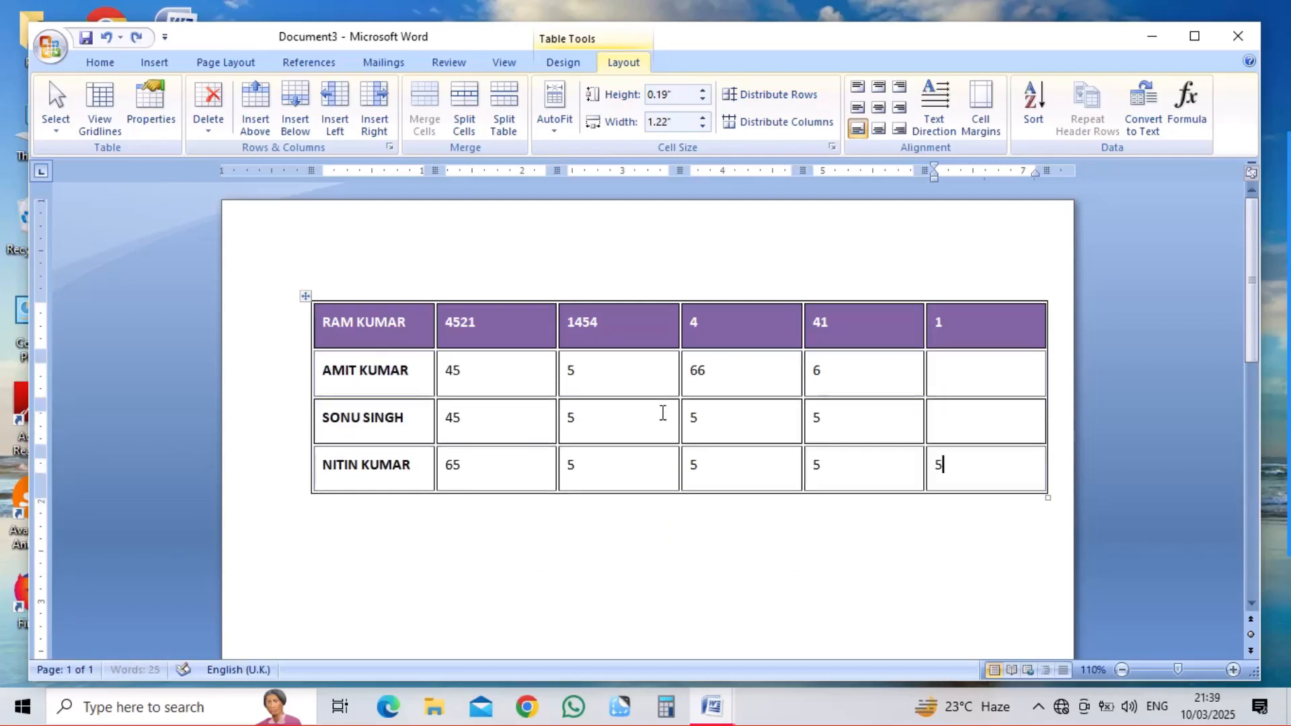
key("Up")
type("5")
Step: Undo the last-column edits, back to the state with Repeat Header Rows applied to all the table's rows
key("ctrl+z")
key("ctrl+z")
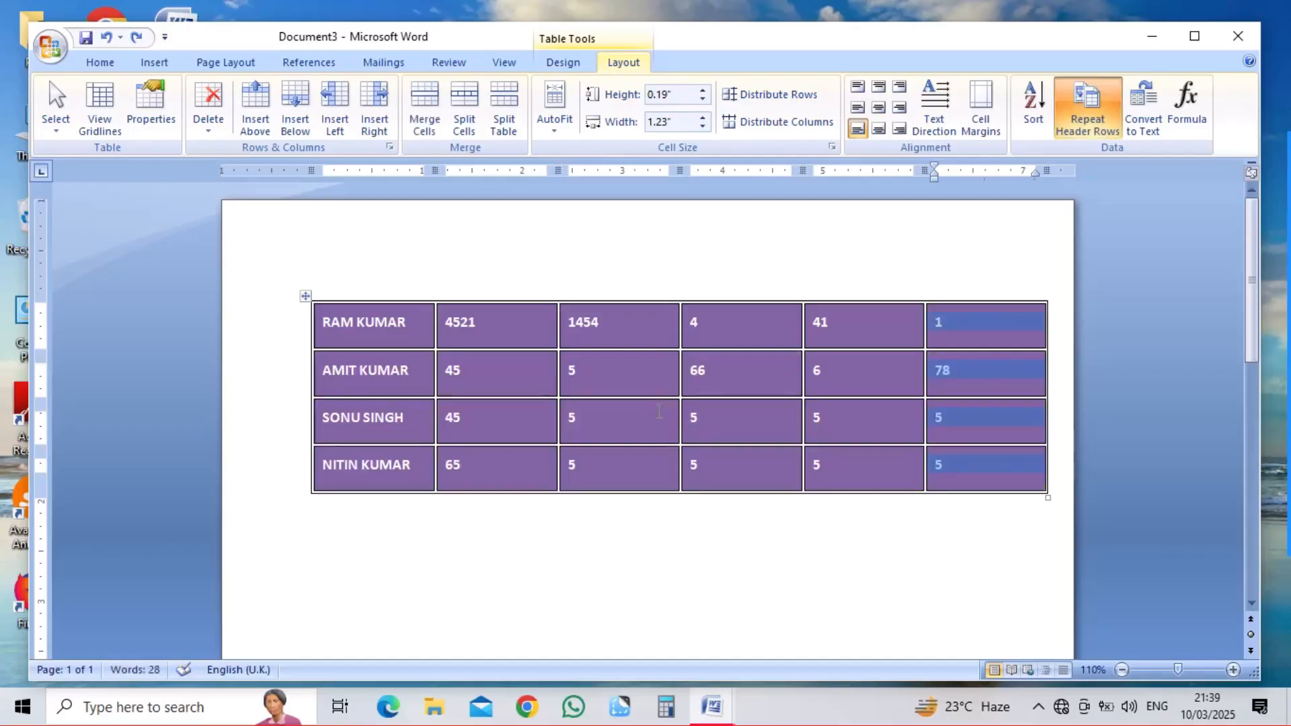
Step: Convert the whole selected table with Convert Text to Table, using 1 column, Auto fixed column width and separation at paragraphs
left_click(306, 297)
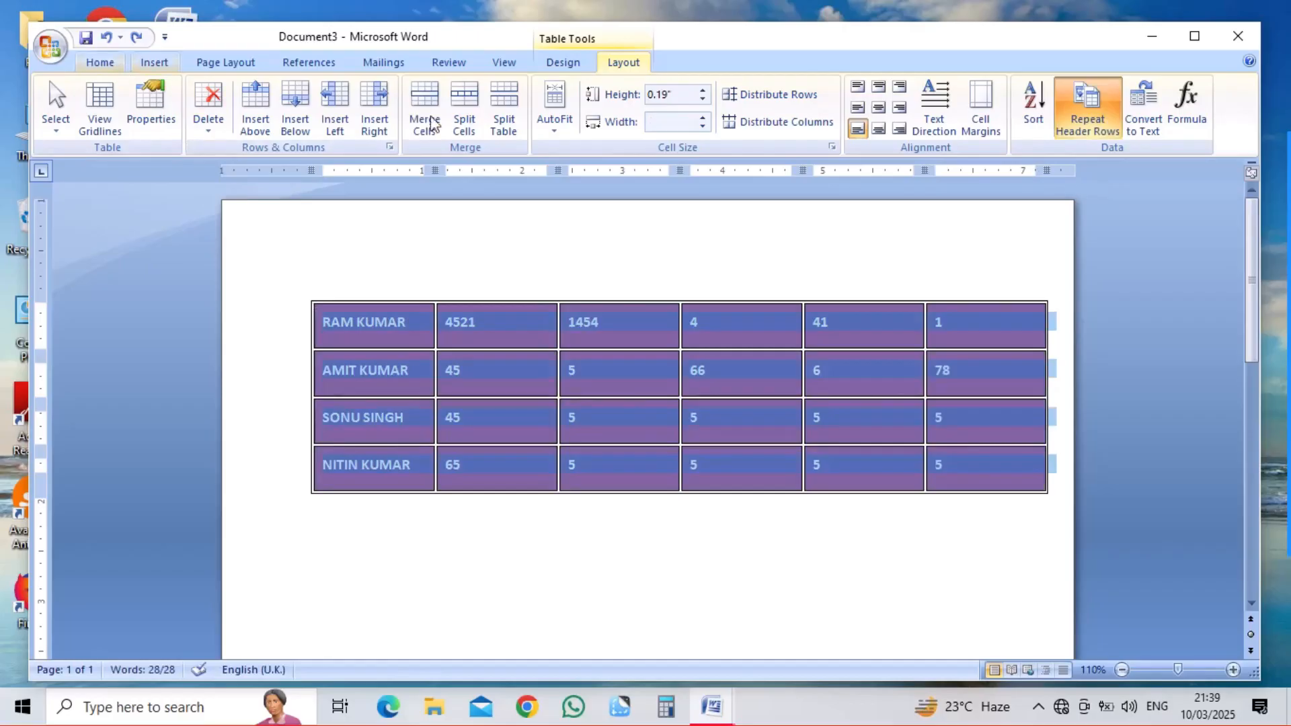
left_click(574, 66)
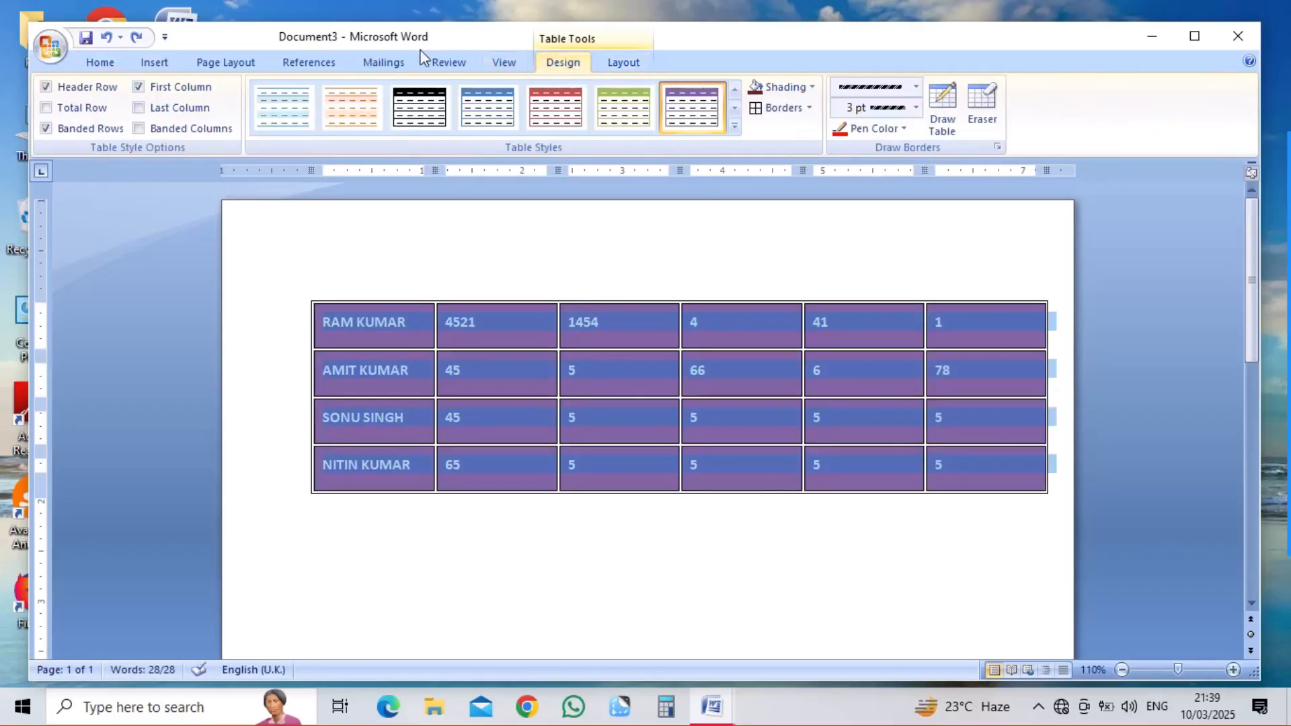
left_click(632, 67)
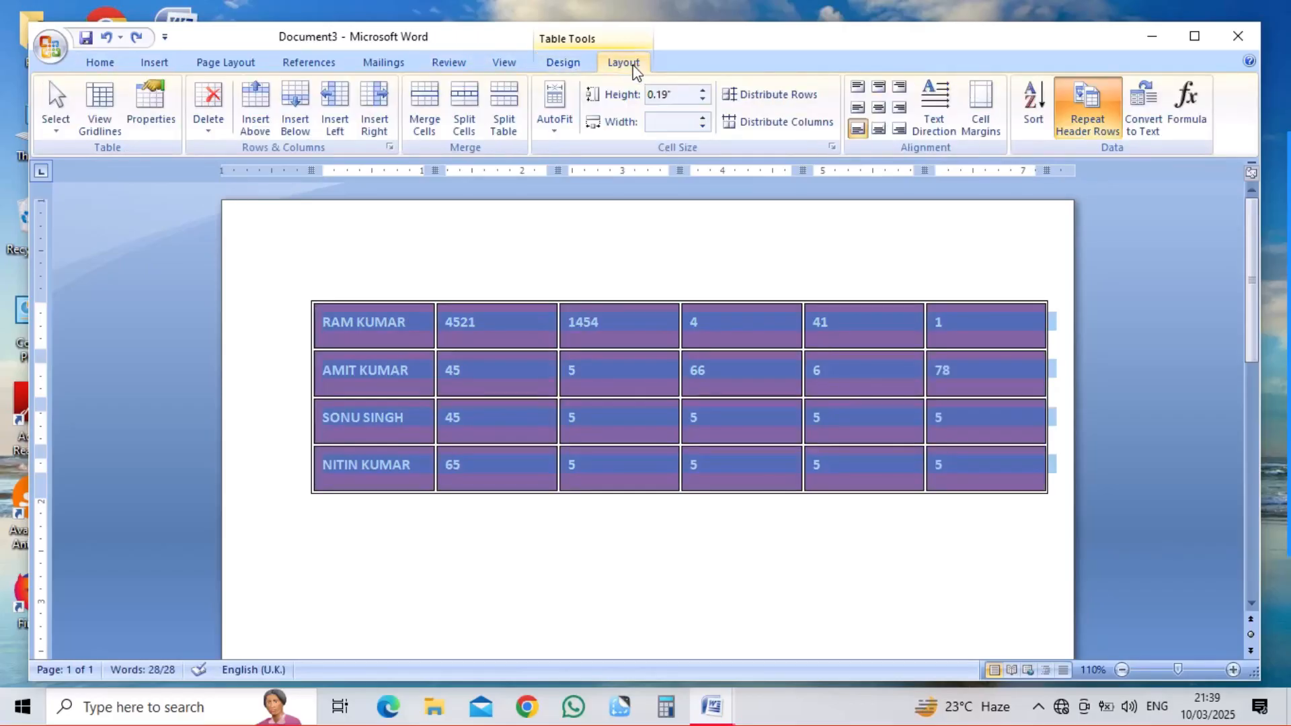
left_click(162, 62)
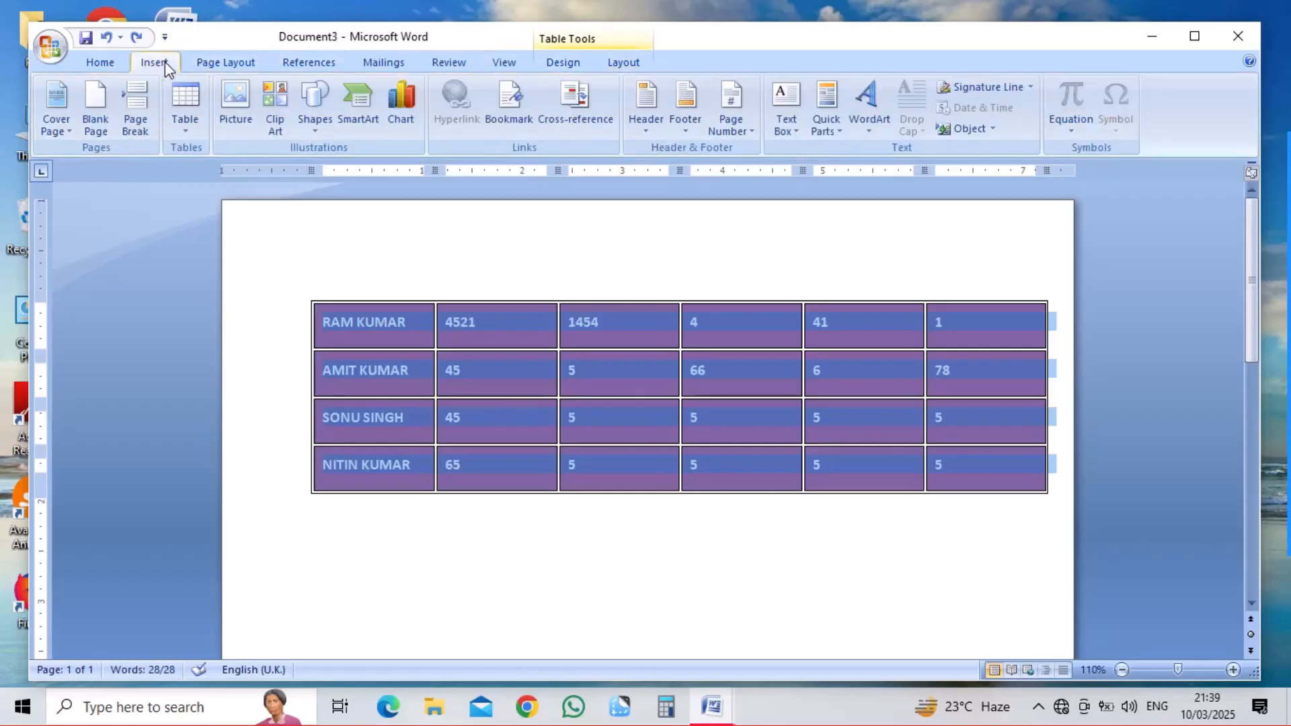
left_click(185, 133)
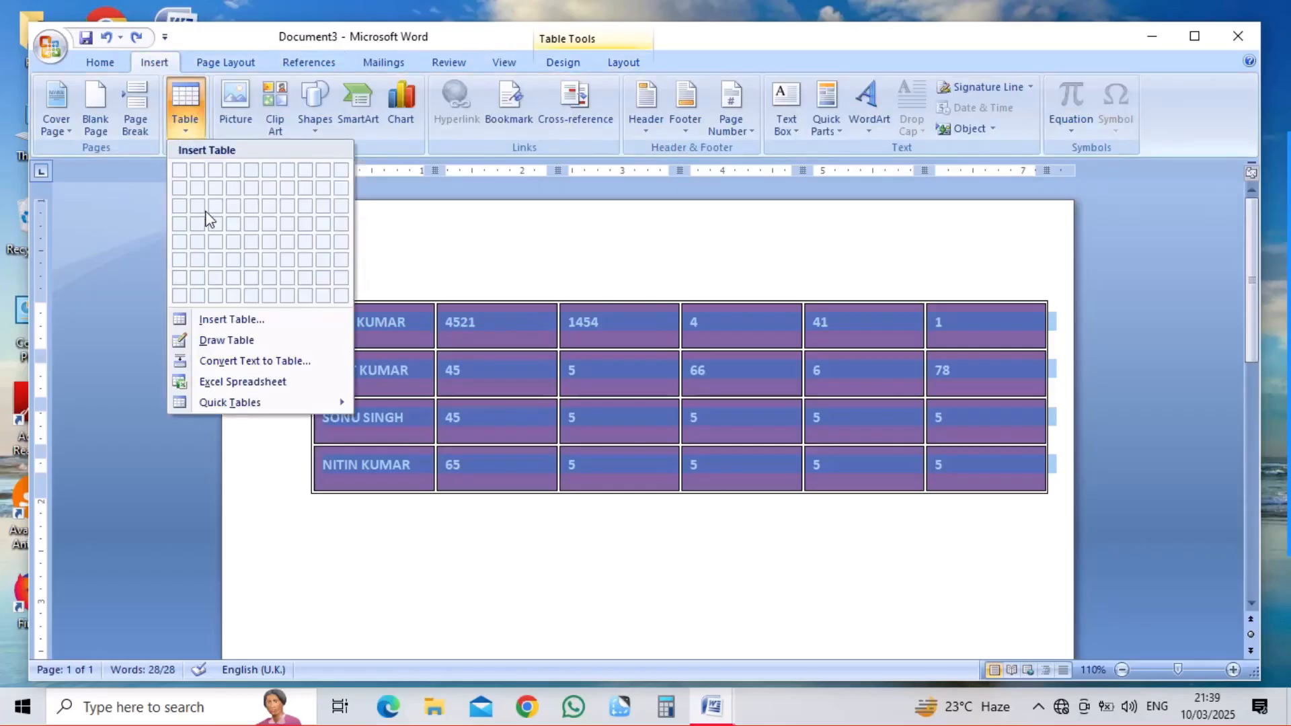
left_click(228, 361)
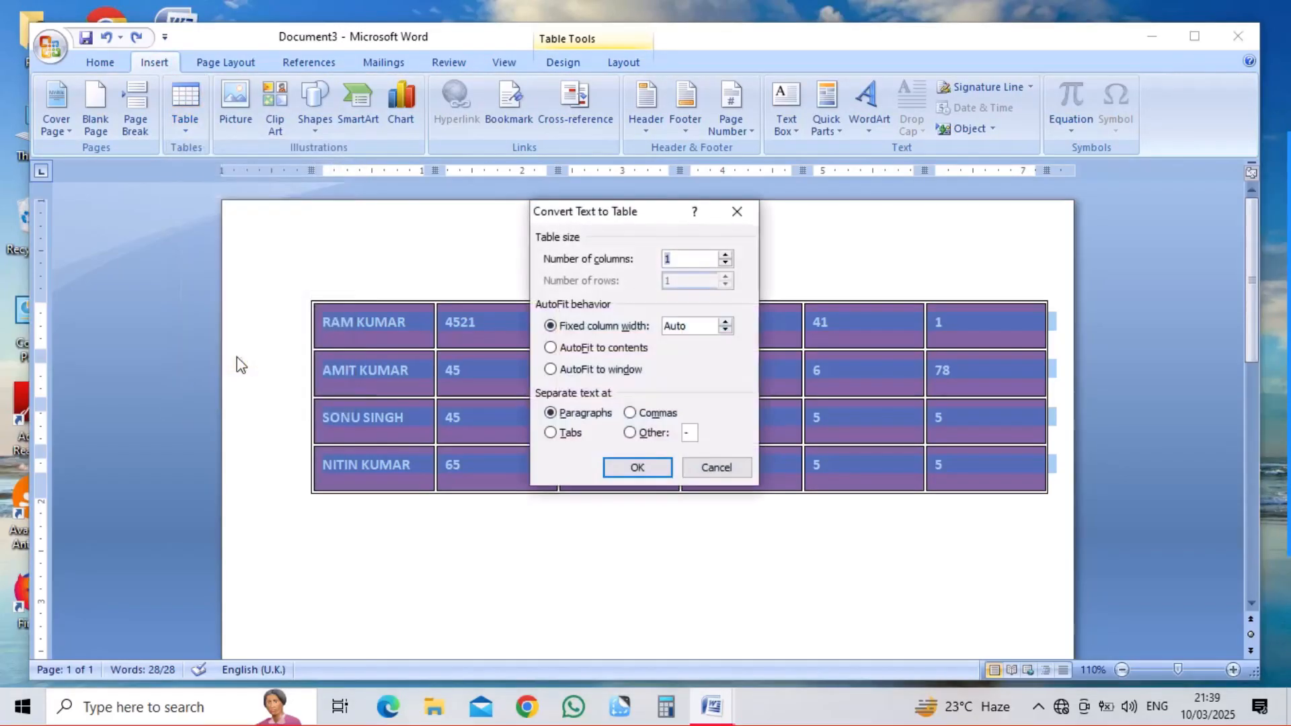
left_click(639, 467)
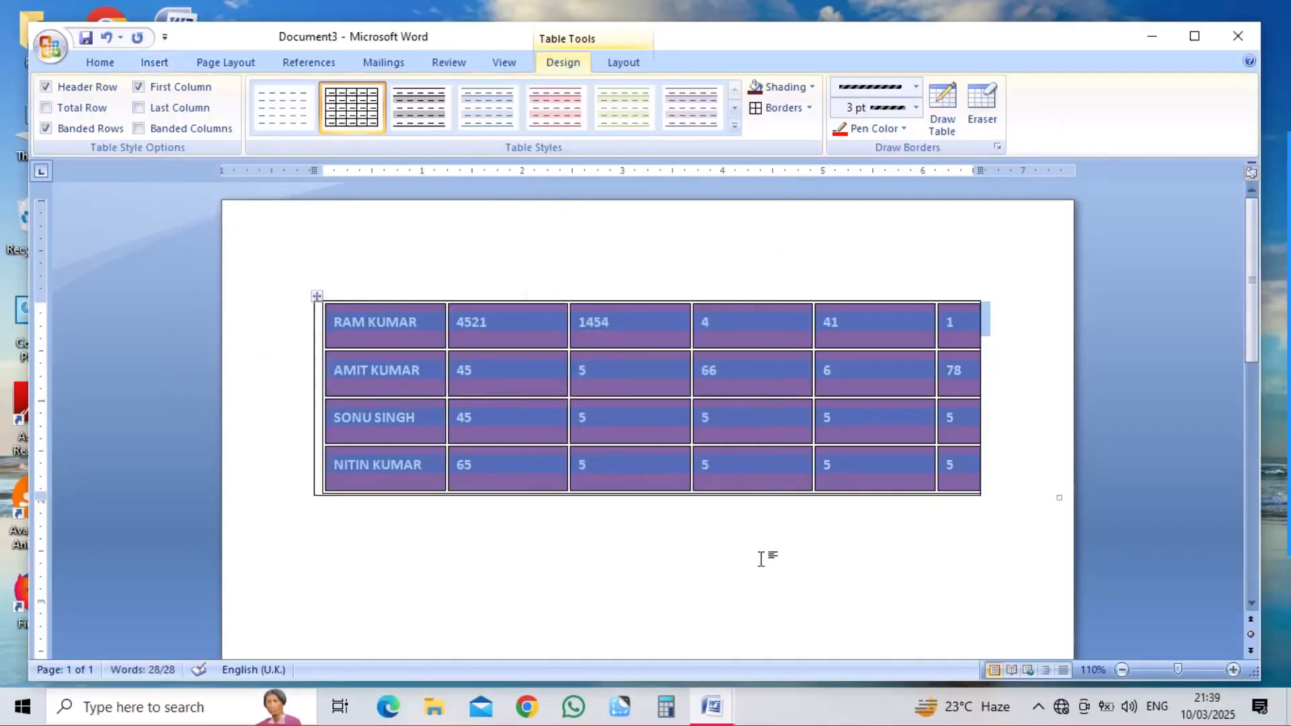
left_click(761, 560)
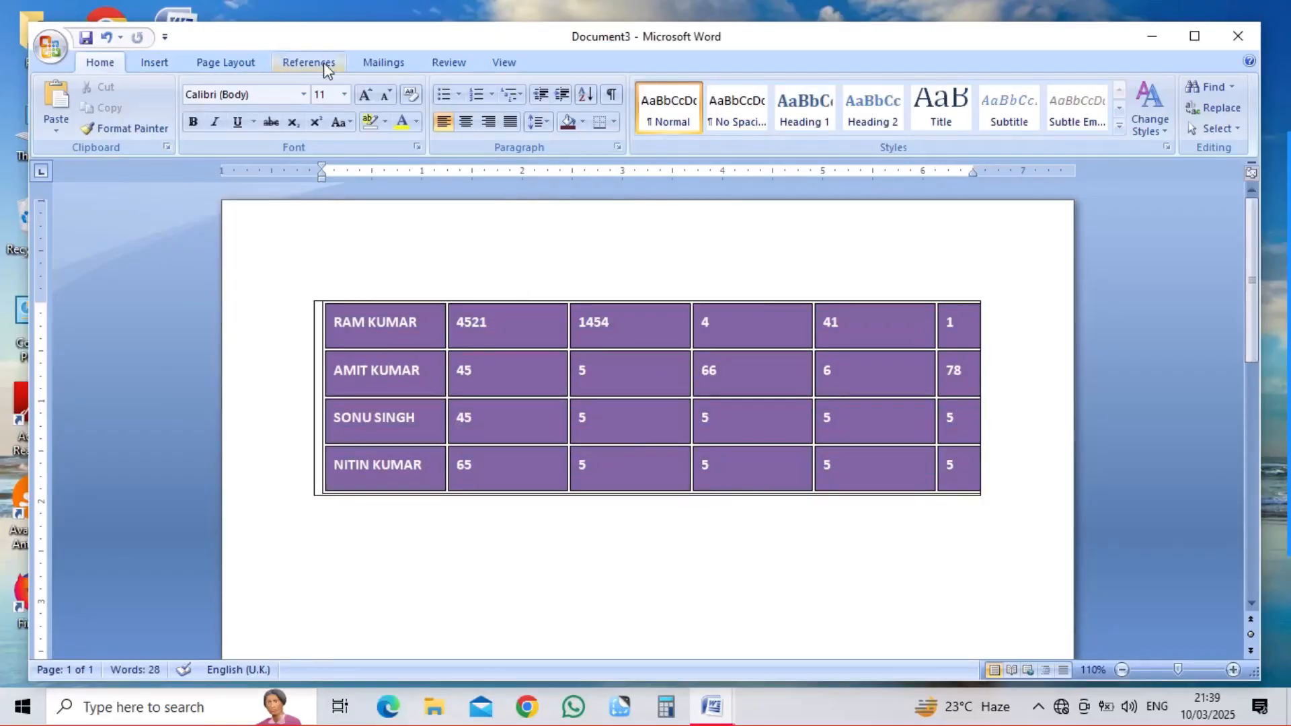
Step: Generate random sample paragraphs with =RAND() on a new line below the table
left_click(154, 64)
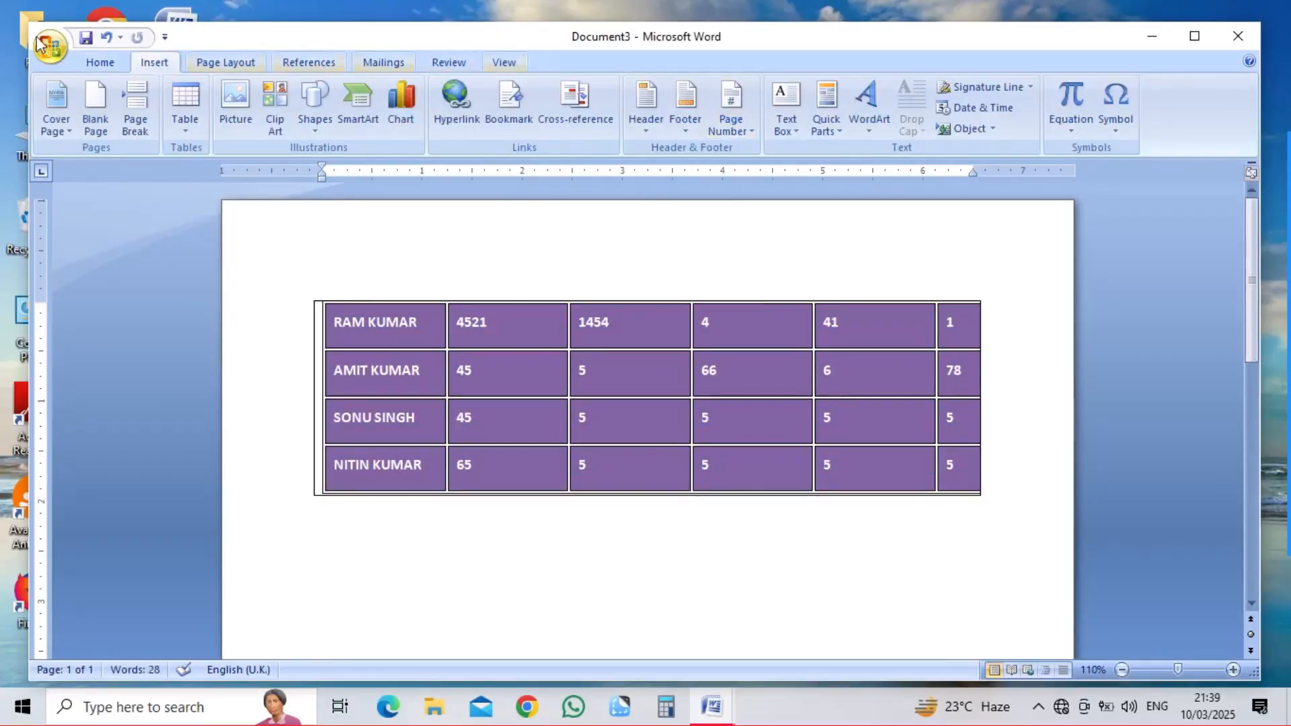
left_click(468, 367)
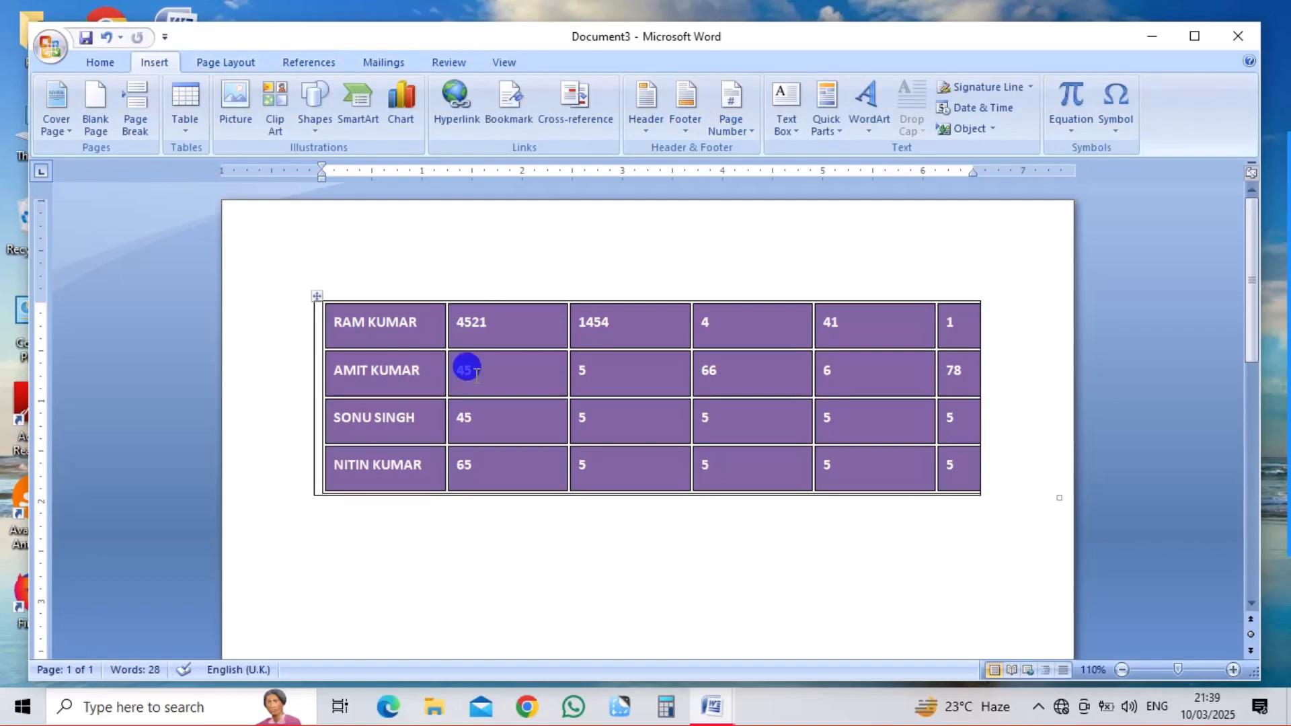
left_click(427, 557)
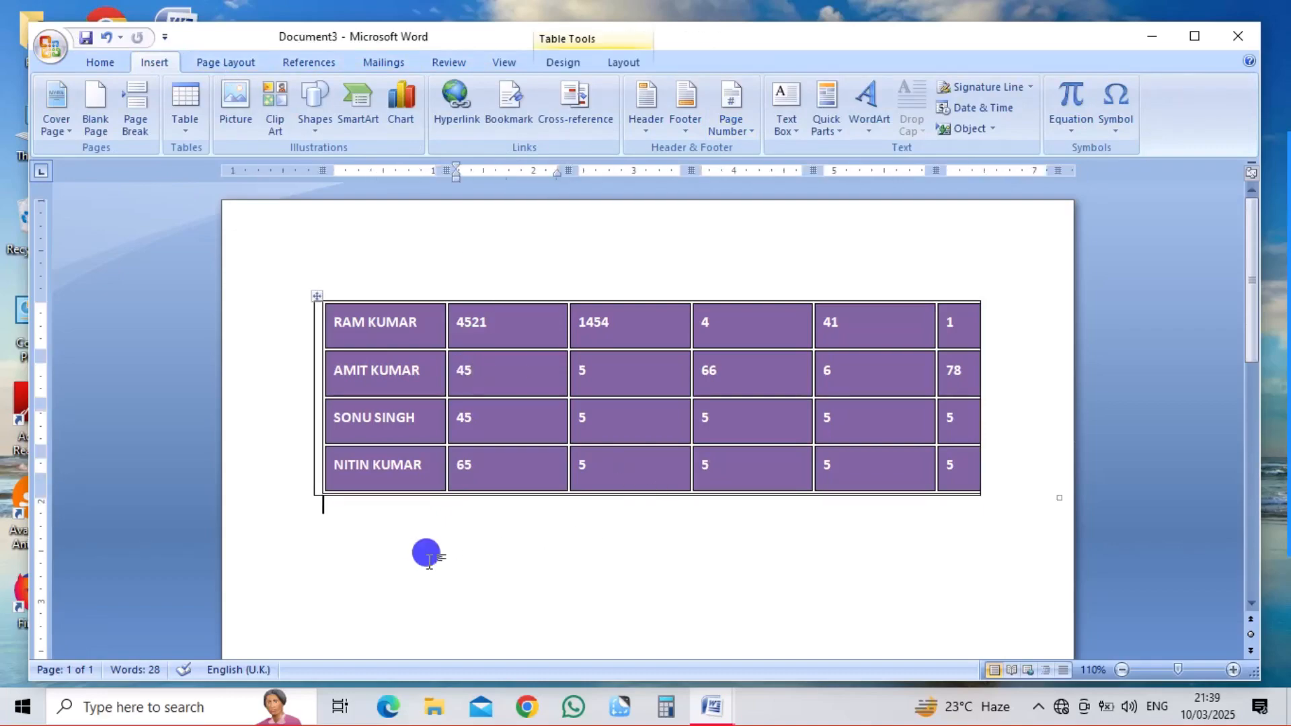
key("Return")
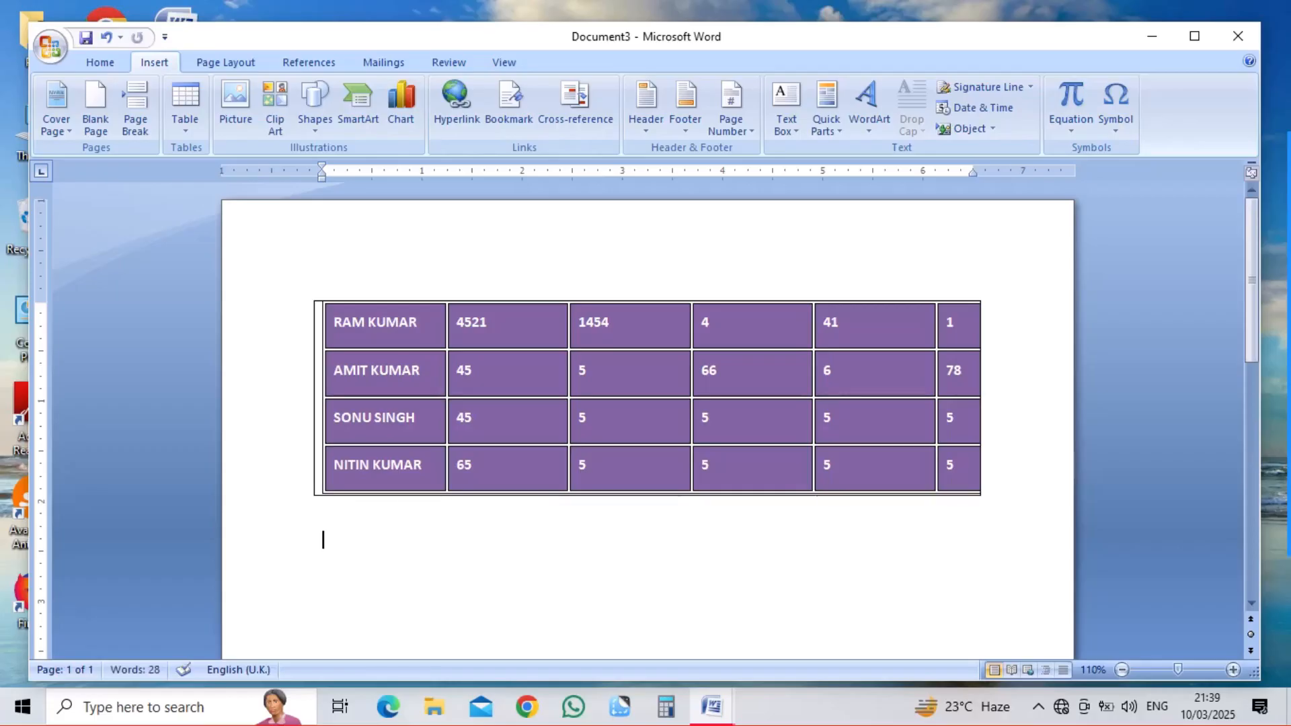
type("=RA")
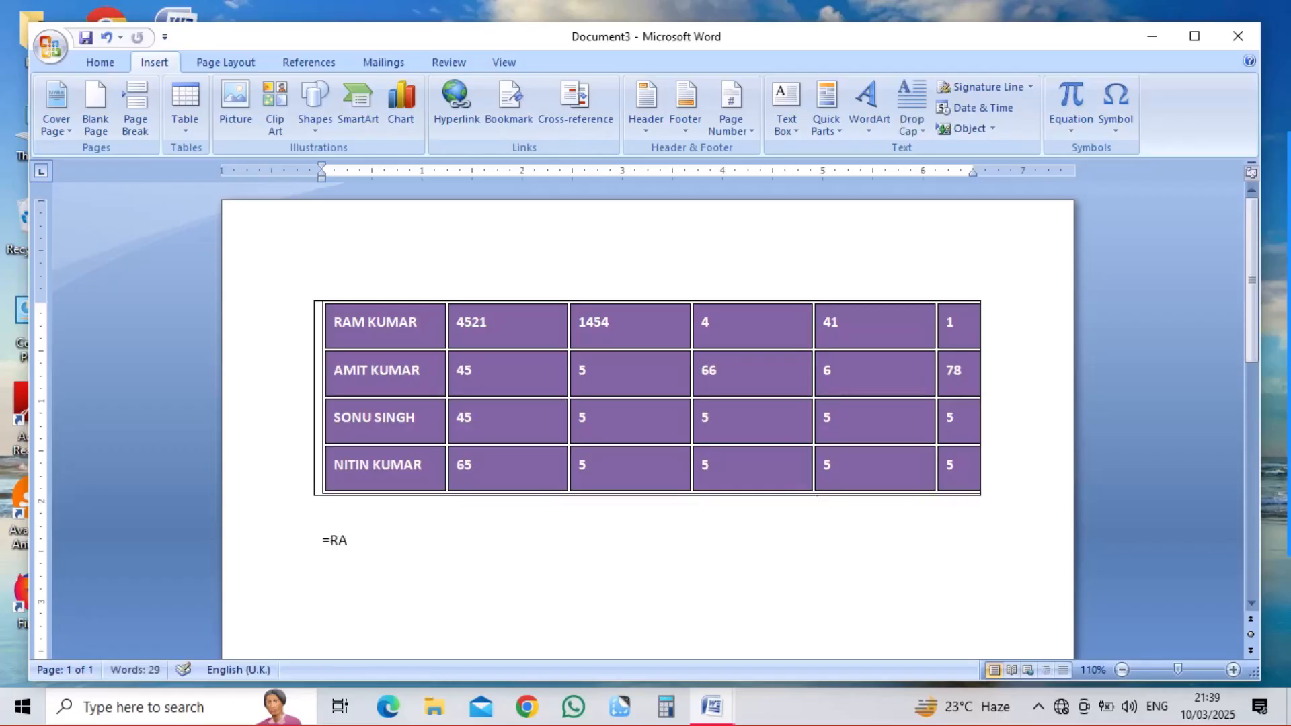
type("ND()")
key("Return")
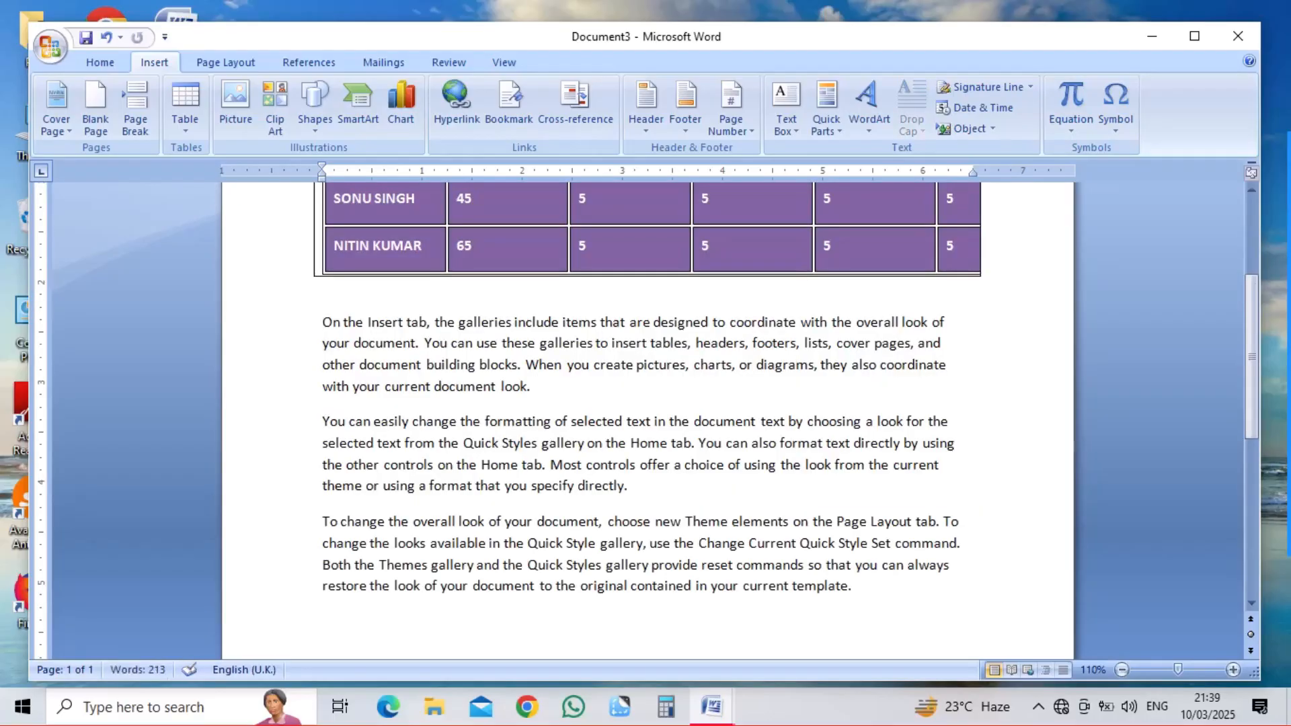
Step: Select the inner table and review the table layout and design options
left_click(529, 239)
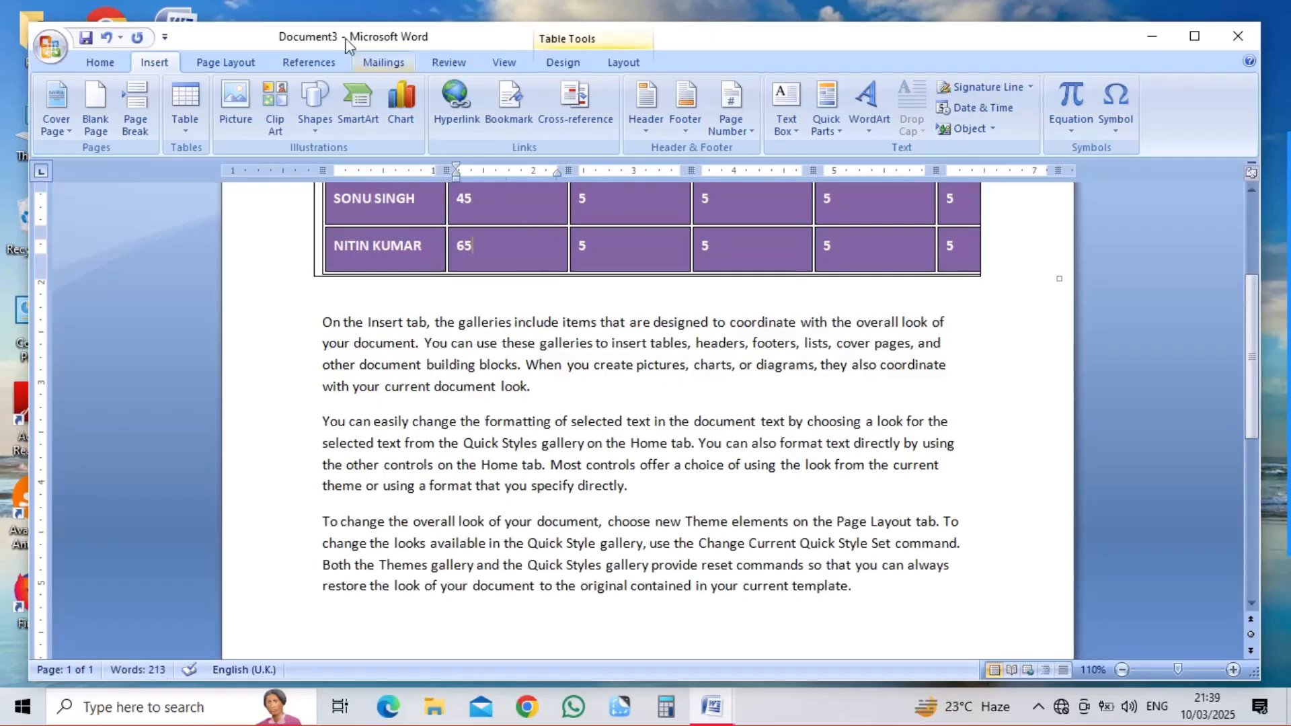
left_click(639, 62)
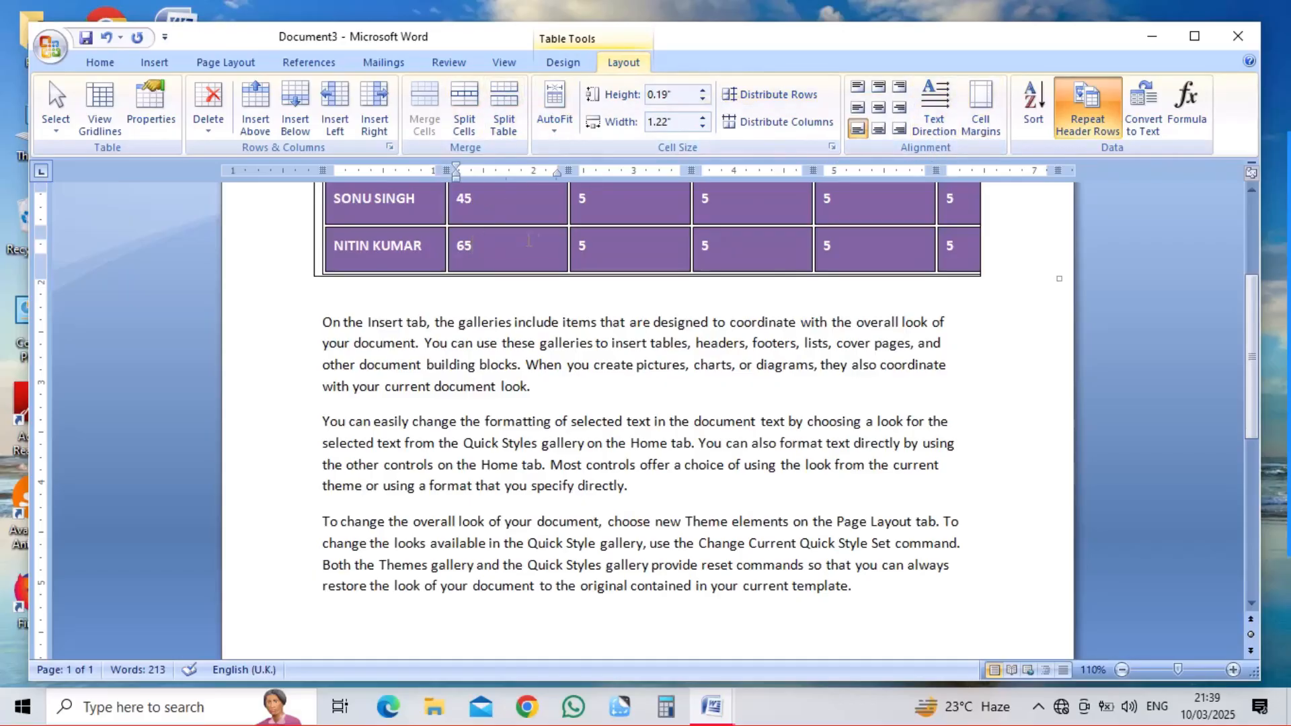
left_click(1127, 355)
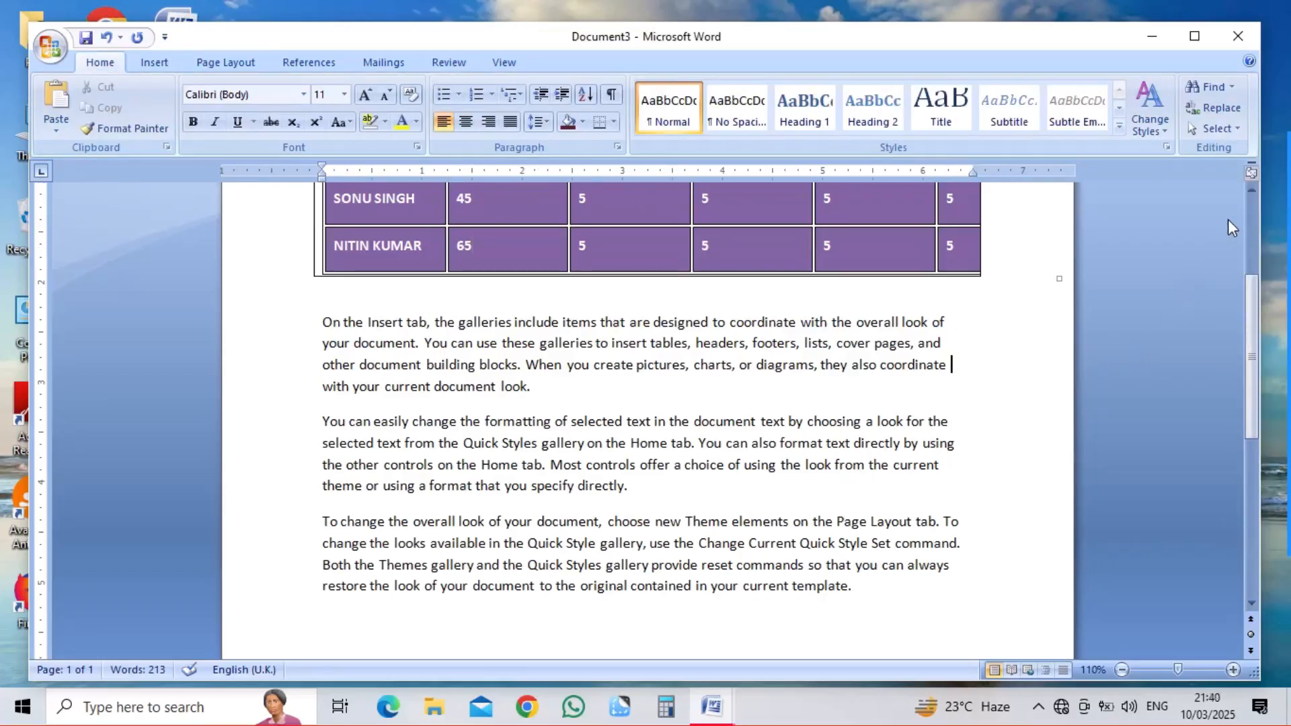
left_click(1238, 191)
left_click(1251, 192)
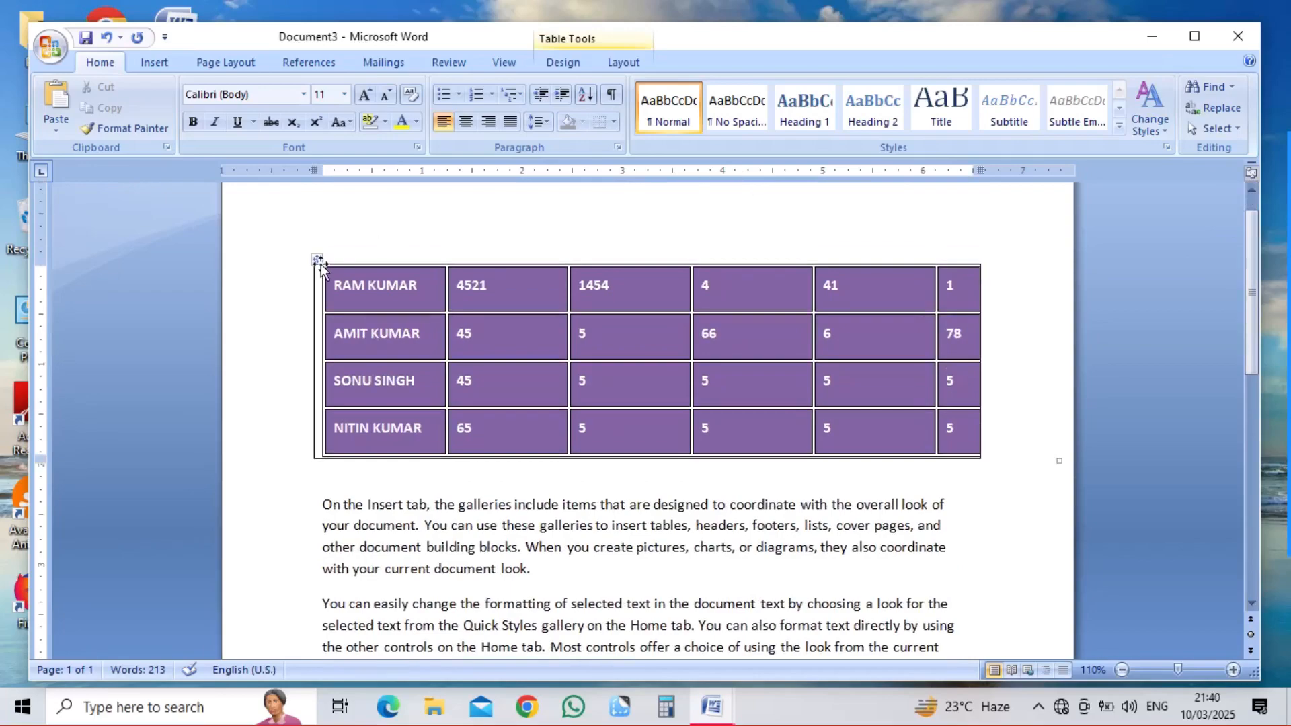
left_click(316, 259)
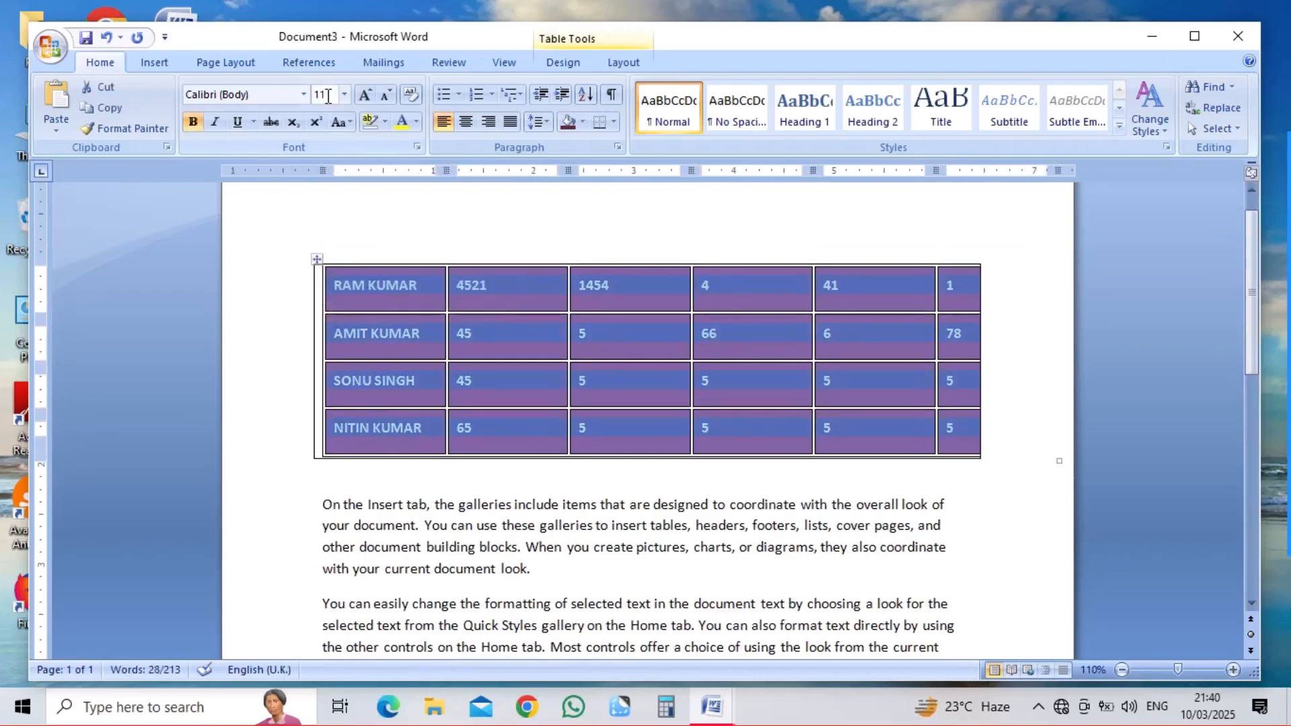
left_click(616, 67)
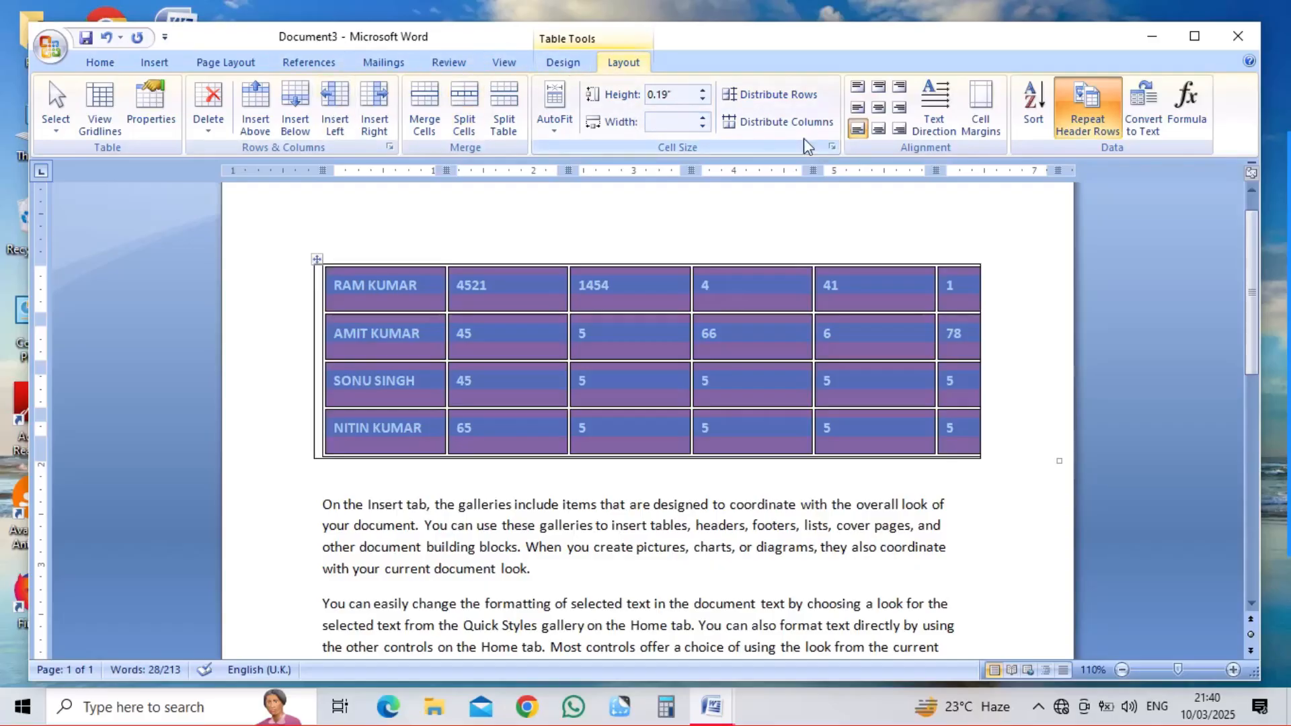
left_click(561, 61)
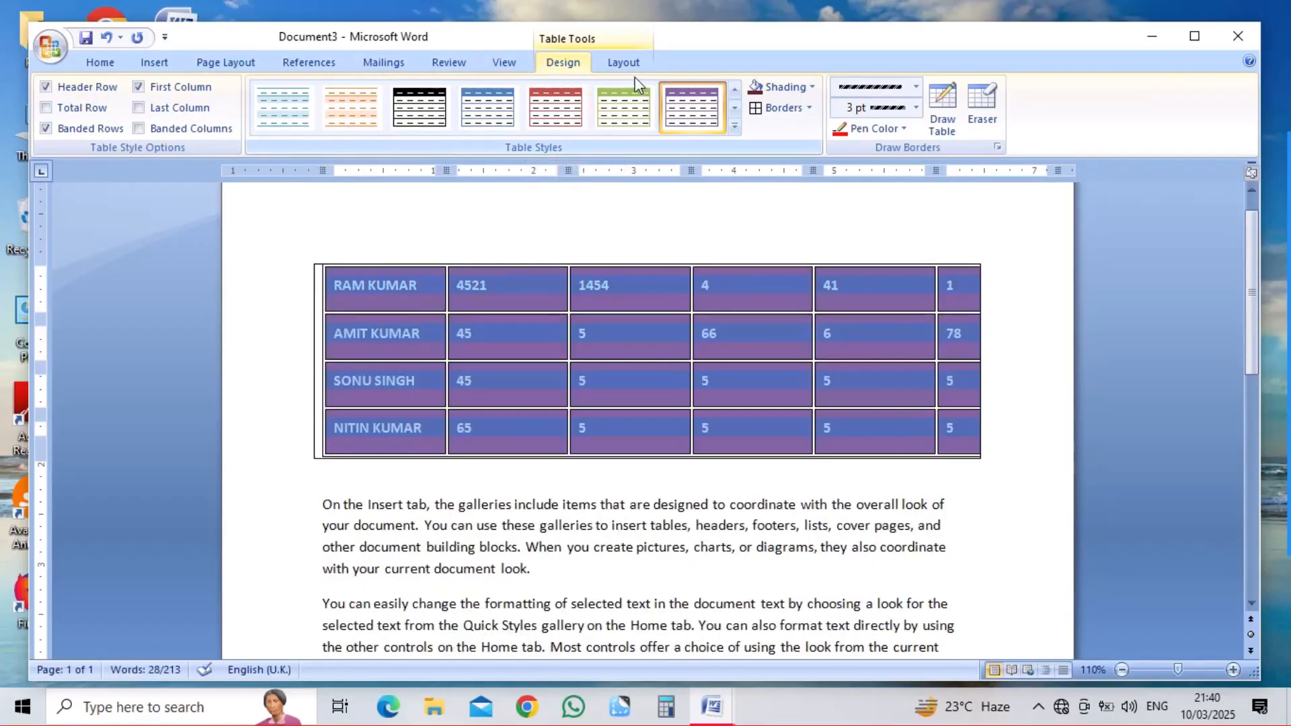
Step: Try AutoFit Contents on the nested inner table, and undo the column resizing
left_click(619, 64)
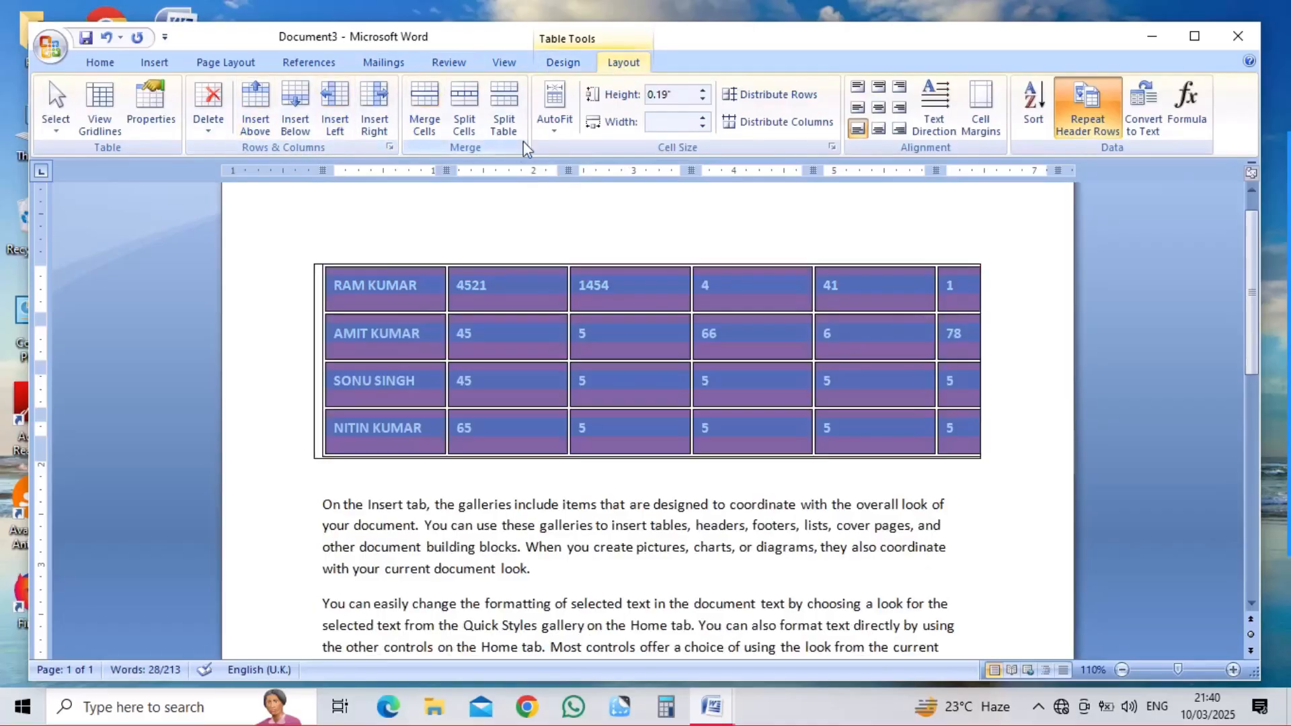
left_click(557, 119)
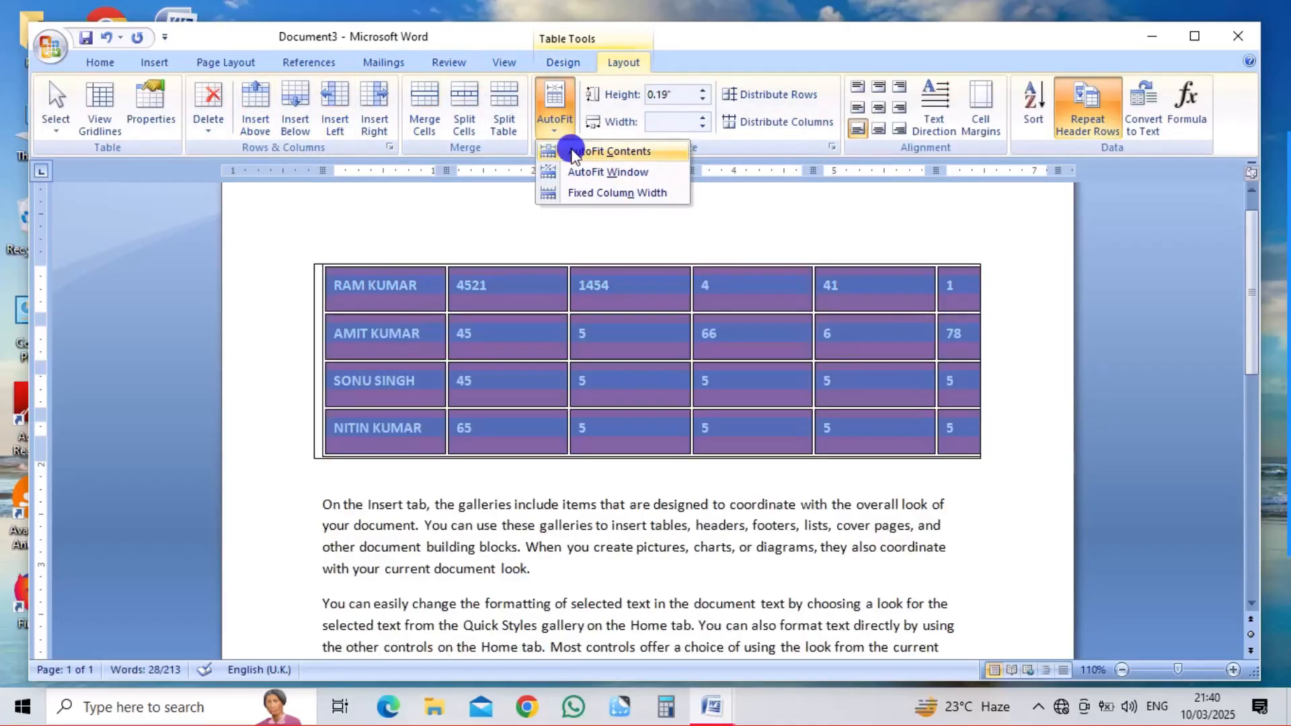
left_click(575, 152)
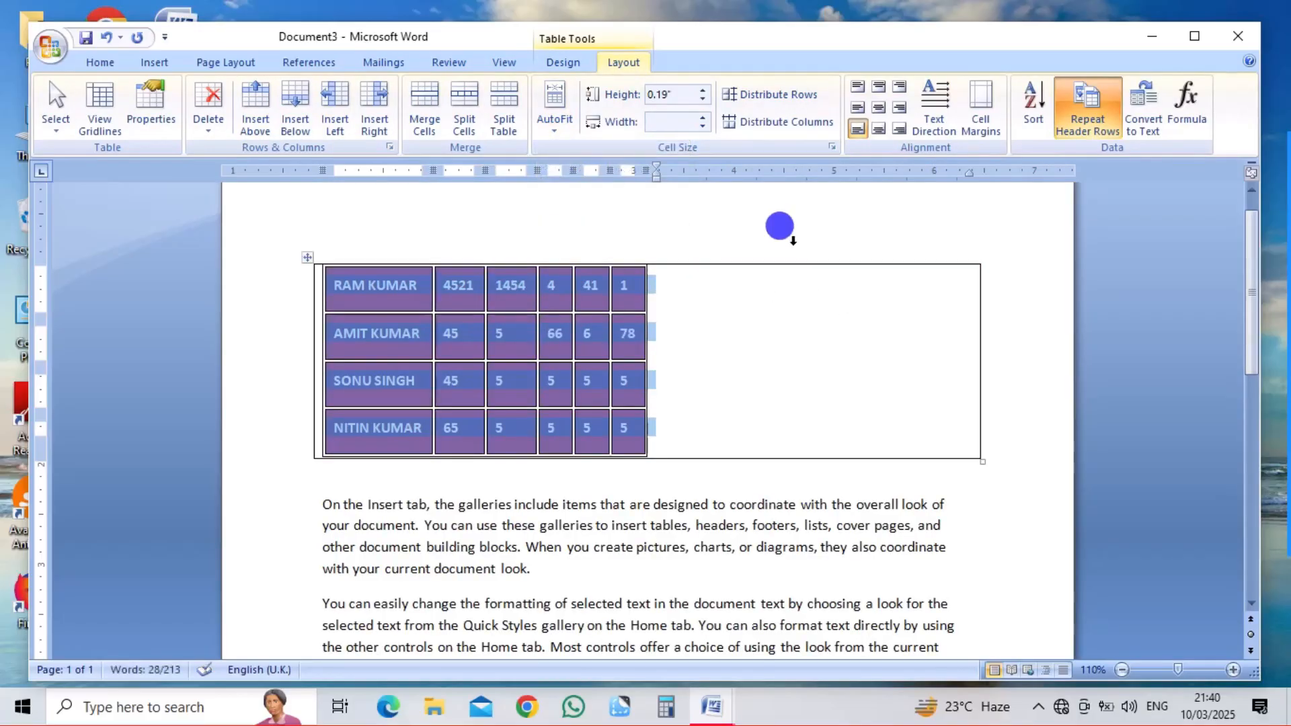
left_click(780, 226)
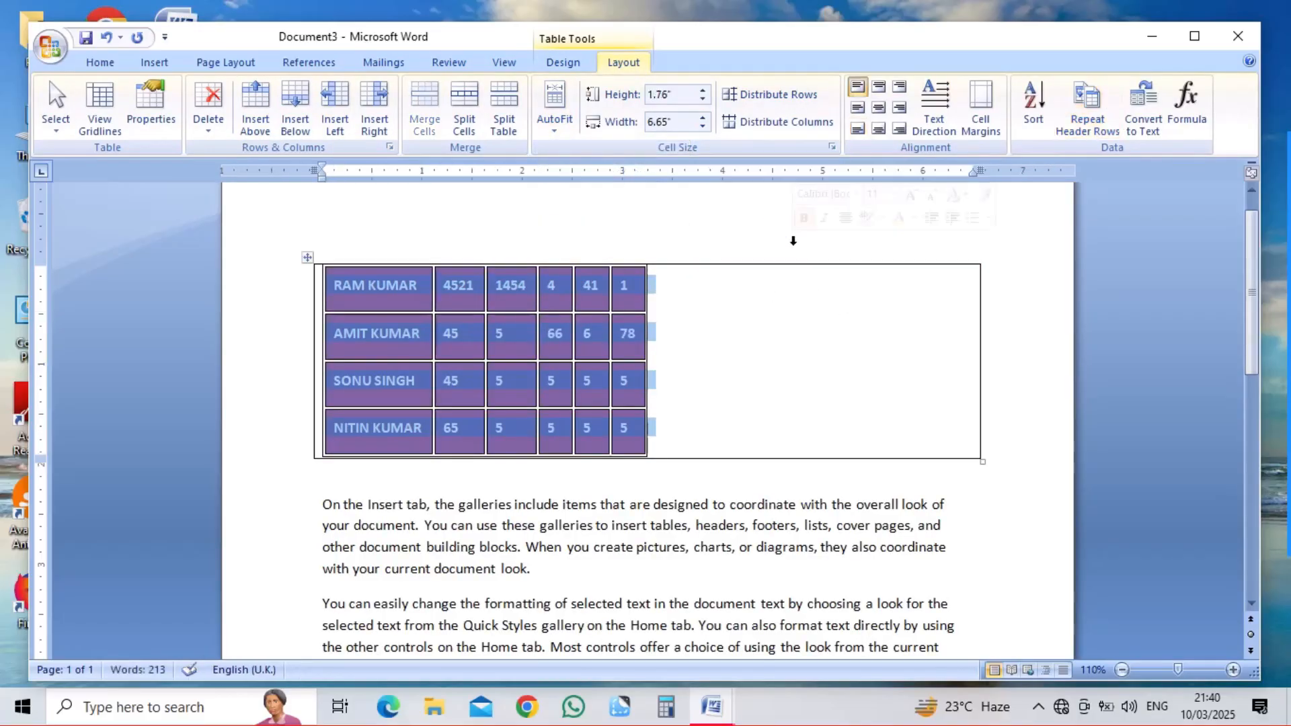
left_click(977, 455)
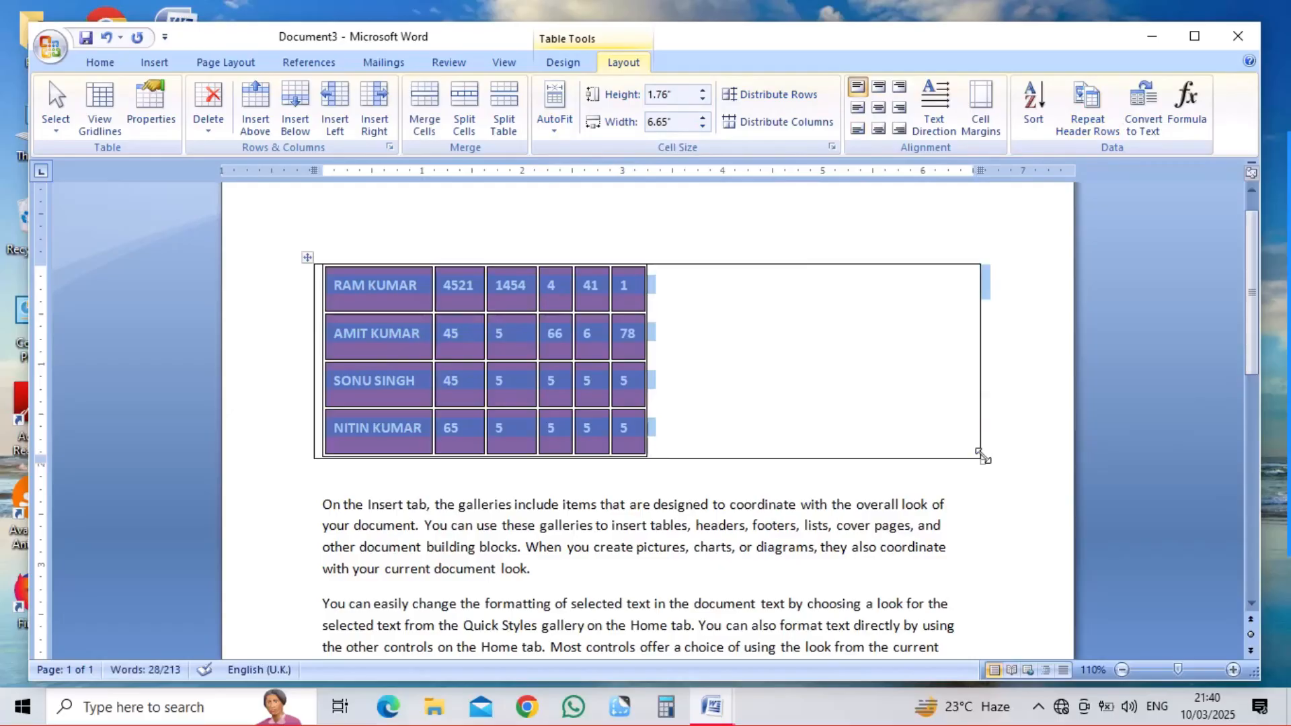
key("ctrl+z")
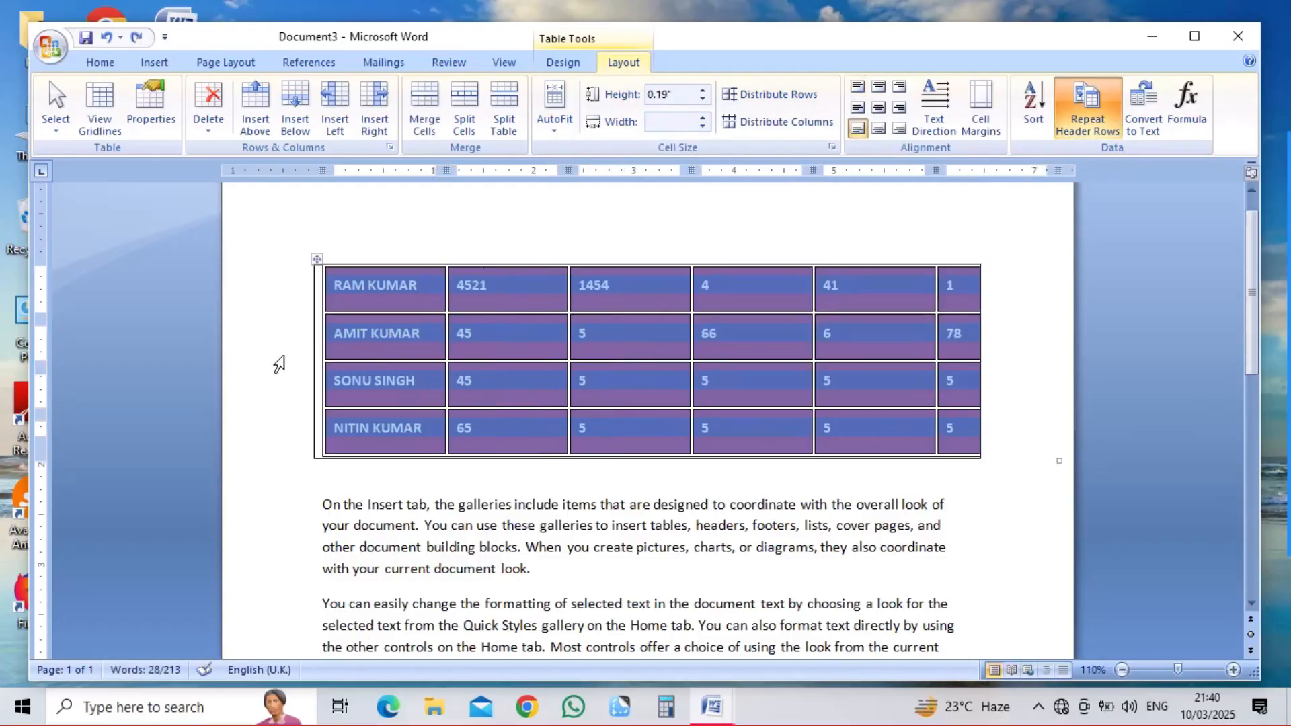
Step: Move the inner table out of the outer one into the first paragraph, and fit its columns with AutoFit Contents
left_click(345, 292)
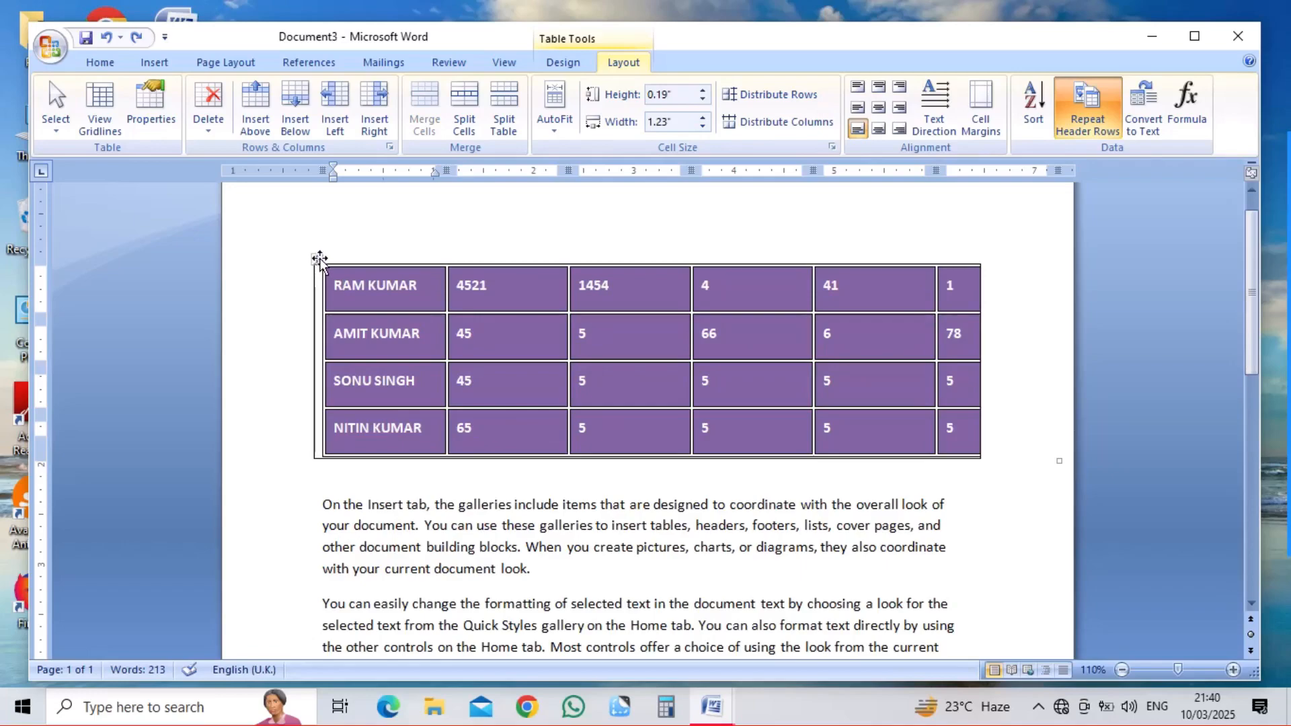
left_click_drag(320, 259, 377, 538)
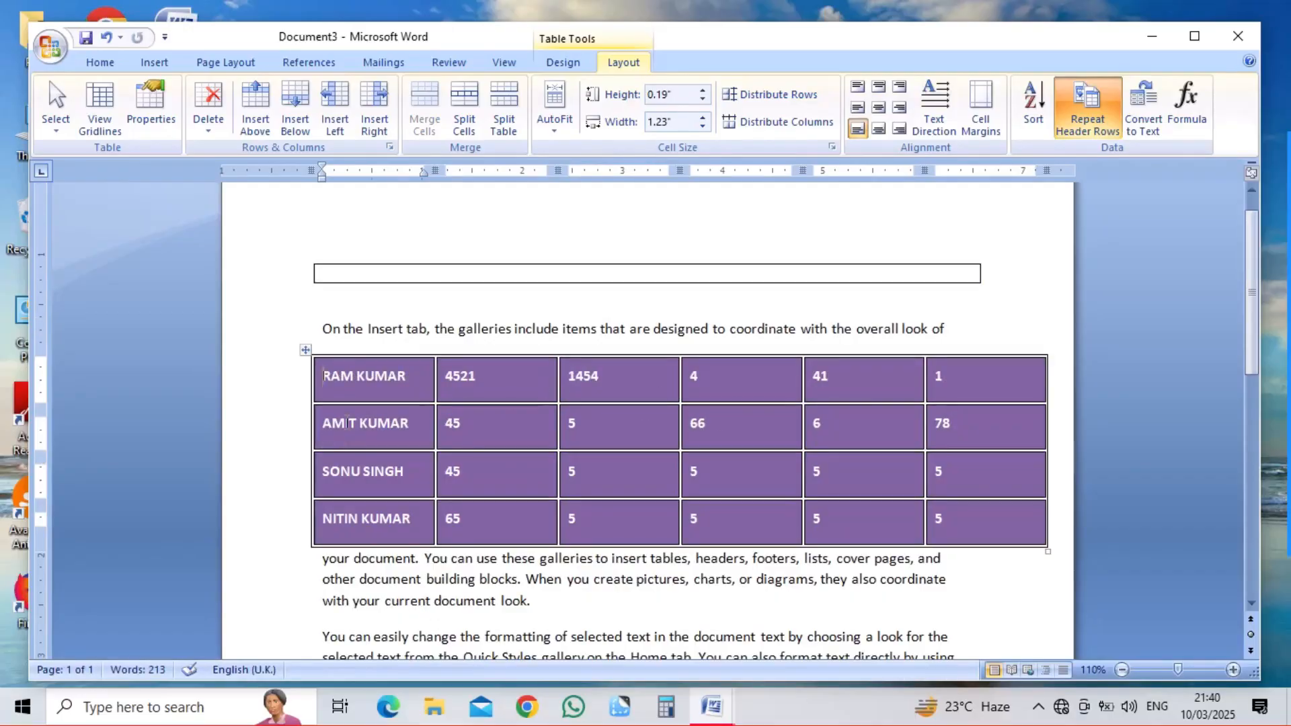
left_click(305, 349)
left_click(567, 137)
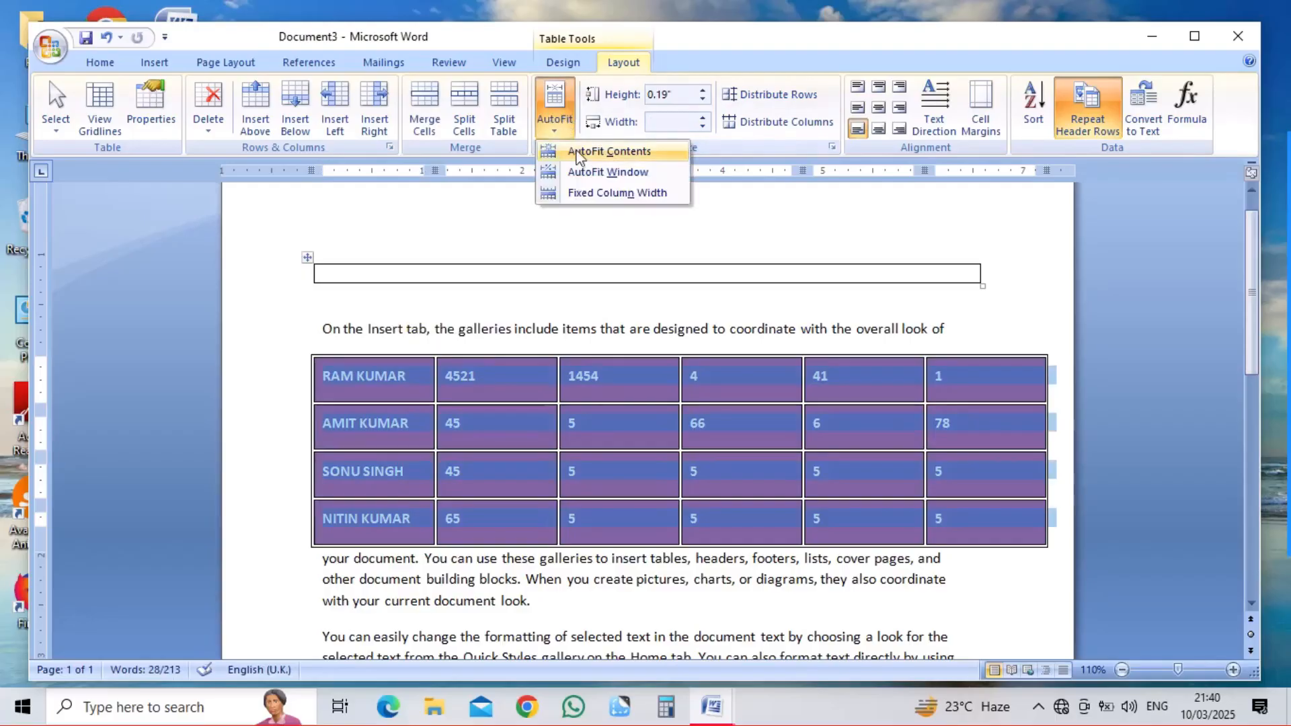
left_click(578, 150)
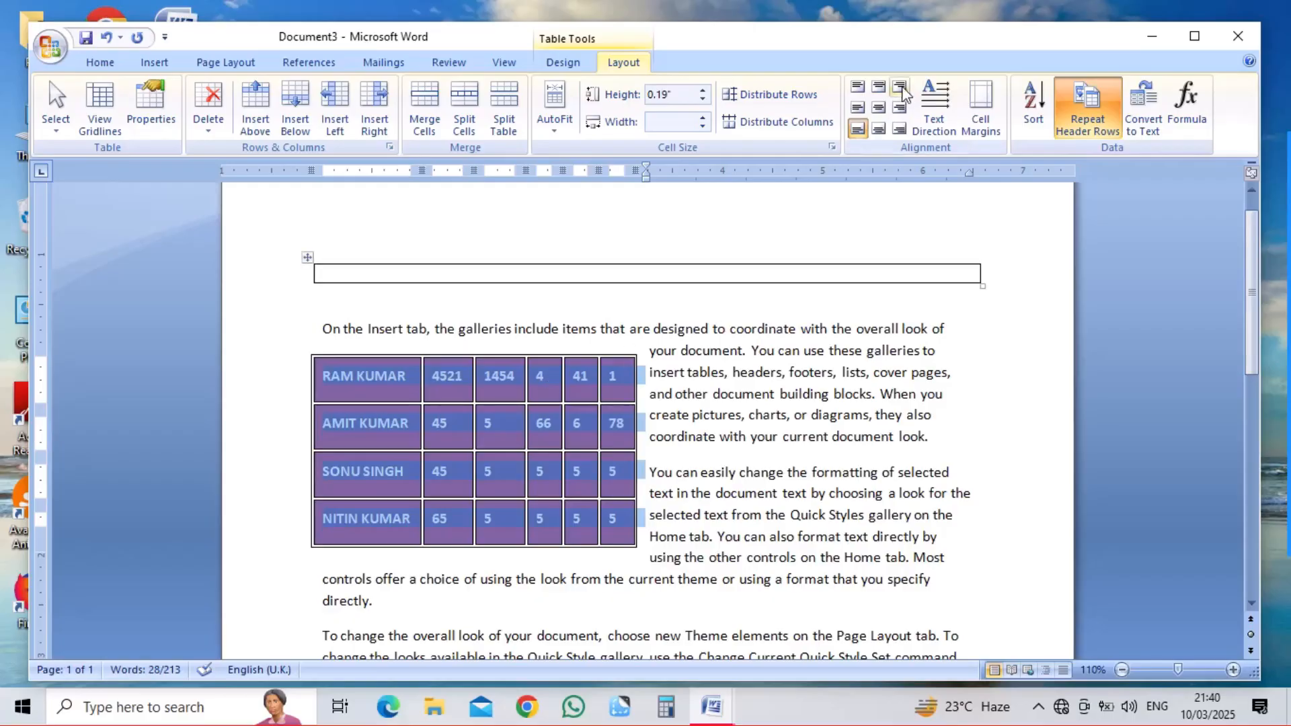
Step: Set the cell alignment of the whole purple table to Align Center Right
left_click(880, 107)
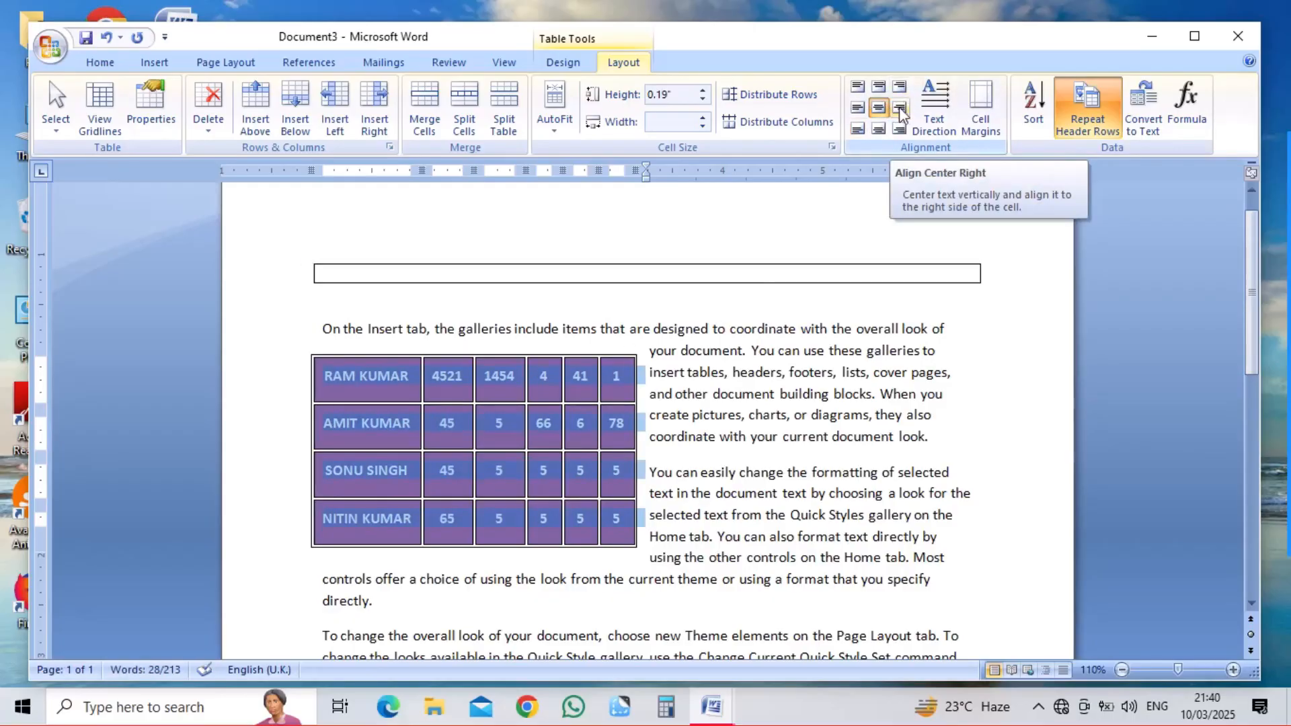
left_click(901, 110)
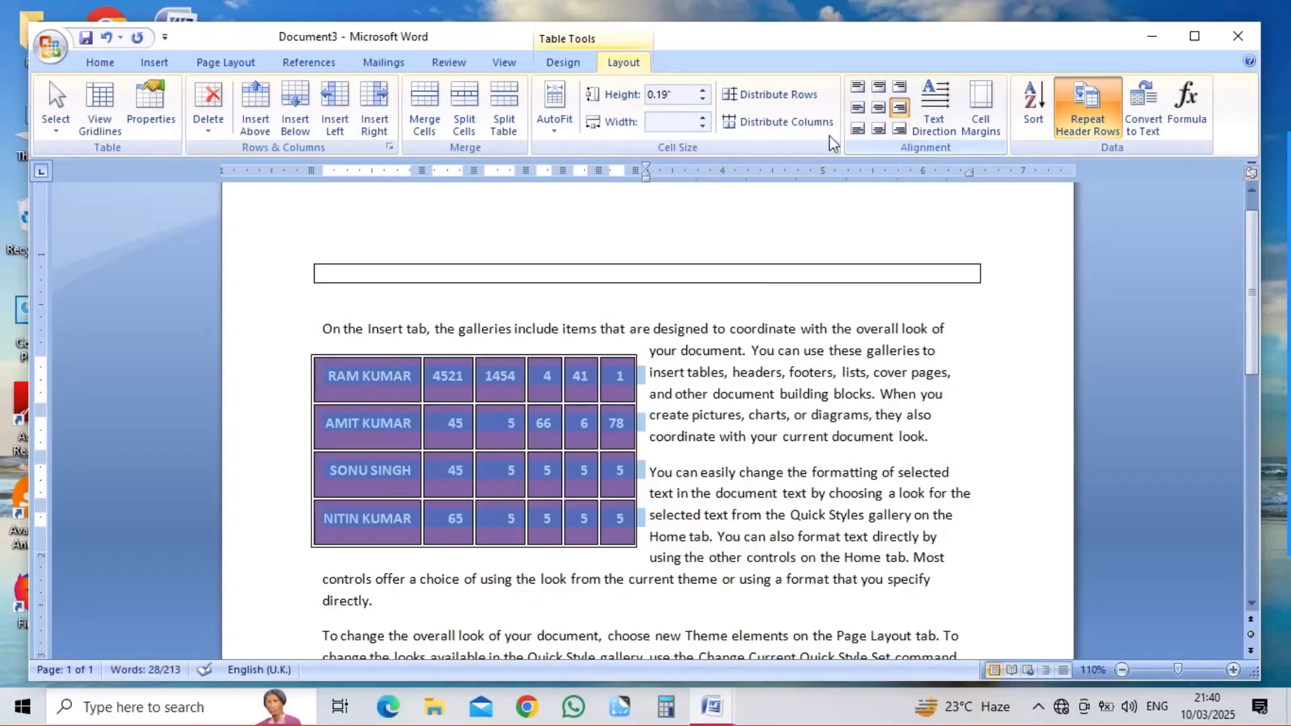
left_click(569, 69)
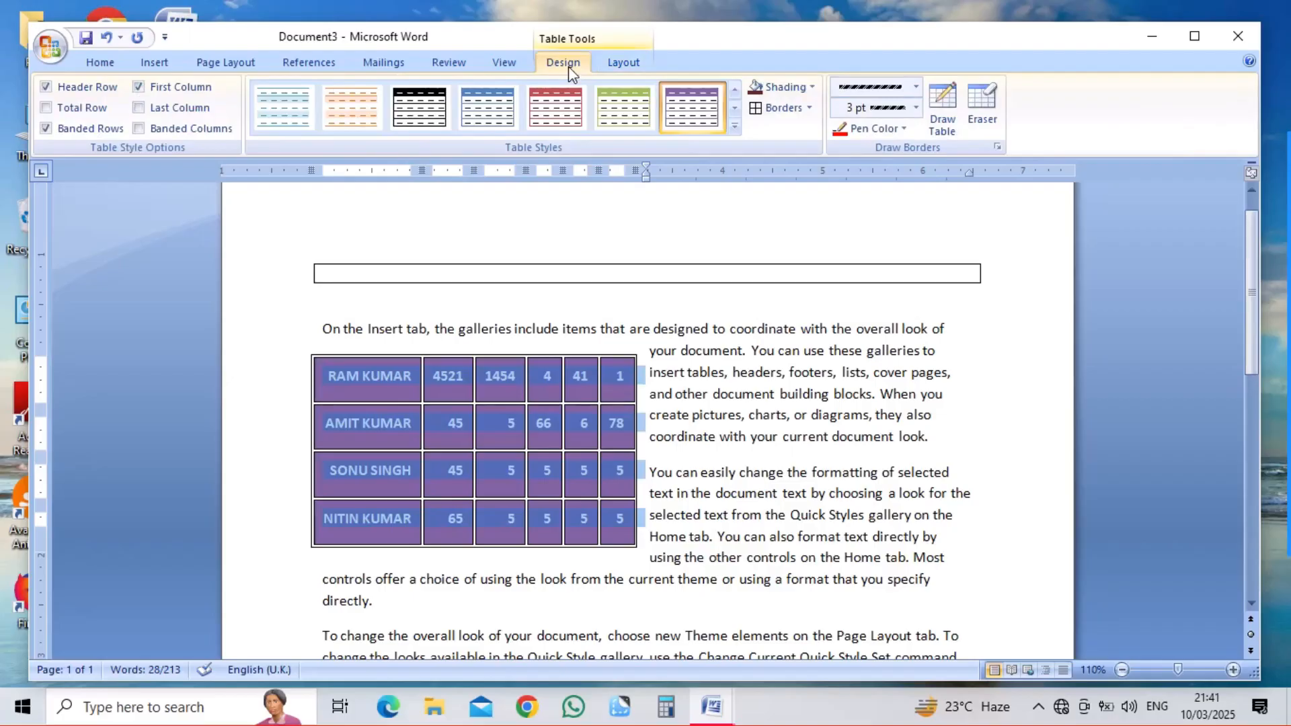
left_click(612, 67)
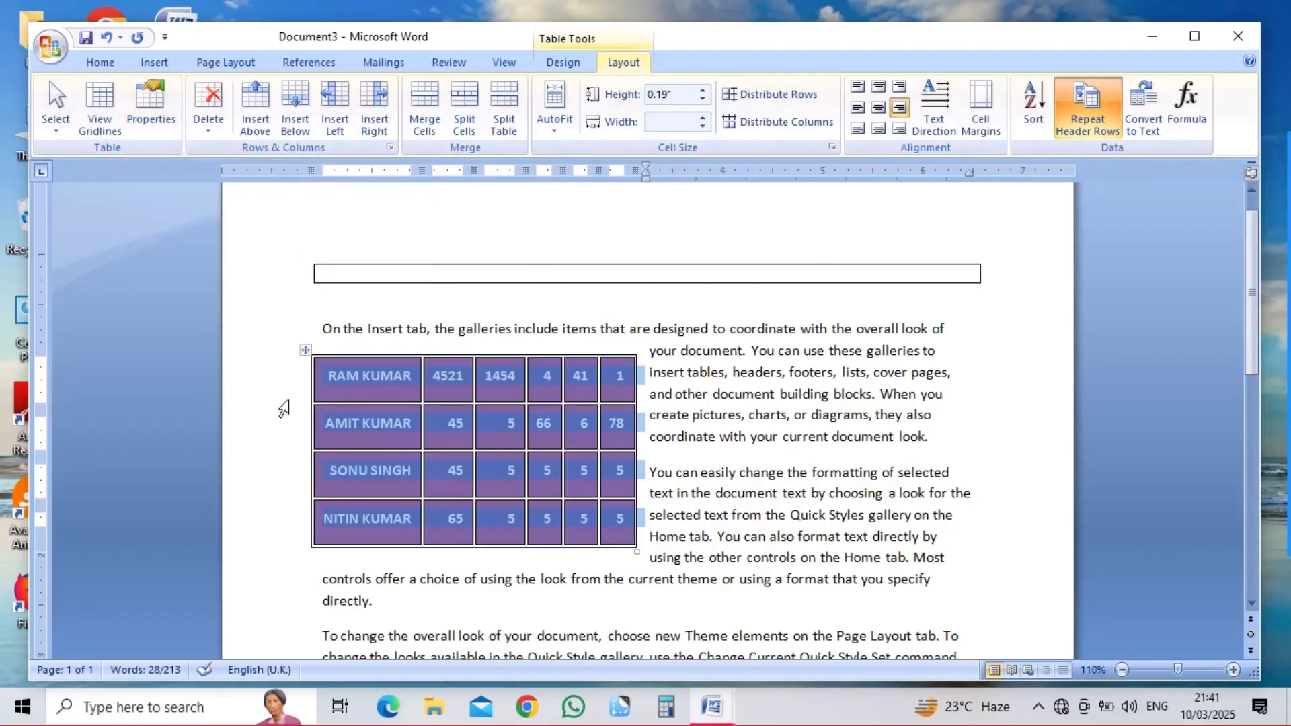
Step: Reposition the purple table in the middle of the second paragraph so the text wraps on both sides of it
left_click(305, 351)
left_click_drag(305, 351, 585, 337)
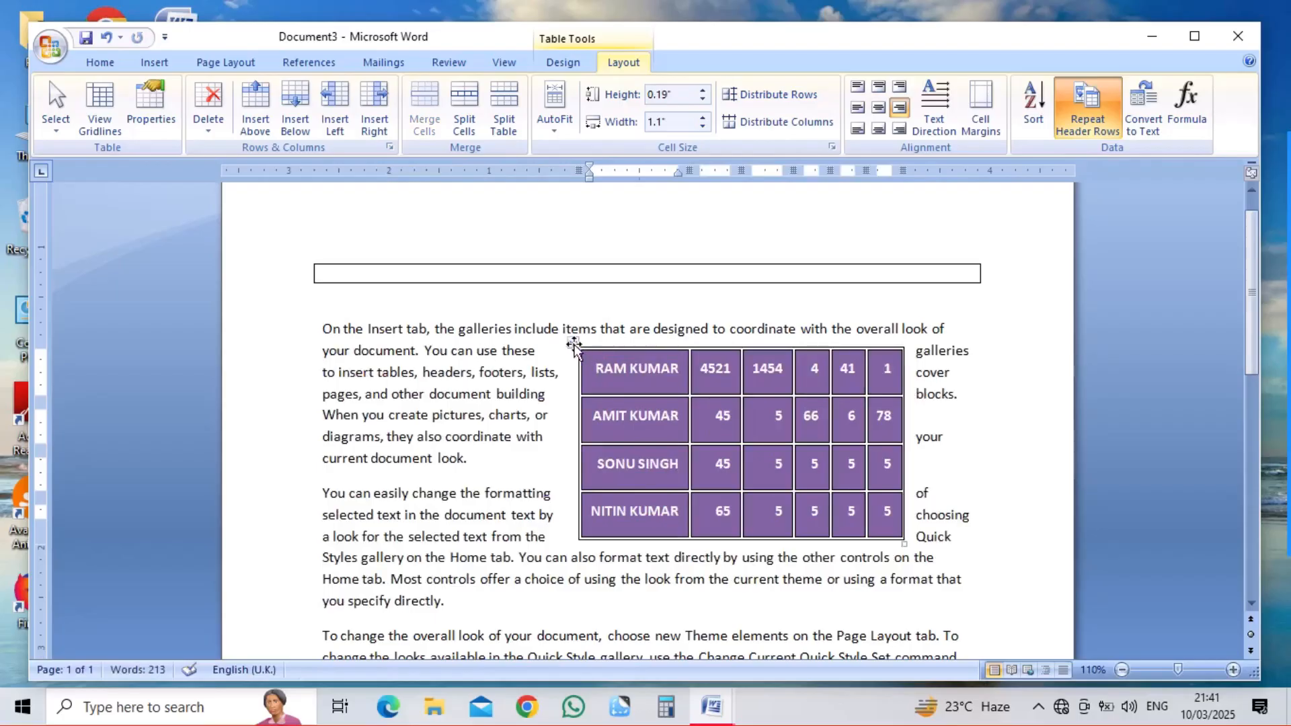
left_click(573, 342)
left_click_drag(573, 341, 464, 483)
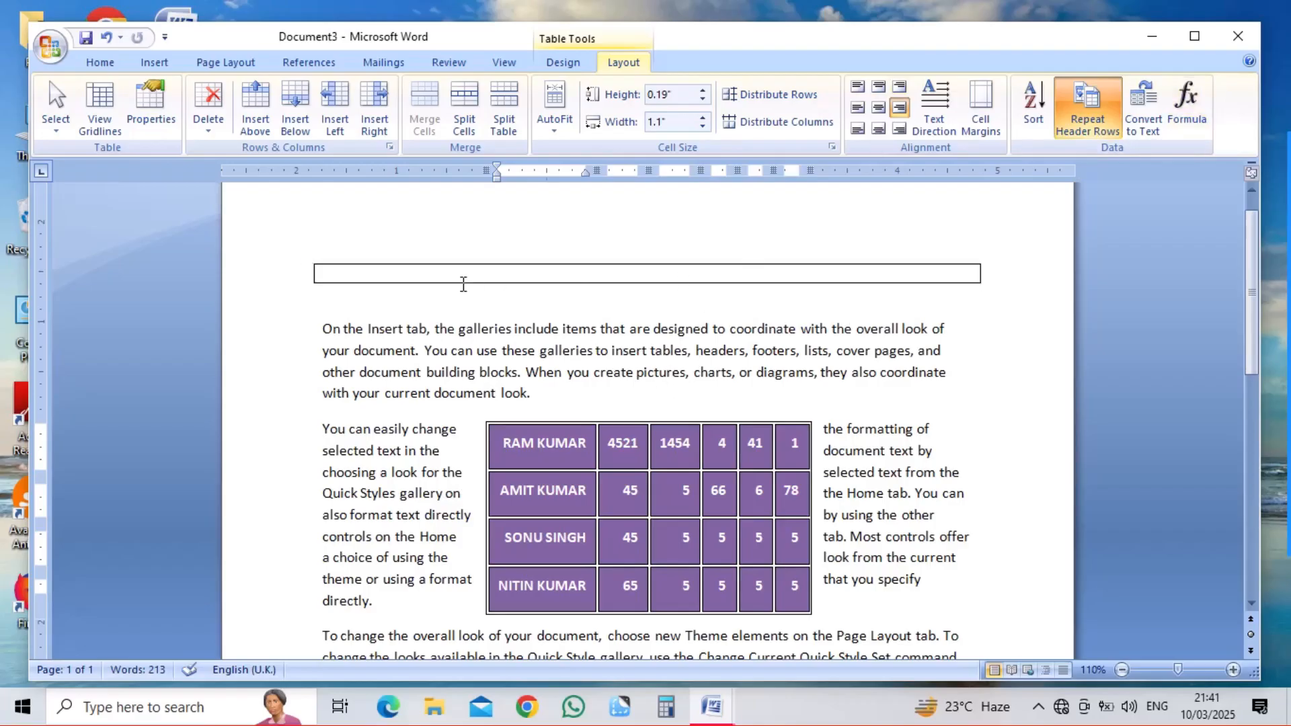
Step: Select the first line of the opening paragraph below the empty one-cell table
left_click(308, 261)
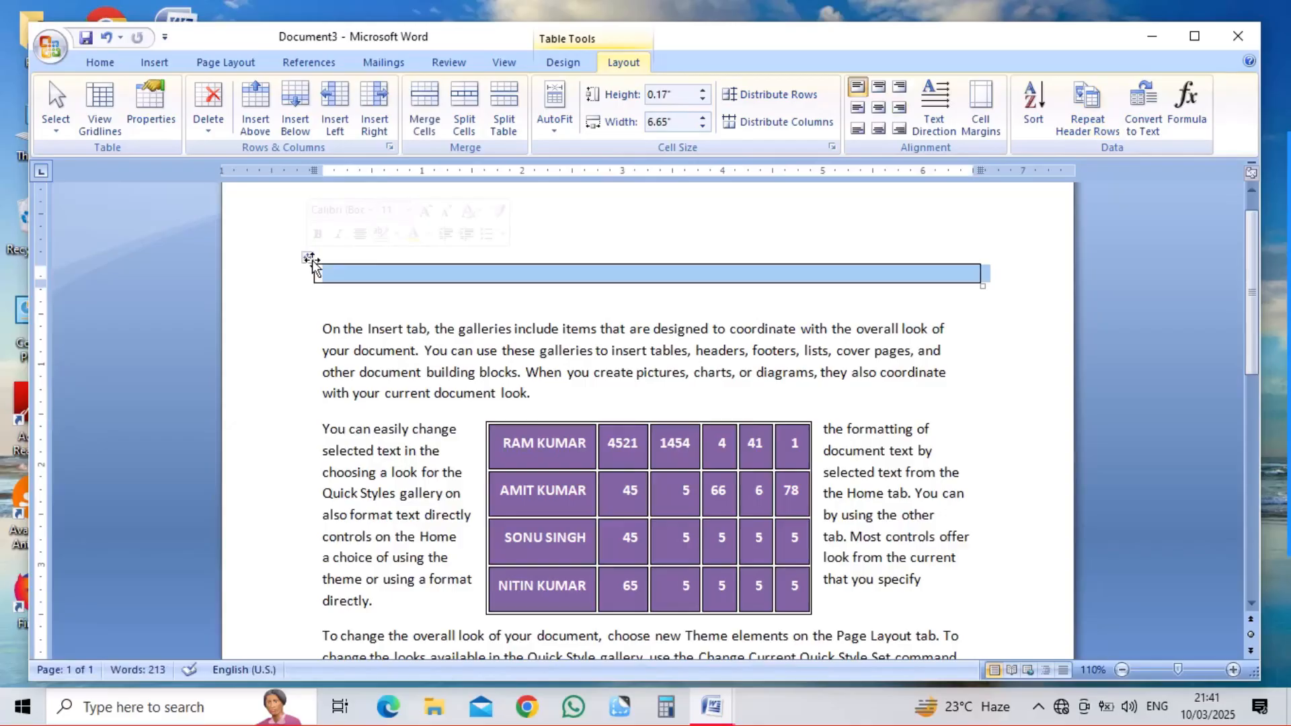
left_click(262, 334)
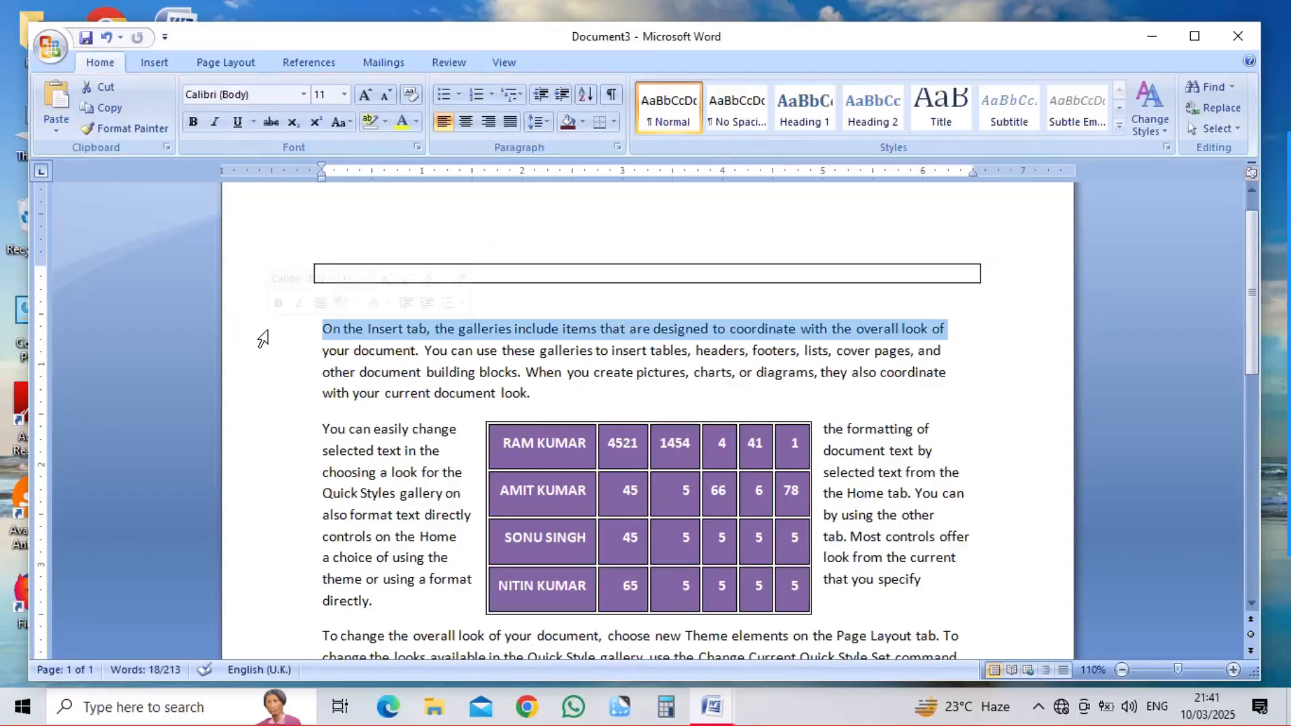